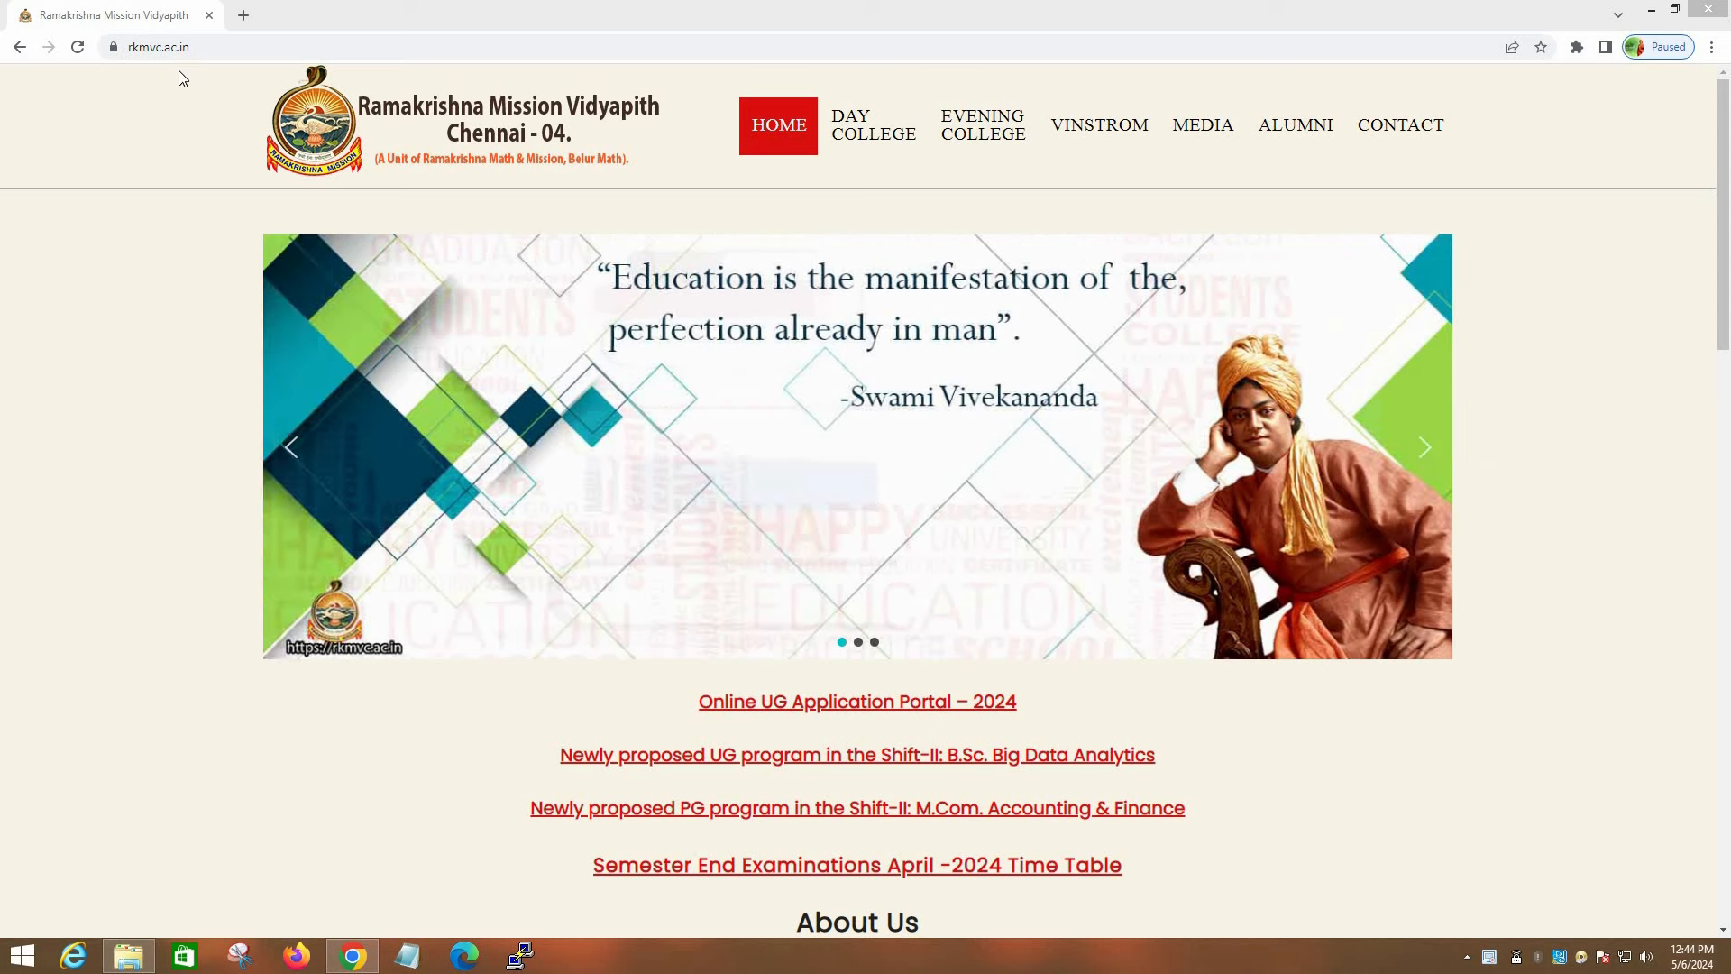
# Open the Online UG Application Portal – 2024 page and review the Day and Evening College course lists.
pyautogui.click(208, 49)
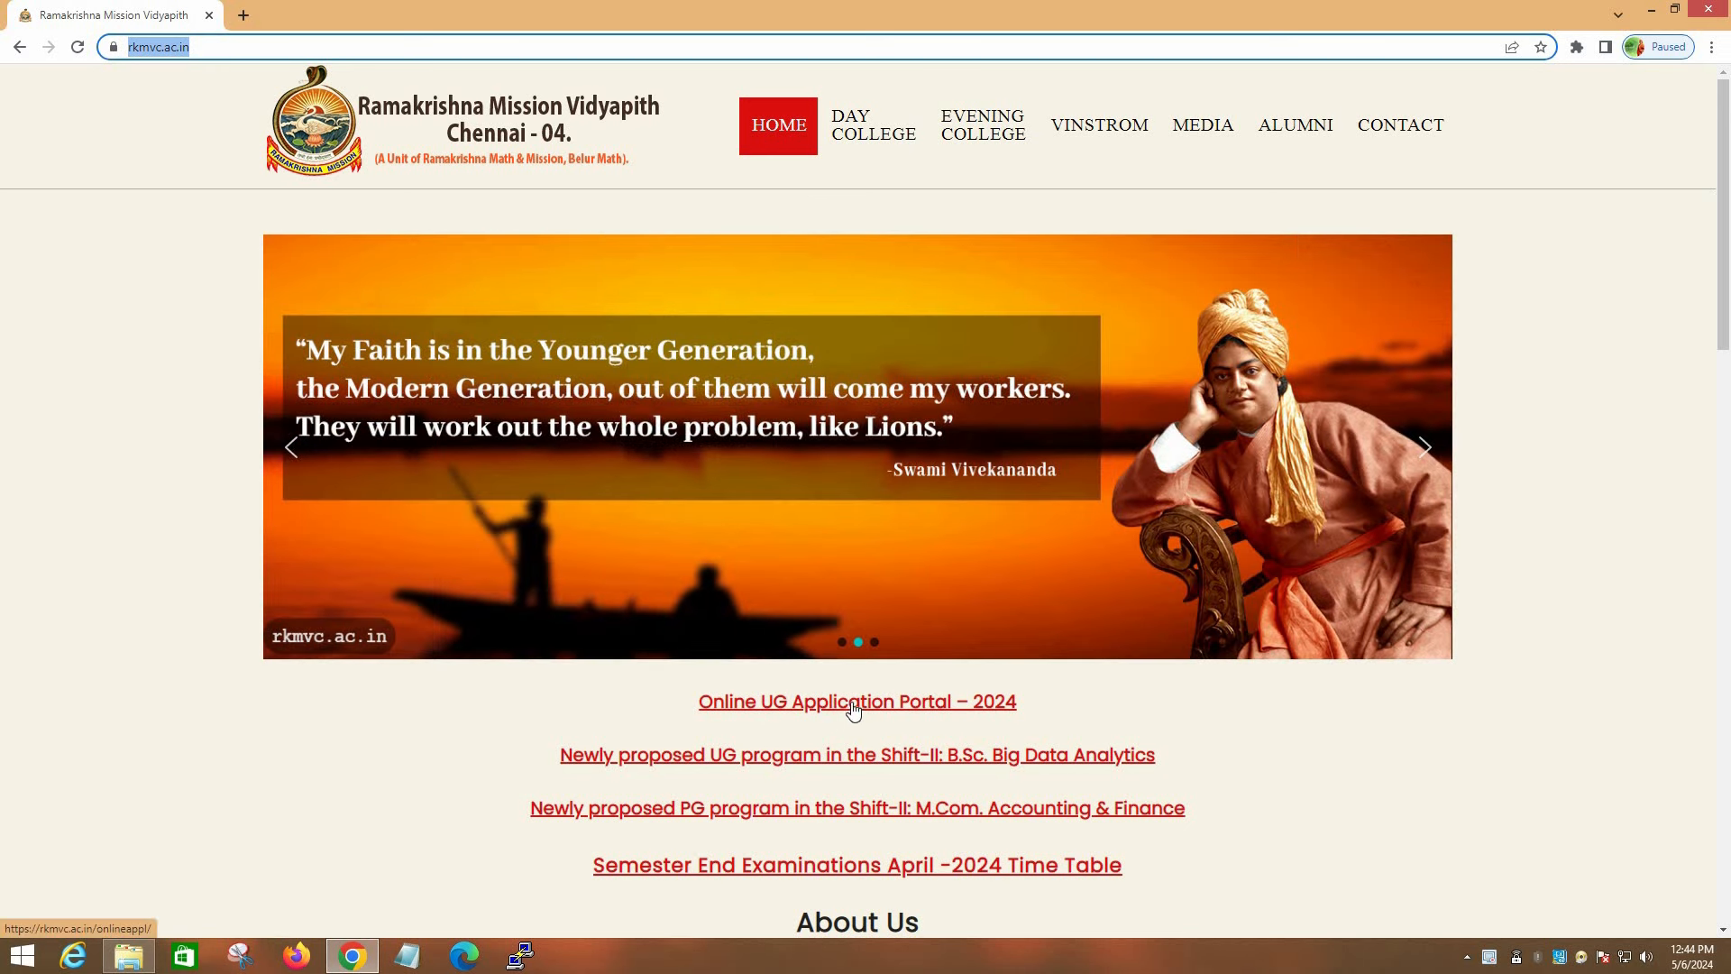
pyautogui.click(853, 710)
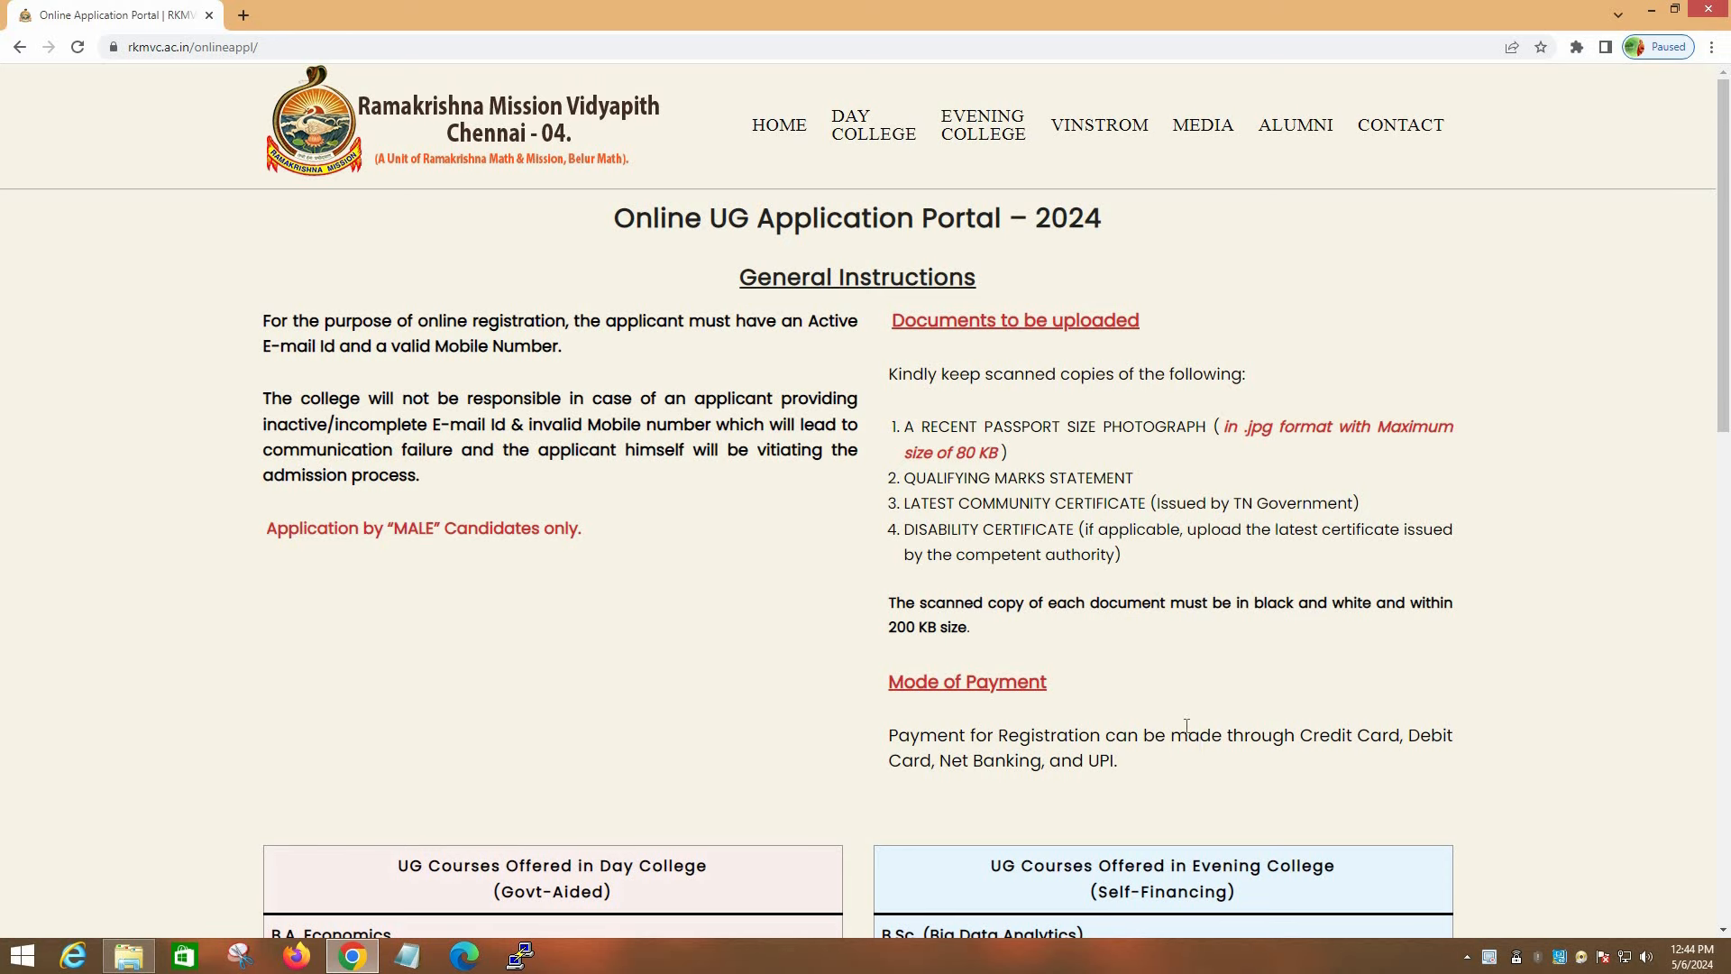
pyautogui.scroll(-3, 1185, 729)
pyautogui.scroll(-2, 1184, 728)
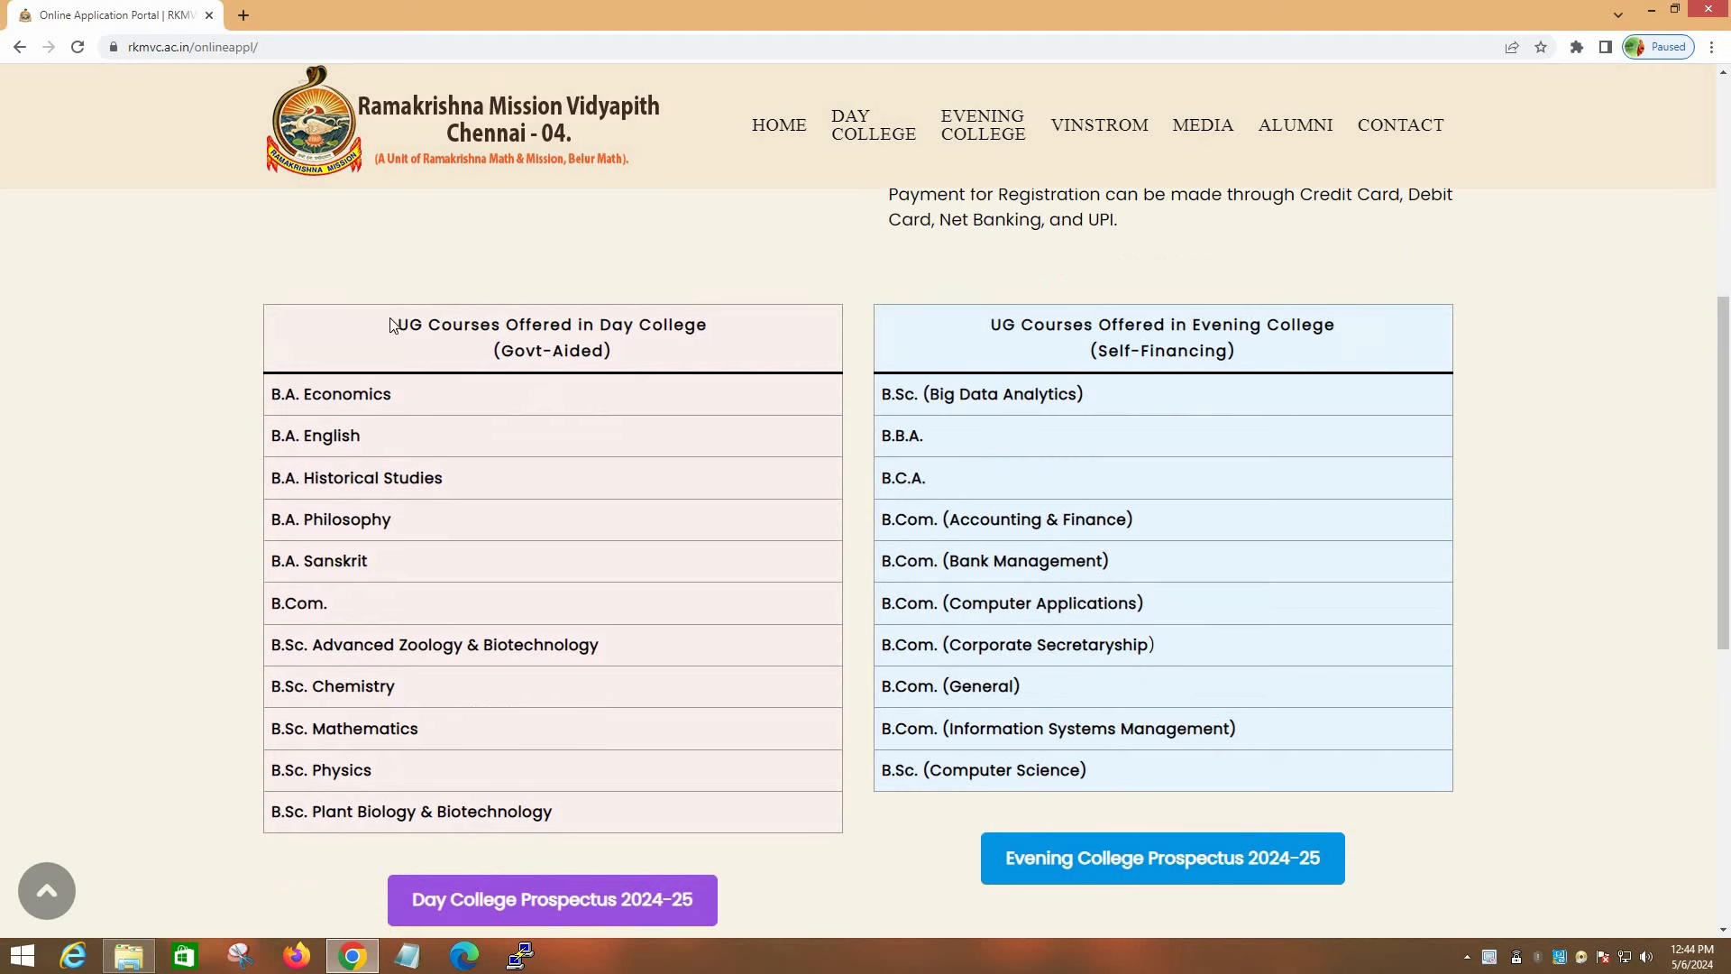
pyautogui.moveTo(396, 325); pyautogui.dragTo(596, 810)
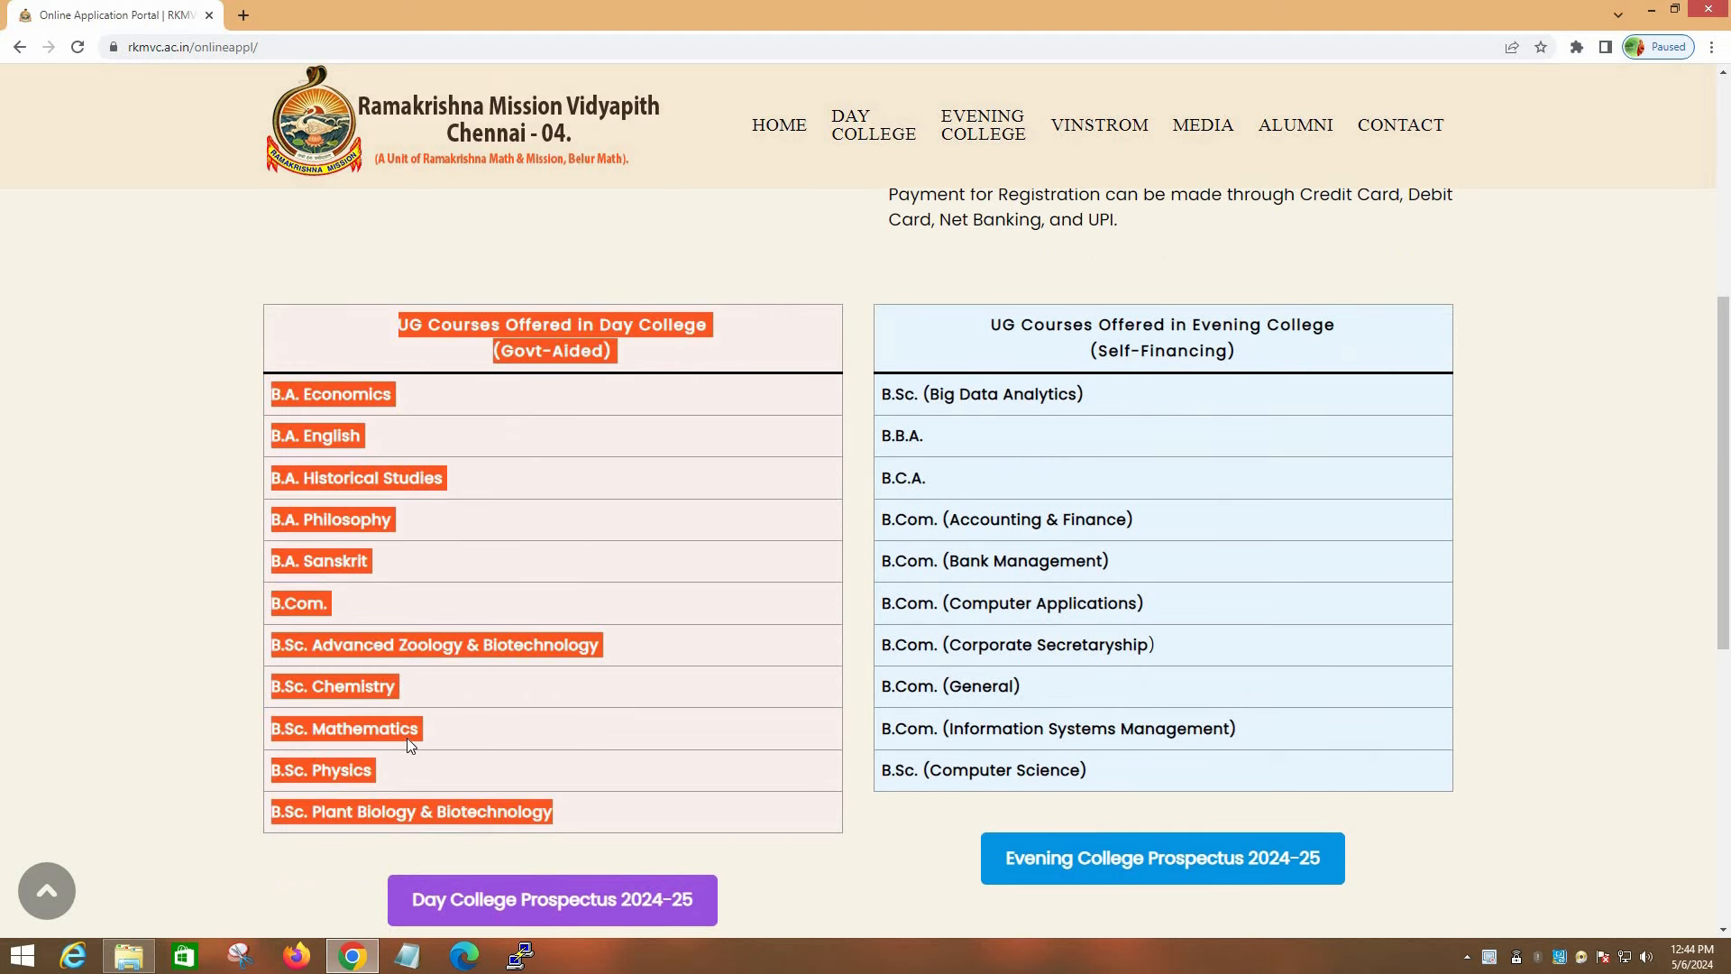
pyautogui.click(187, 575)
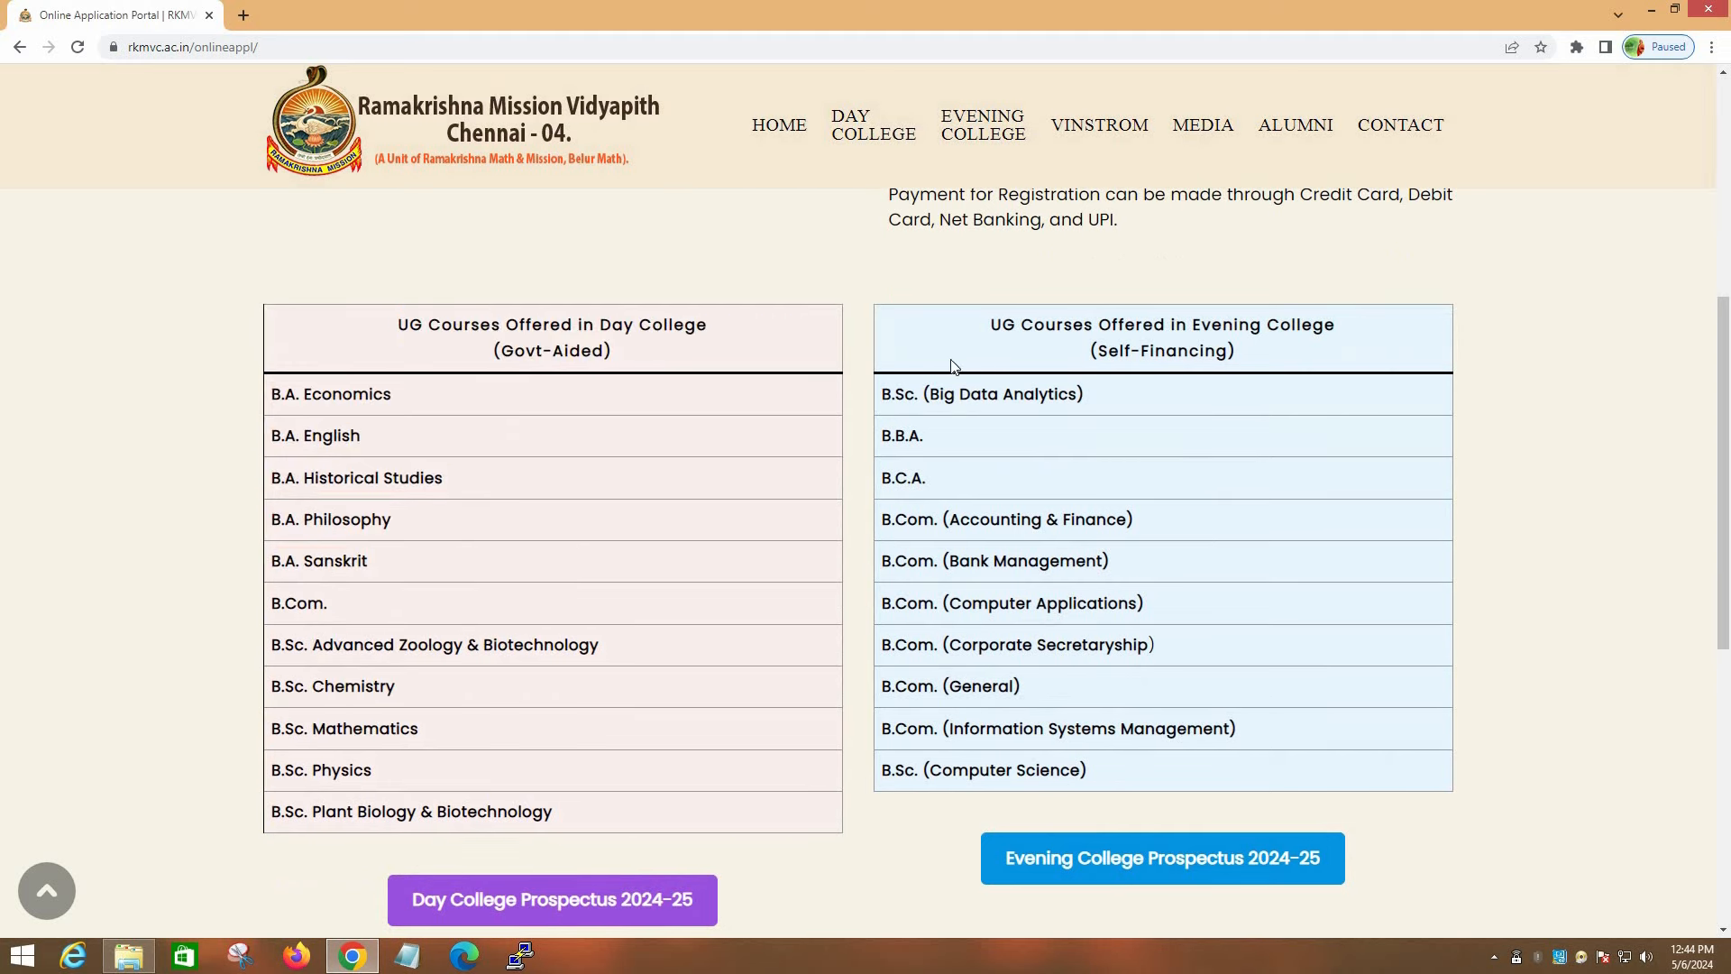
pyautogui.moveTo(990, 324); pyautogui.dragTo(1140, 775)
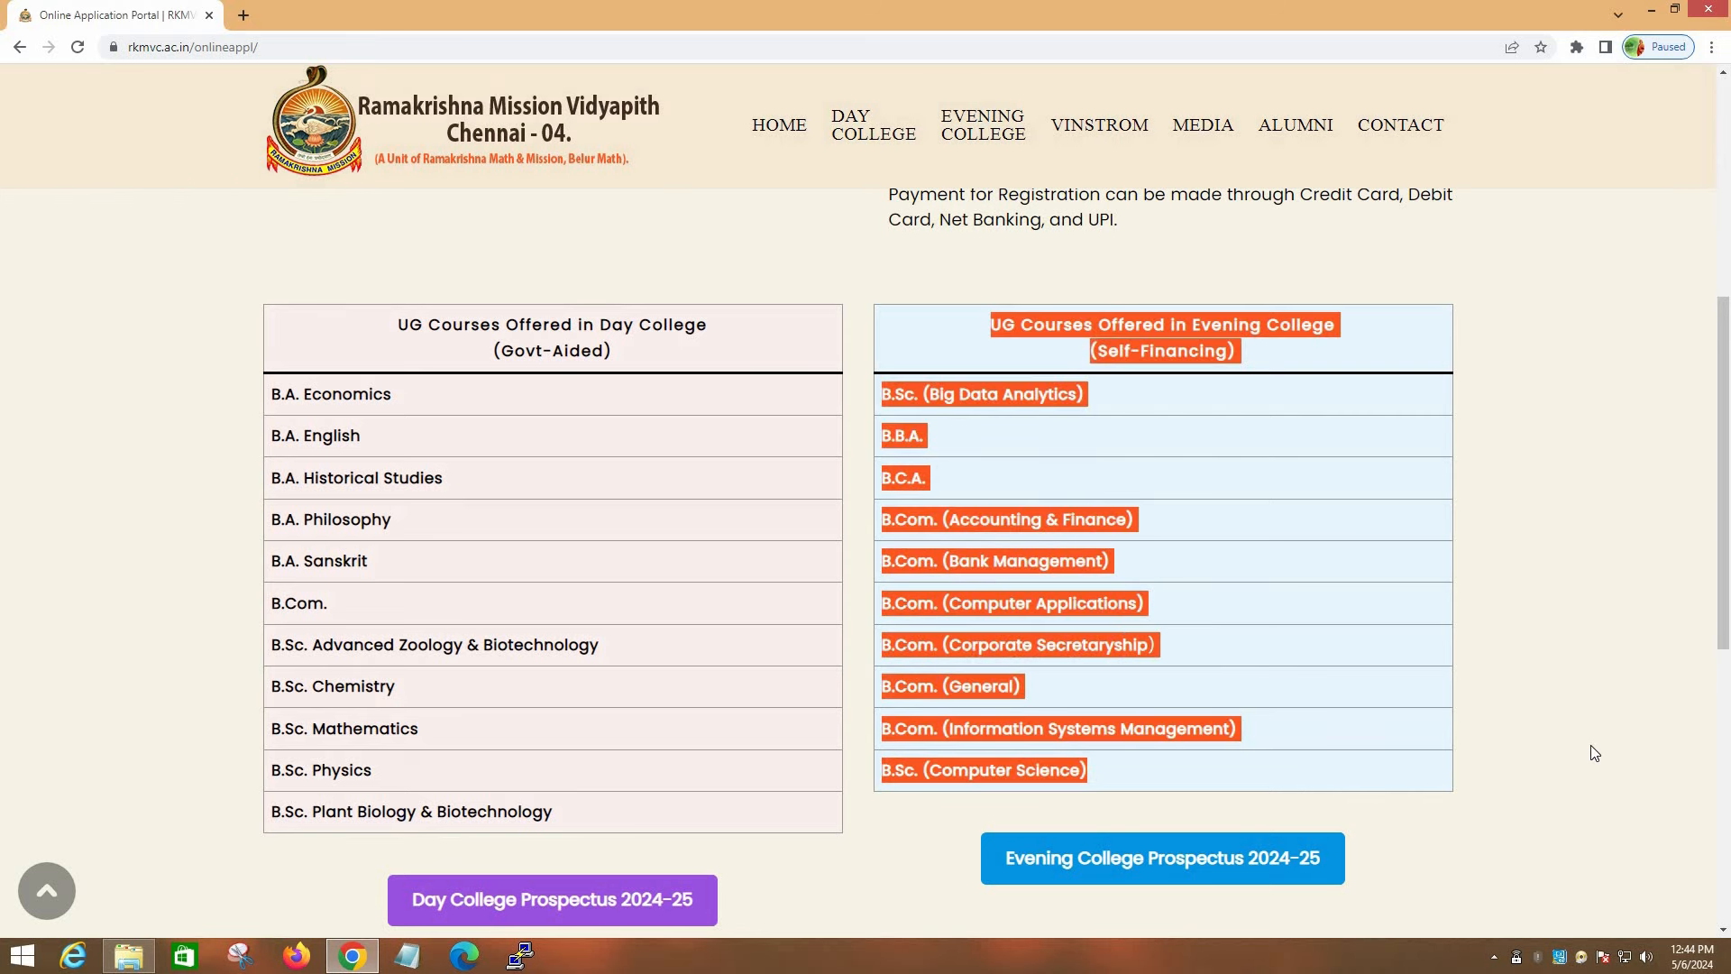
pyautogui.scroll(-2, 1591, 745)
pyautogui.click(1524, 772)
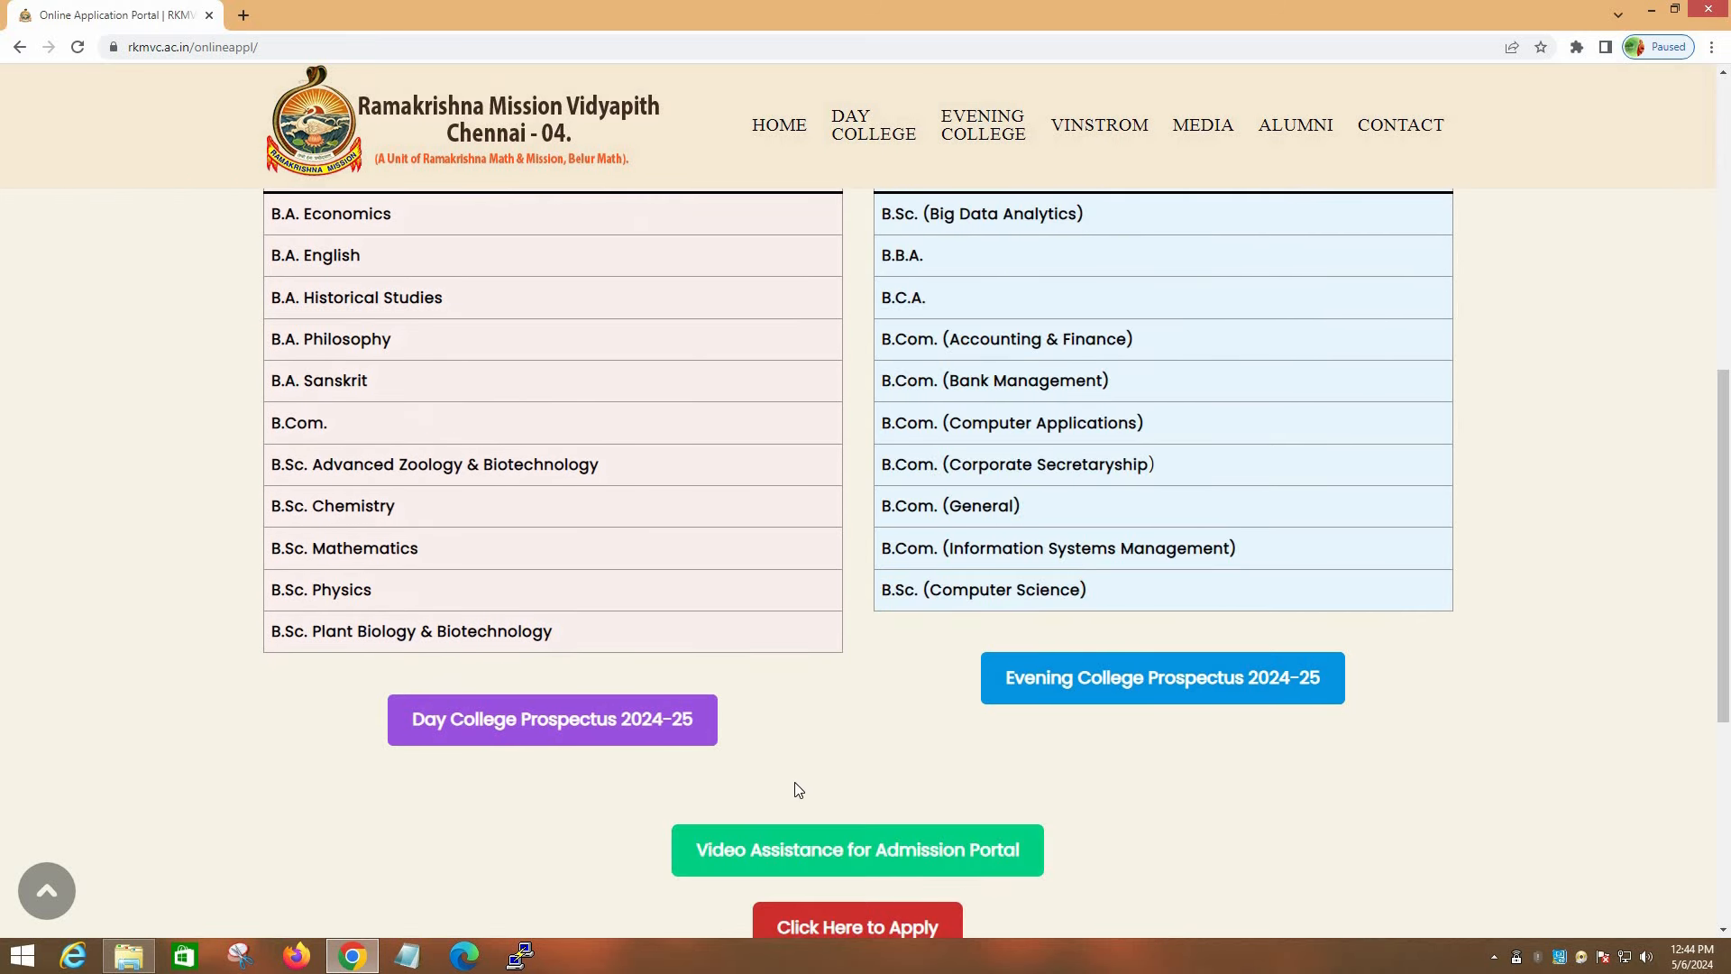
# View and close the Day College and Evening College prospectus PDFs, then scroll to the apply button.
pyautogui.middleClick(560, 732)
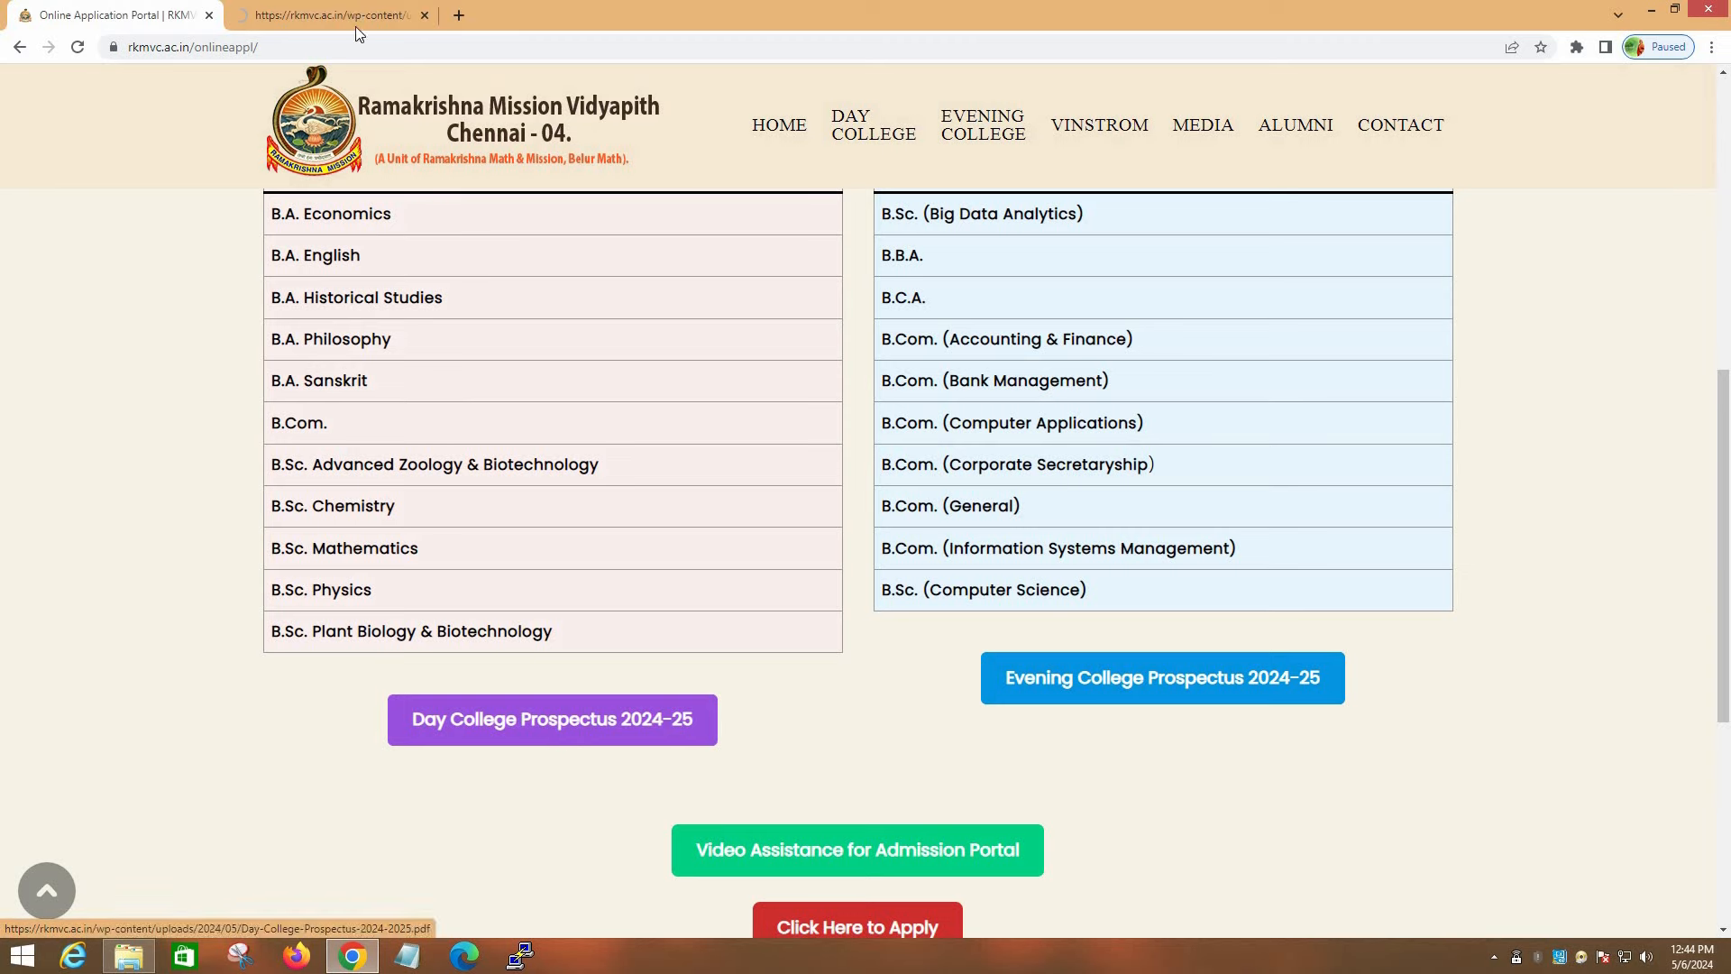
pyautogui.click(355, 2)
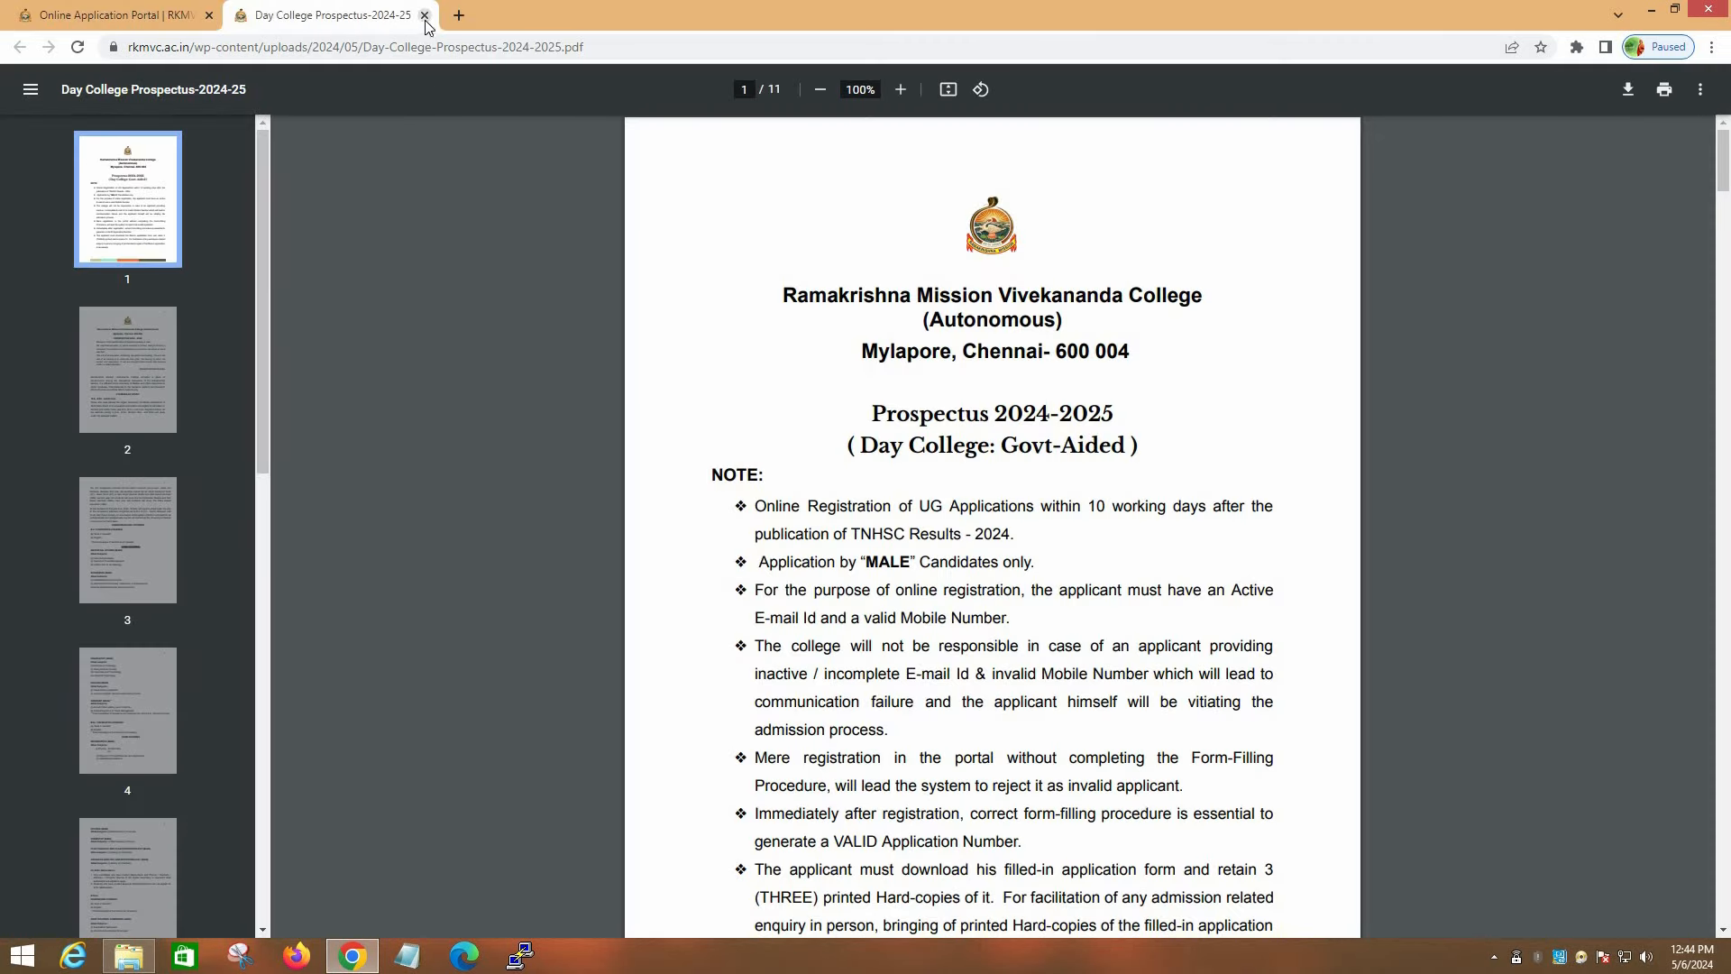
pyautogui.scroll(-10, 839, 459)
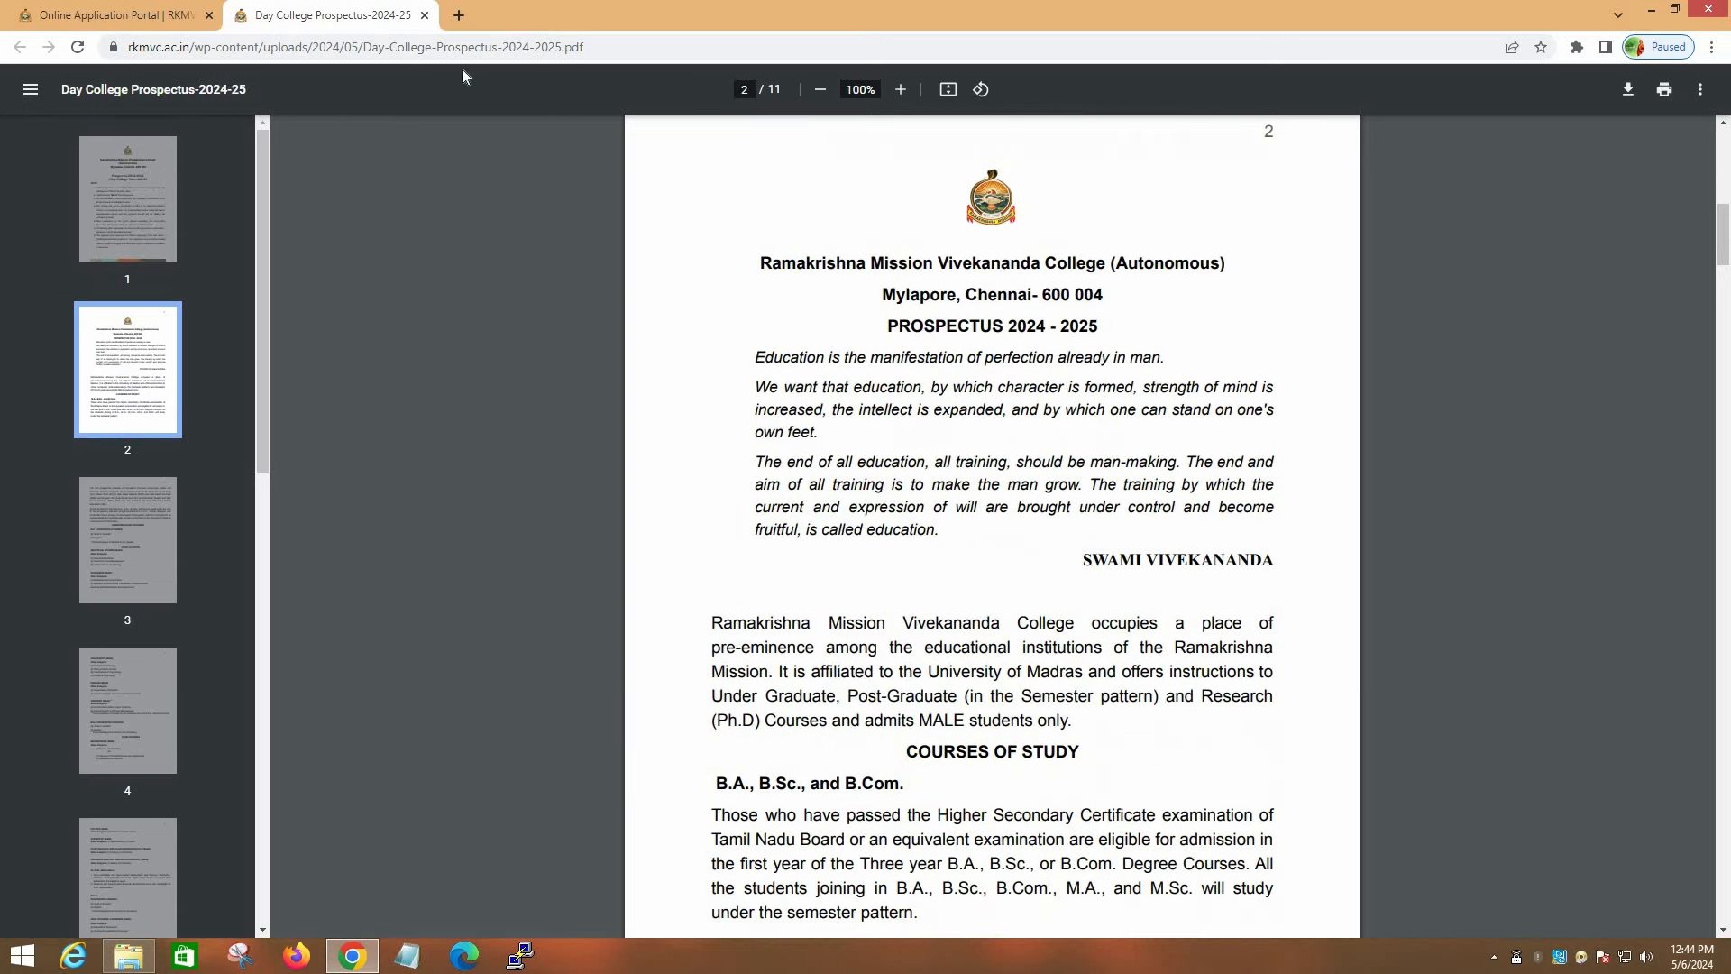
pyautogui.click(425, 16)
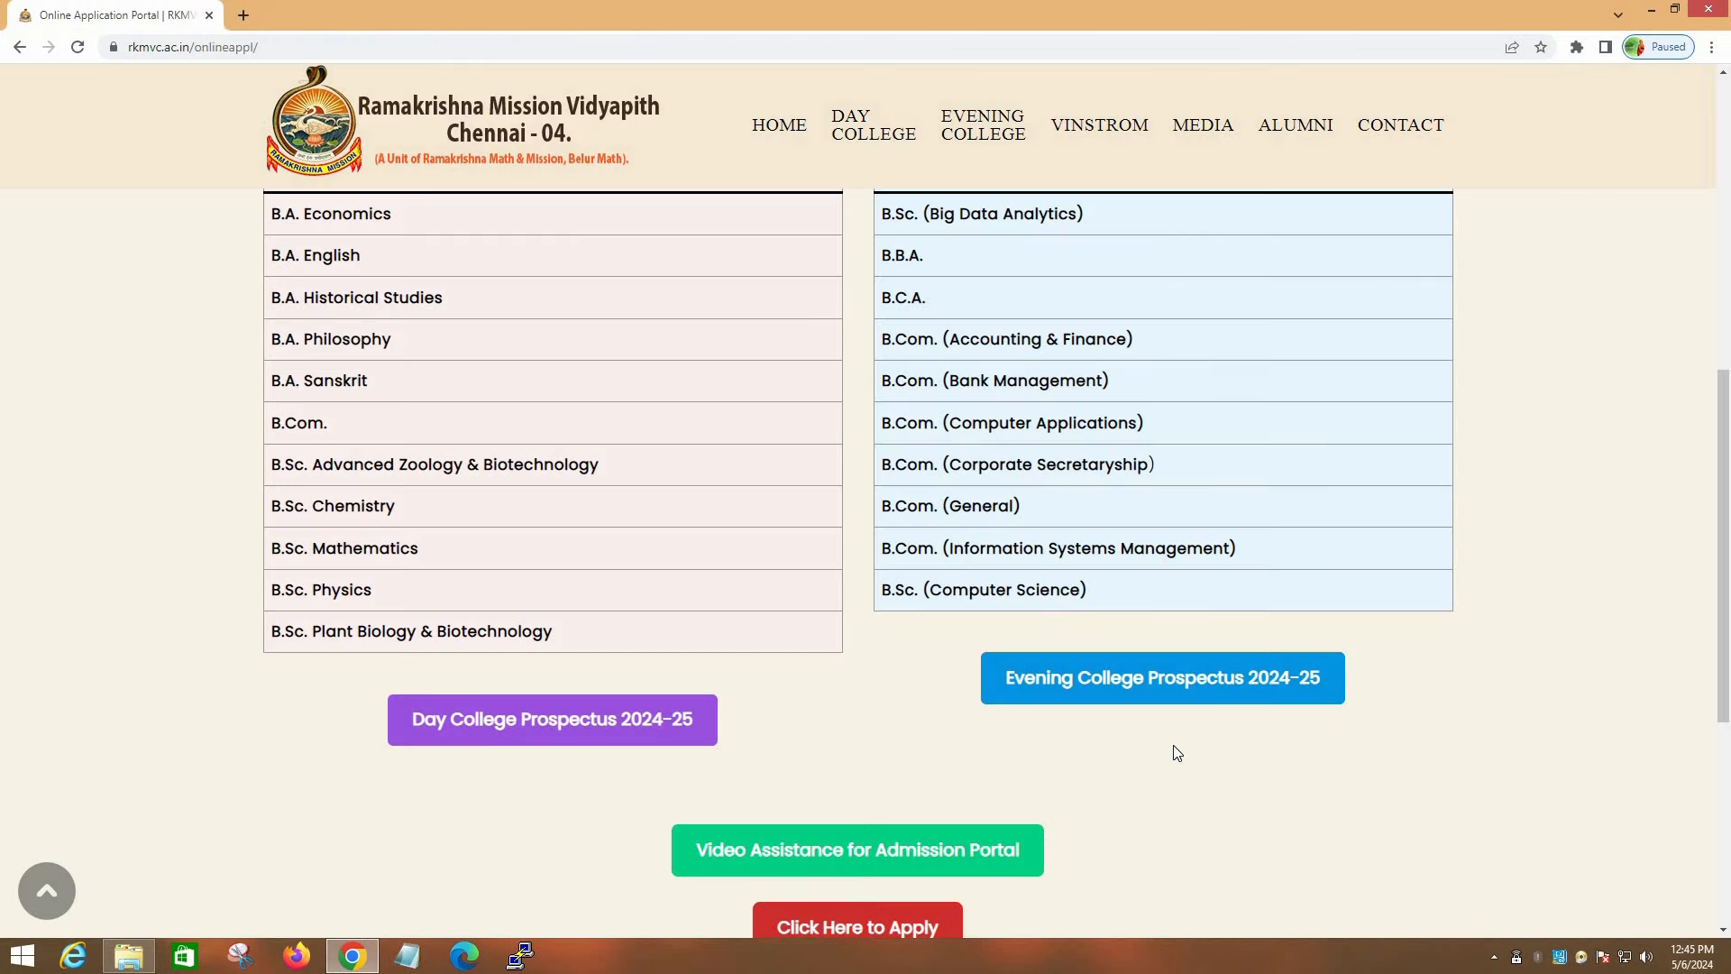
pyautogui.click(1146, 687)
pyautogui.click(370, 15)
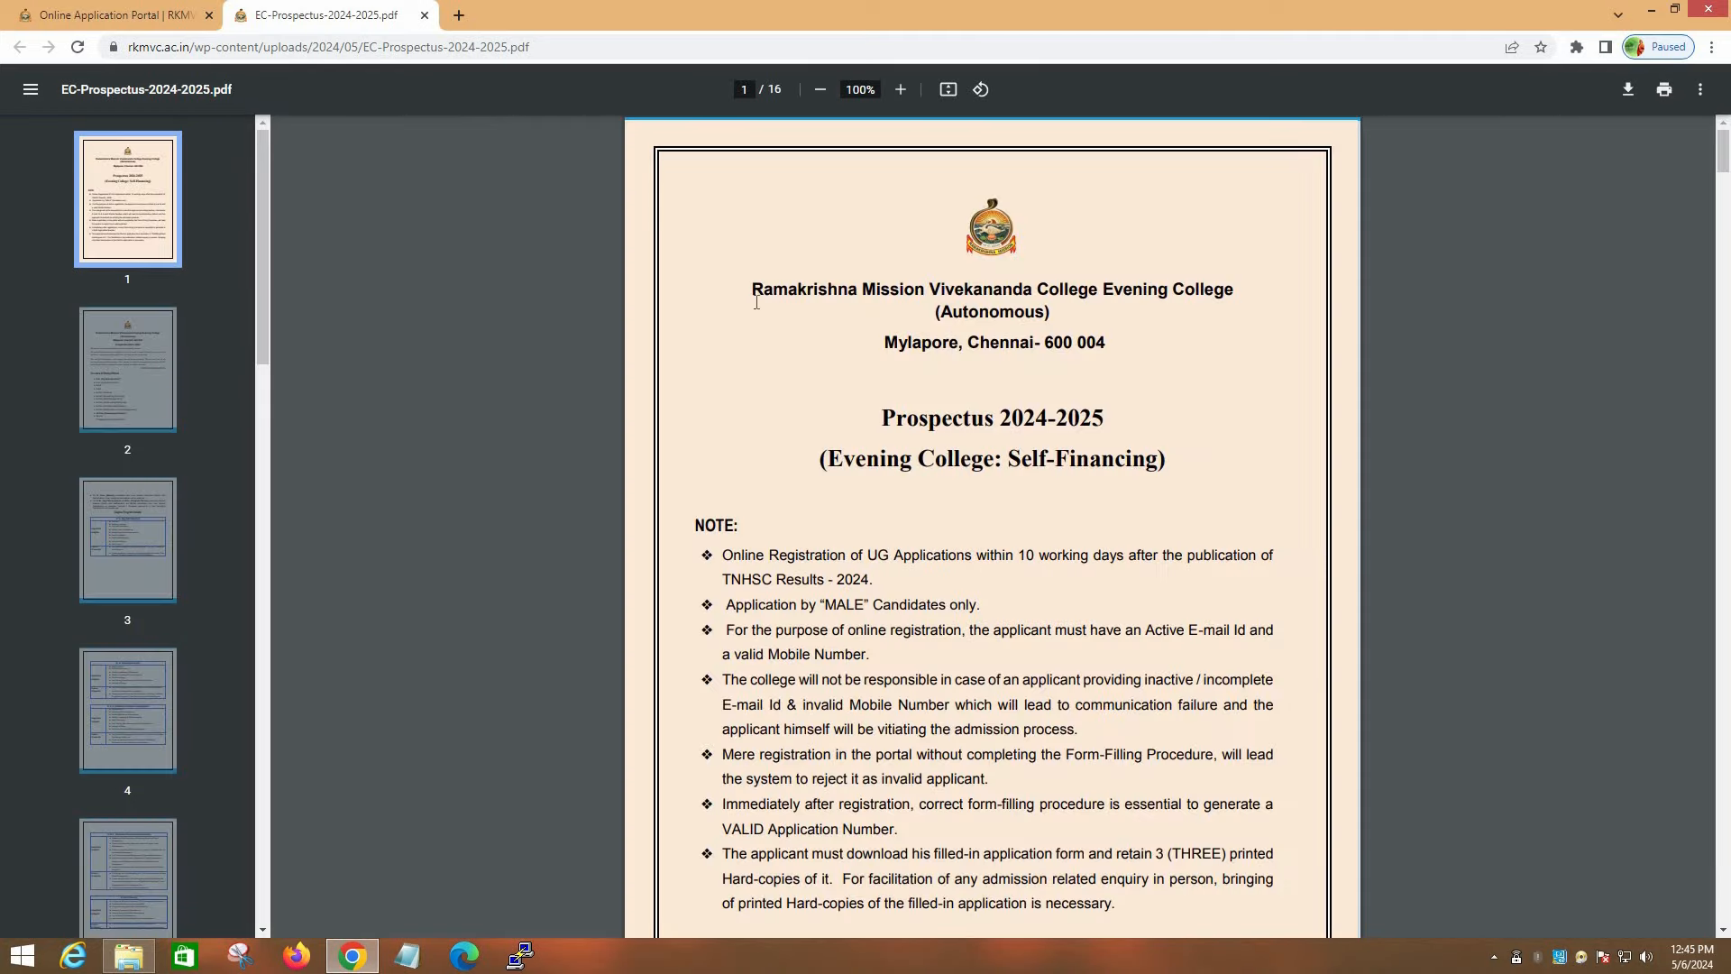
pyautogui.click(425, 16)
pyautogui.scroll(-2, 1178, 683)
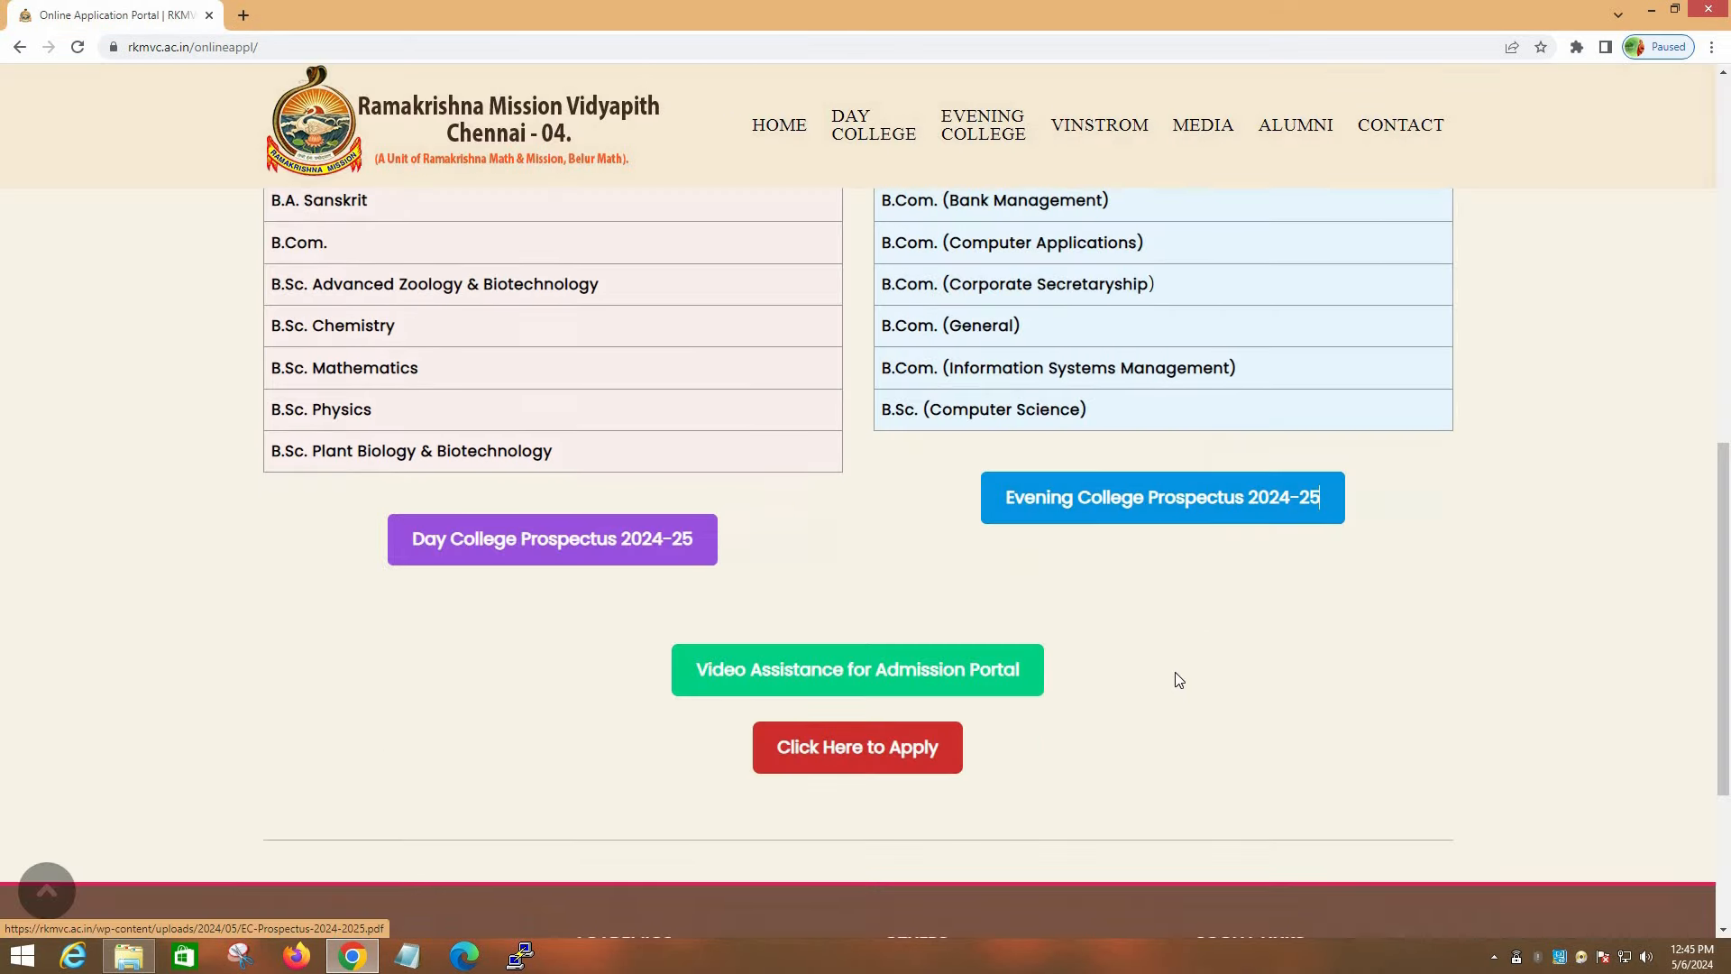
pyautogui.scroll(-1, 1178, 680)
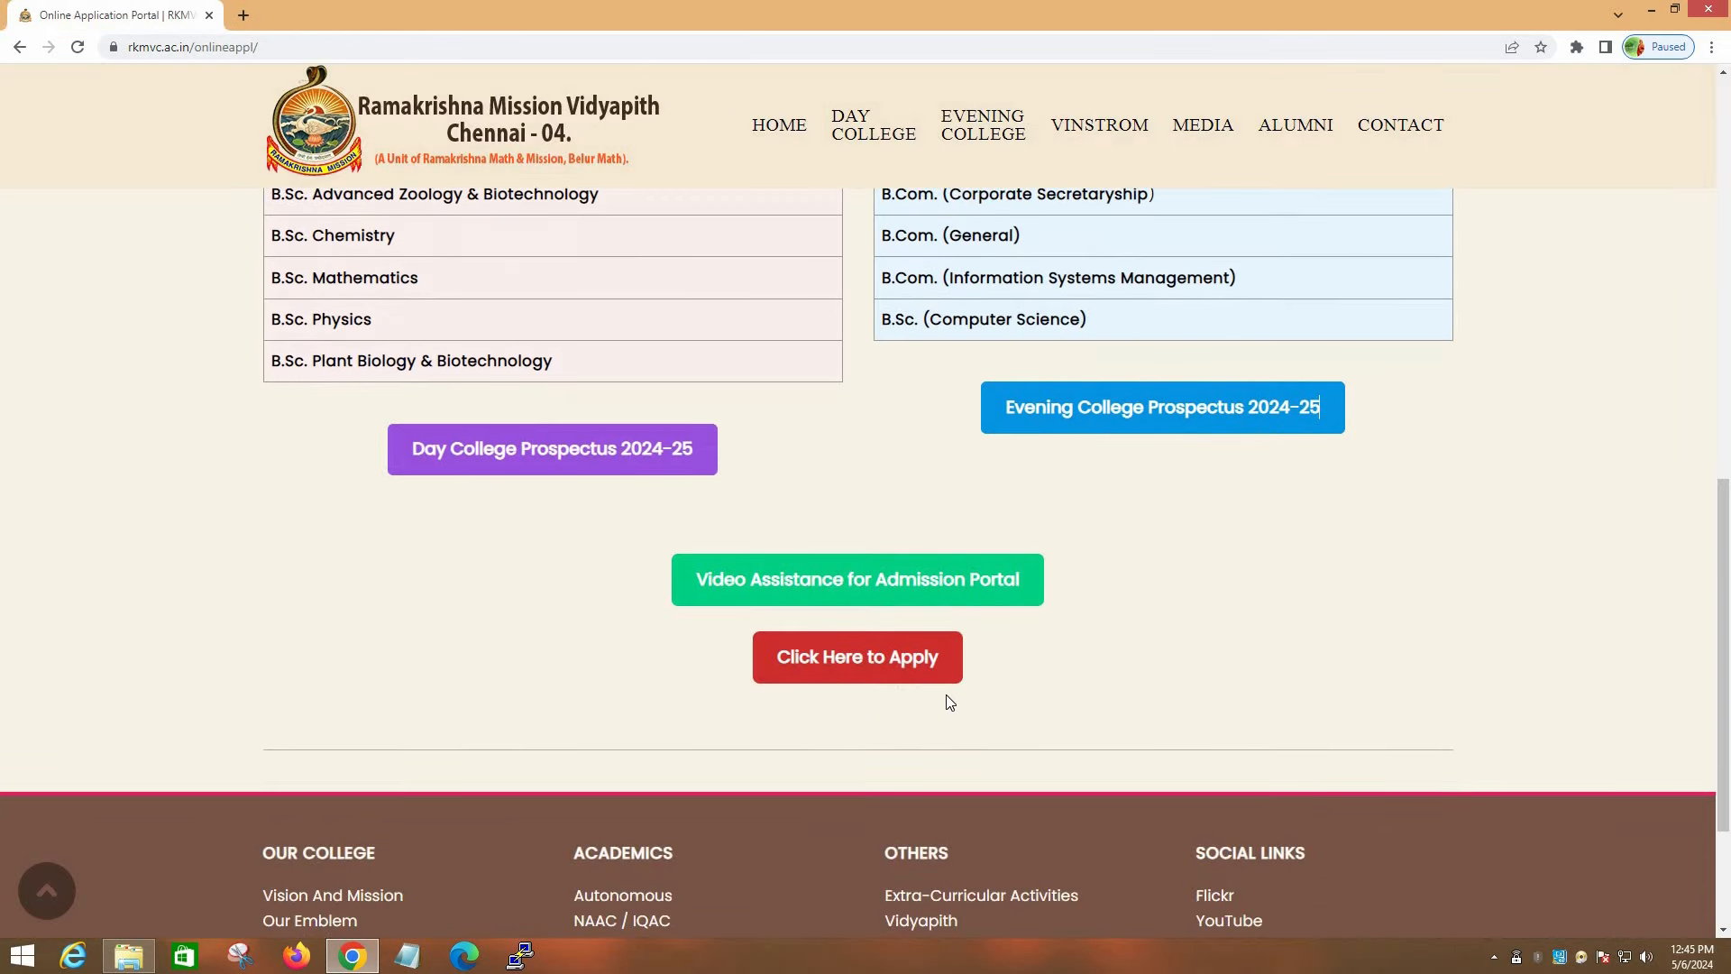
# Use the red 'Click Here to Apply' button to reach the AIMS applicant login page.
pyautogui.click(853, 666)
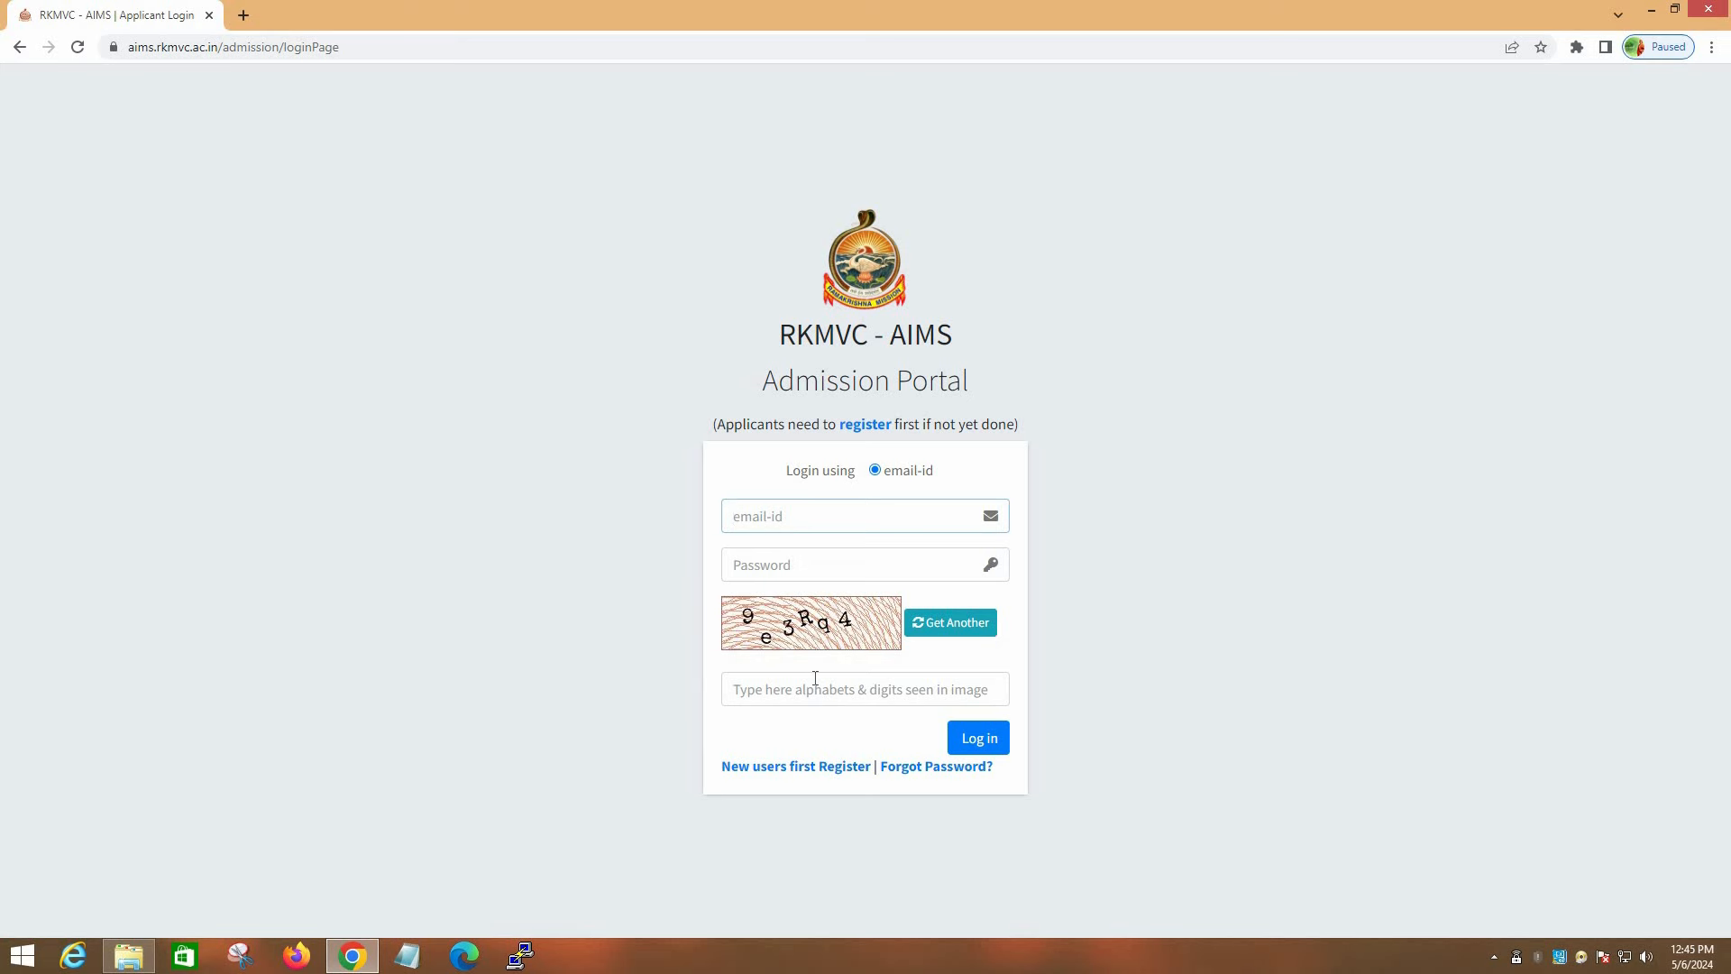
# On the new applicant registration form, fill in the applicant's first and last name.
pyautogui.click(863, 425)
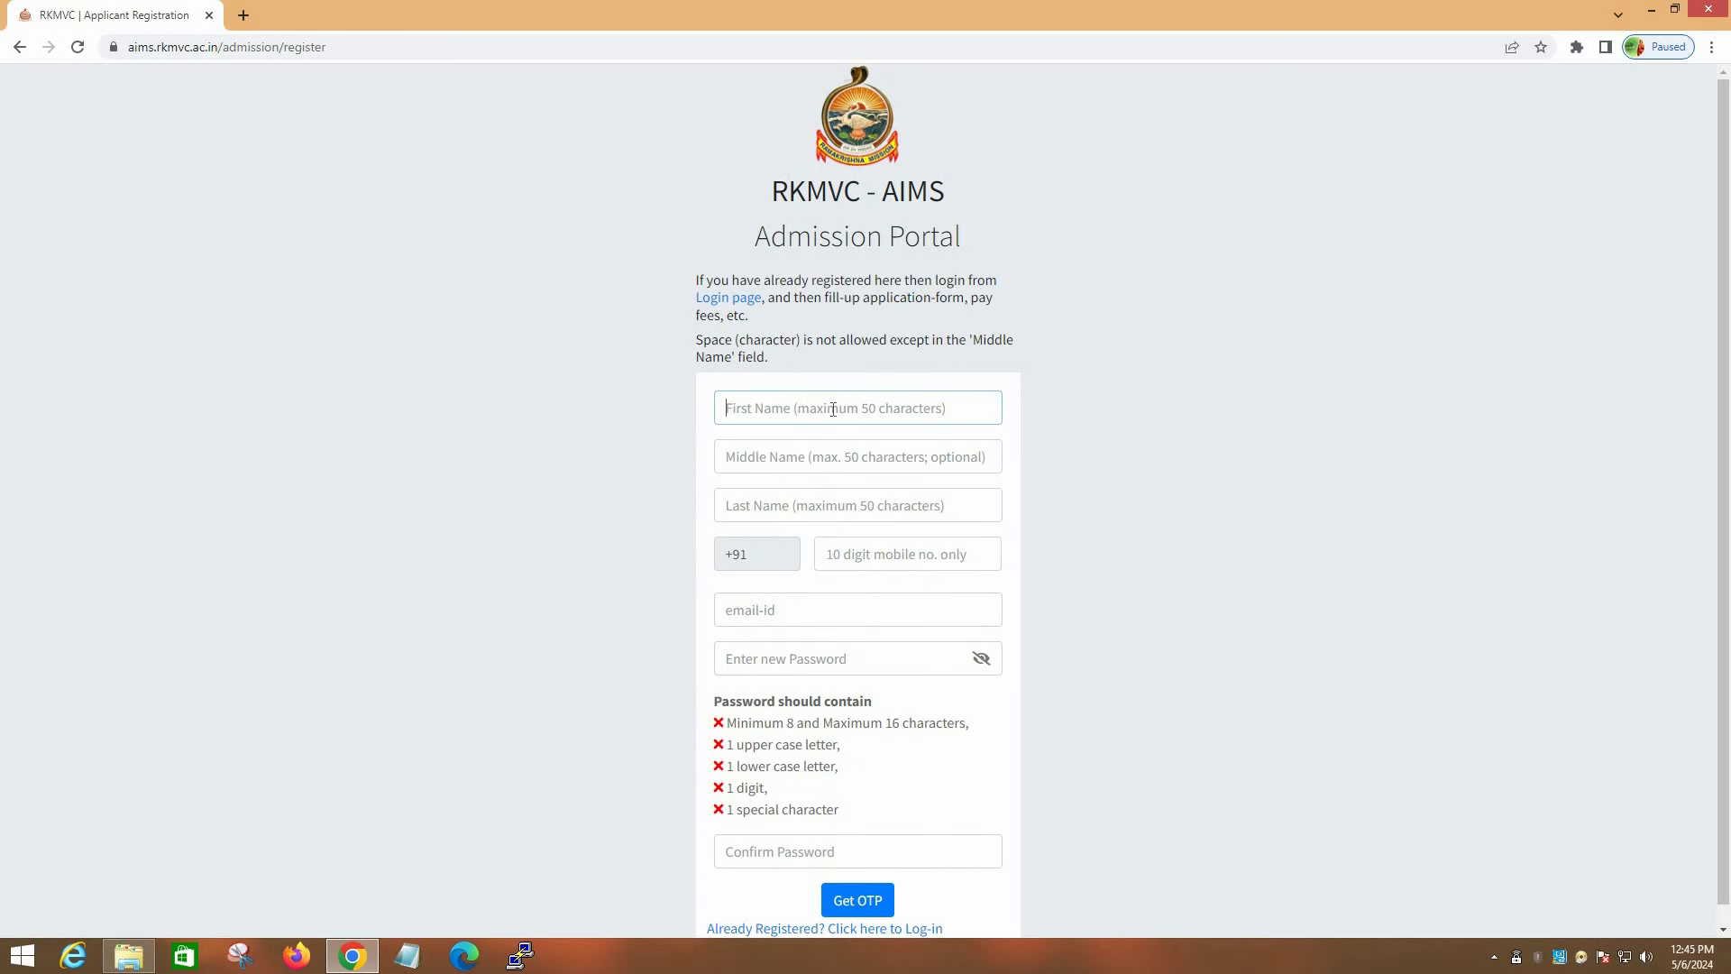
pyautogui.scroll(-1, 972, 535)
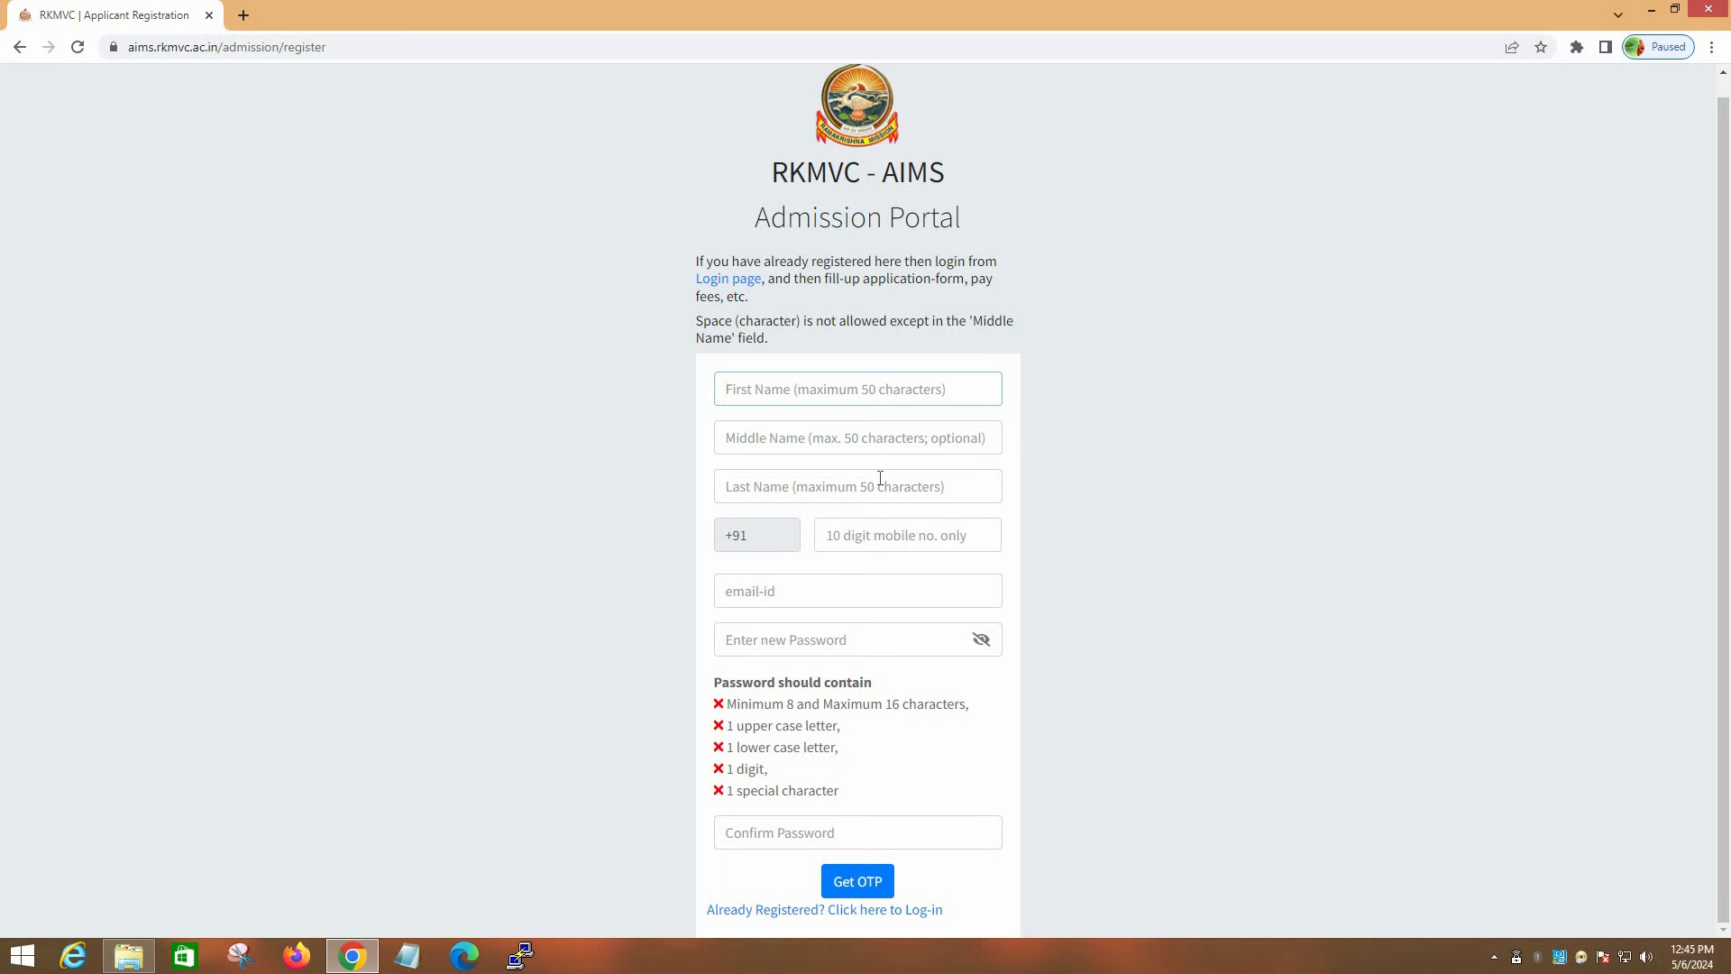
pyautogui.write('r')
pyautogui.press('BackSpace')
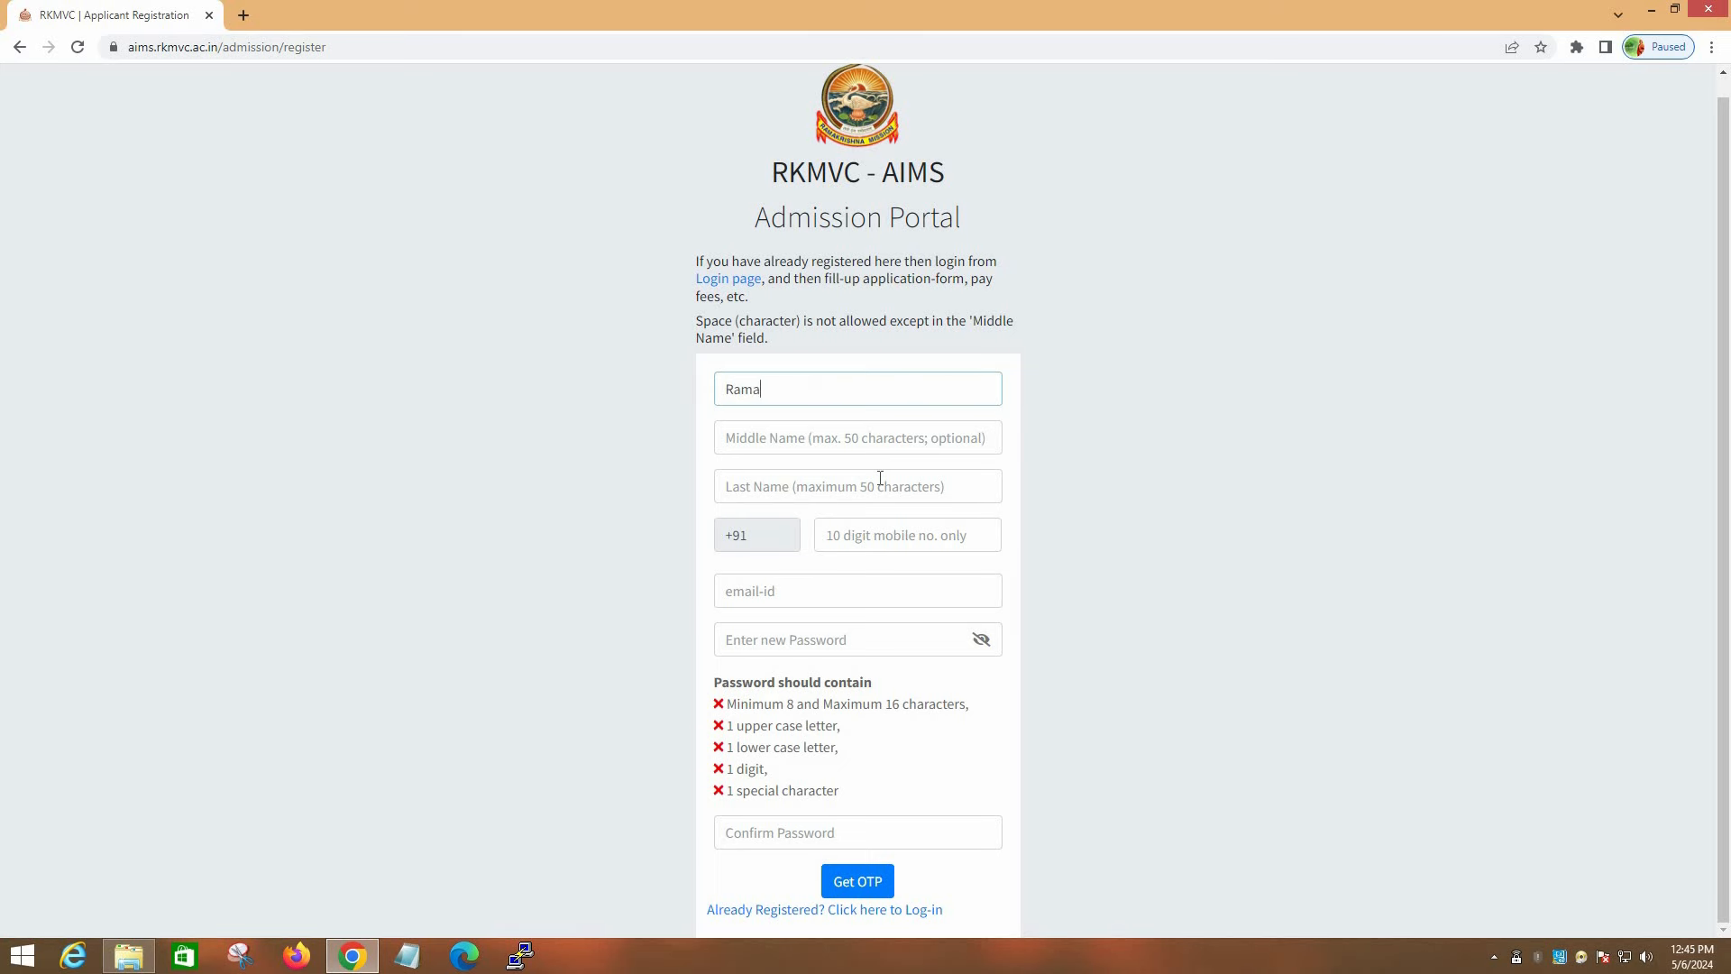
pyautogui.press('Tab')
pyautogui.press('Tab')
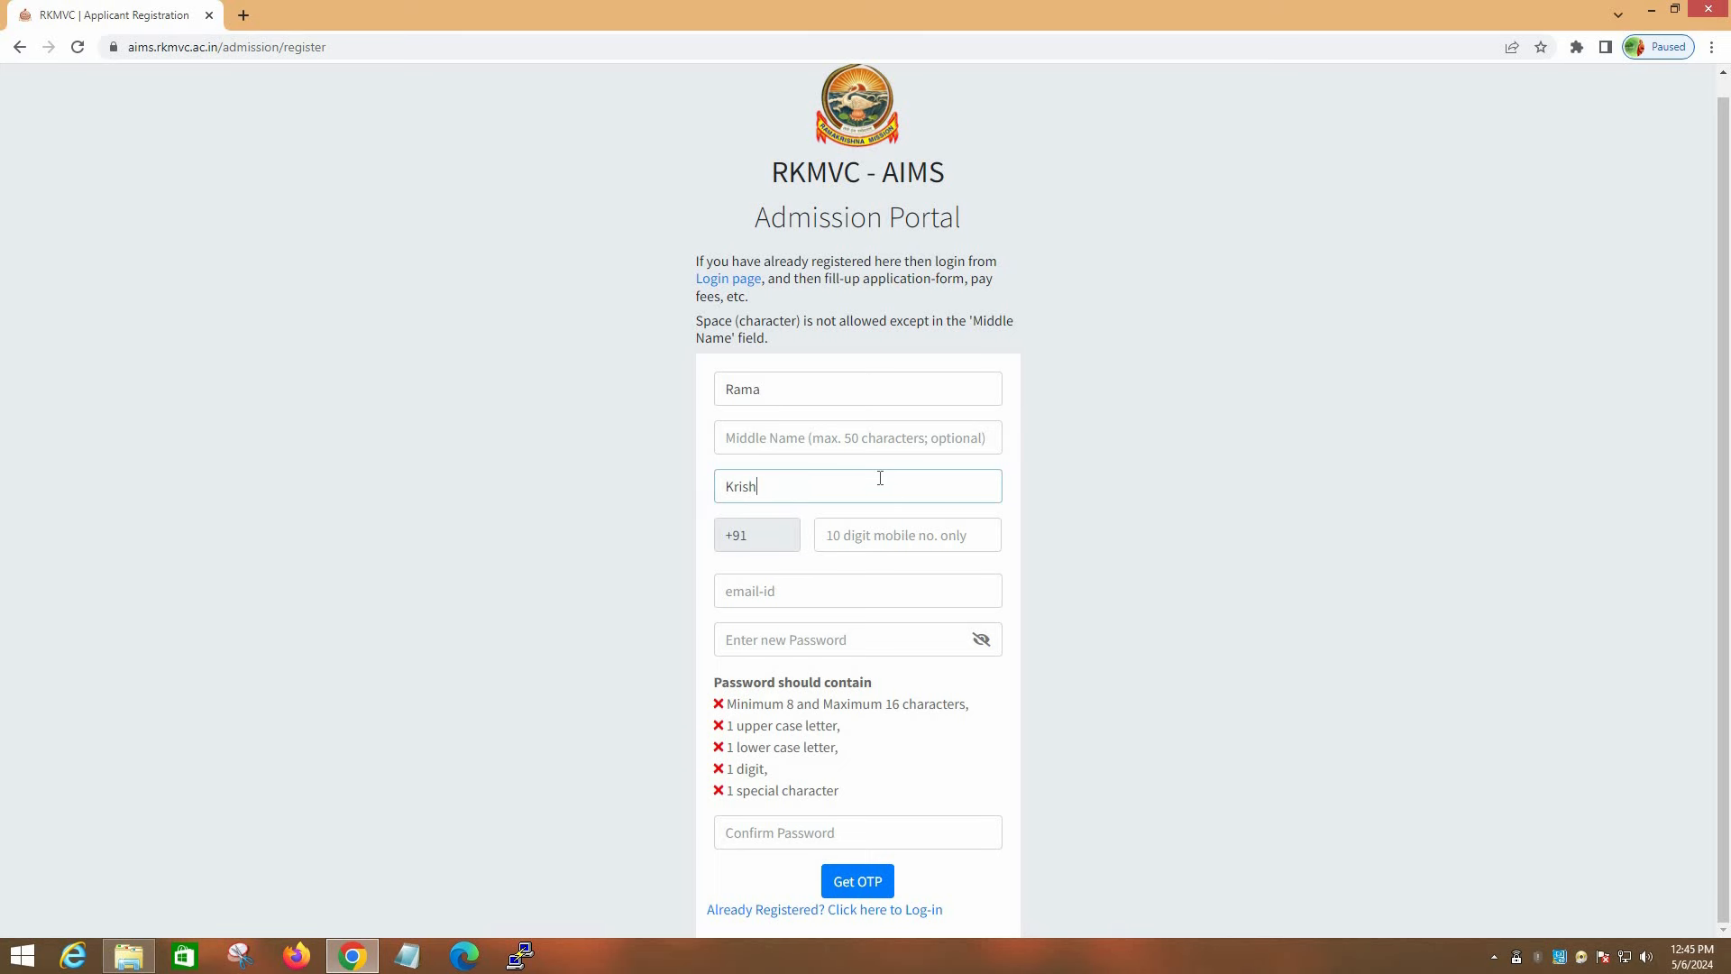
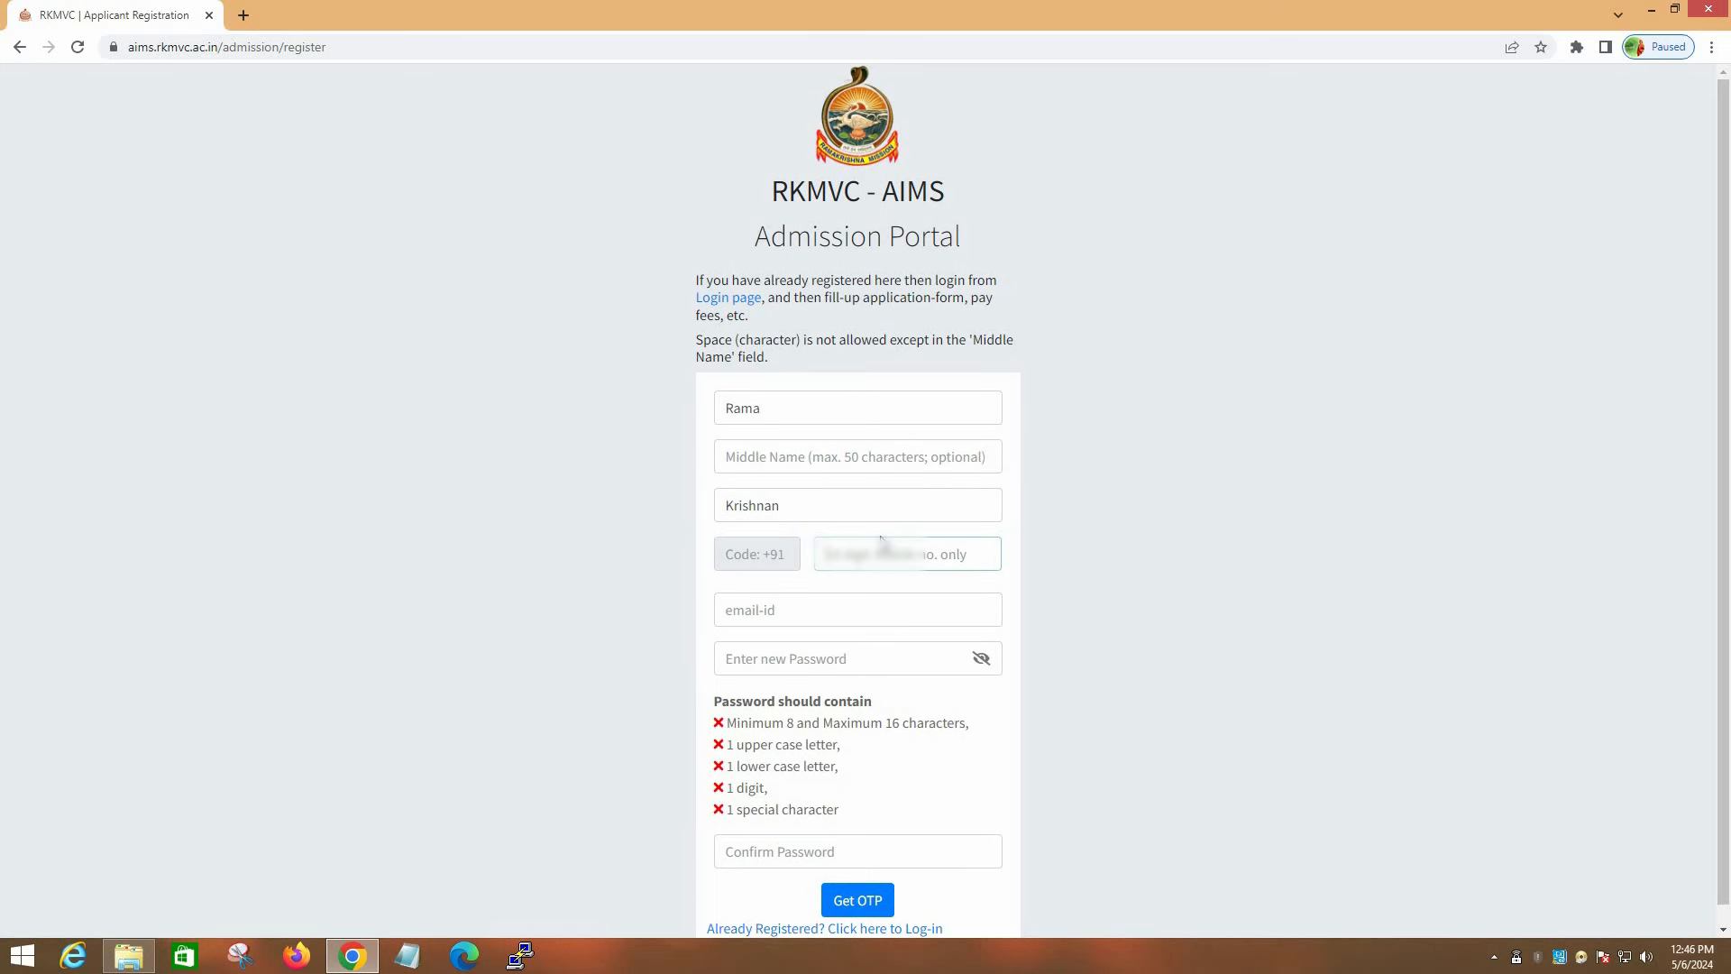
# Enter the mobile number, e-mail and password with confirmation, then request the OTP.
pyautogui.write('98xxxxxx')
pyautogui.press('Tab')
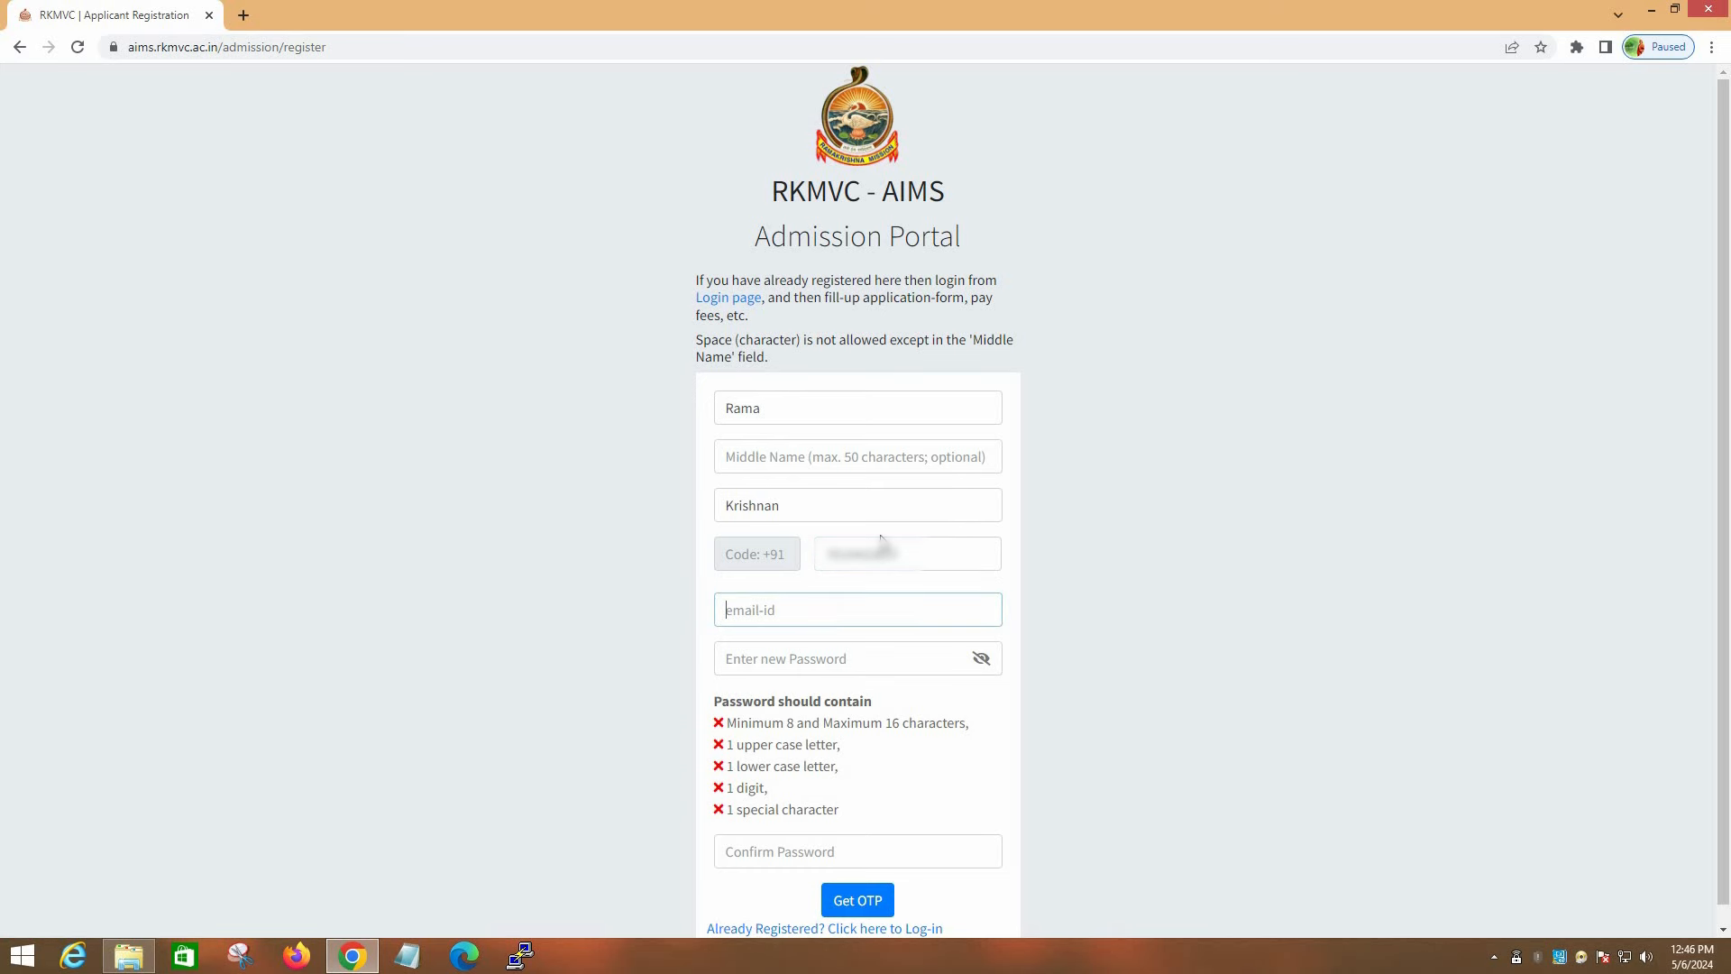
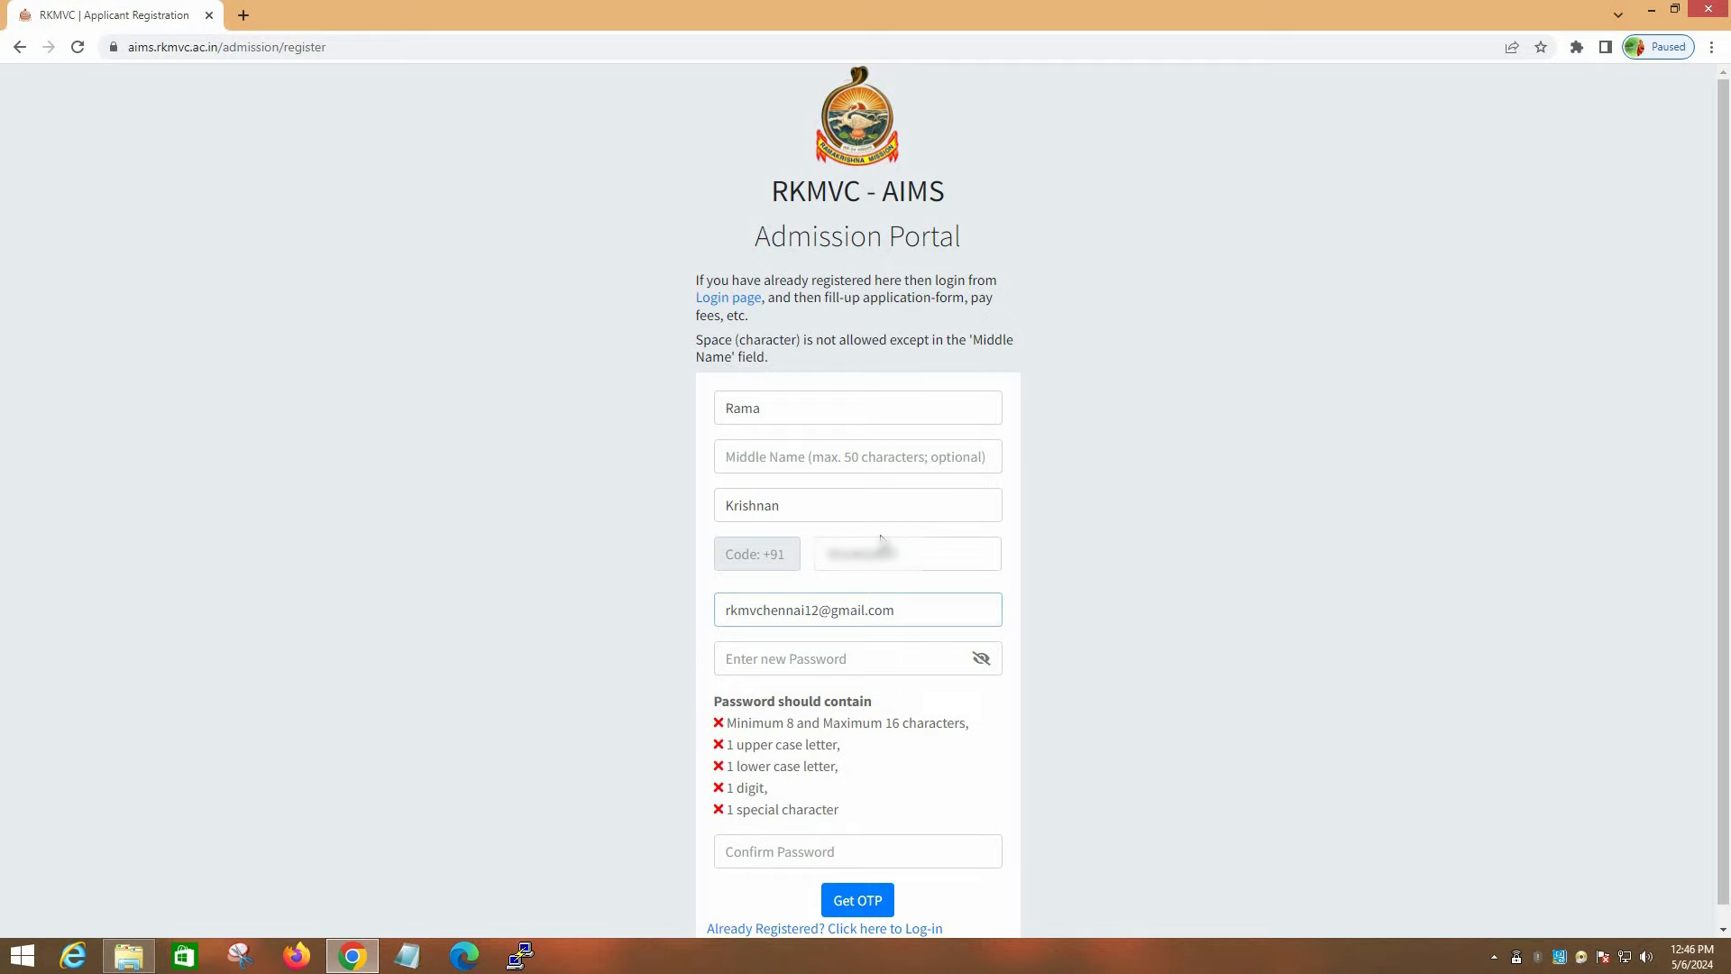
pyautogui.click(854, 653)
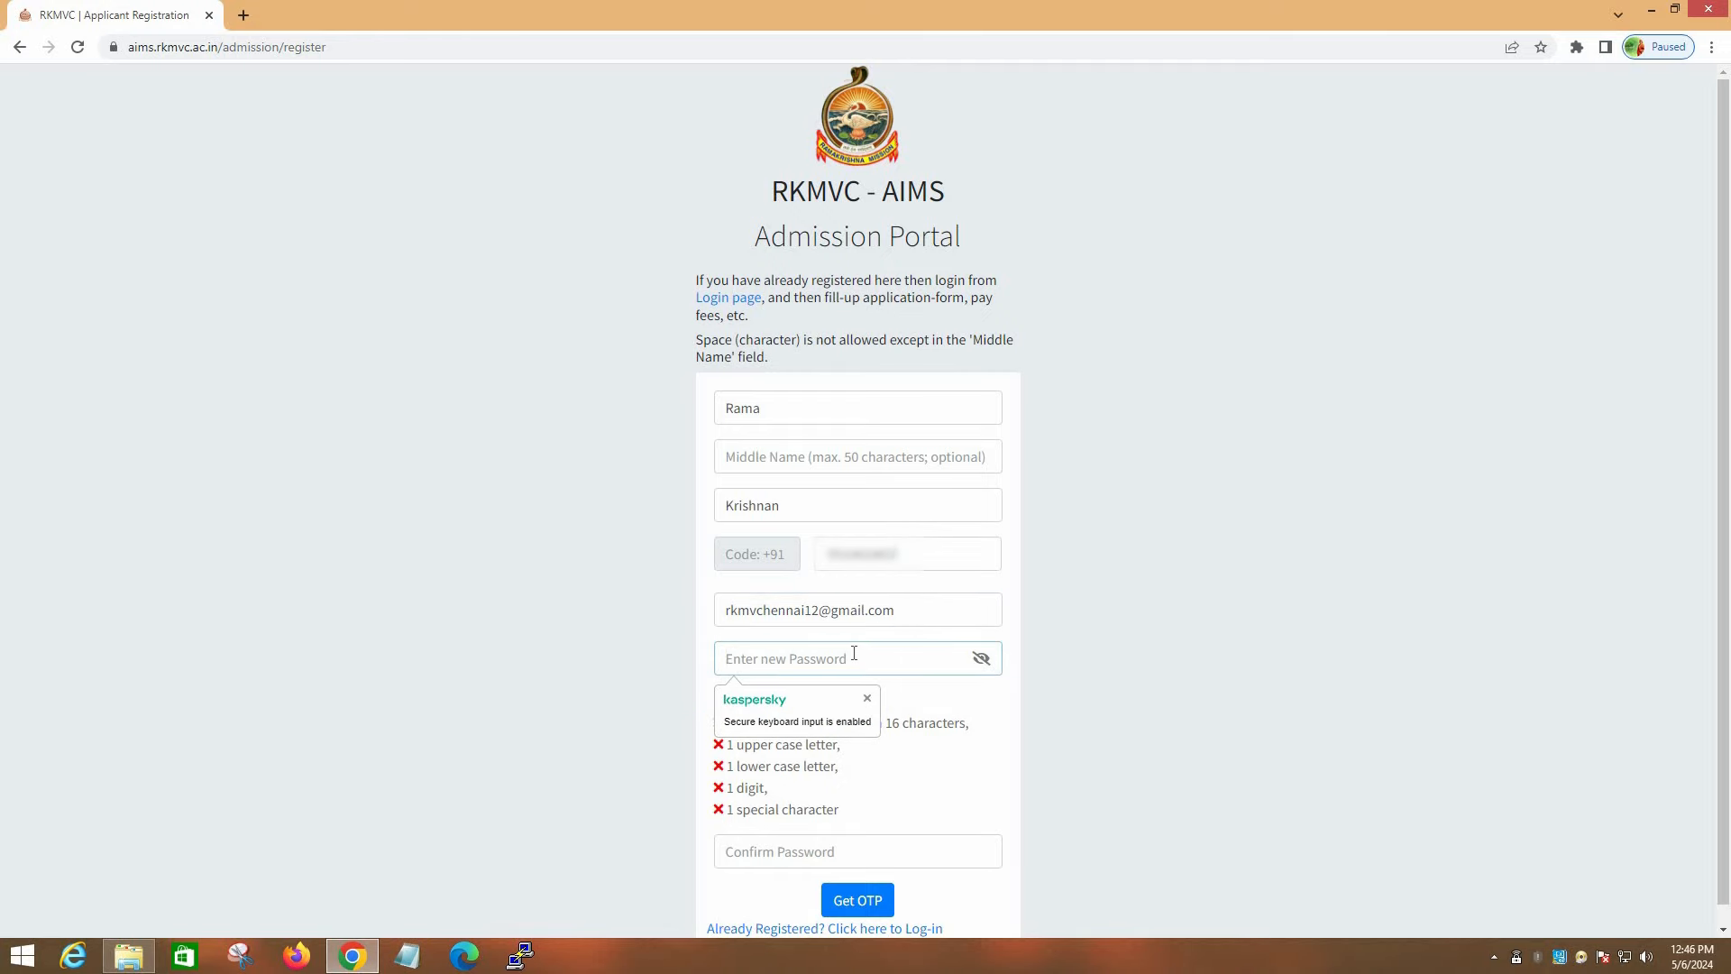
pyautogui.write('•••••')
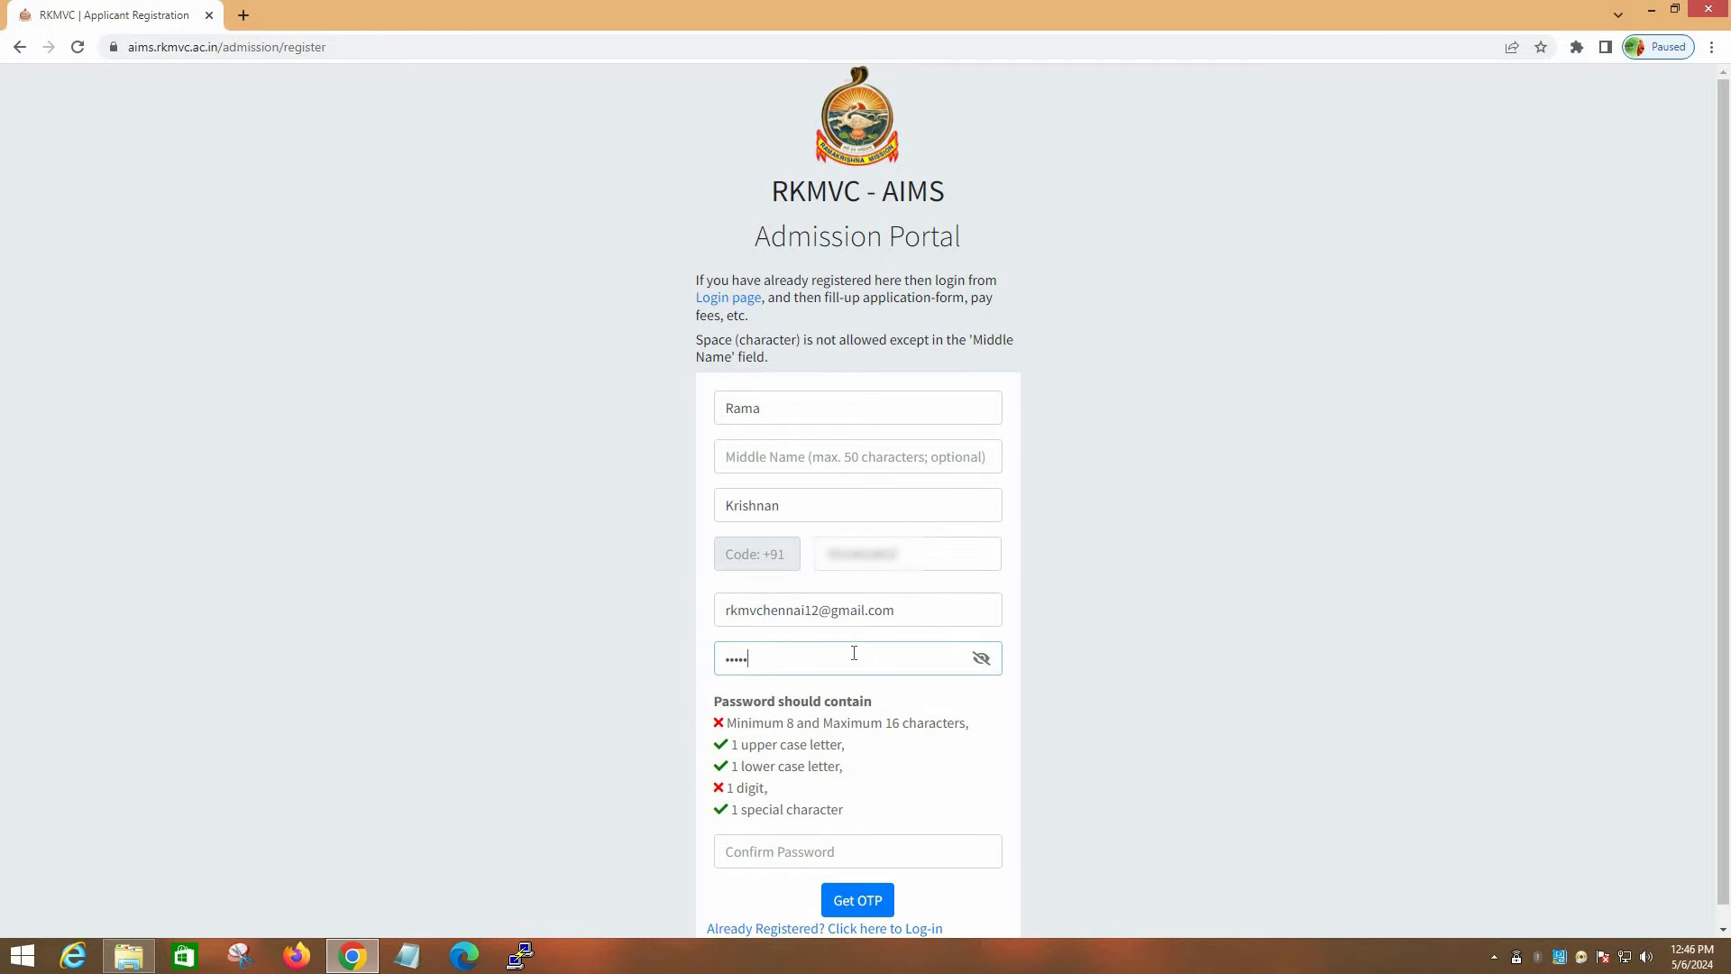
pyautogui.write('•••')
pyautogui.click(793, 845)
pyautogui.scroll(-1, 793, 841)
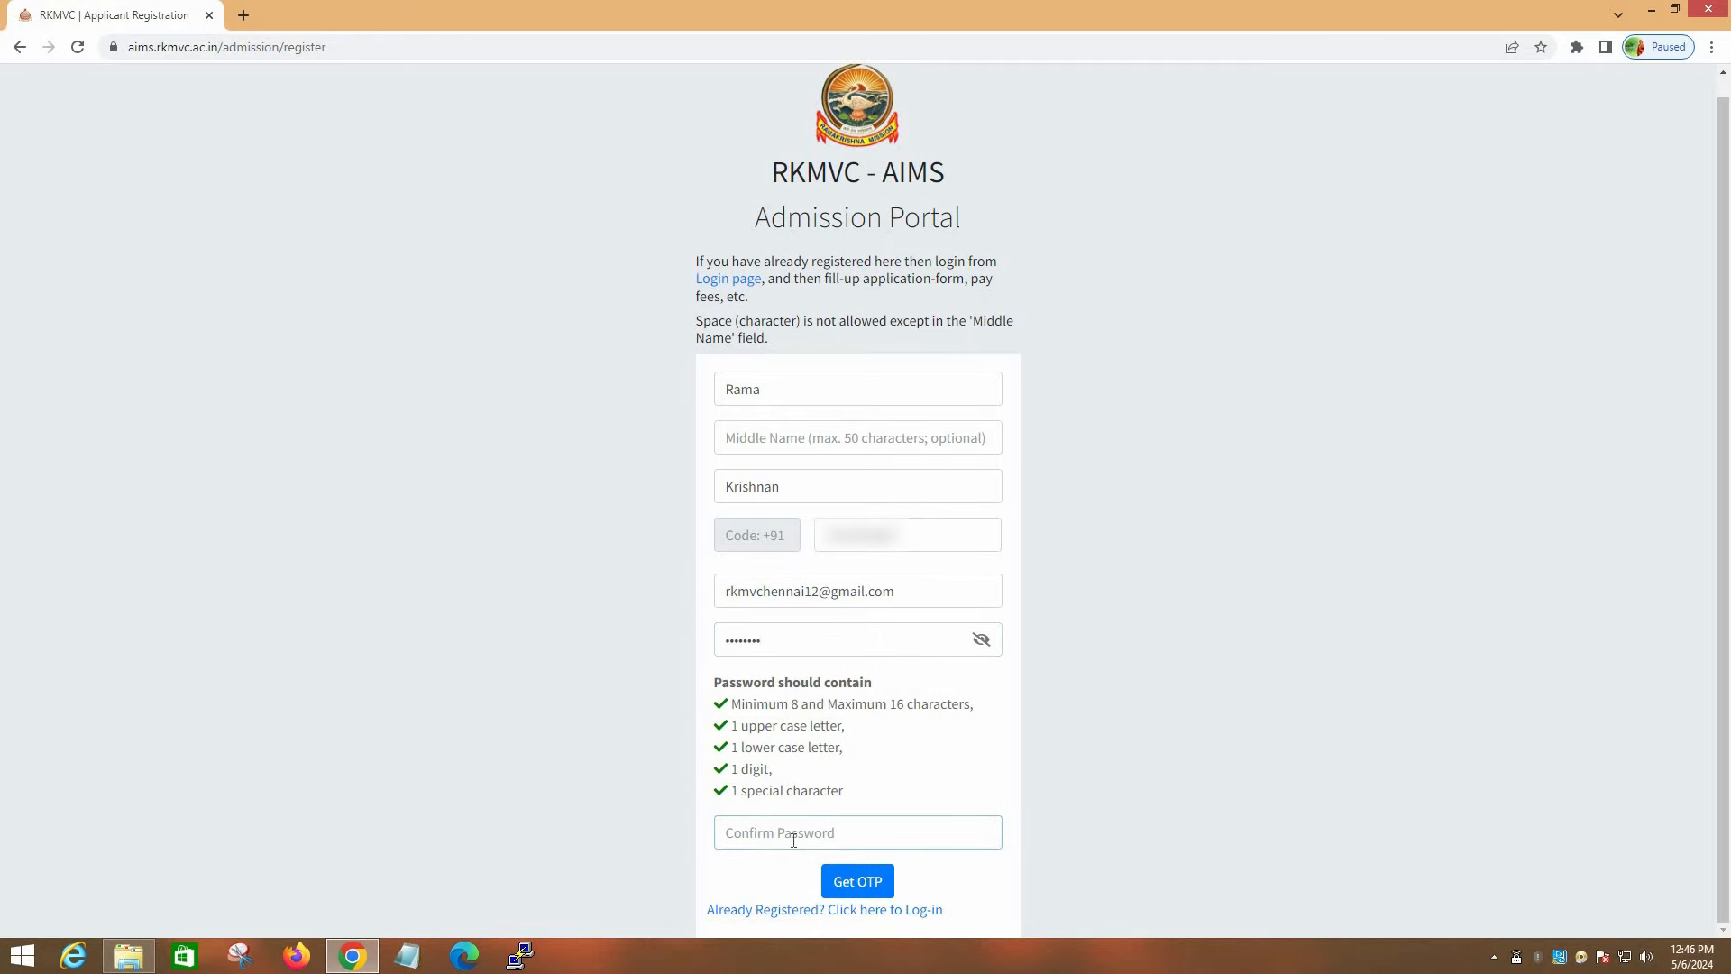
pyautogui.write('•')
pyautogui.moveTo(911, 592); pyautogui.dragTo(653, 574)
pyautogui.hotkey('ctrl', 'c')
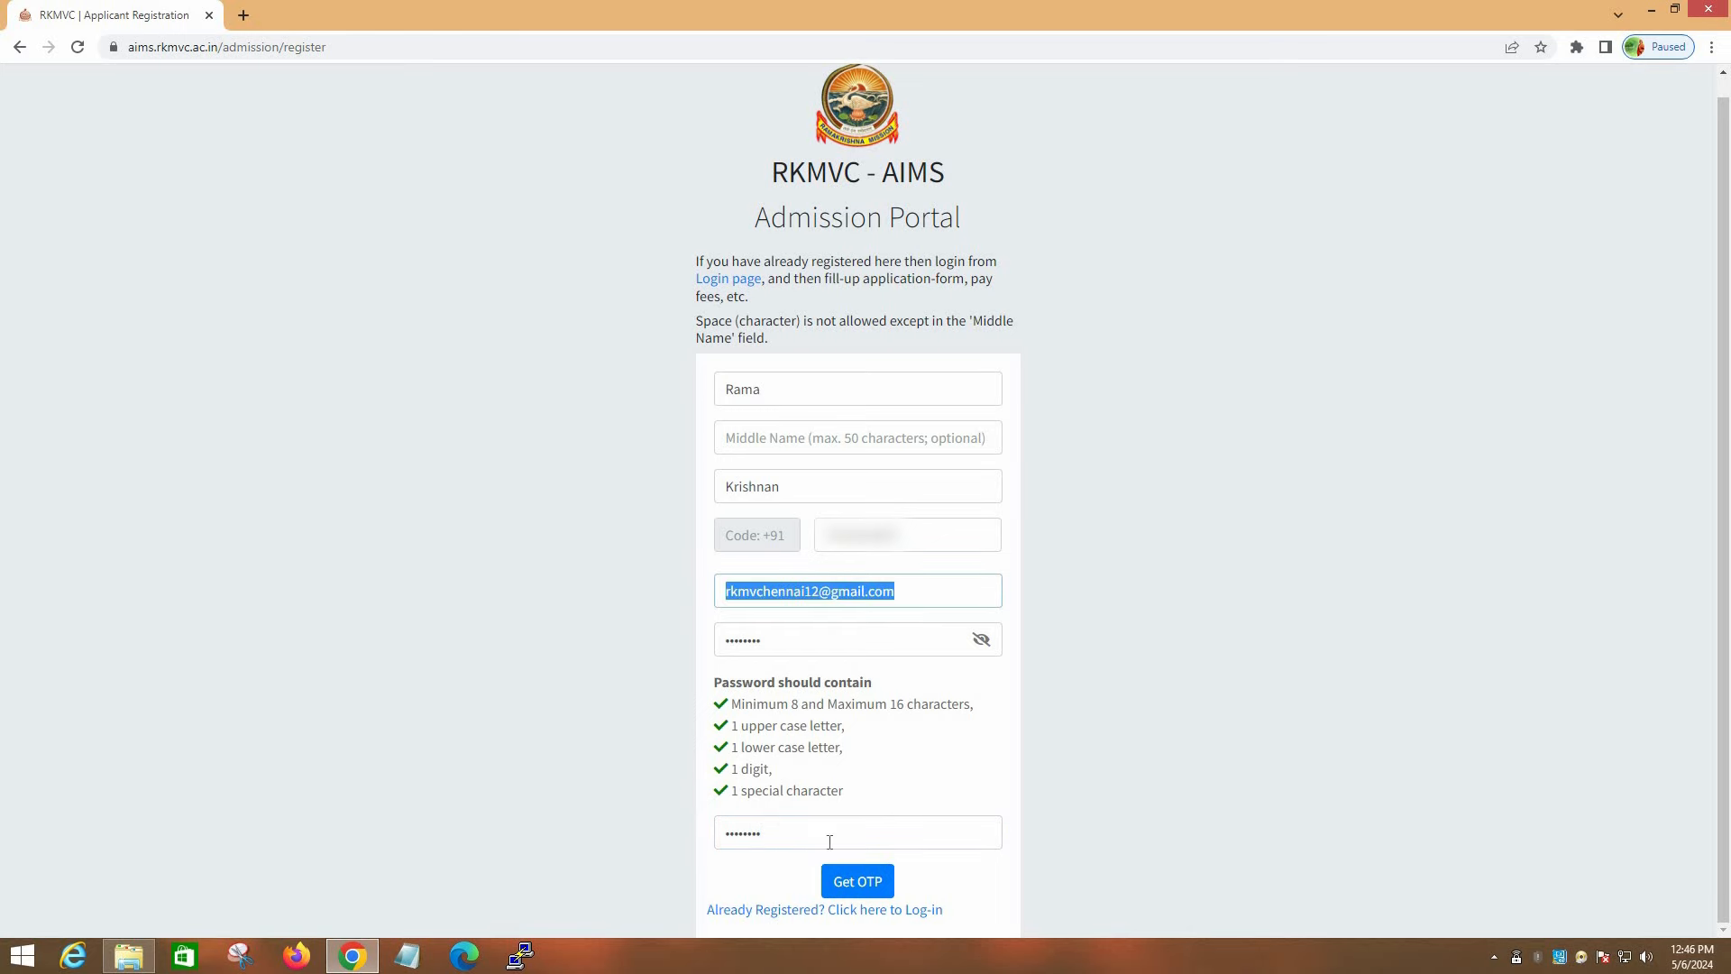
pyautogui.click(848, 883)
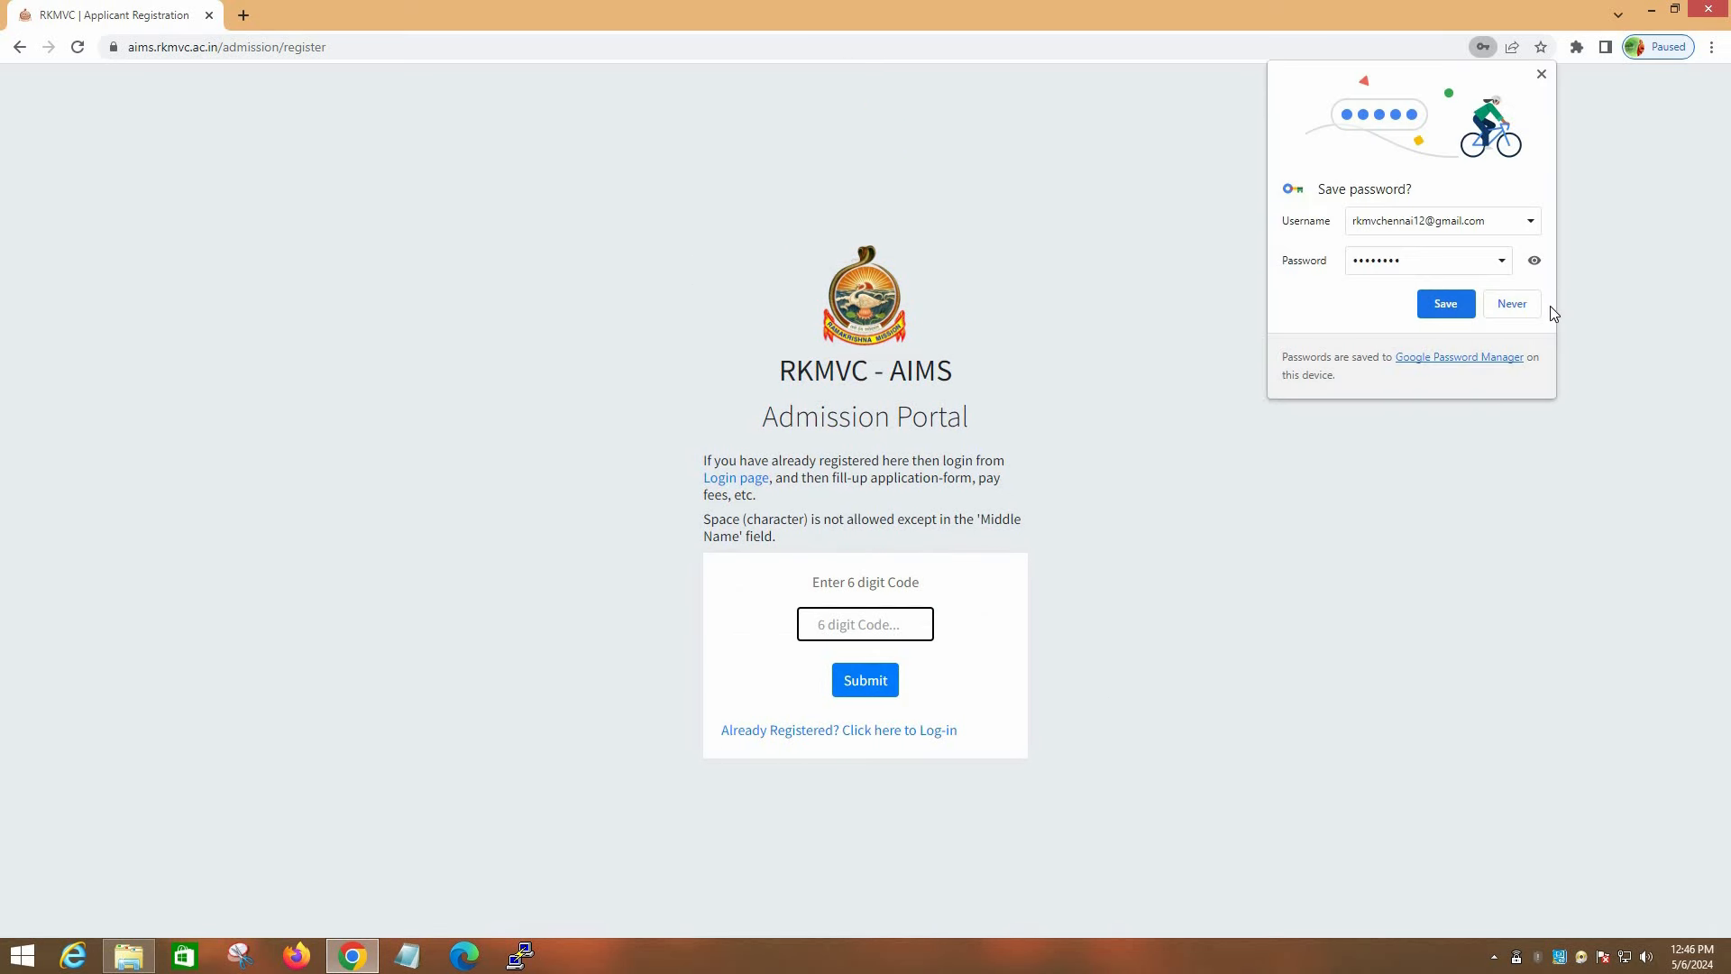
# Decline Chrome's password save, then enter and submit the 6-digit verification code.
pyautogui.click(1513, 304)
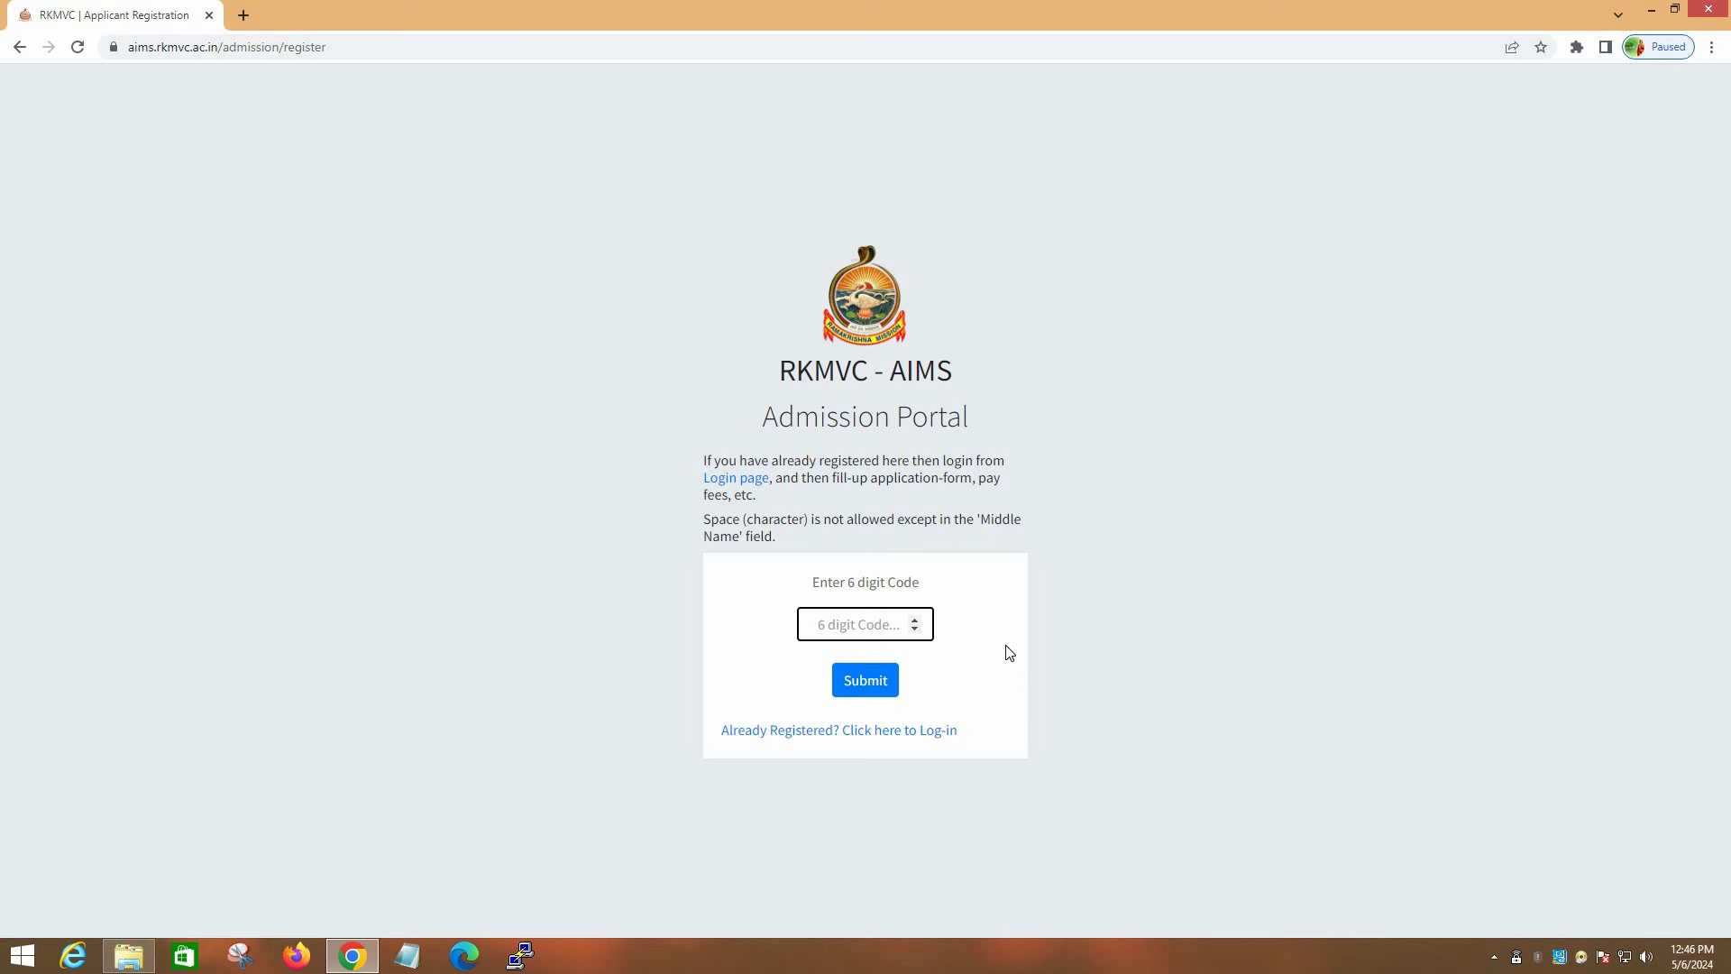
pyautogui.click(868, 687)
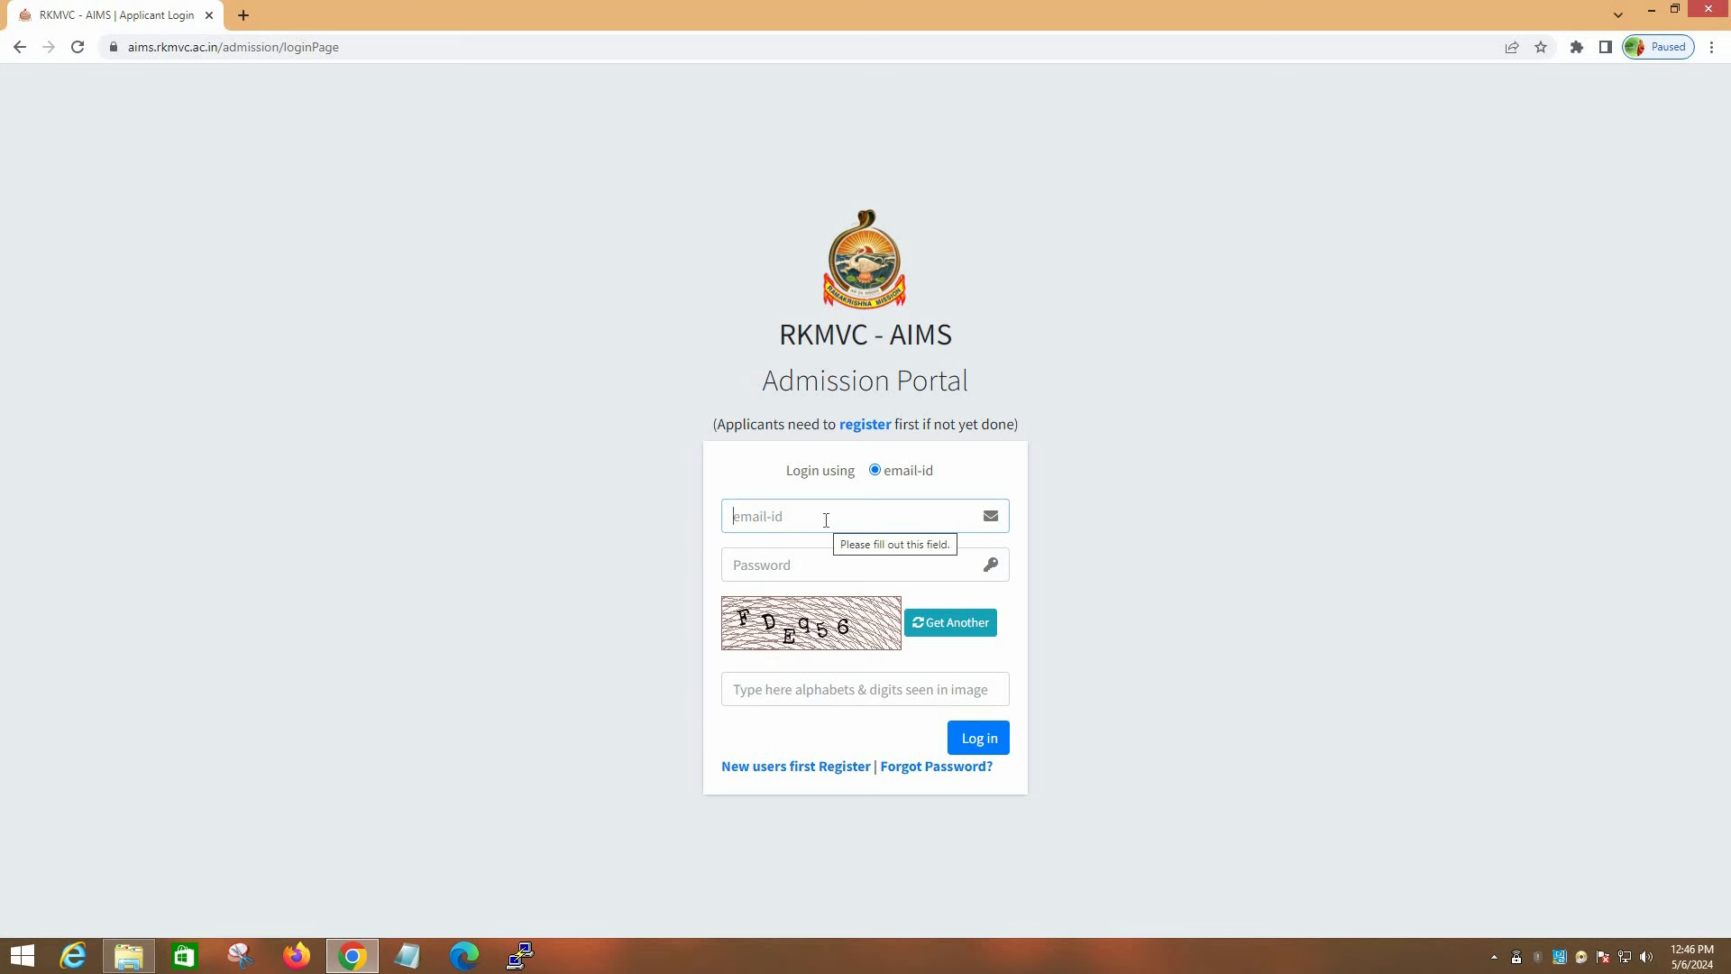
# Log in with the registered e-mail, the account password and the captcha text.
pyautogui.hotkey('ctrl', 'v')
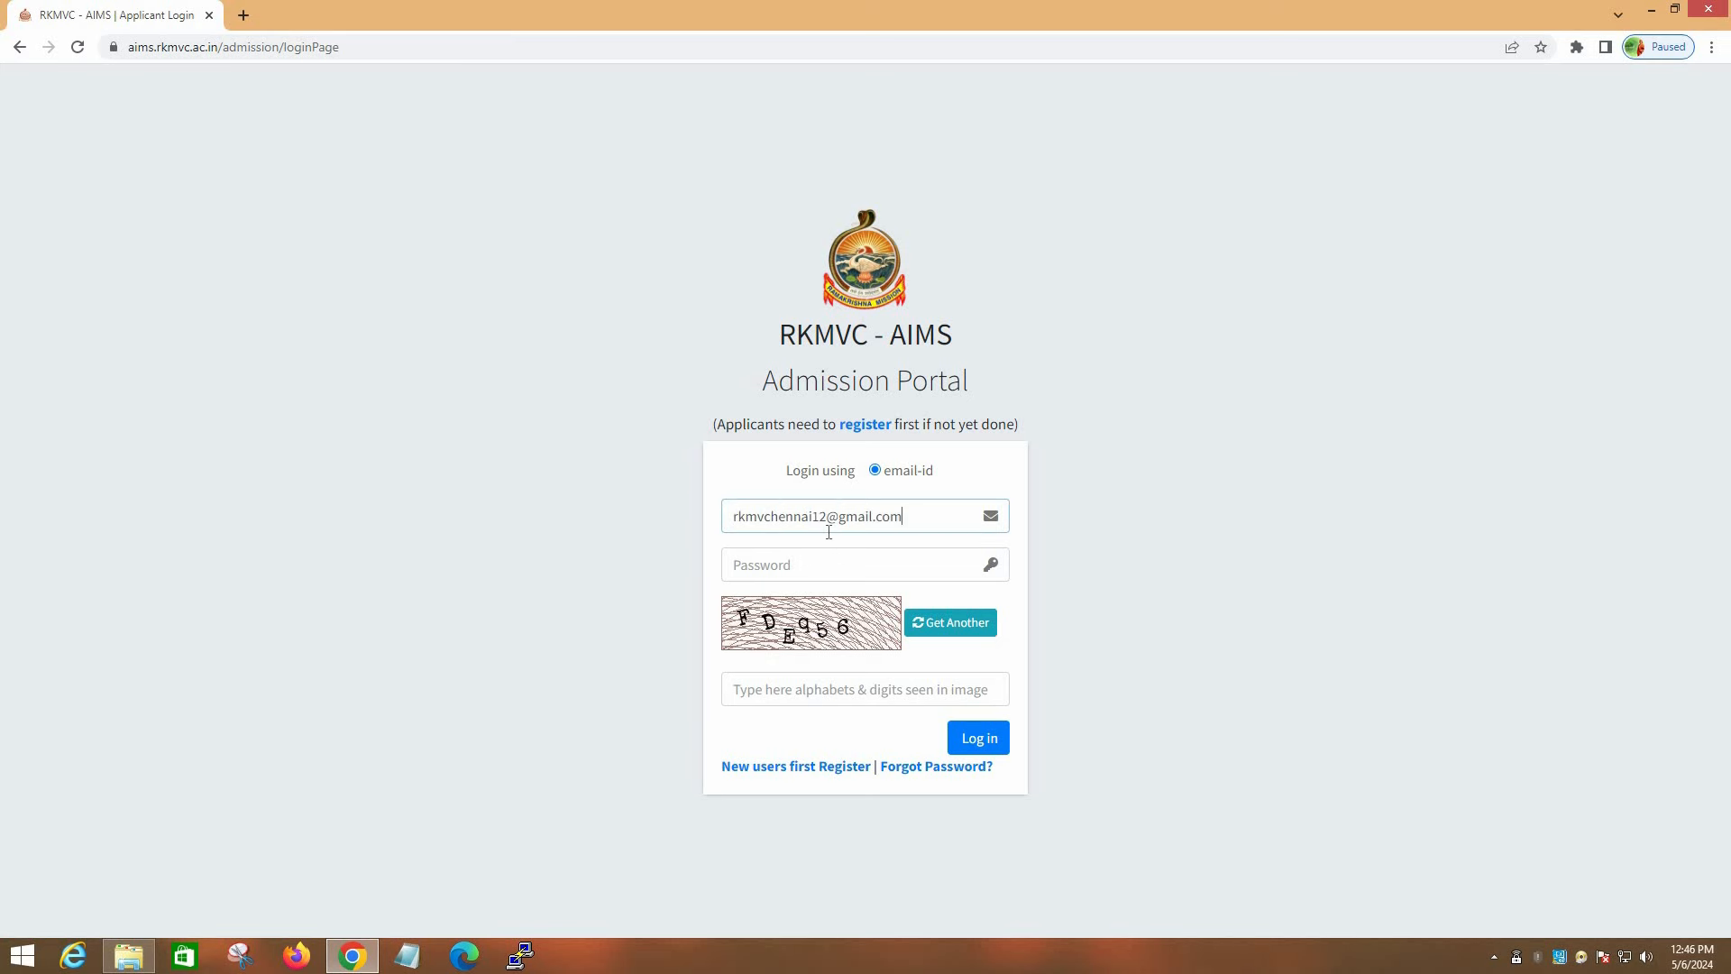
pyautogui.click(791, 571)
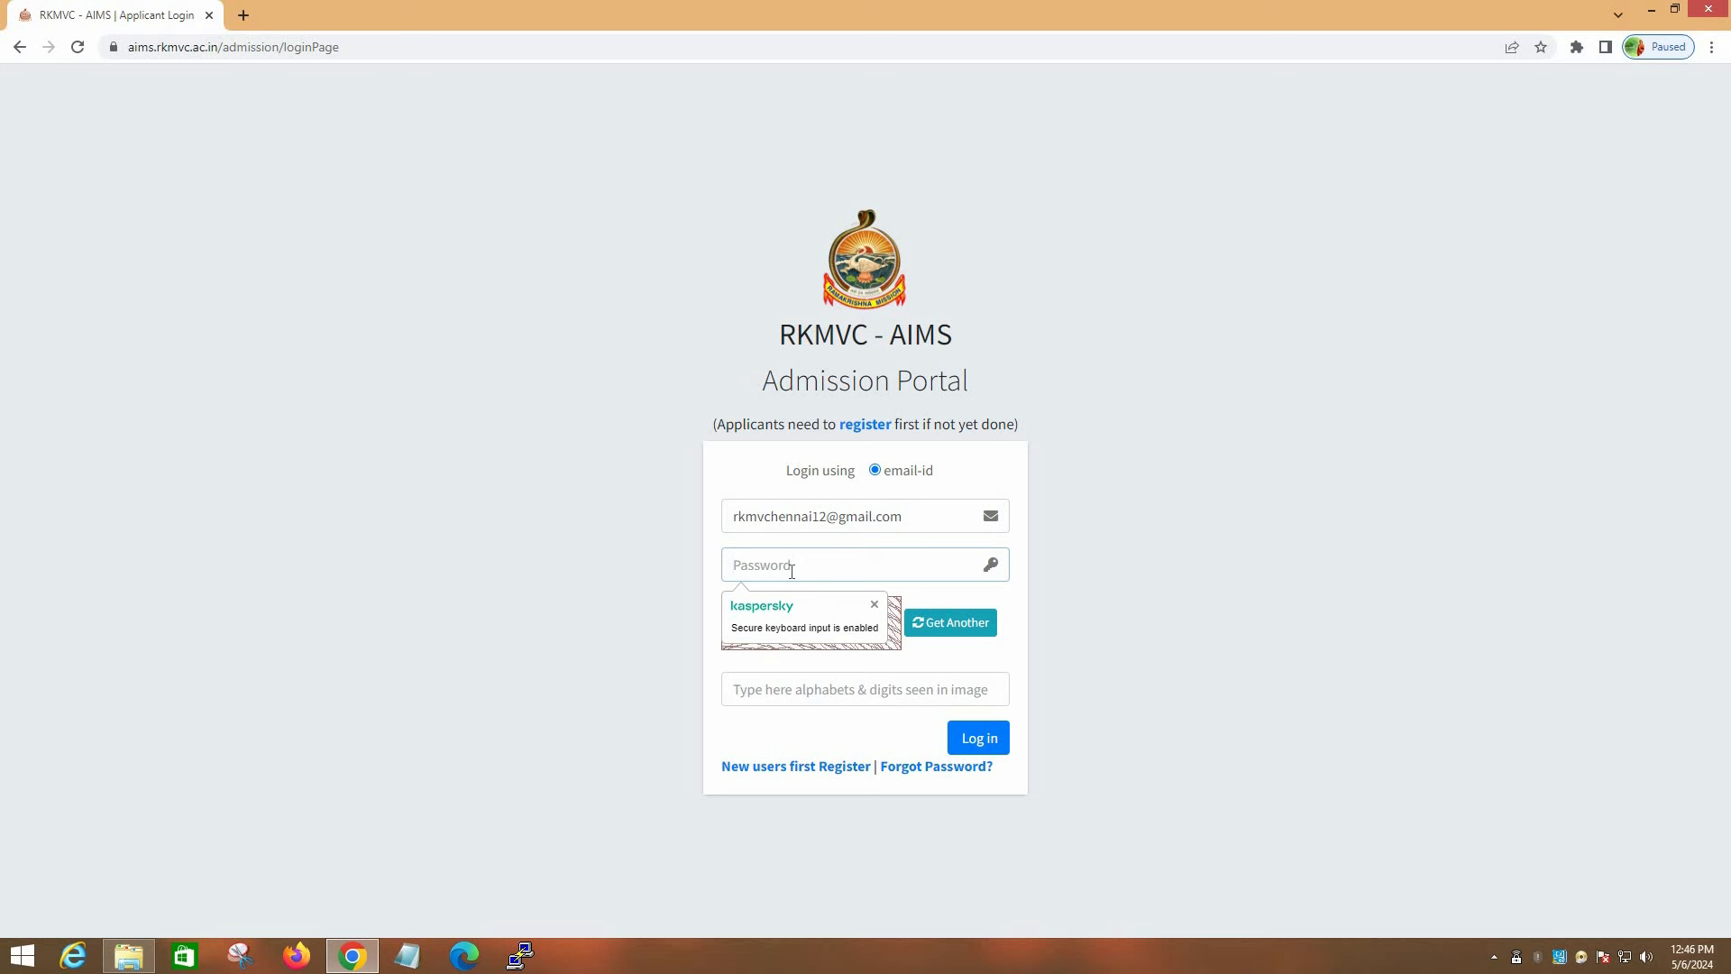
pyautogui.write('•')
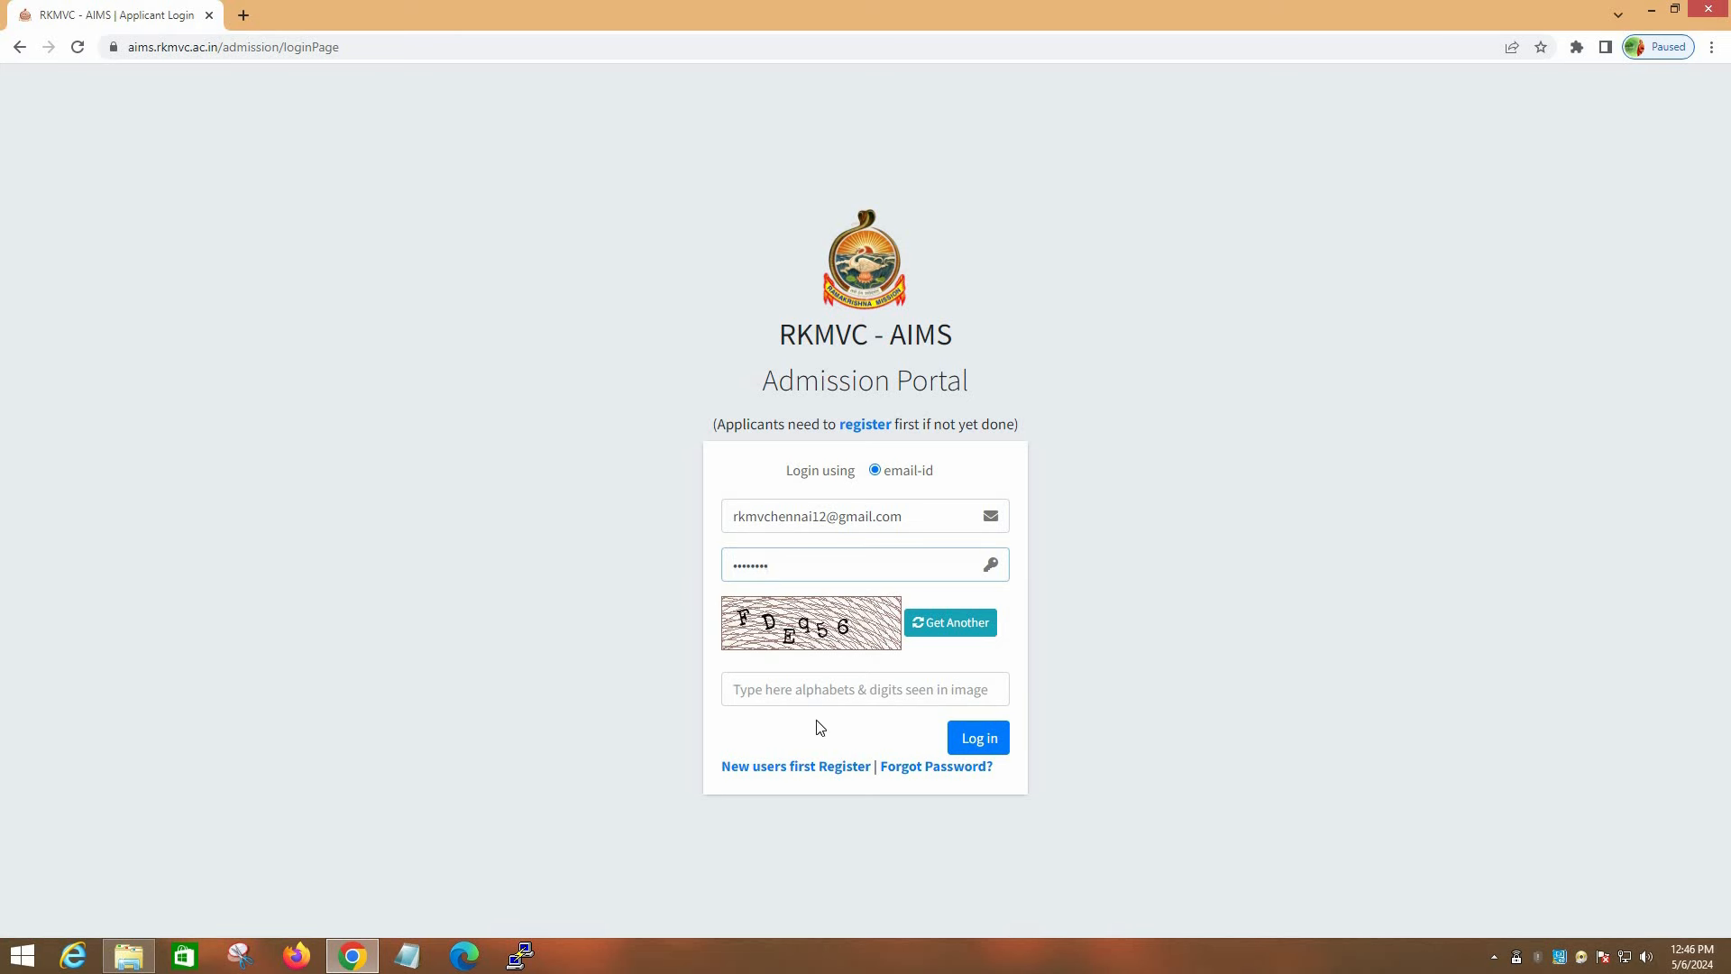
pyautogui.click(801, 689)
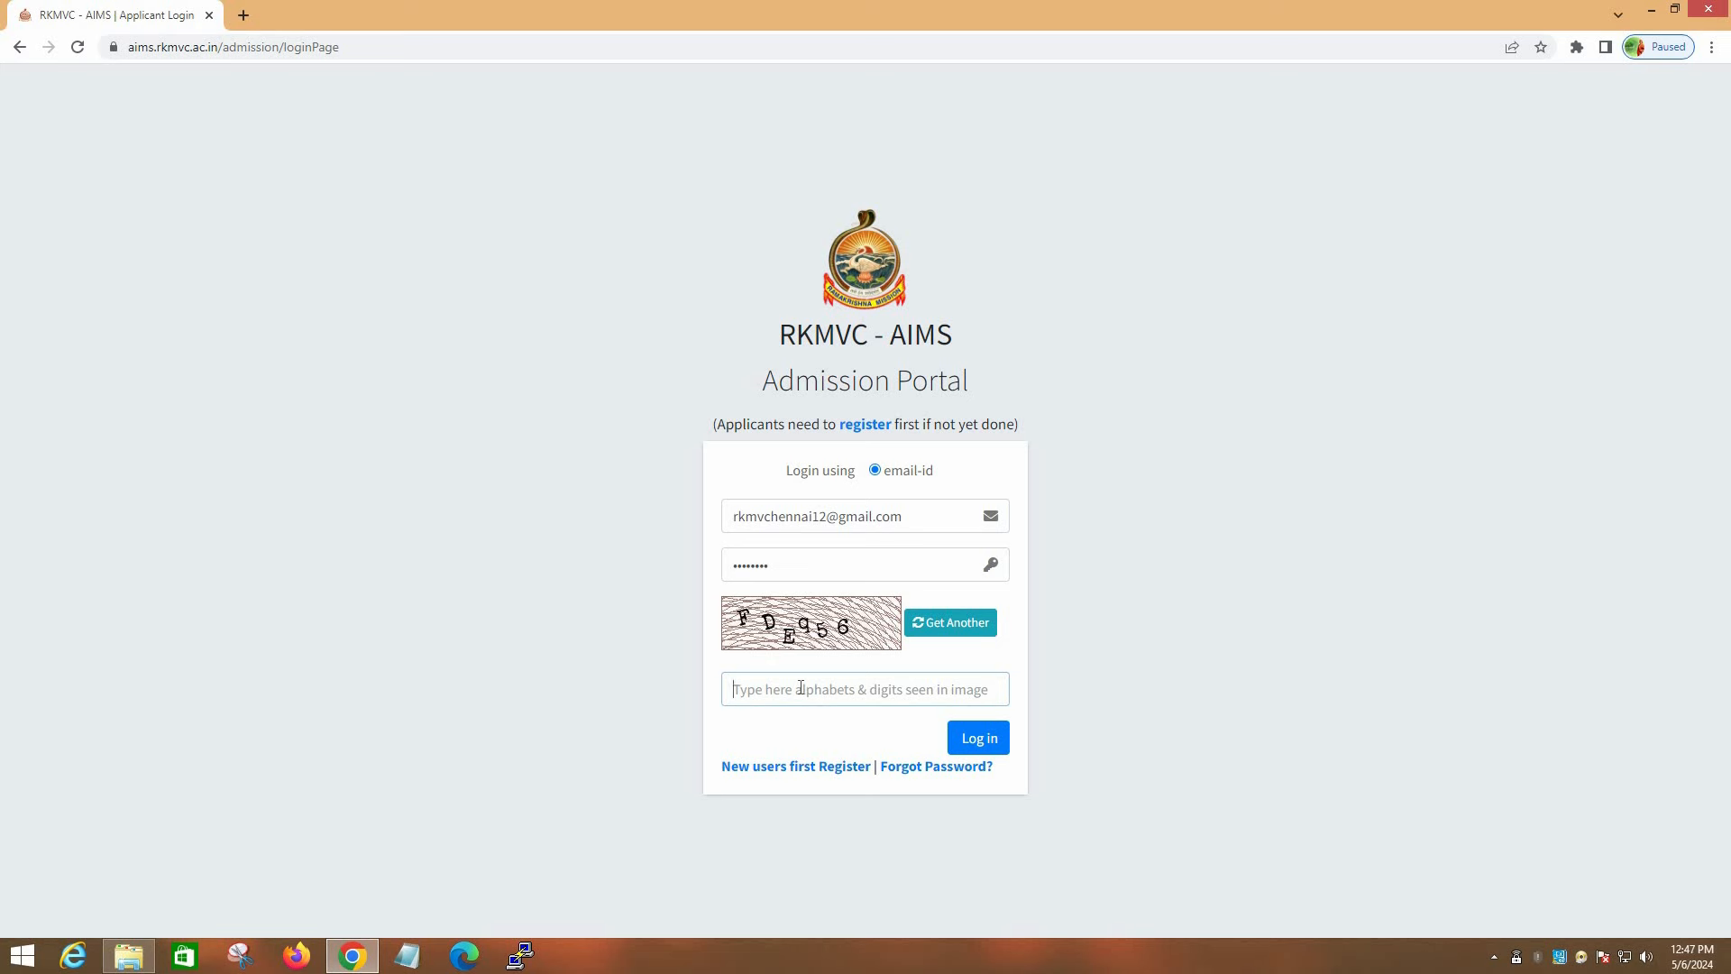
pyautogui.write('FDEq')
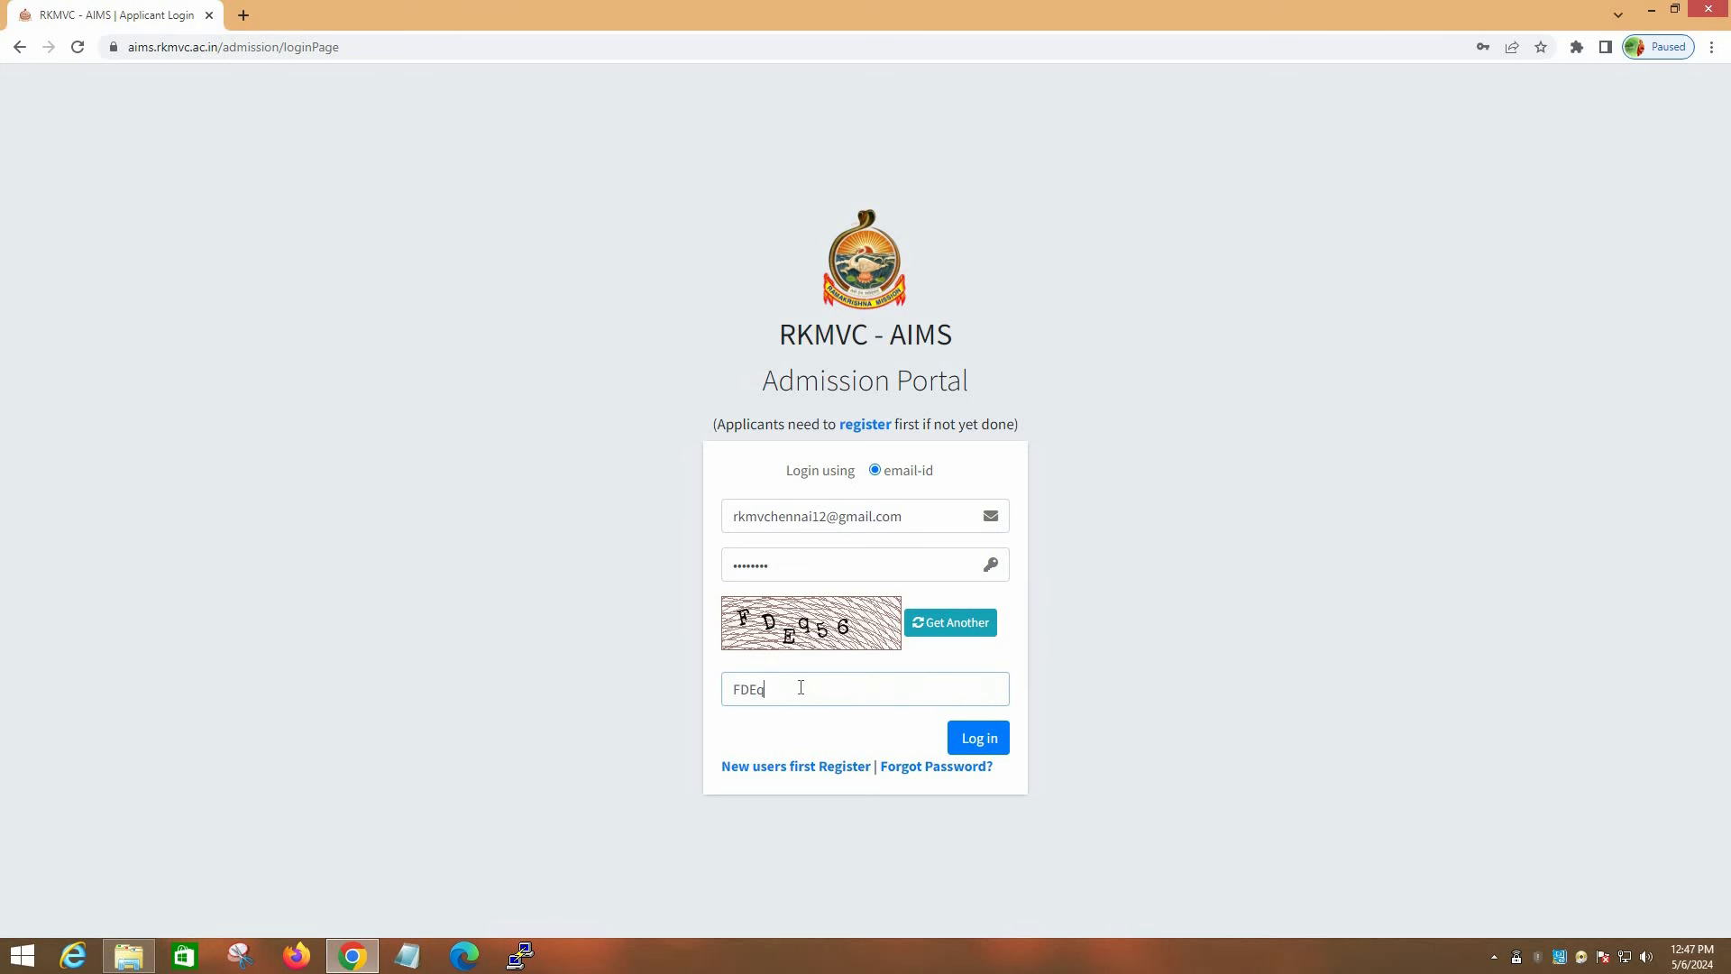
pyautogui.write('56')
pyautogui.click(976, 740)
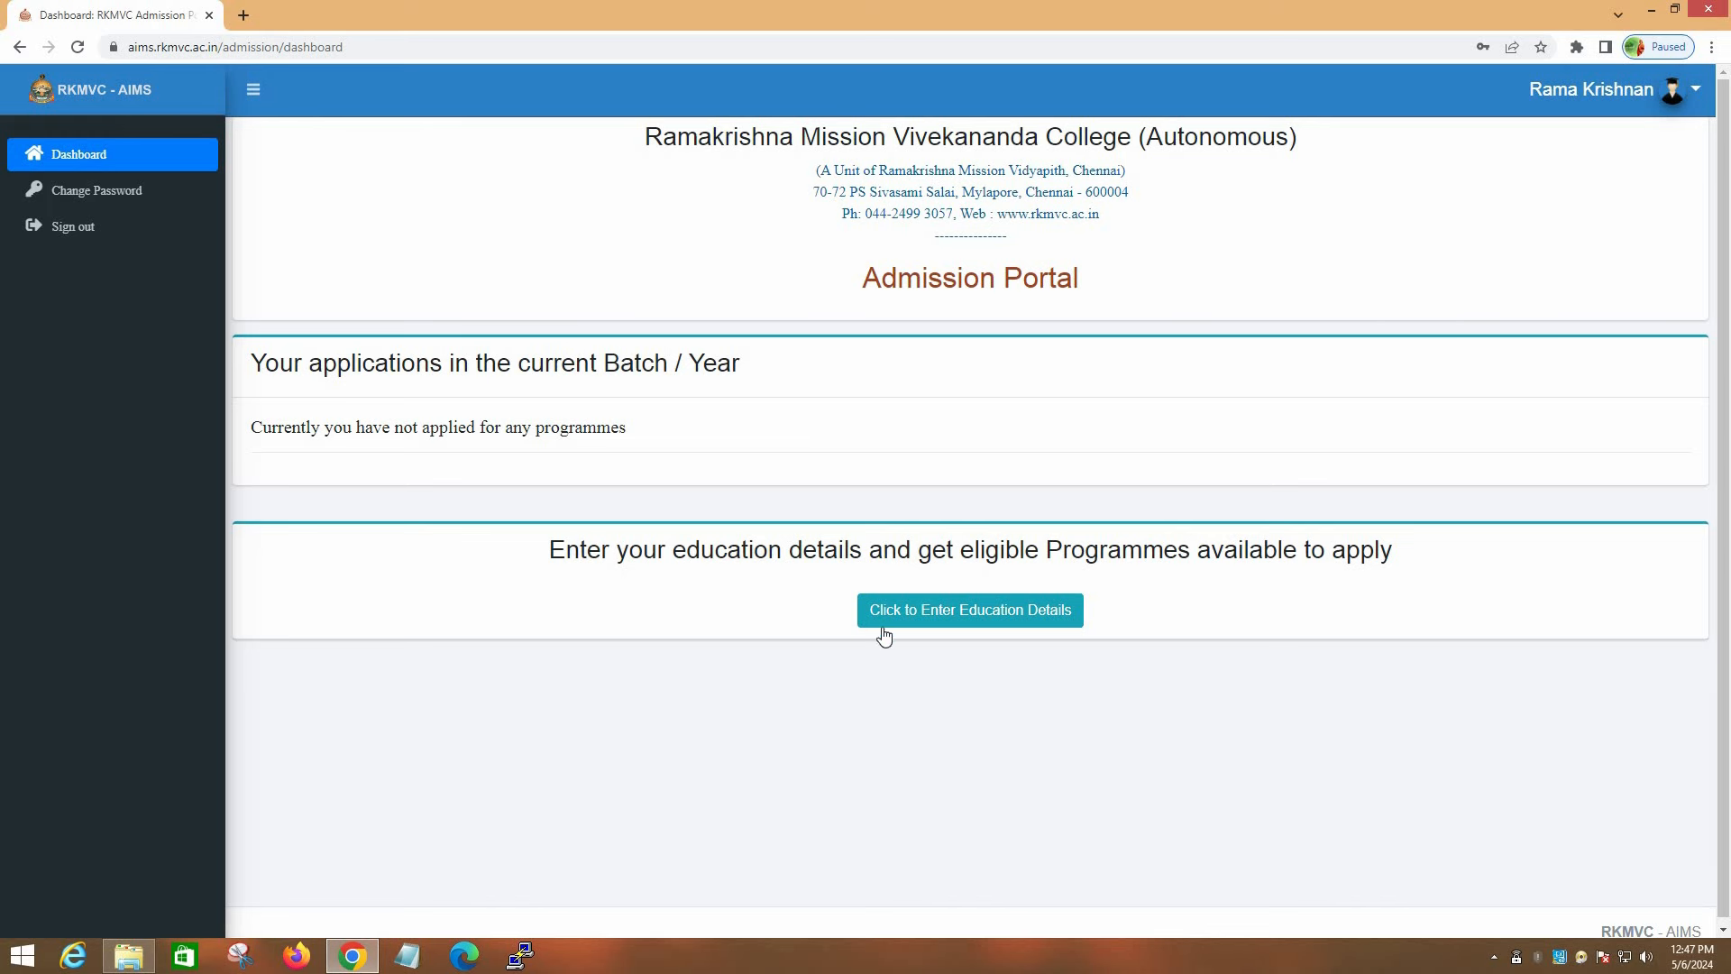
# Open 'Click to Enter Education Details' from the applicant dashboard.
pyautogui.click(993, 621)
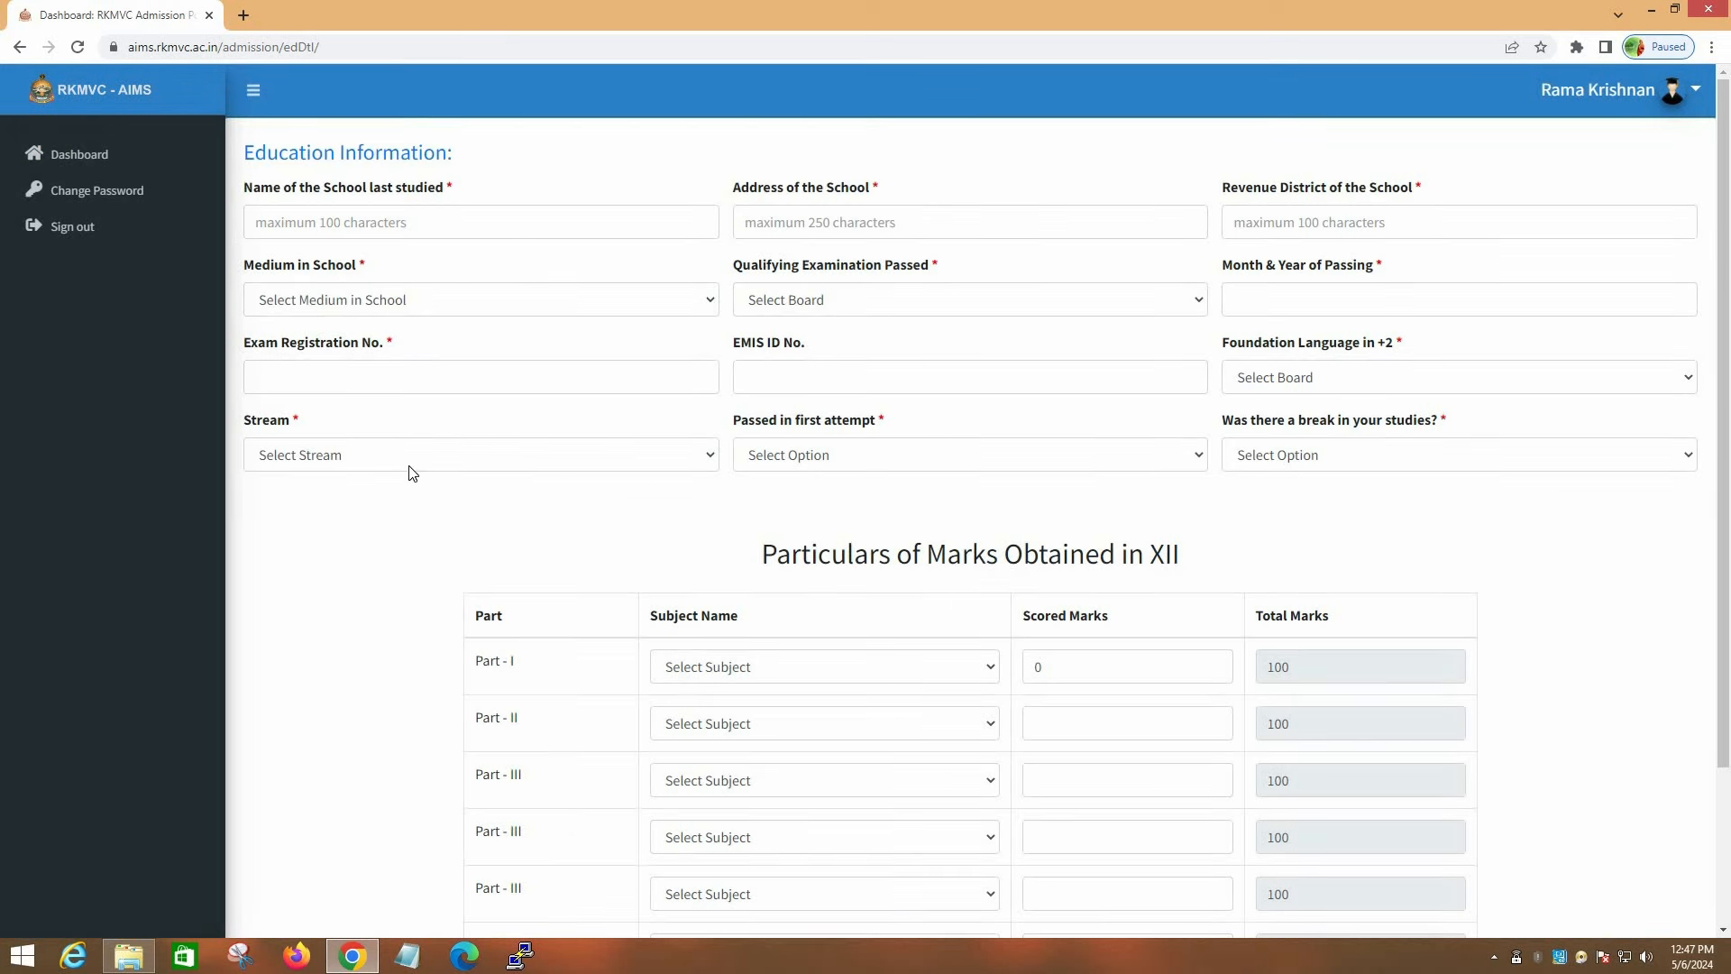
# Enter Government Public School as the last school, its Mylapore address, and Chennai district.
pyautogui.click(394, 222)
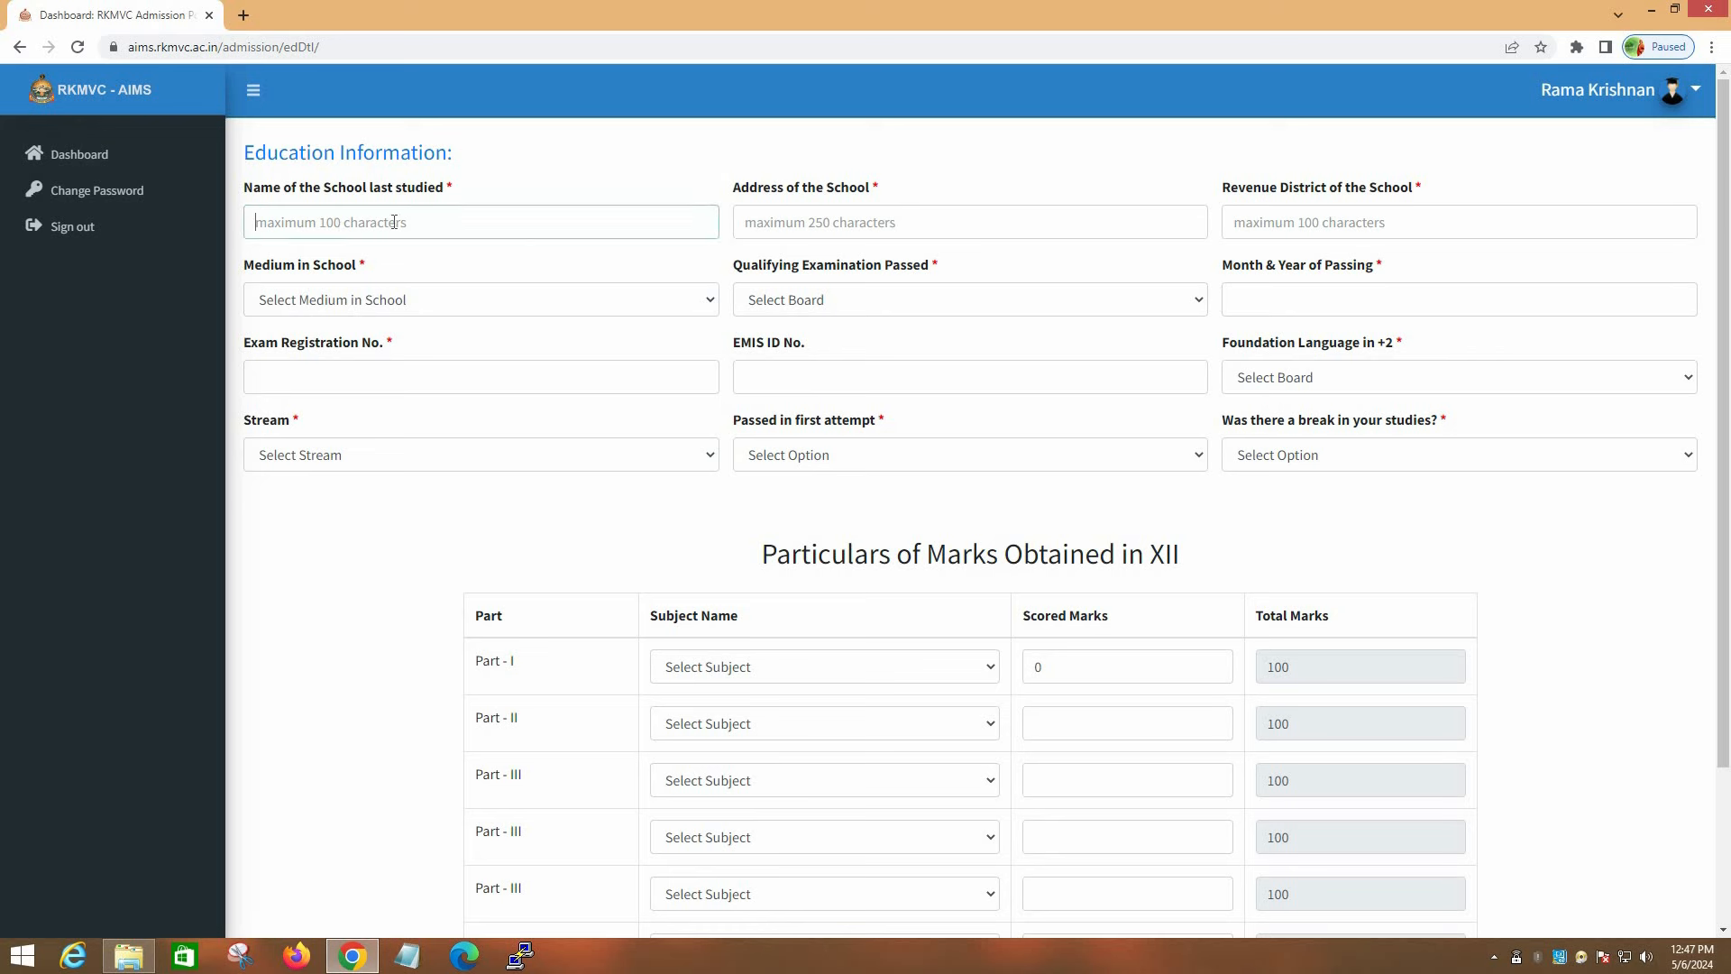
pyautogui.write('Government Public School')
pyautogui.press('Tab')
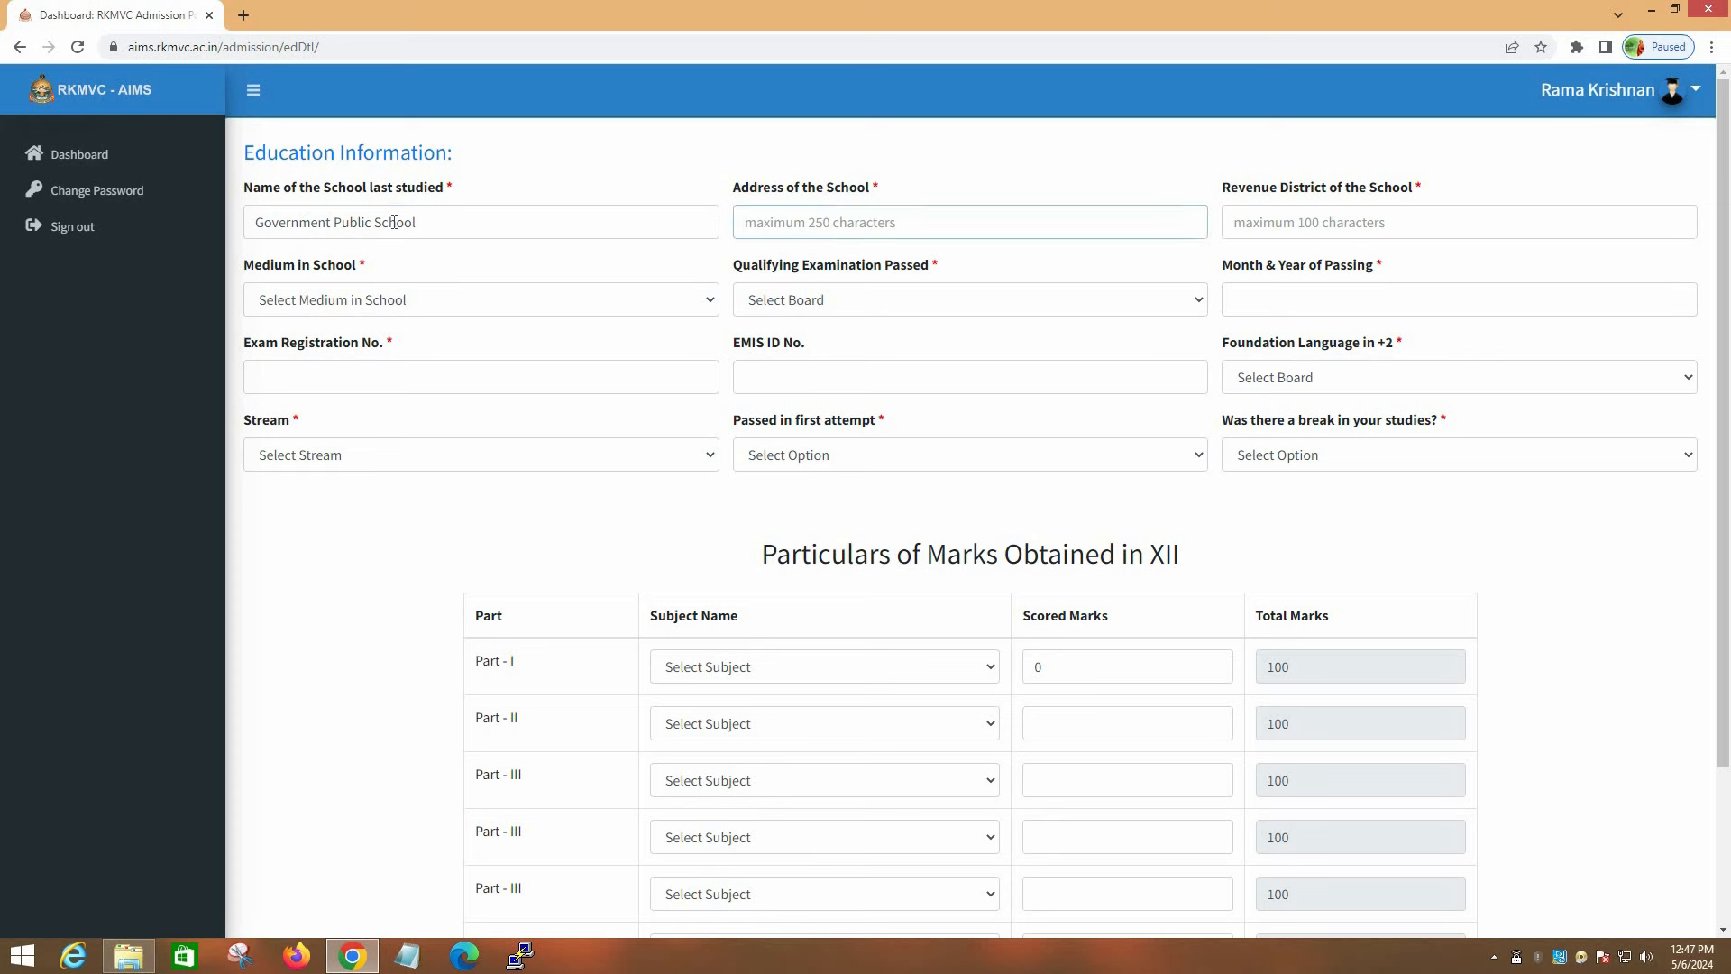
pyautogui.write('Sivaswamy S')
pyautogui.write('alai,')
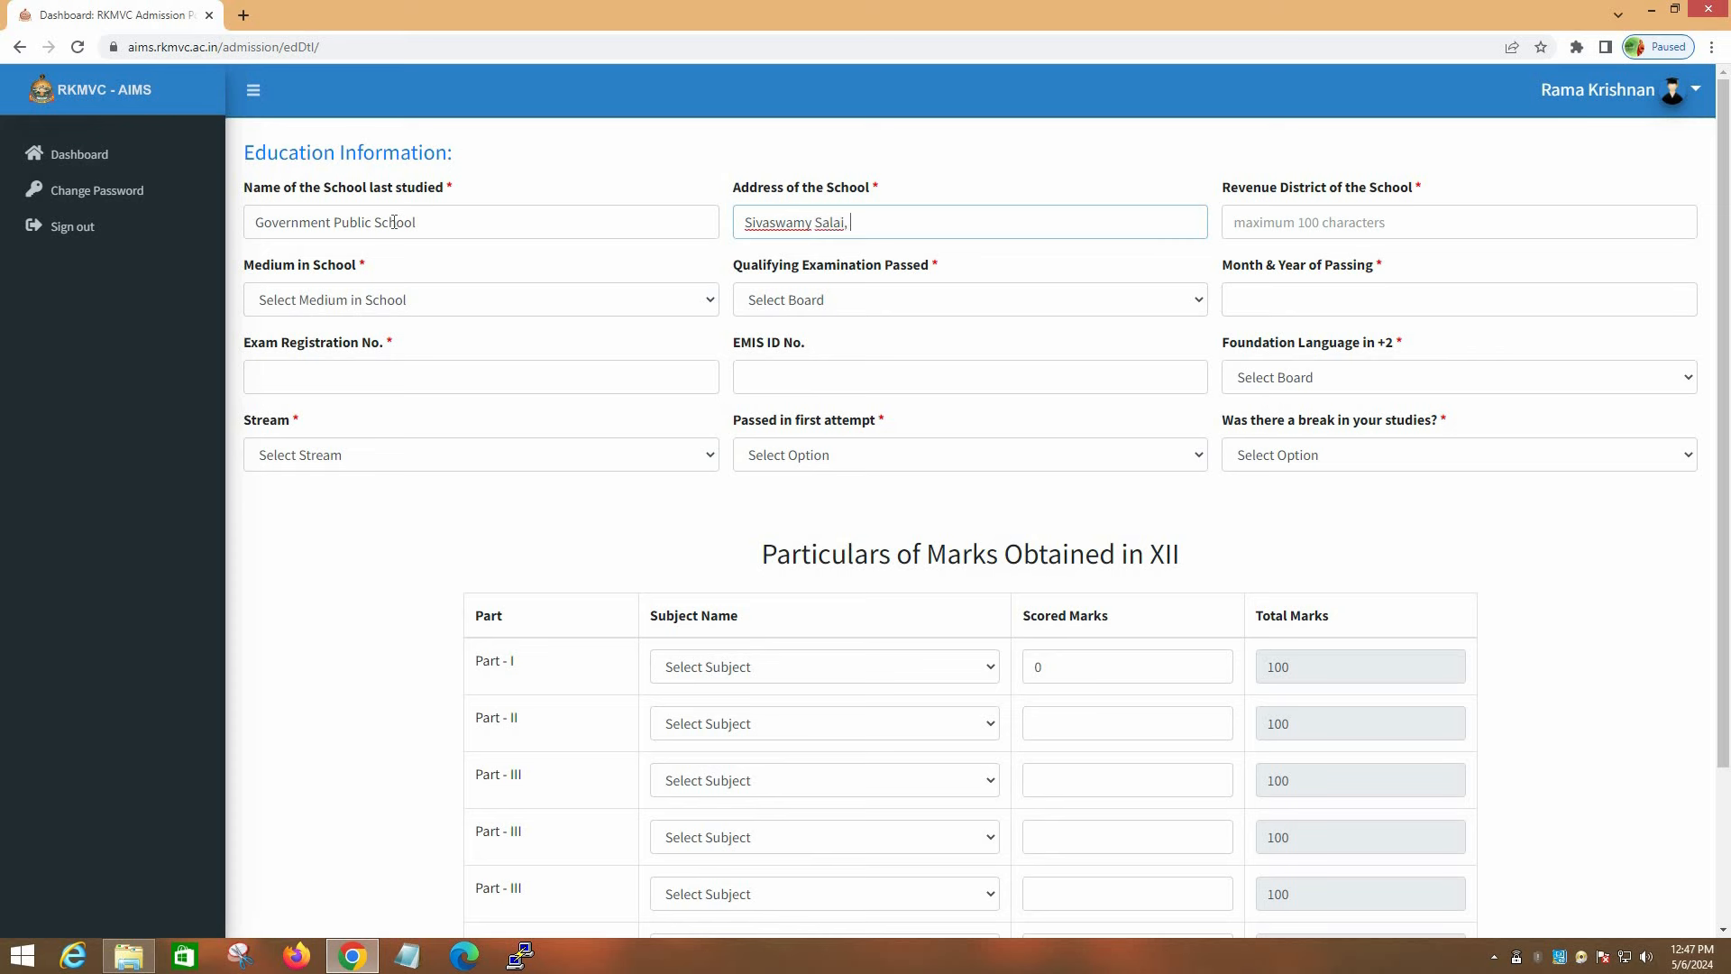
pyautogui.write(' Mylapore, Chennai-04')
pyautogui.press('Tab')
pyautogui.write('Chennai')
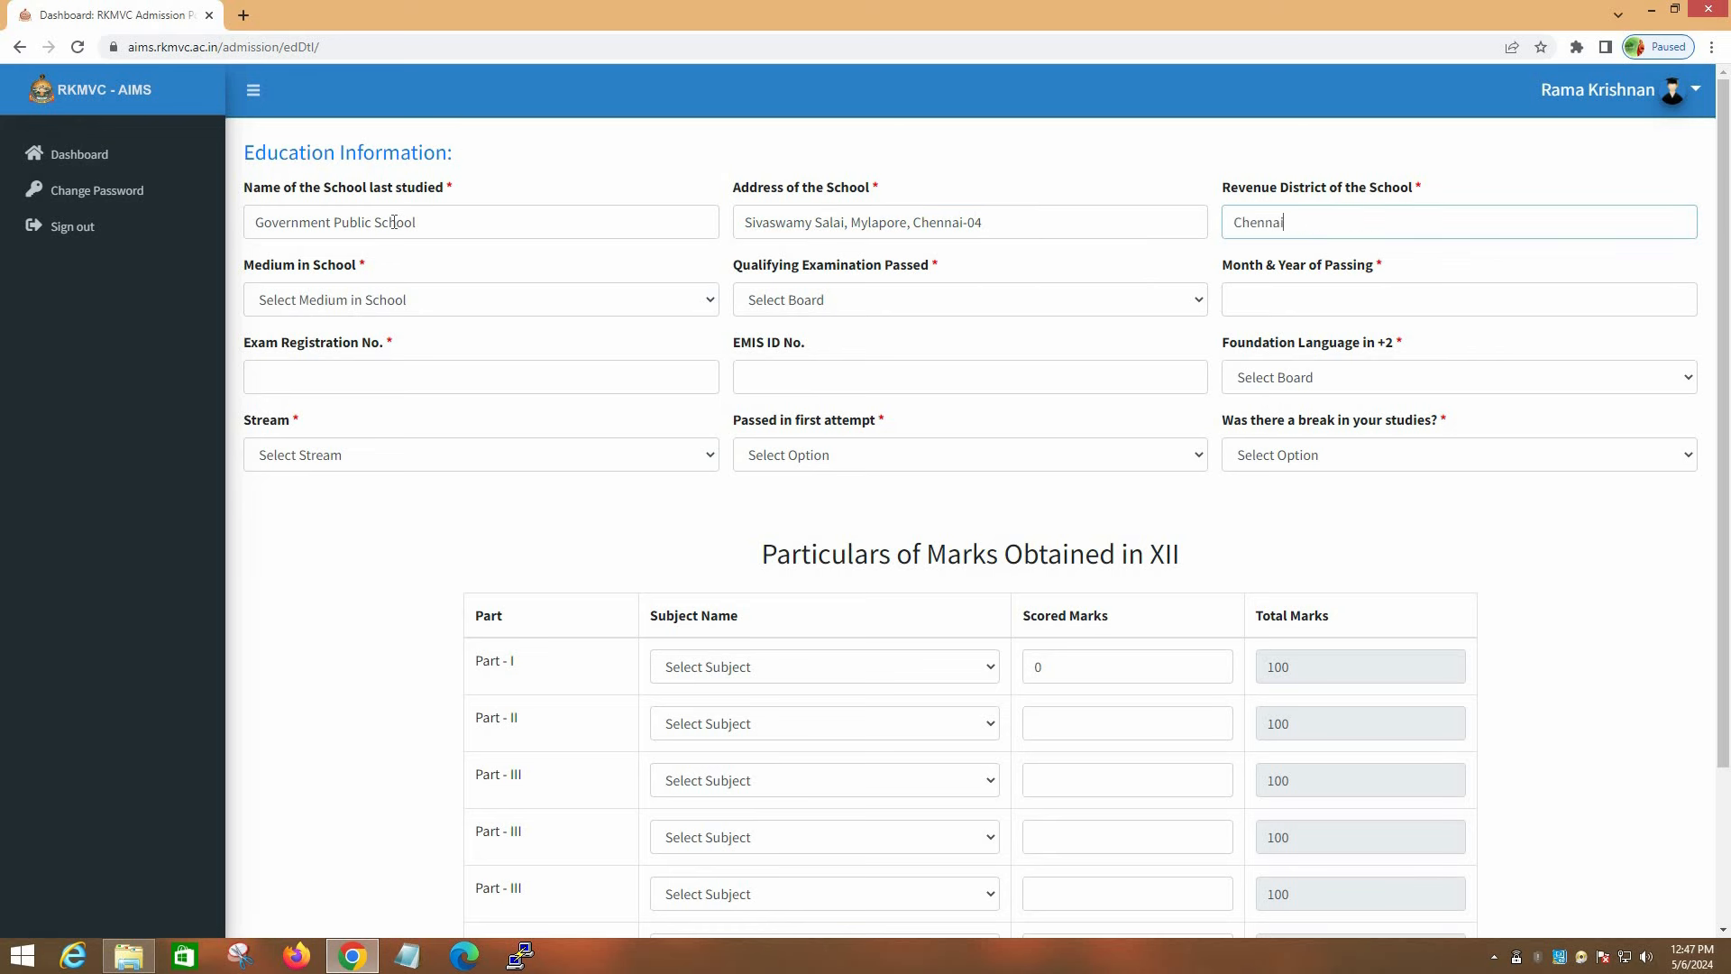
pyautogui.press('Tab')
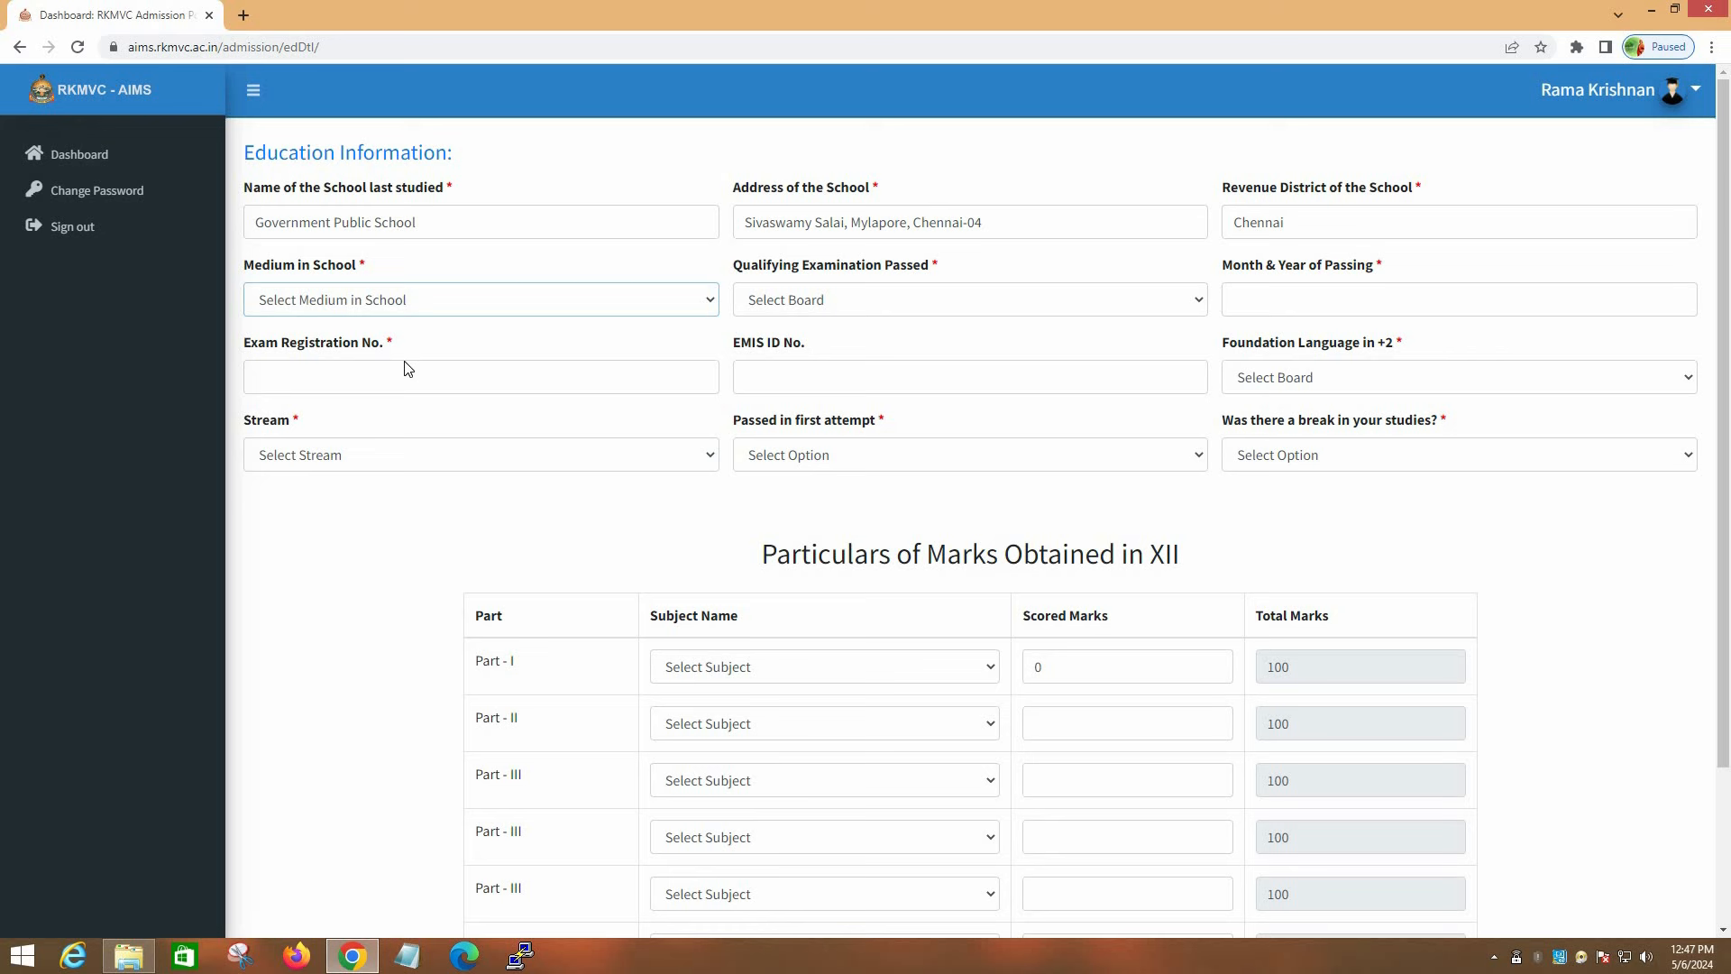
# Choose ENGLISH as the medium in school and TNHSC as the qualifying examination.
pyautogui.click(417, 308)
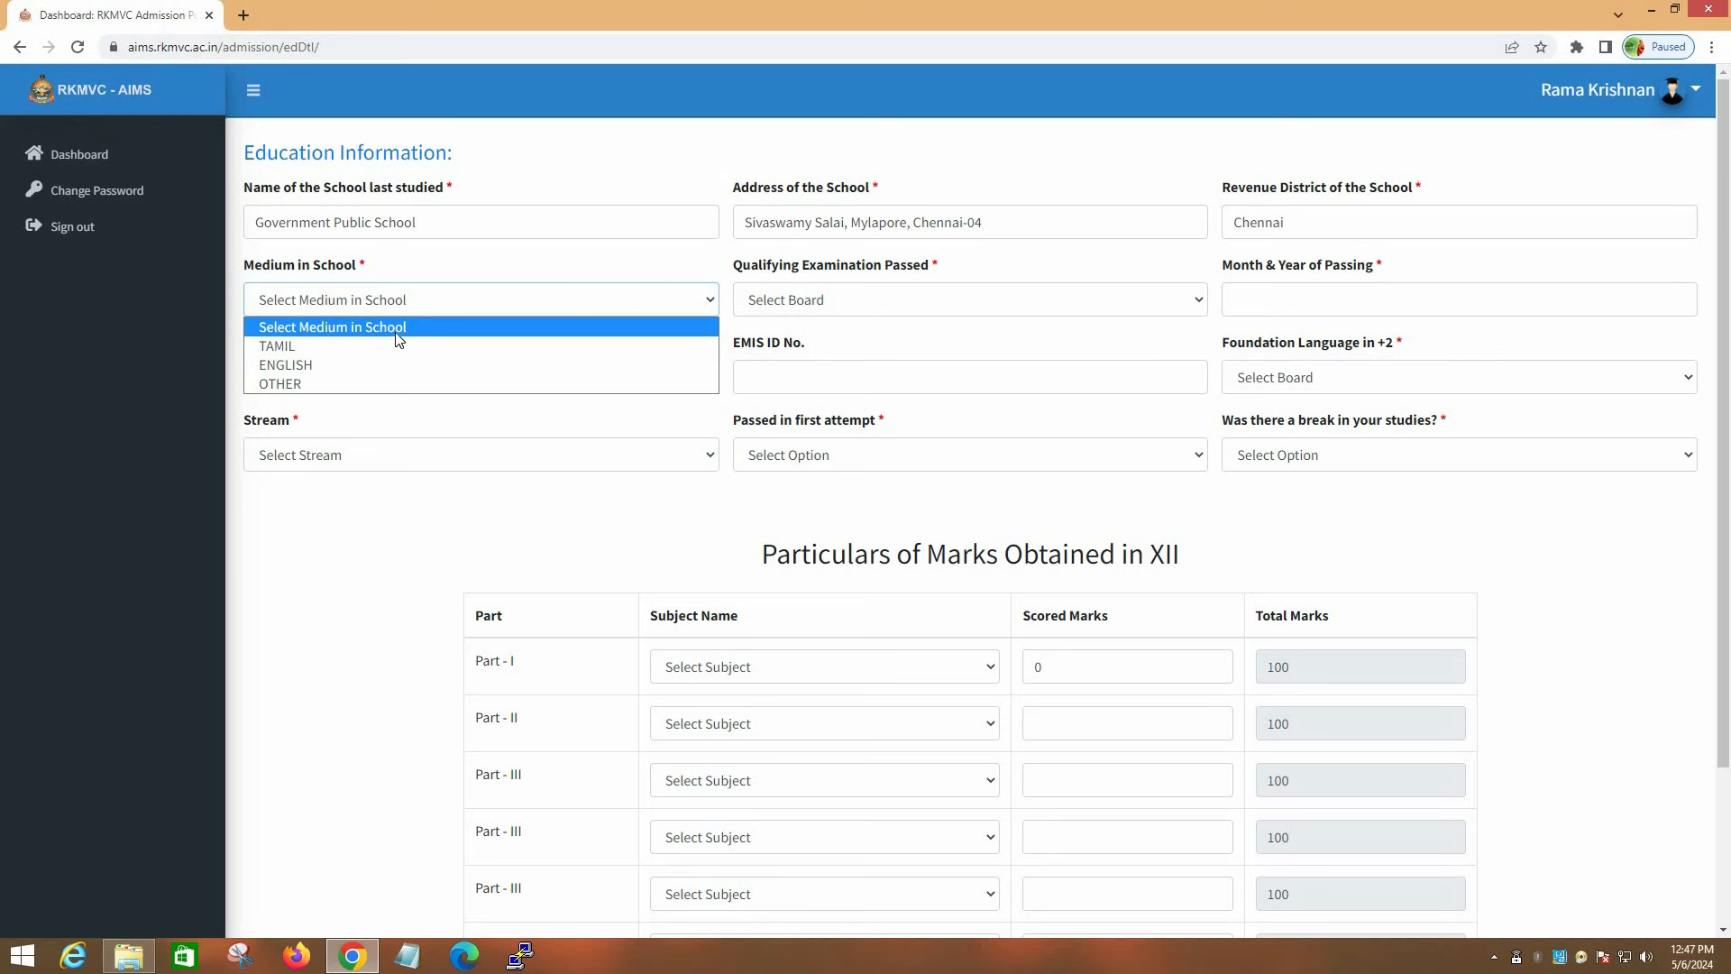
pyautogui.click(355, 364)
pyautogui.click(871, 304)
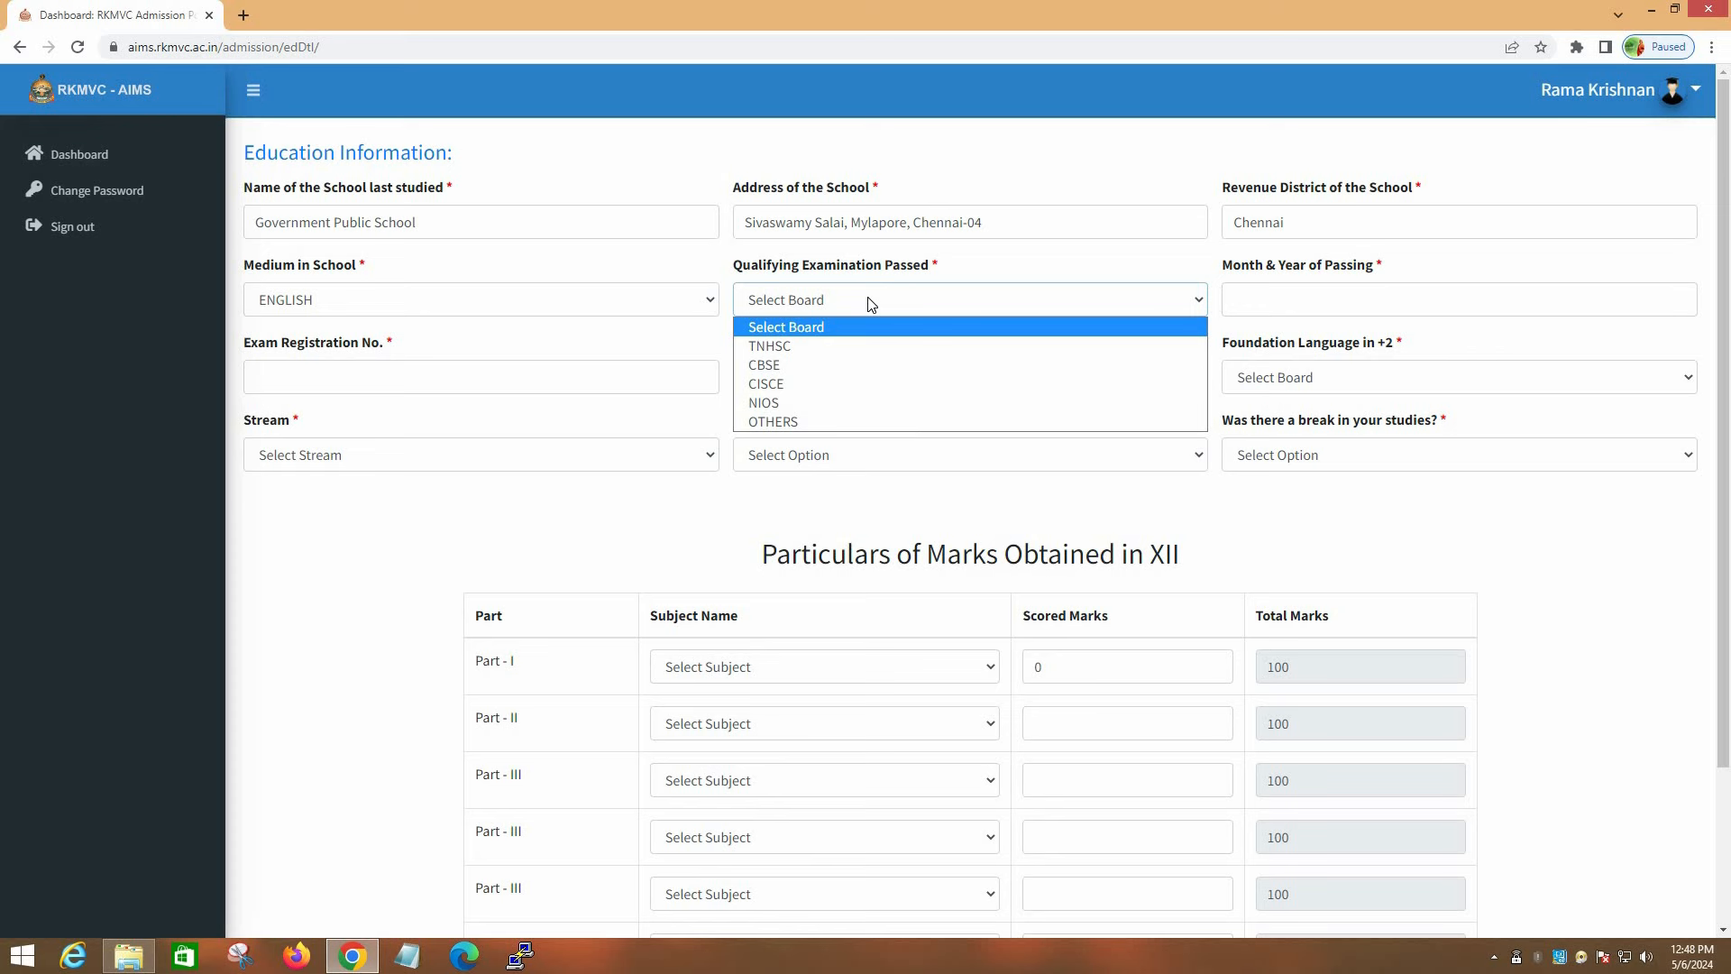
pyautogui.click(808, 346)
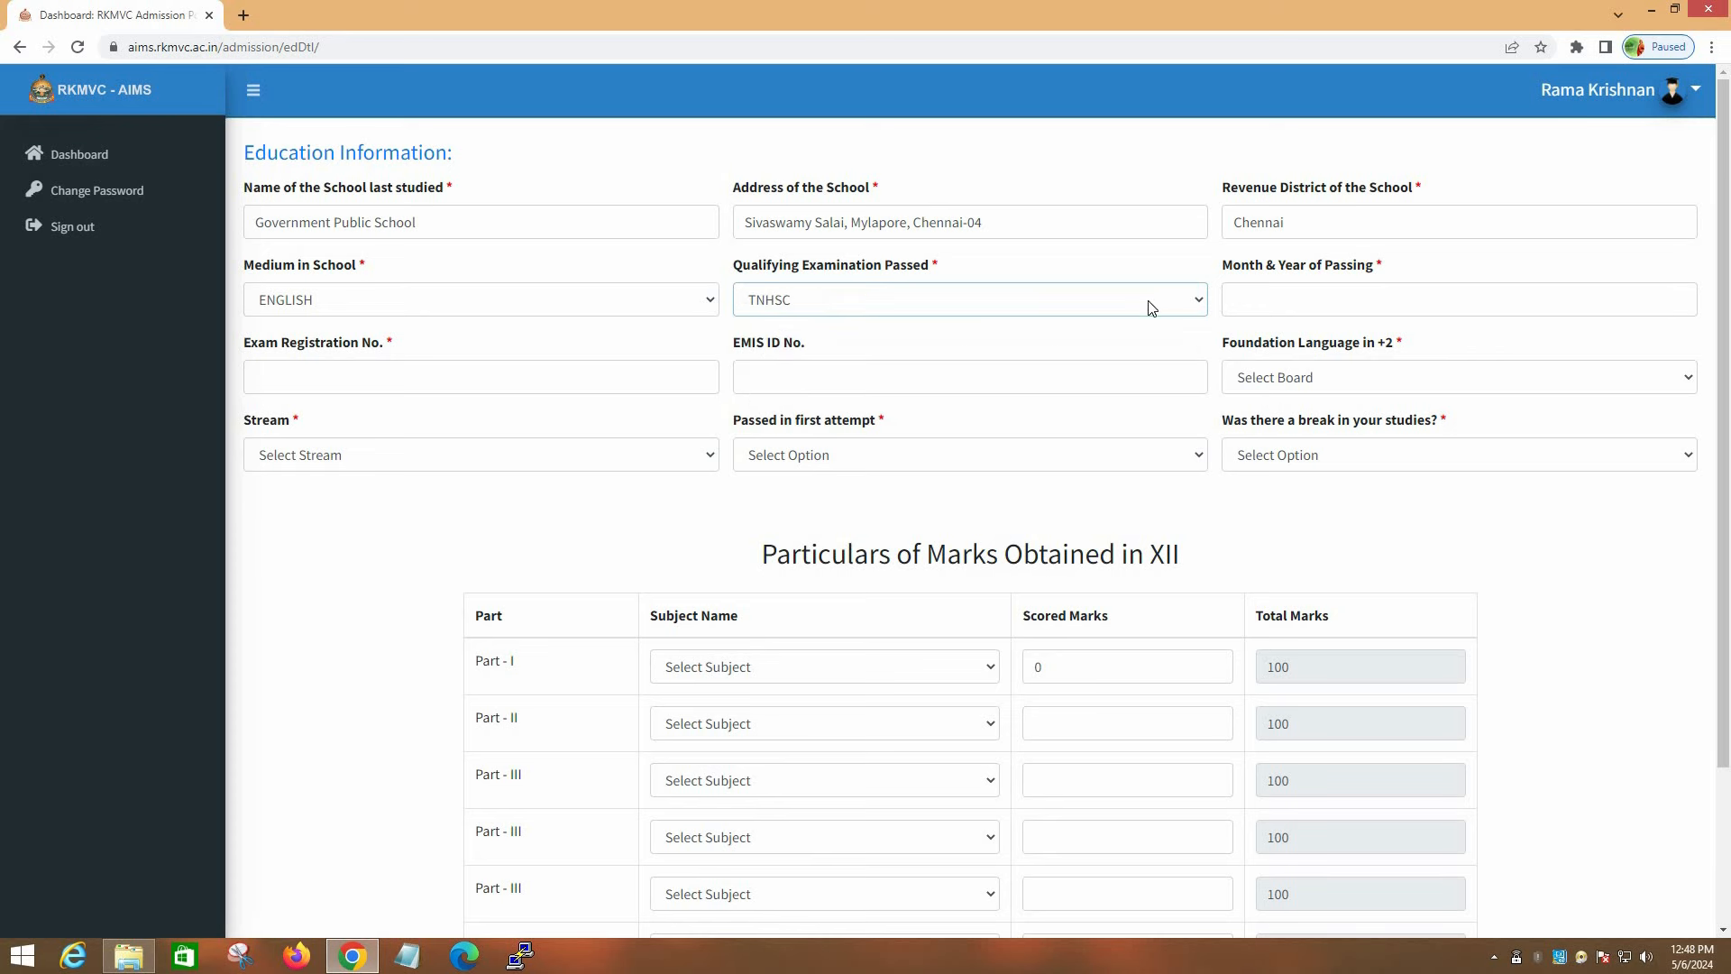
pyautogui.click(891, 306)
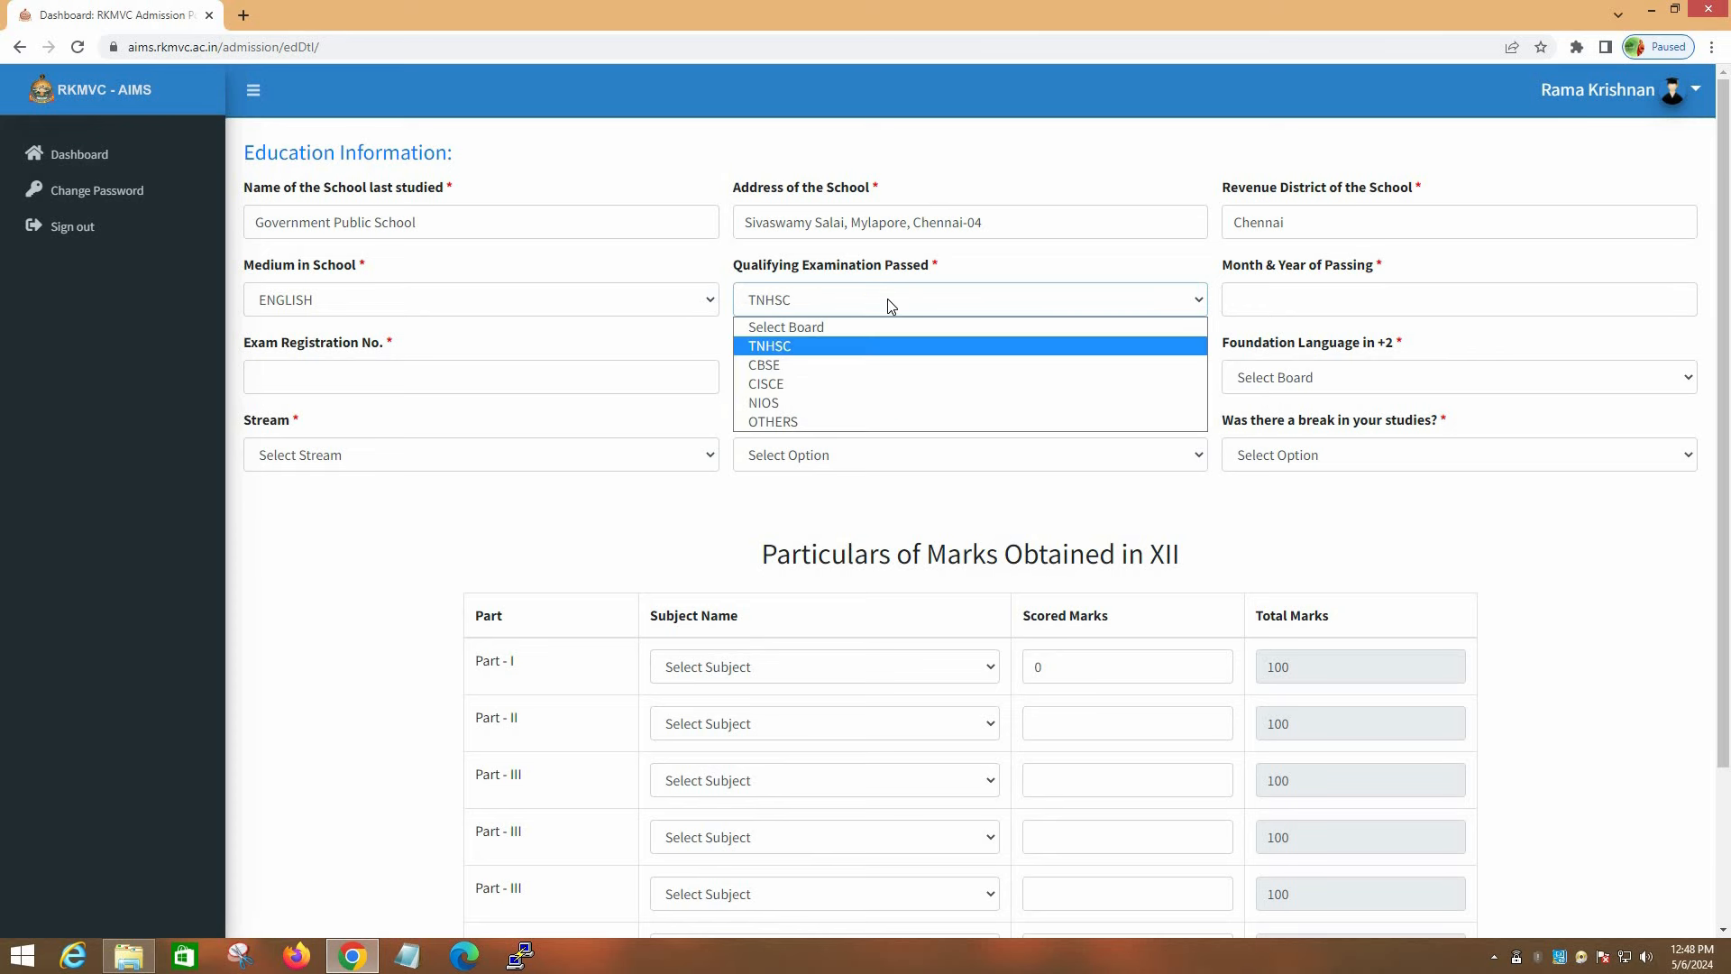
pyautogui.click(1296, 297)
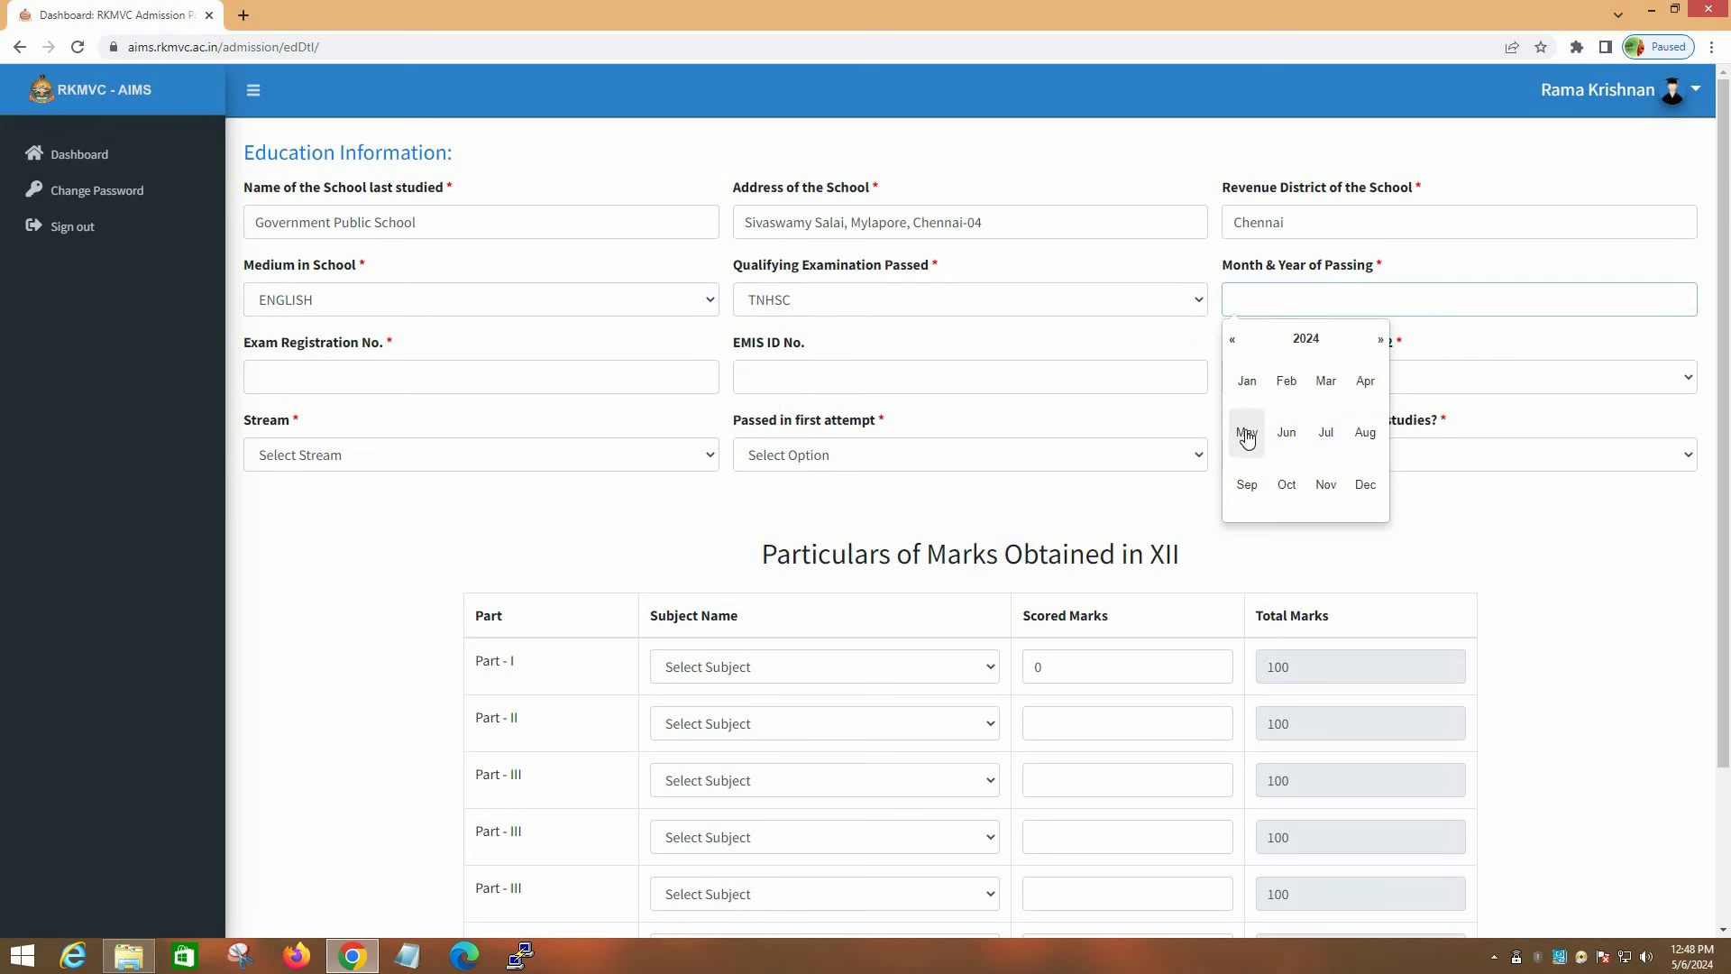
# Set the passing month to May-2024 and enter the exam registration and EMIS ID numbers.
pyautogui.click(1247, 433)
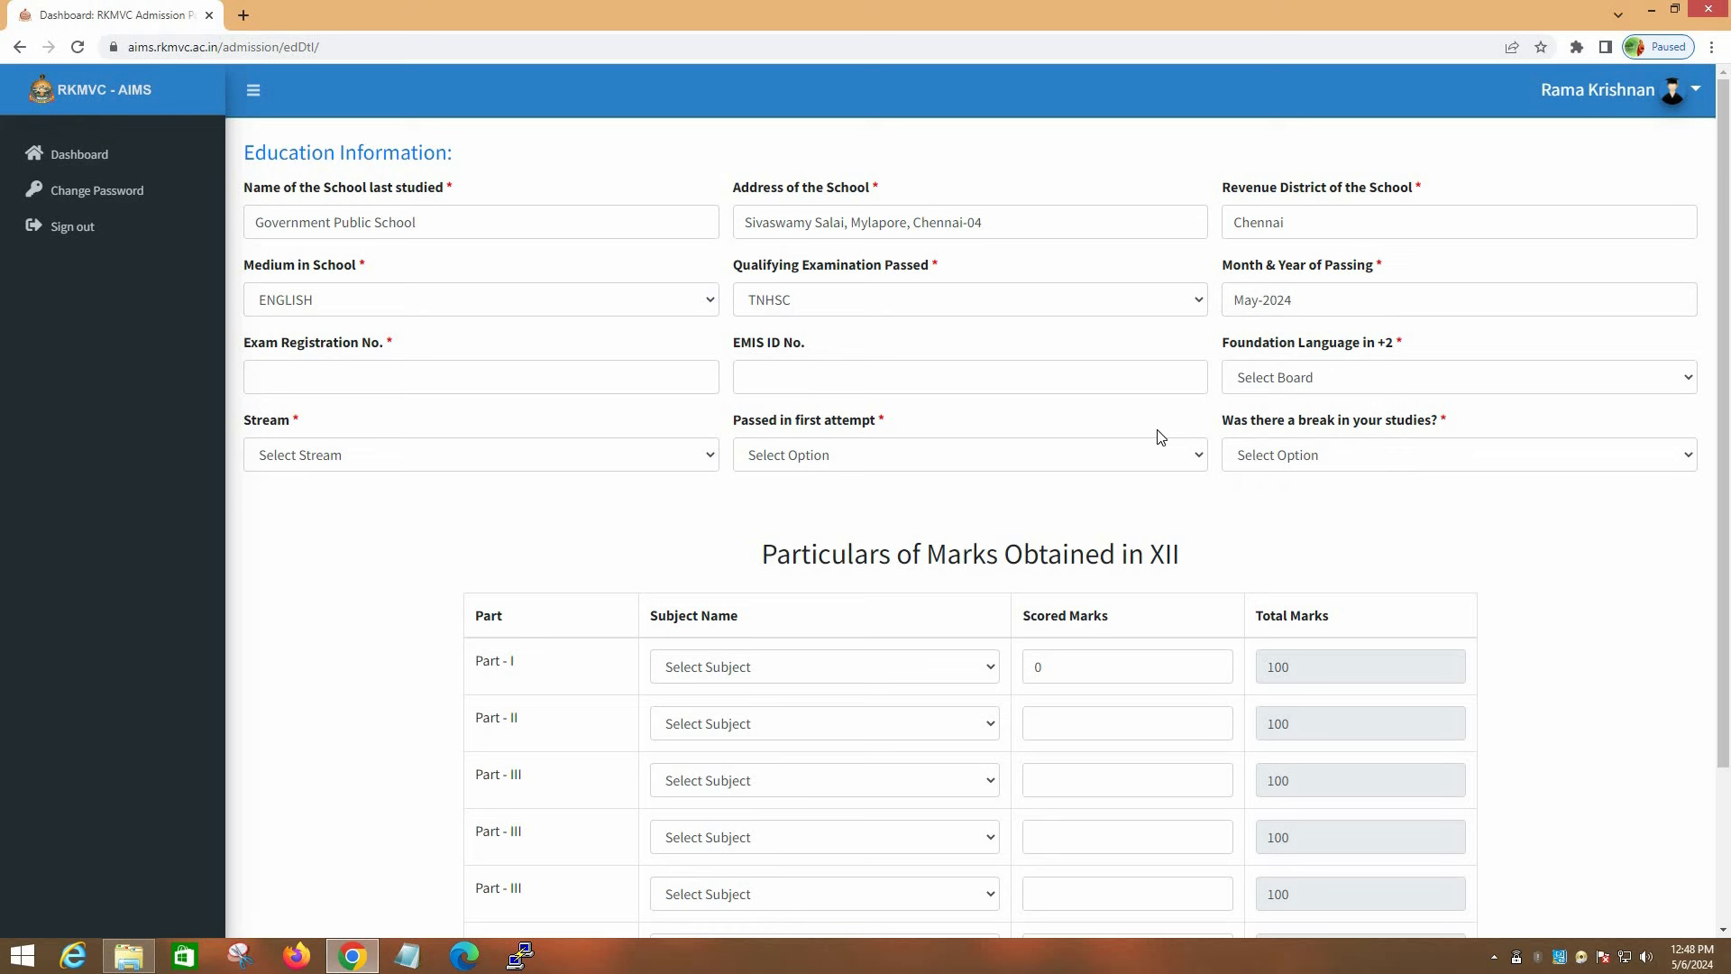
pyautogui.click(344, 378)
pyautogui.write('123456')
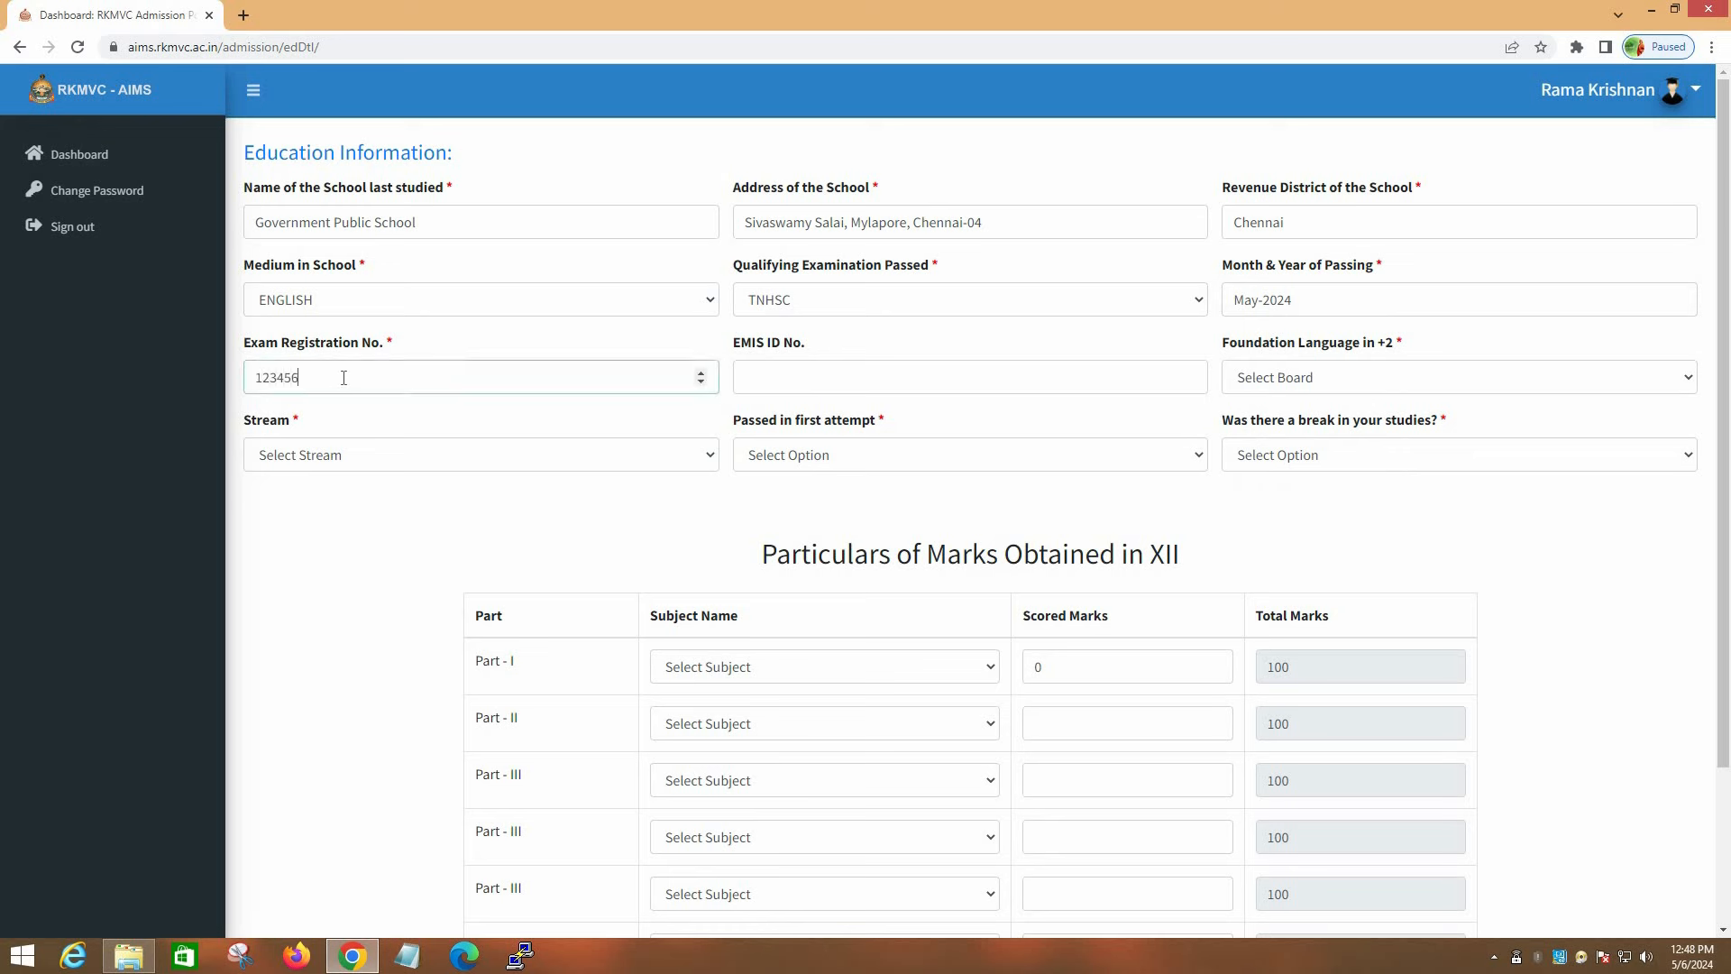
pyautogui.press('Tab')
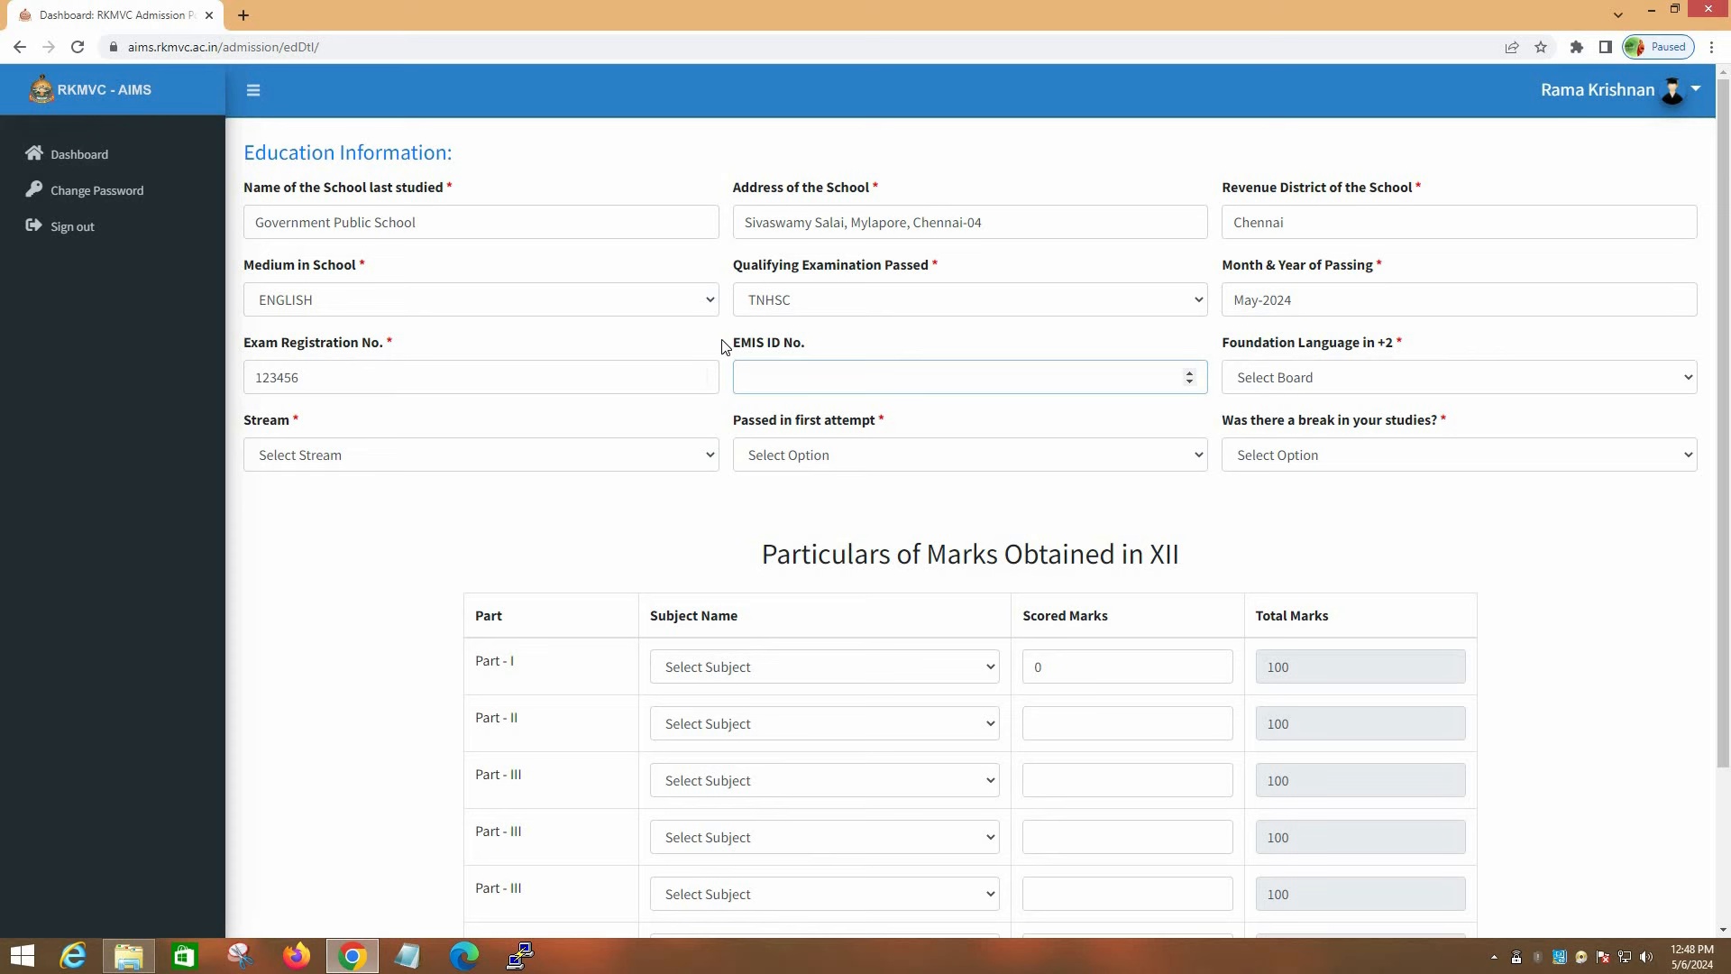
pyautogui.moveTo(725, 348); pyautogui.dragTo(823, 358)
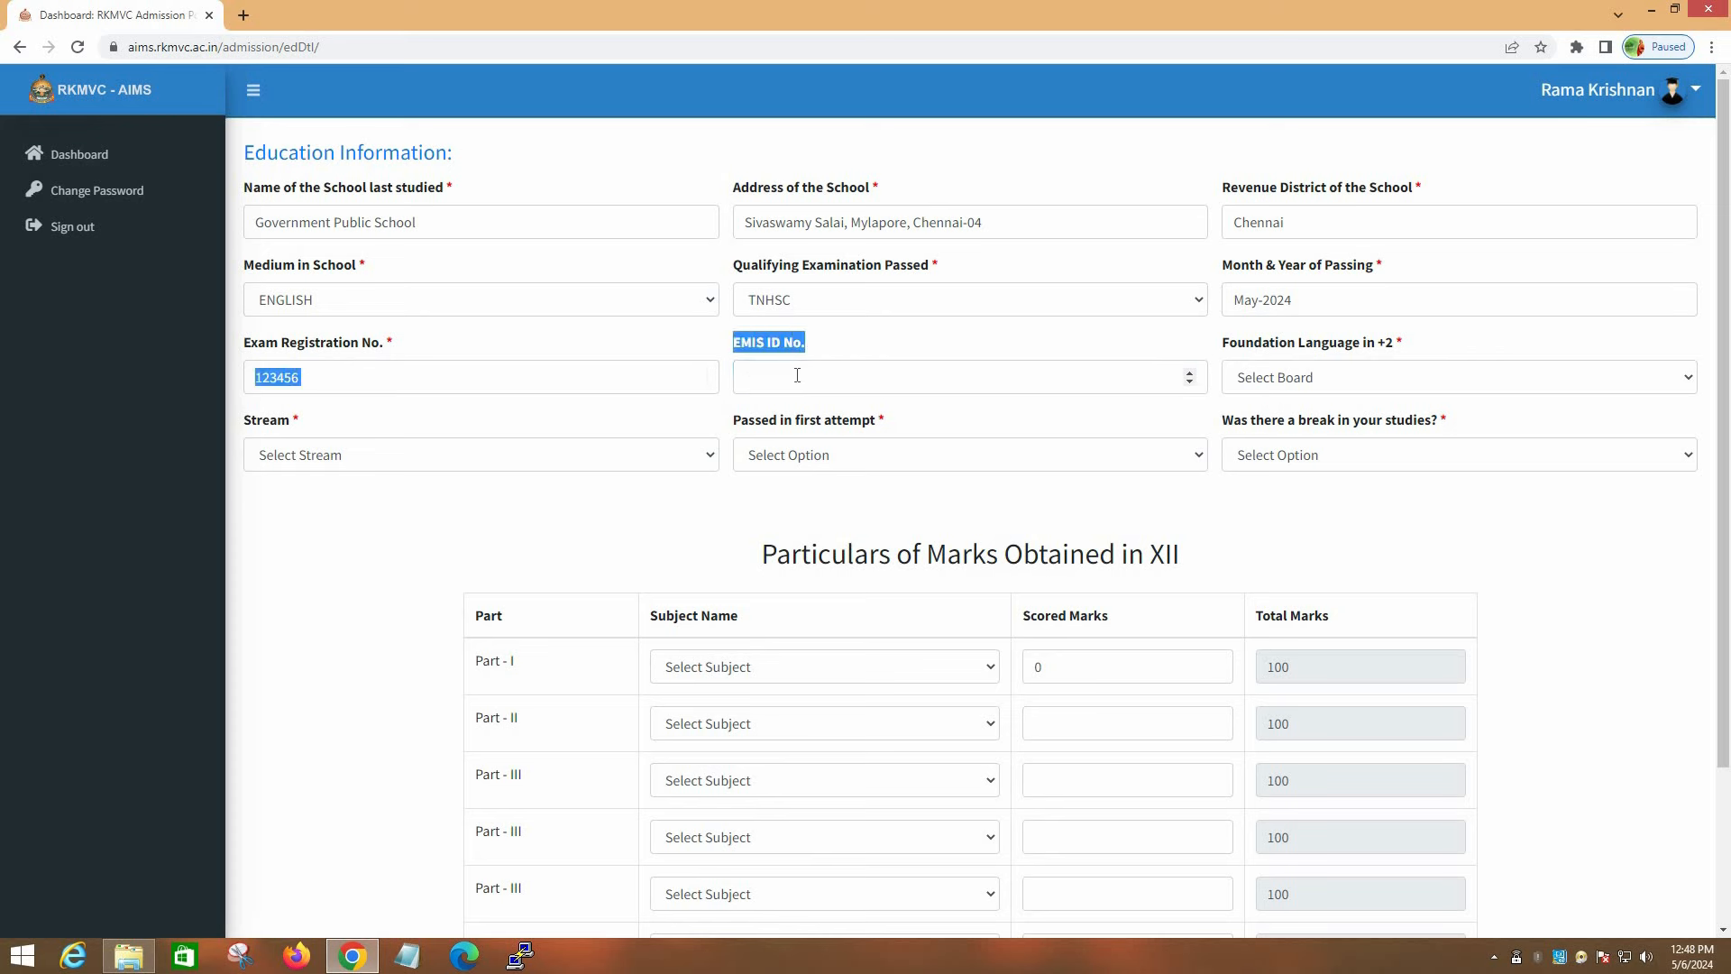
pyautogui.click(797, 375)
pyautogui.write('1')
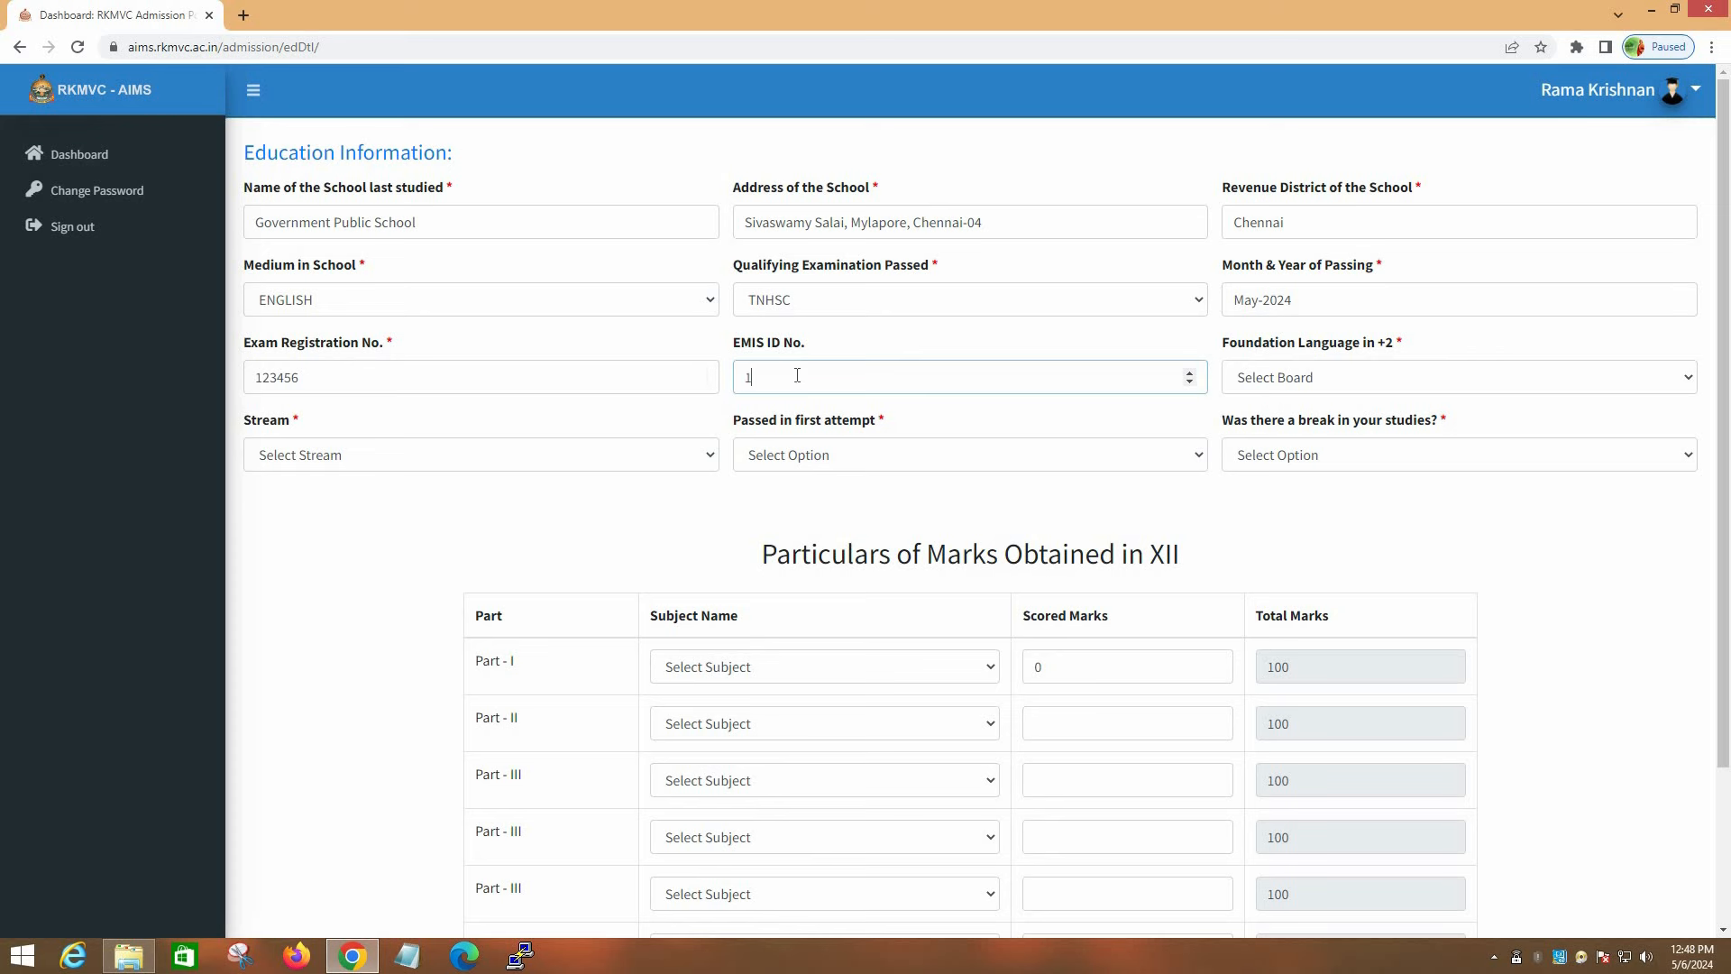
pyautogui.write('23456789')
# Choose TAMIL foundation language, General Stream, first attempt YES and break in studies NO.
pyautogui.click(1324, 379)
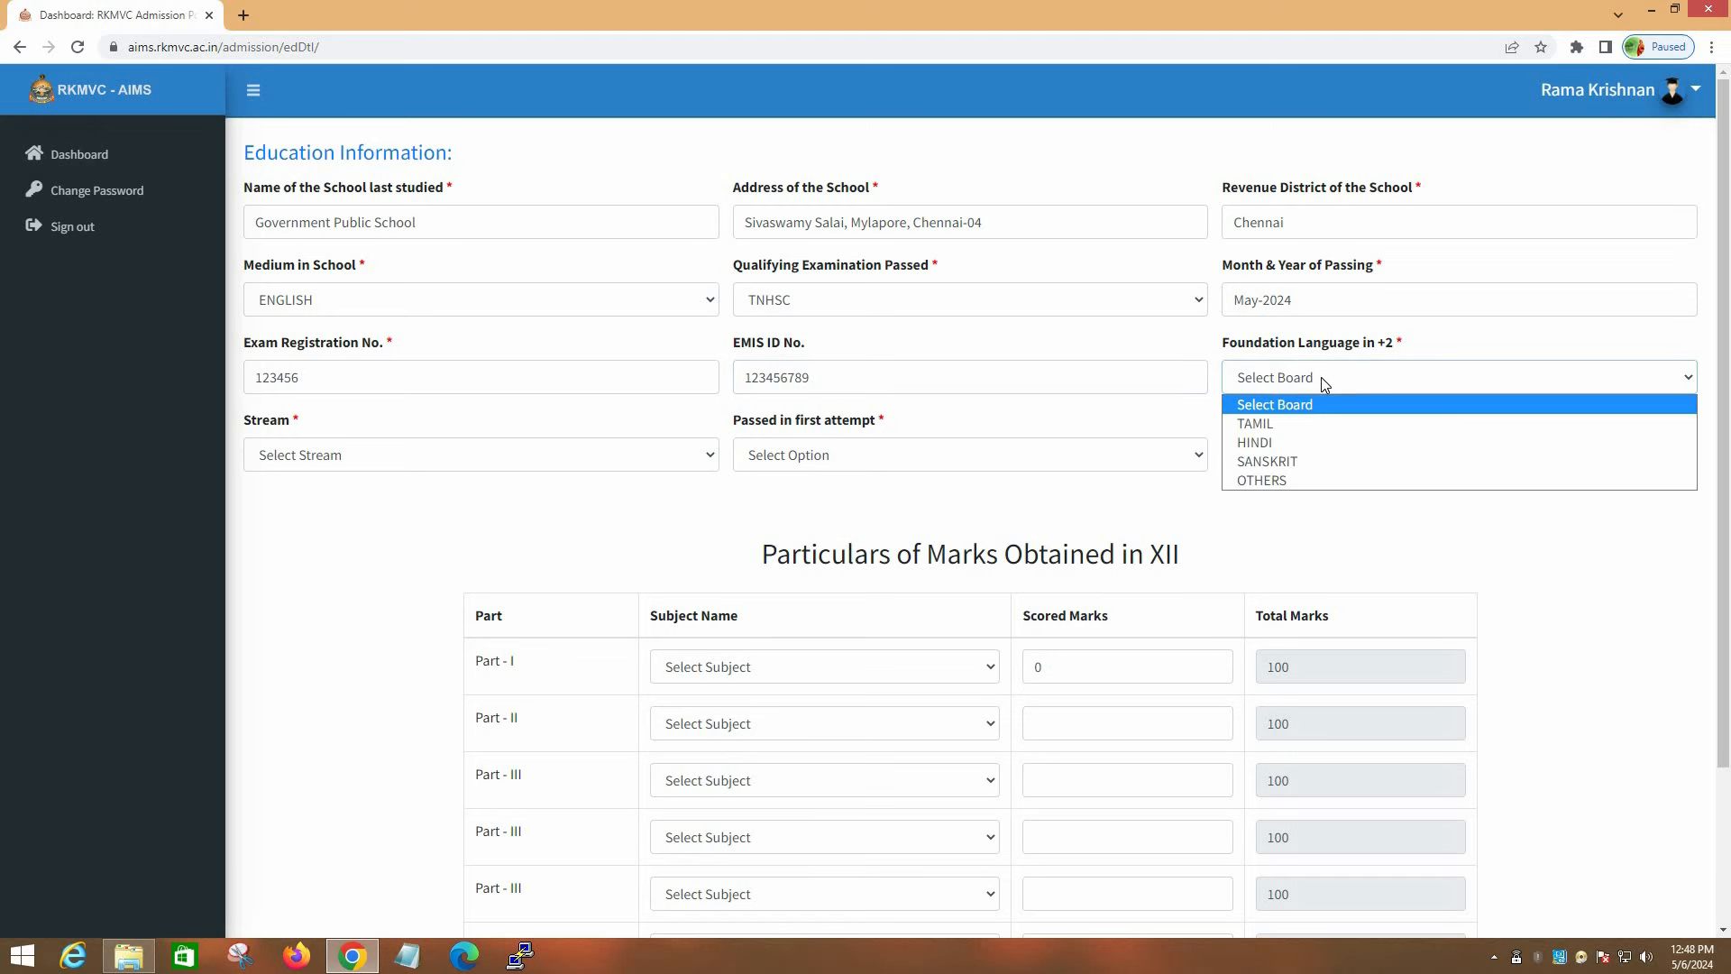
pyautogui.click(1293, 424)
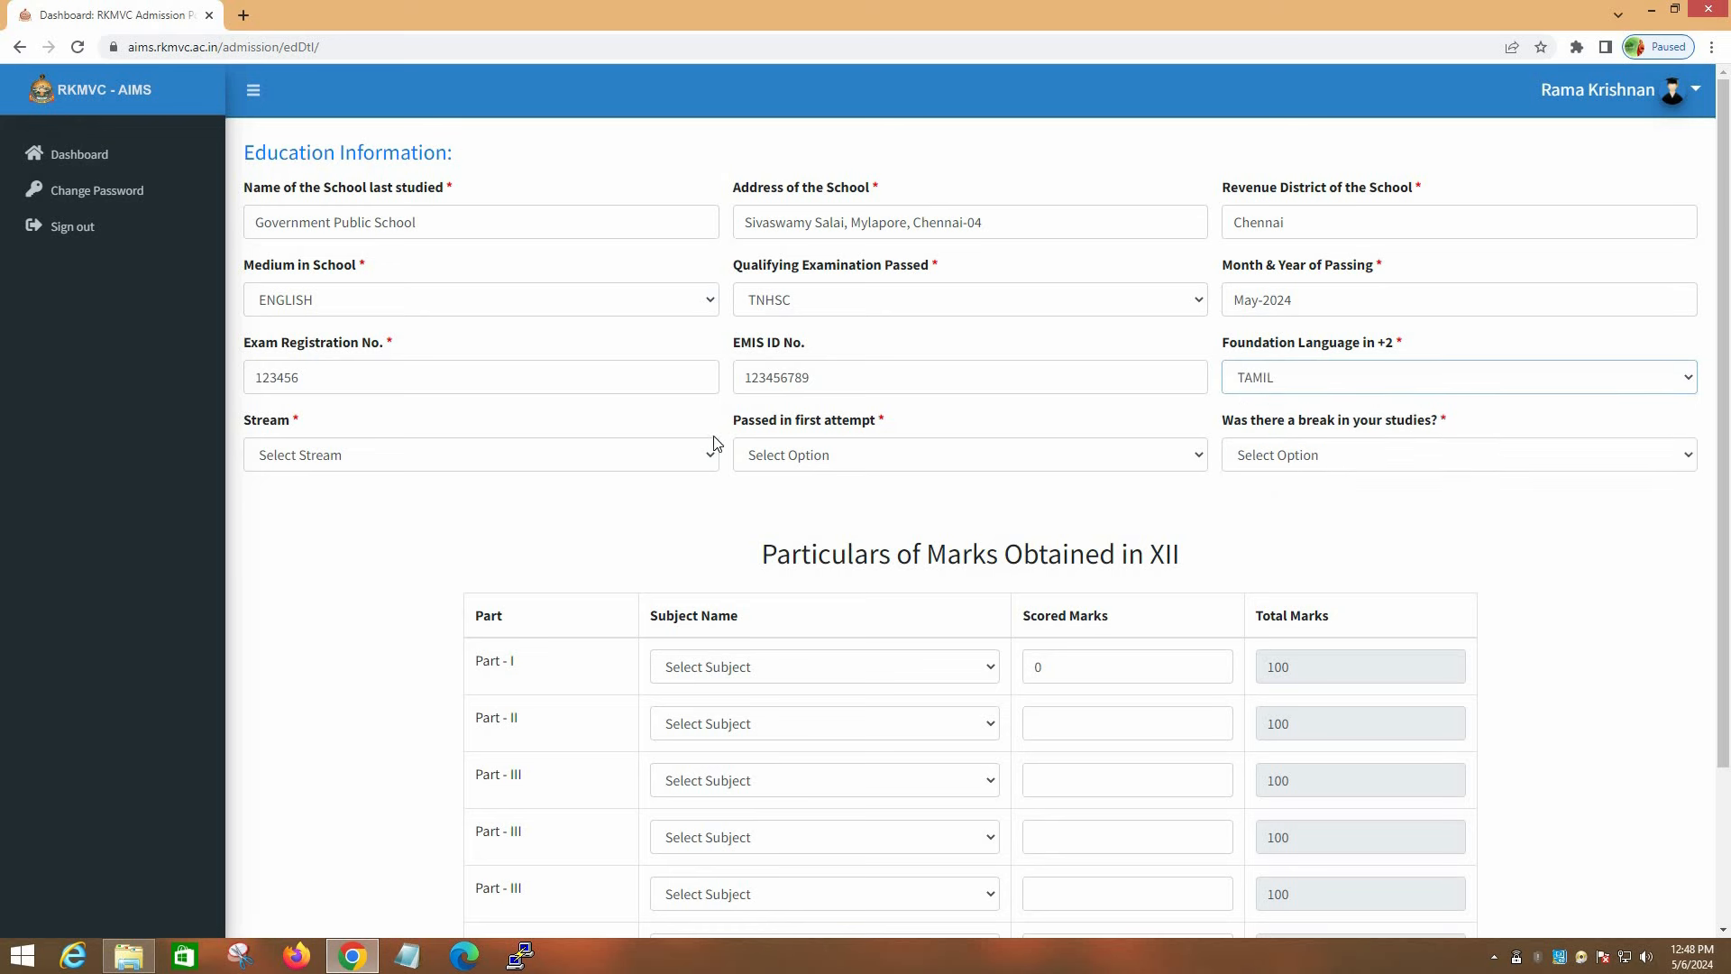
pyautogui.click(329, 462)
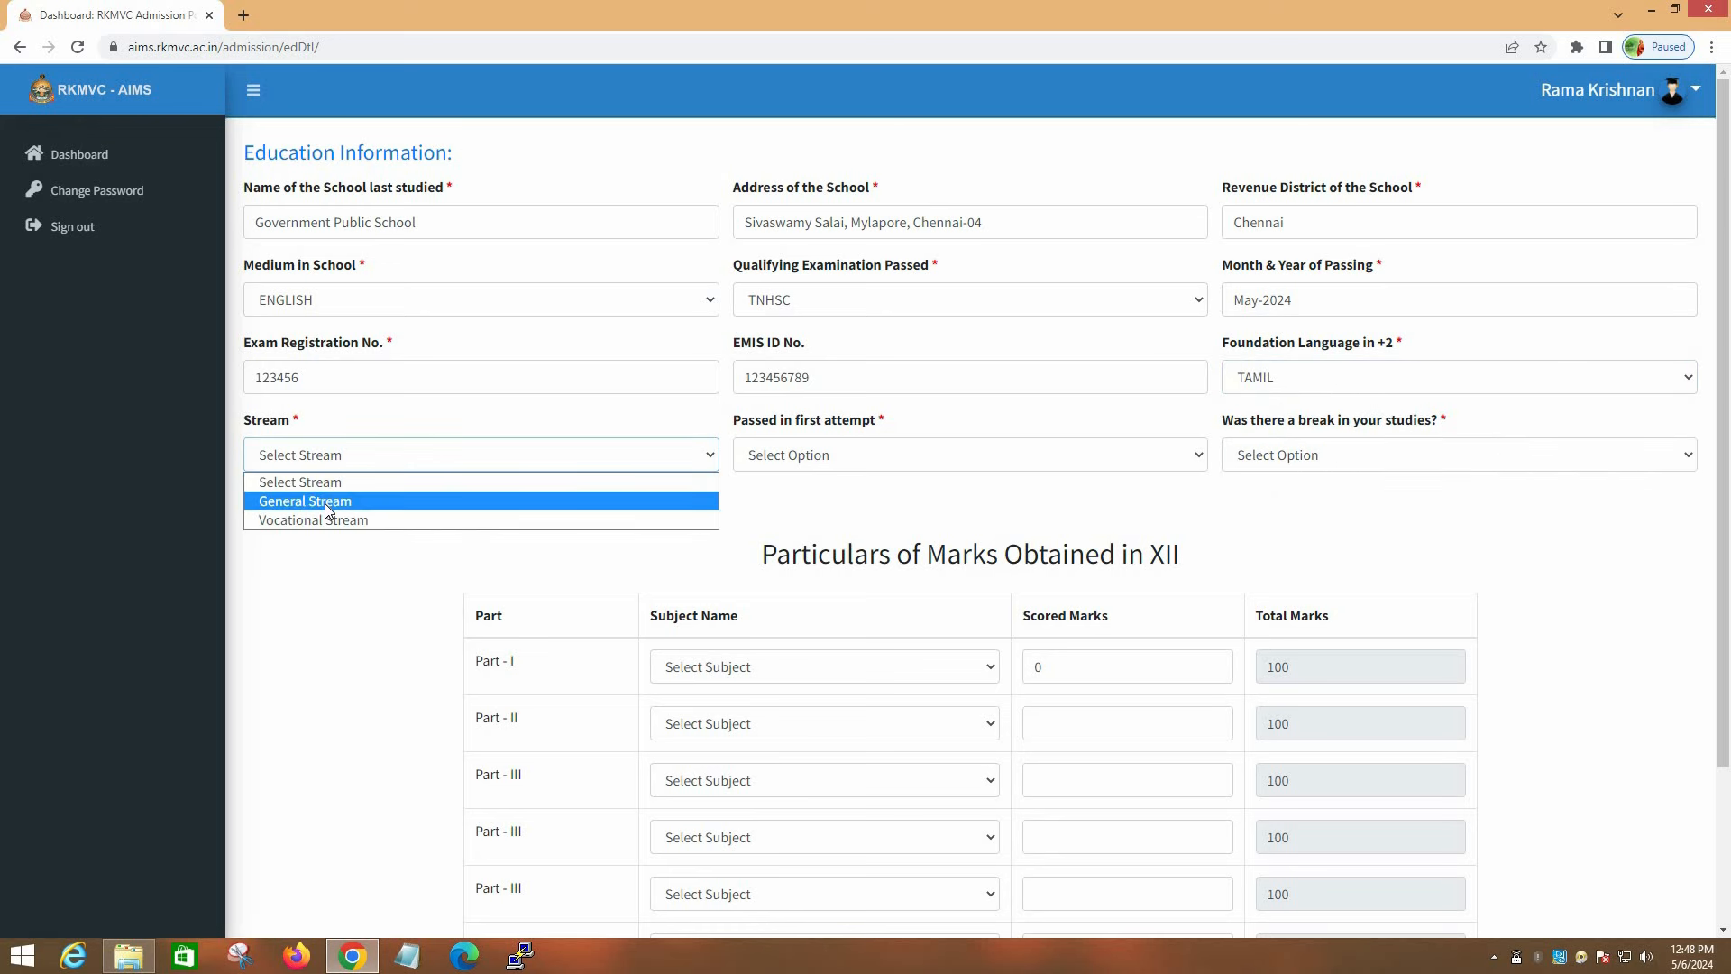
pyautogui.click(325, 503)
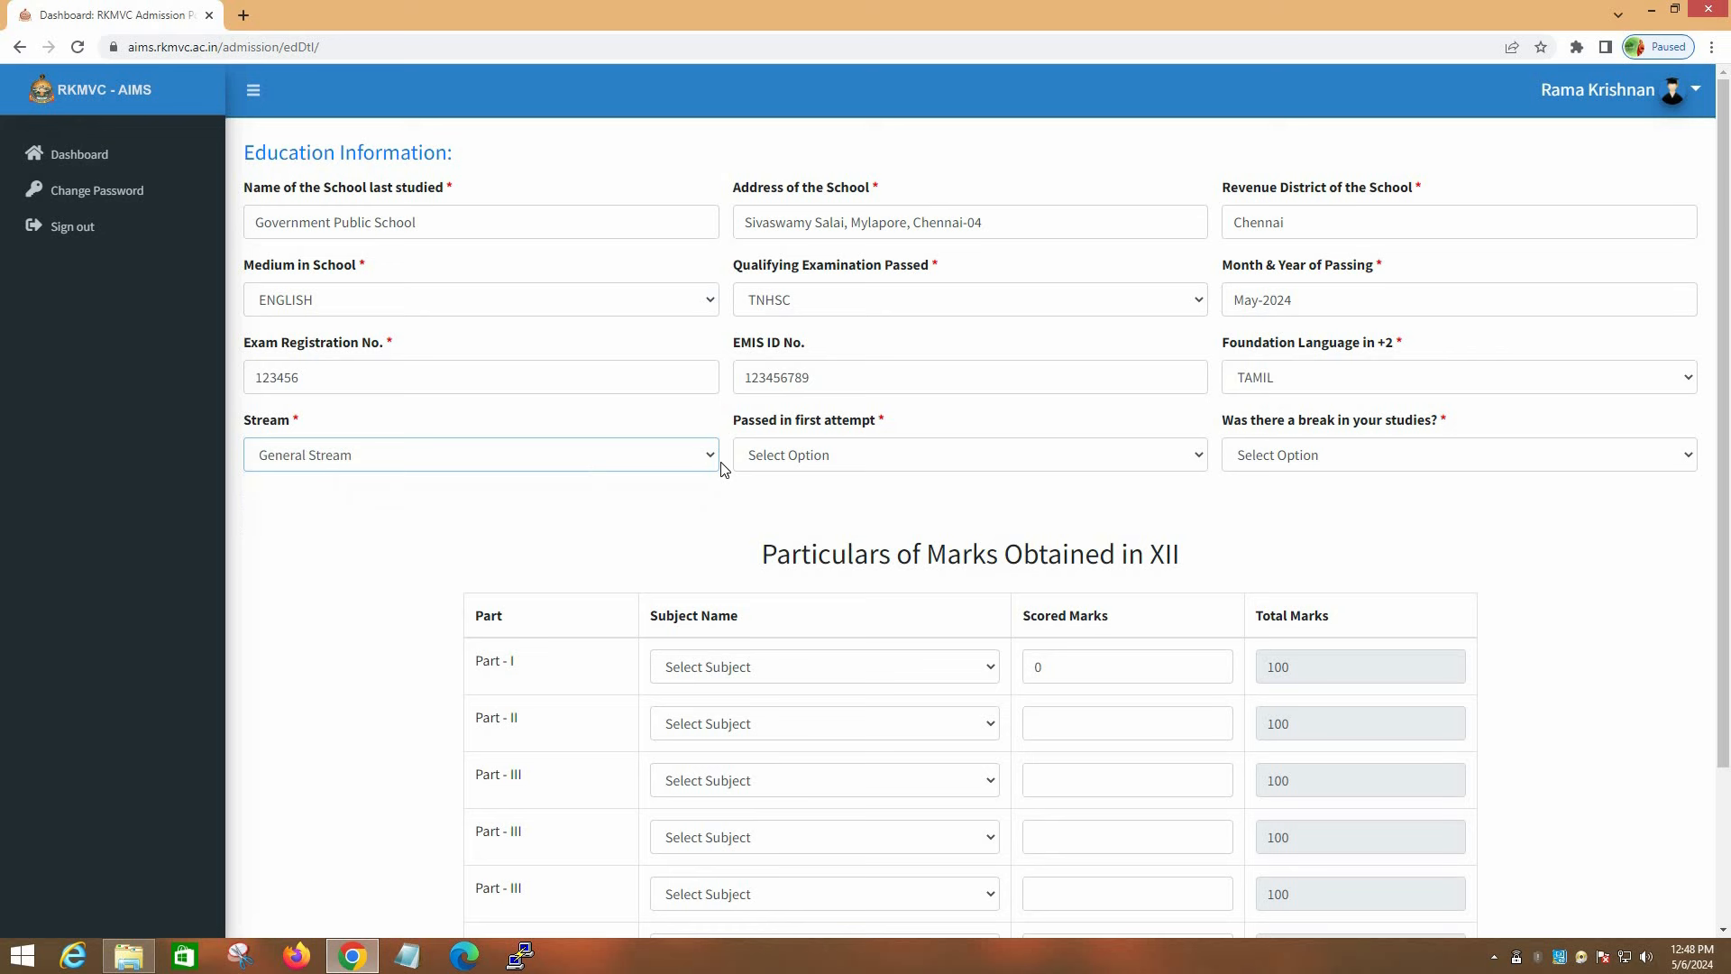
pyautogui.click(835, 457)
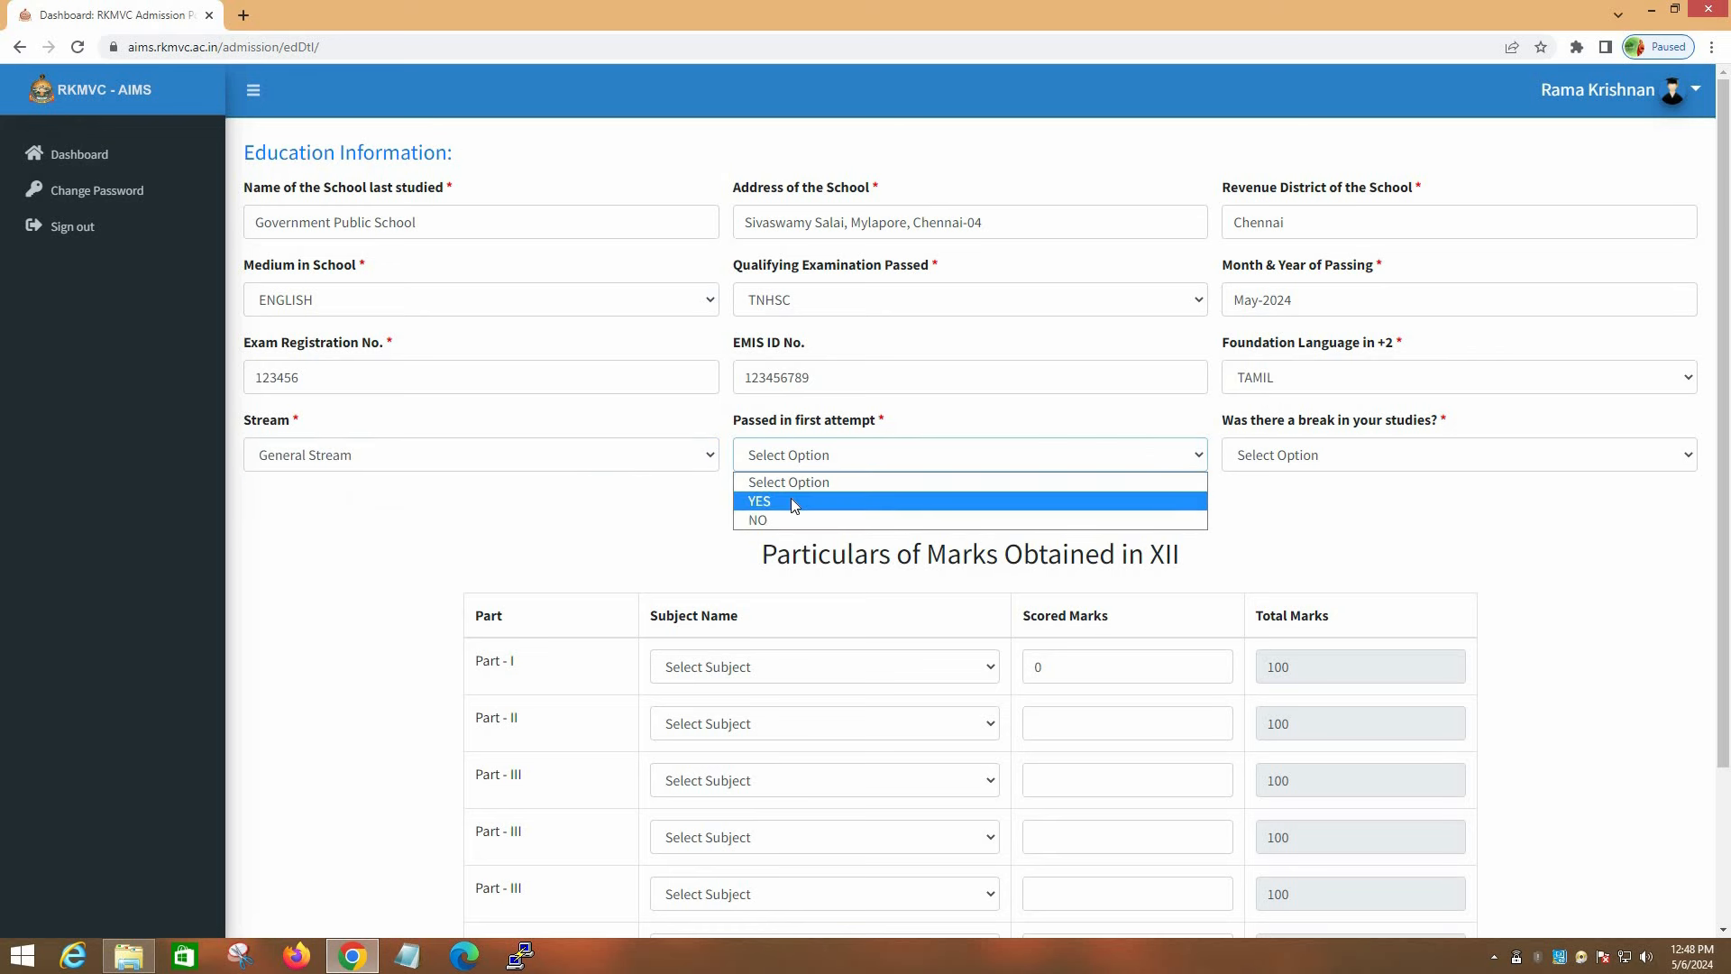
pyautogui.click(851, 498)
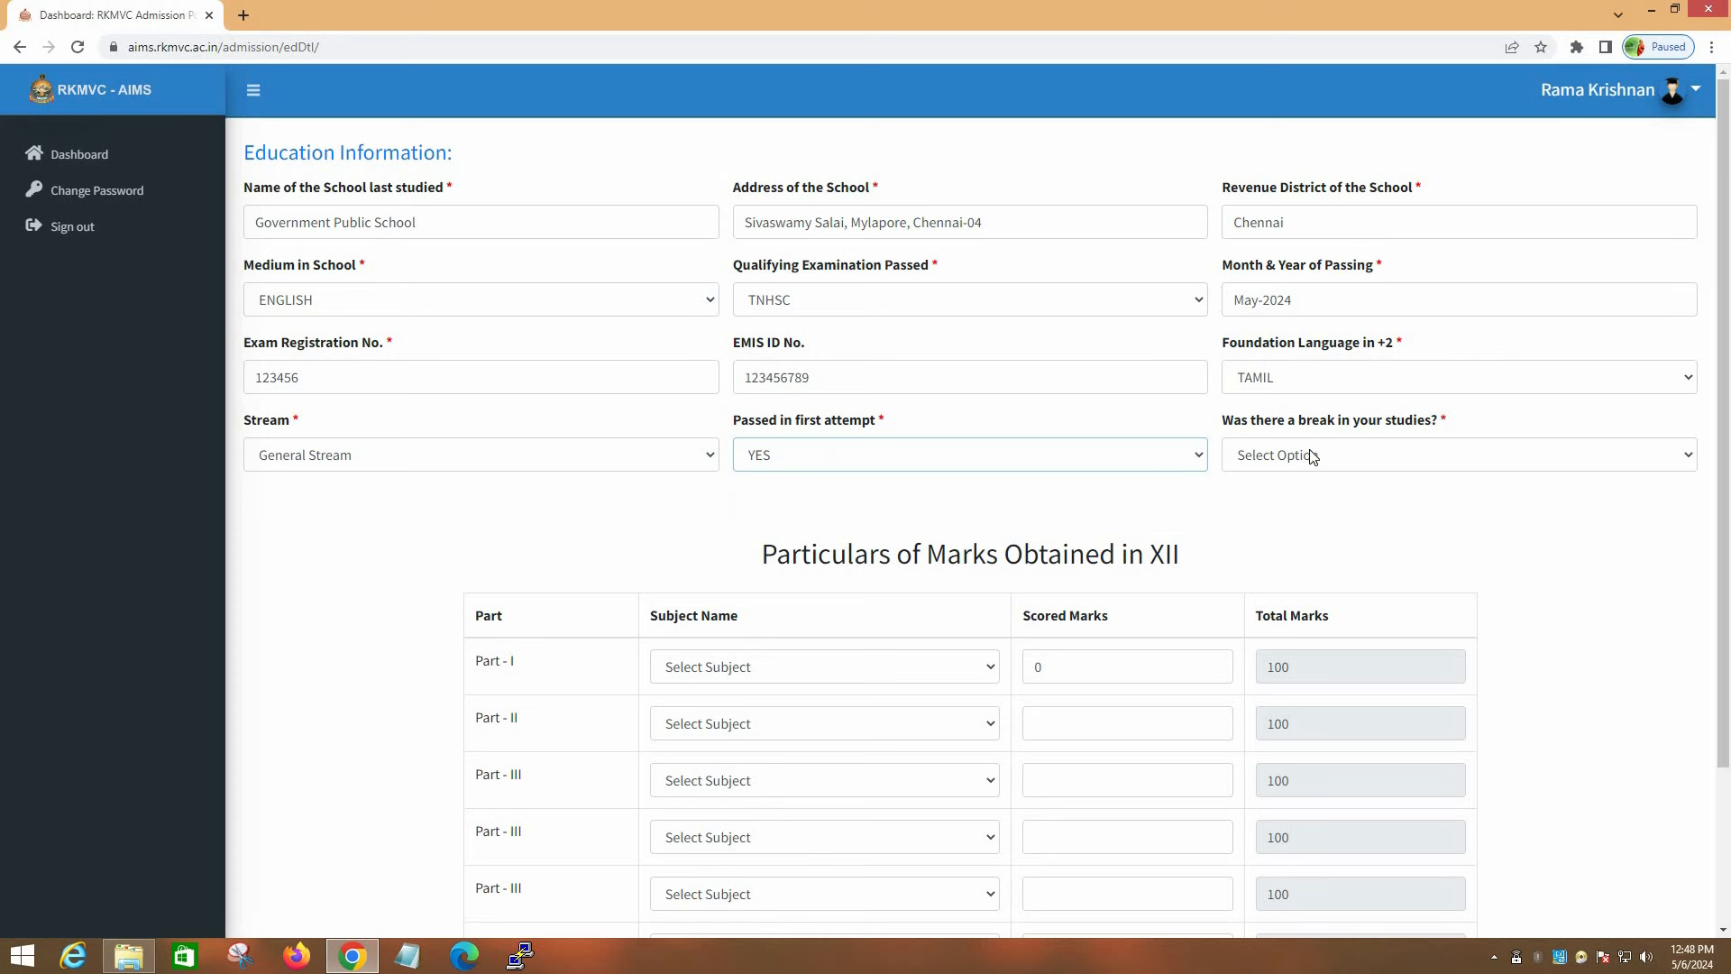
pyautogui.click(1309, 457)
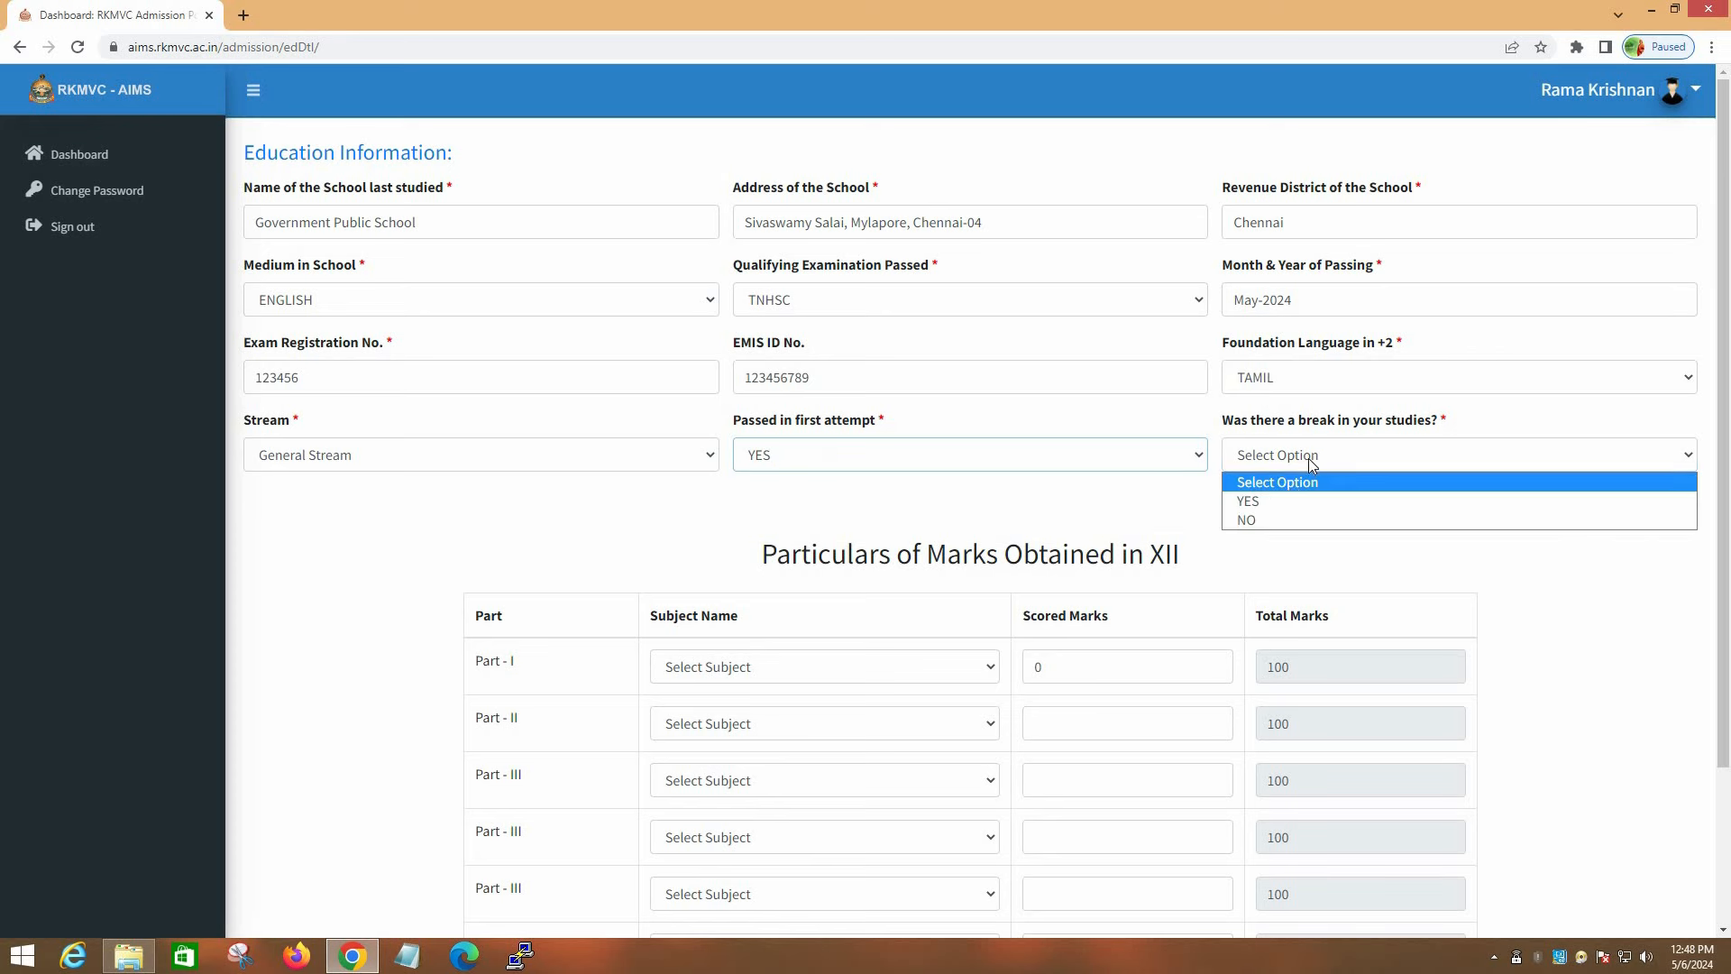
pyautogui.click(1270, 519)
# Enter XII marks for Part-I Tamil 77 and Part-II English 80.
pyautogui.scroll(-3, 1044, 479)
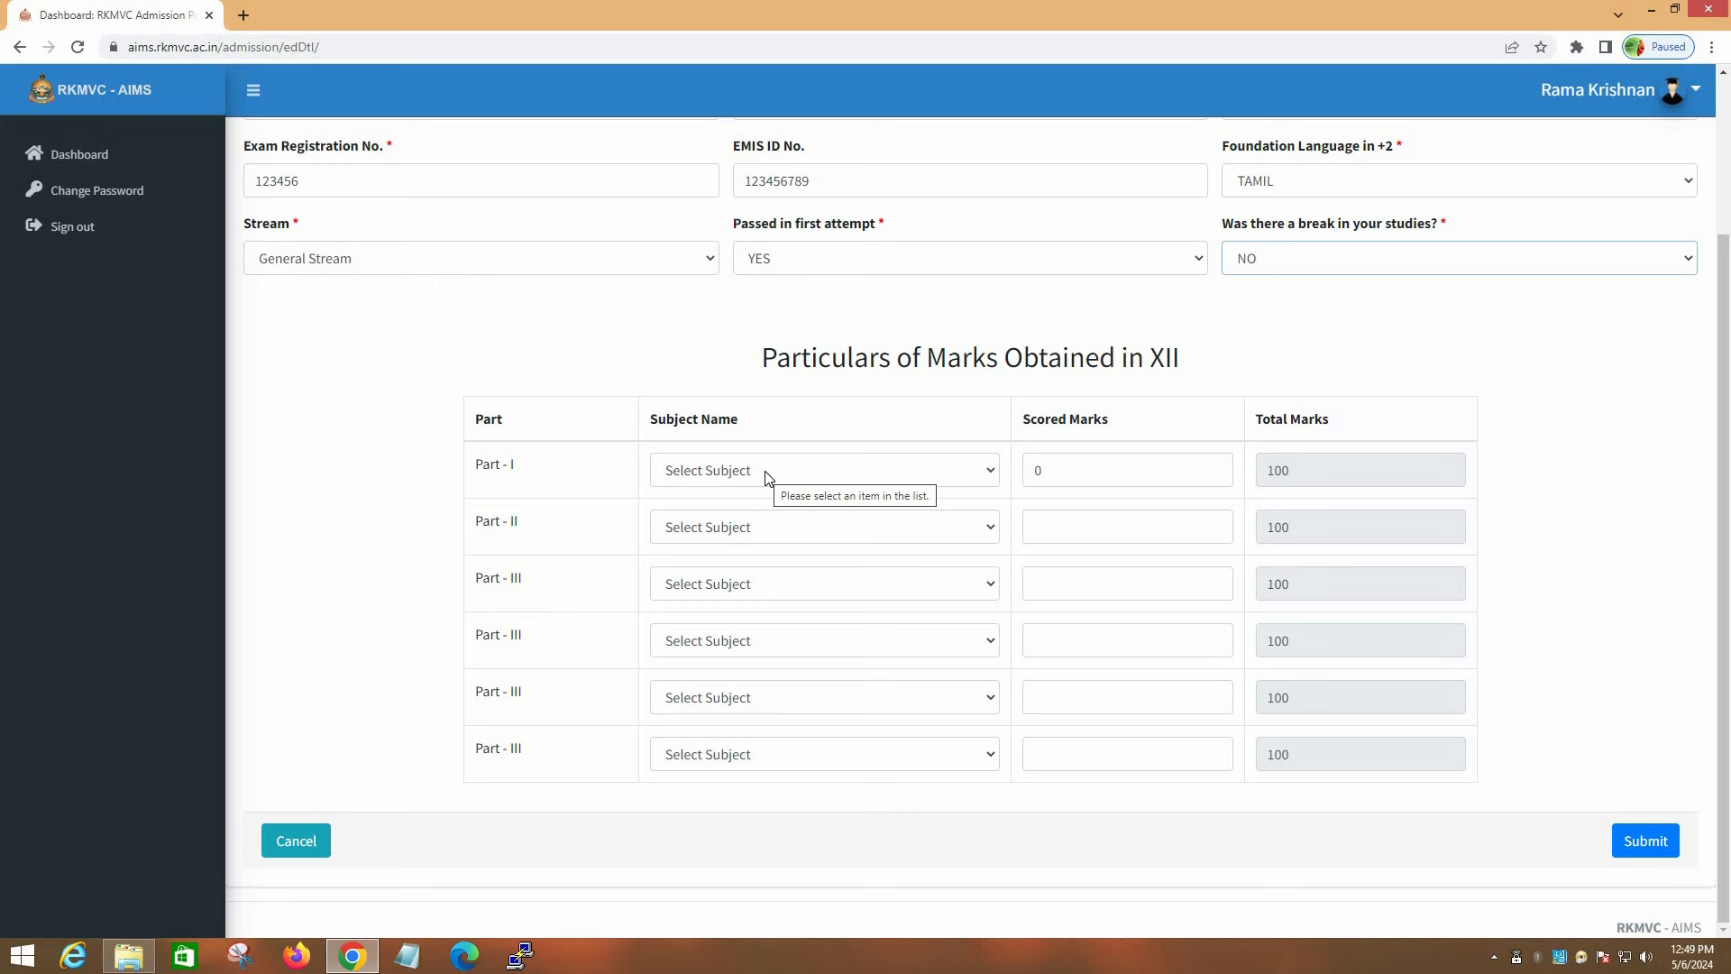
pyautogui.click(769, 471)
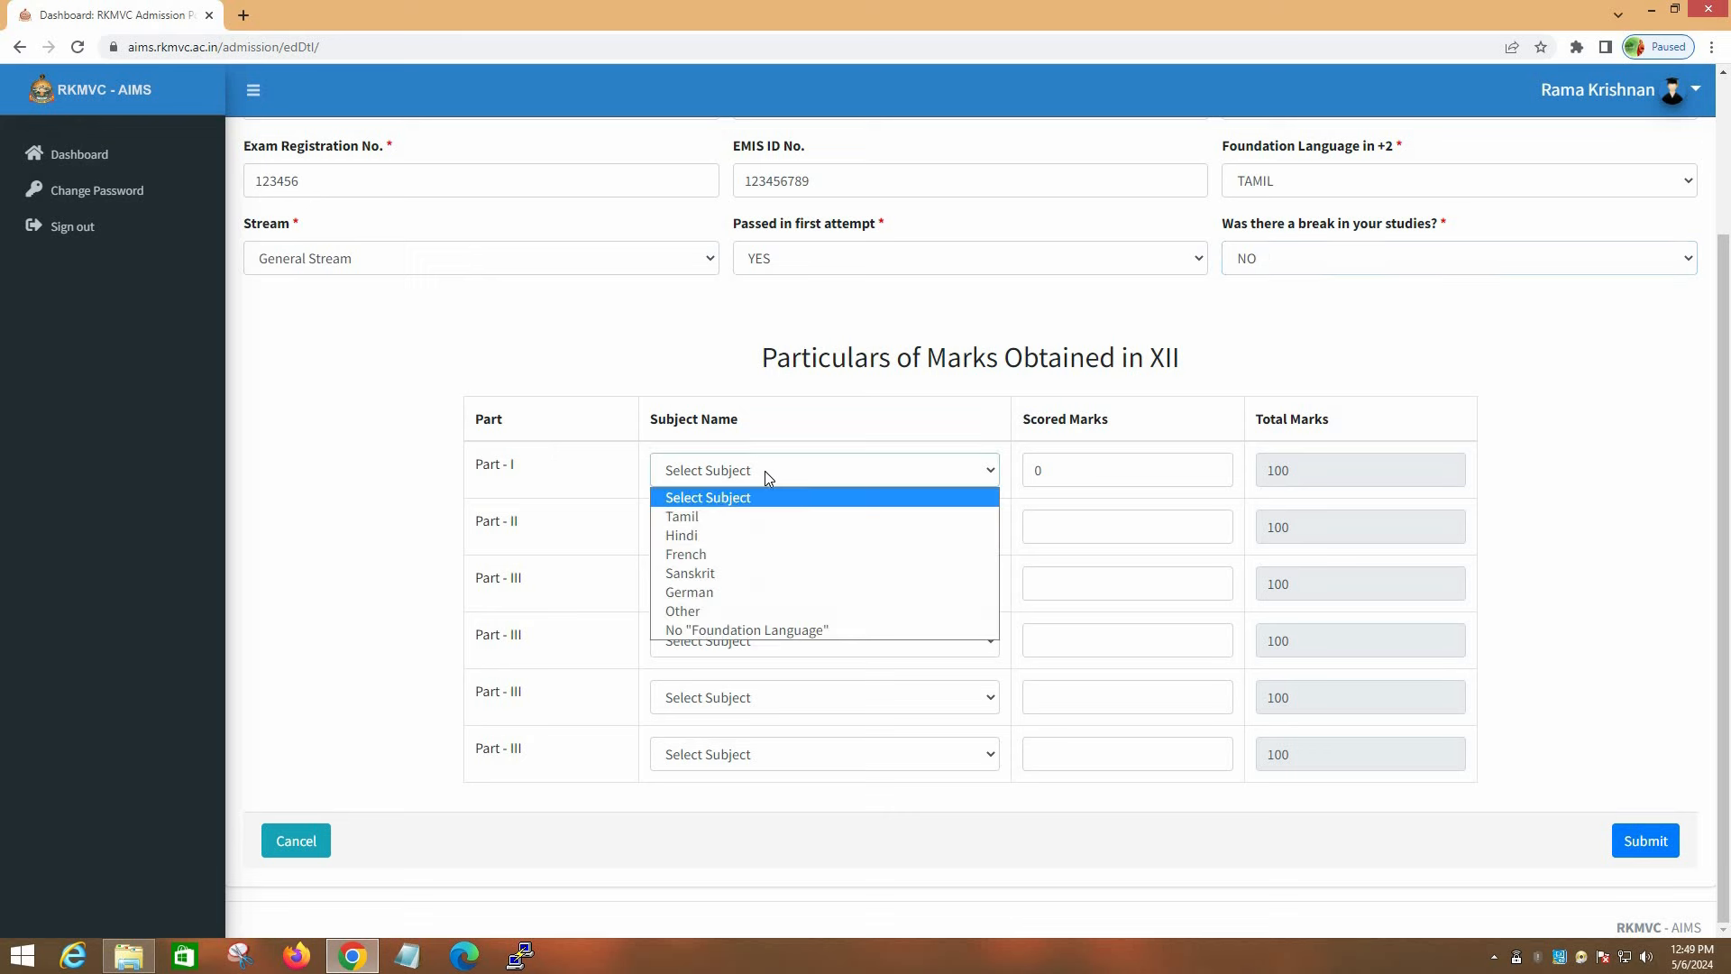
pyautogui.click(729, 514)
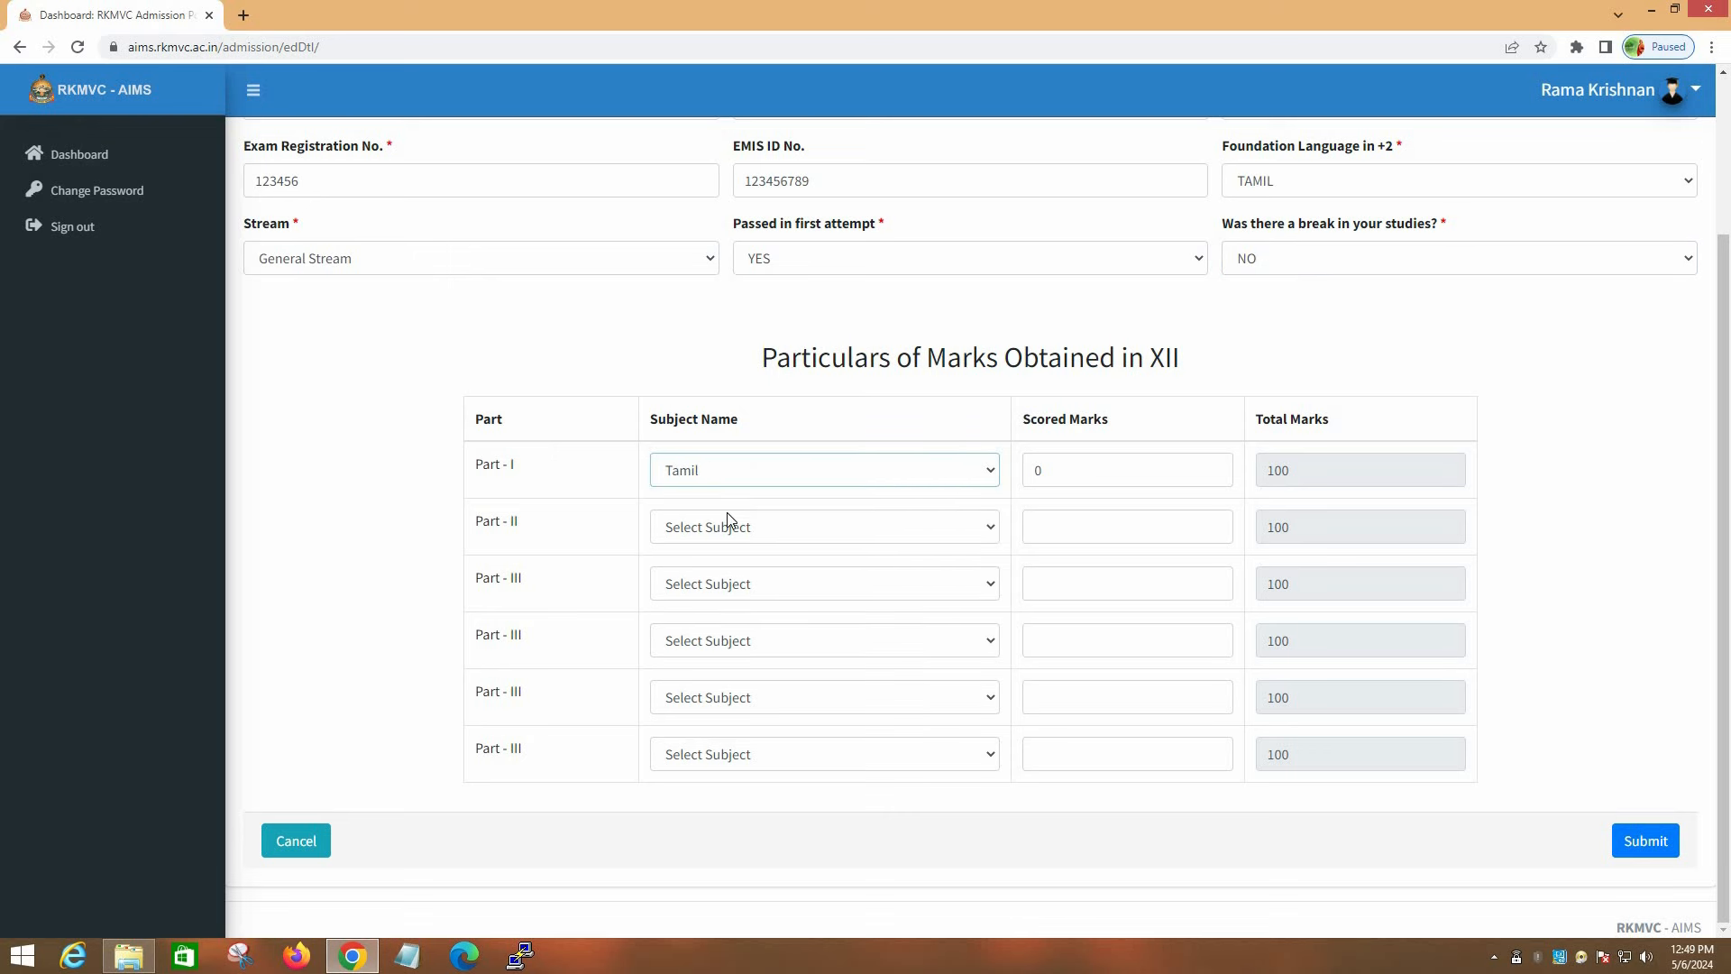
pyautogui.press('Tab')
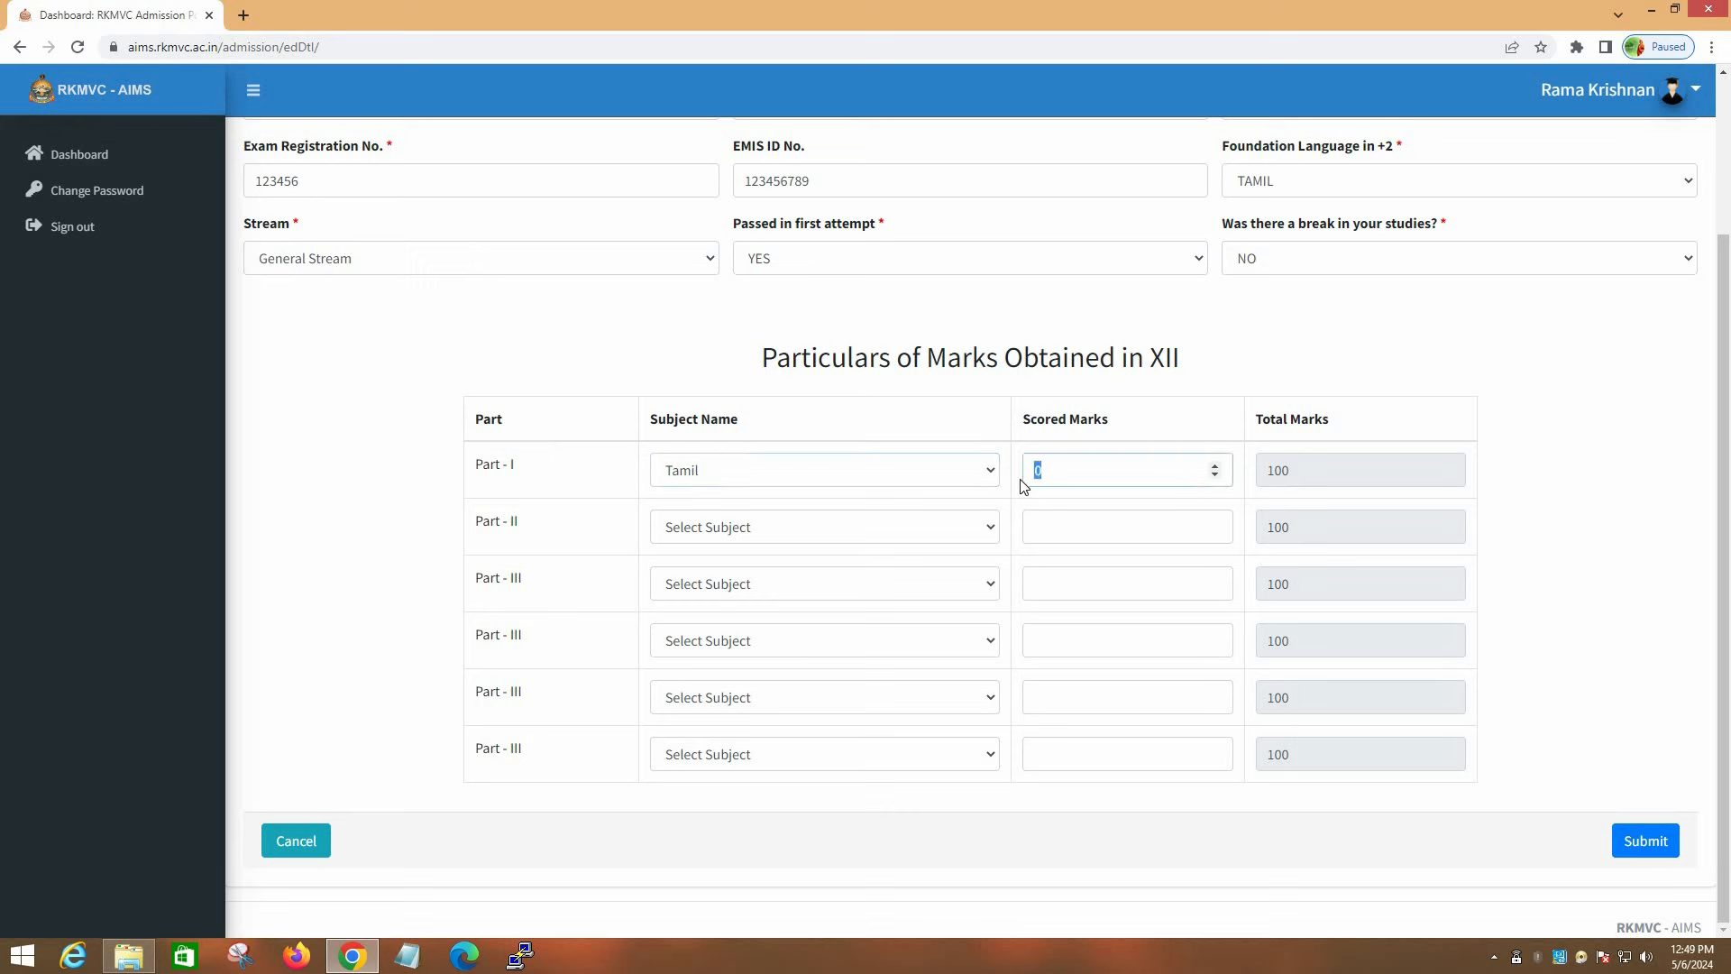
pyautogui.write('77')
pyautogui.click(690, 527)
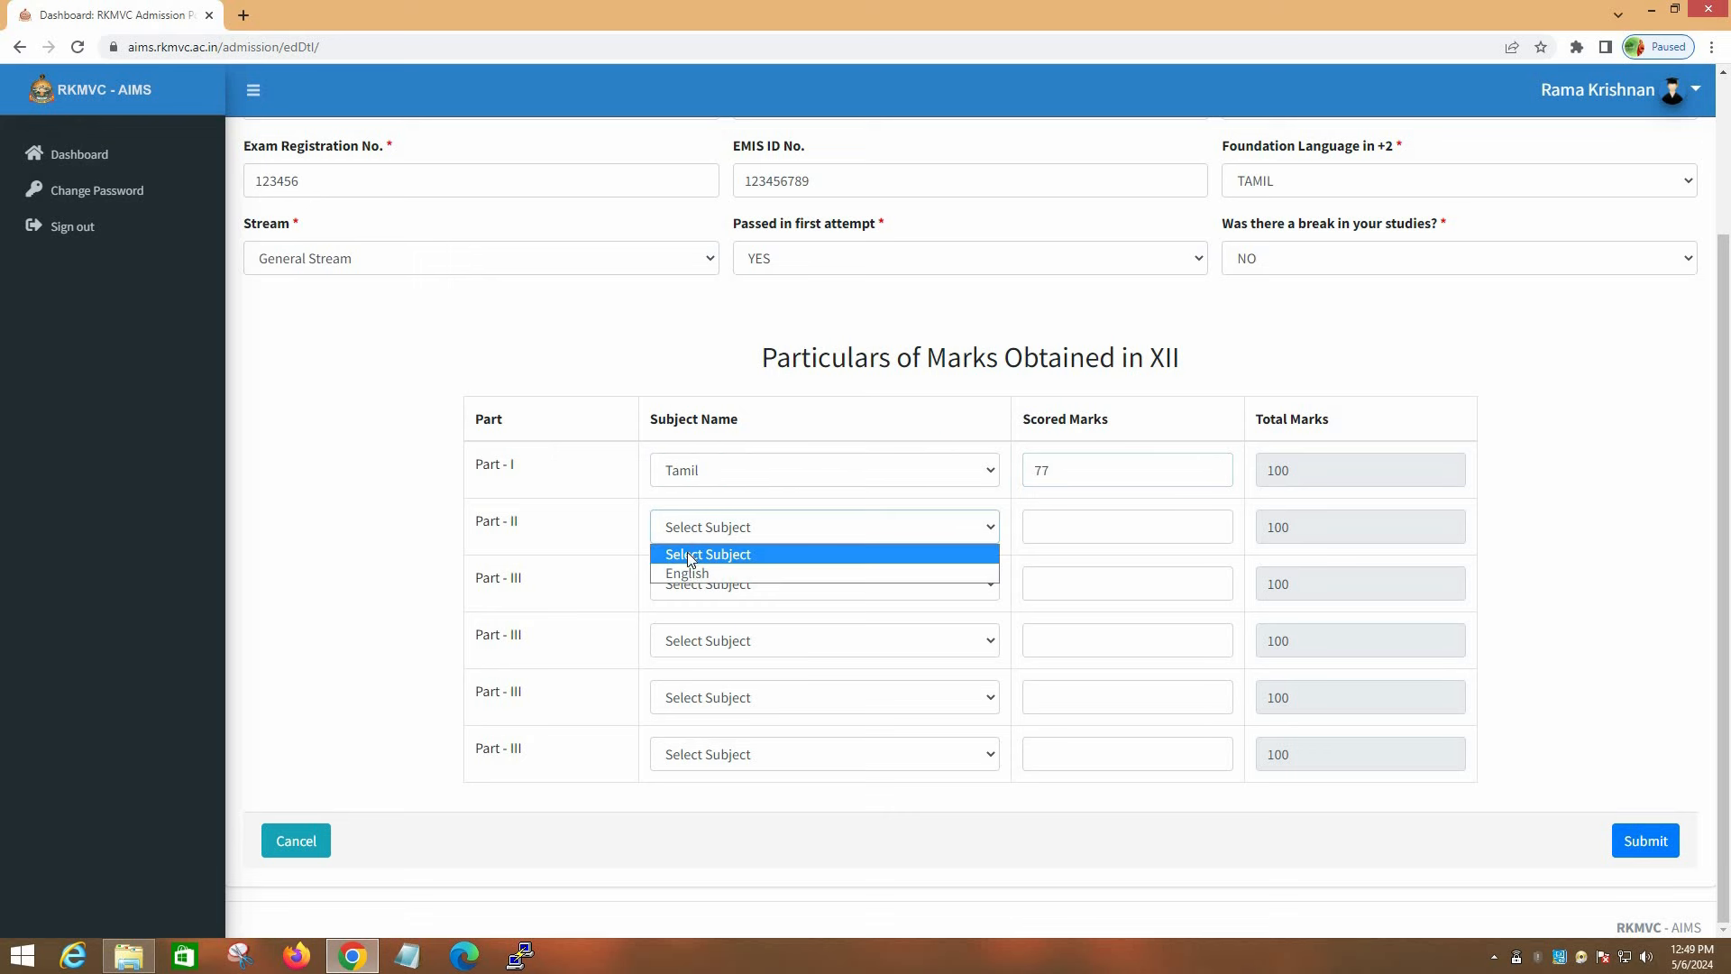
pyautogui.click(771, 572)
pyautogui.click(1081, 529)
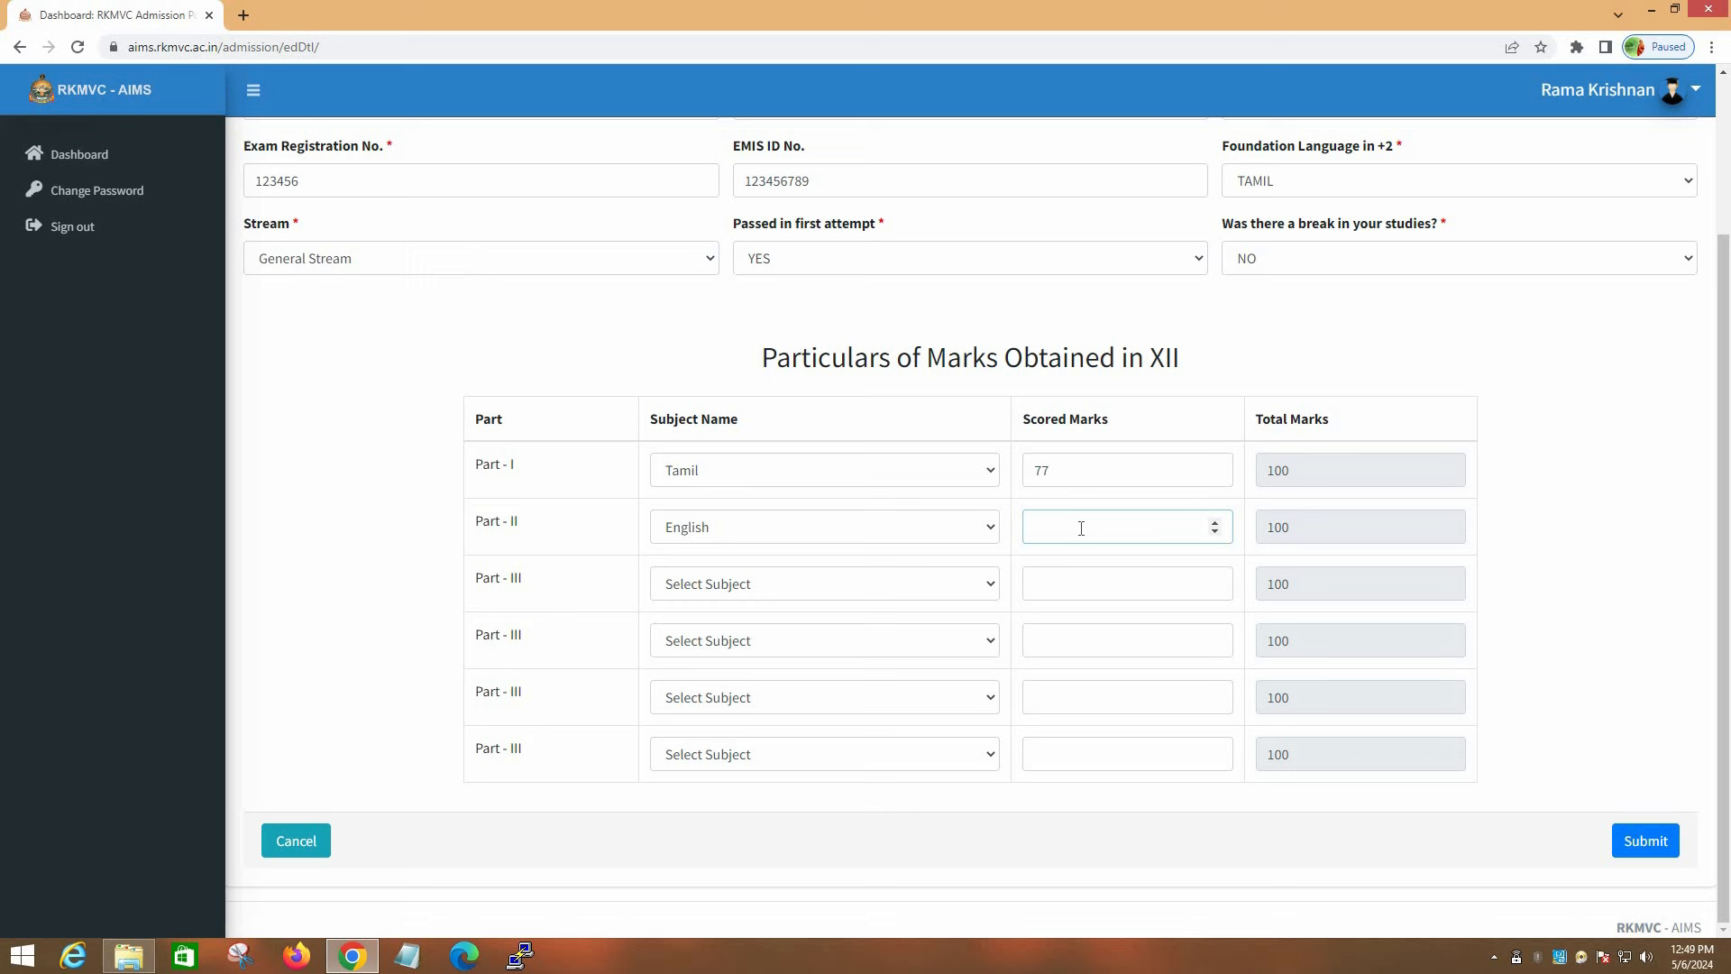
pyautogui.write('80')
# Add Commerce with 77 marks and select Economics for the next Part-III row.
pyautogui.click(768, 591)
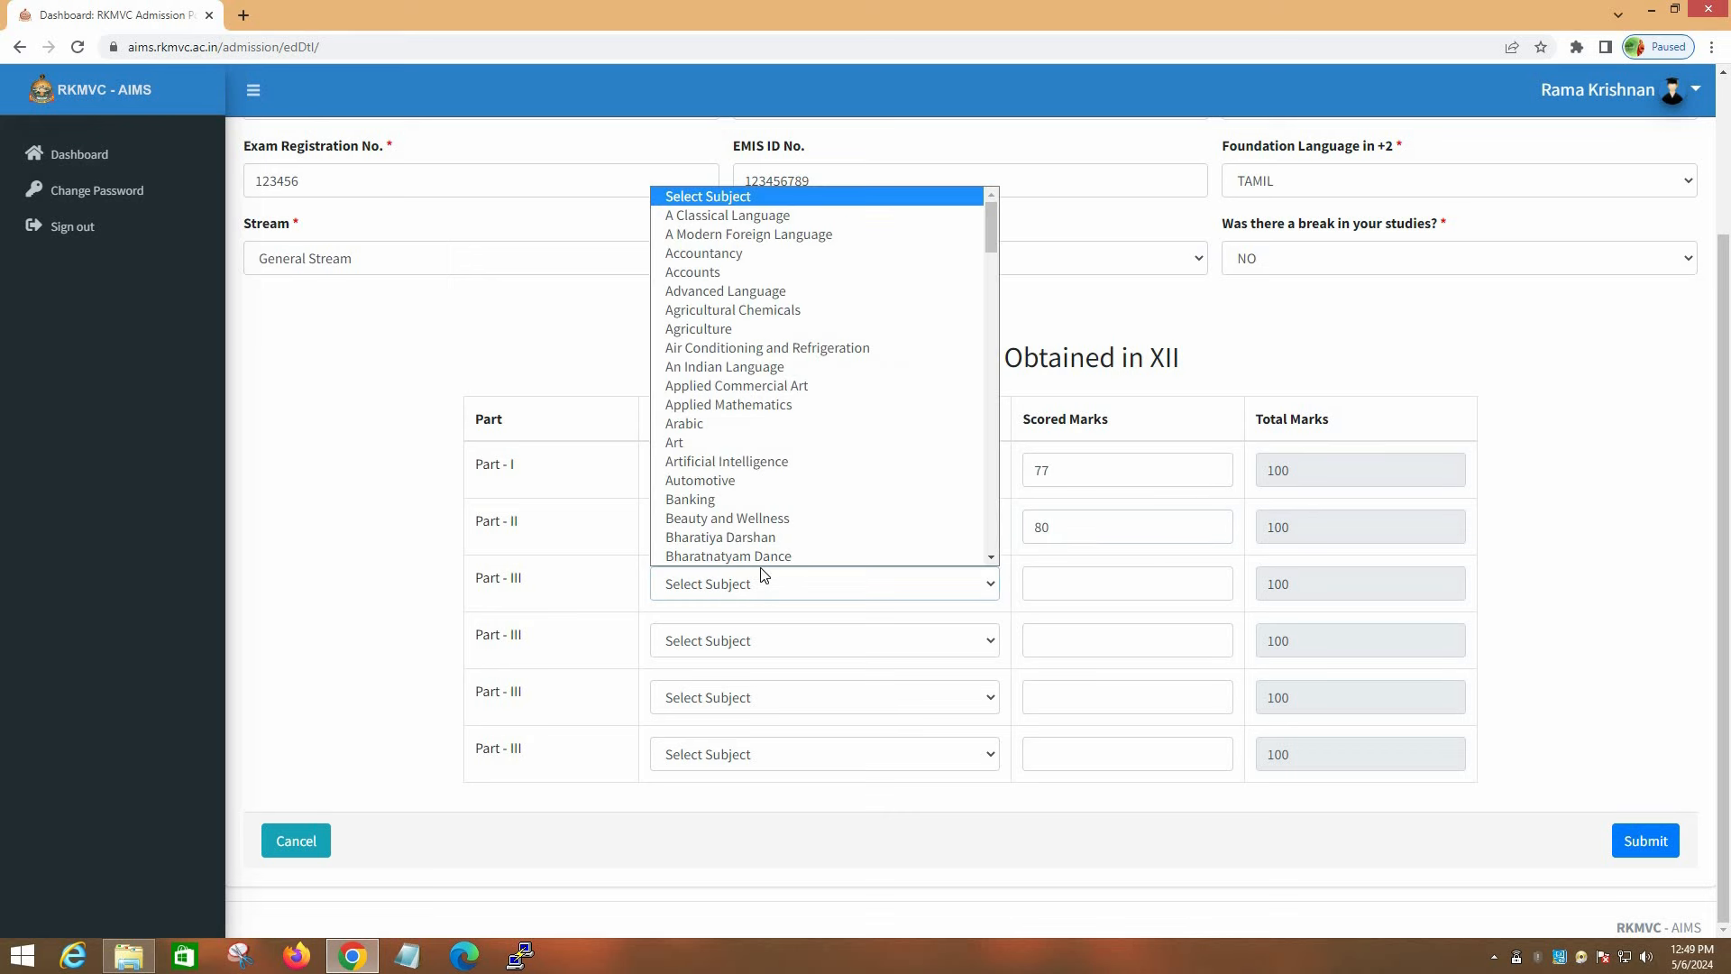
pyautogui.write('co')
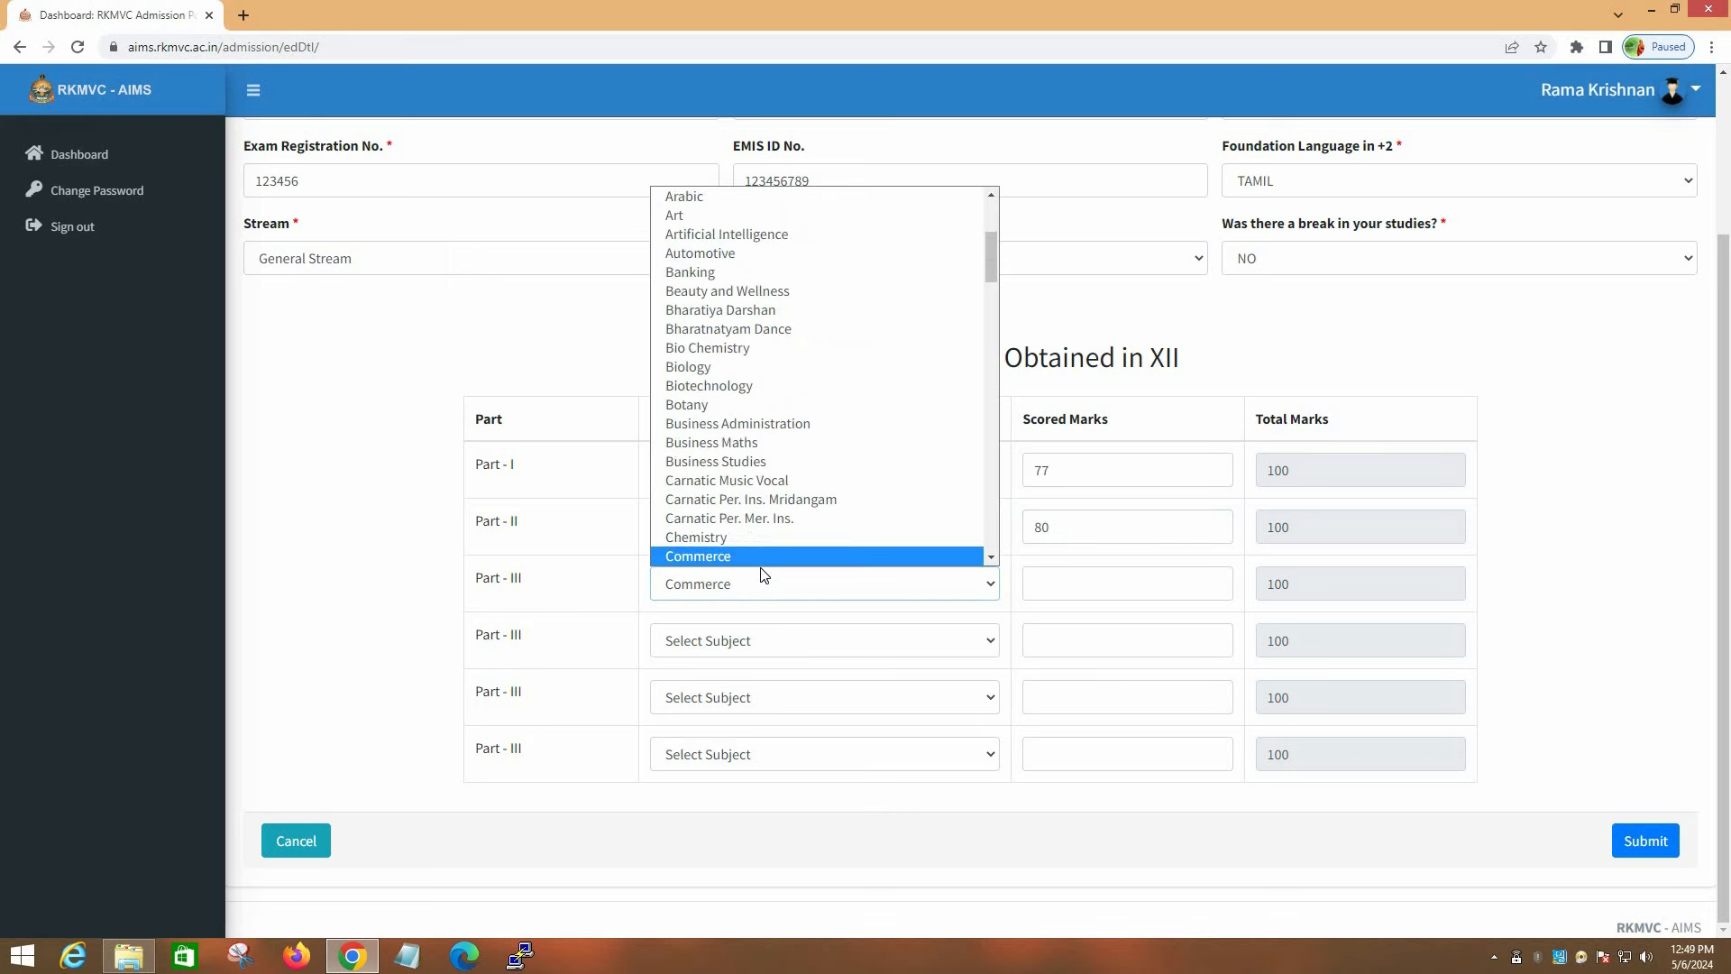
pyautogui.click(760, 552)
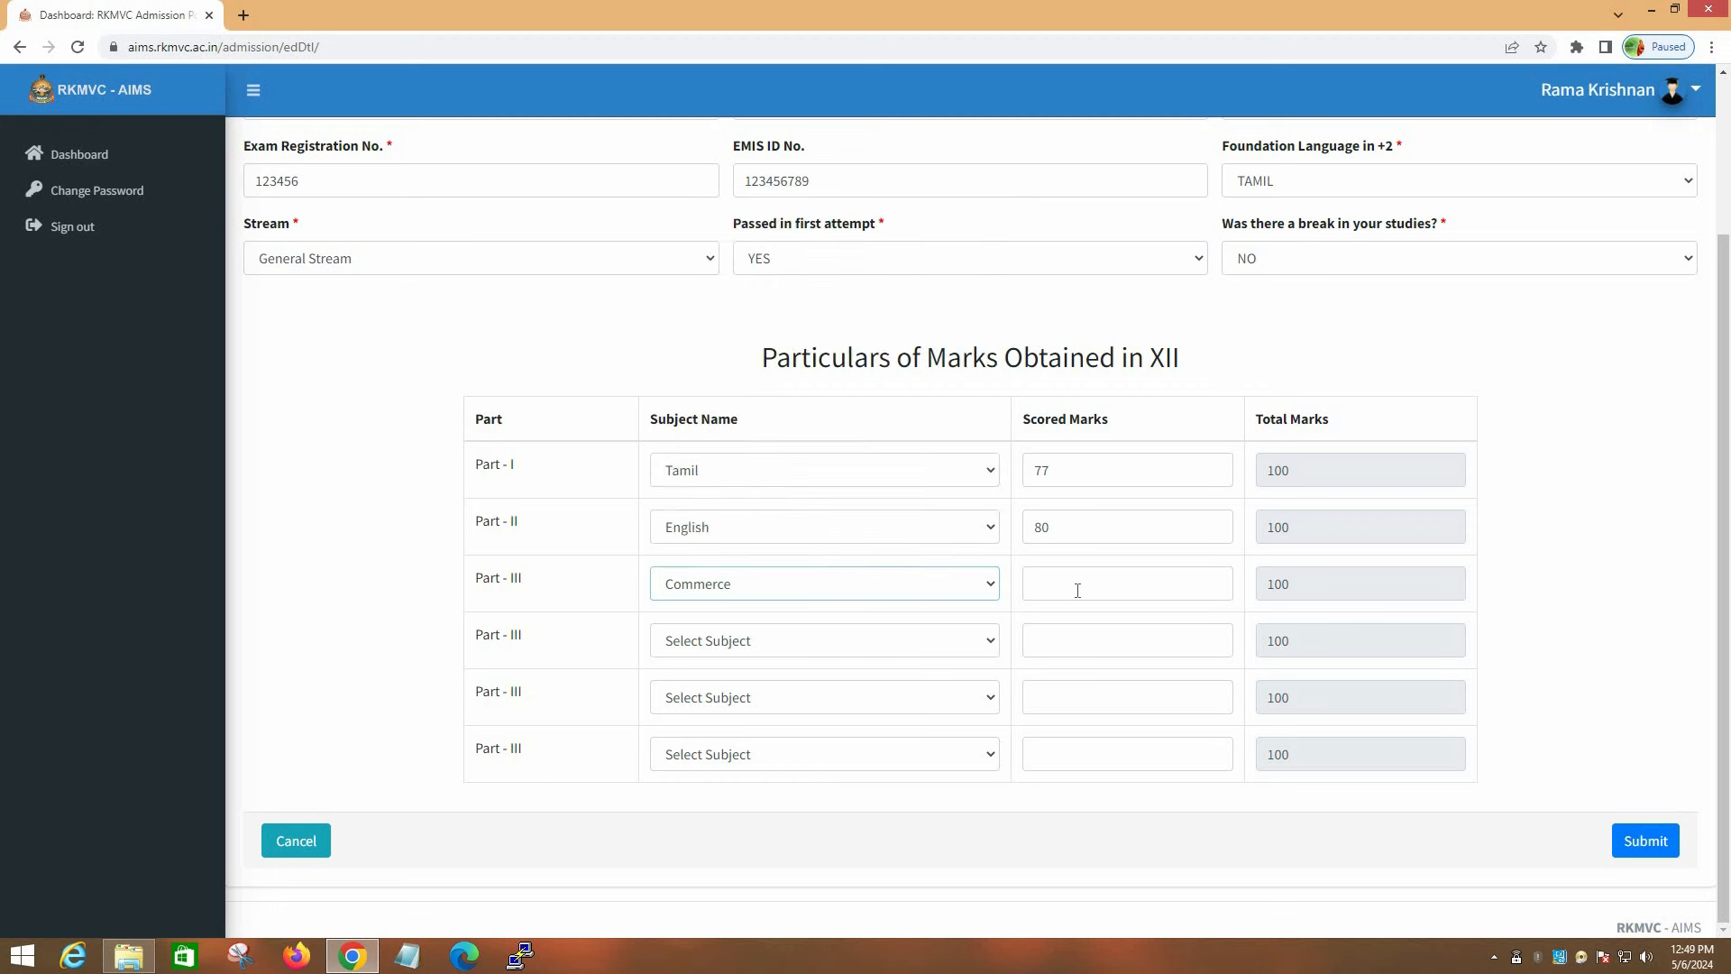
pyautogui.click(1082, 585)
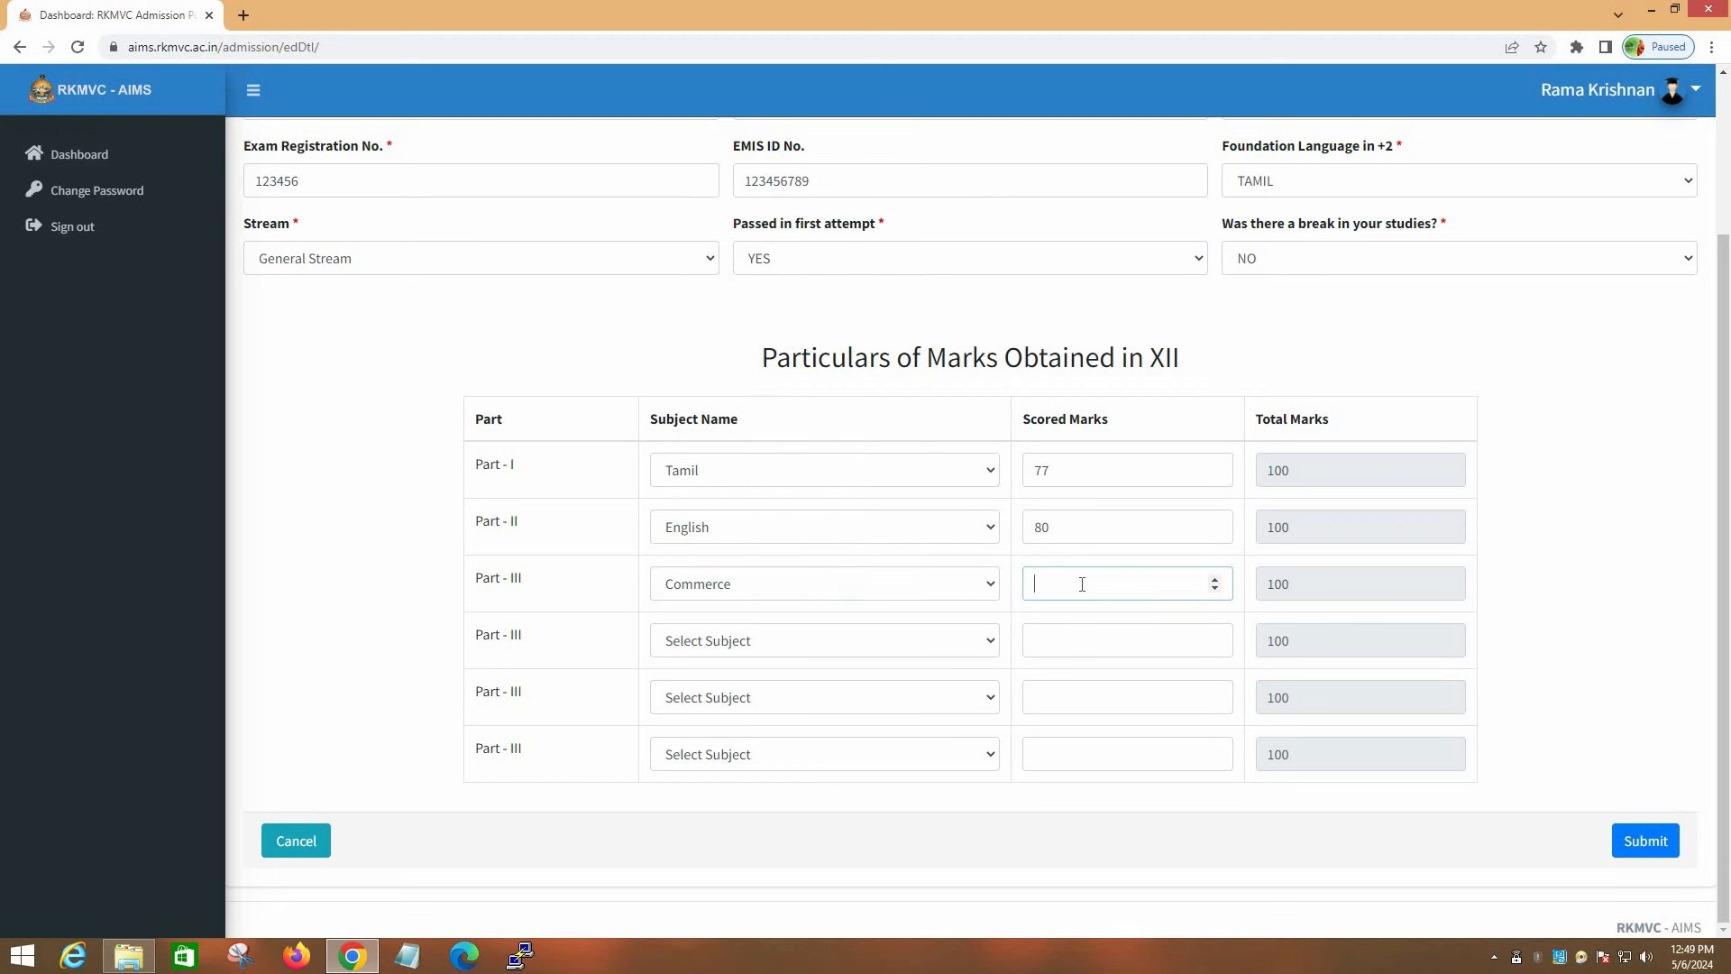
pyautogui.write('77')
pyautogui.click(712, 642)
pyautogui.write('ec')
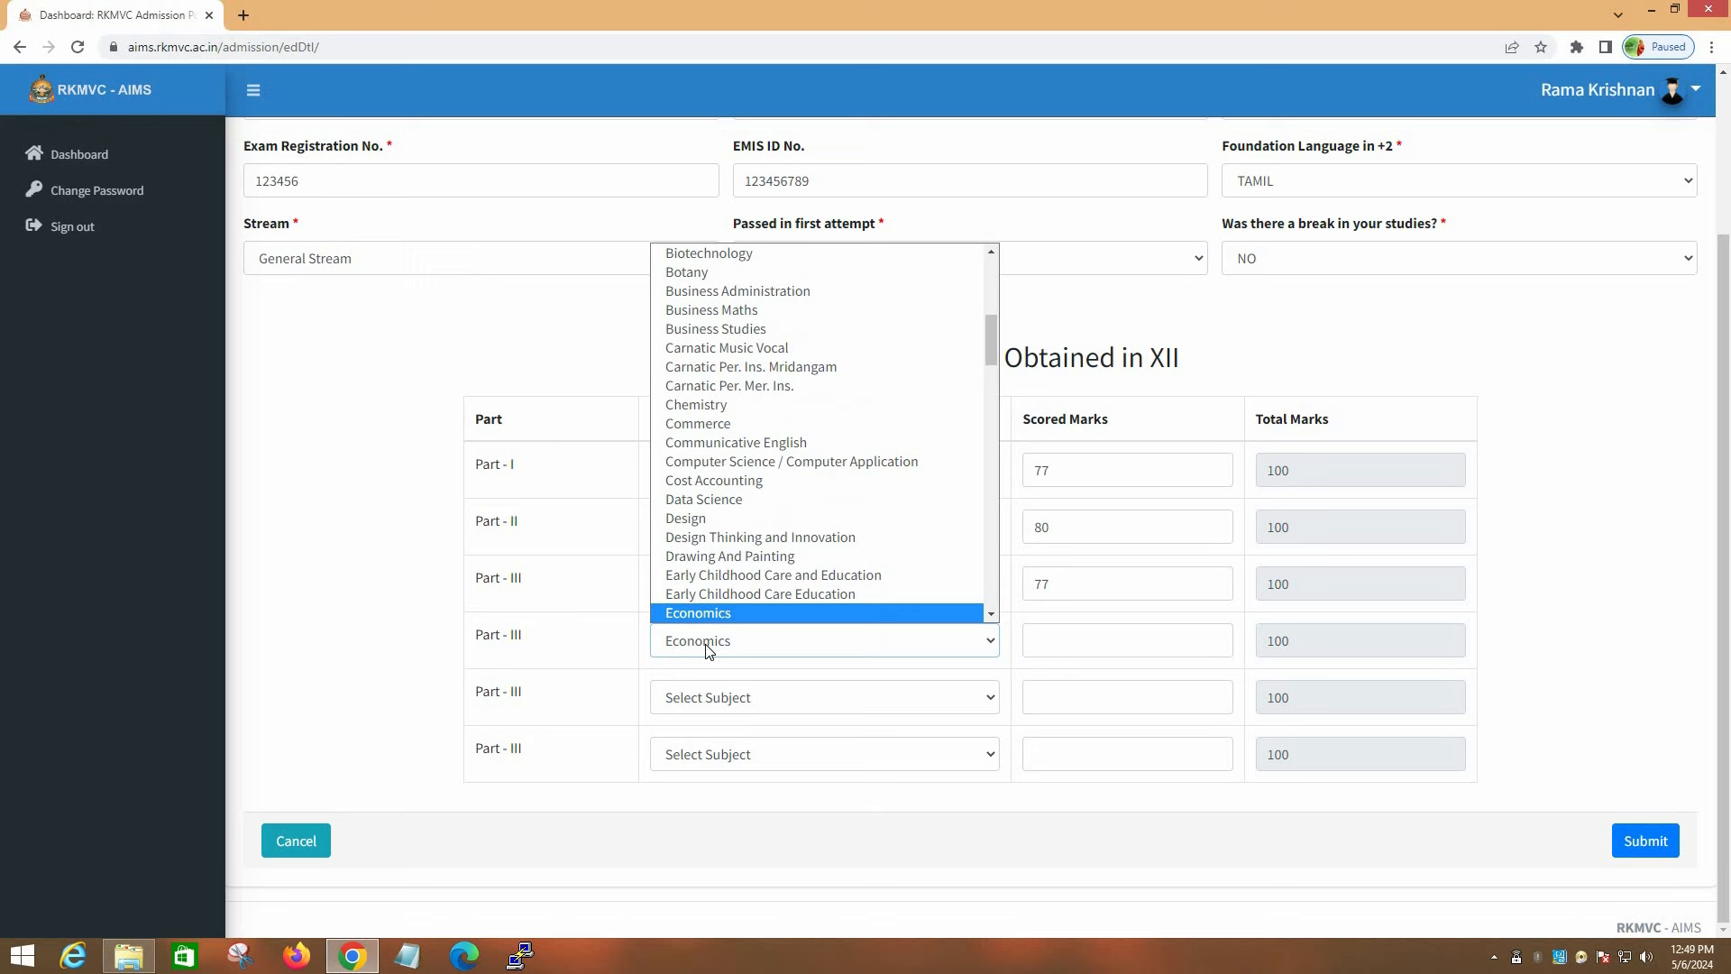
pyautogui.press('Return')
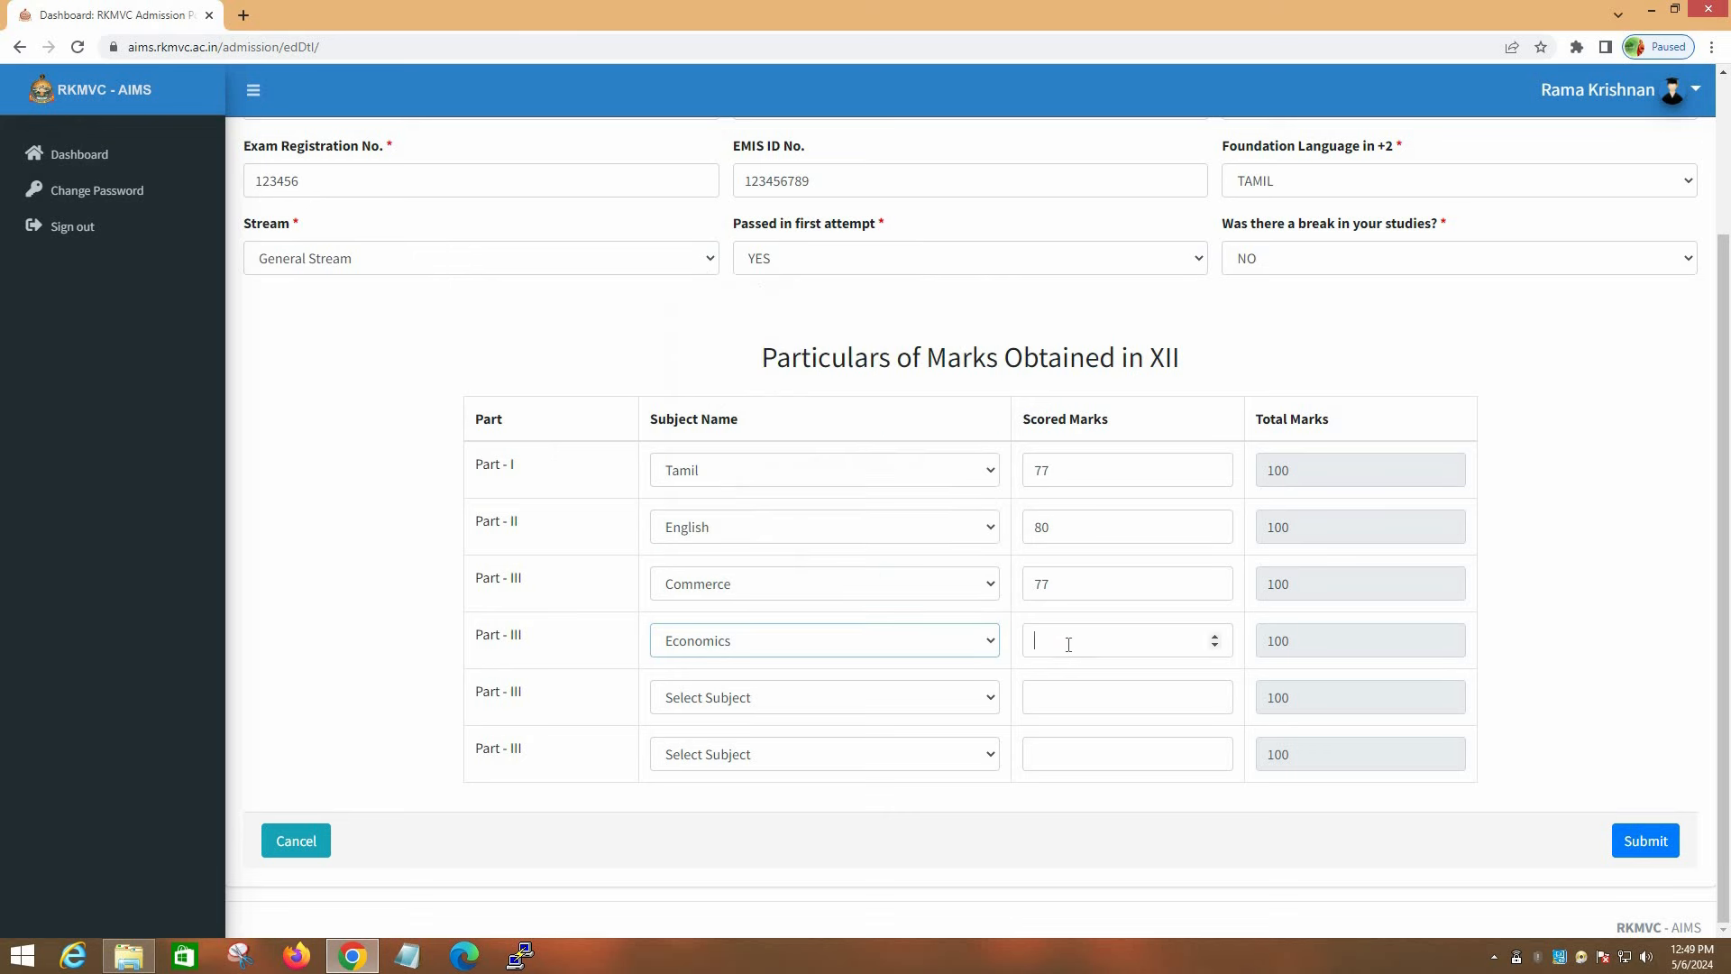
# Enter Economics 79, Accountancy 90 and Business Maths 94 in the XII marks table.
pyautogui.click(1069, 644)
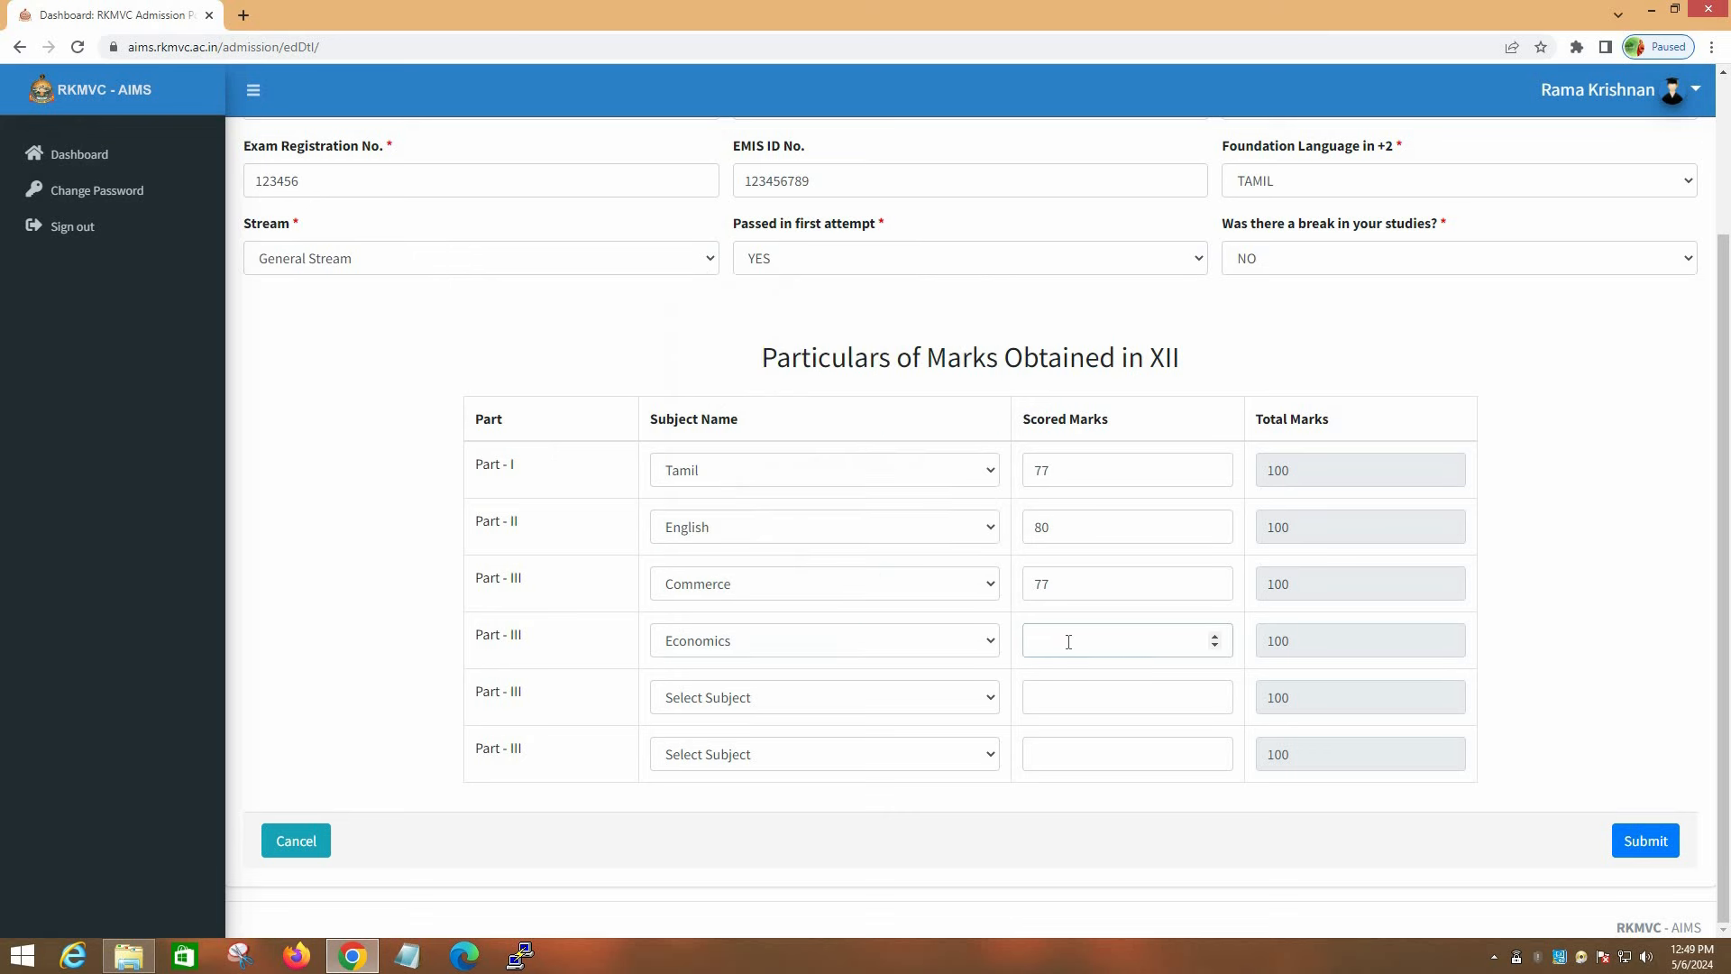
pyautogui.write('79')
pyautogui.click(729, 700)
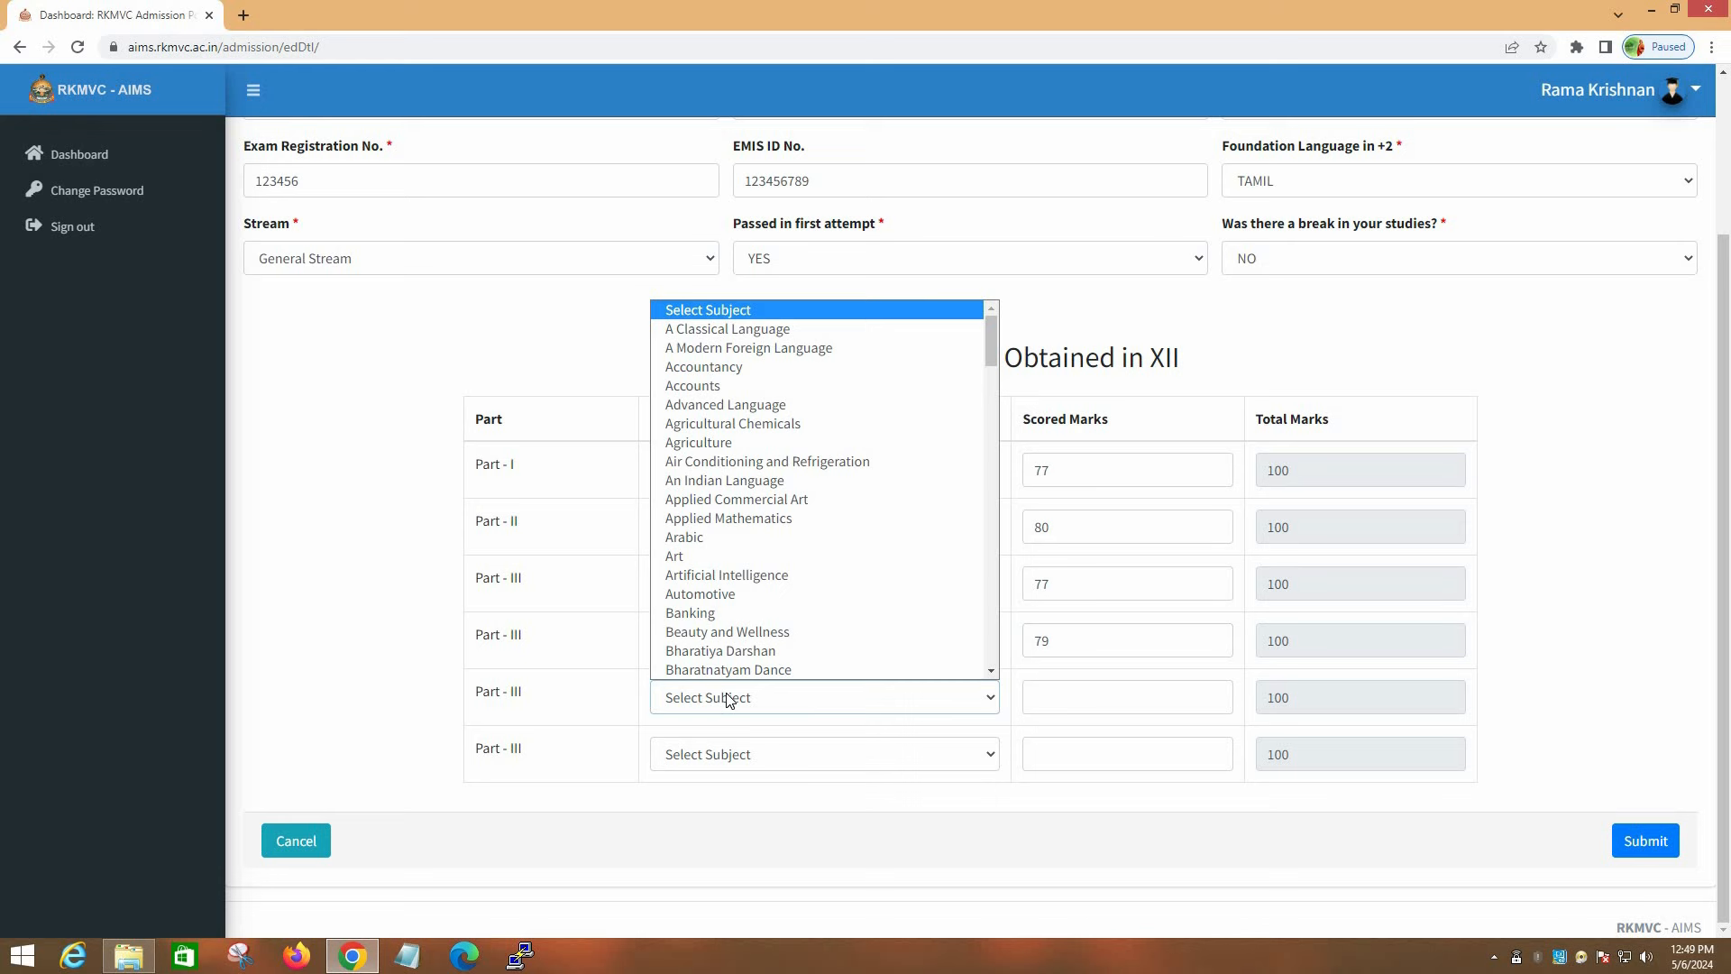
pyautogui.write('ac')
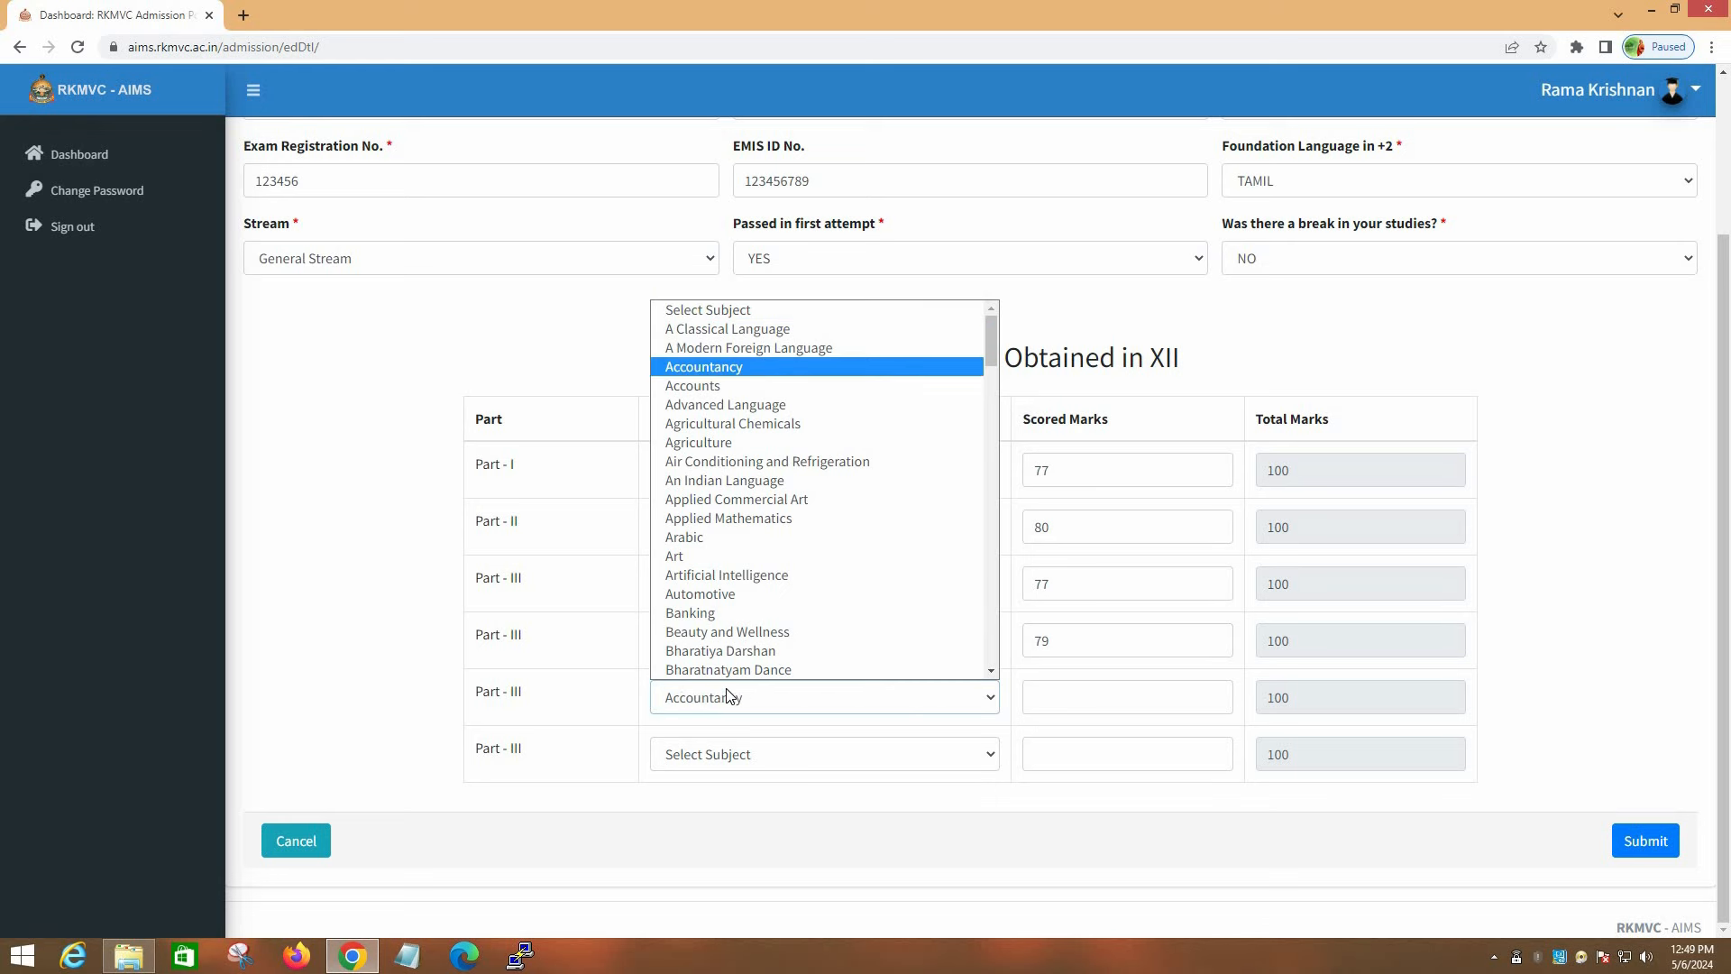
pyautogui.click(720, 366)
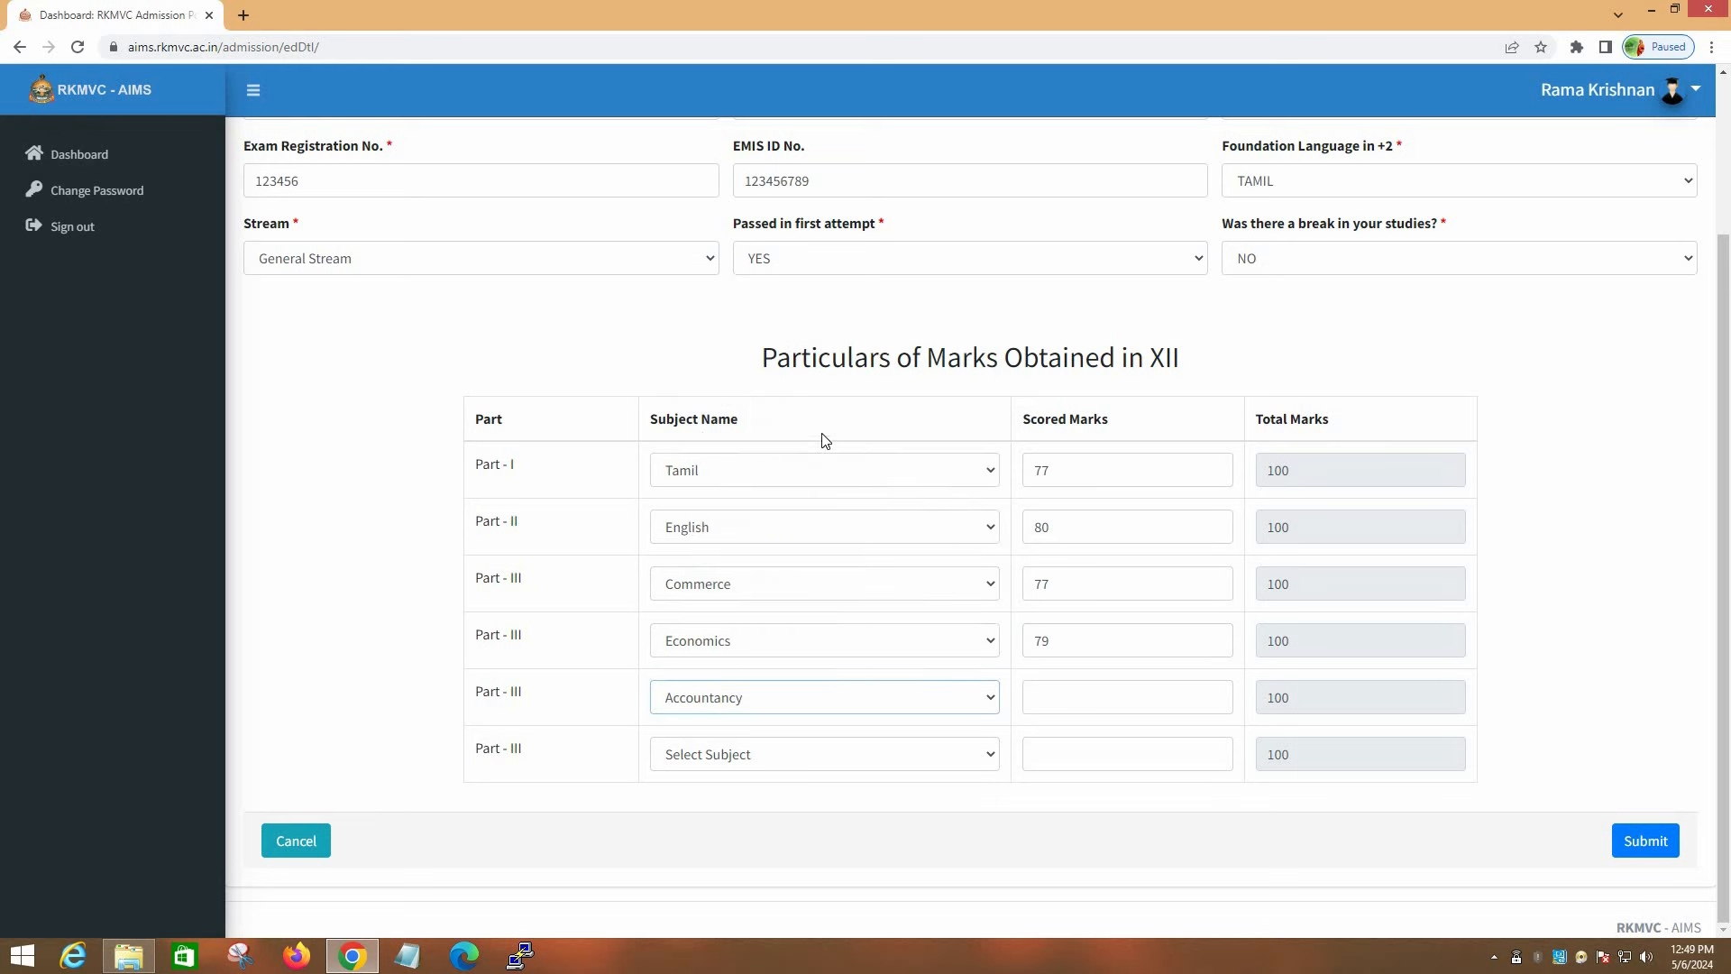
pyautogui.press('Tab')
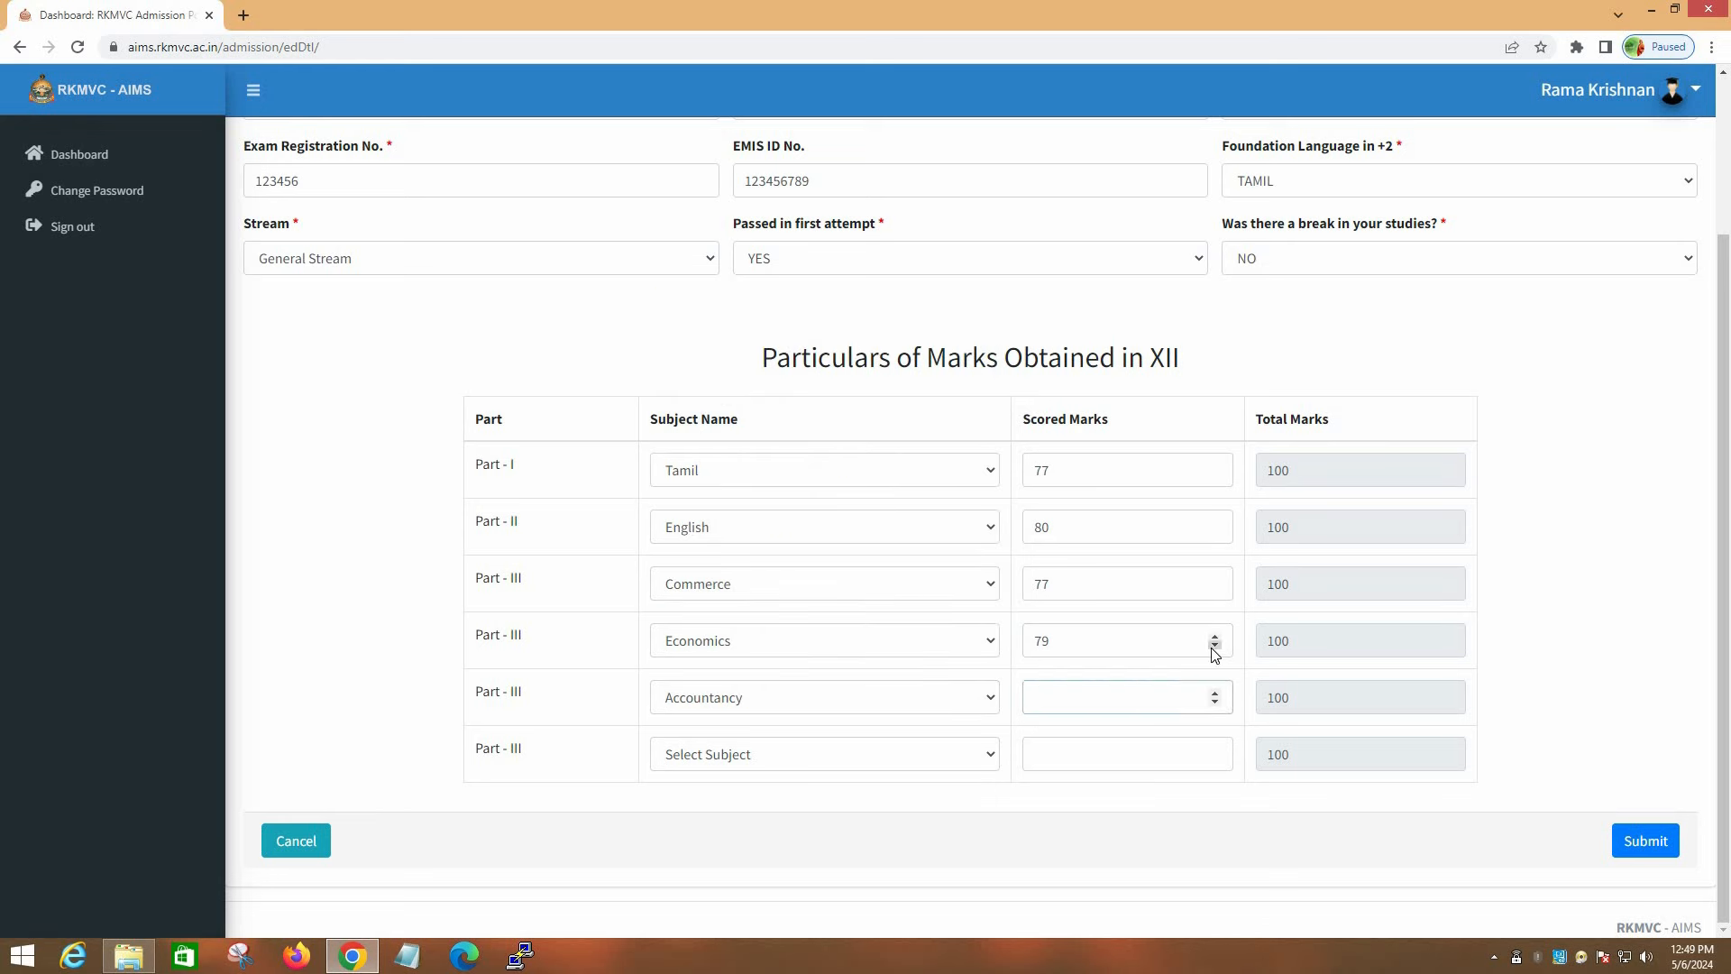
pyautogui.write('90')
pyautogui.click(771, 758)
pyautogui.write('bu')
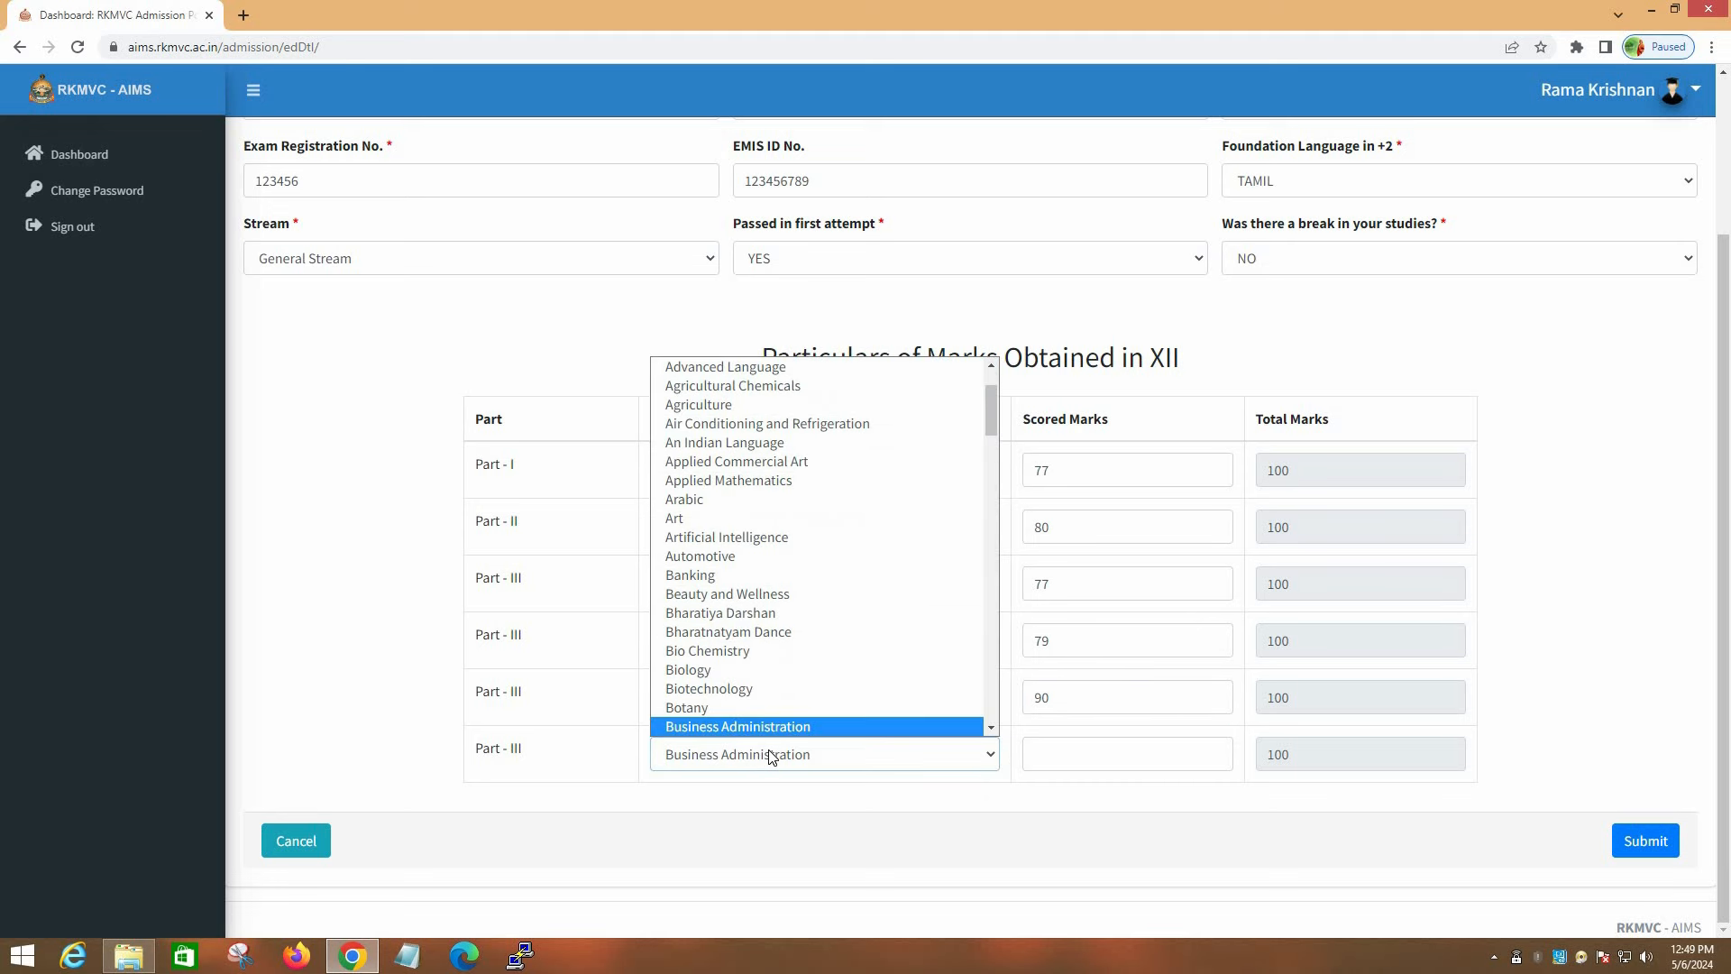
pyautogui.scroll(-2, 787, 722)
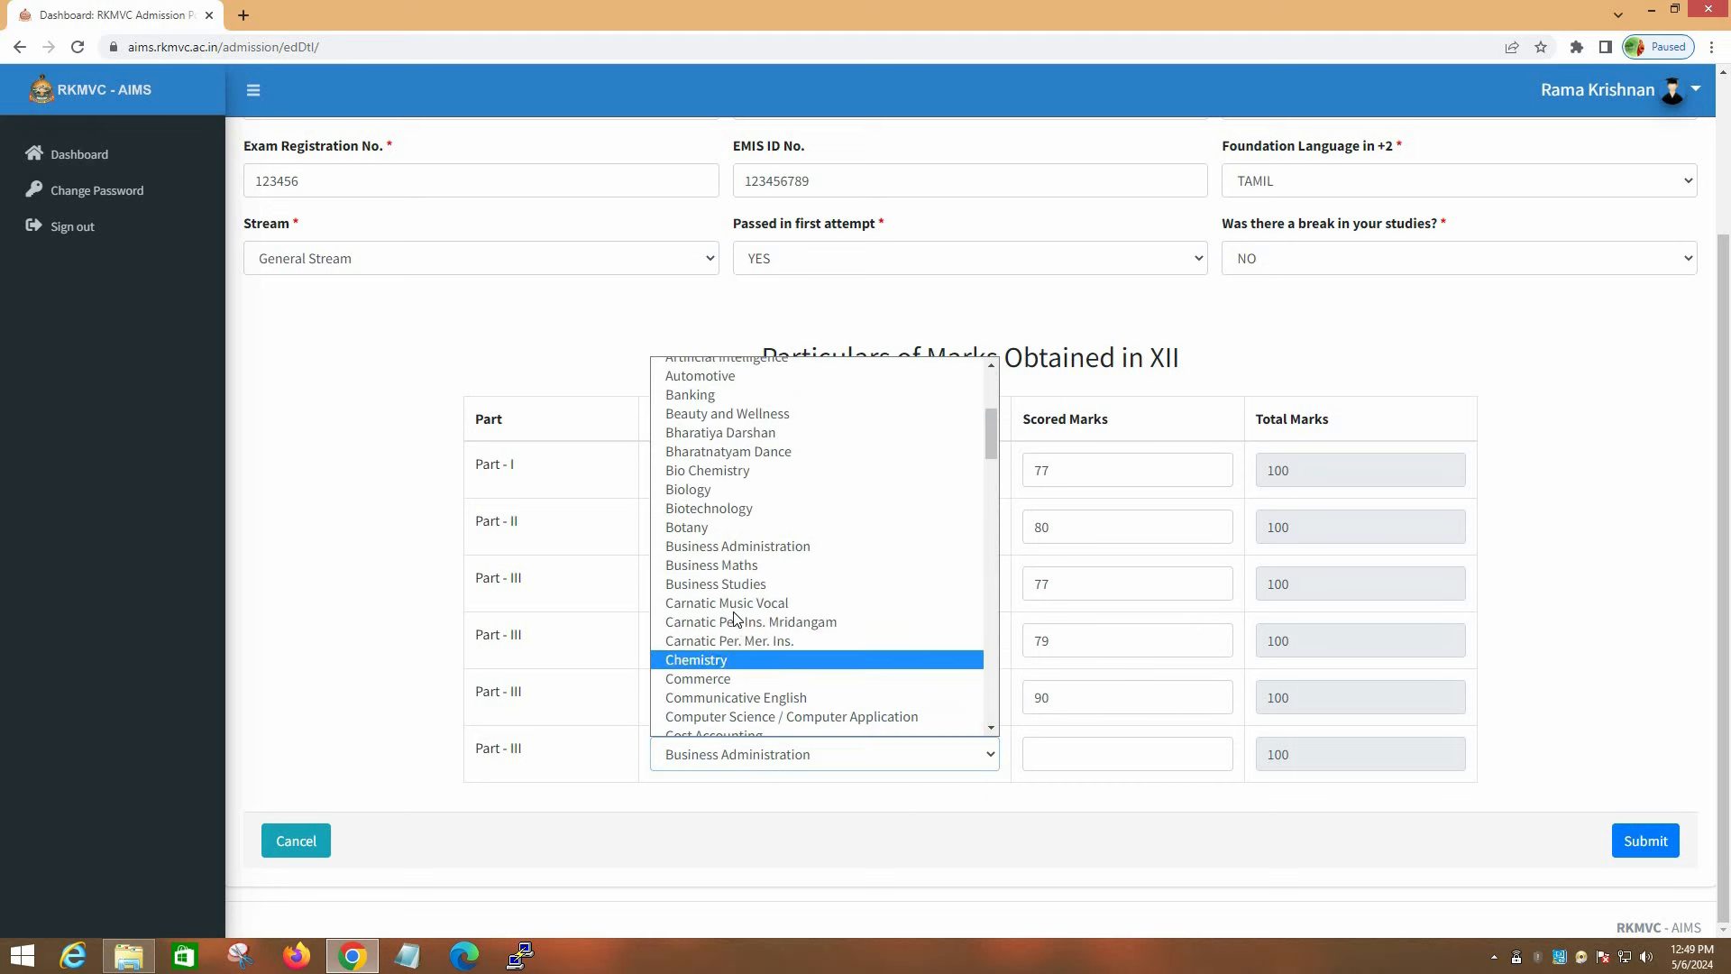
pyautogui.click(734, 564)
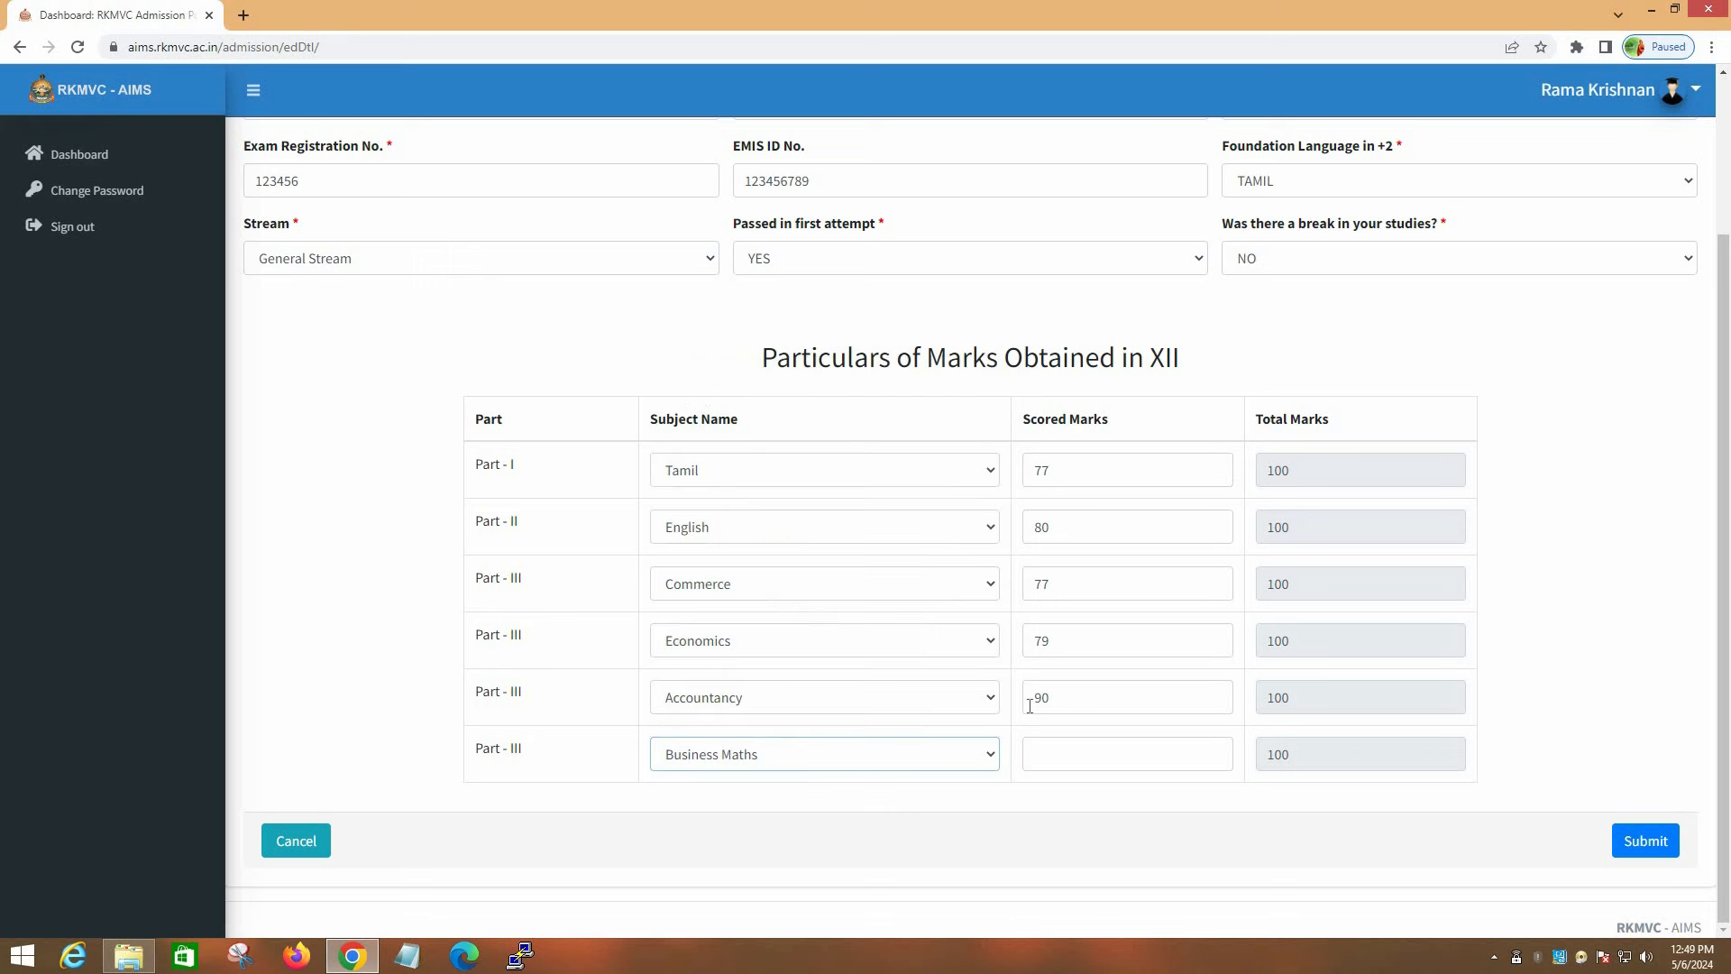
pyautogui.click(1060, 740)
pyautogui.write('94')
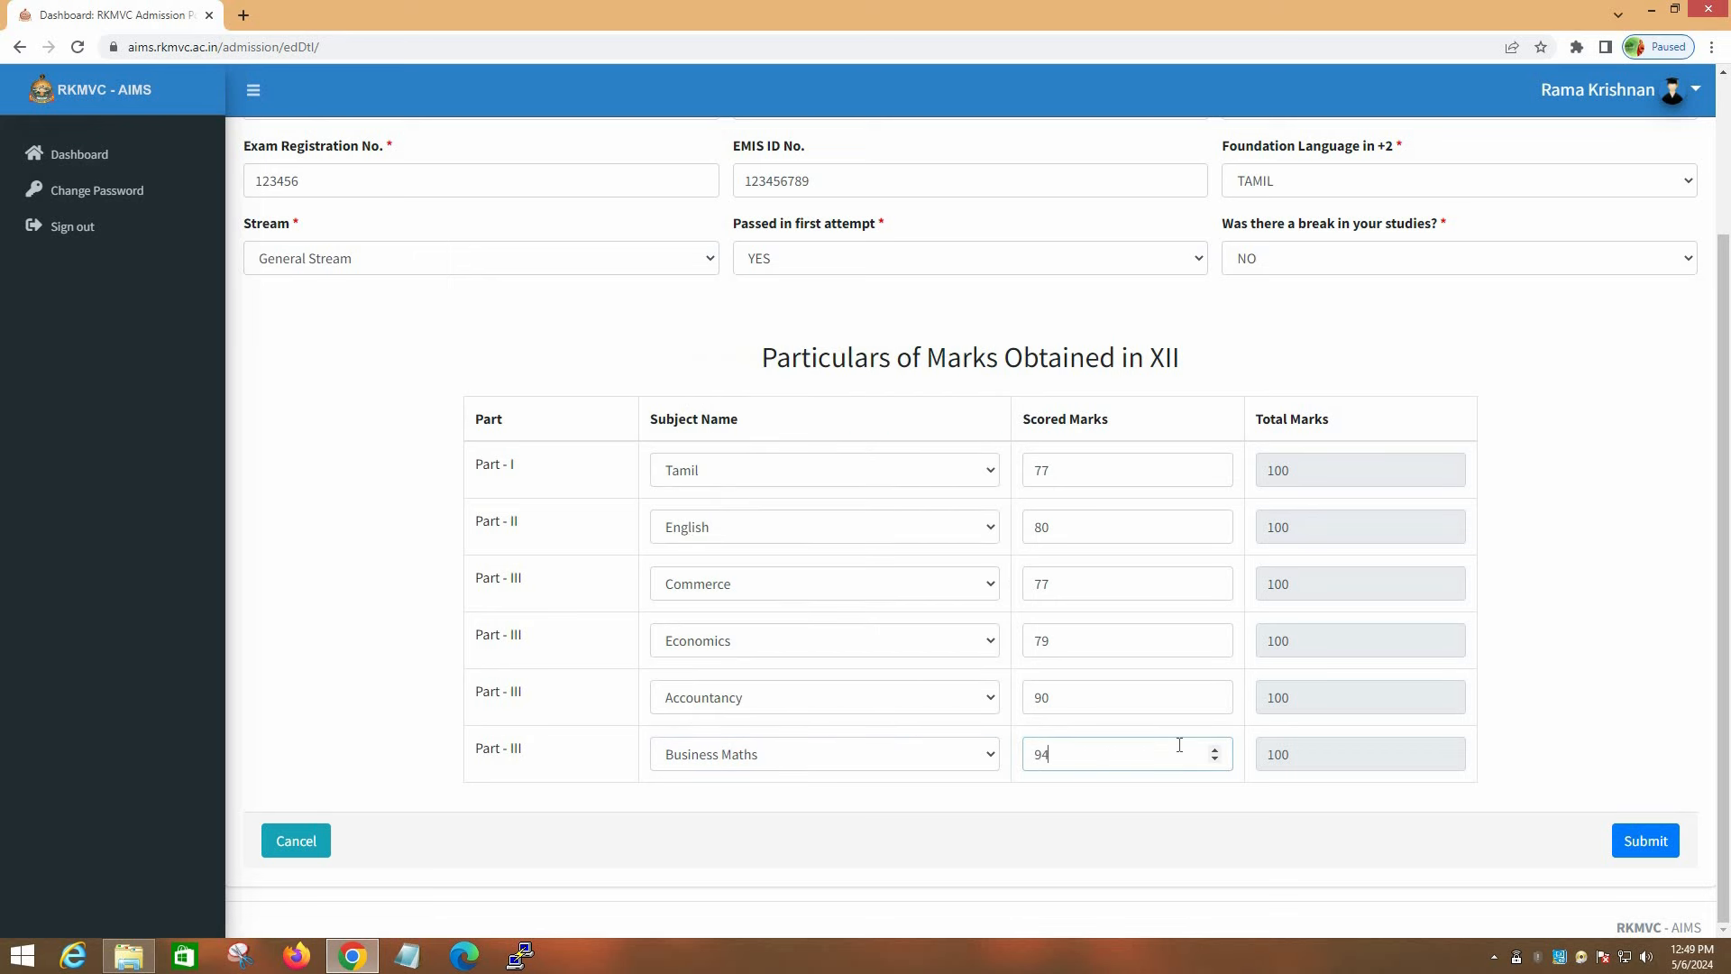
# Keep Tamil as the Part-I subject and submit the education details.
pyautogui.click(801, 485)
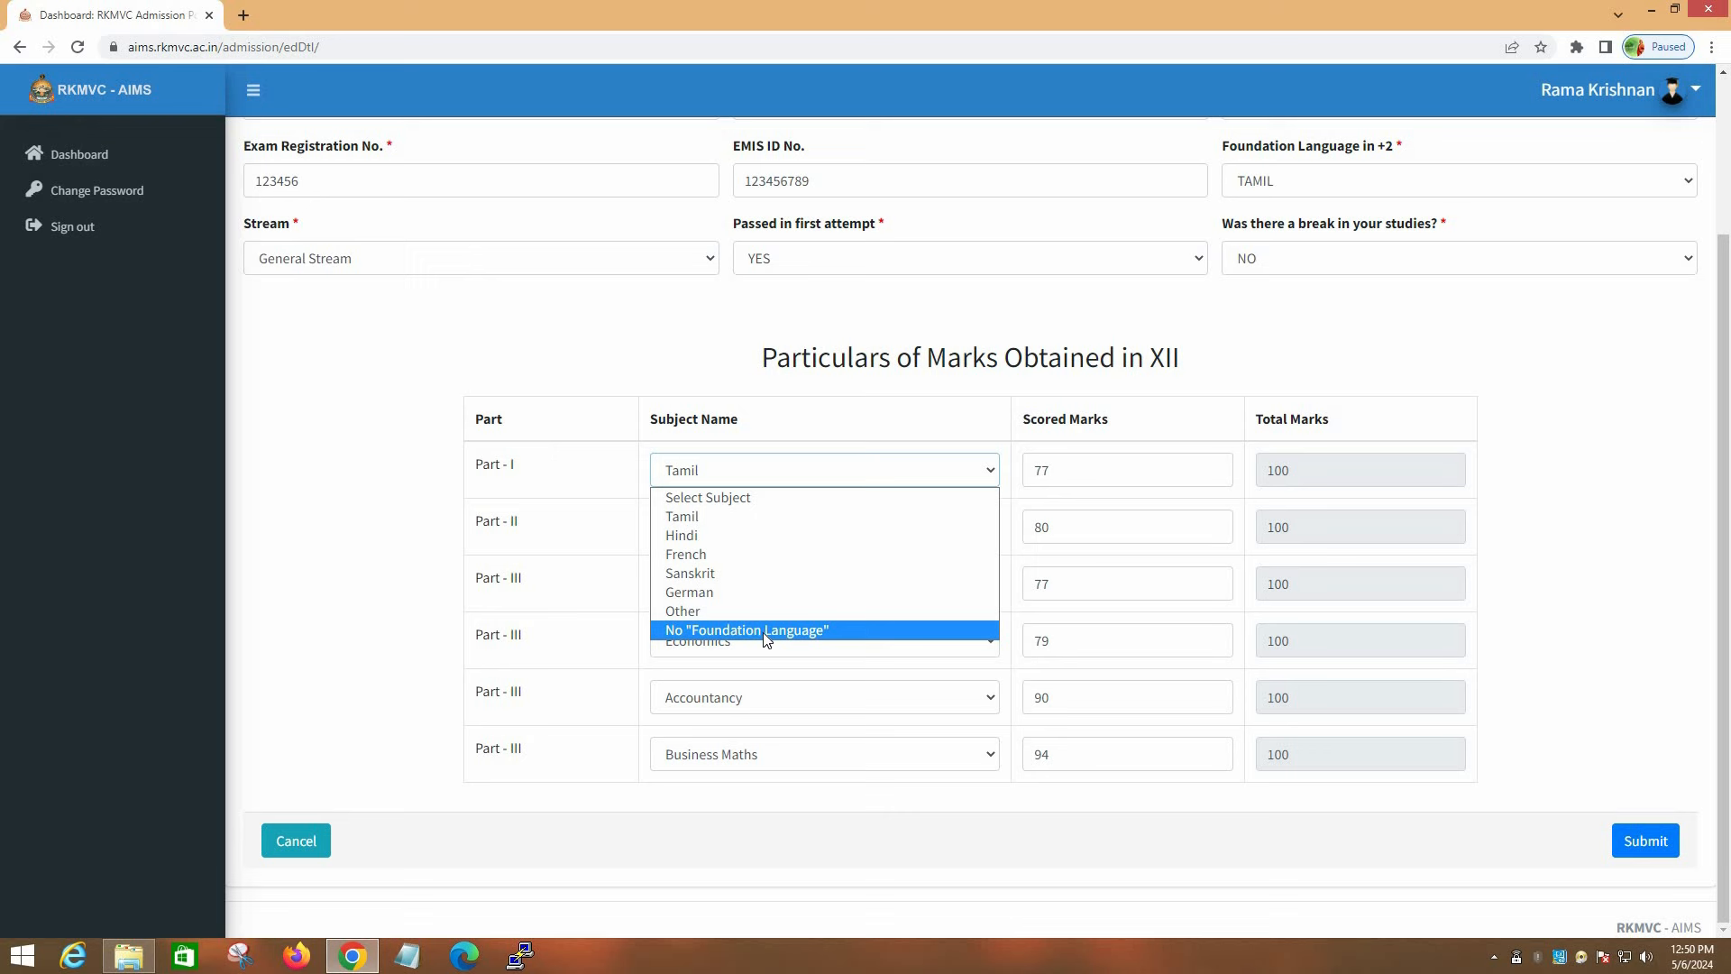
pyautogui.click(787, 626)
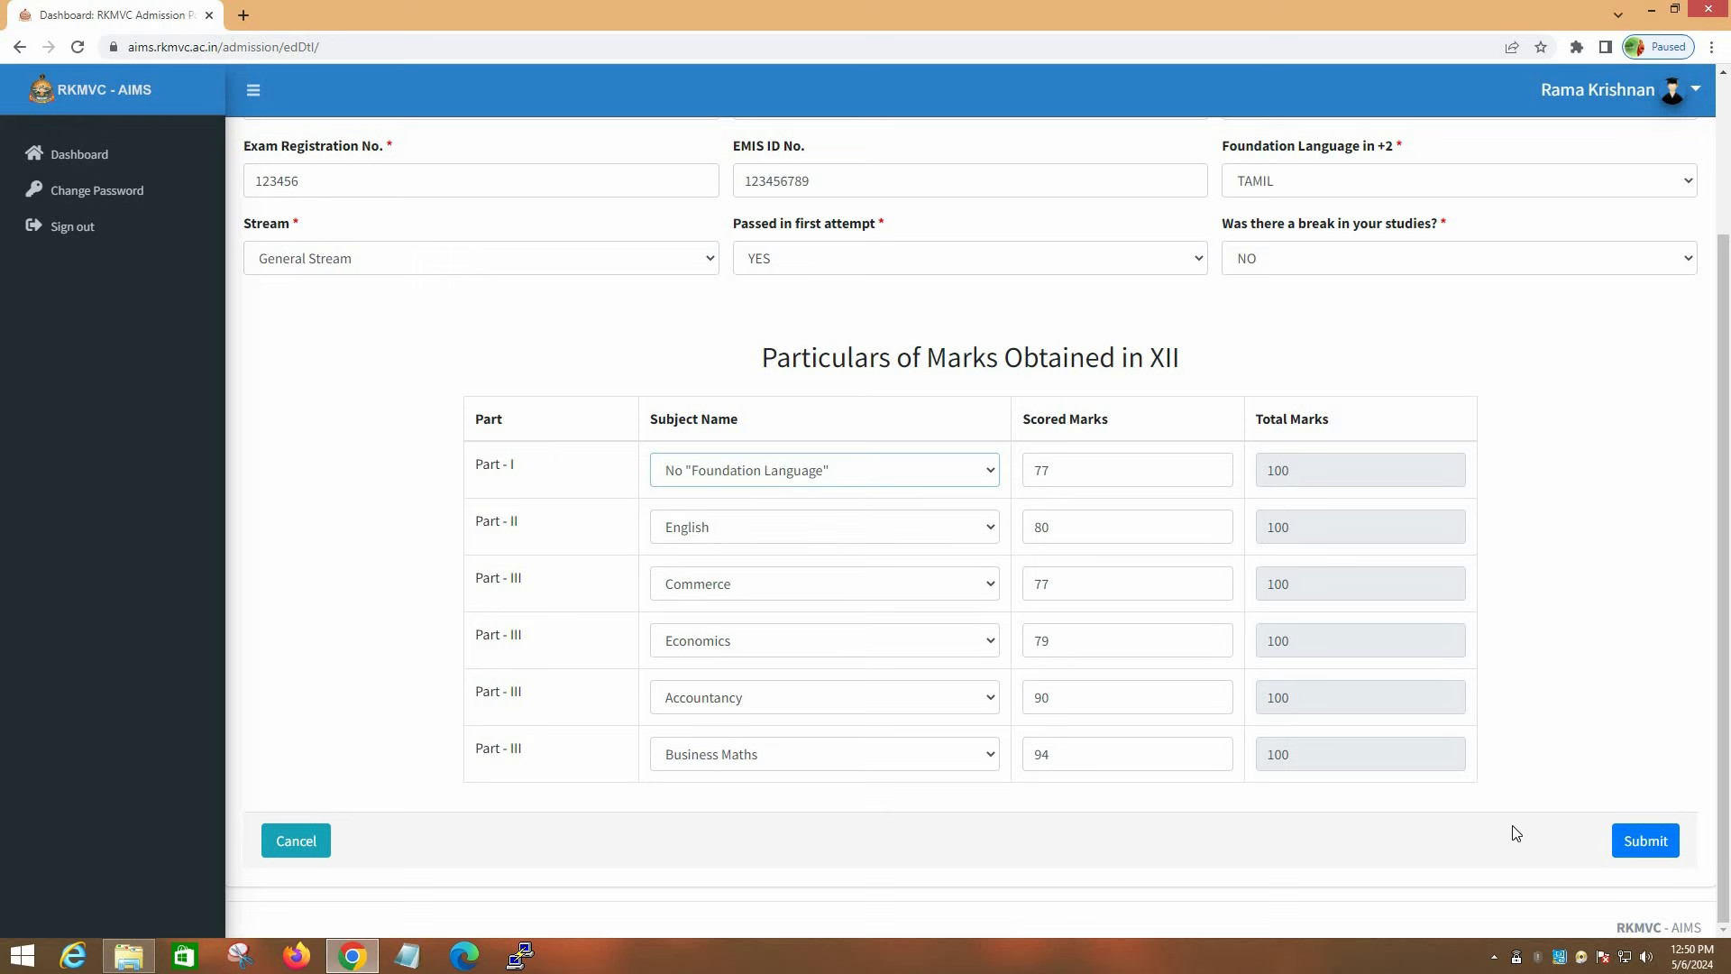
pyautogui.click(743, 475)
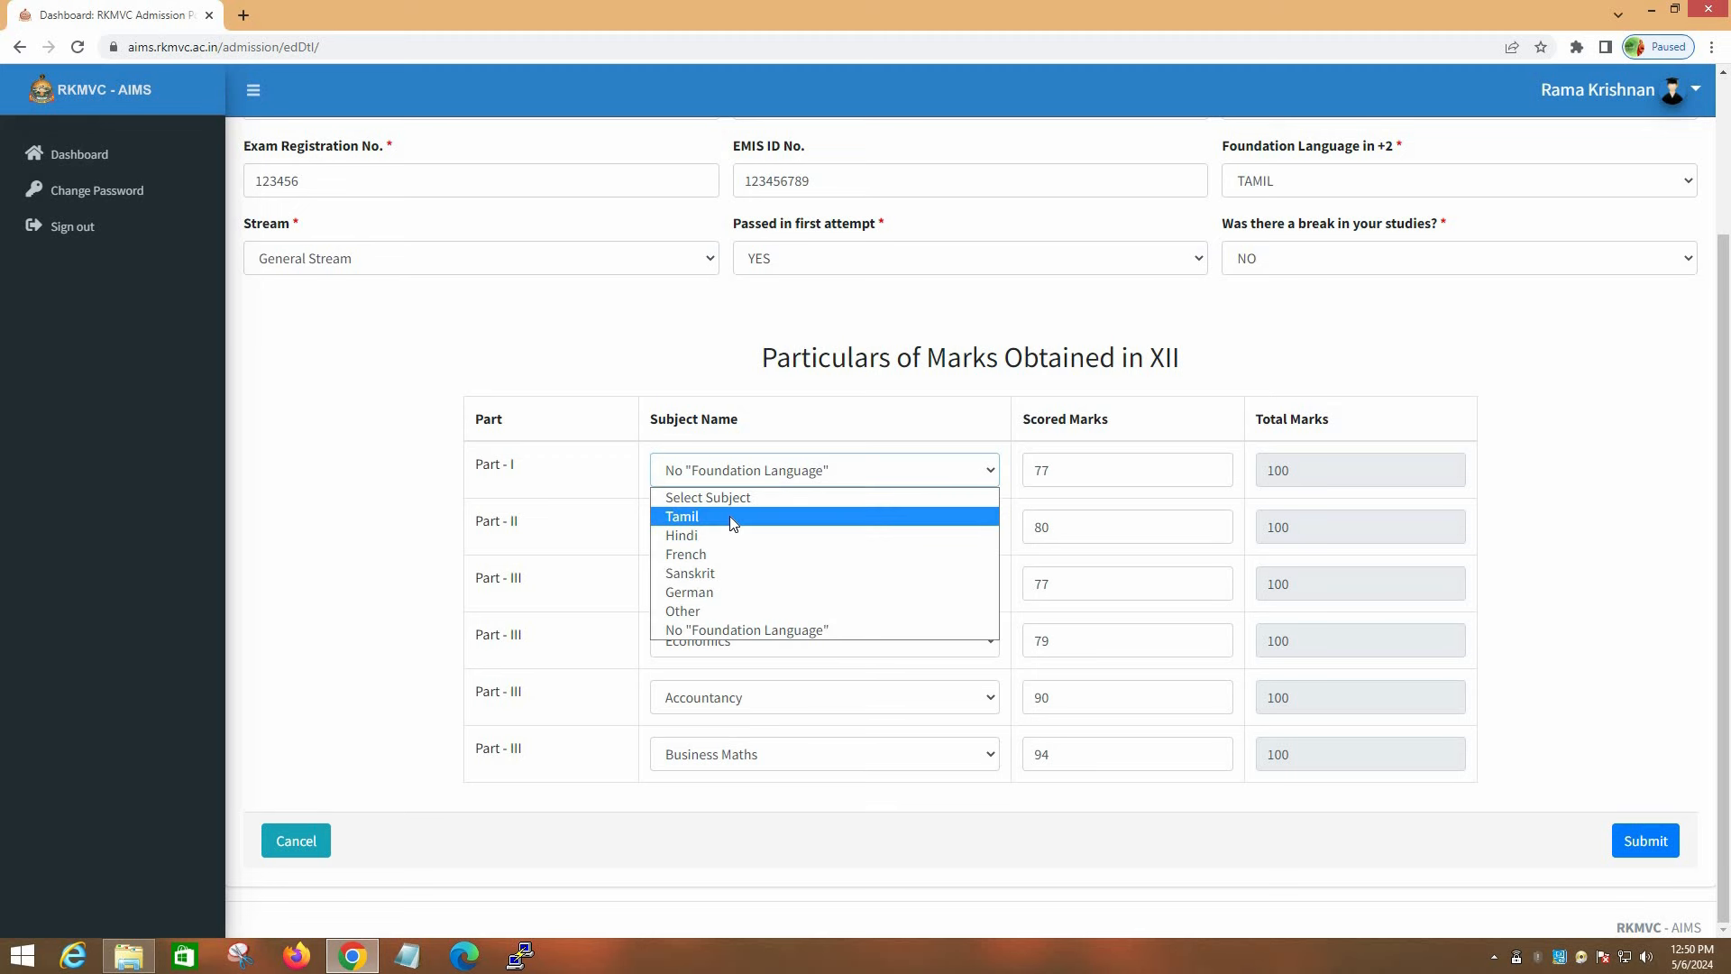
pyautogui.click(729, 516)
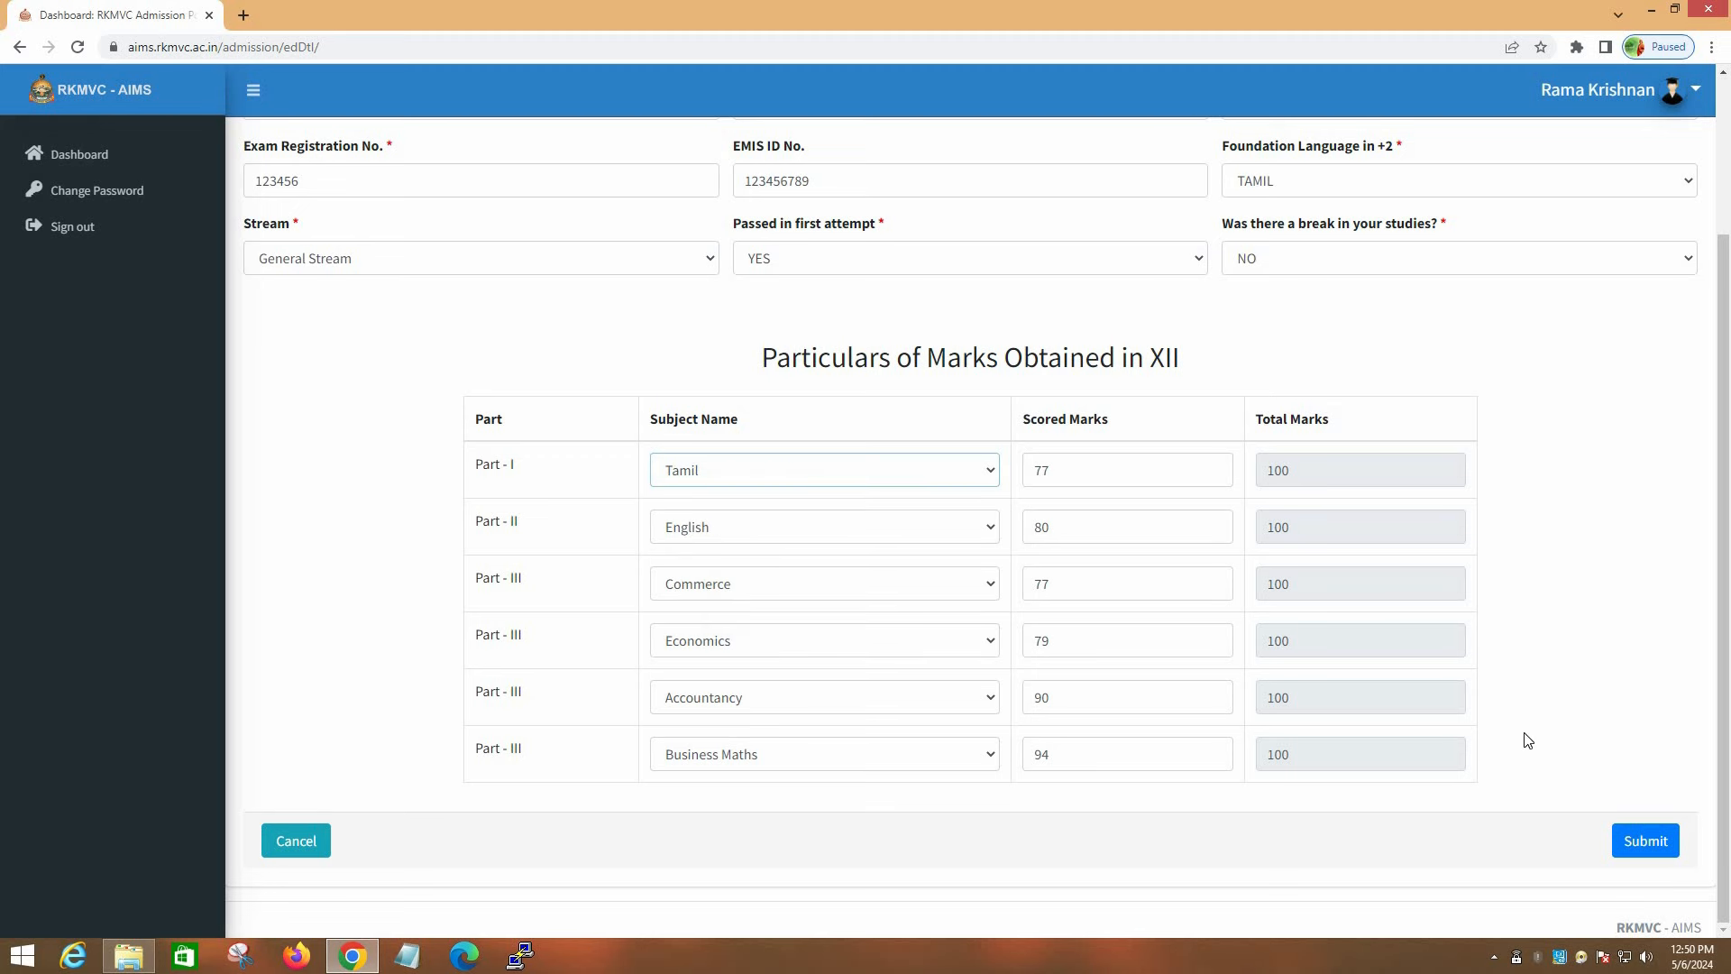
pyautogui.click(1645, 842)
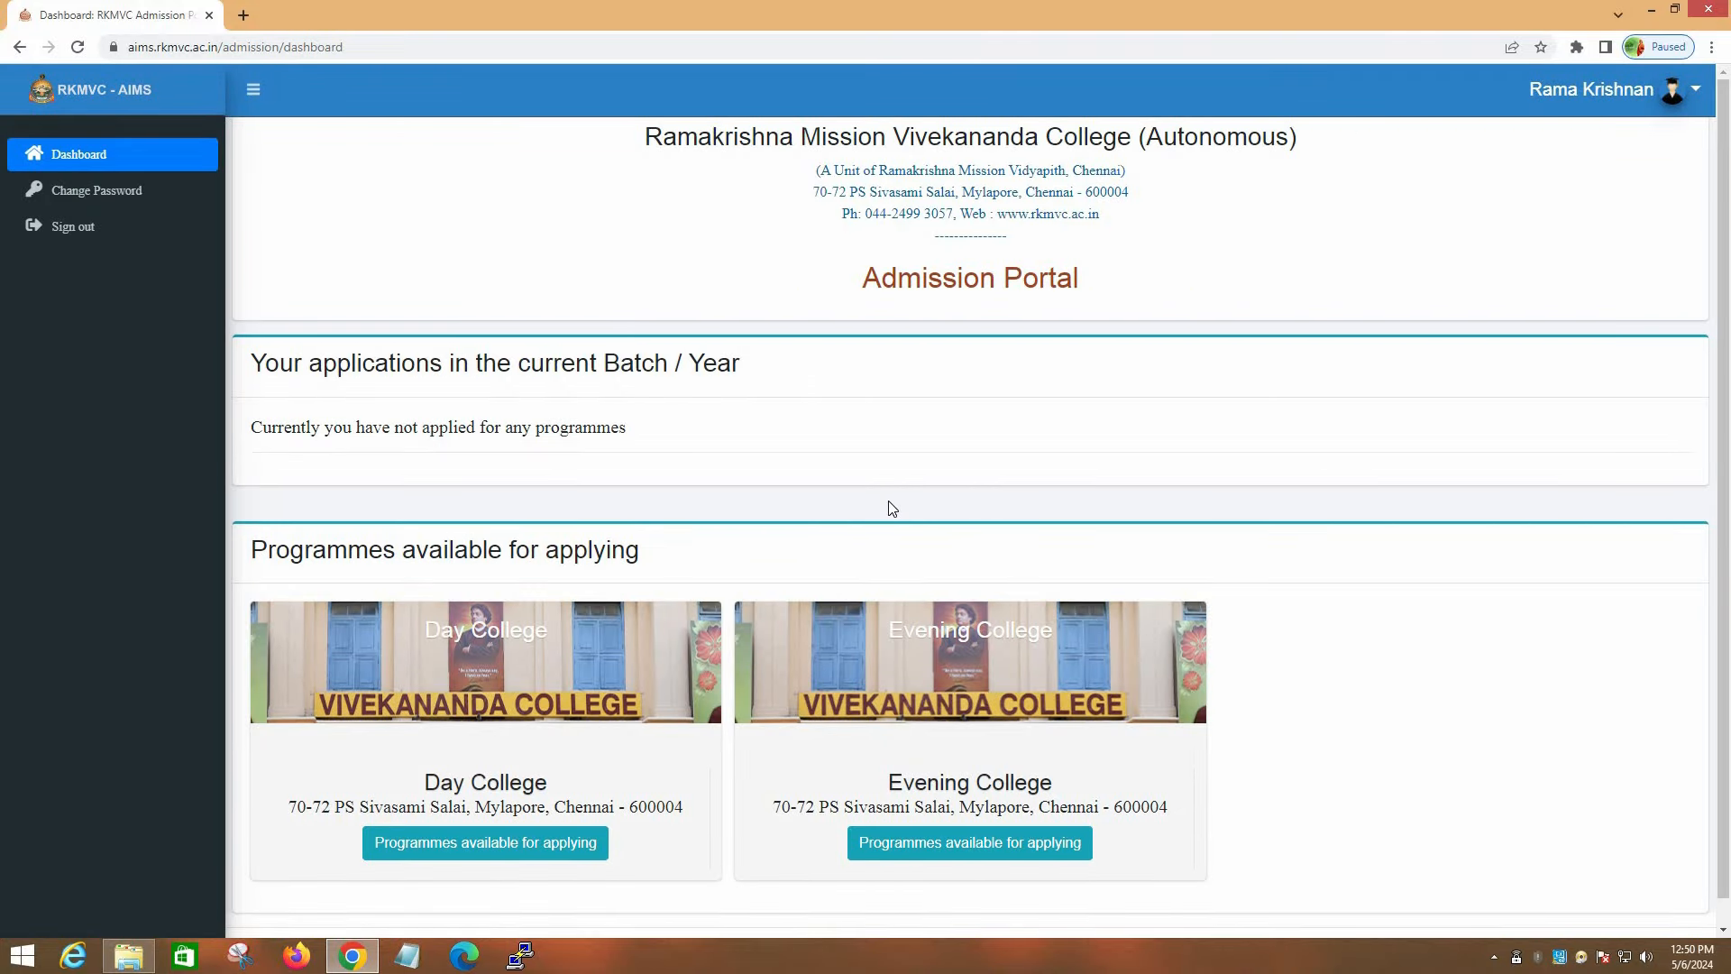
# Browse the Day College programmes and apply for B.A.PHILOSOPHY, opening its ₹50 application form.
pyautogui.scroll(-1, 891, 508)
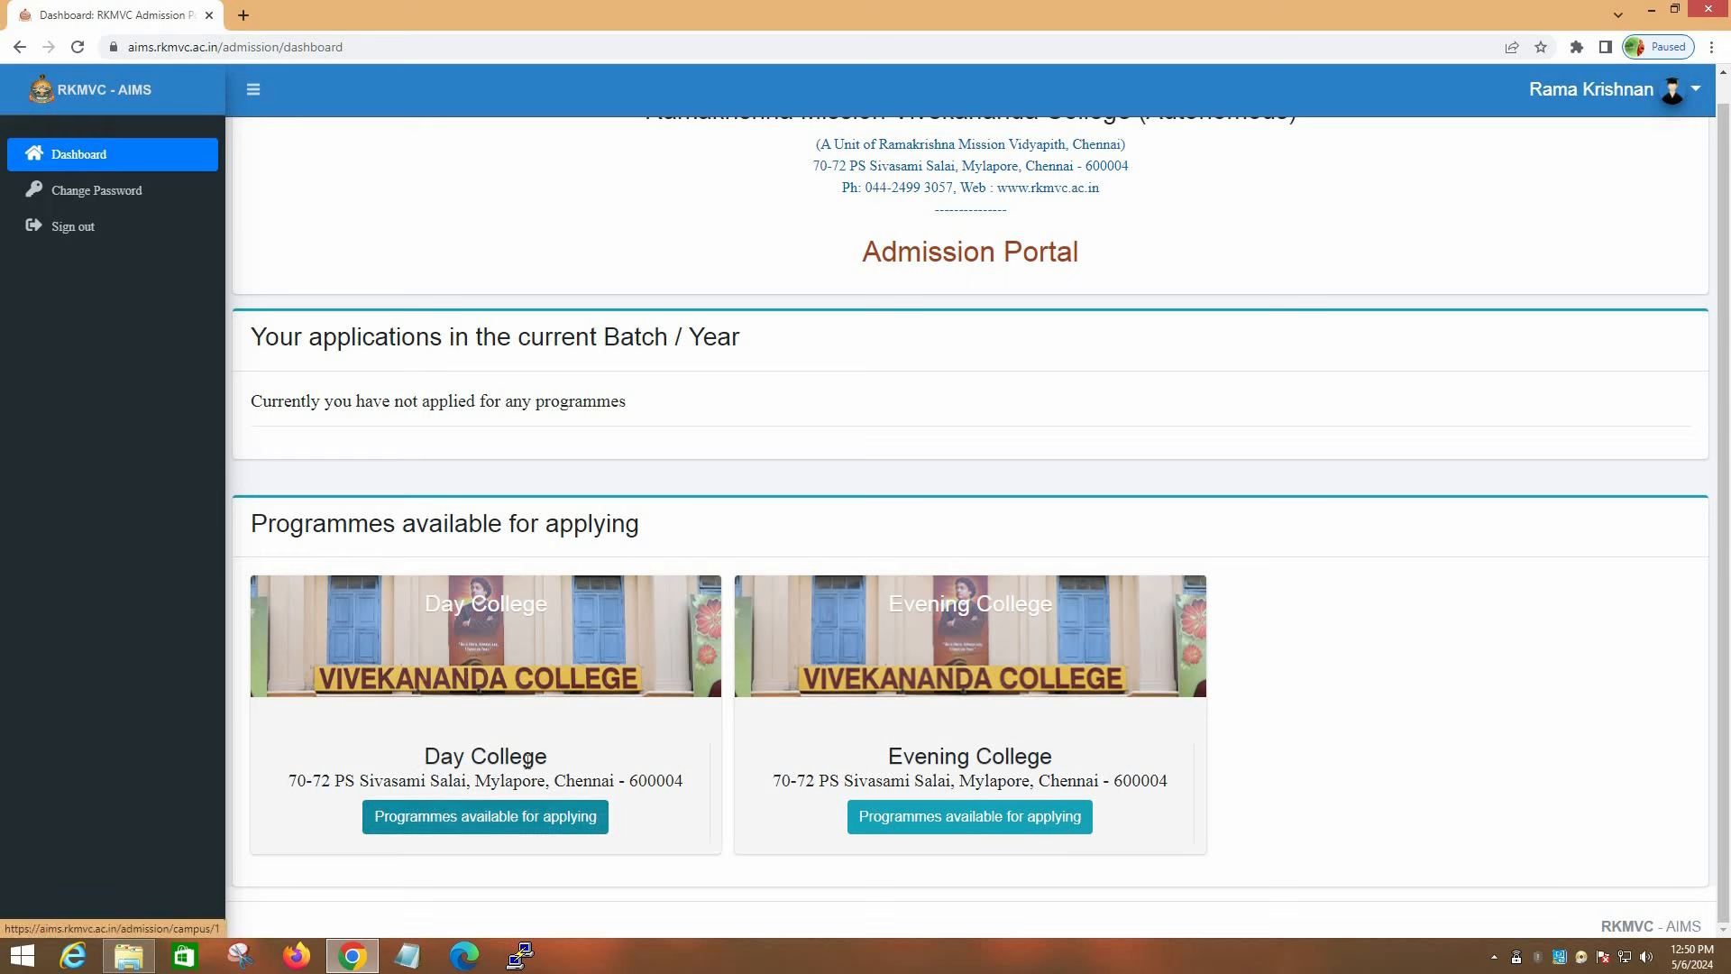
pyautogui.click(510, 824)
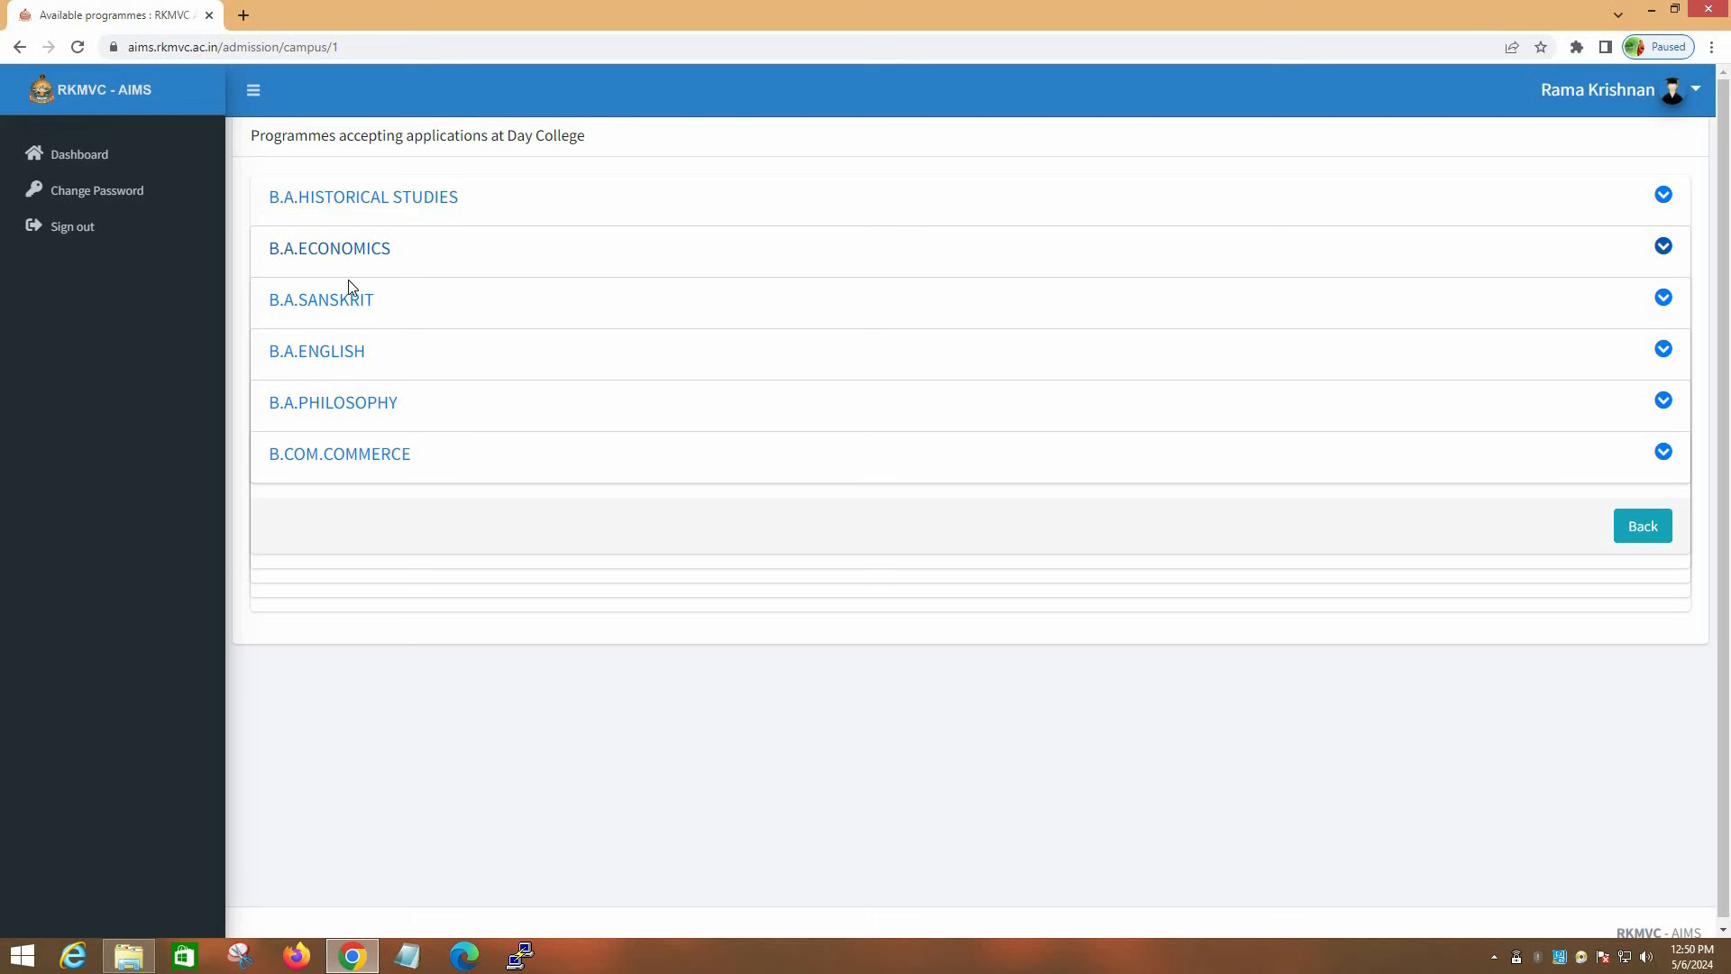
pyautogui.doubleClick(340, 305)
pyautogui.doubleClick(352, 398)
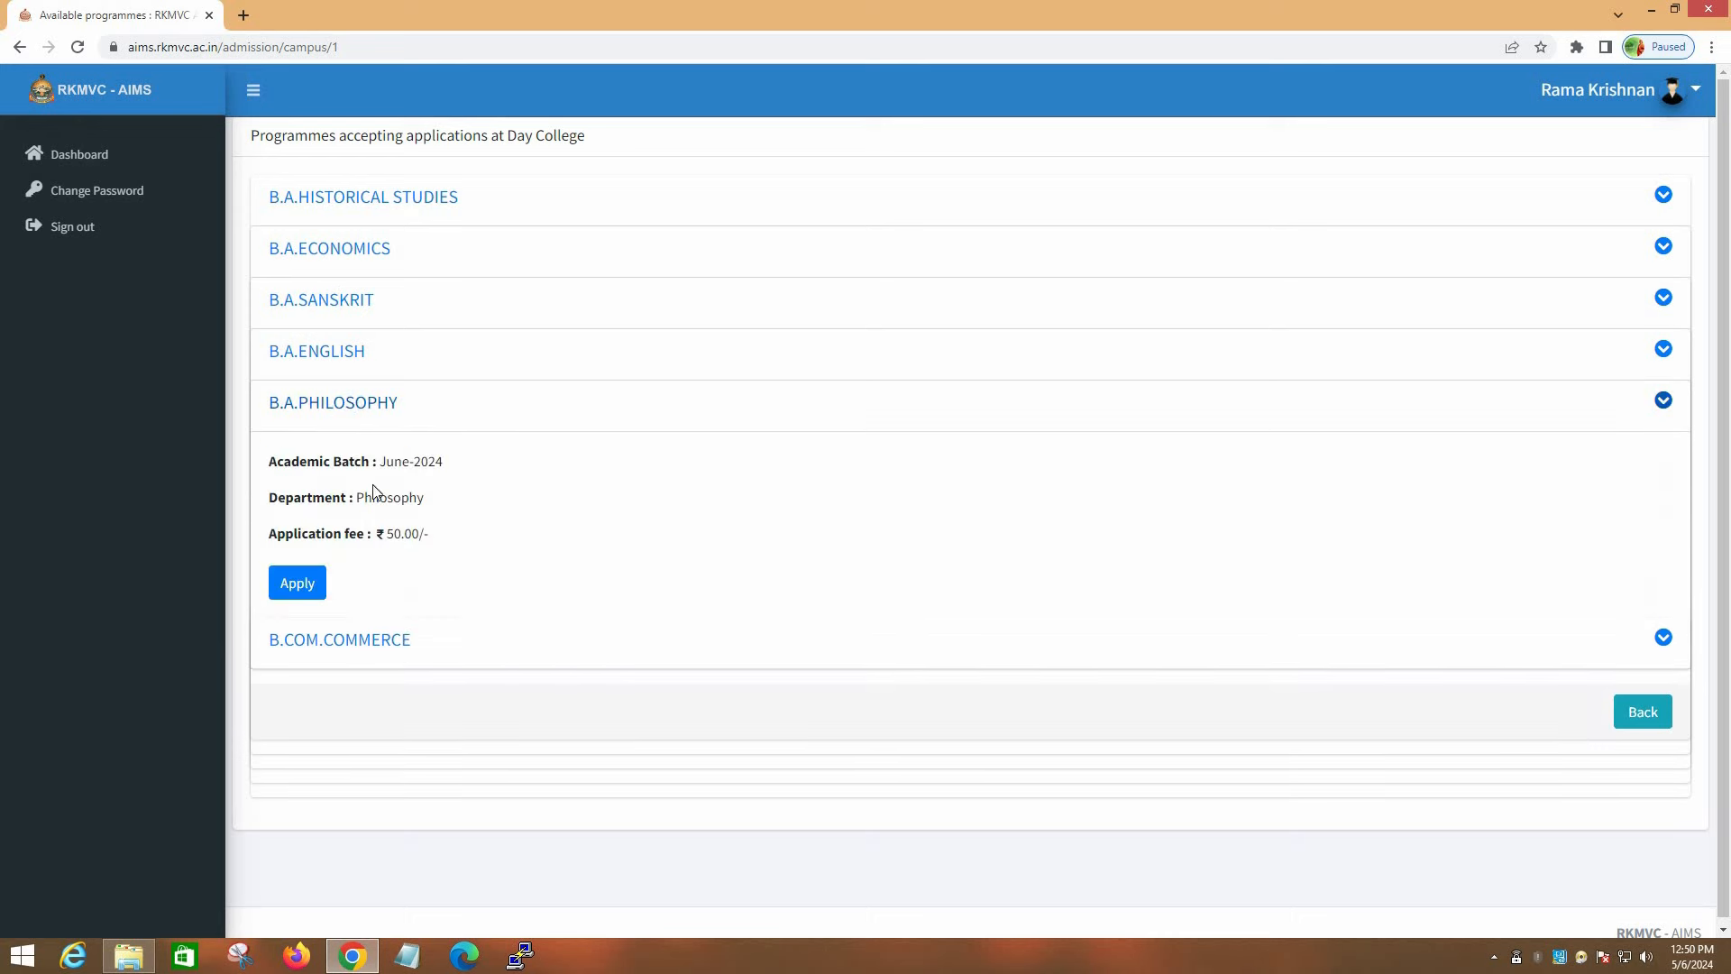
pyautogui.click(382, 462)
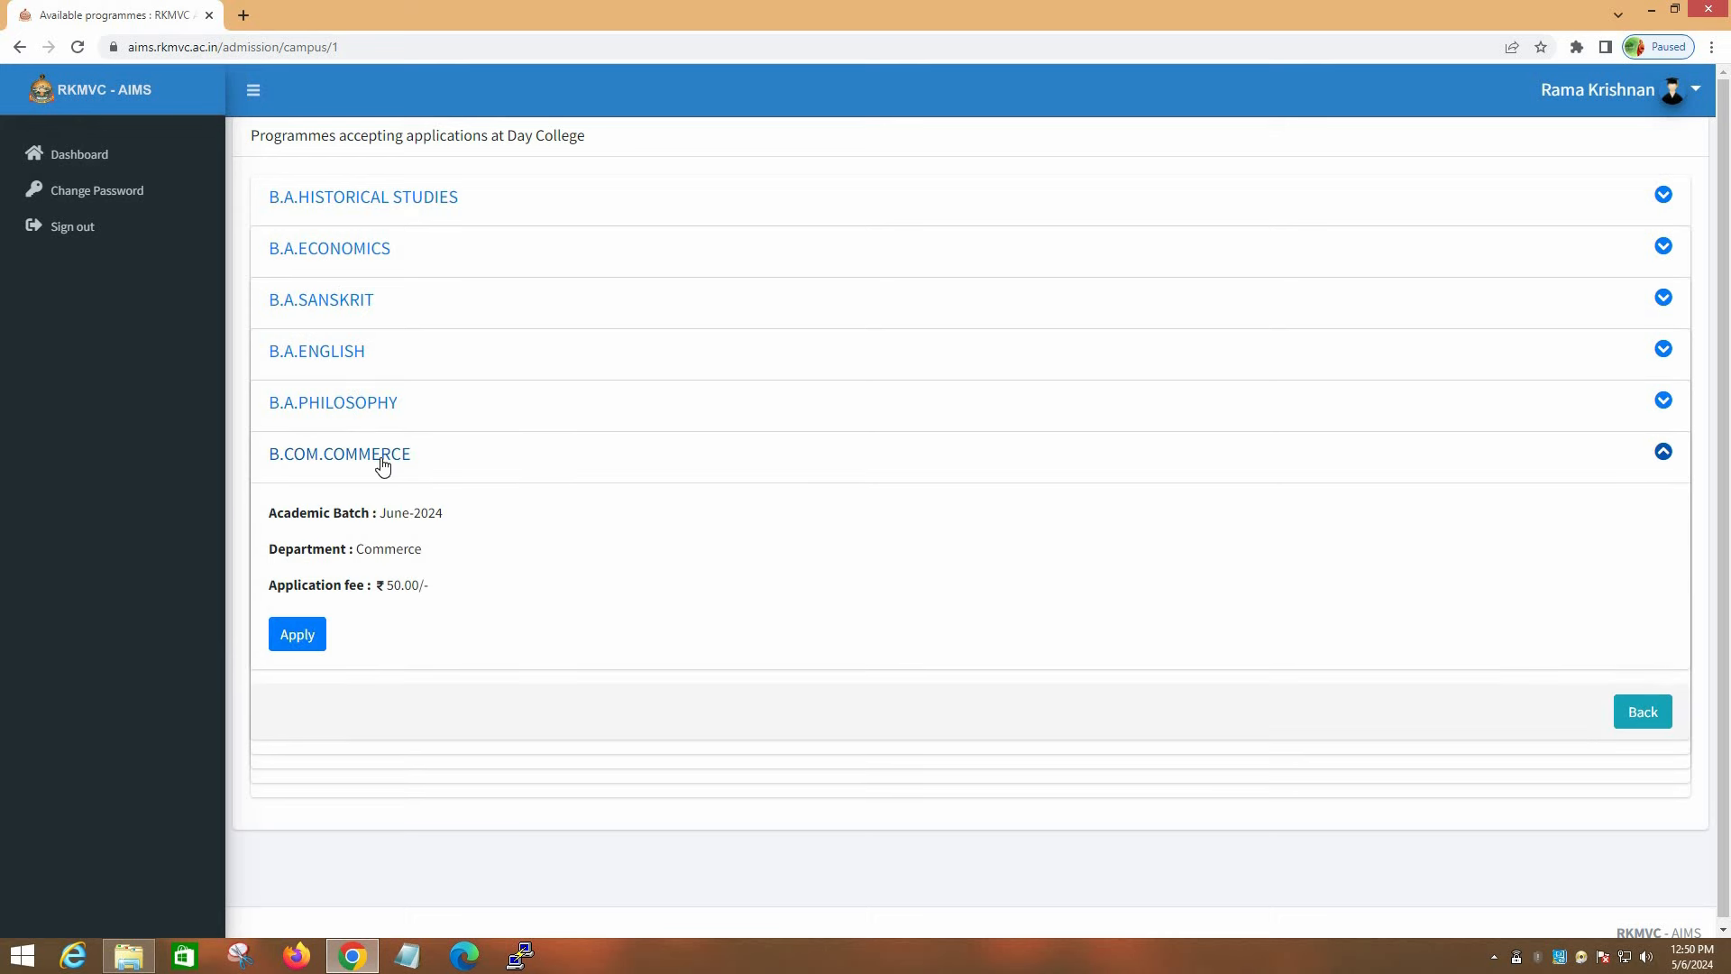
pyautogui.click(383, 462)
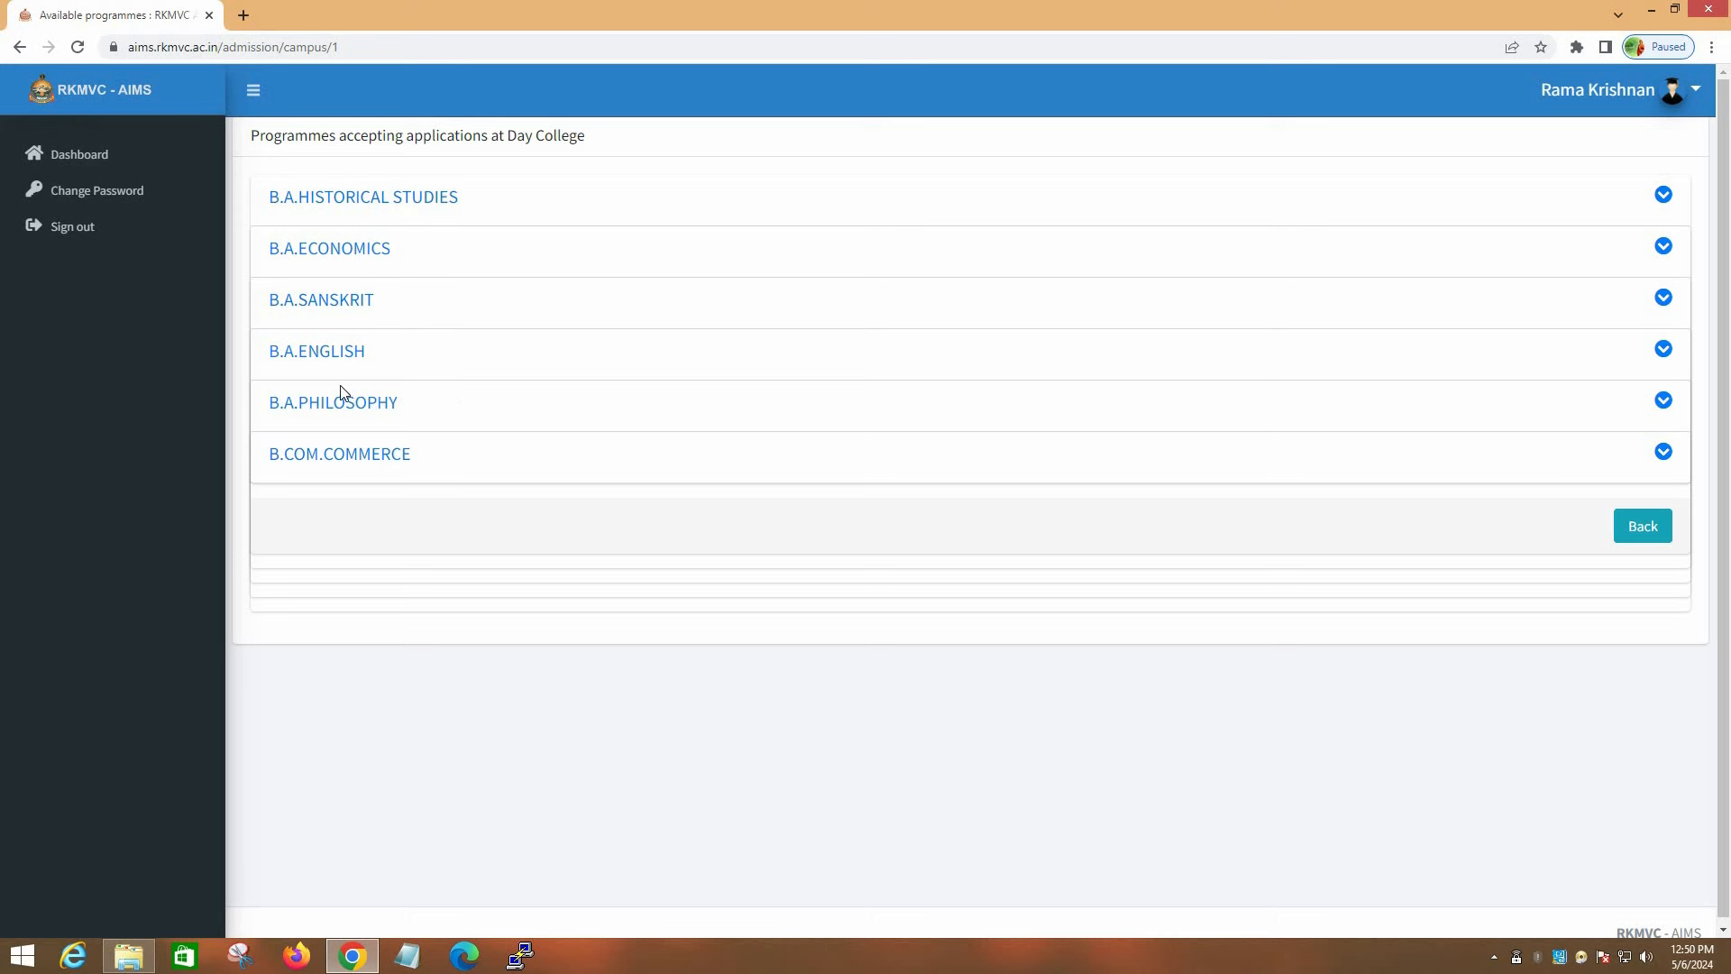
pyautogui.click(342, 415)
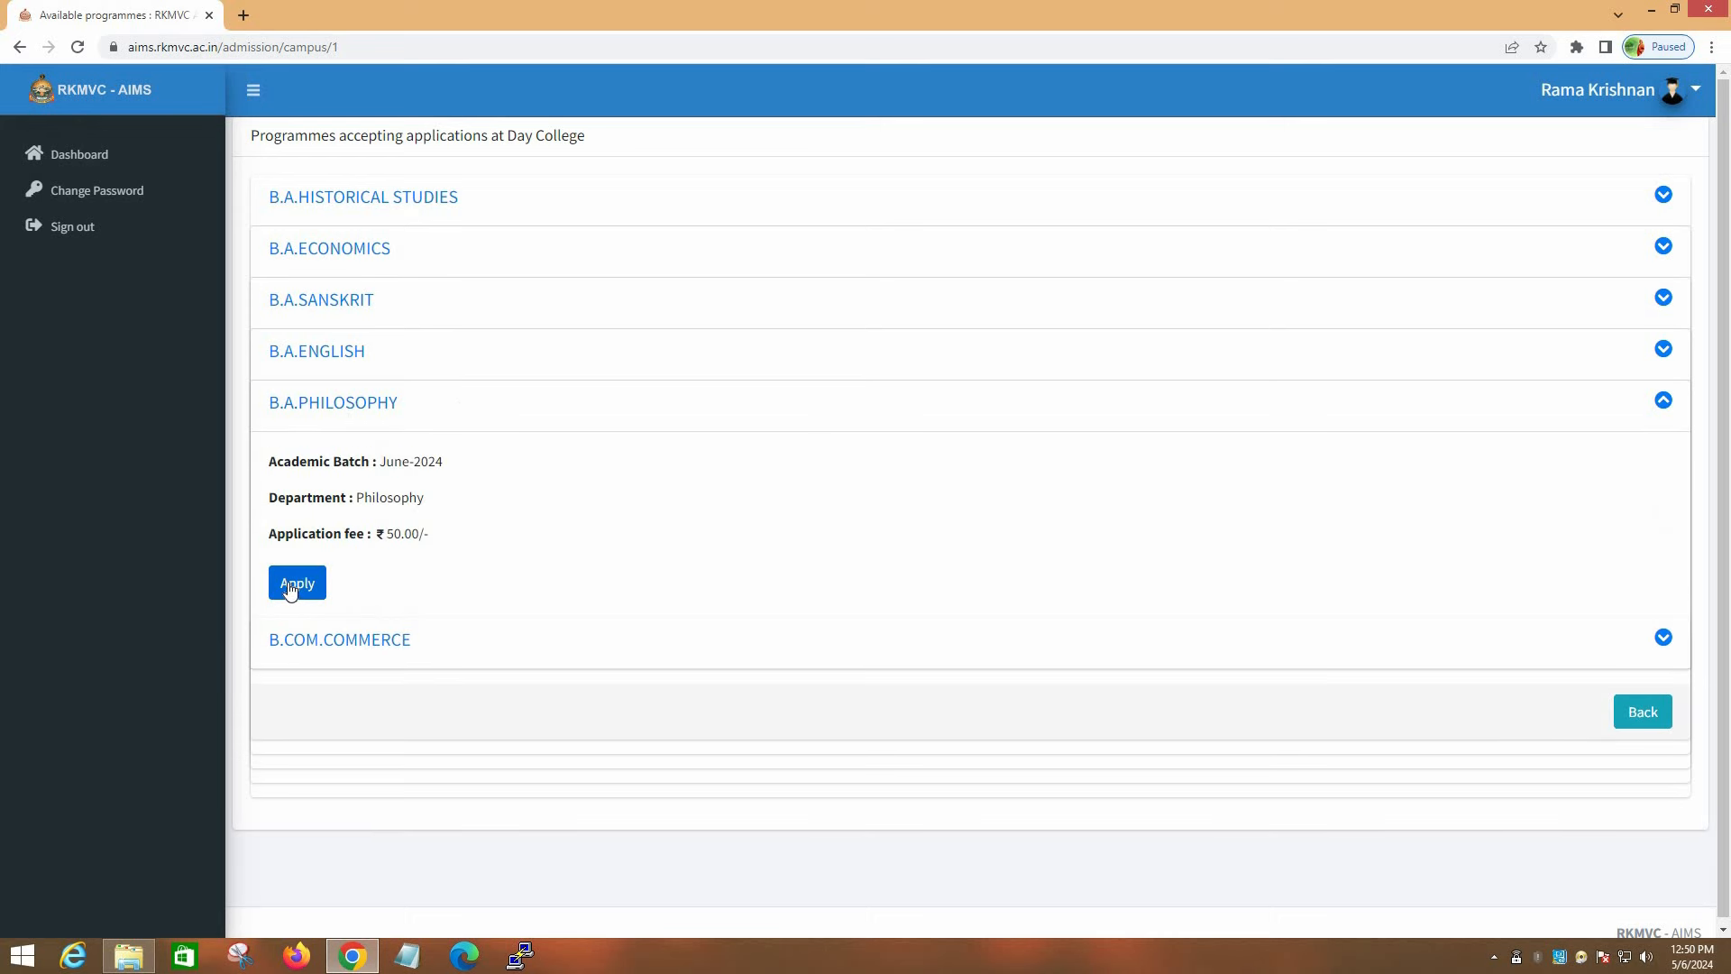
pyautogui.click(290, 588)
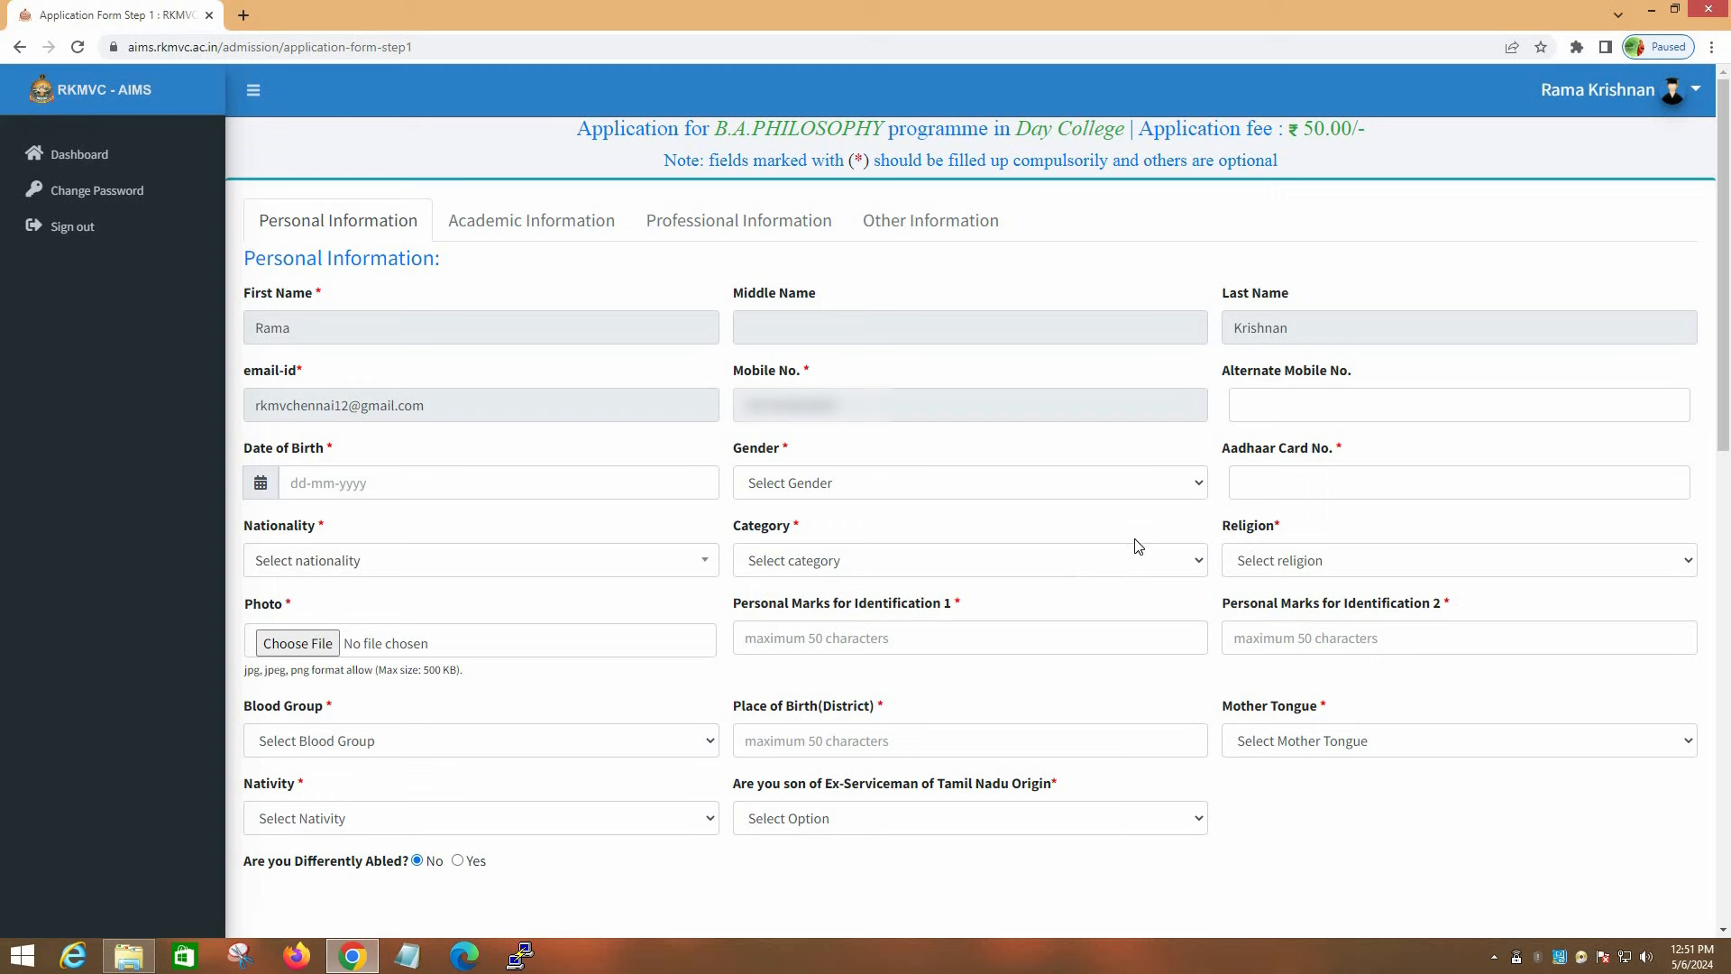
pyautogui.scroll(-1, 1249, 532)
pyautogui.click(1315, 317)
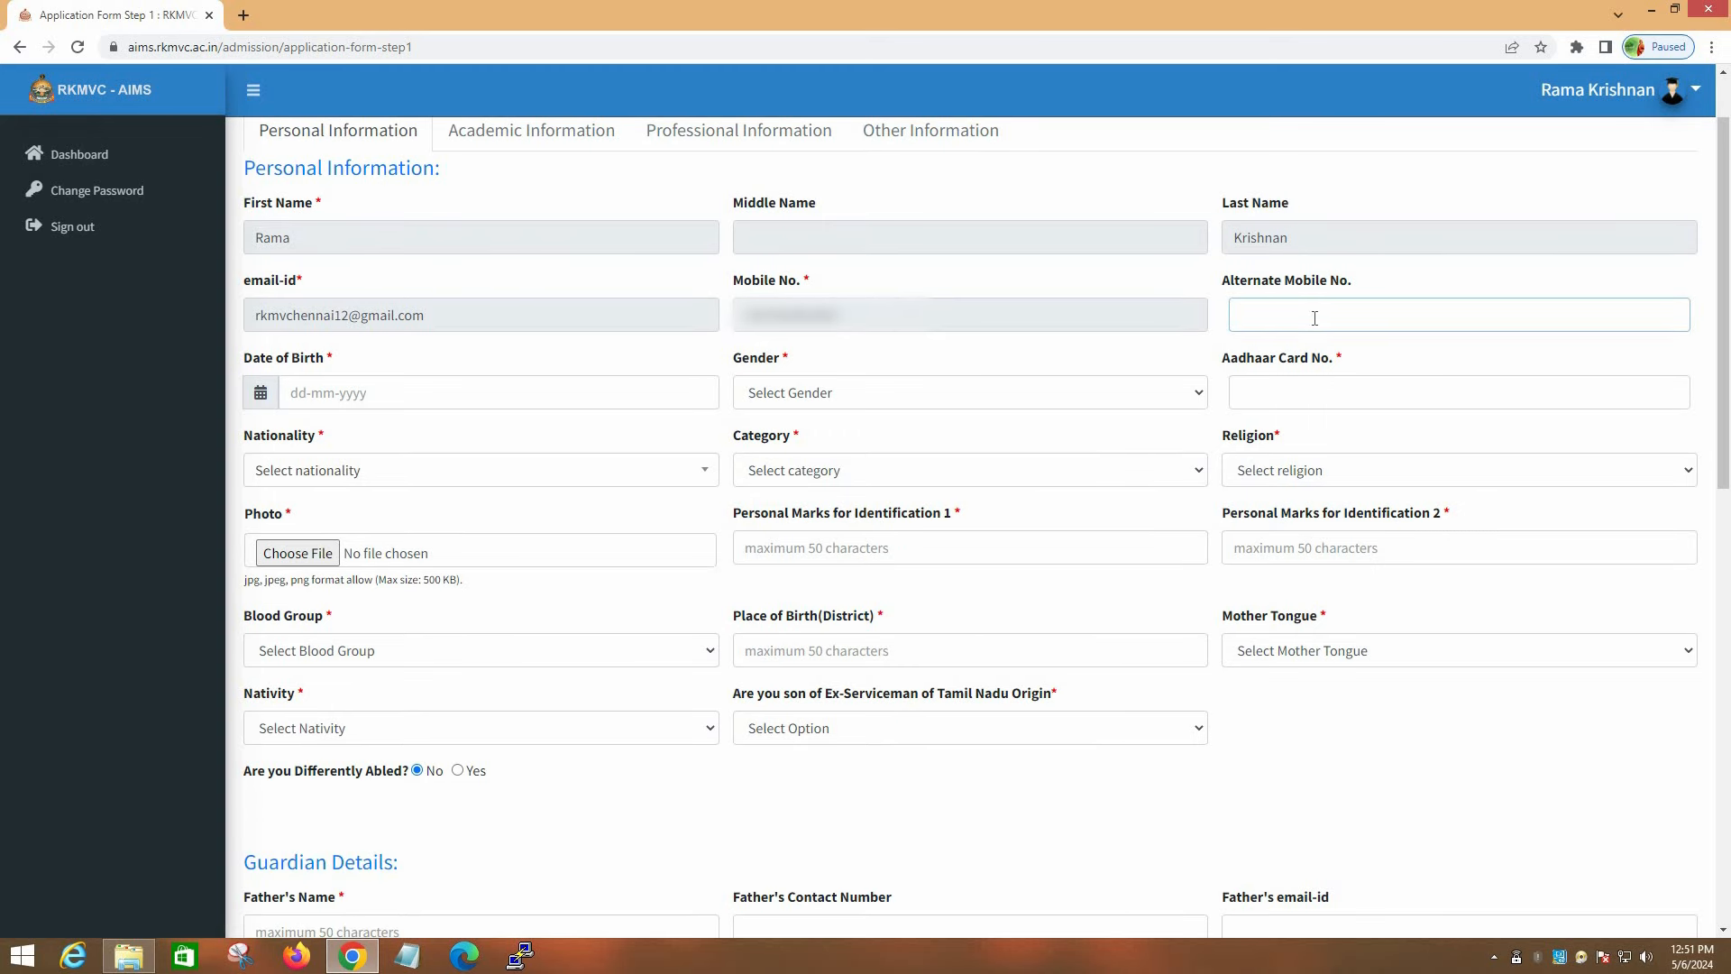
pyautogui.write('9876543210')
pyautogui.click(426, 394)
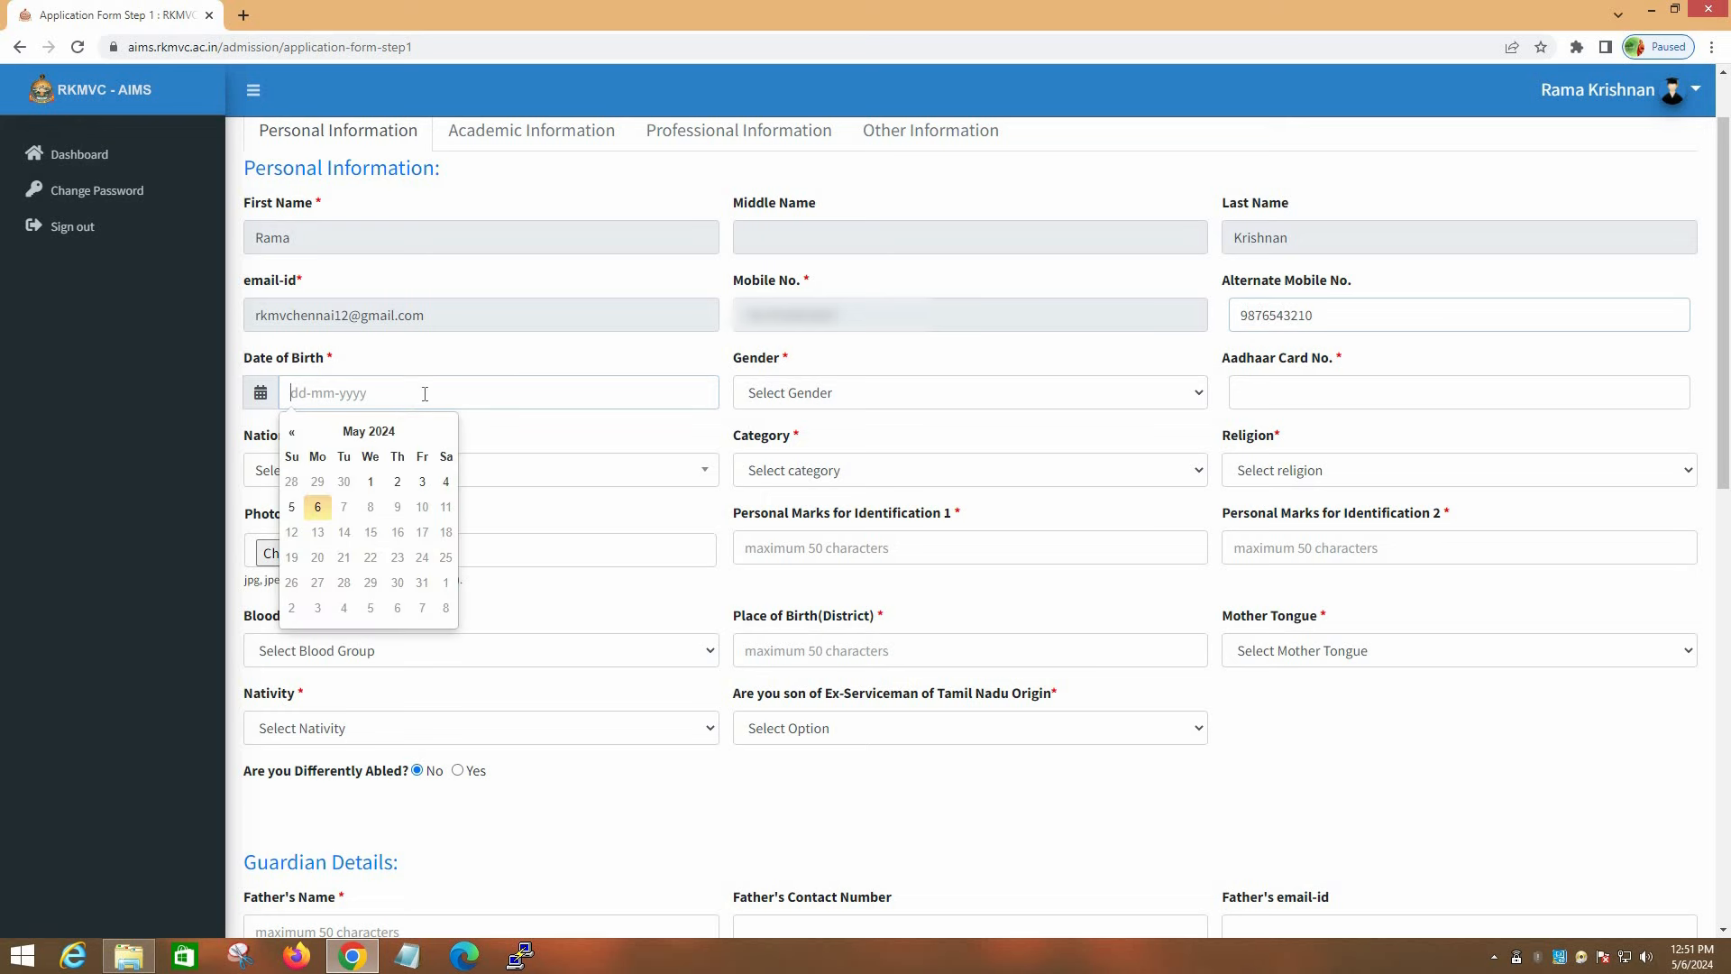
pyautogui.click(384, 441)
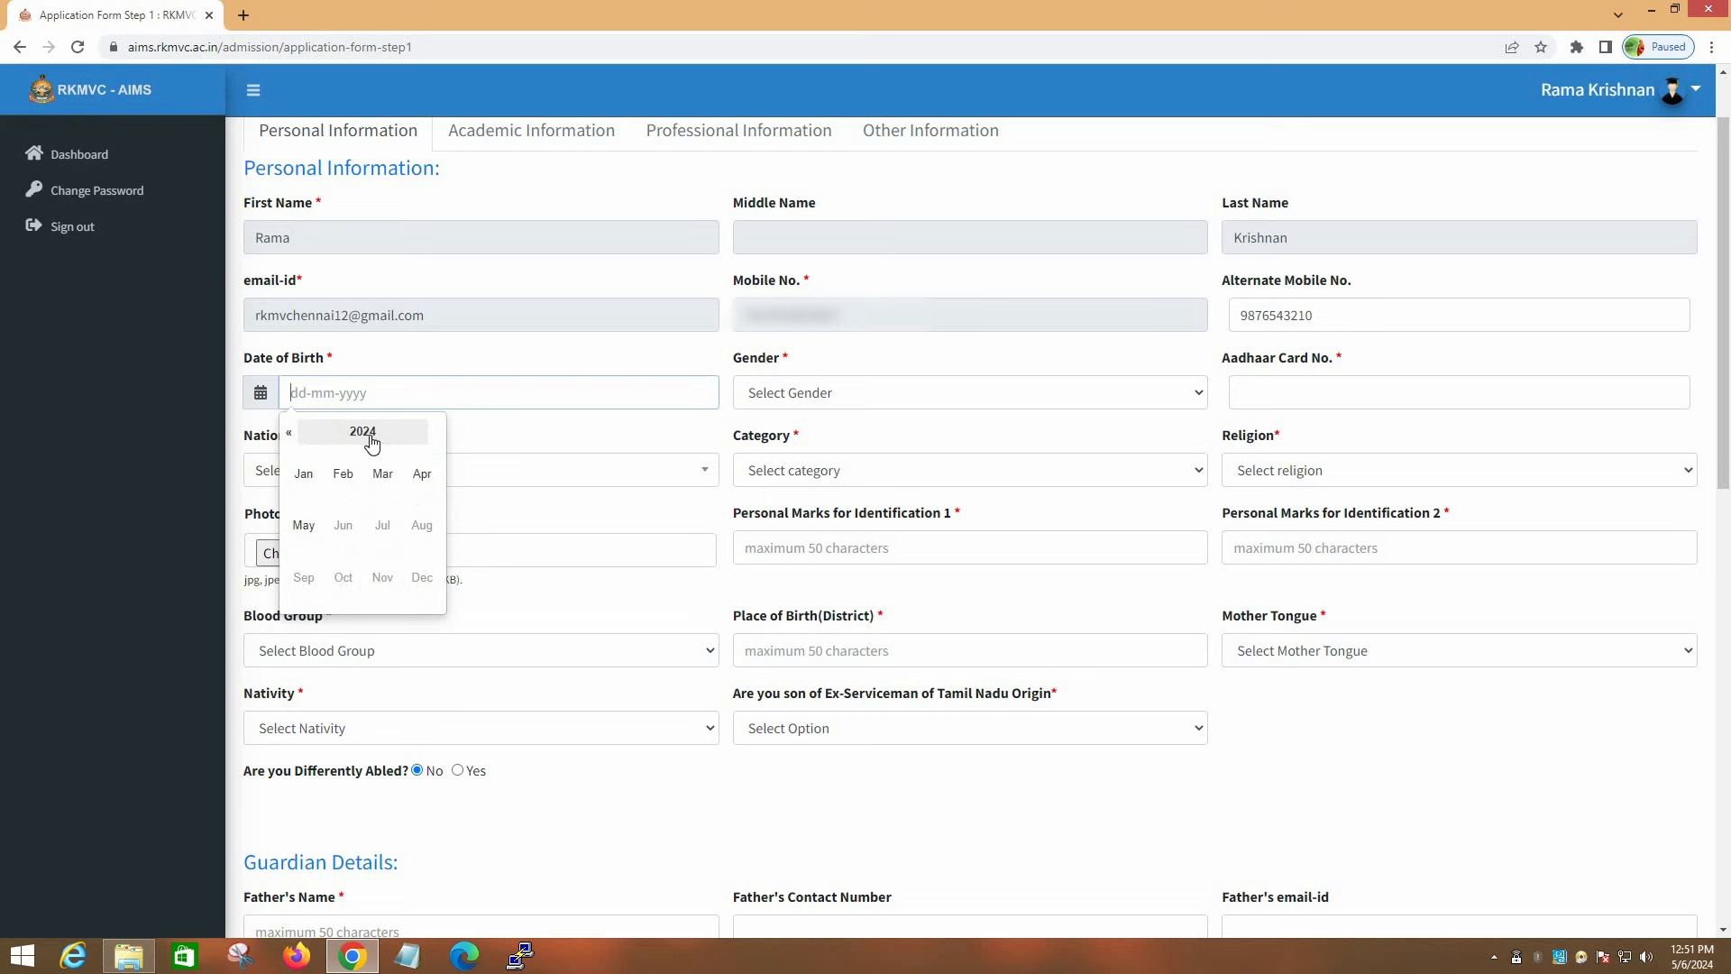
pyautogui.click(360, 433)
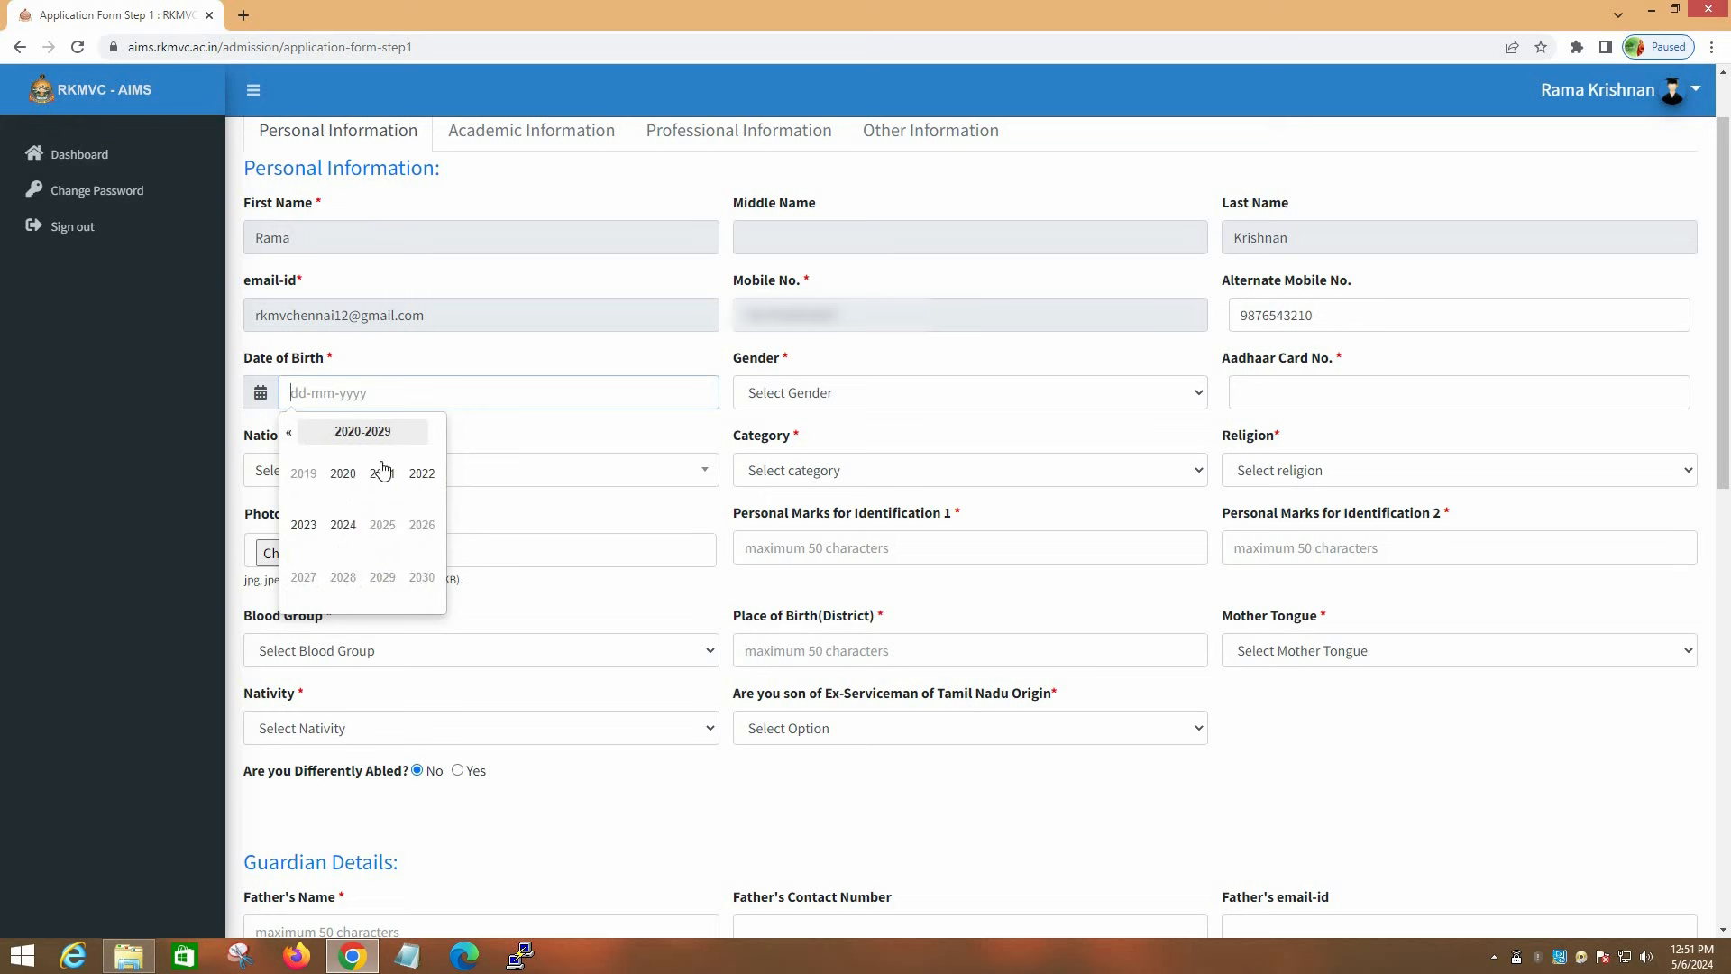
pyautogui.click(290, 432)
pyautogui.click(290, 433)
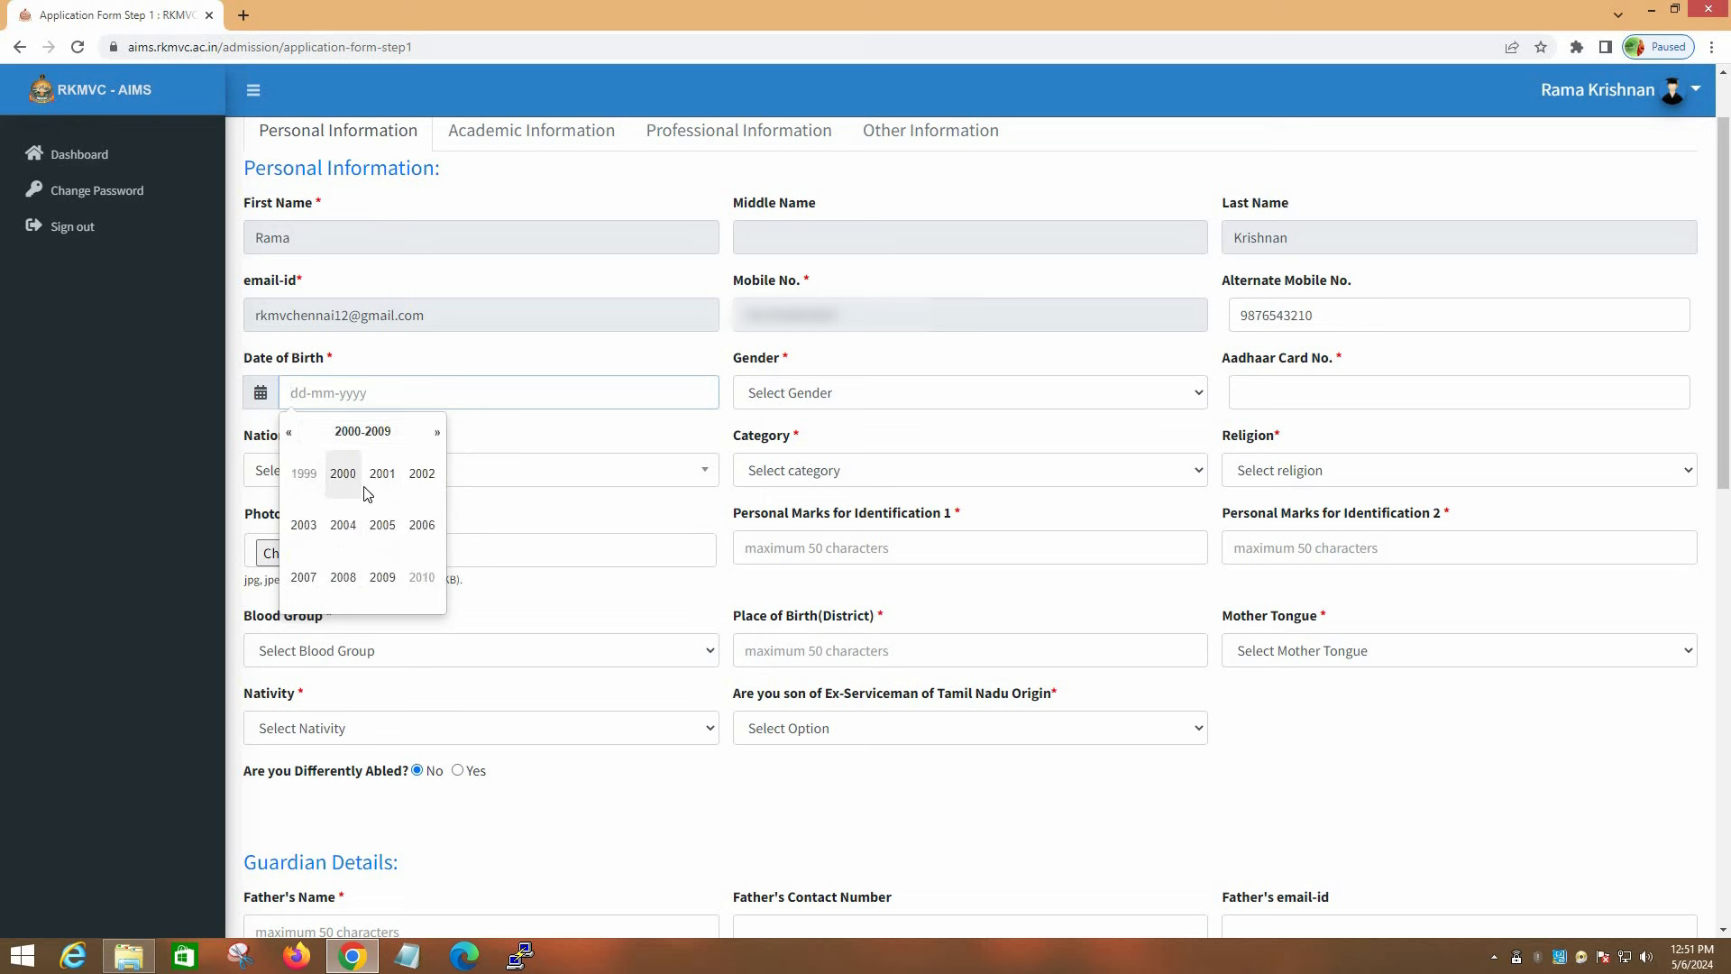
pyautogui.click(423, 532)
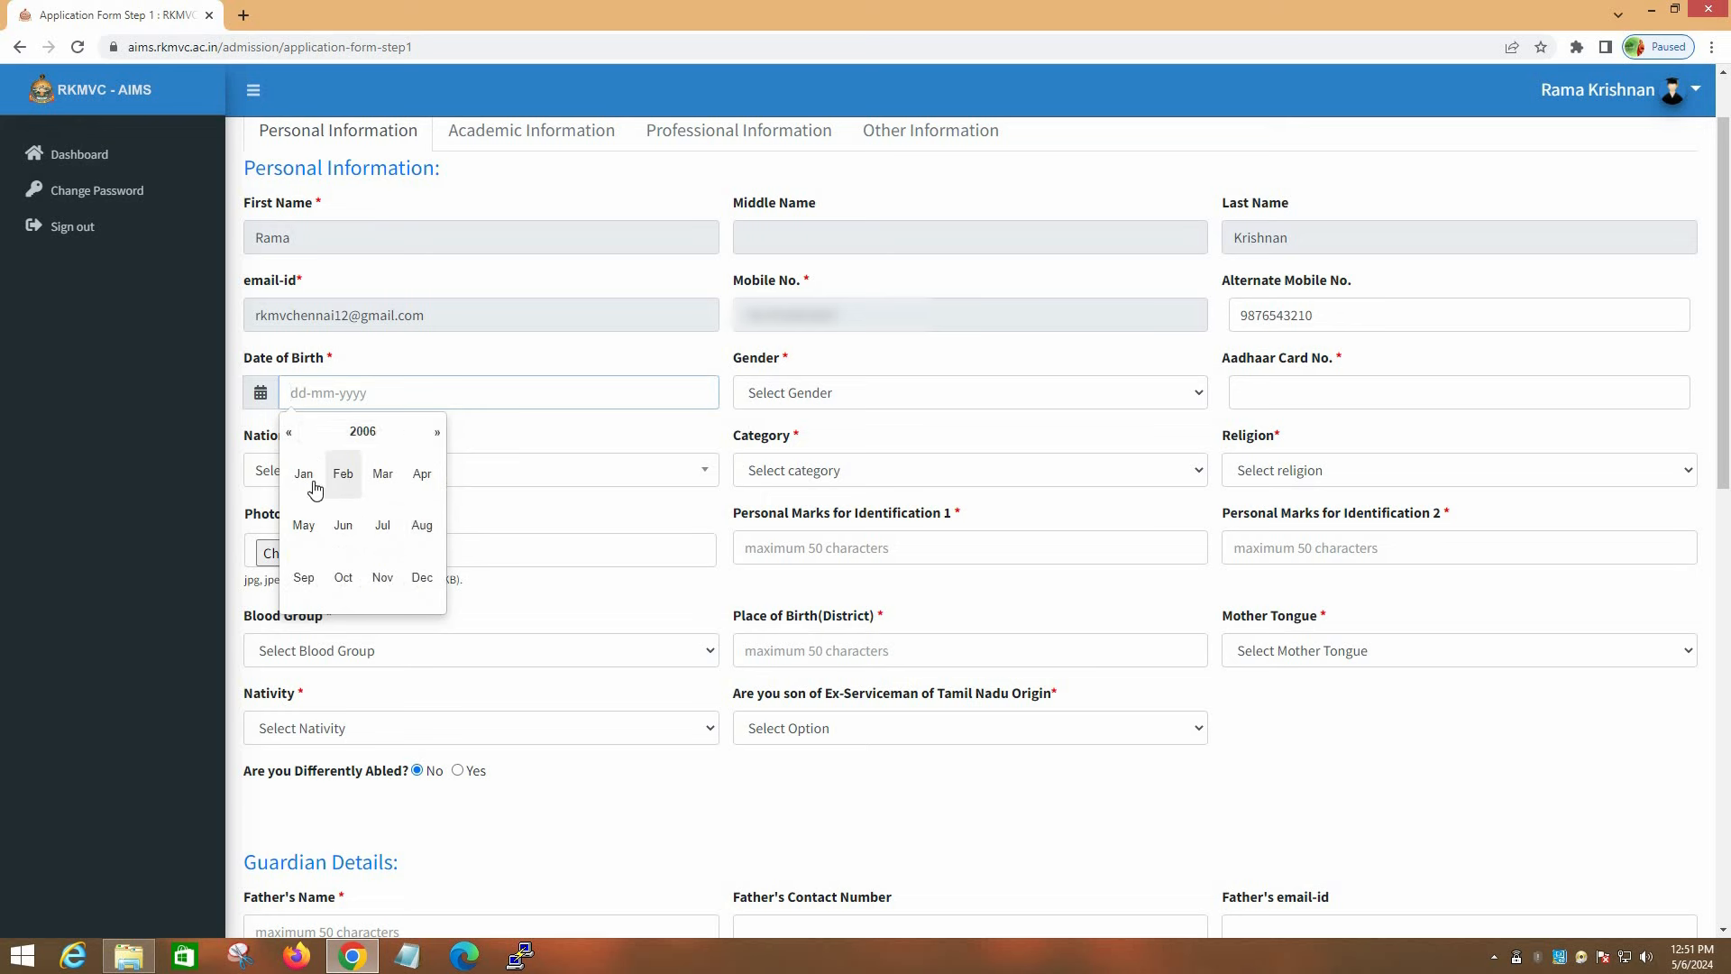
pyautogui.click(314, 487)
pyautogui.click(372, 508)
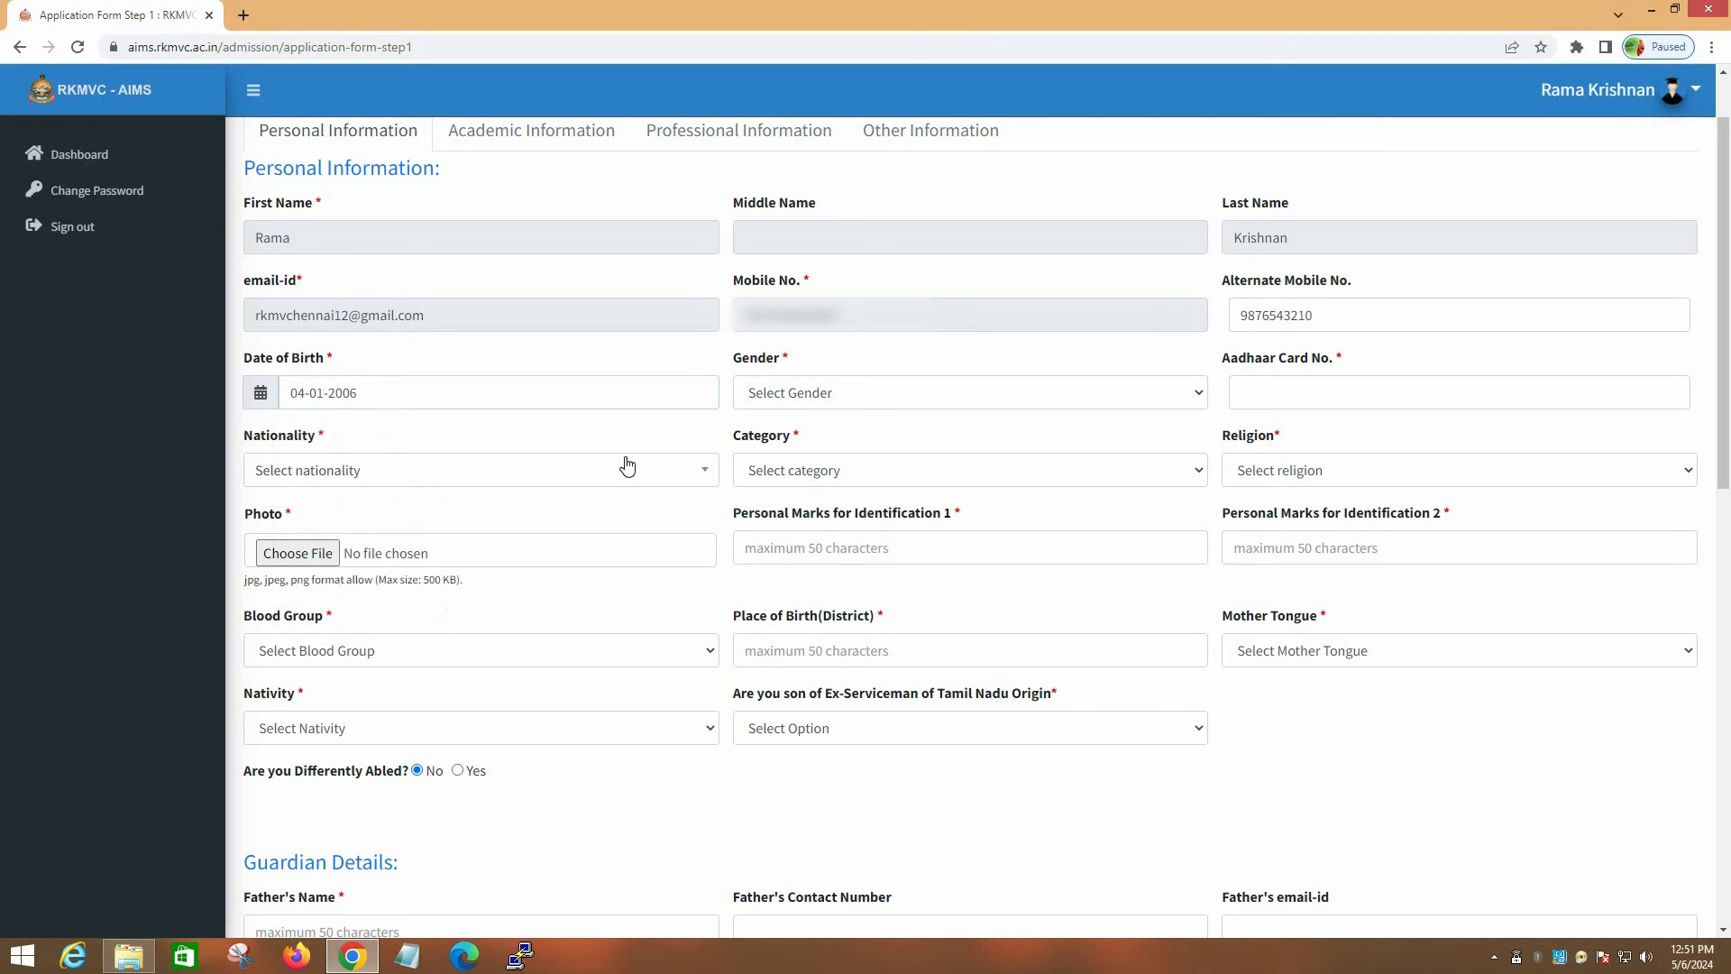
# Set gender to MALE, enter the Aadhaar number, and choose Indian nationality.
pyautogui.click(816, 394)
pyautogui.click(793, 438)
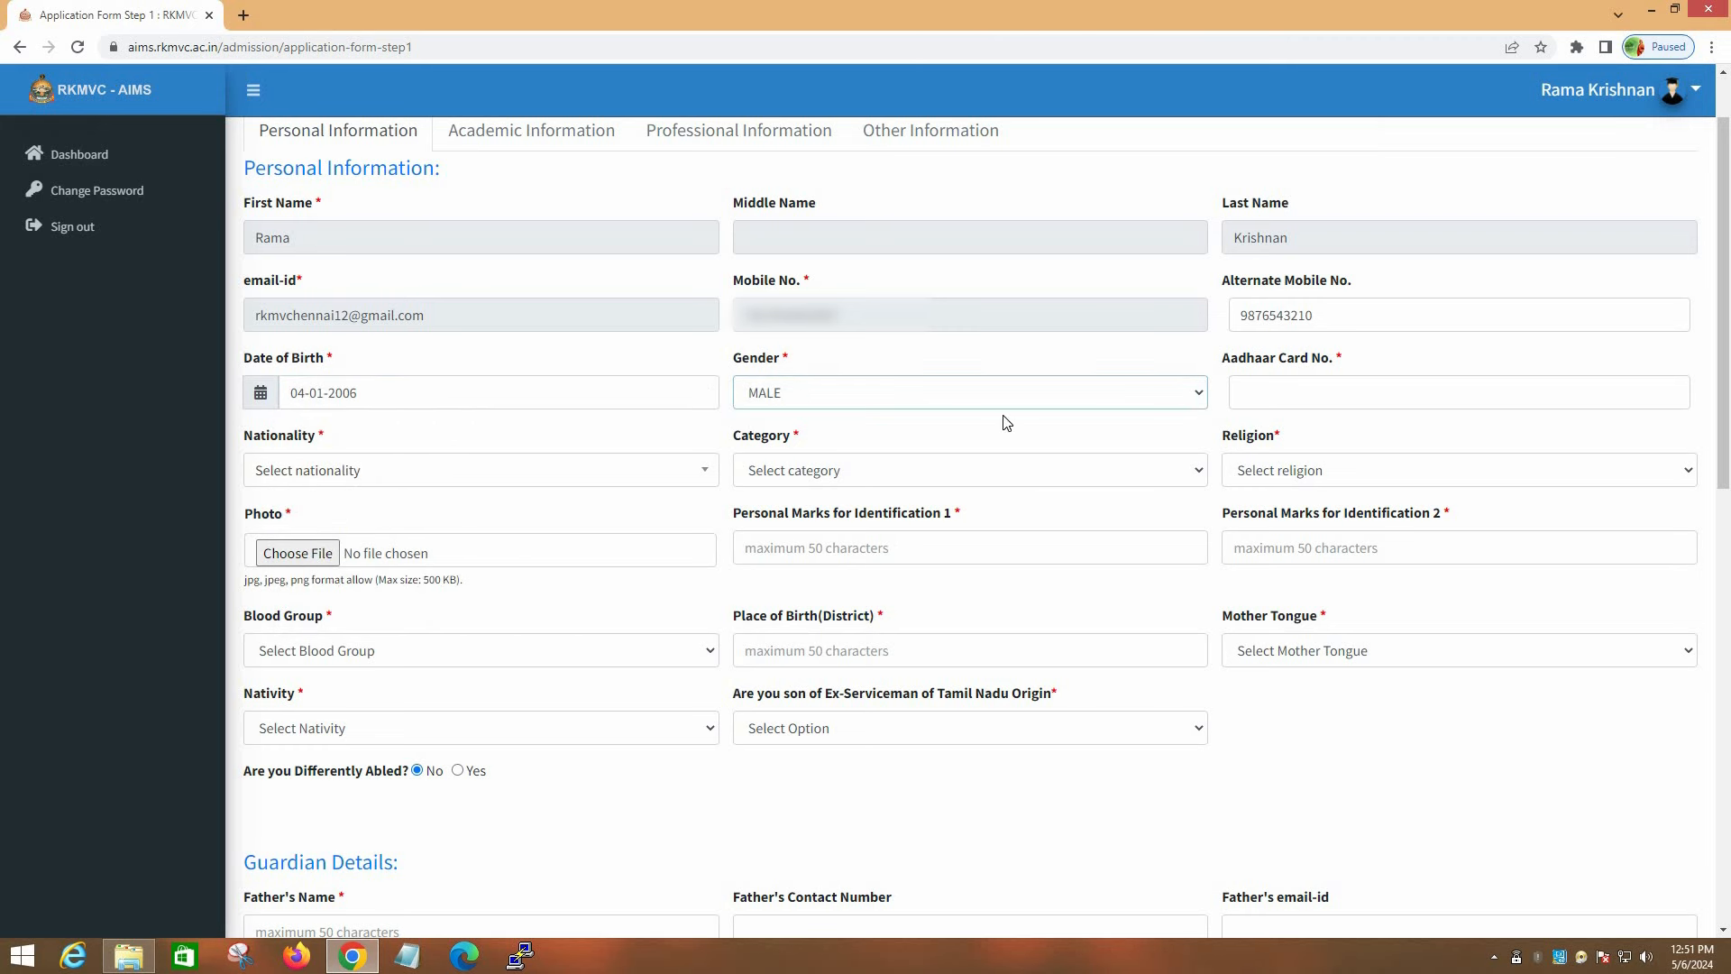
pyautogui.click(1283, 395)
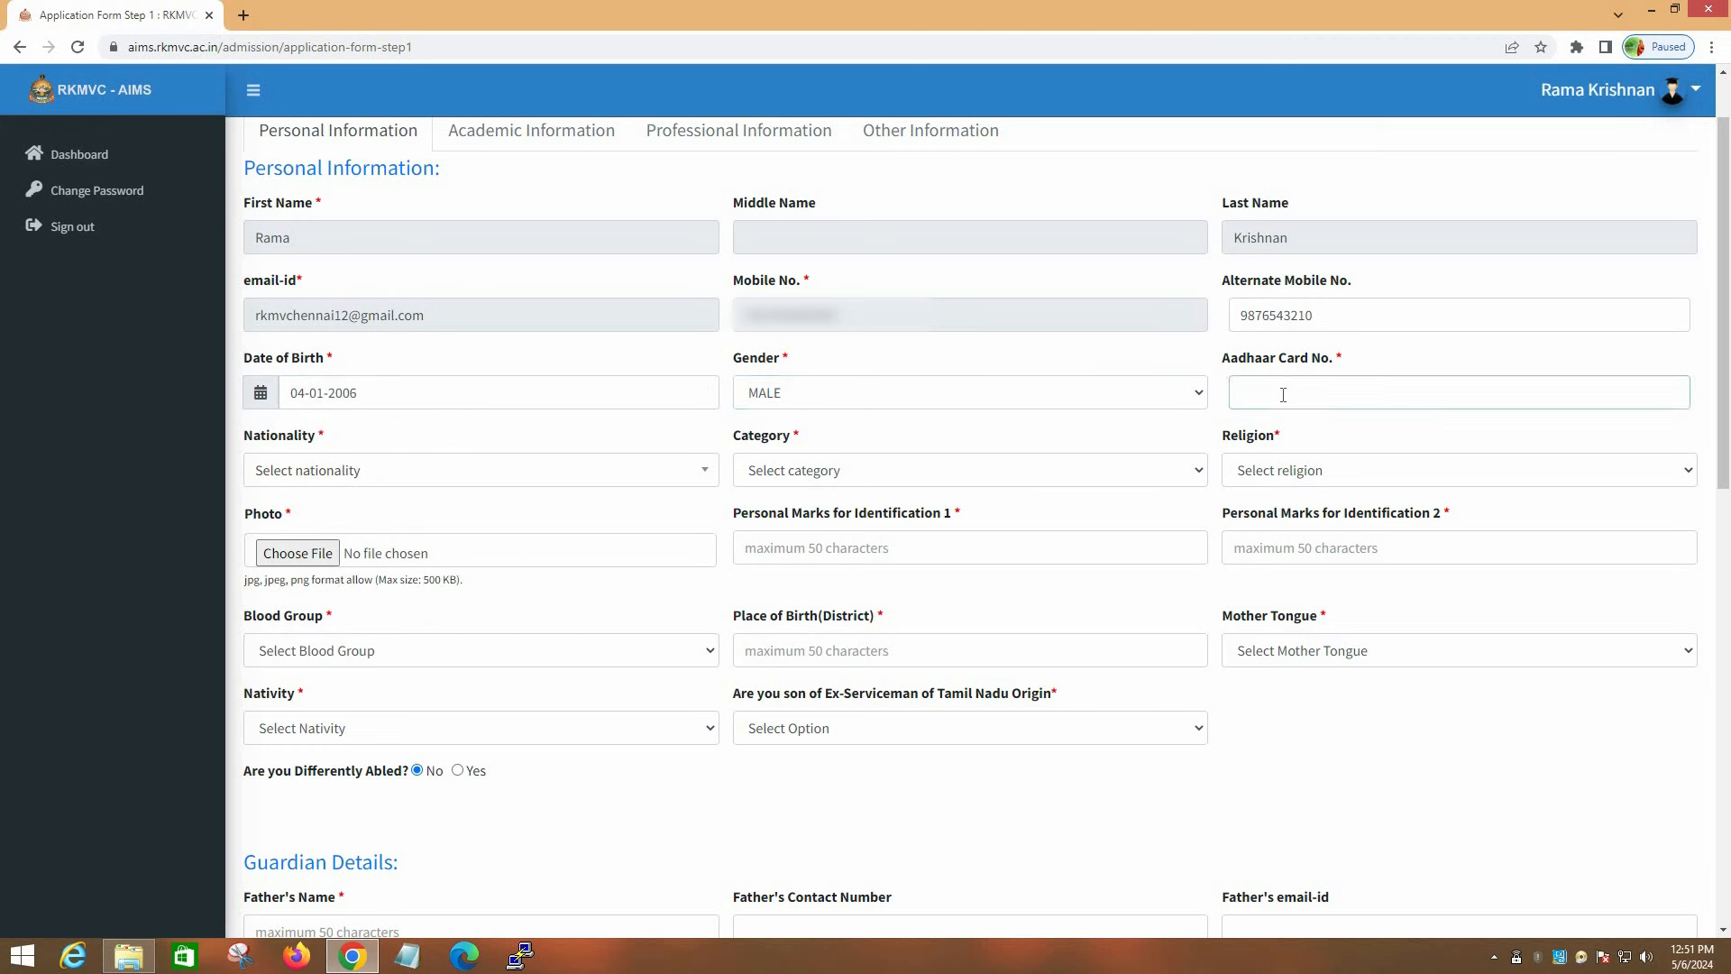
pyautogui.click(310, 488)
pyautogui.write('india')
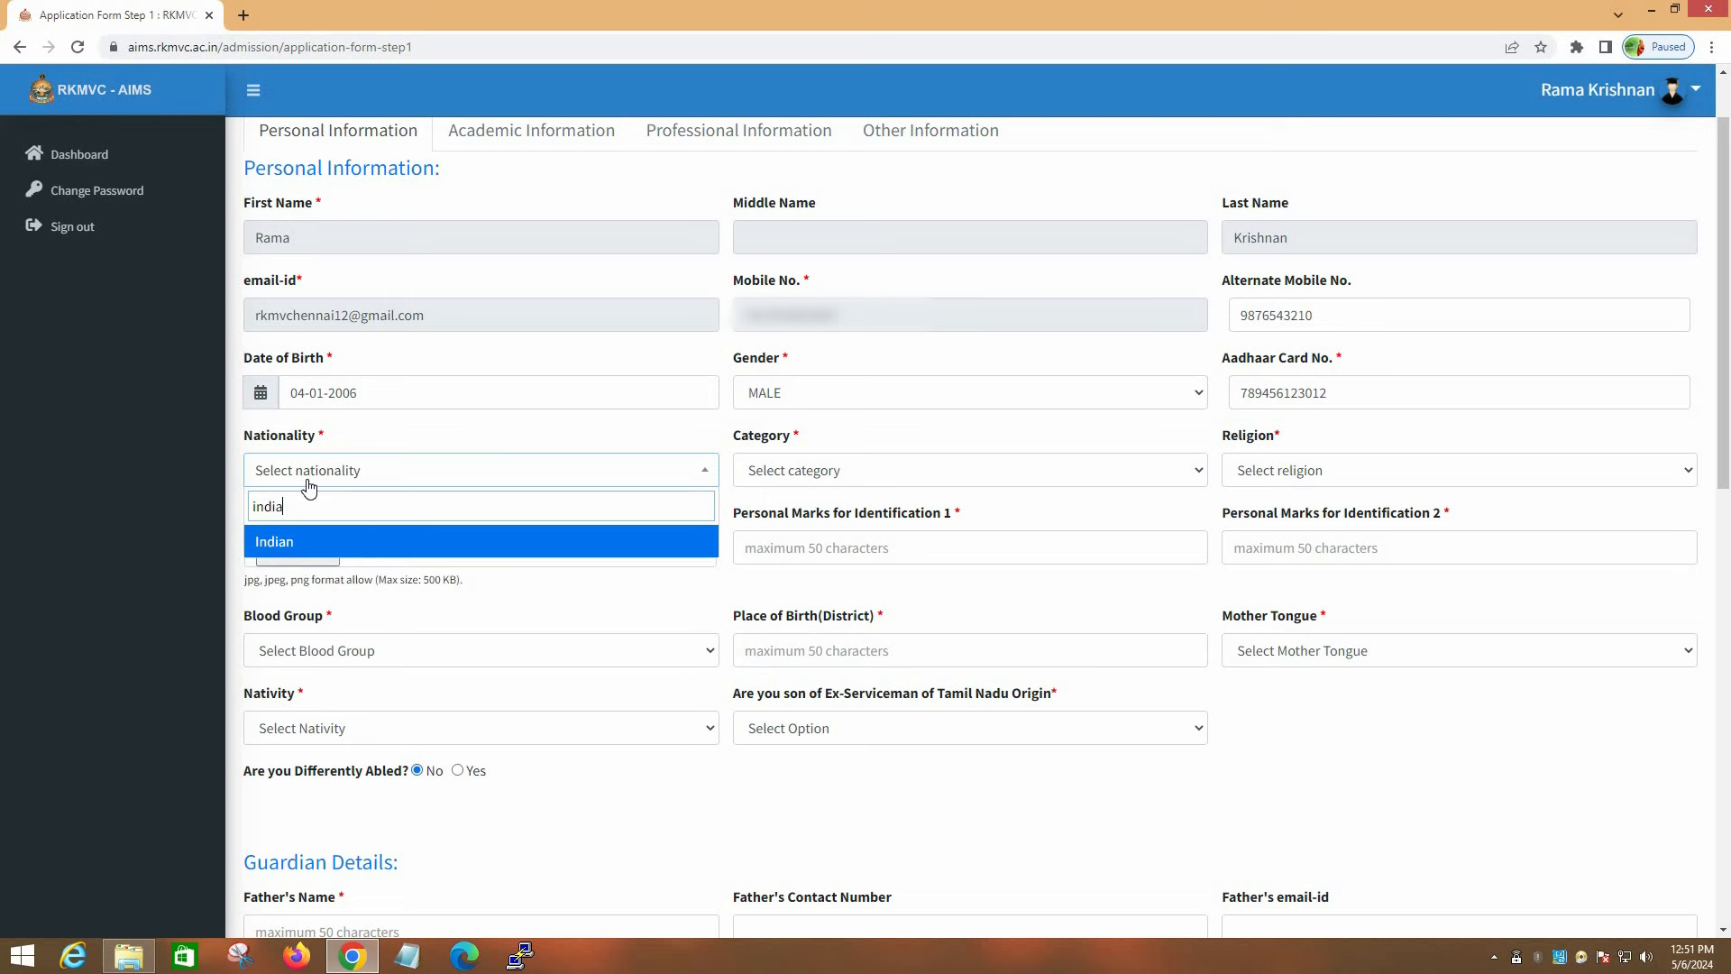
pyautogui.press('Return')
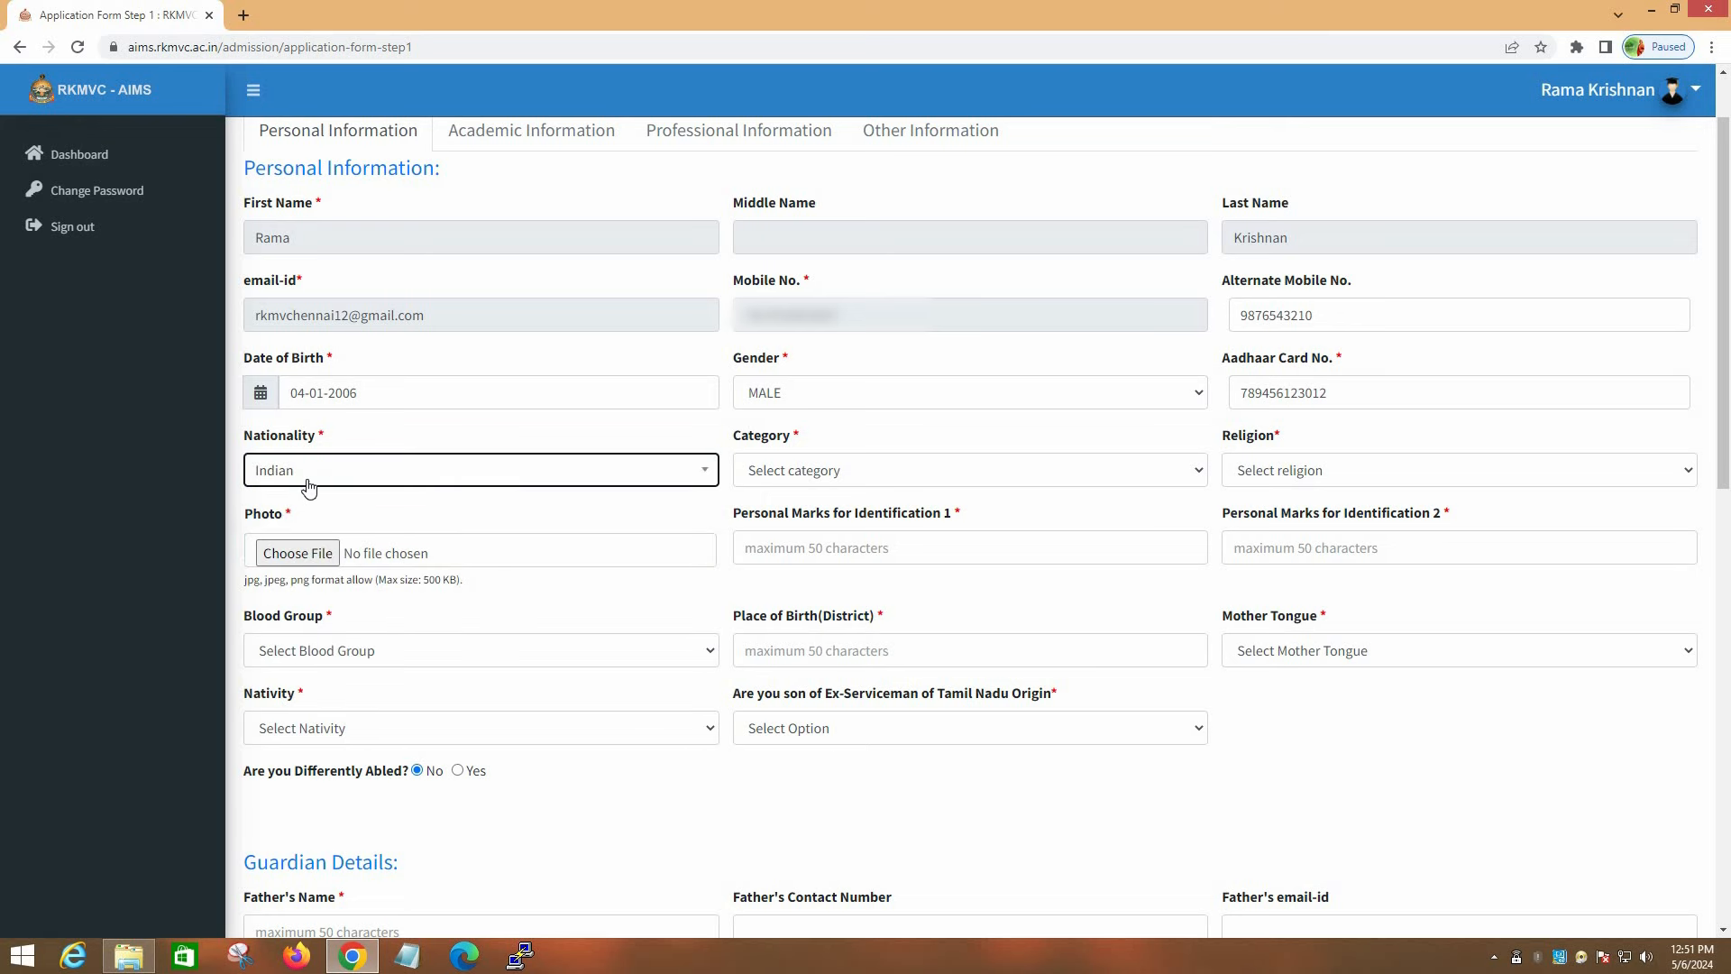
# Set the category to BC and the religion to Hinduism.
pyautogui.click(832, 475)
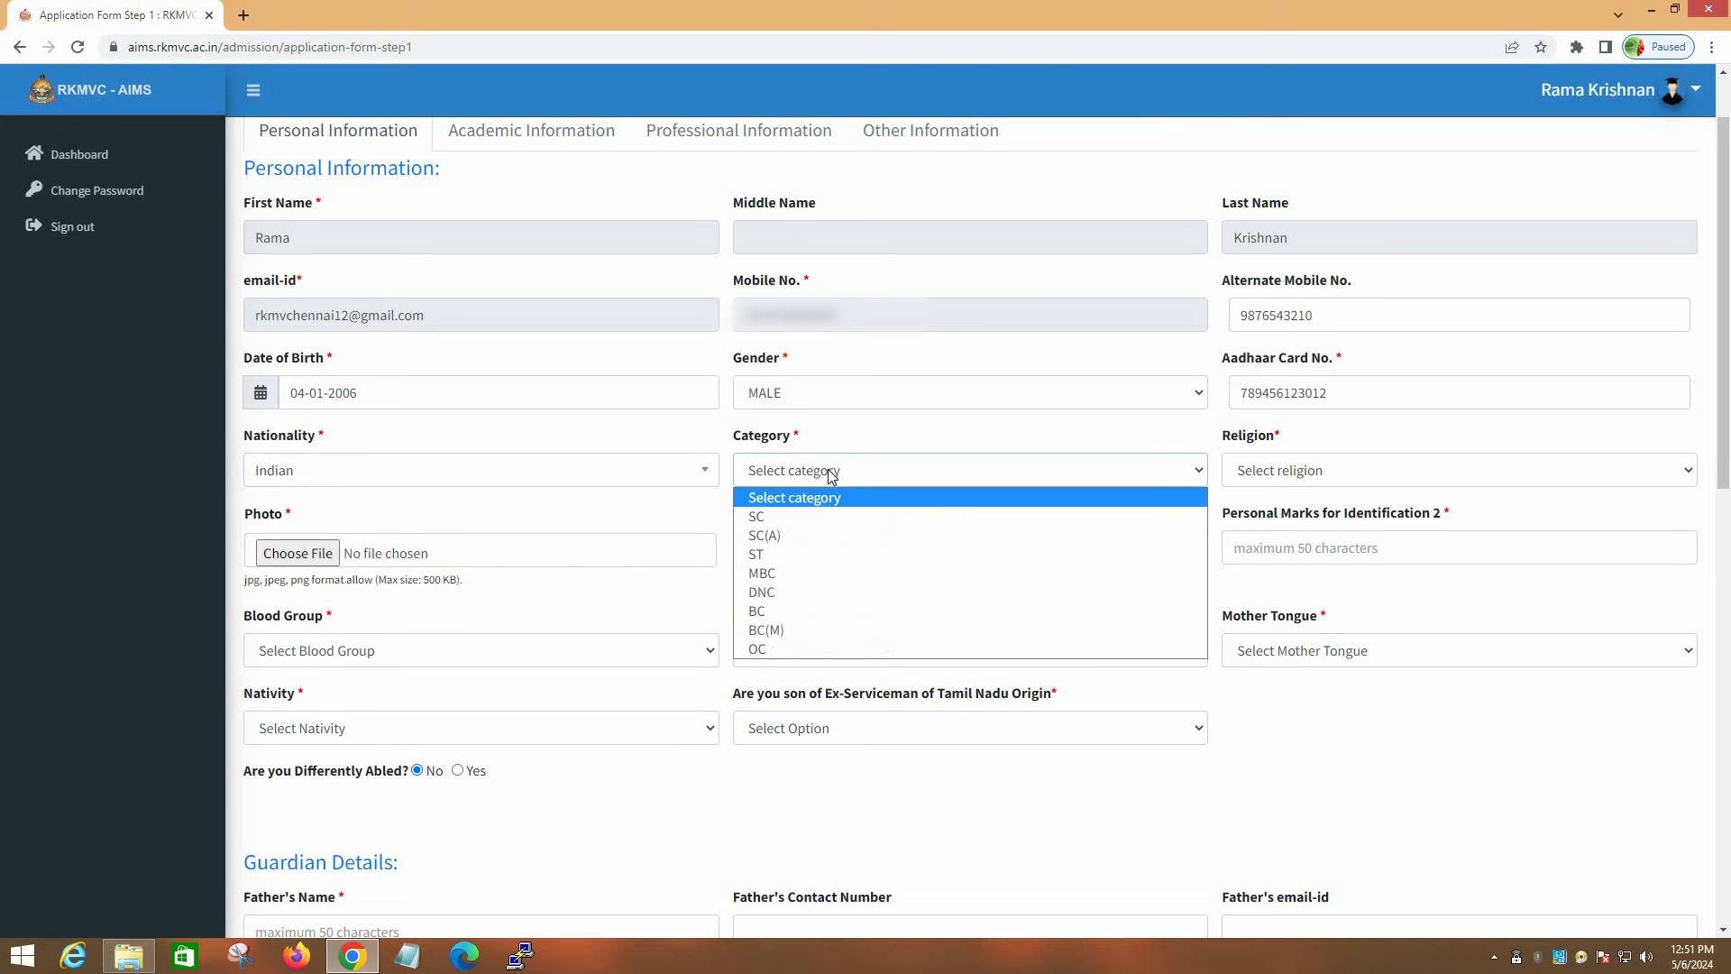
pyautogui.click(788, 610)
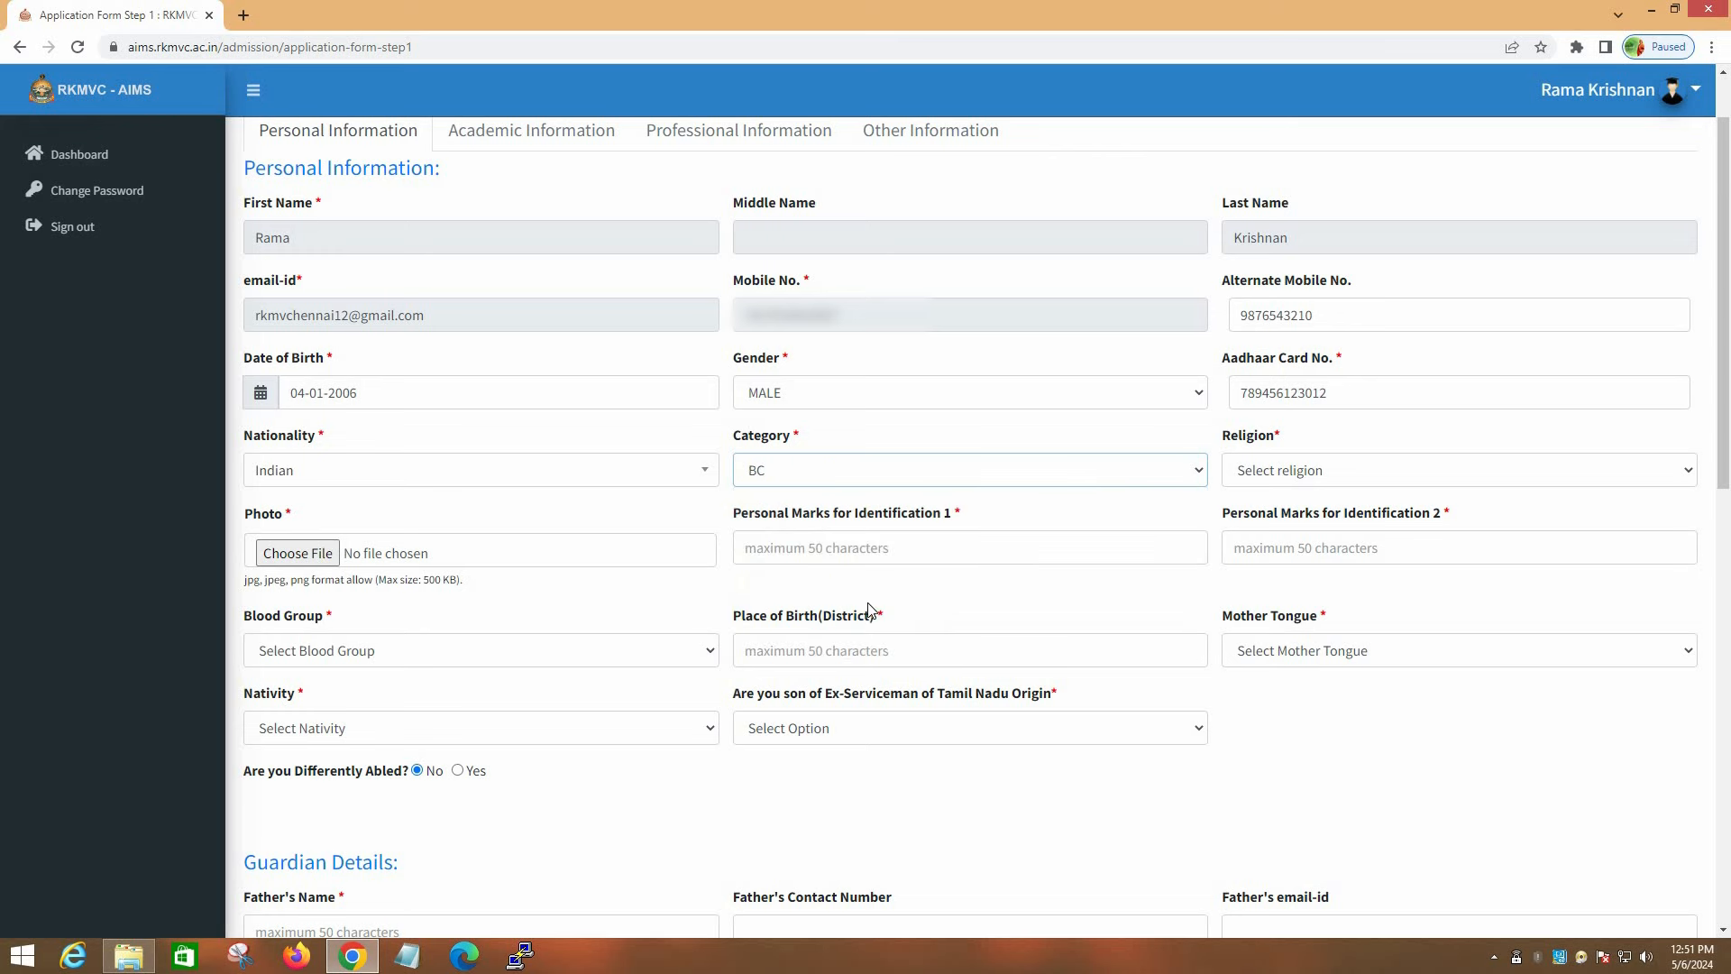
pyautogui.click(1358, 471)
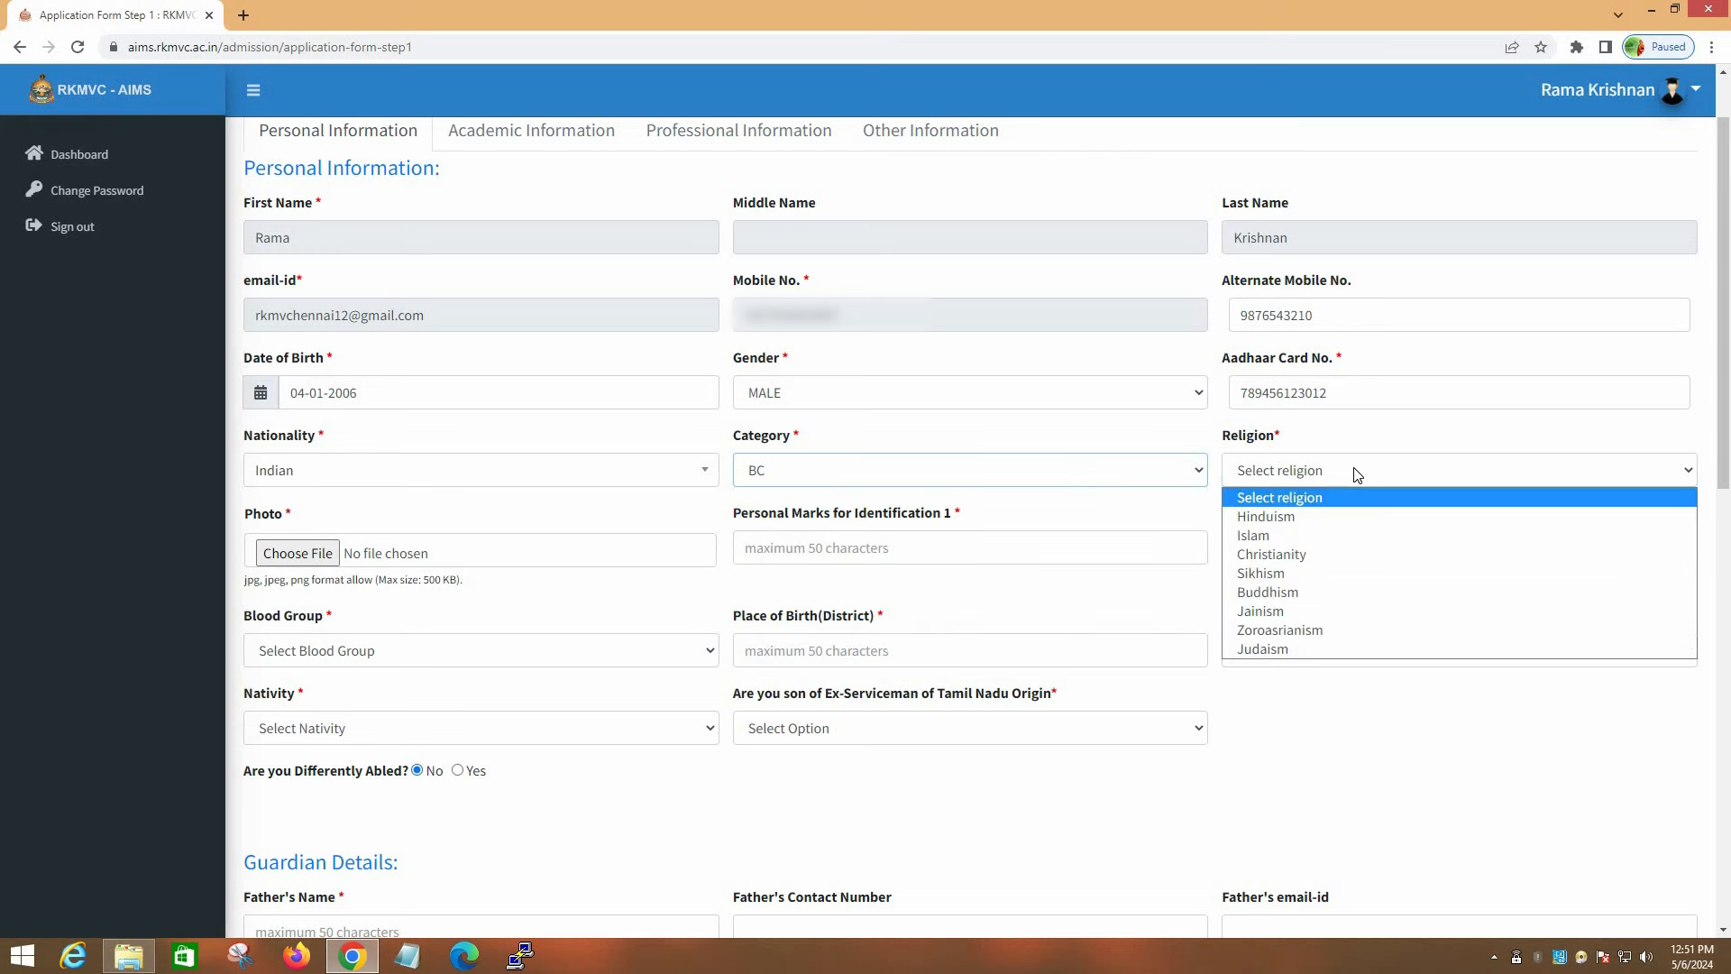
pyautogui.click(1293, 515)
# Upload img111.jpg as the applicant's photo.
pyautogui.scroll(-1, 539, 592)
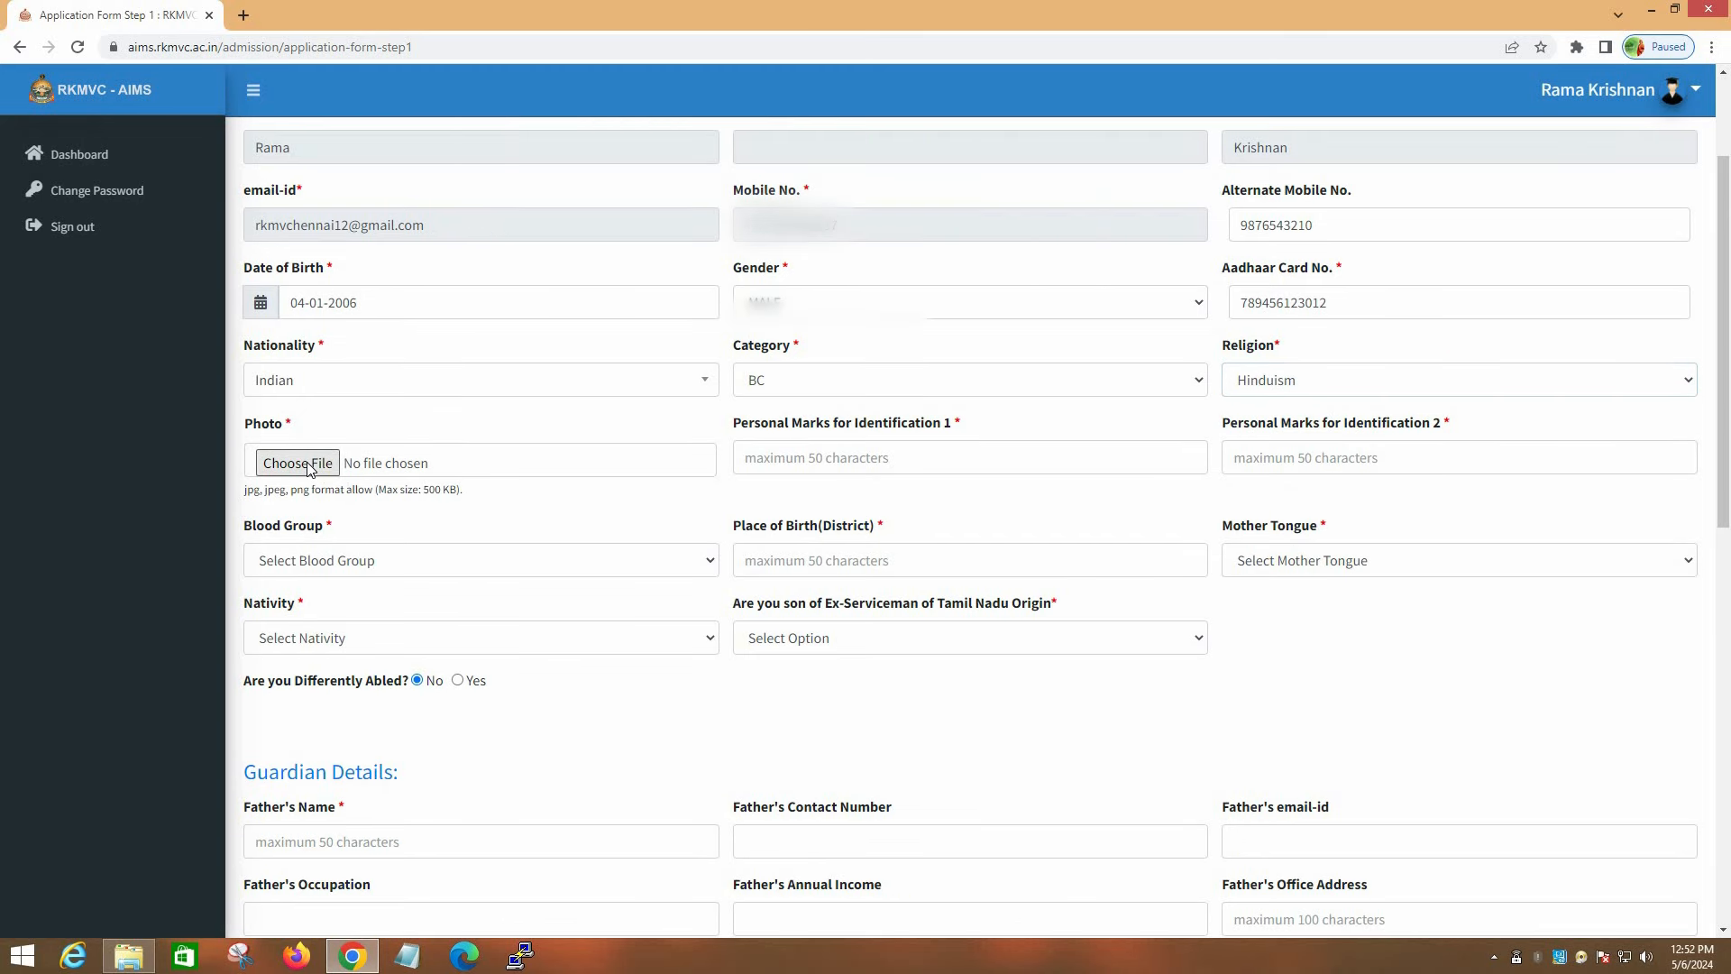
pyautogui.click(298, 462)
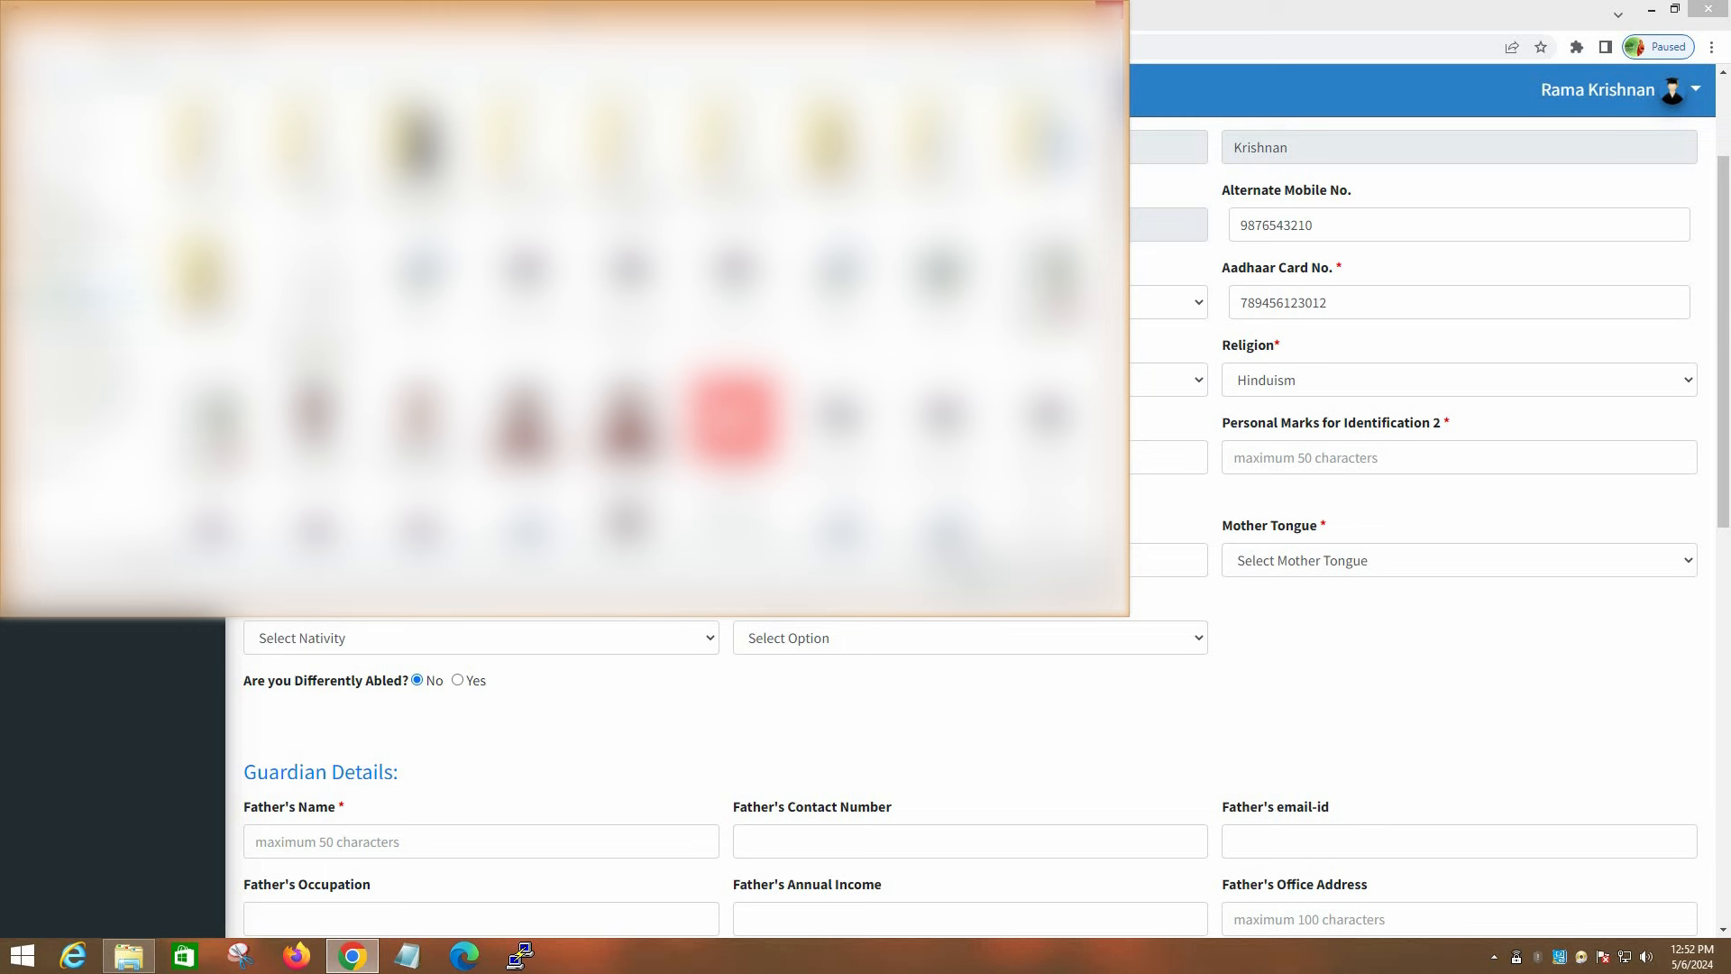
pyautogui.click(81, 277)
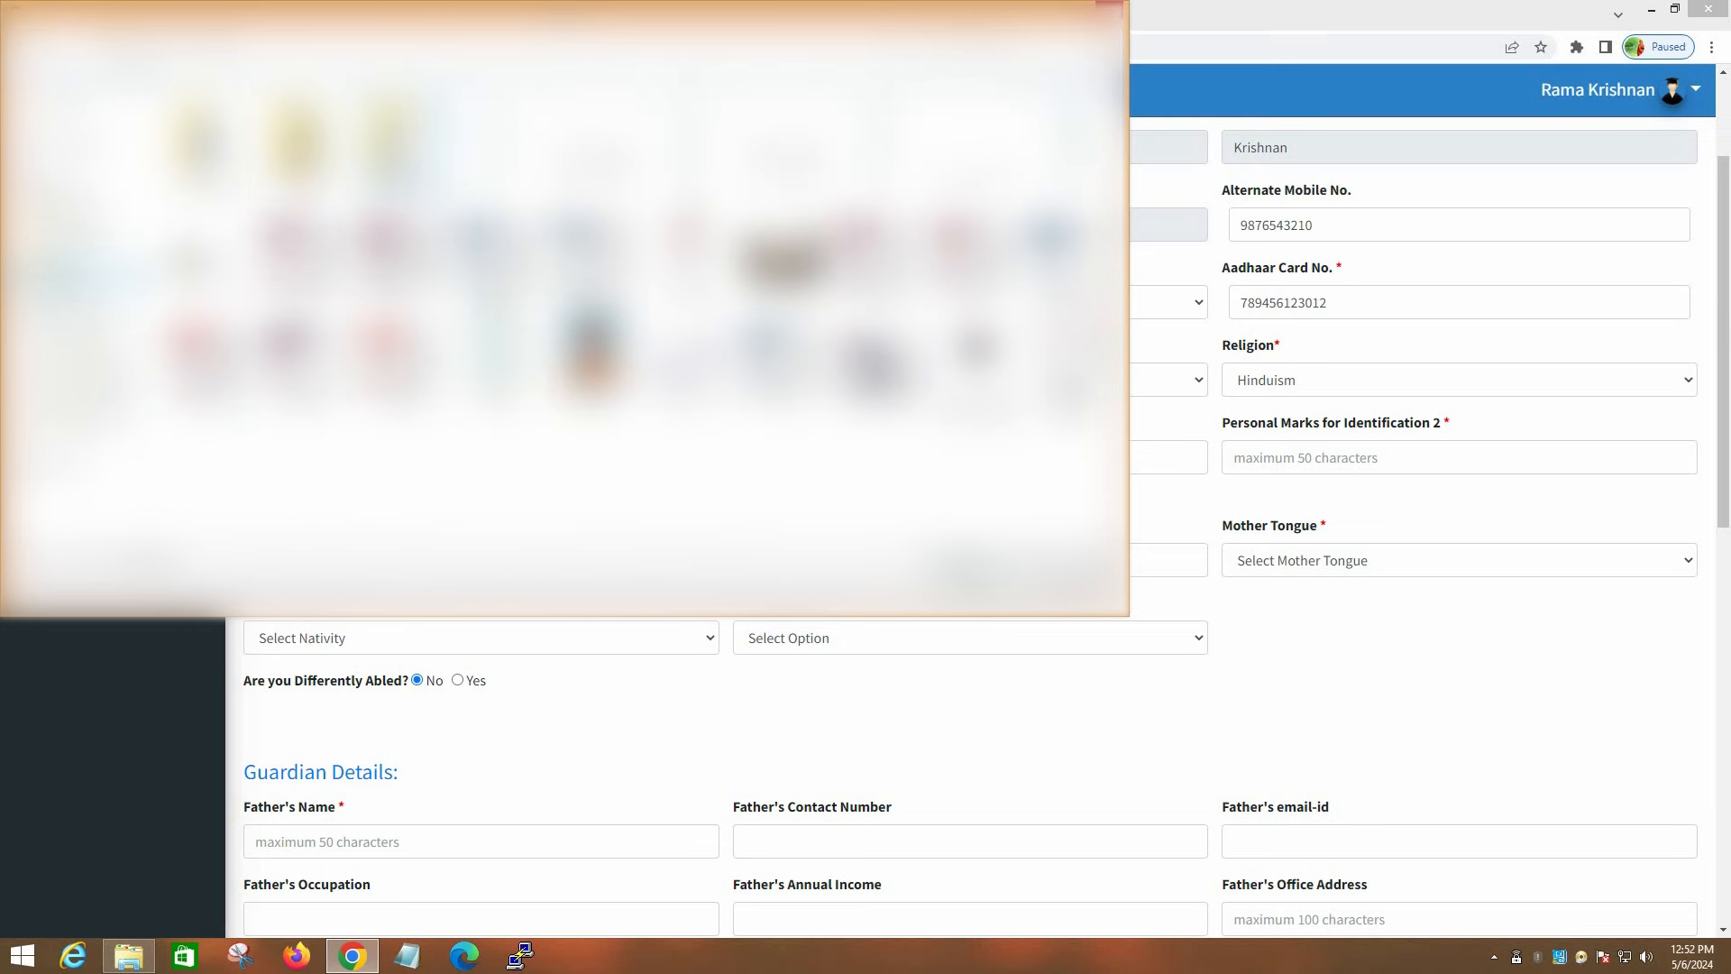
pyautogui.doubleClick(593, 354)
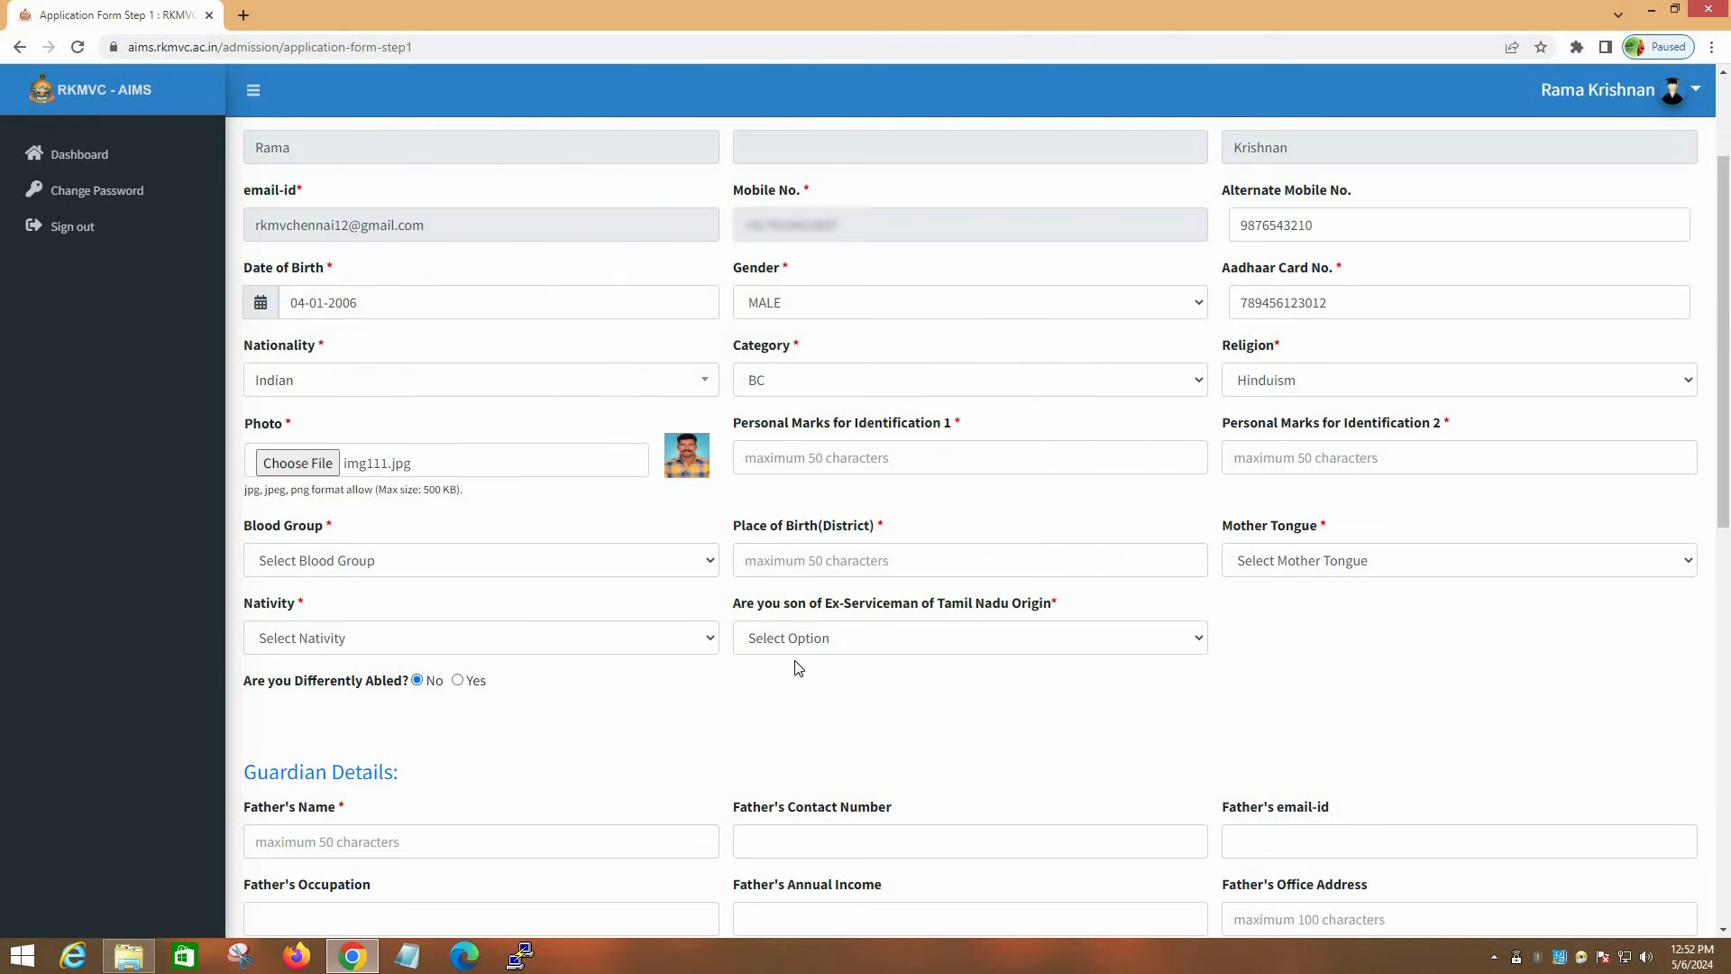
# Enter identification marks 'Mole in right hand' and 'Mole in cheek'.
pyautogui.click(859, 453)
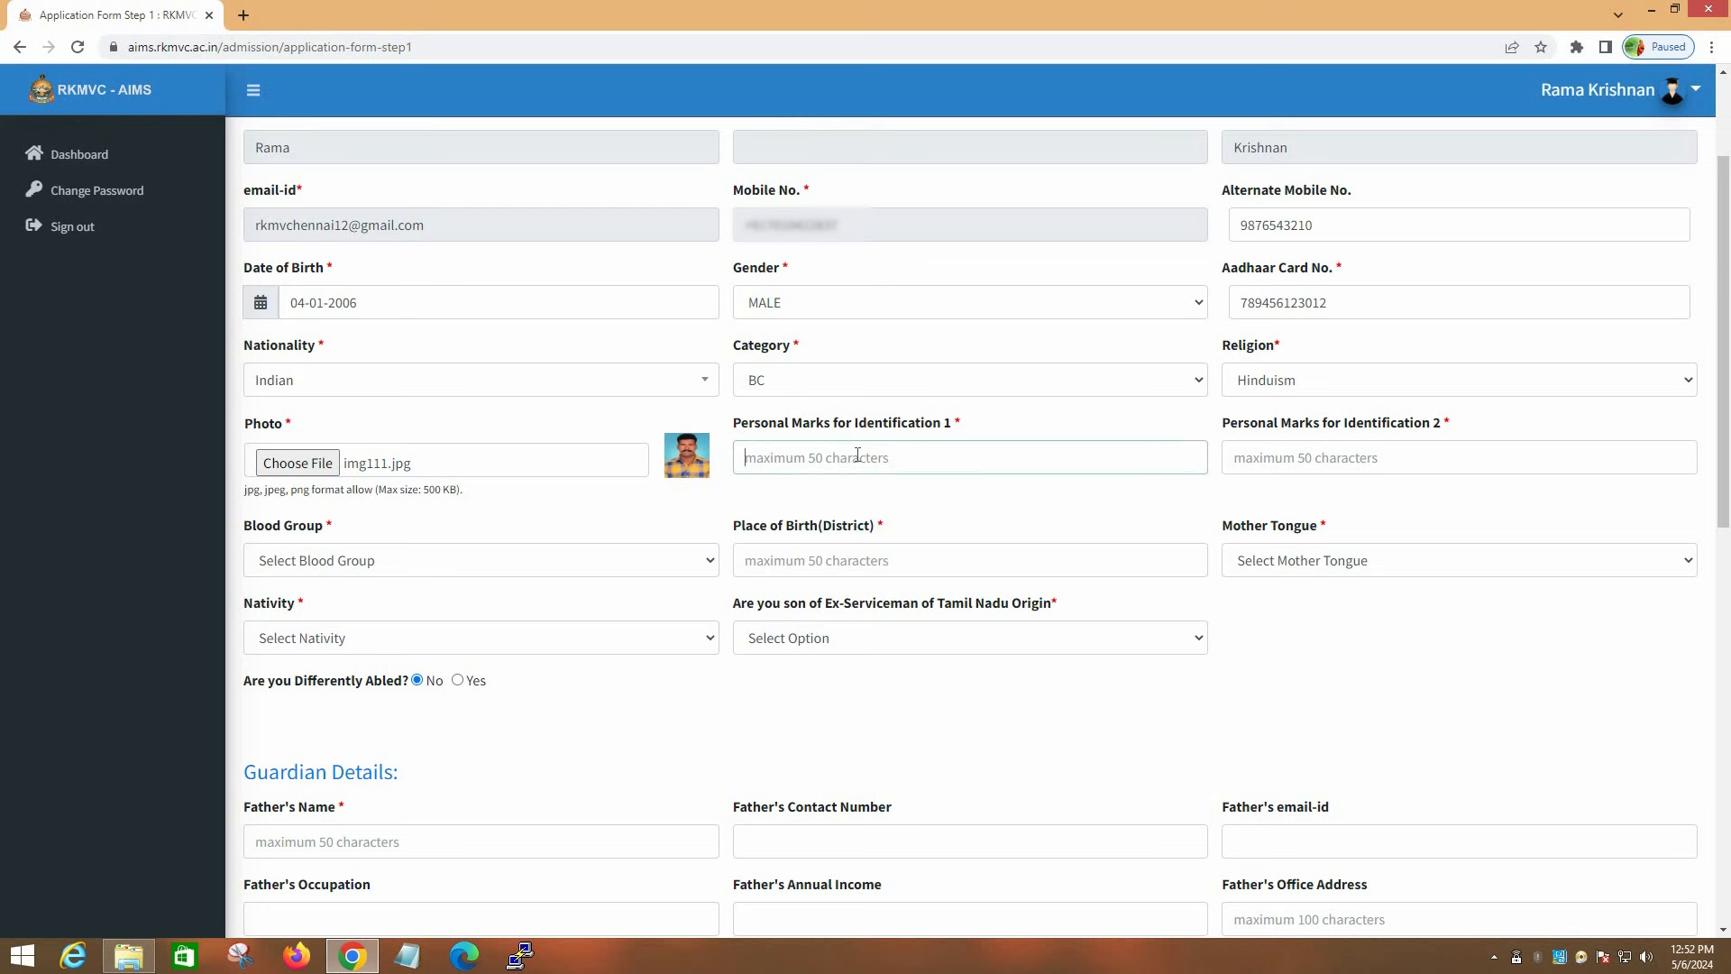
pyautogui.write('Mole in right hand')
pyautogui.click(1341, 453)
pyautogui.write('Mole in ')
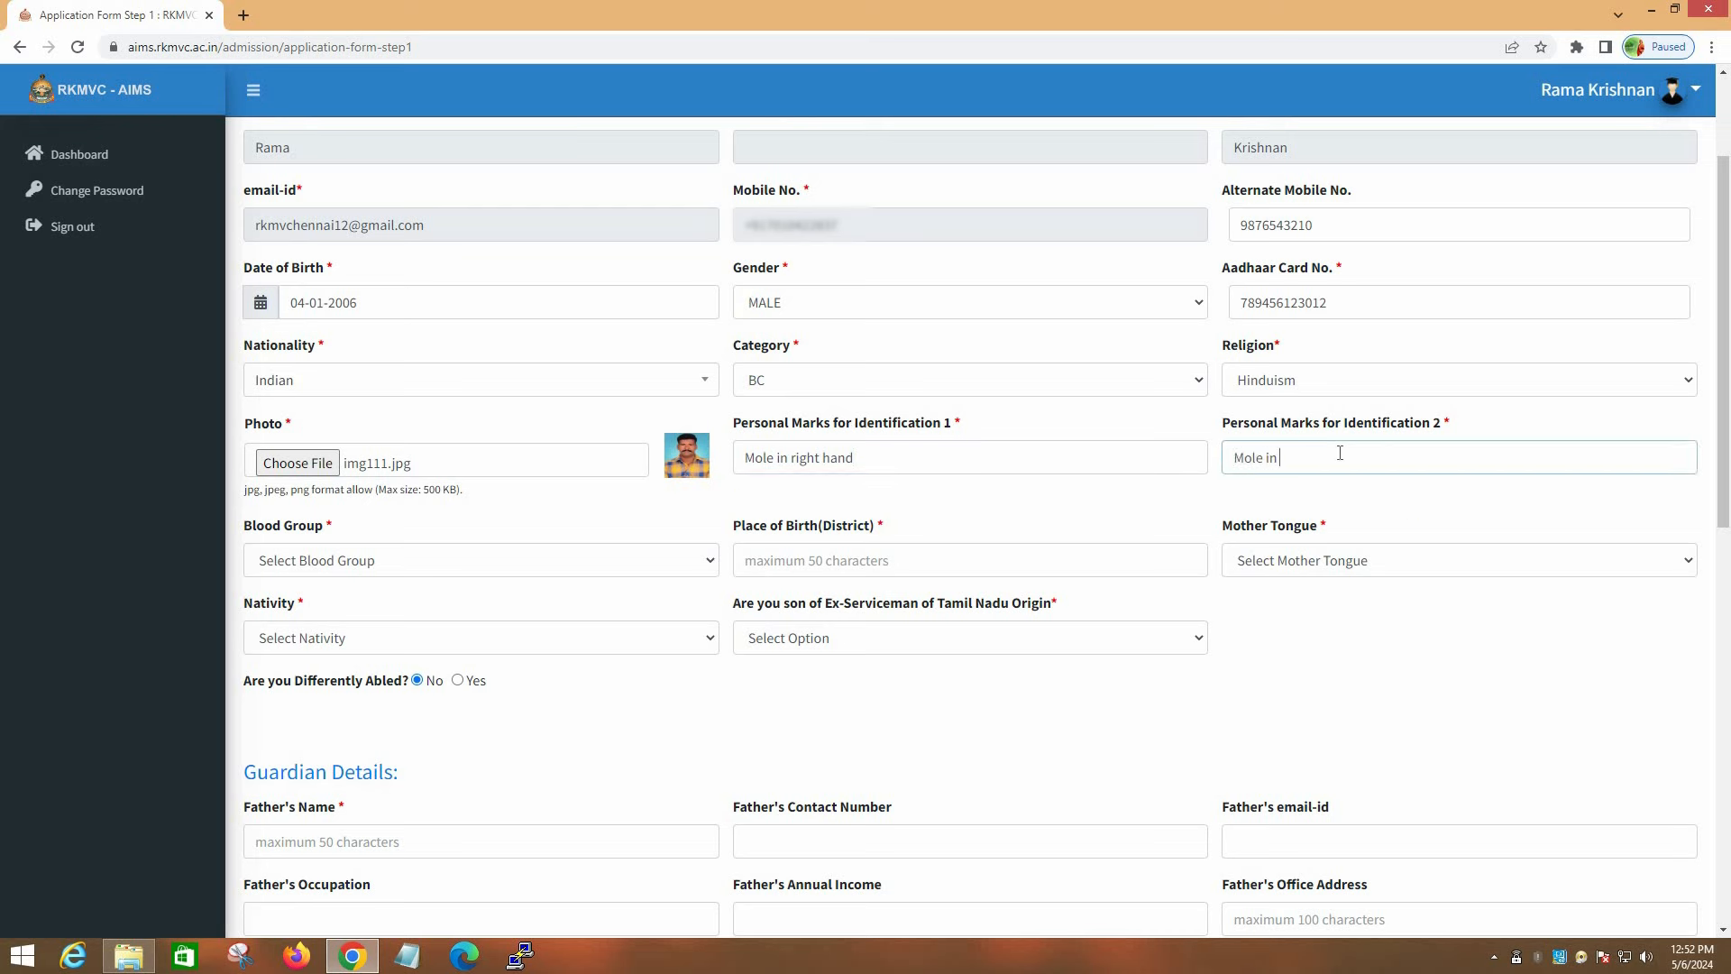
pyautogui.write('cheek')
# Set blood group to B+ and place of birth to Chennai.
pyautogui.scroll(-1, 419, 516)
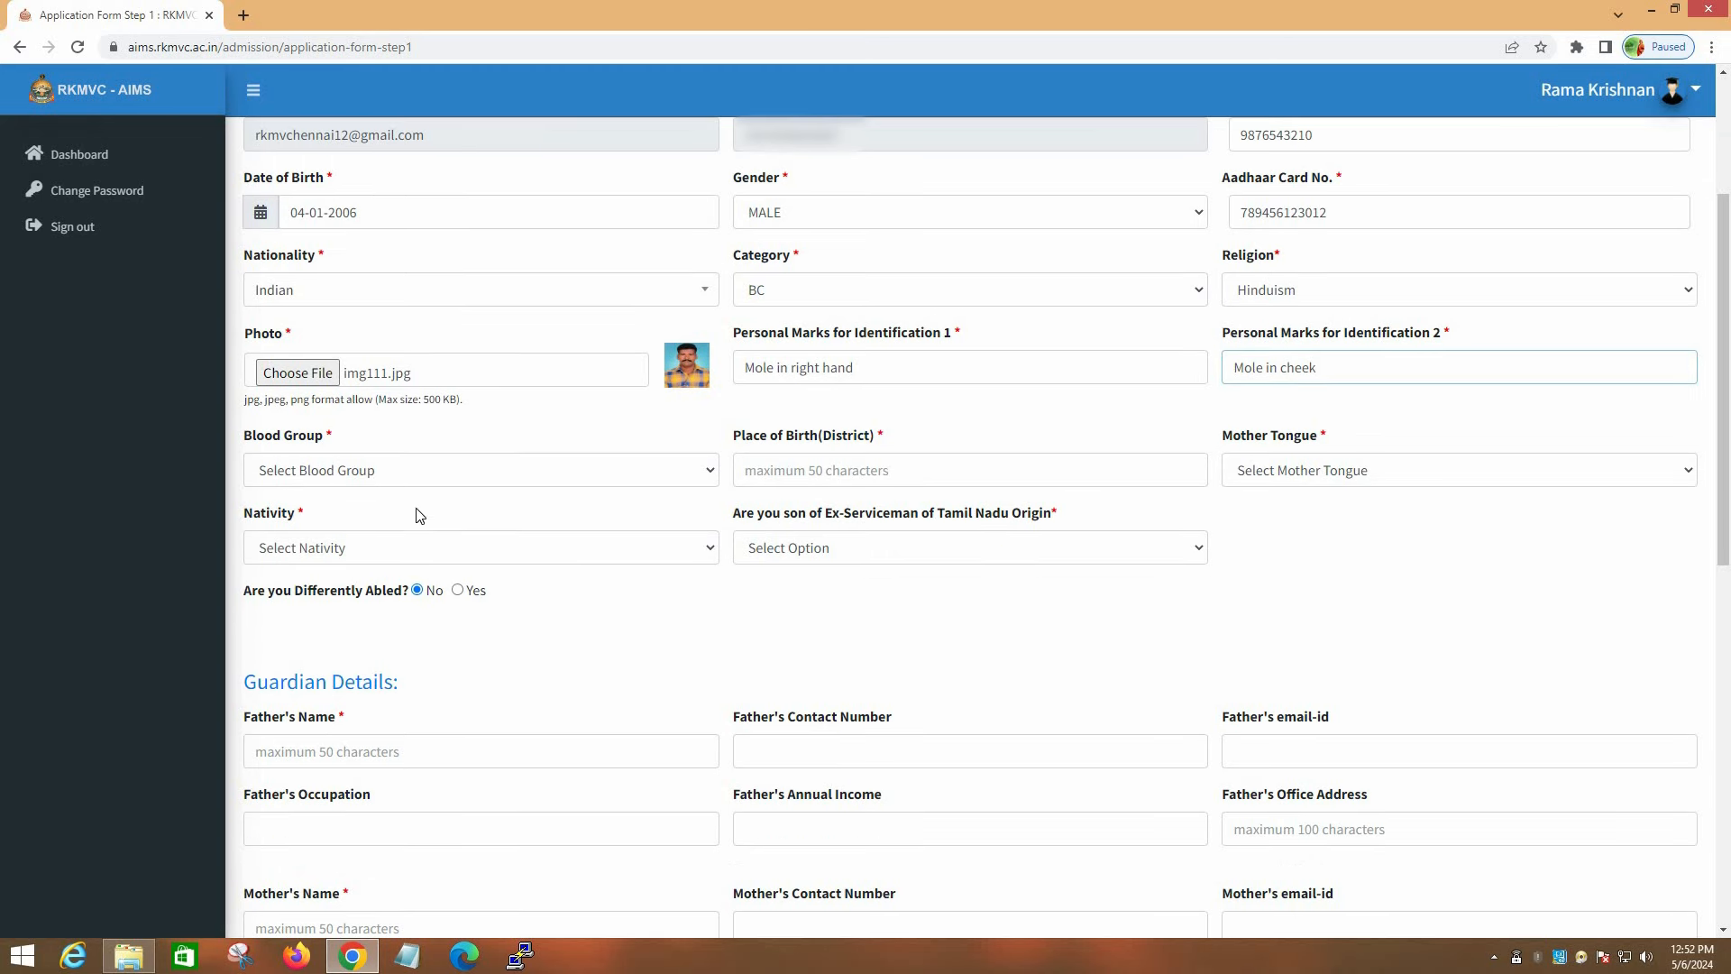
pyautogui.click(371, 478)
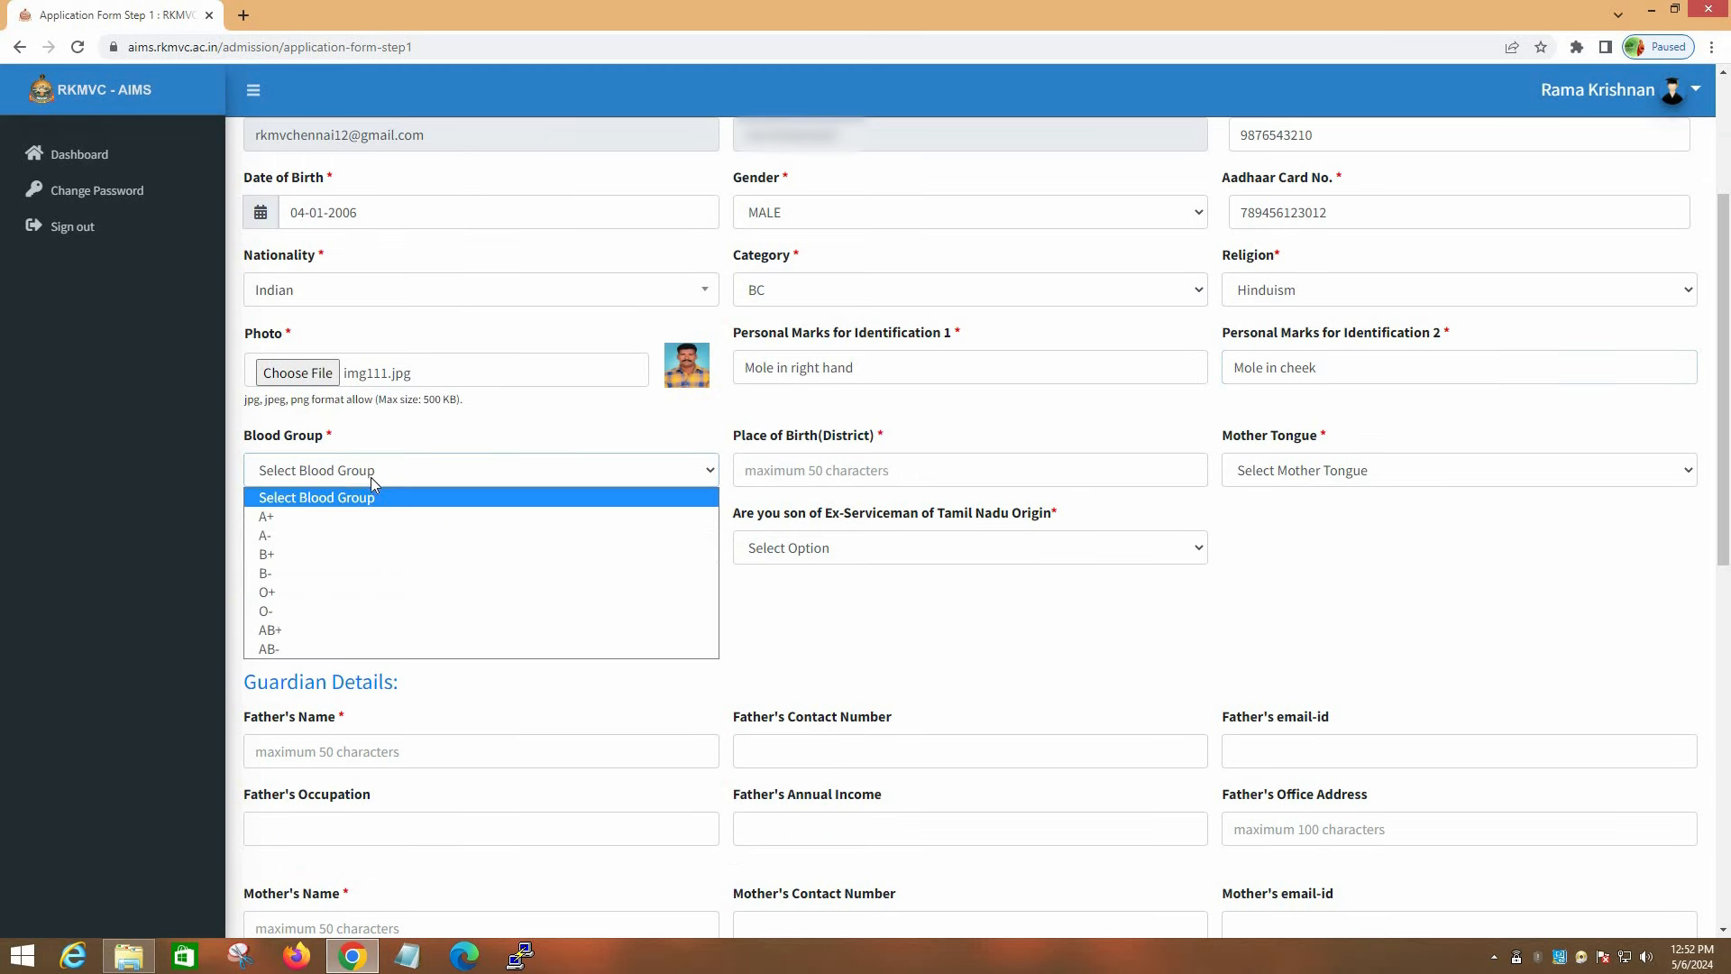
pyautogui.click(360, 547)
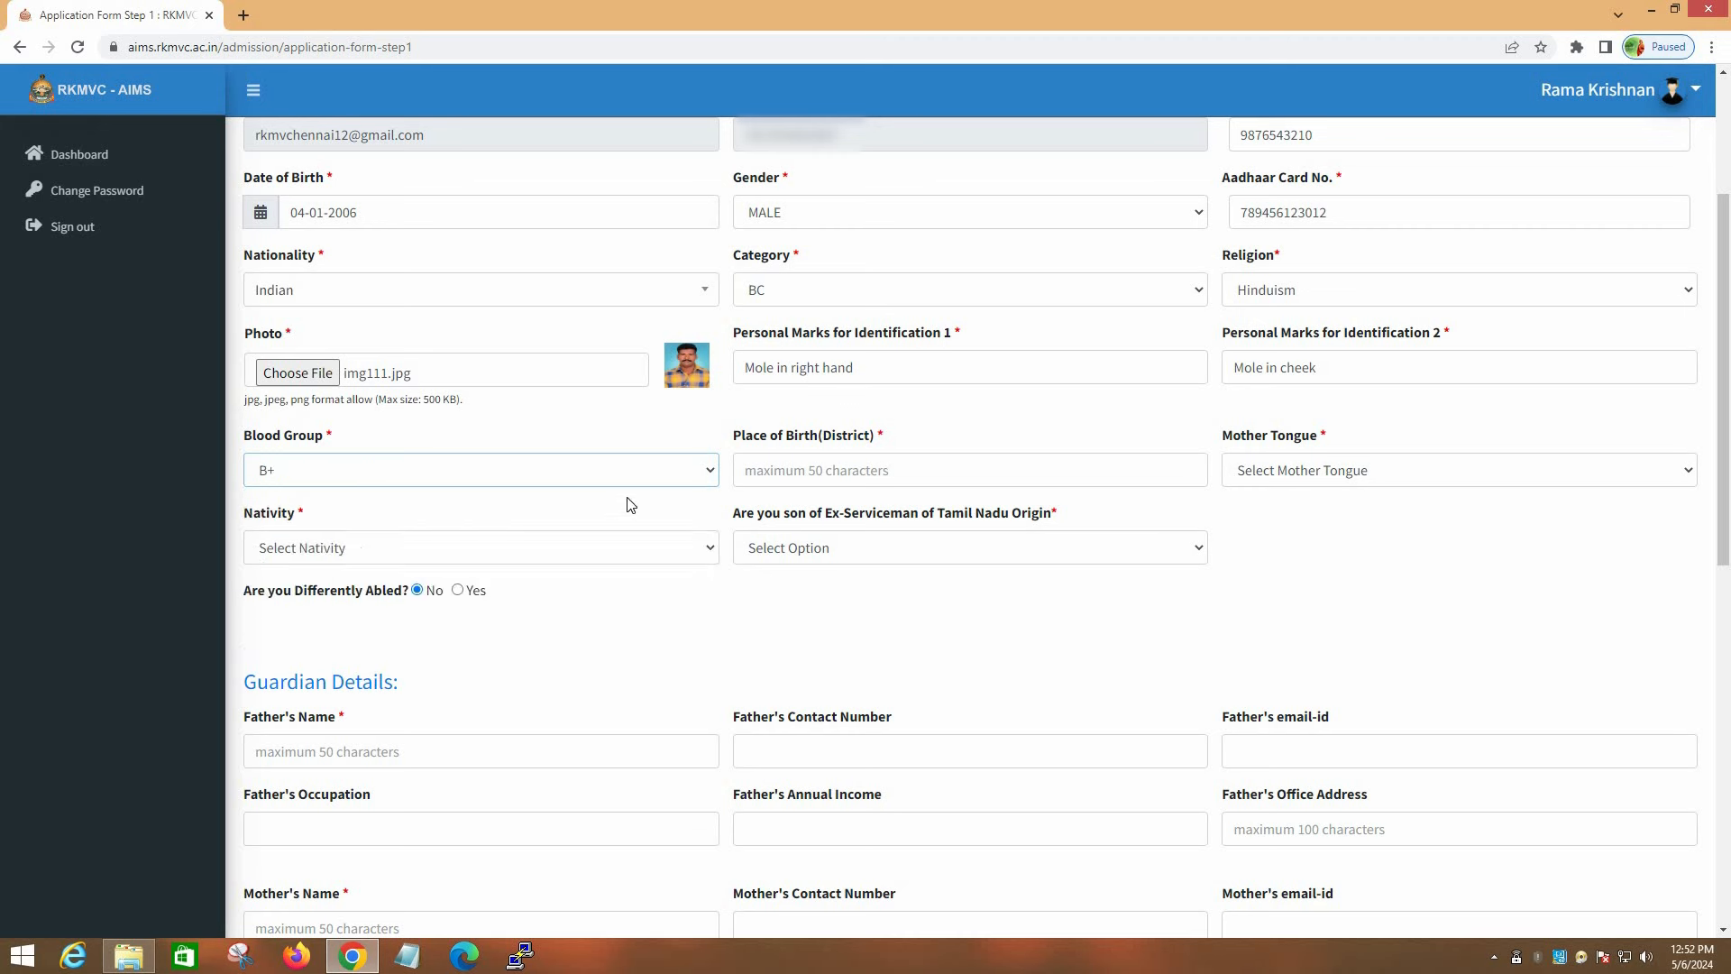
pyautogui.click(812, 469)
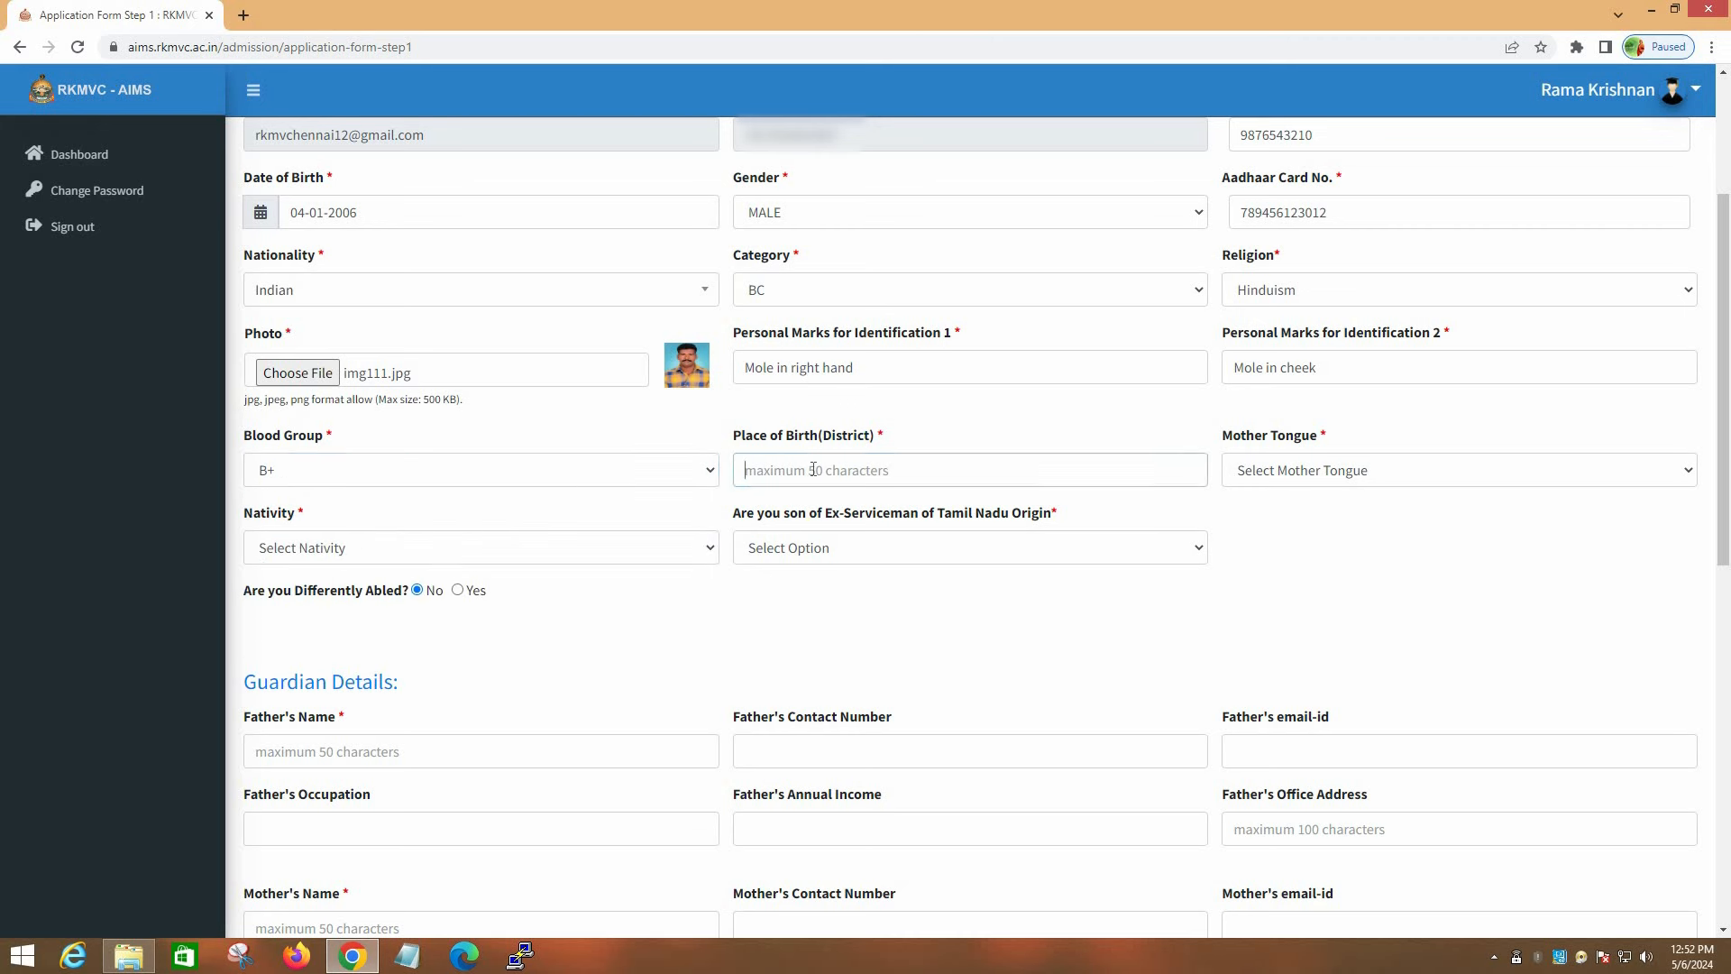
pyautogui.write('Chennai')
# Set mother tongue Tamil, nativity Urban, and ex-serviceman parent Yes.
pyautogui.click(1297, 473)
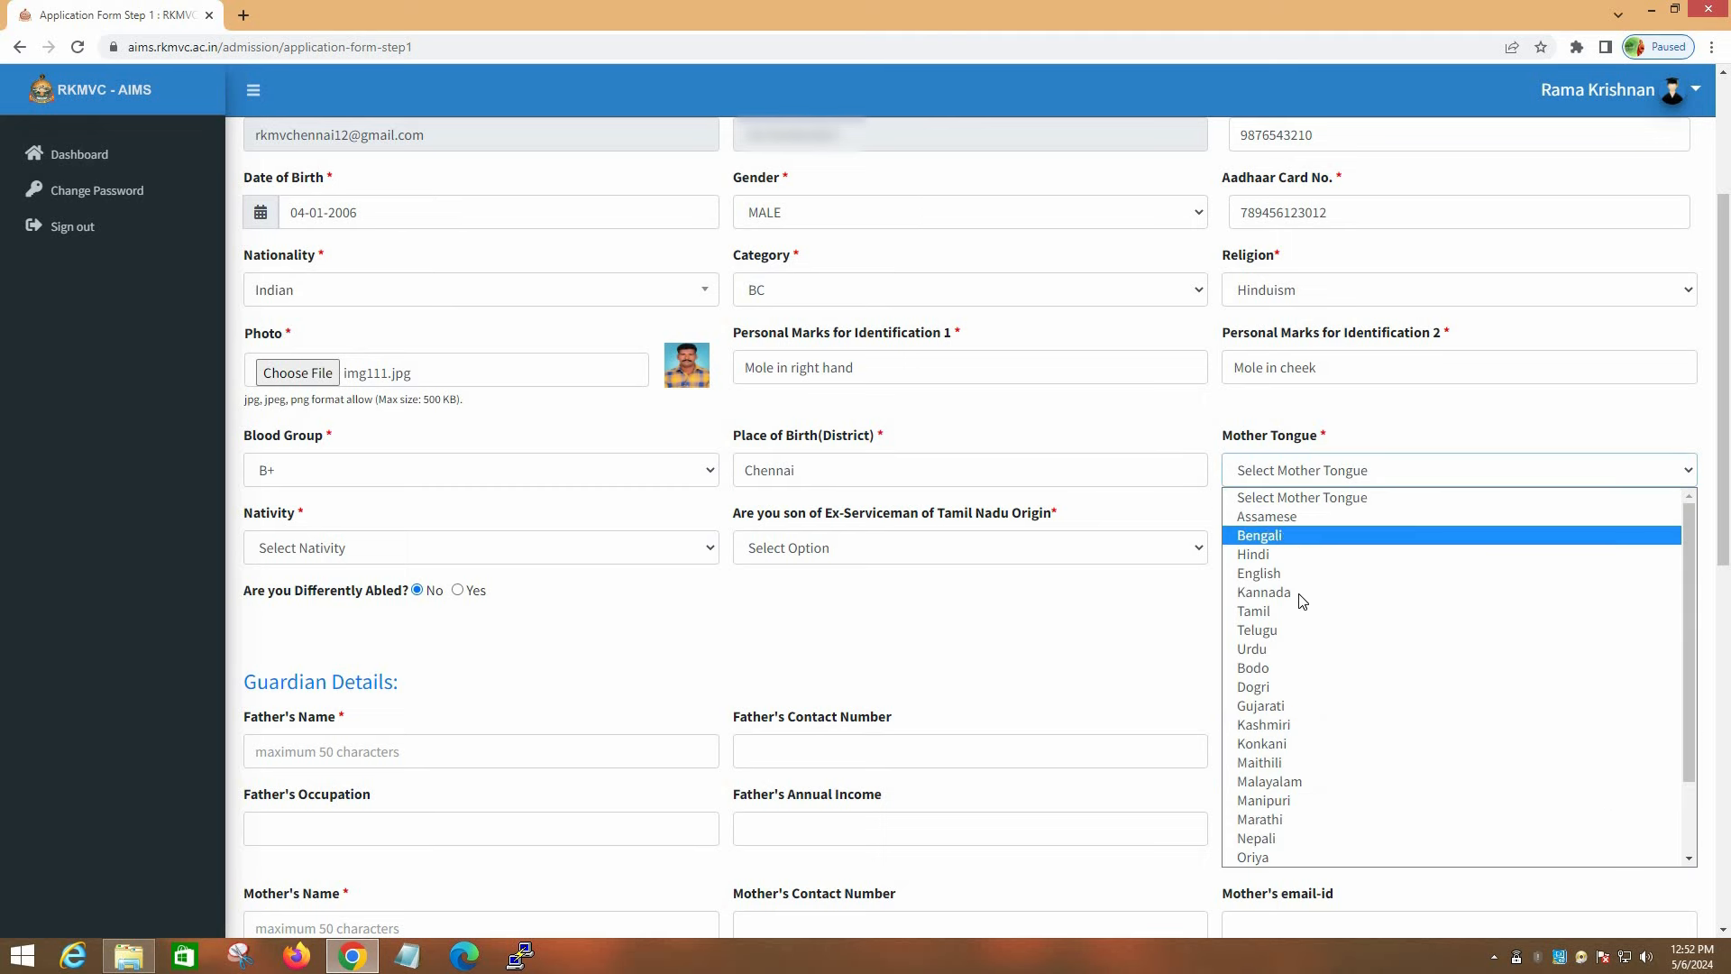
pyautogui.scroll(-2, 1303, 604)
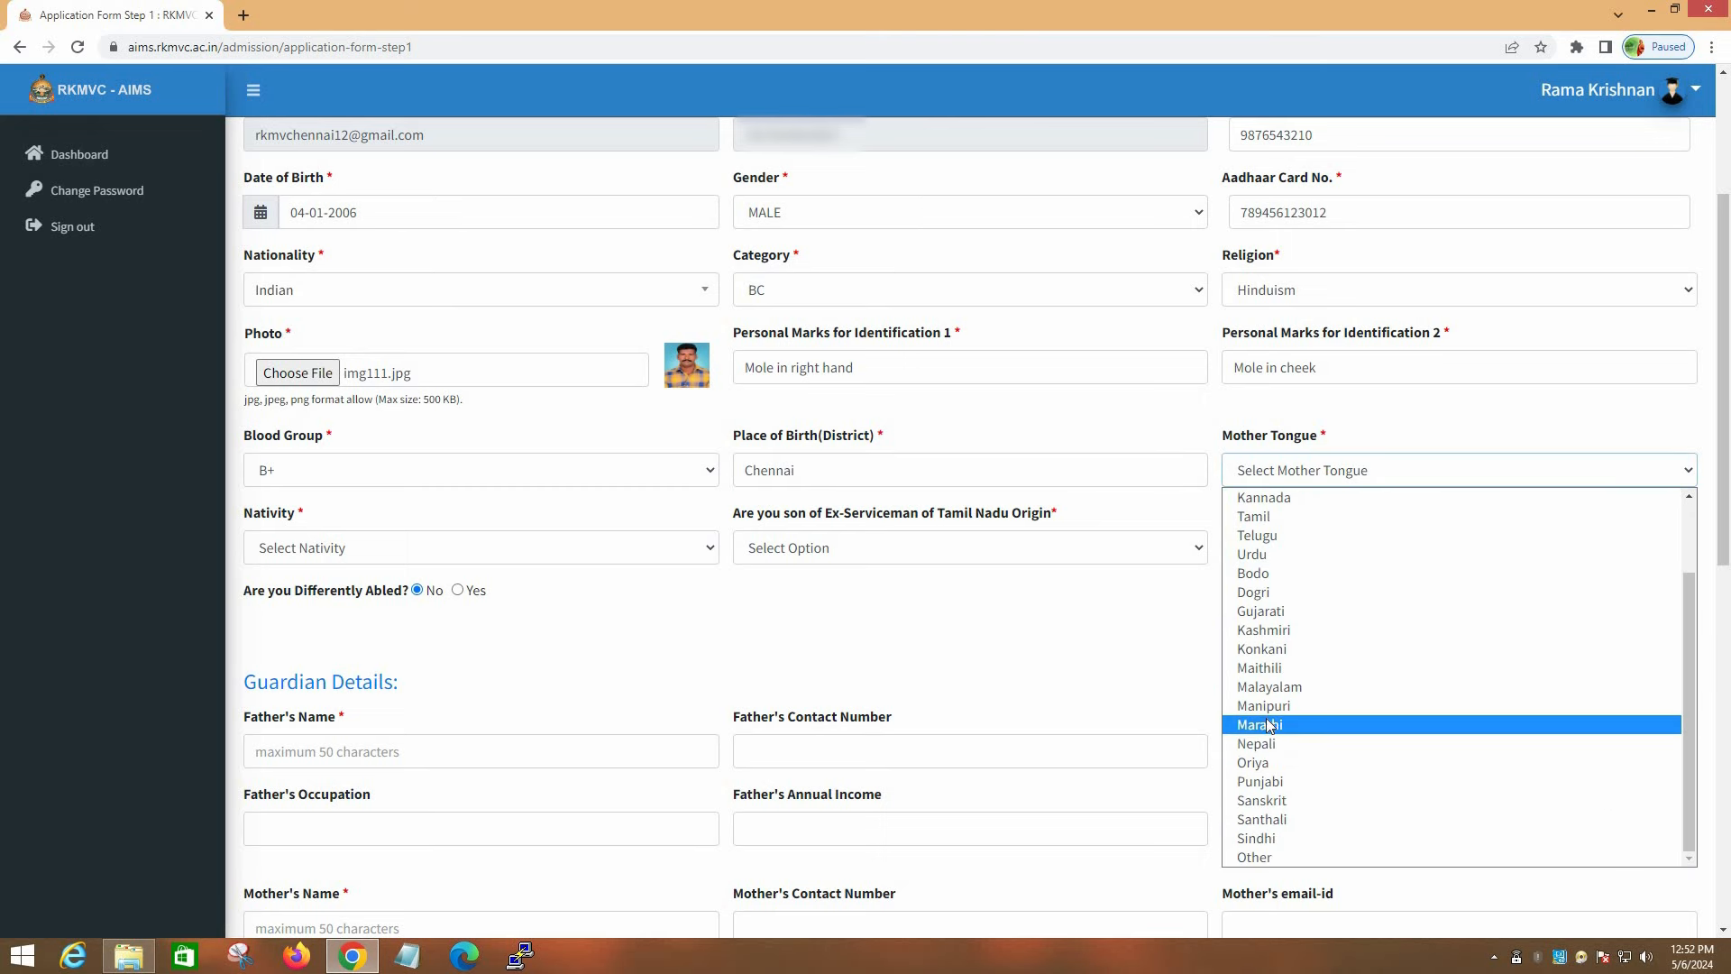
pyautogui.scroll(2, 1268, 724)
pyautogui.click(1273, 612)
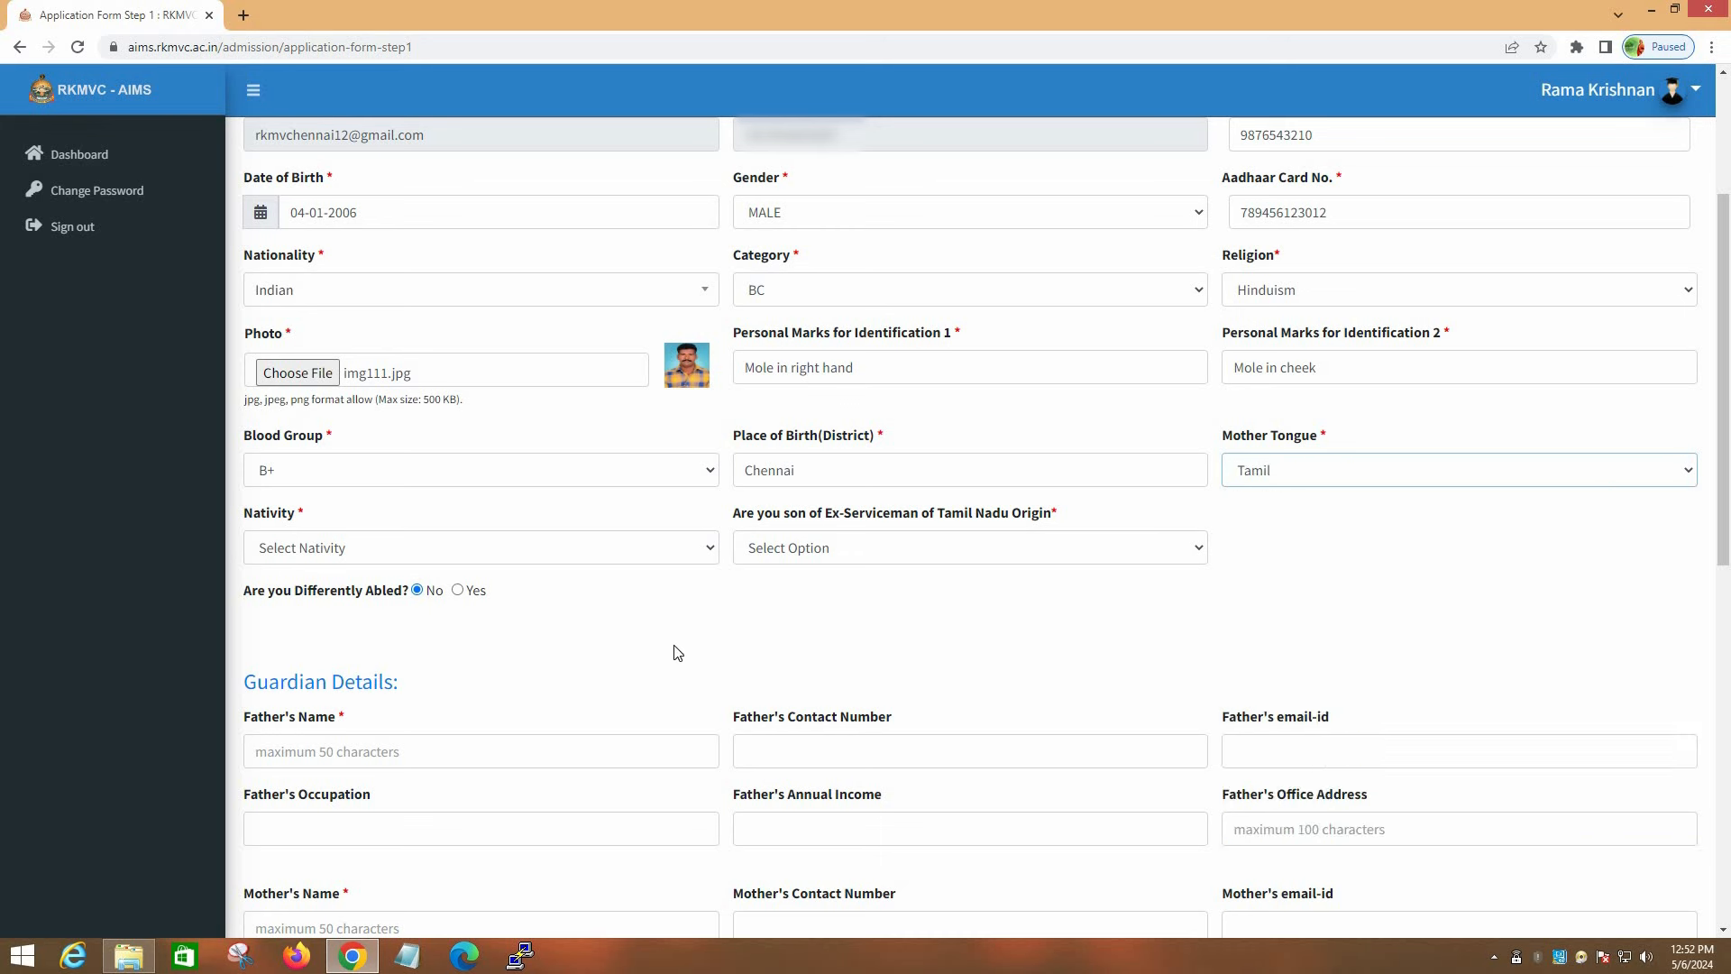
pyautogui.click(369, 550)
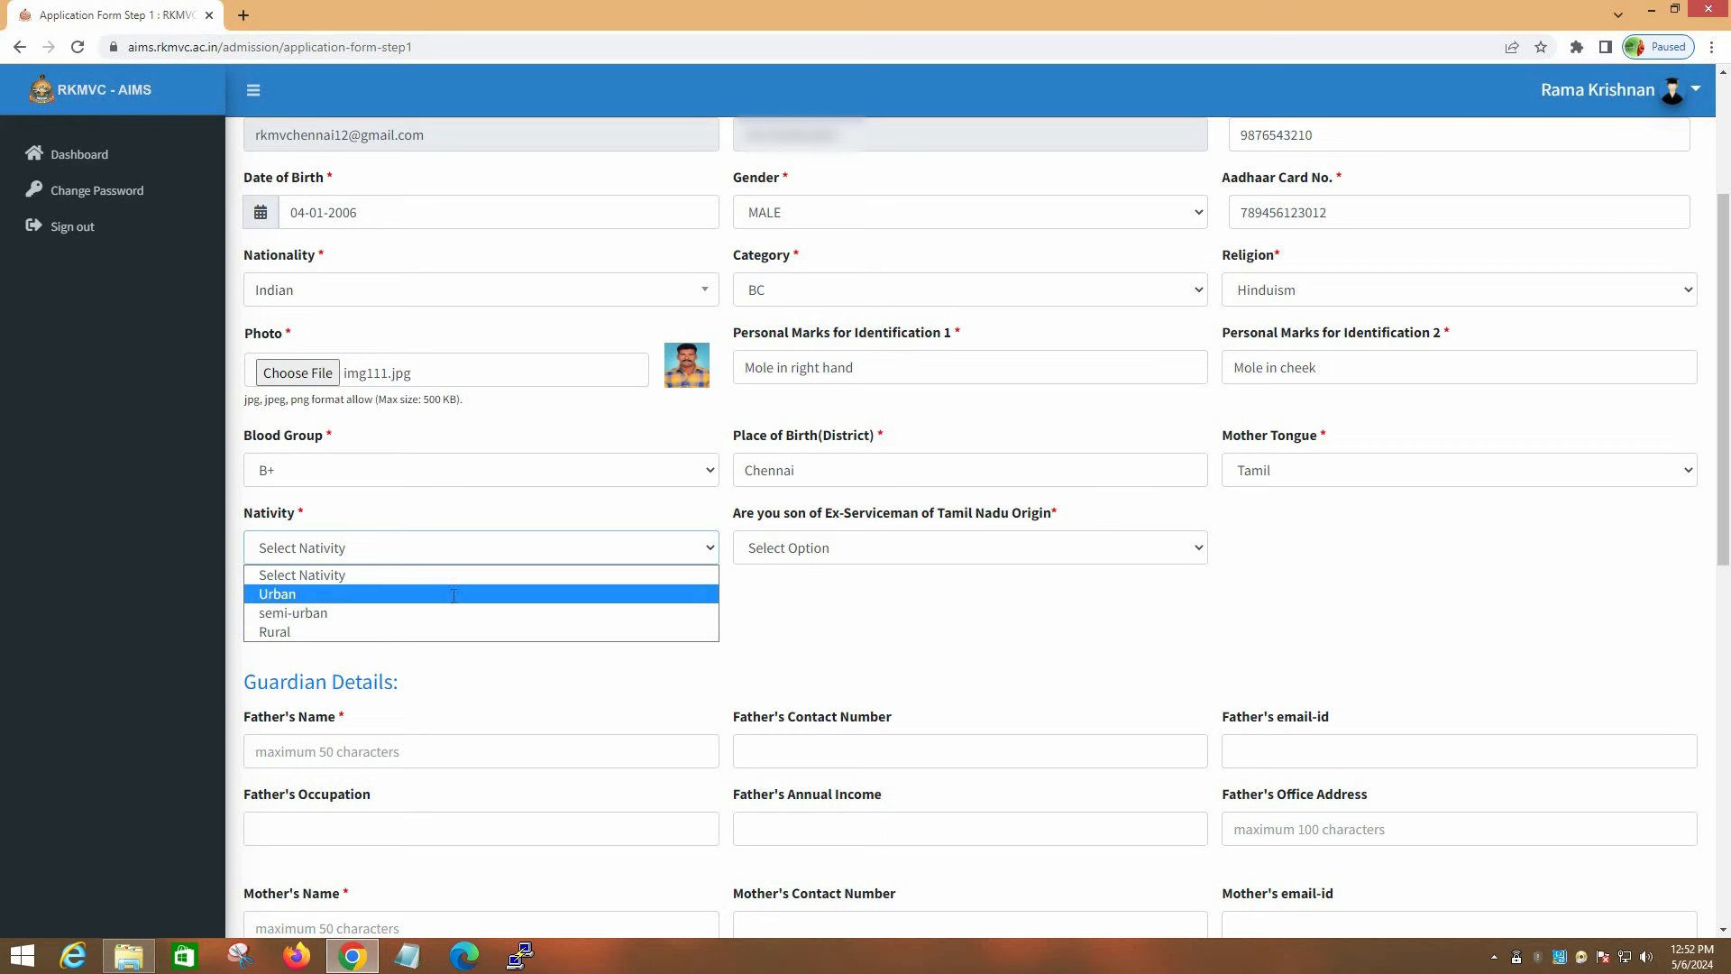
pyautogui.click(347, 593)
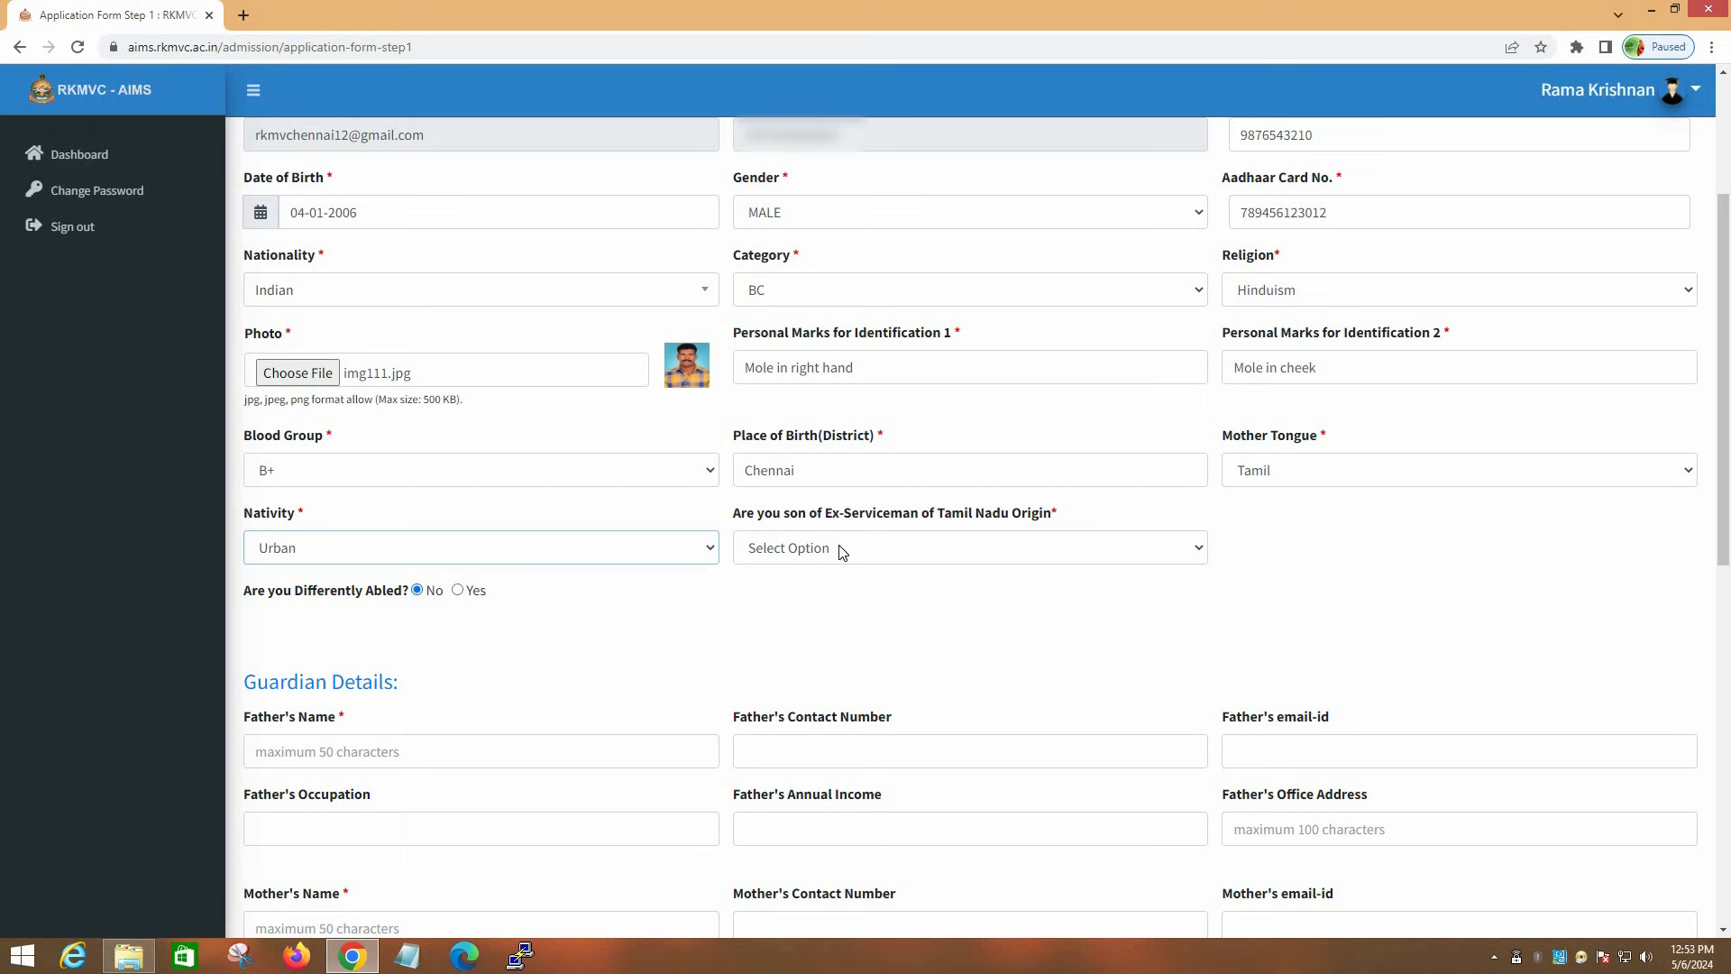
pyautogui.click(840, 550)
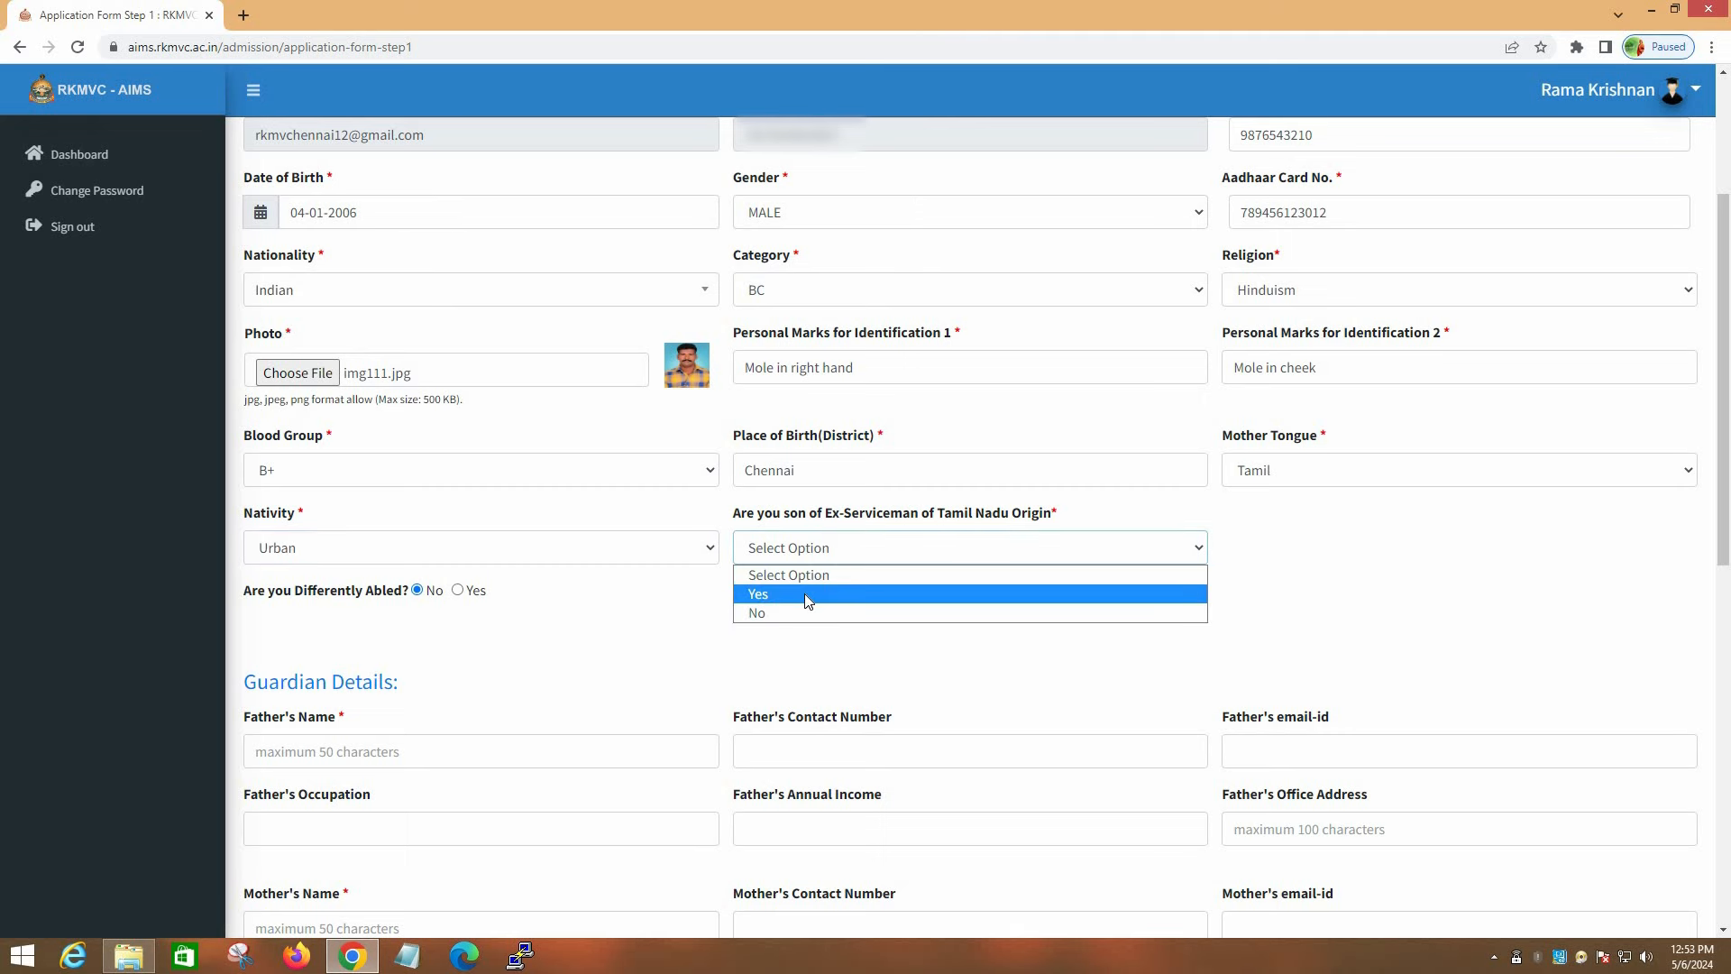
pyautogui.click(804, 594)
pyautogui.scroll(-1, 541, 559)
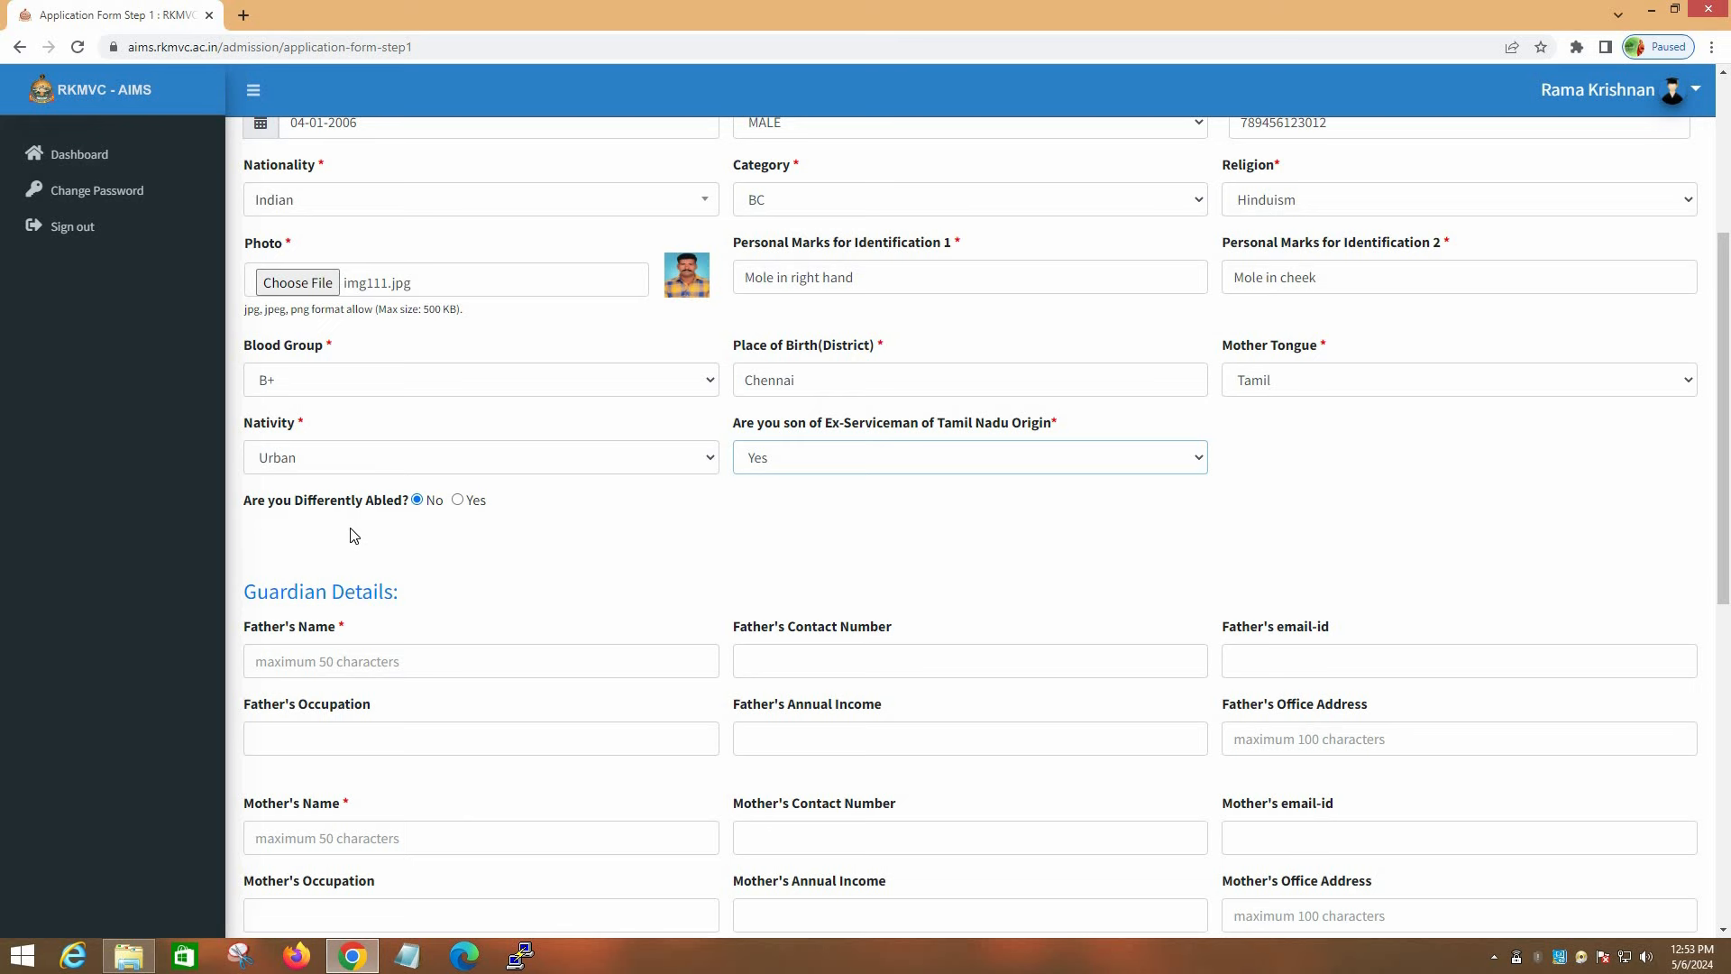
# Try differently abled Yes with Low-vision 50, then switch the answer back to No.
pyautogui.click(457, 501)
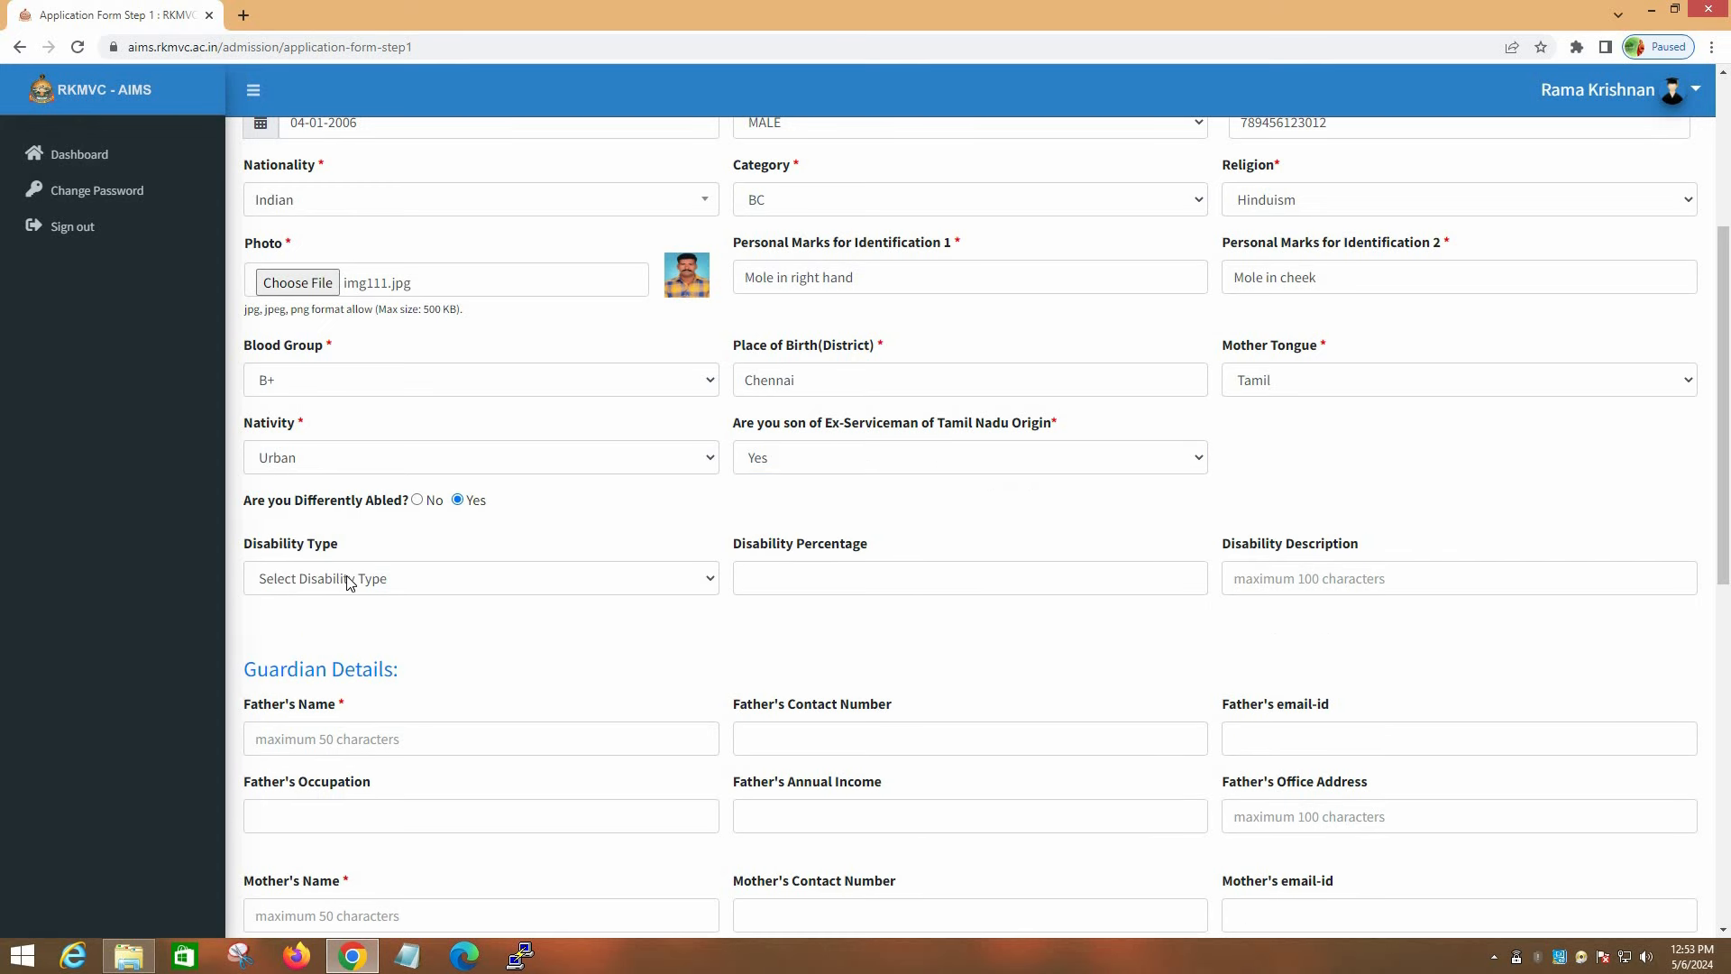
pyautogui.click(349, 582)
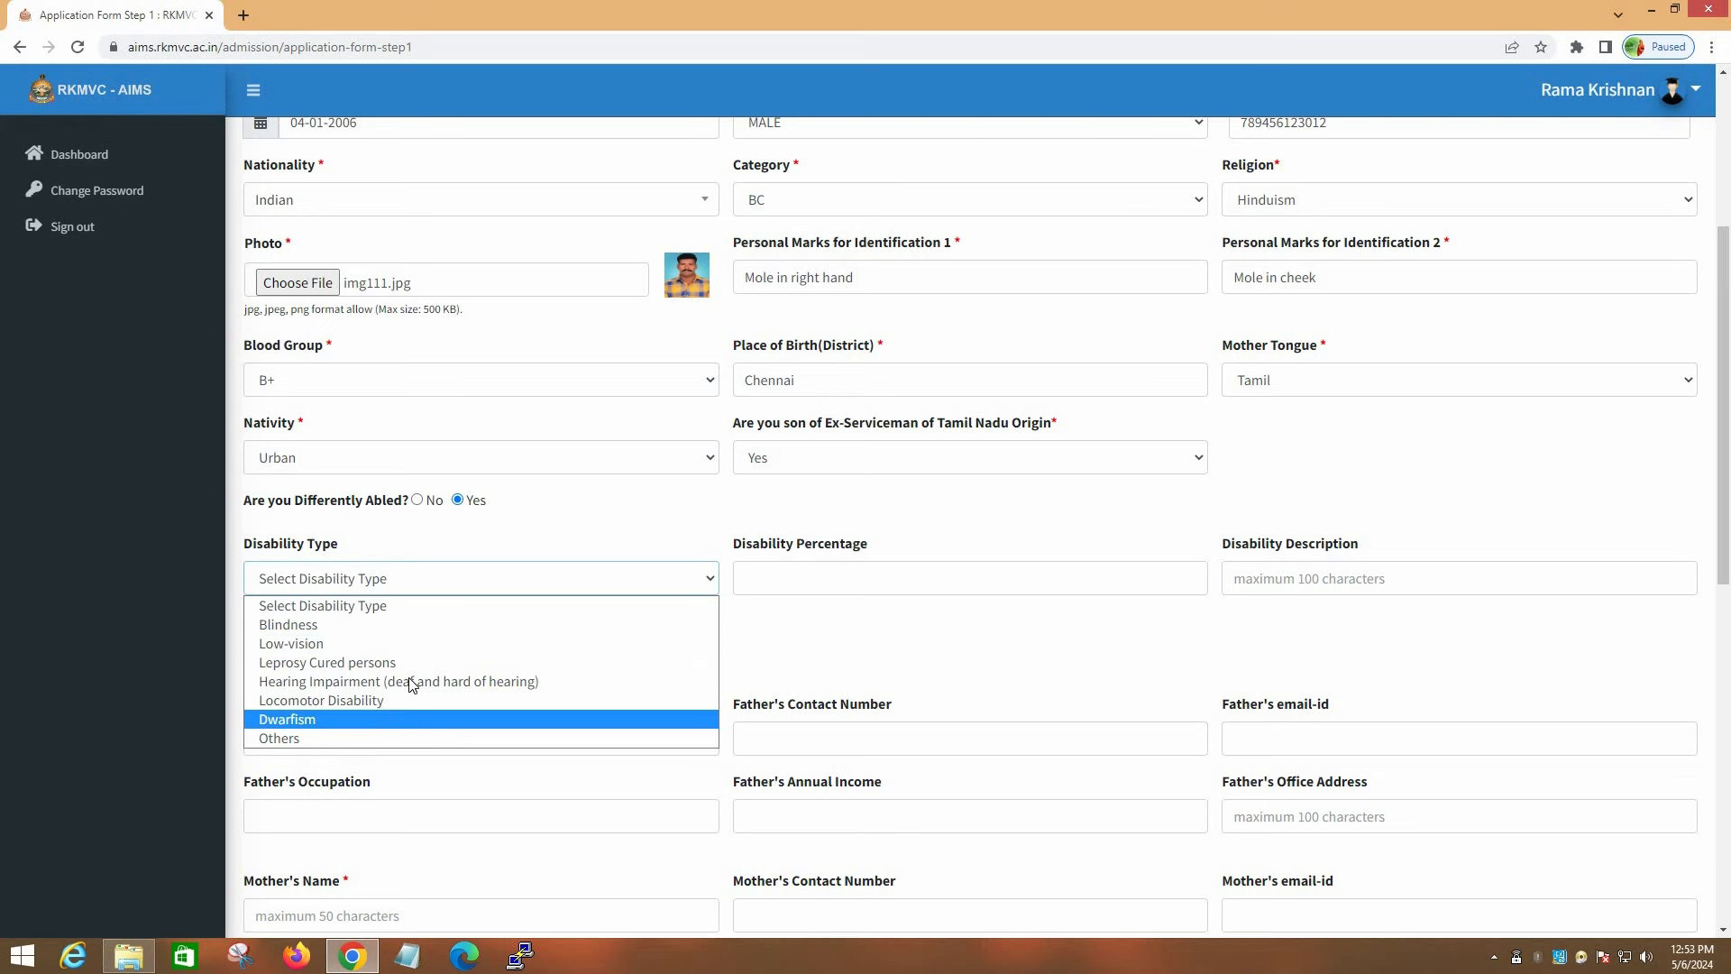
pyautogui.click(502, 642)
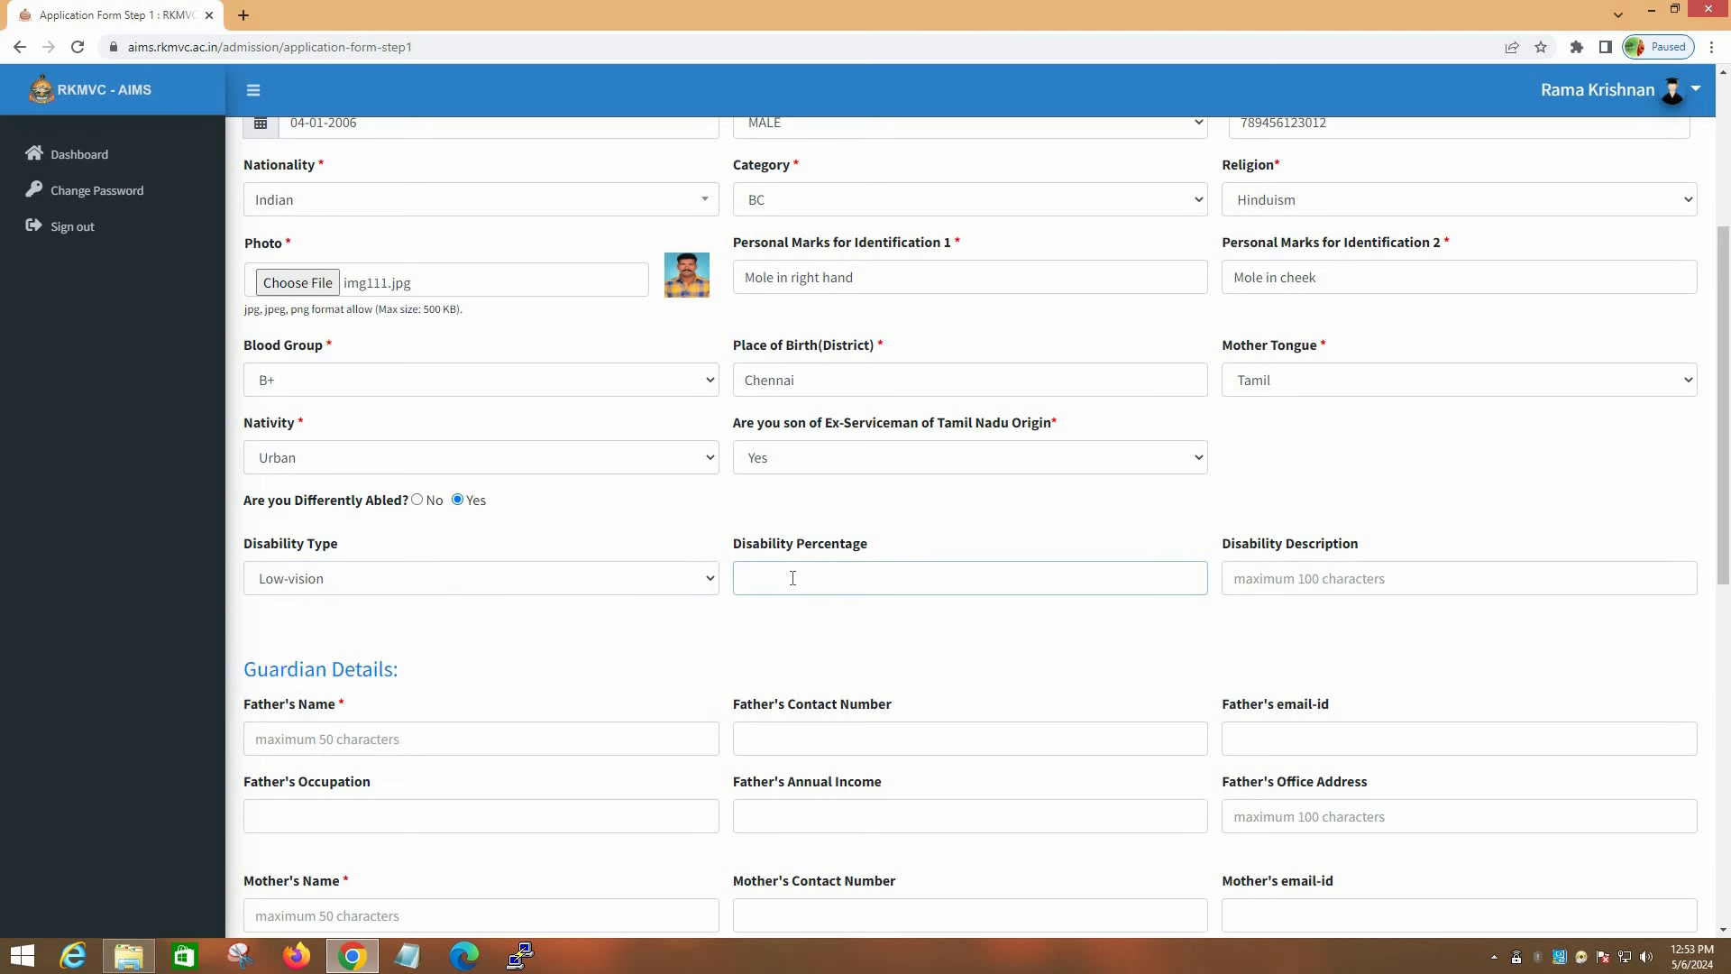
pyautogui.write('50')
pyautogui.scroll(-2, 997, 592)
pyautogui.scroll(-1, 883, 605)
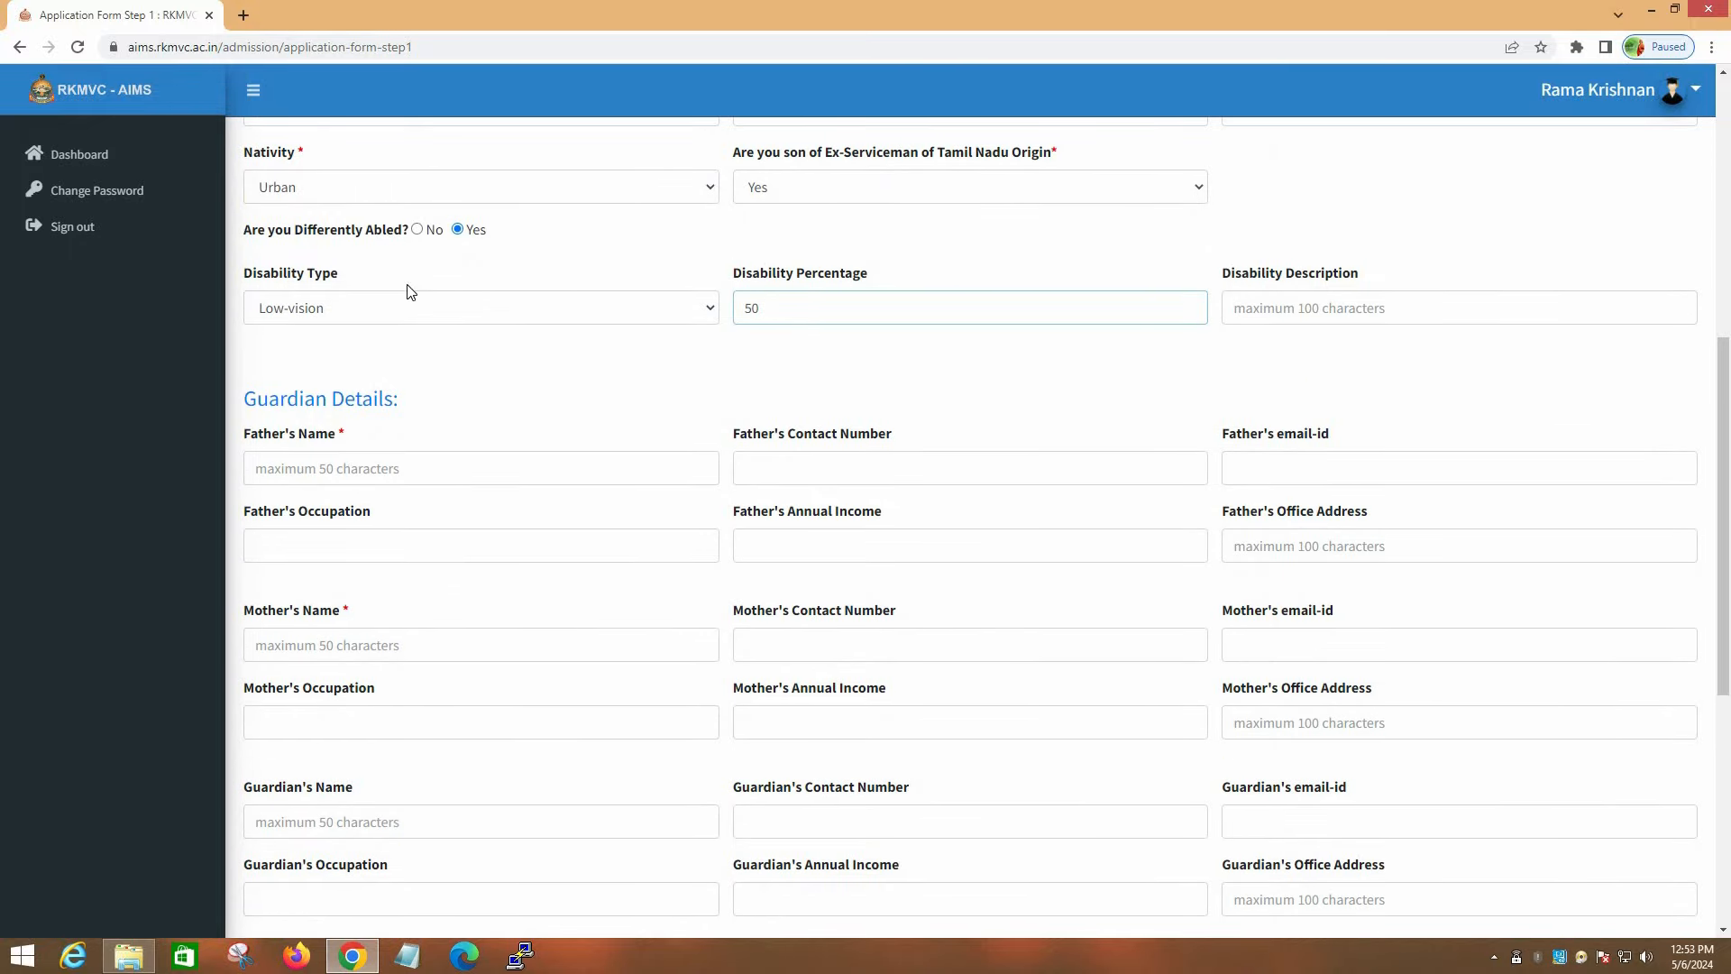
pyautogui.click(418, 230)
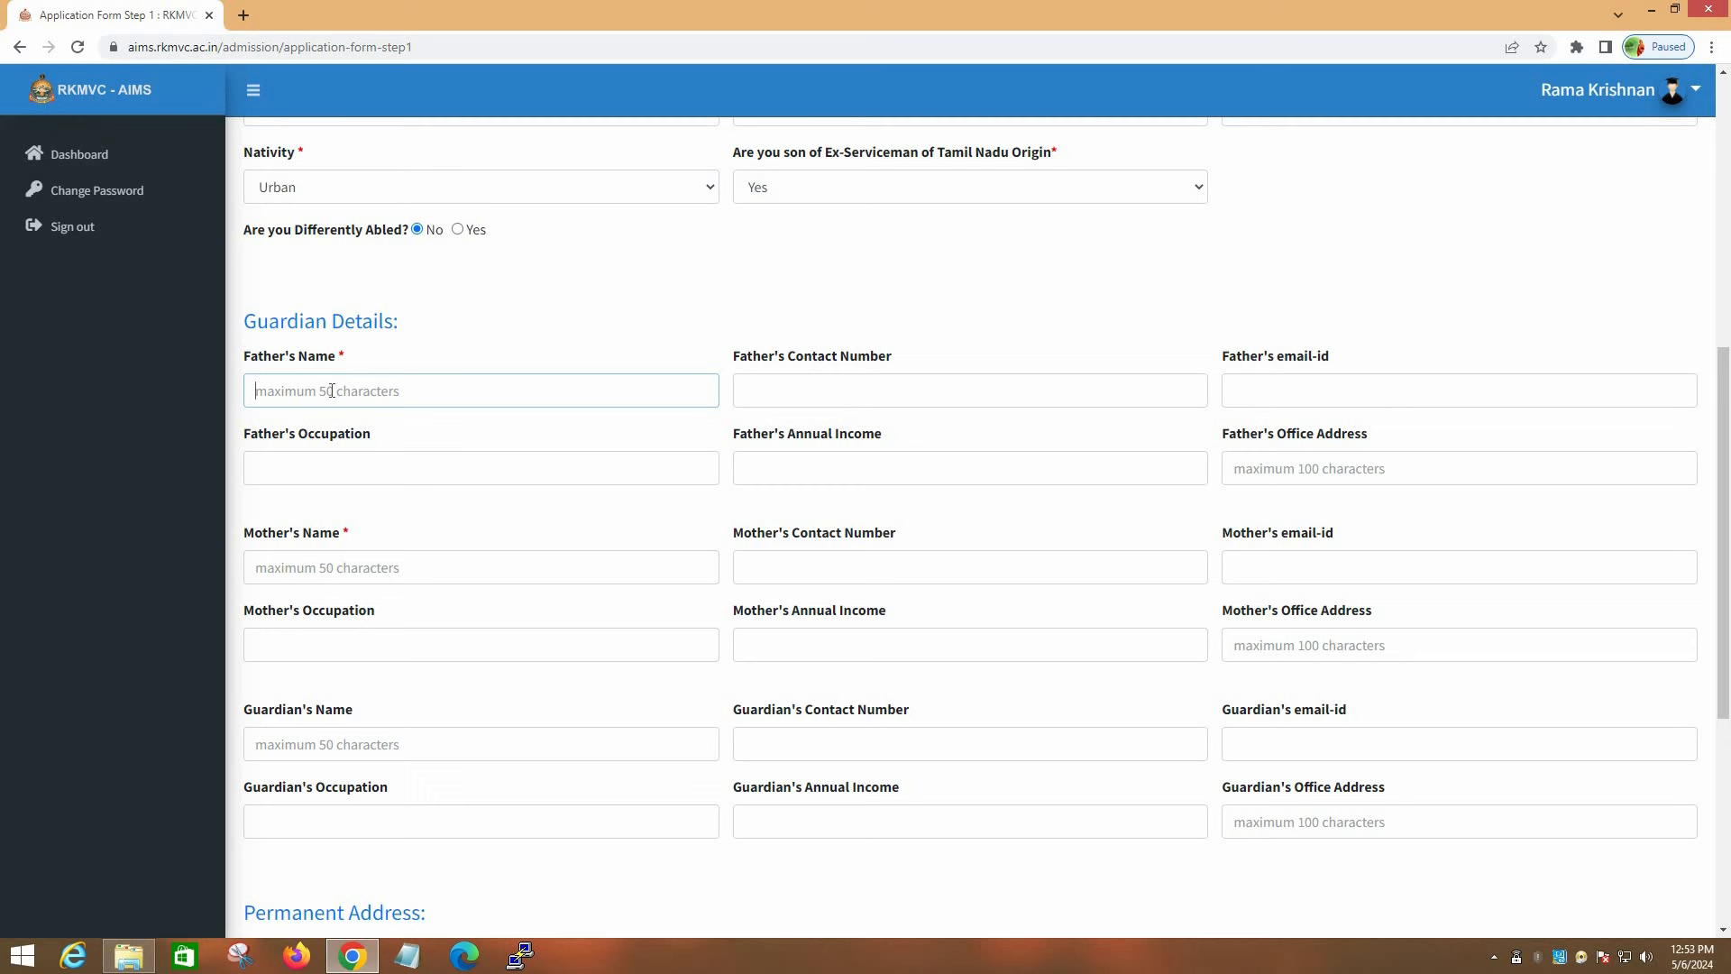
# Enter the father's name and contact number.
pyautogui.write('R')
pyautogui.press('BackSpace')
pyautogui.write('Vivekanandan')
pyautogui.press('Tab')
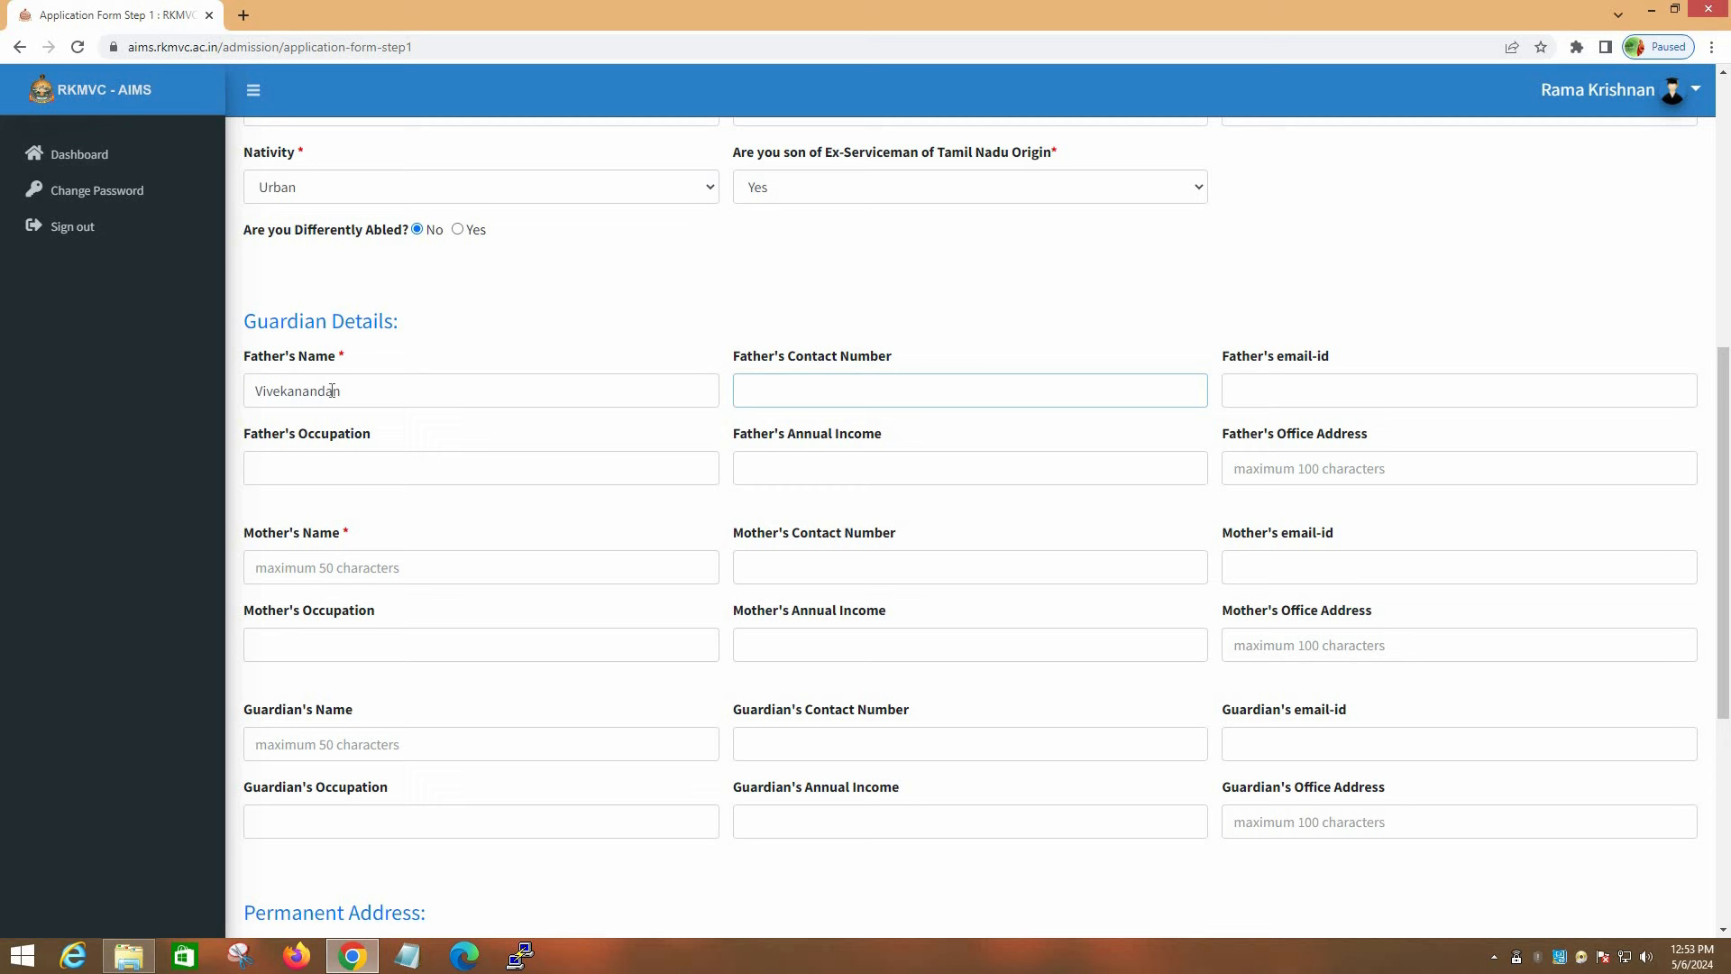
pyautogui.write('9876541230')
# Set father's occupation to Record Clerk, annual income 150000, and enter his office address.
pyautogui.click(1290, 388)
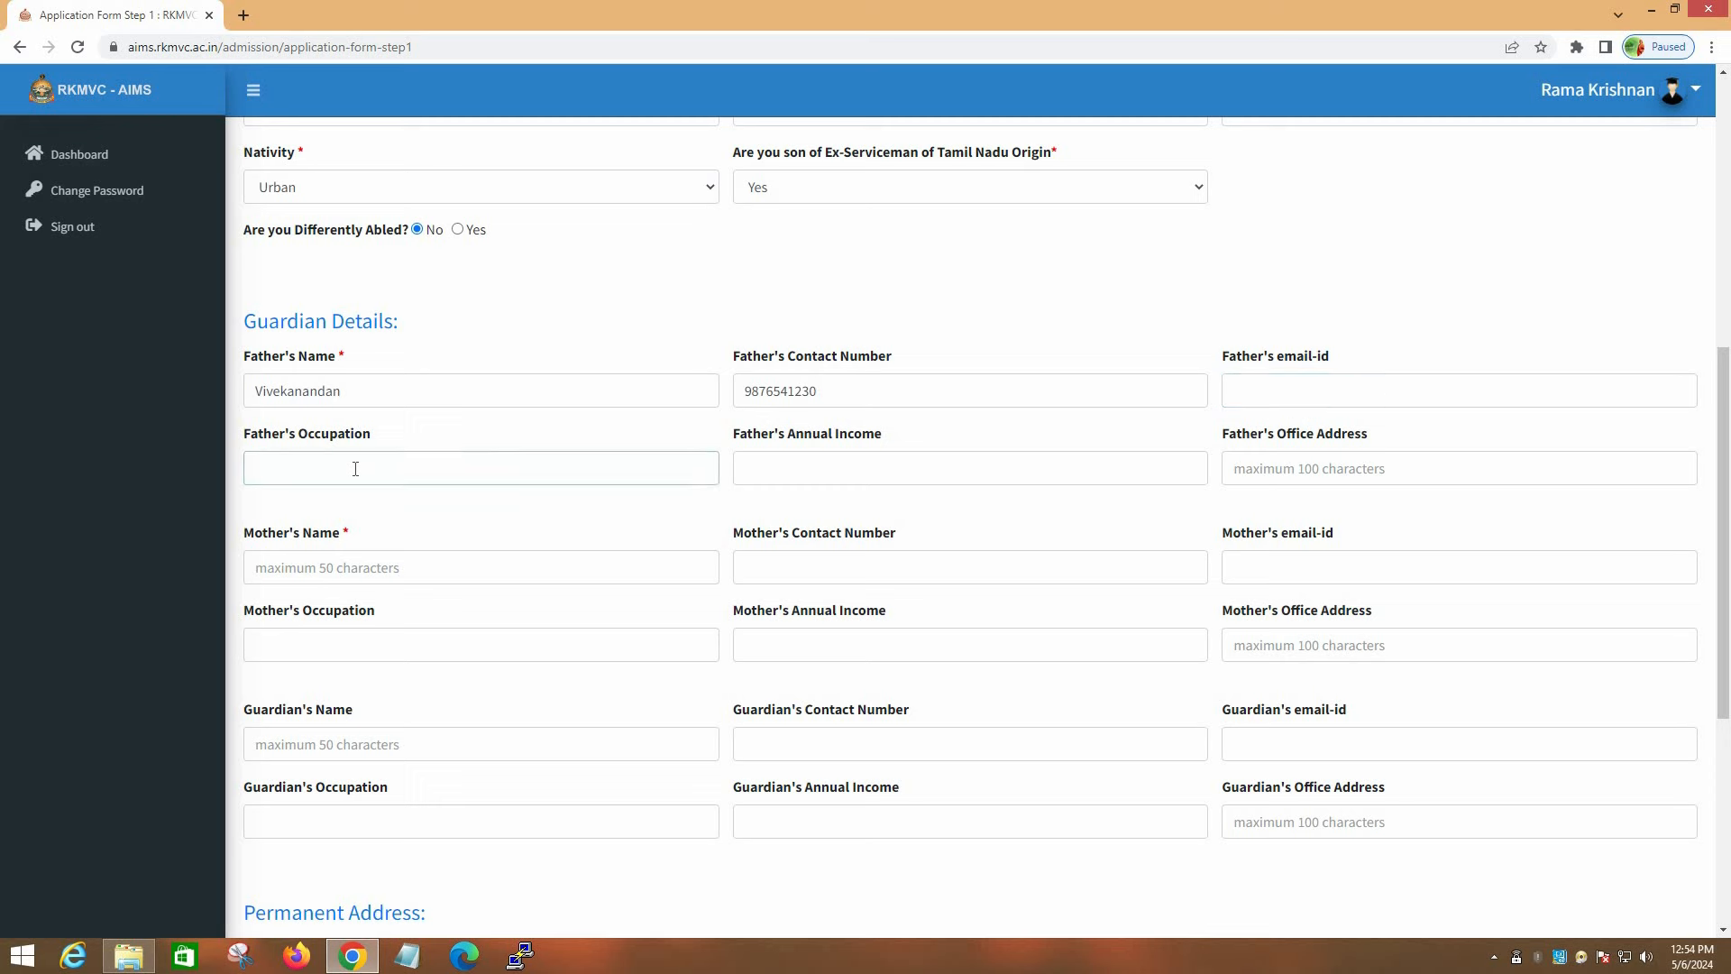
pyautogui.write('ClerkRecore')
pyautogui.press('BackSpace')
pyautogui.press('BackSpace')
pyautogui.write('d')
pyautogui.click(858, 474)
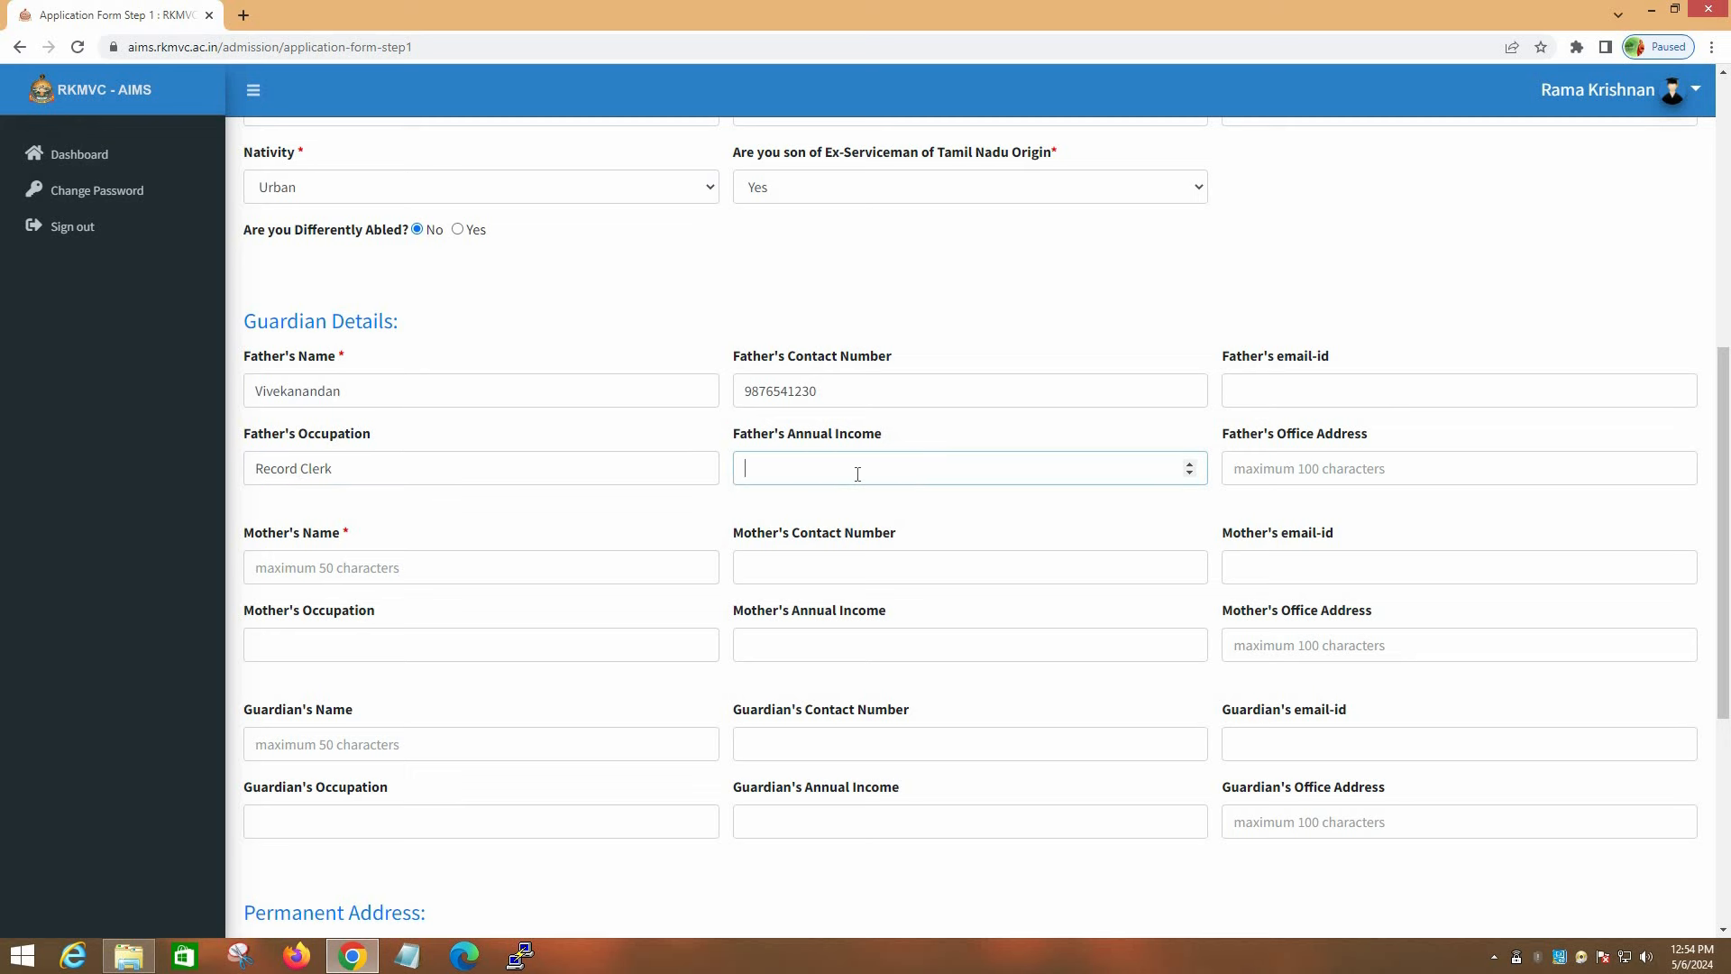
pyautogui.write('150000')
pyautogui.click(1332, 471)
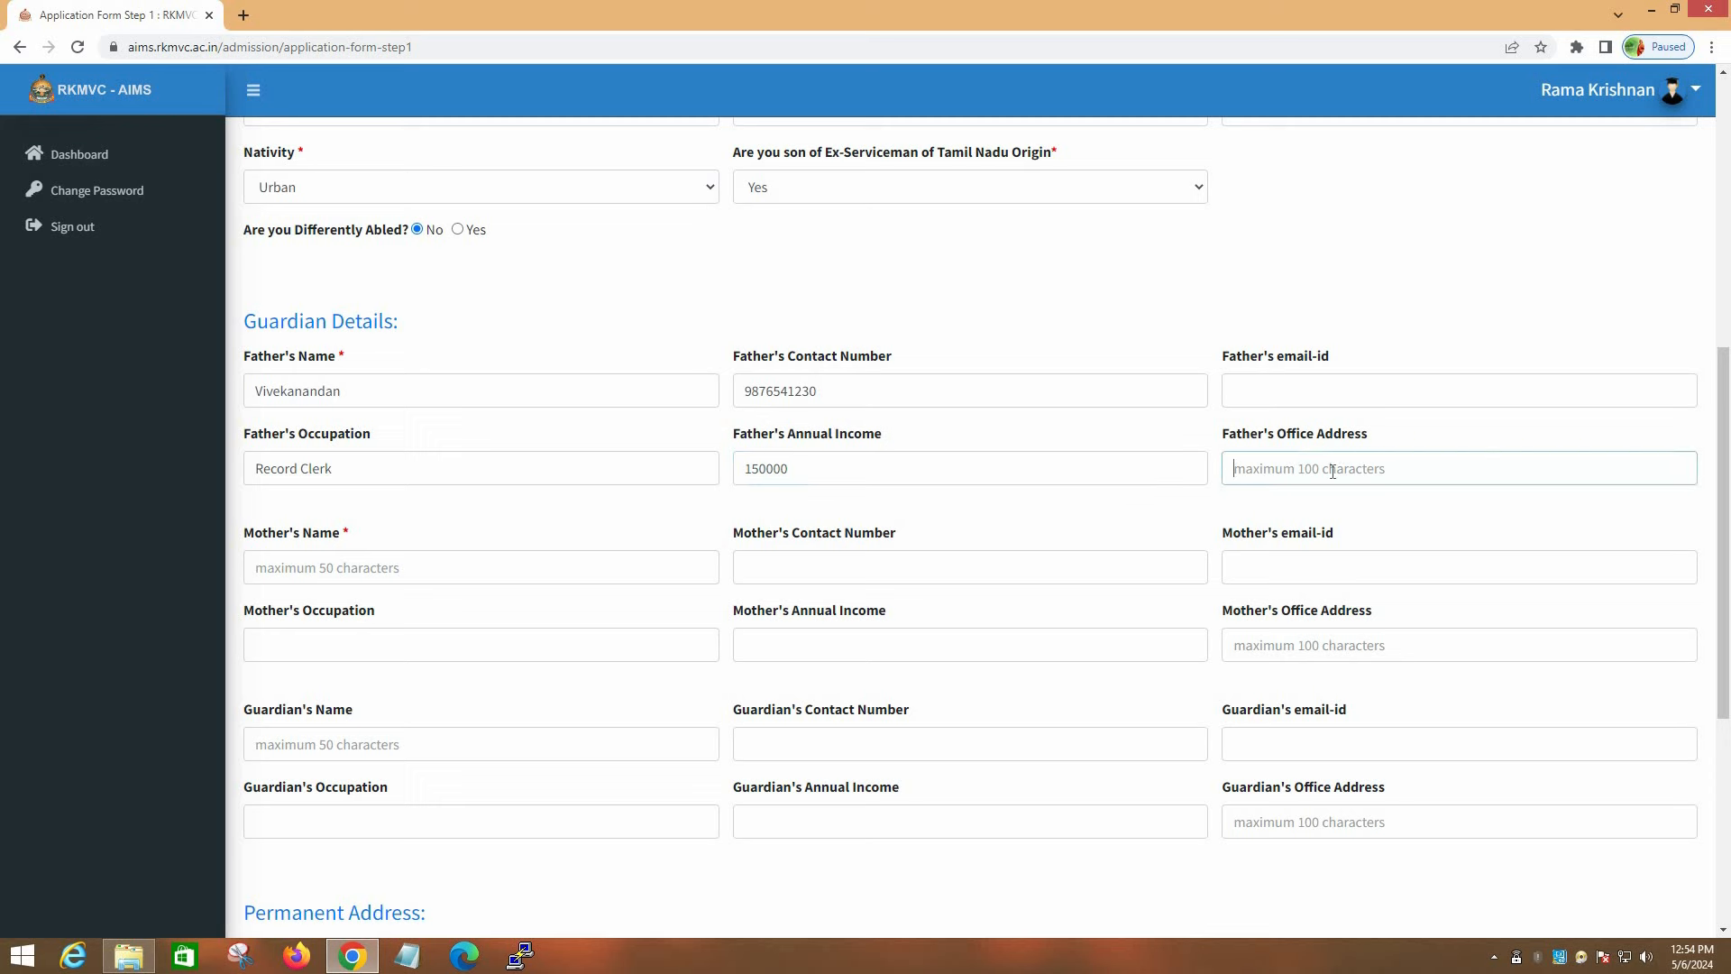
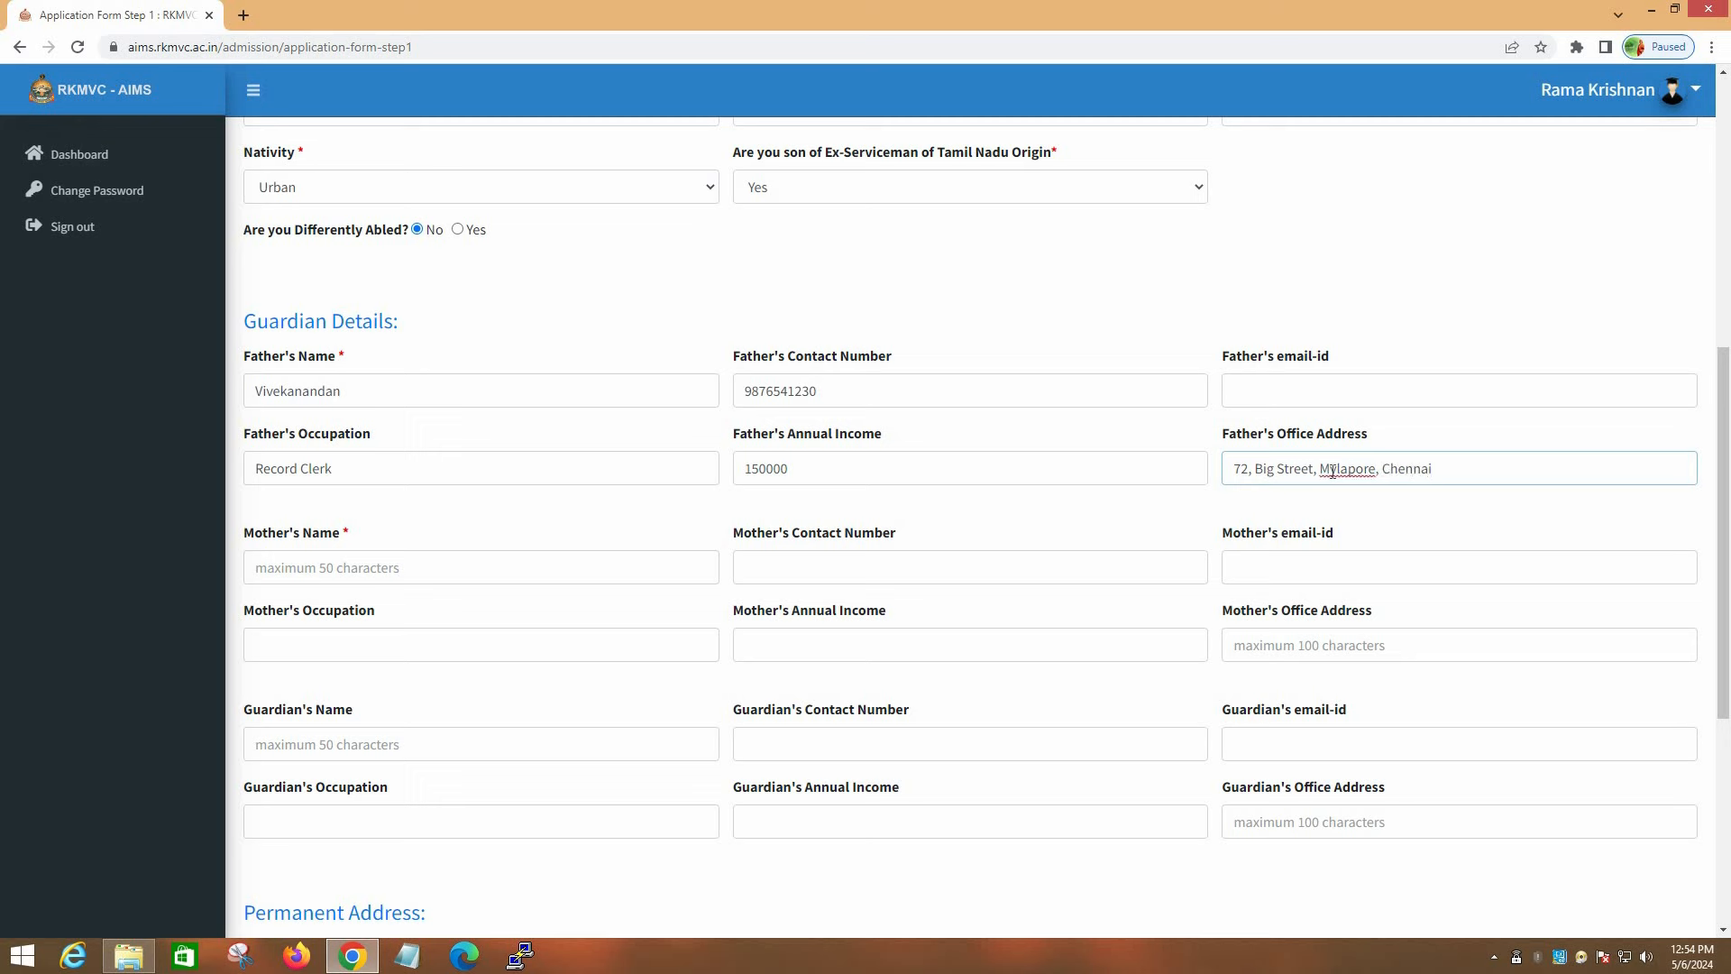
# Enter the mother's name, skip her contact fields, and set her occupation to House Wife.
pyautogui.click(329, 568)
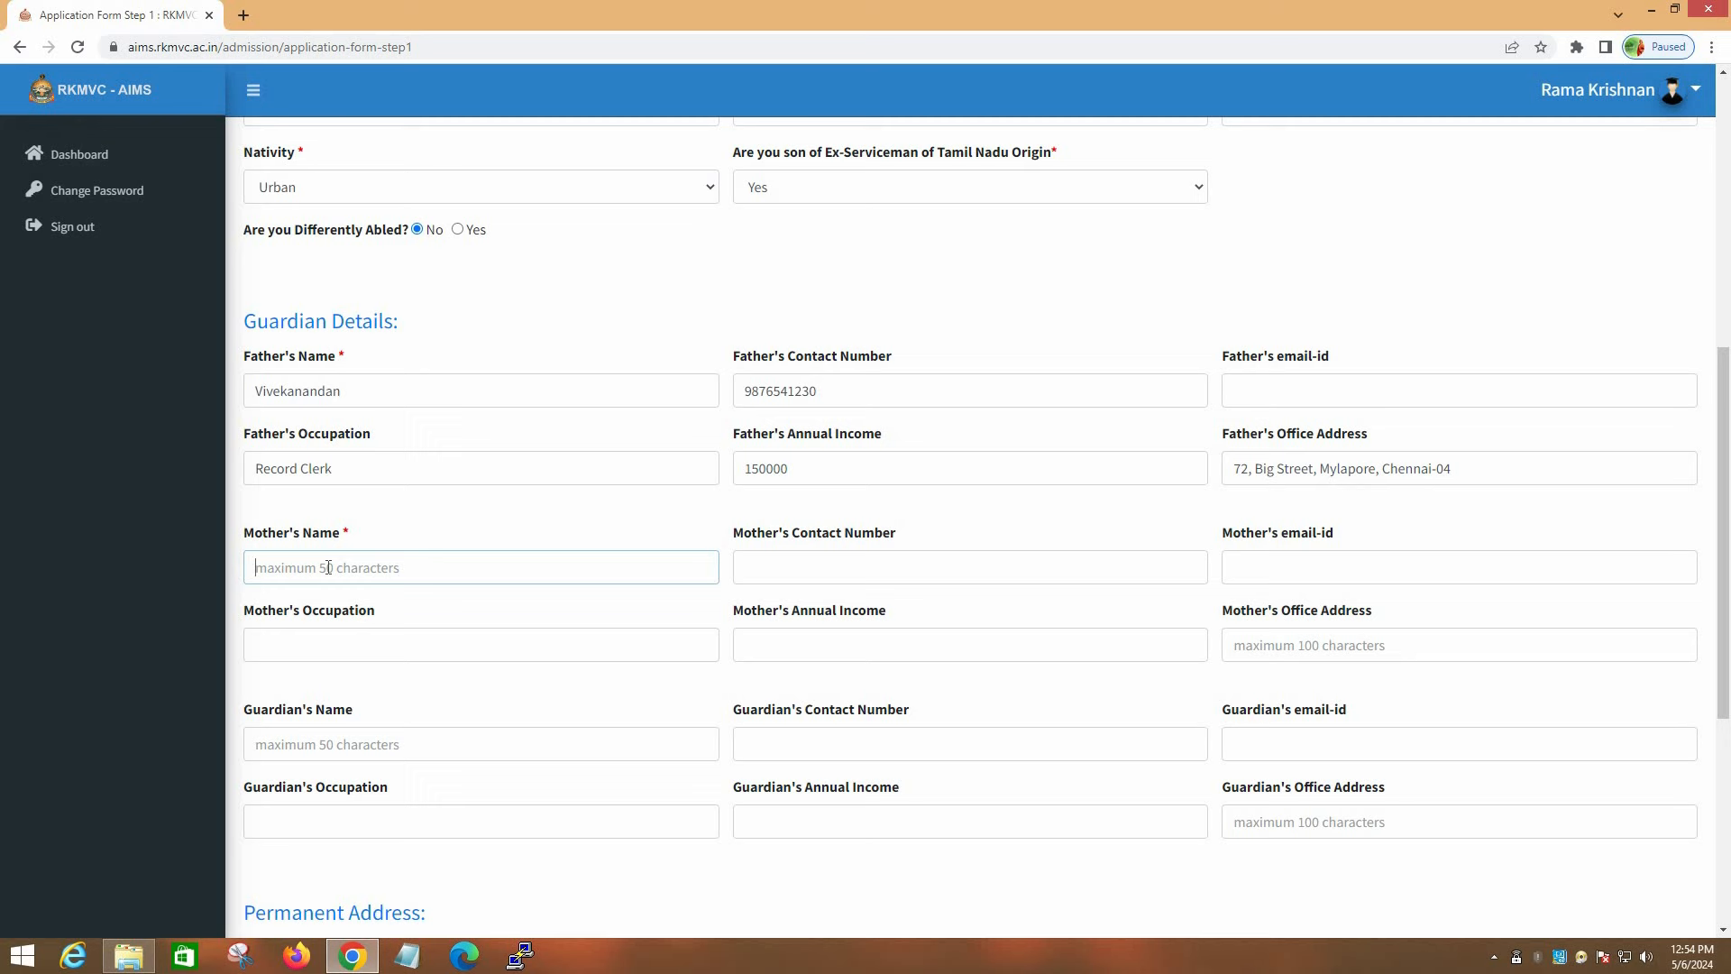
pyautogui.press('Tab')
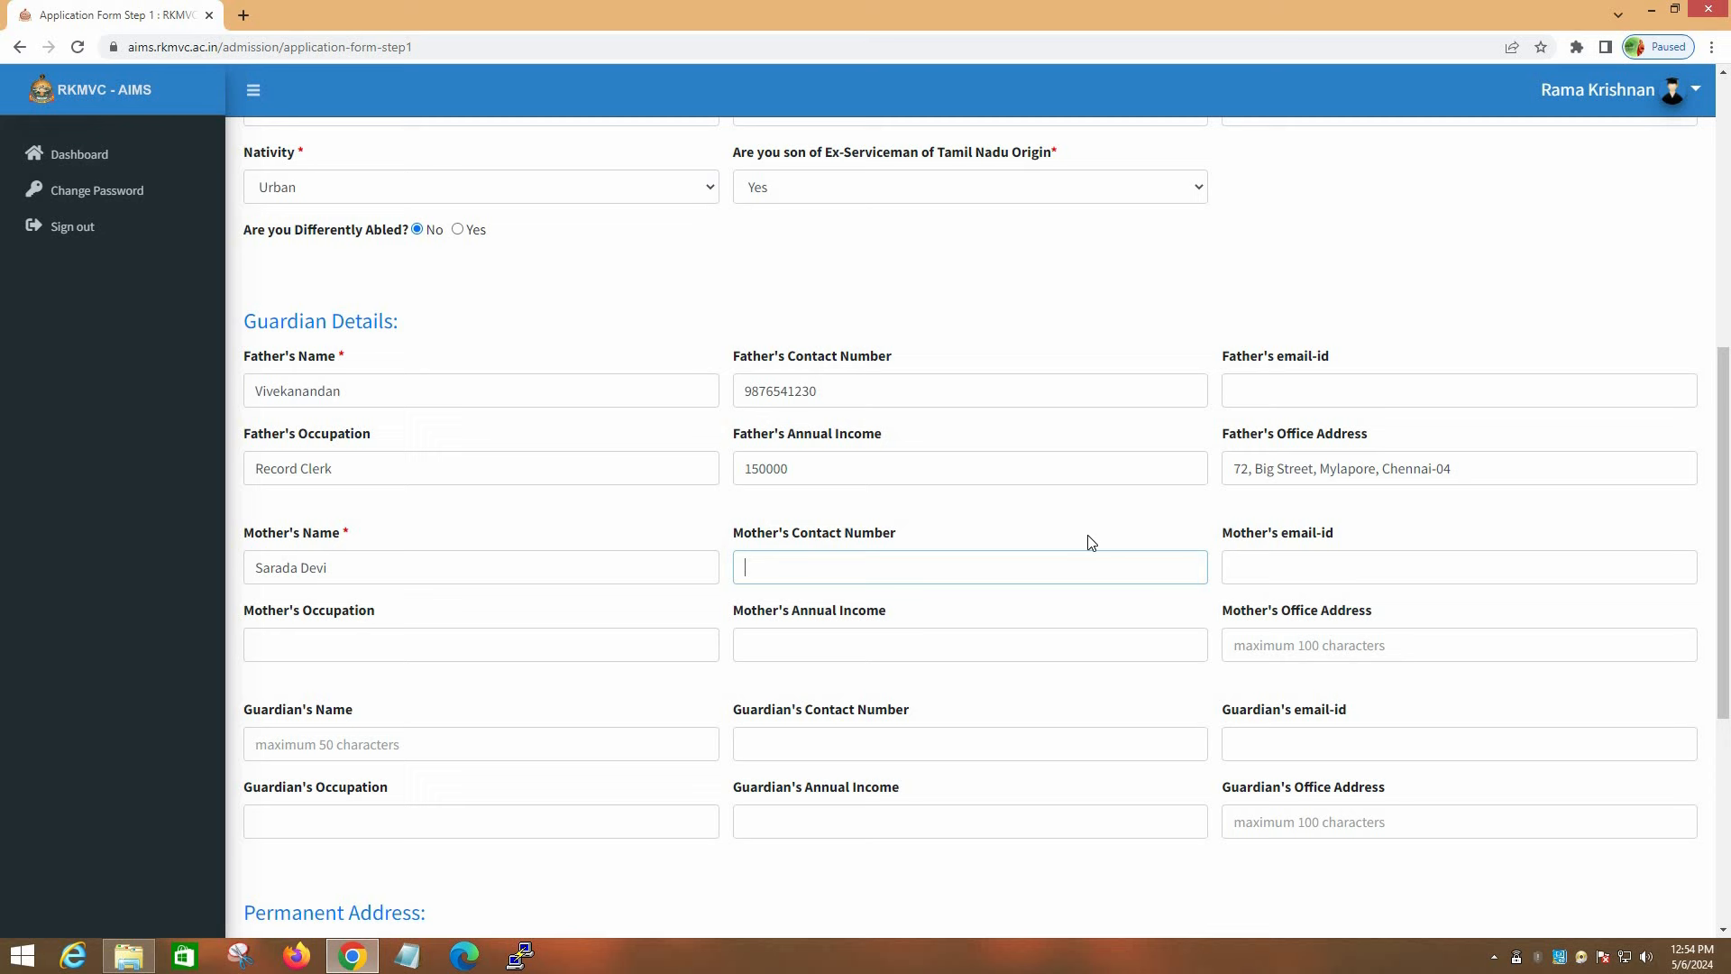
pyautogui.click(1314, 570)
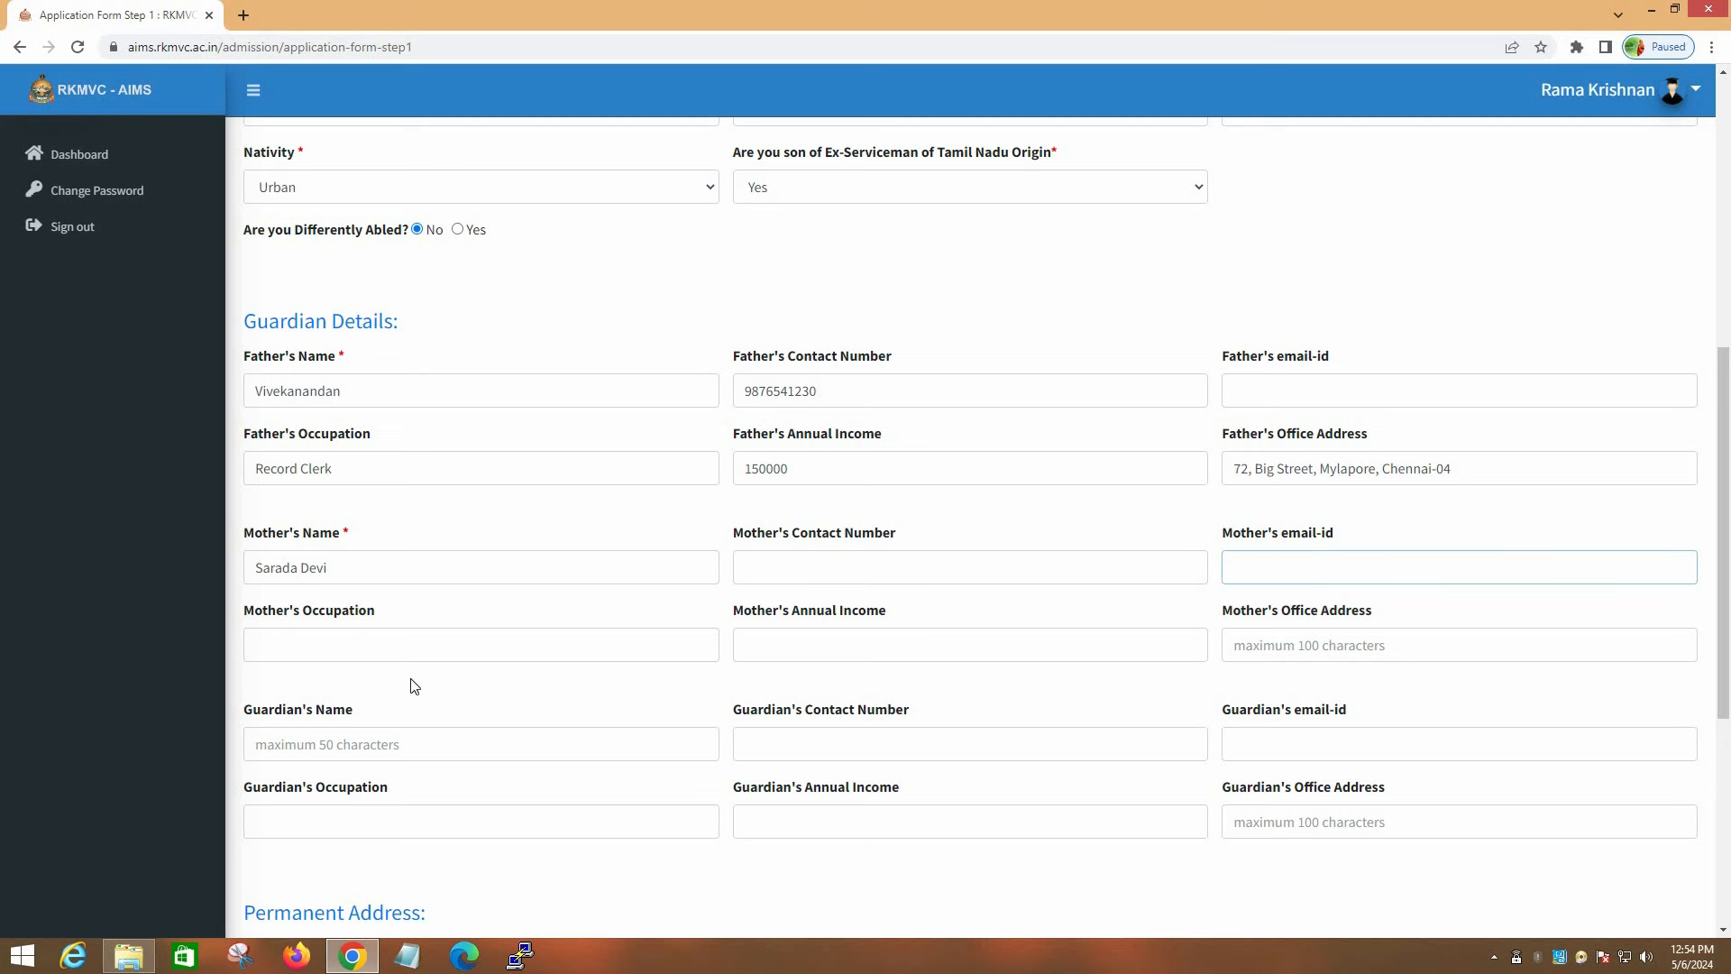
pyautogui.click(298, 645)
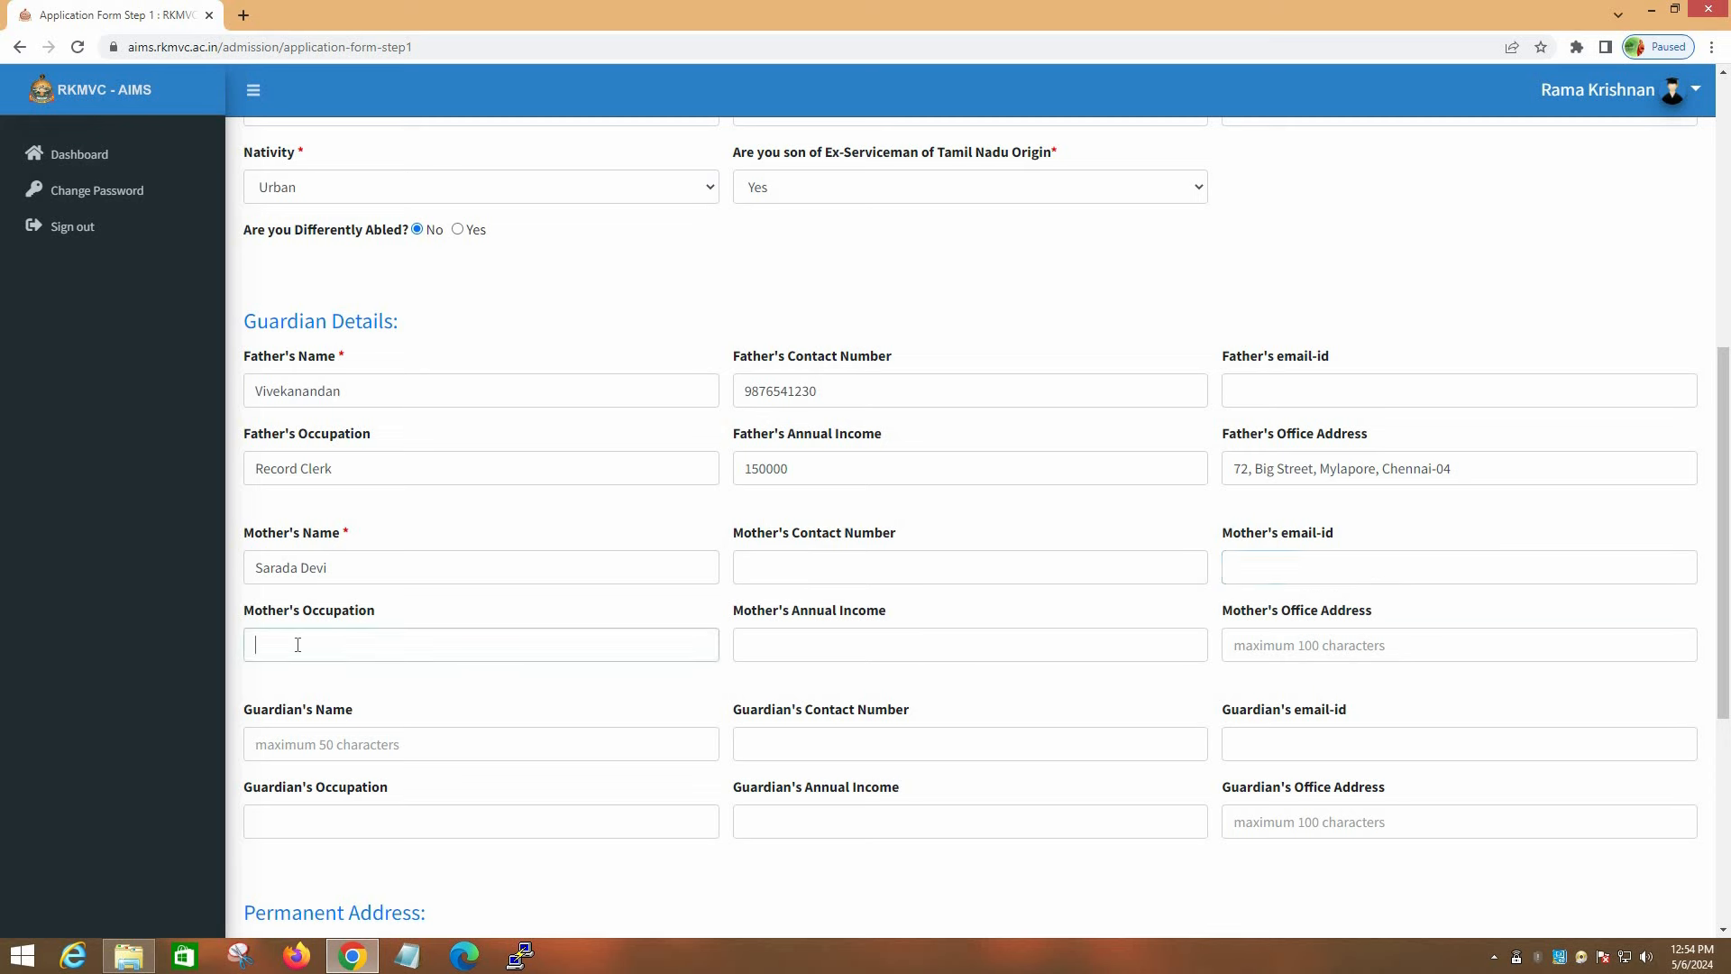
pyautogui.write('House Wife')
pyautogui.scroll(-2, 316, 626)
pyautogui.click(339, 566)
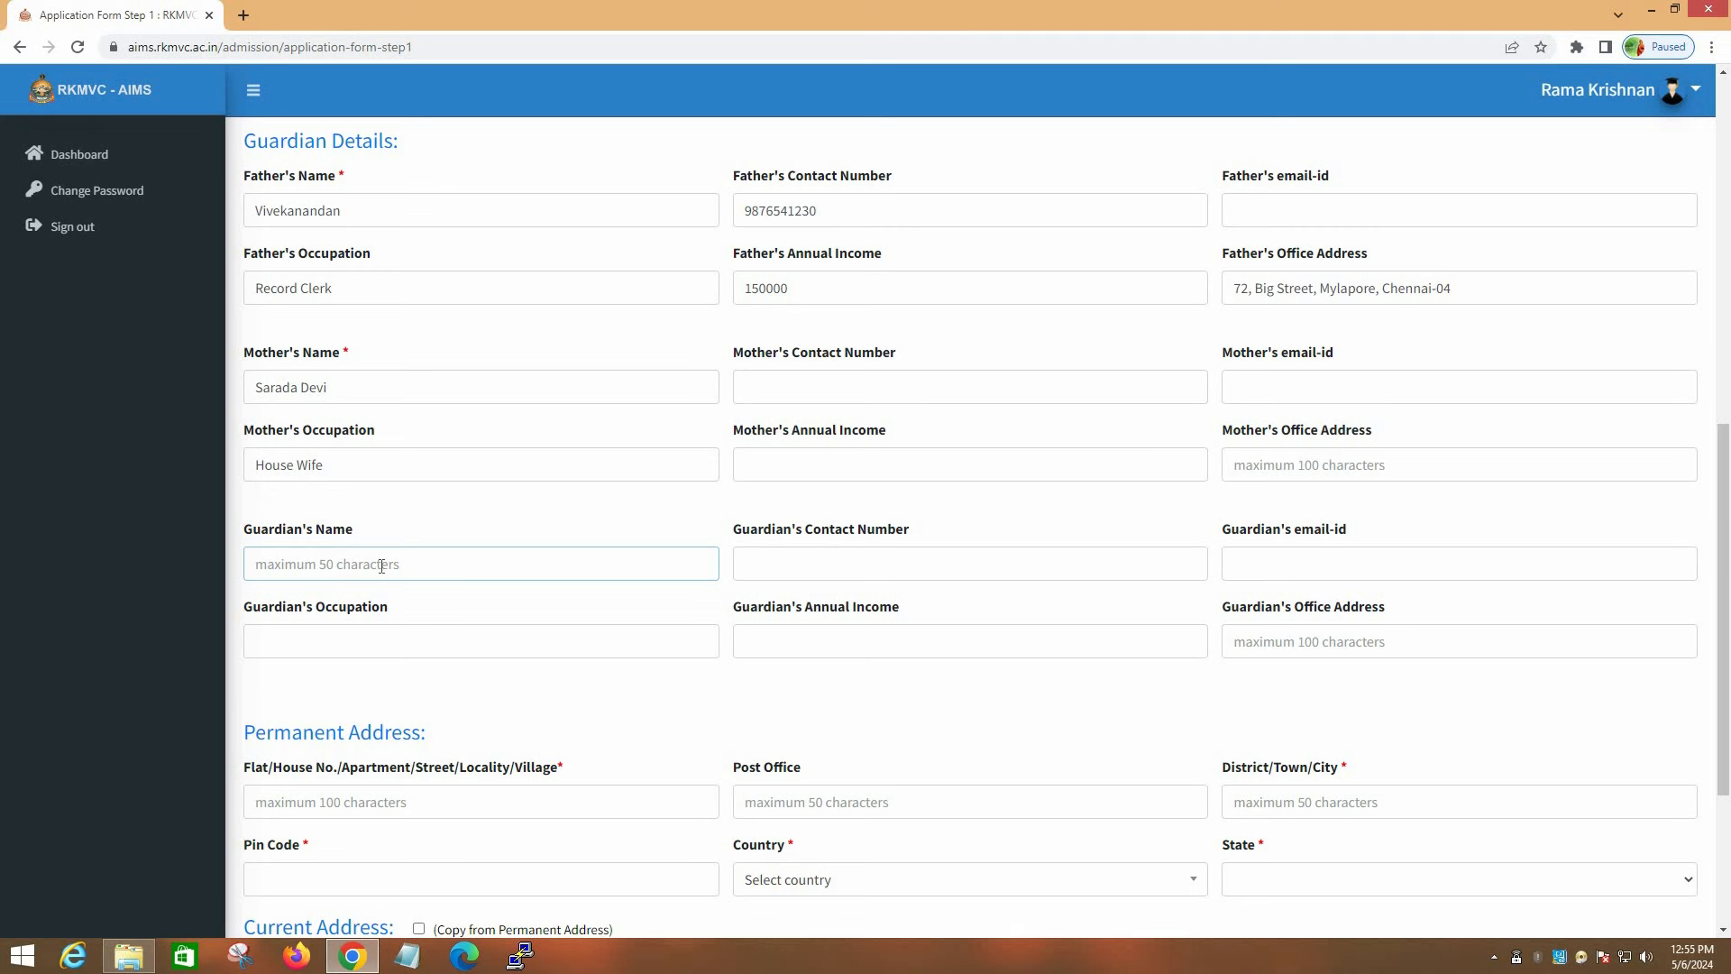
pyautogui.scroll(-1, 412, 572)
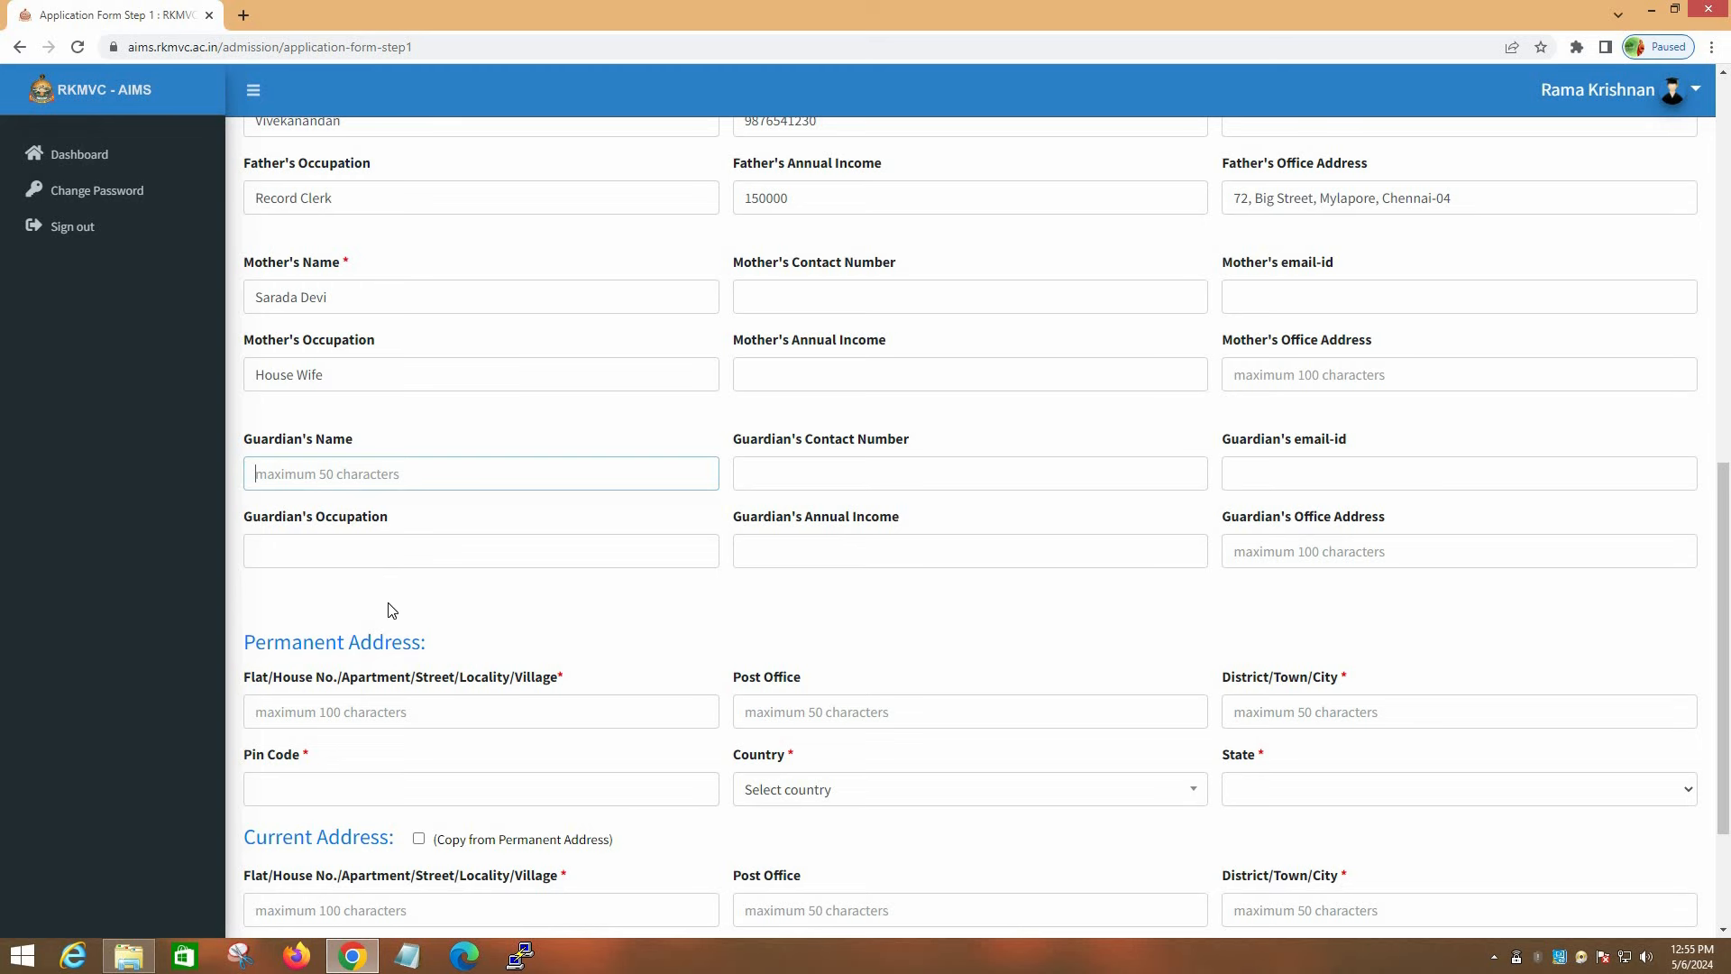
pyautogui.scroll(-1, 390, 609)
pyautogui.scroll(-2, 391, 608)
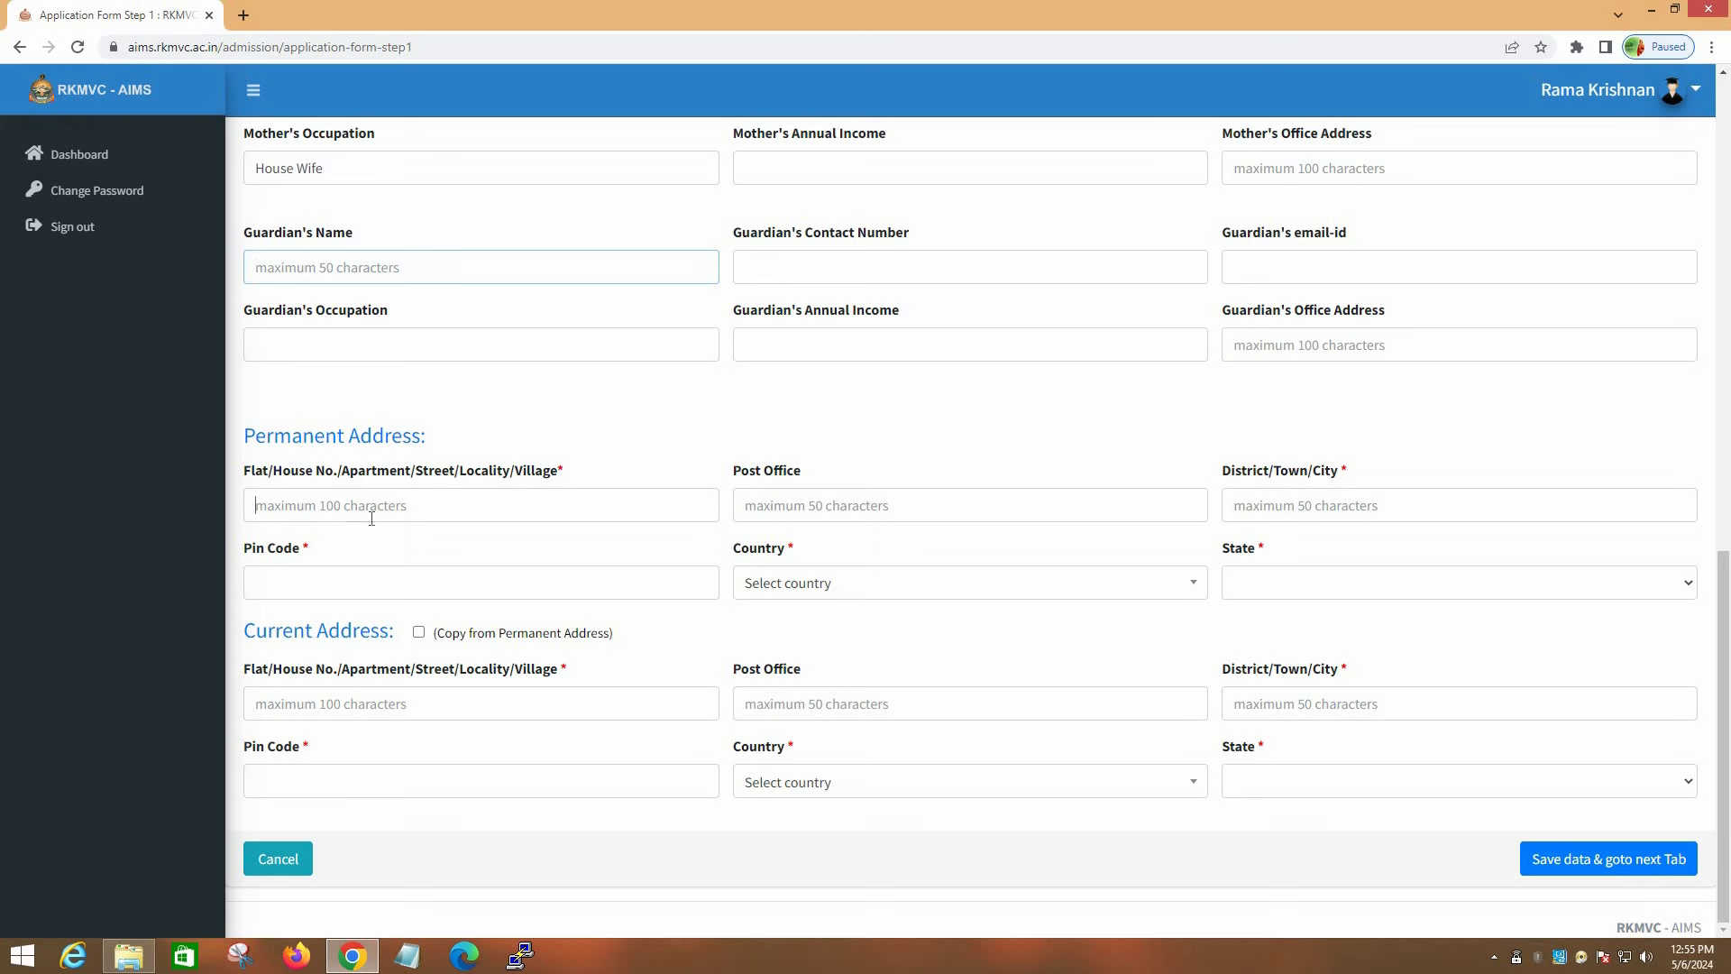
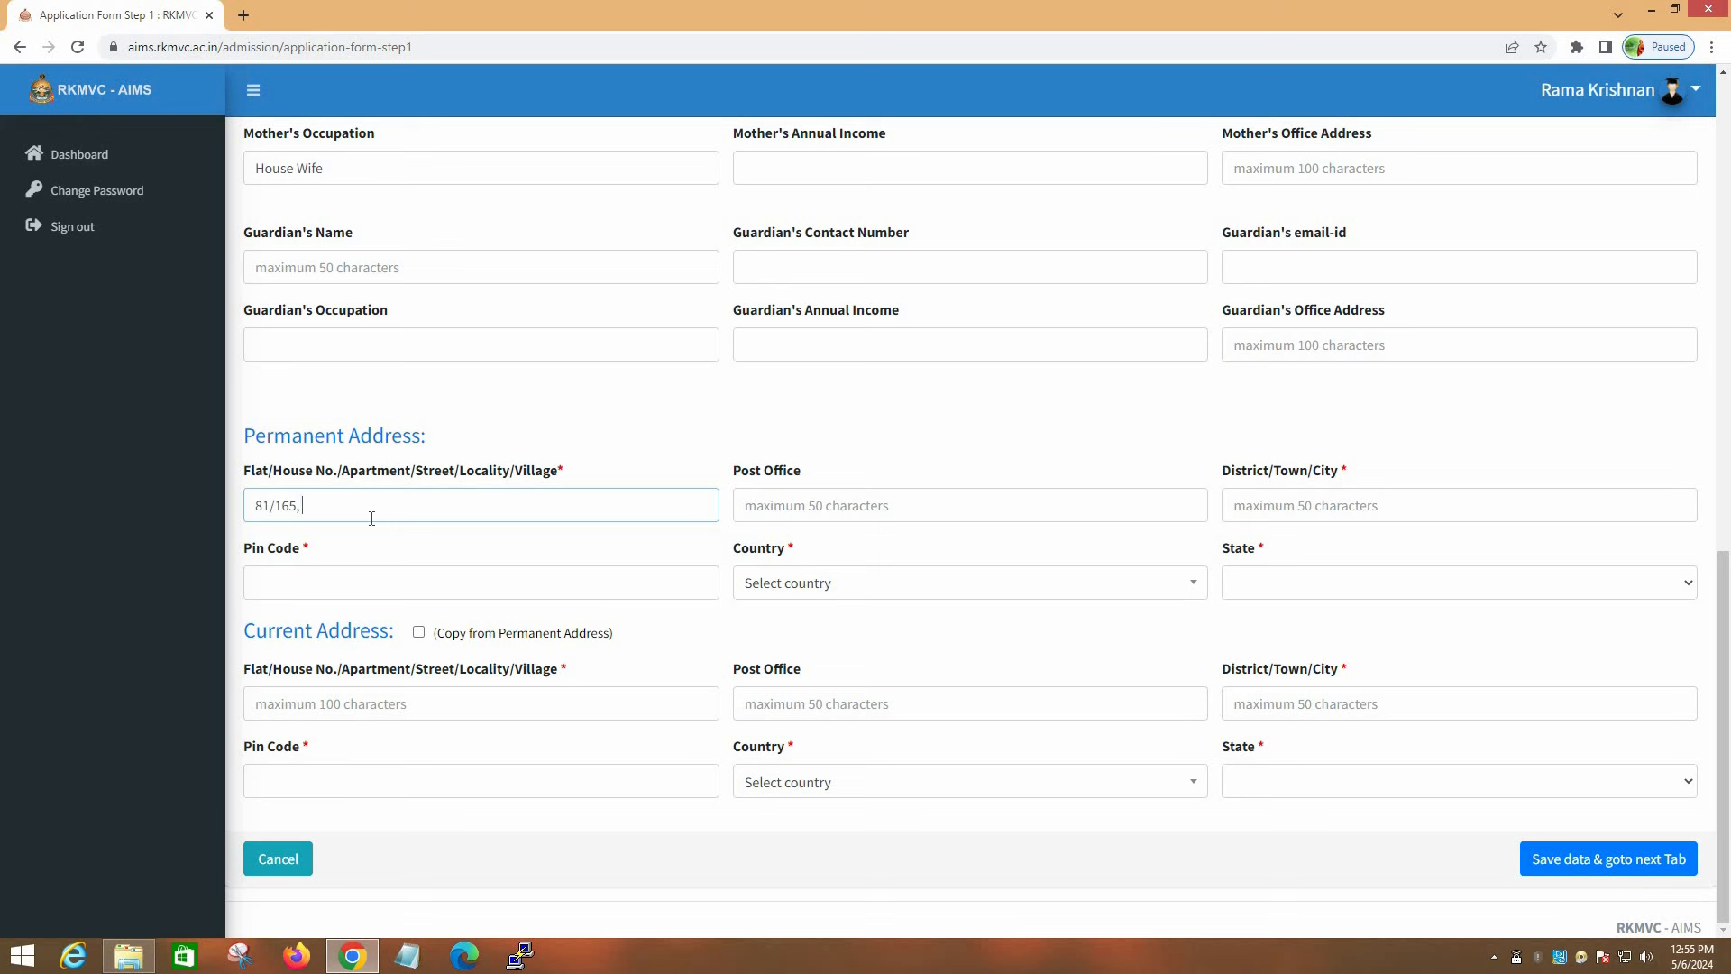
# Fill the permanent address street, post office, district and pin code fields.
pyautogui.press('Tab')
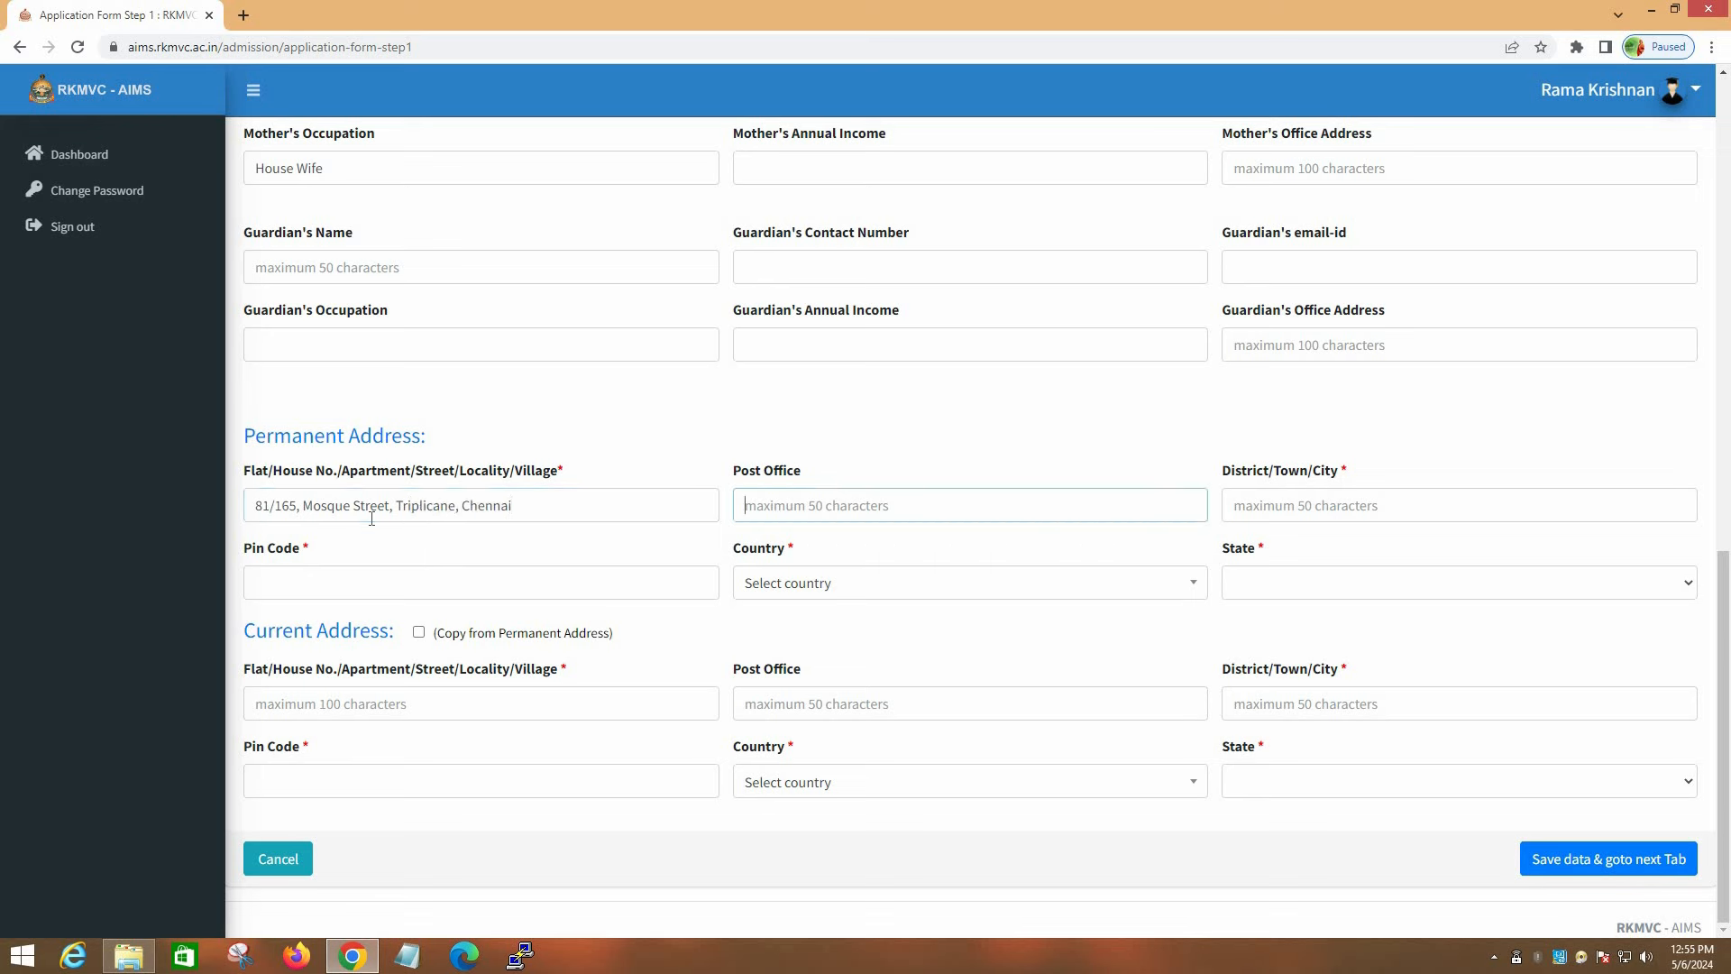
pyautogui.write('Triplicane')
pyautogui.press('Tab')
pyautogui.write('Chennai')
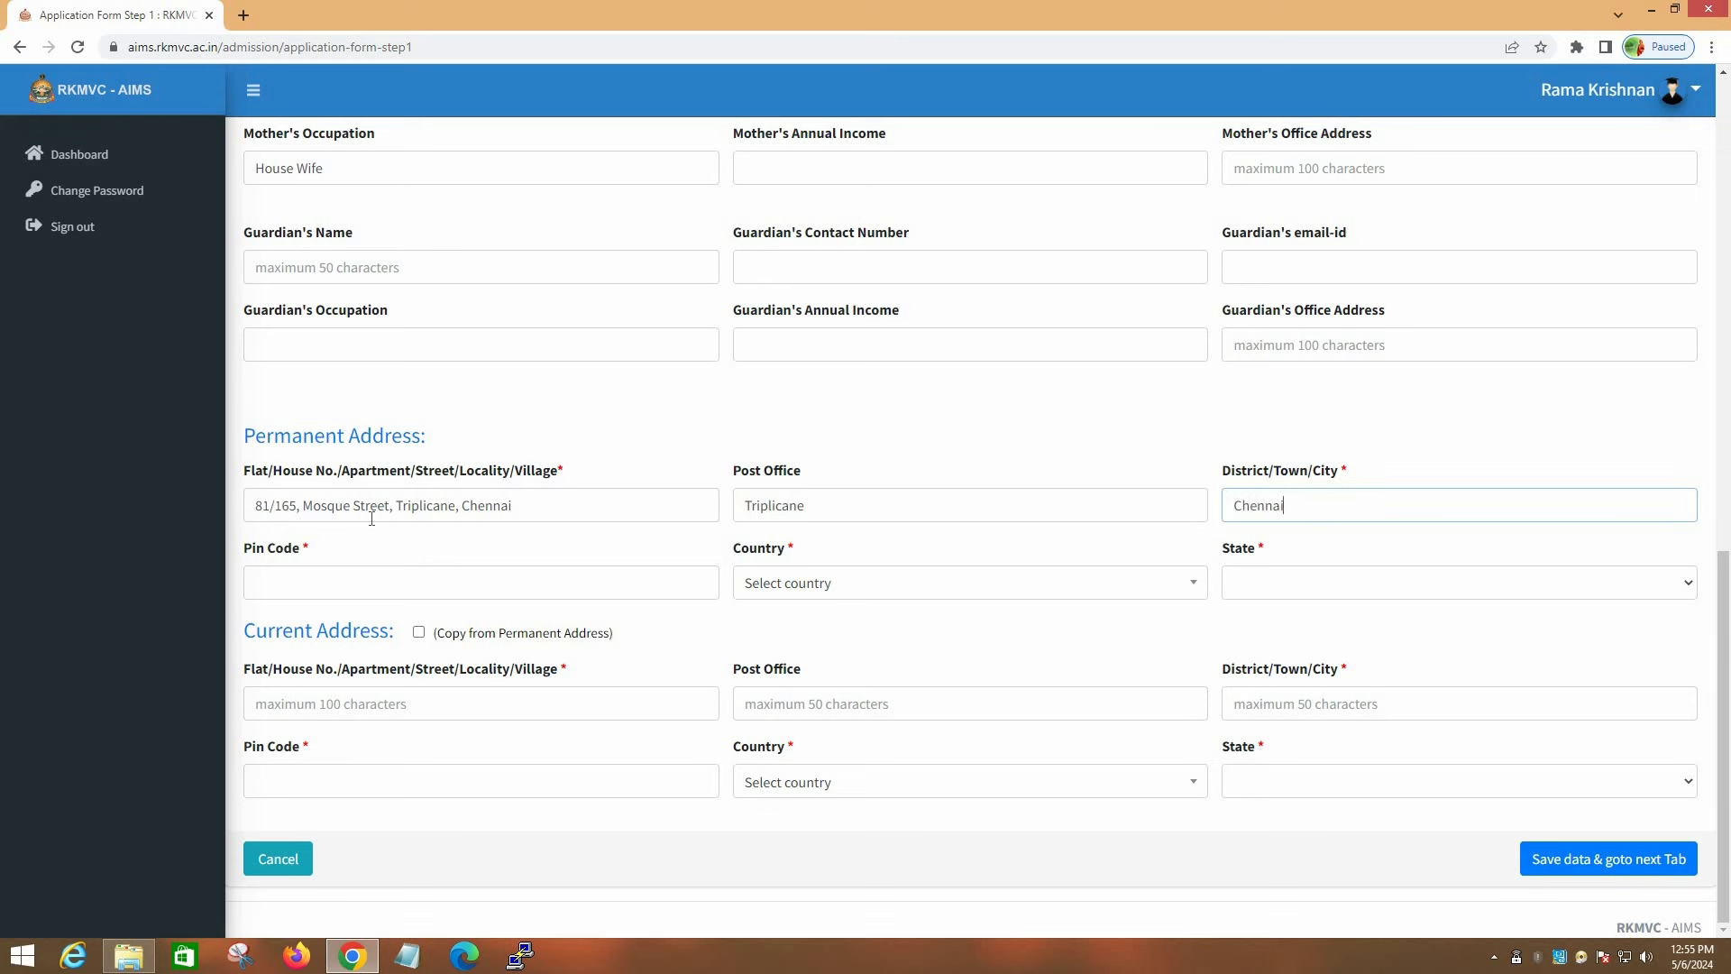
pyautogui.press('Tab')
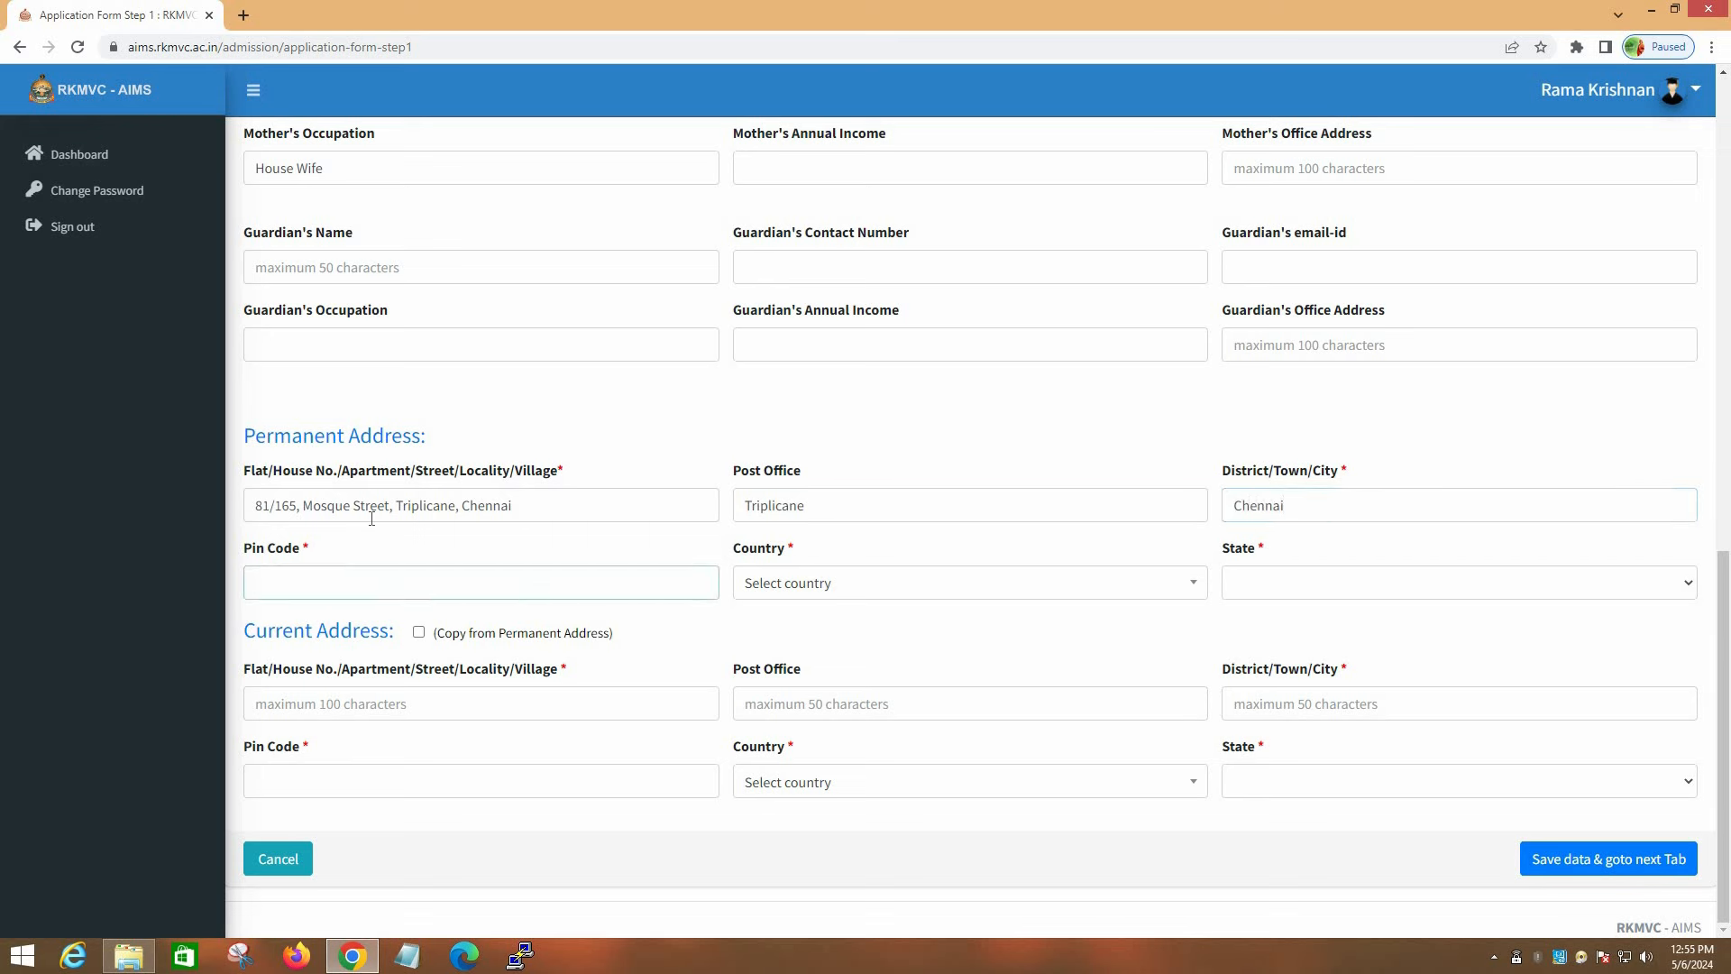
pyautogui.write('600005')
# Set country India and state Tamil Nadu, and copy the permanent address to current address.
pyautogui.press('Tab')
pyautogui.click(820, 595)
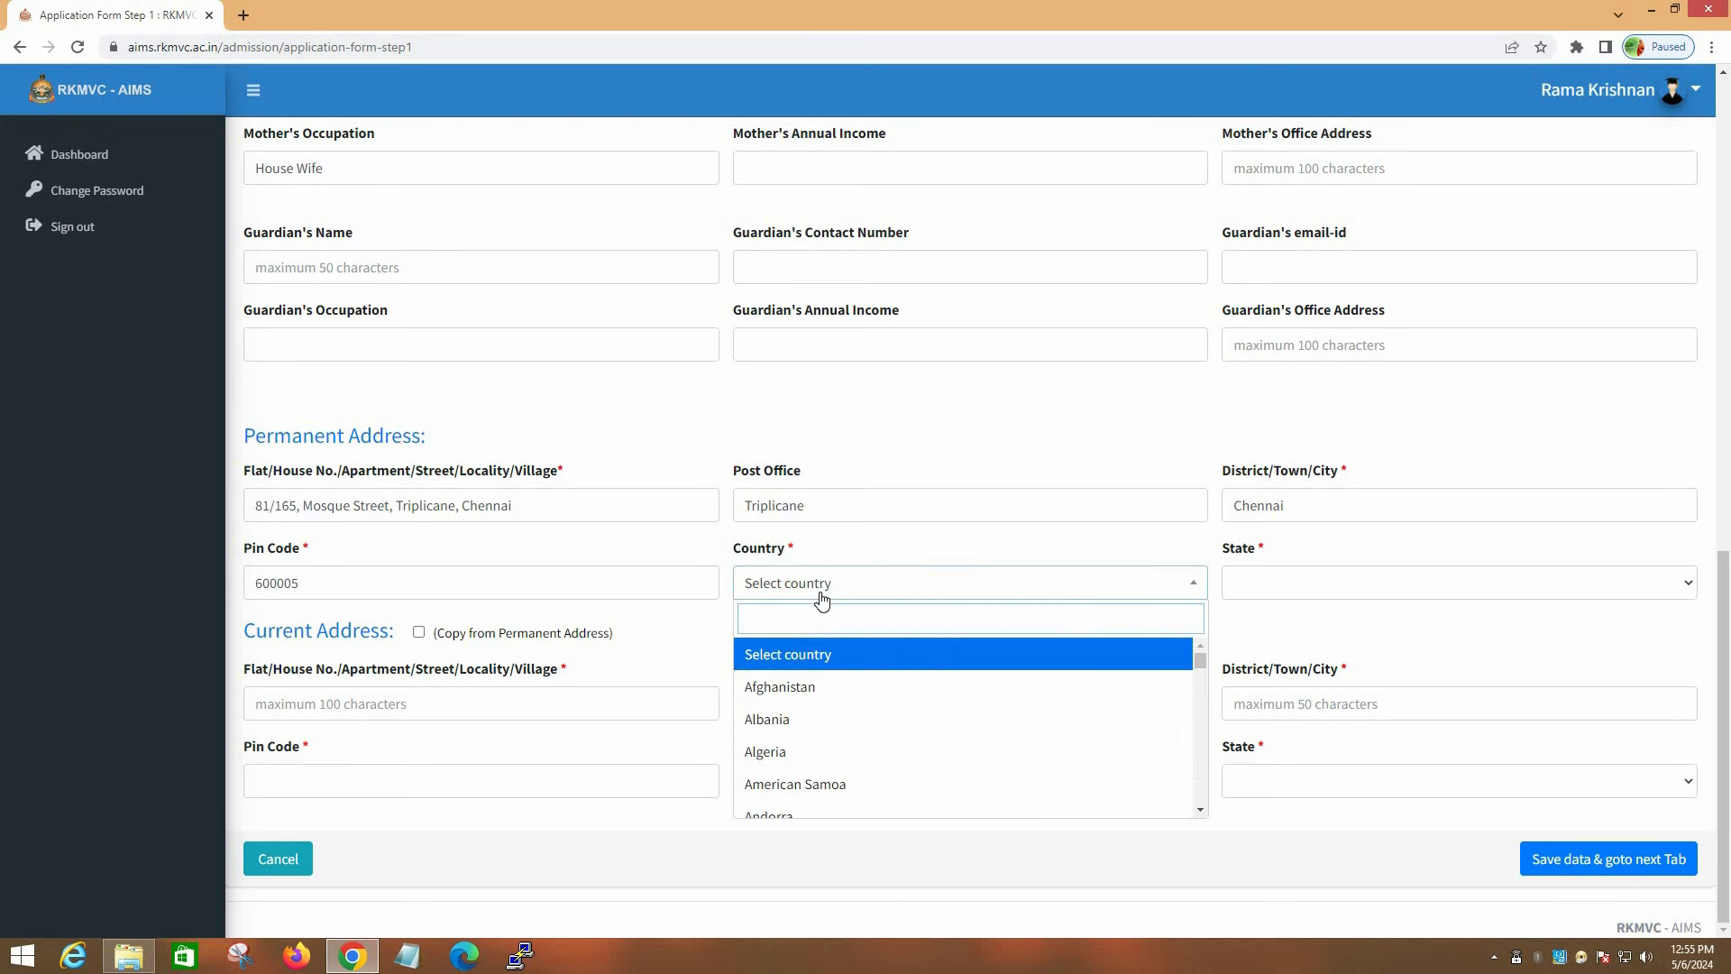
pyautogui.write('india')
pyautogui.press('Down')
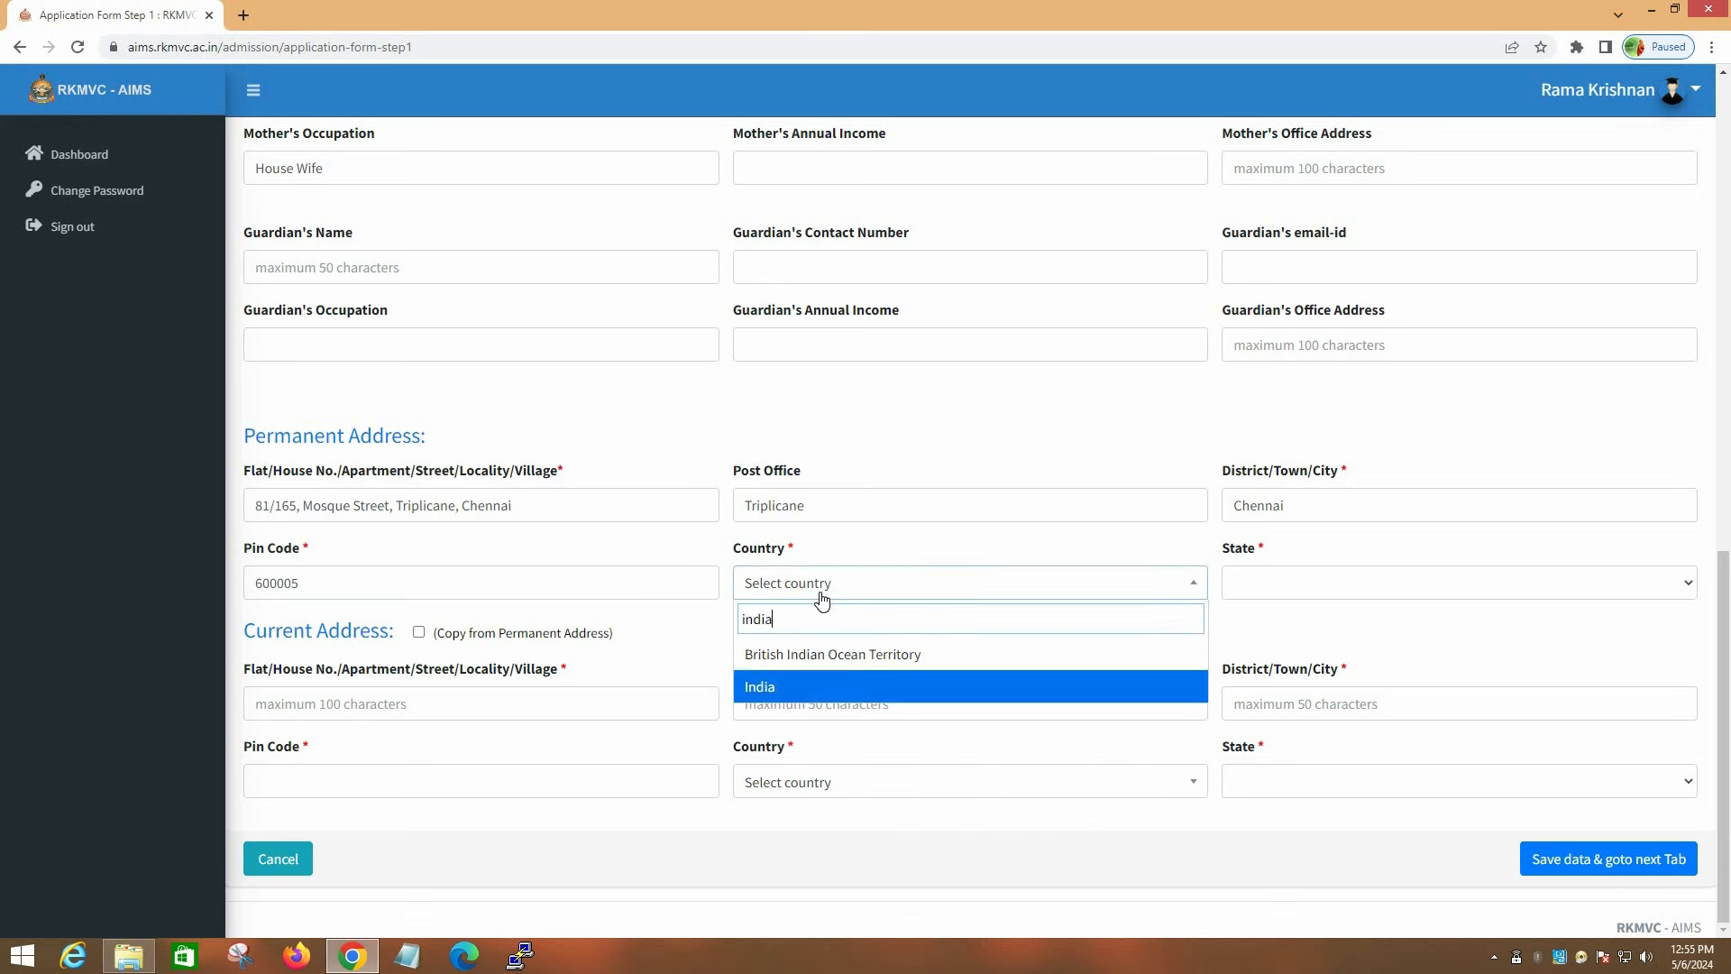
pyautogui.press('Return')
pyautogui.click(1272, 583)
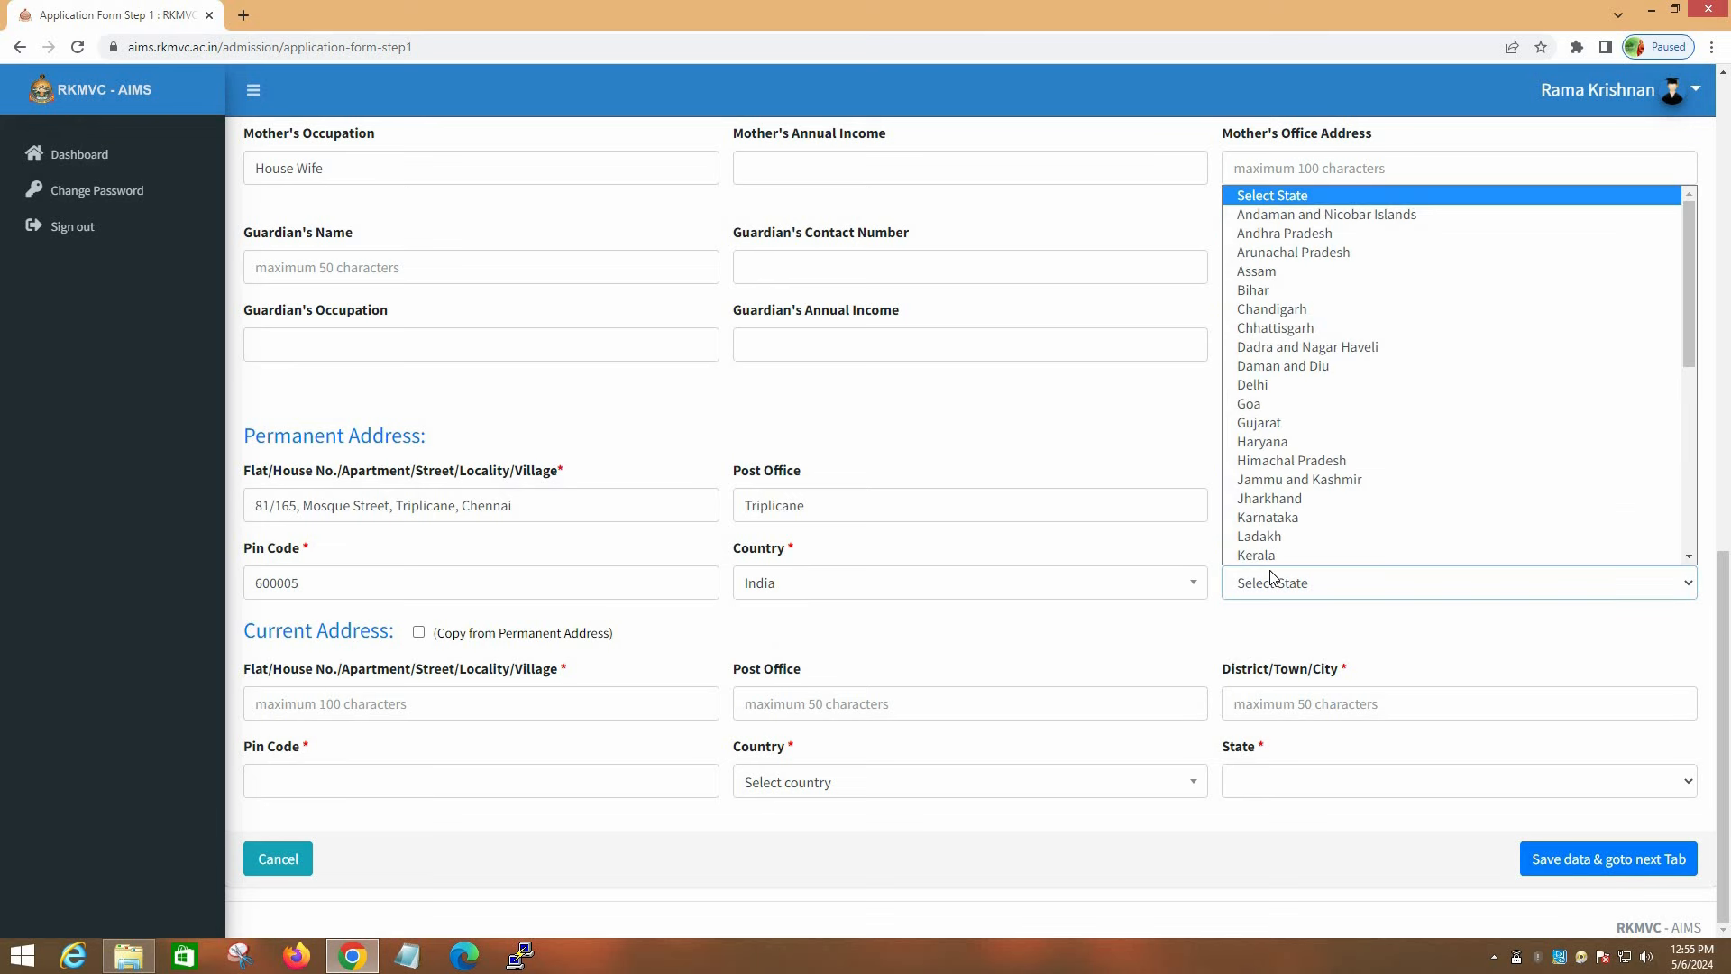
pyautogui.write('tamil')
pyautogui.press('Return')
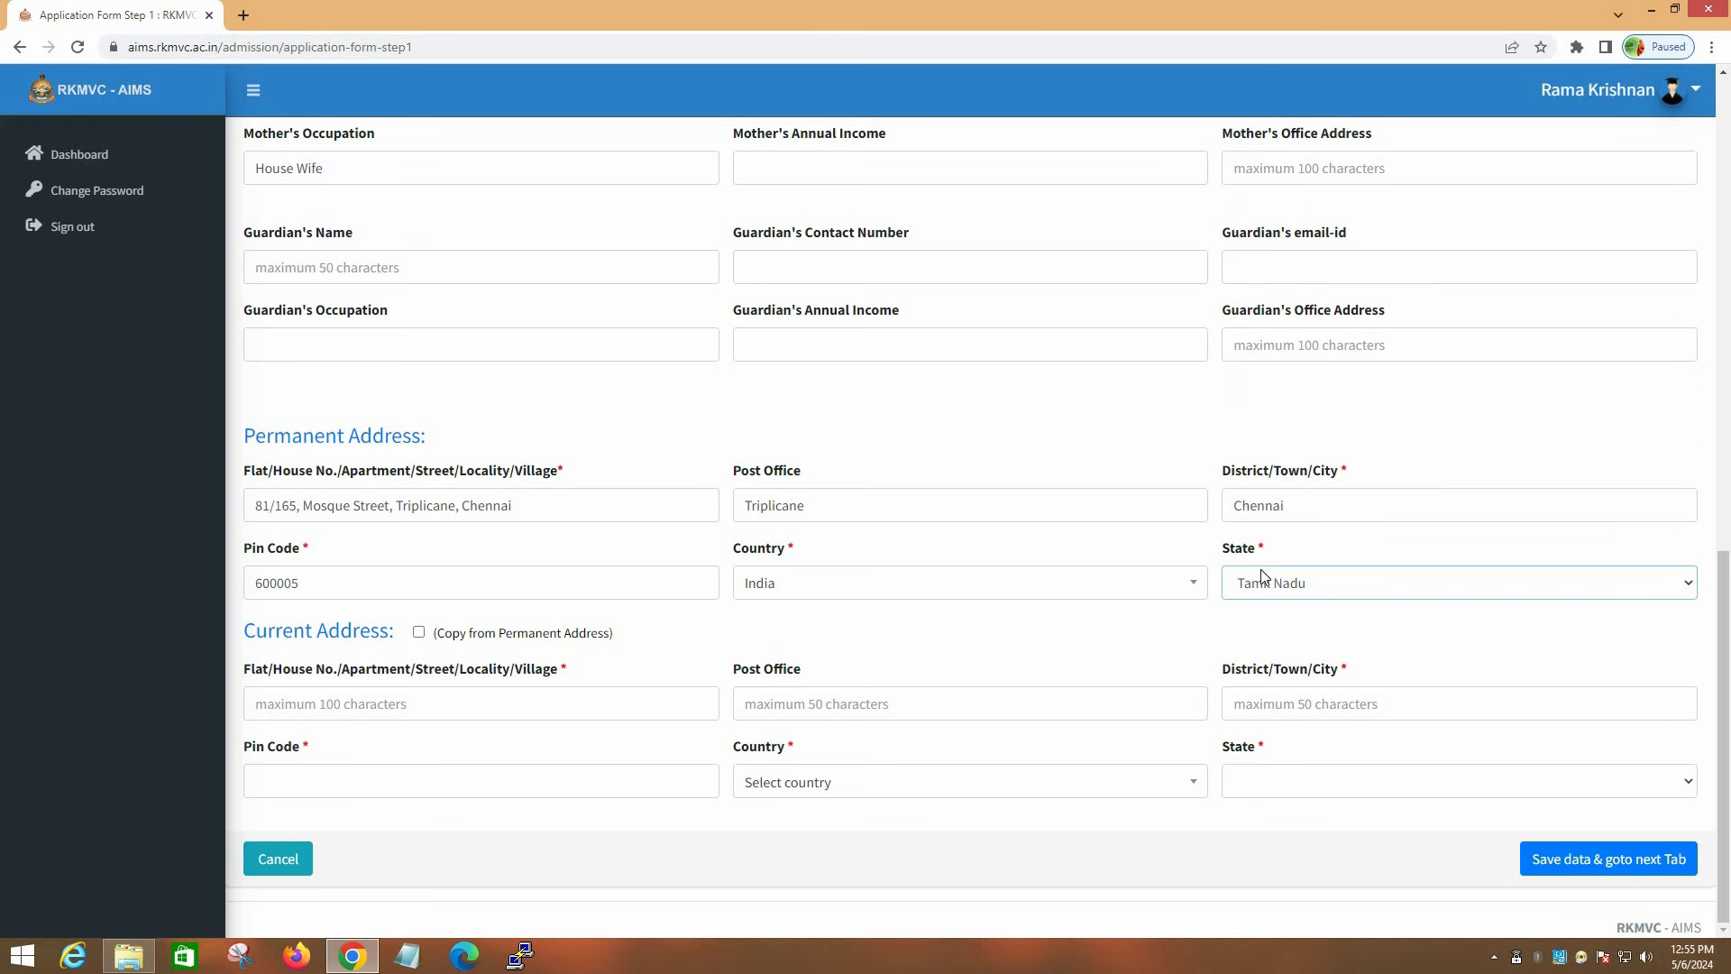
pyautogui.click(420, 634)
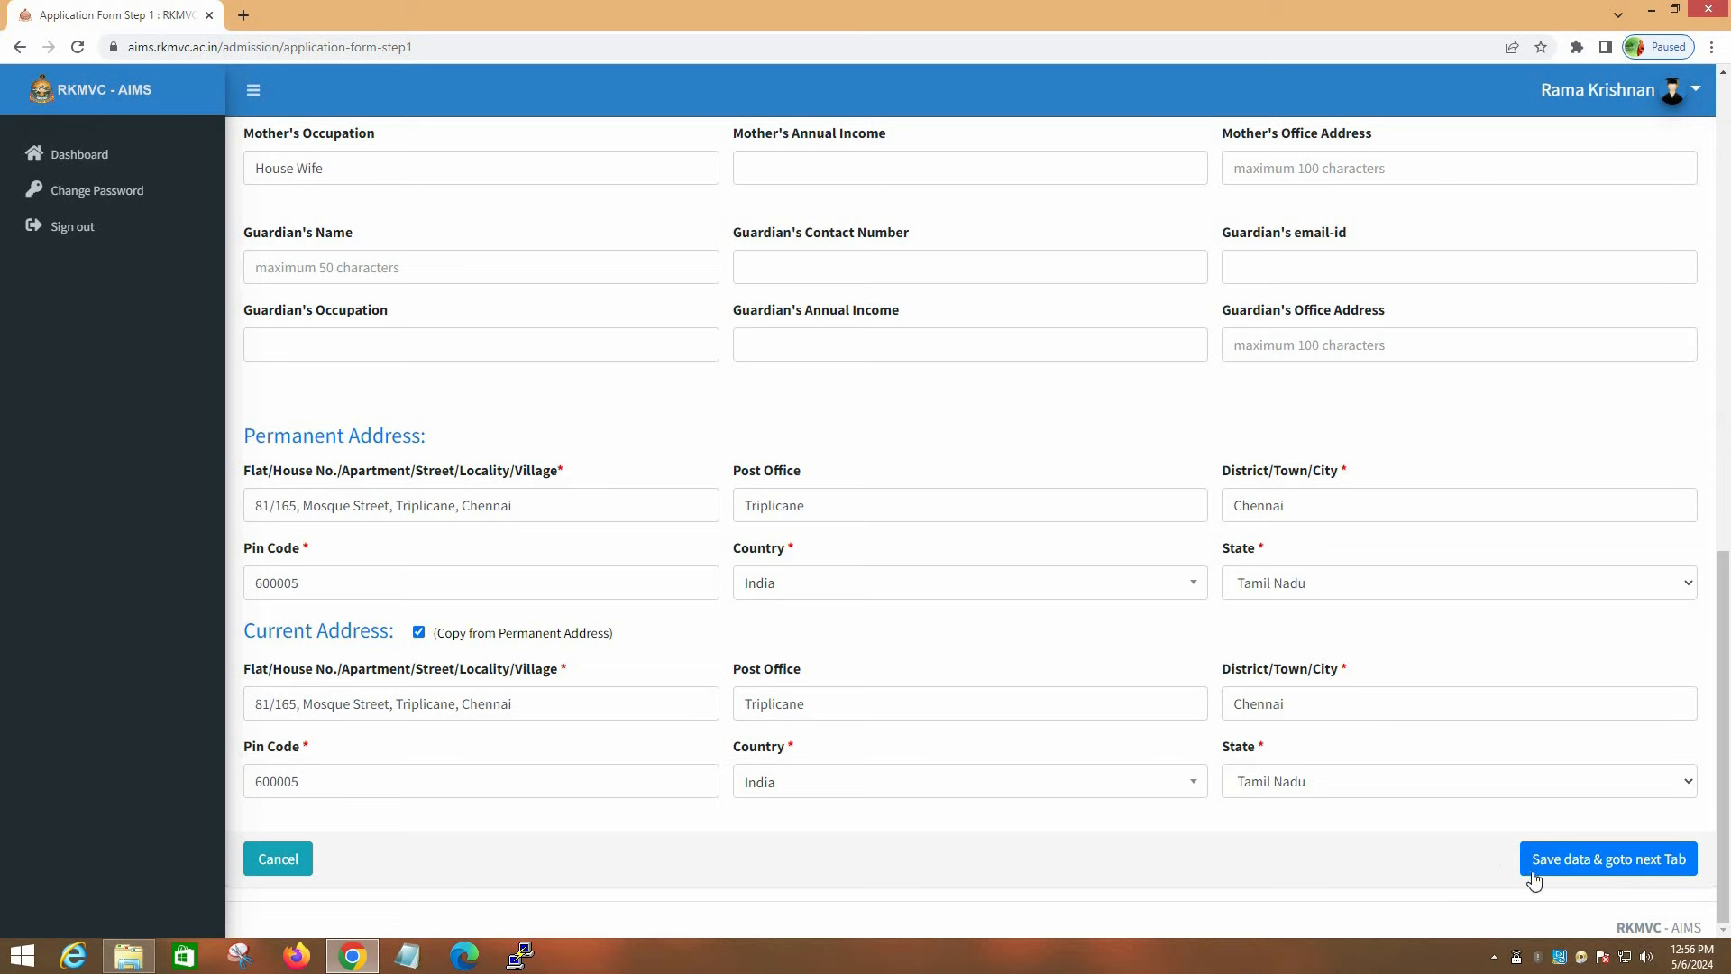
# Save the personal information page and decline the browser's save-address prompt.
pyautogui.scroll(10, 1340, 764)
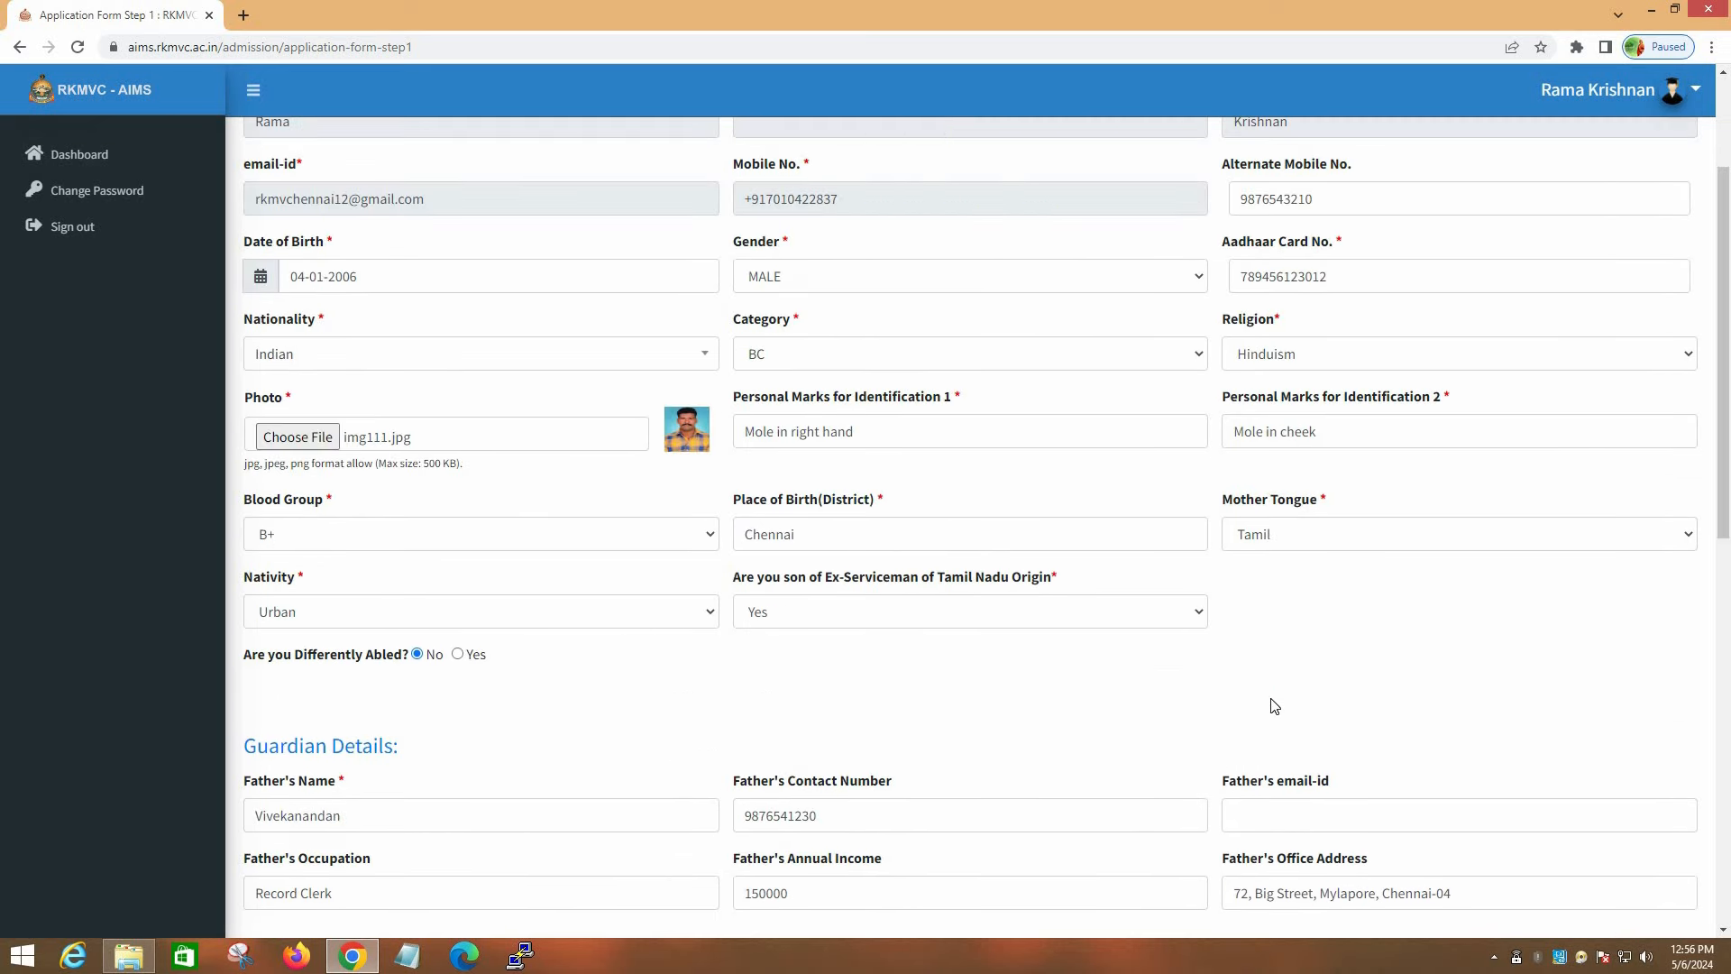
pyautogui.scroll(-10, 1275, 703)
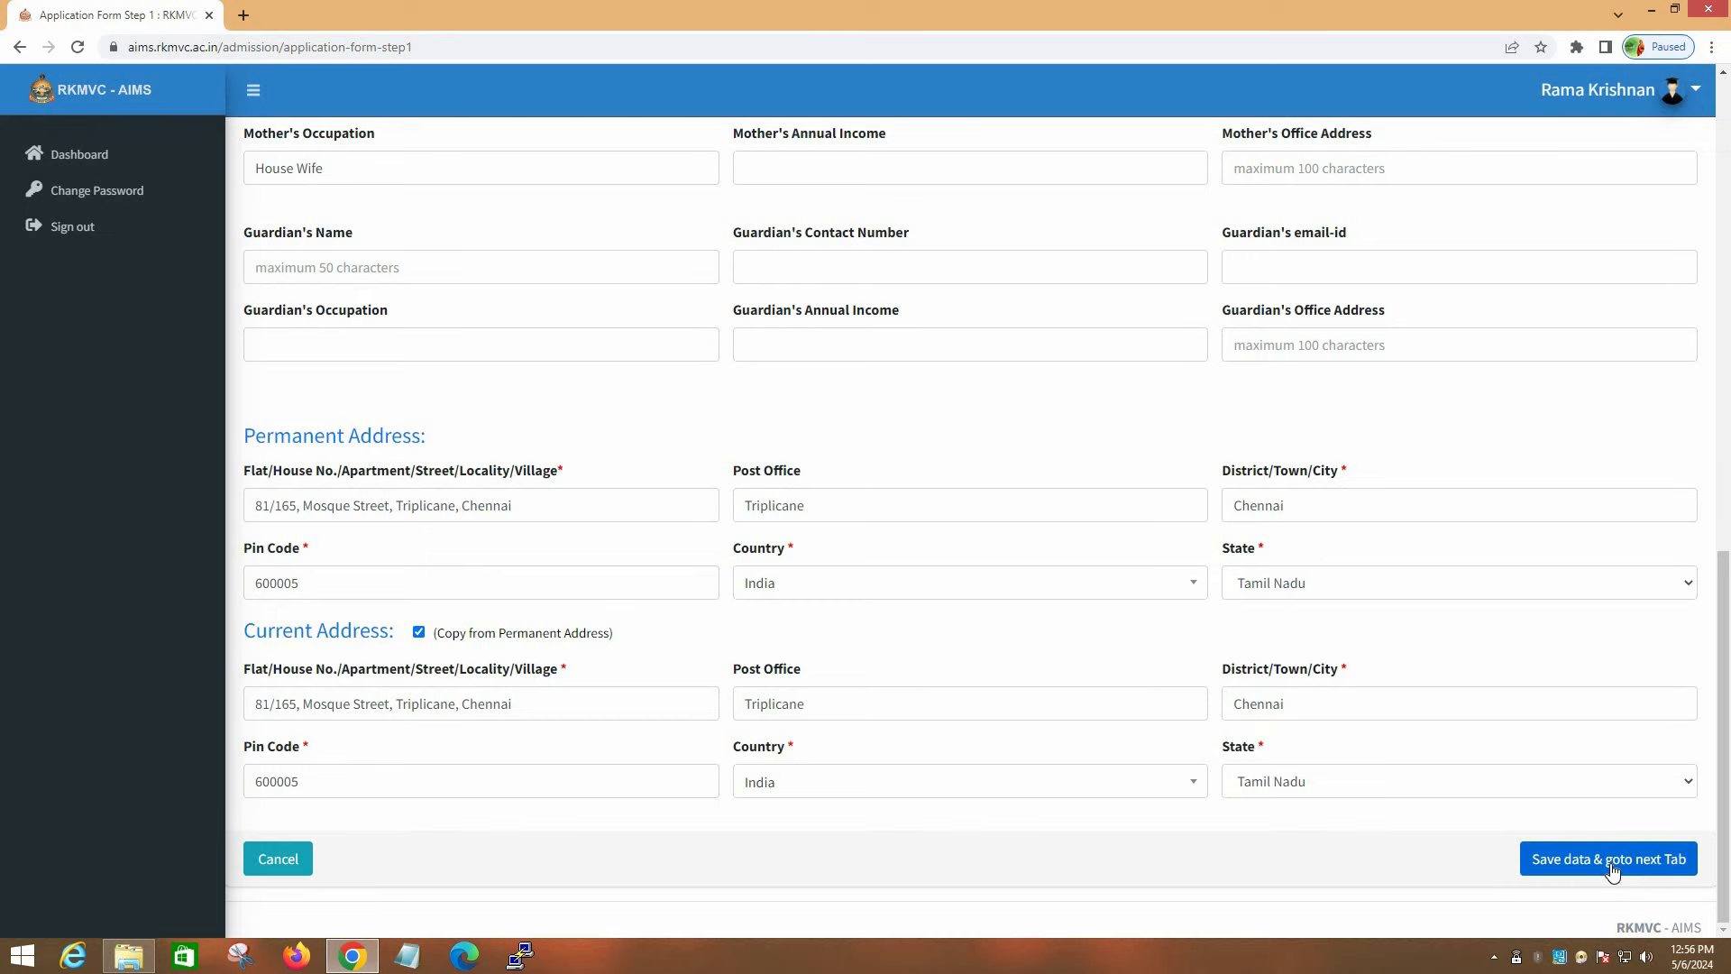
pyautogui.click(1611, 869)
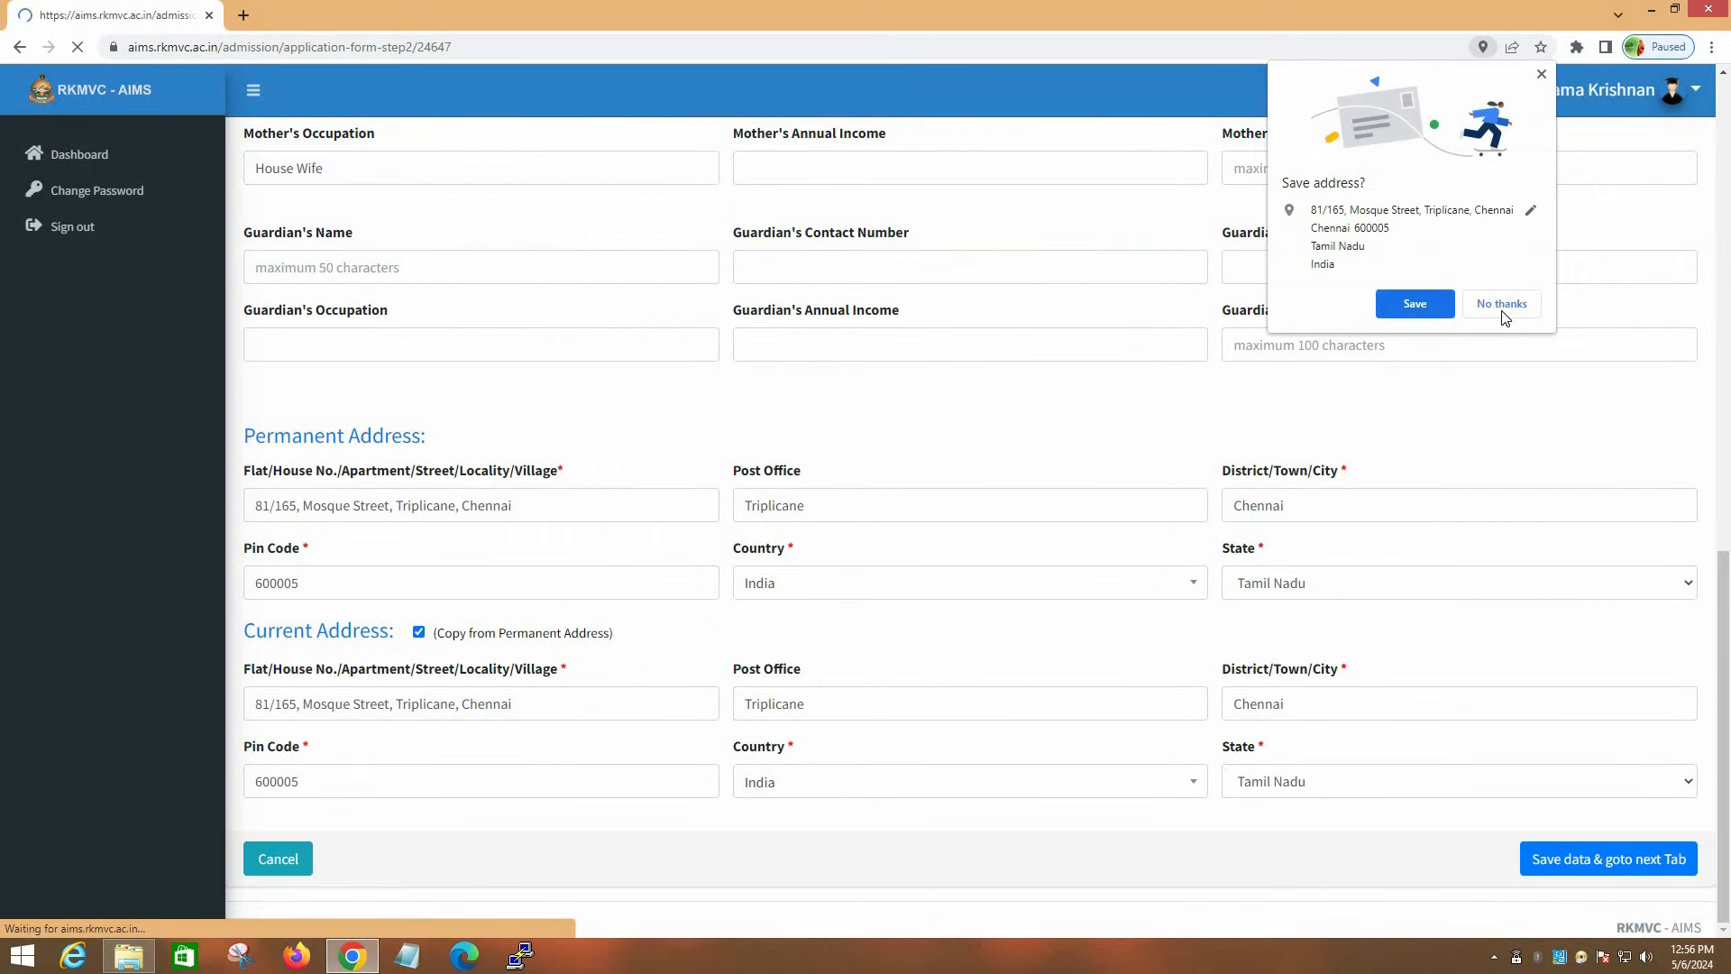
pyautogui.click(1503, 316)
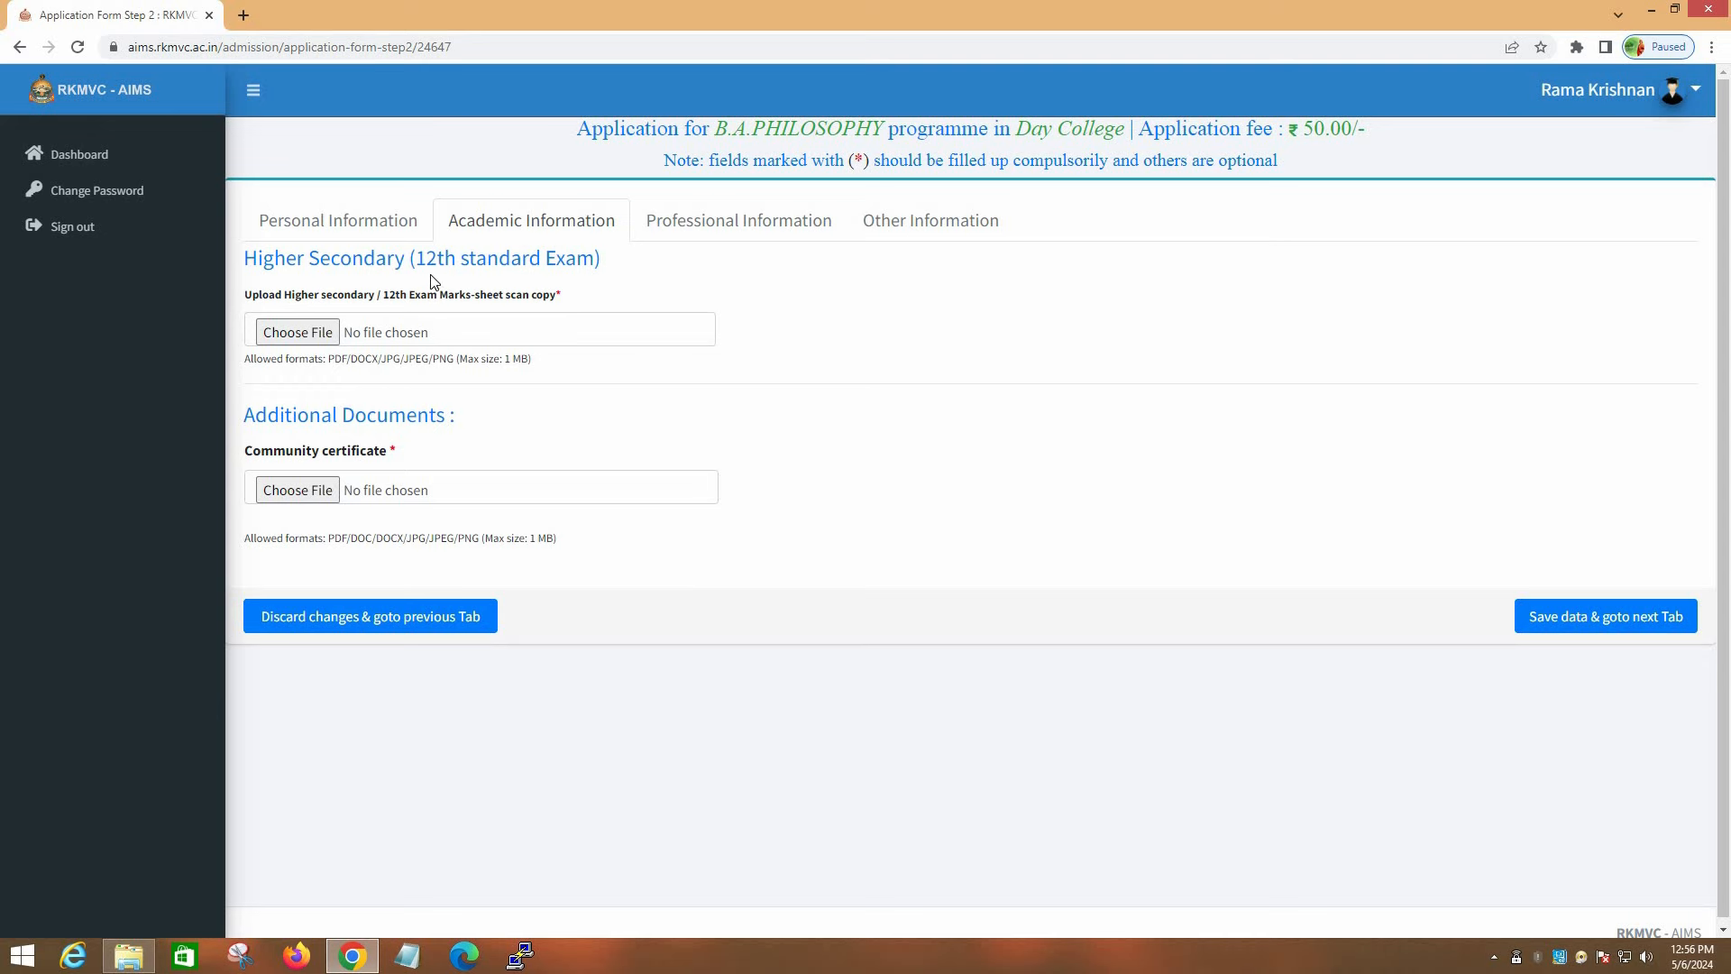
# Attach PLUS TWO MARKSHEET.png from Videos > RKMVC APP as the 12th marks-sheet.
pyautogui.click(298, 332)
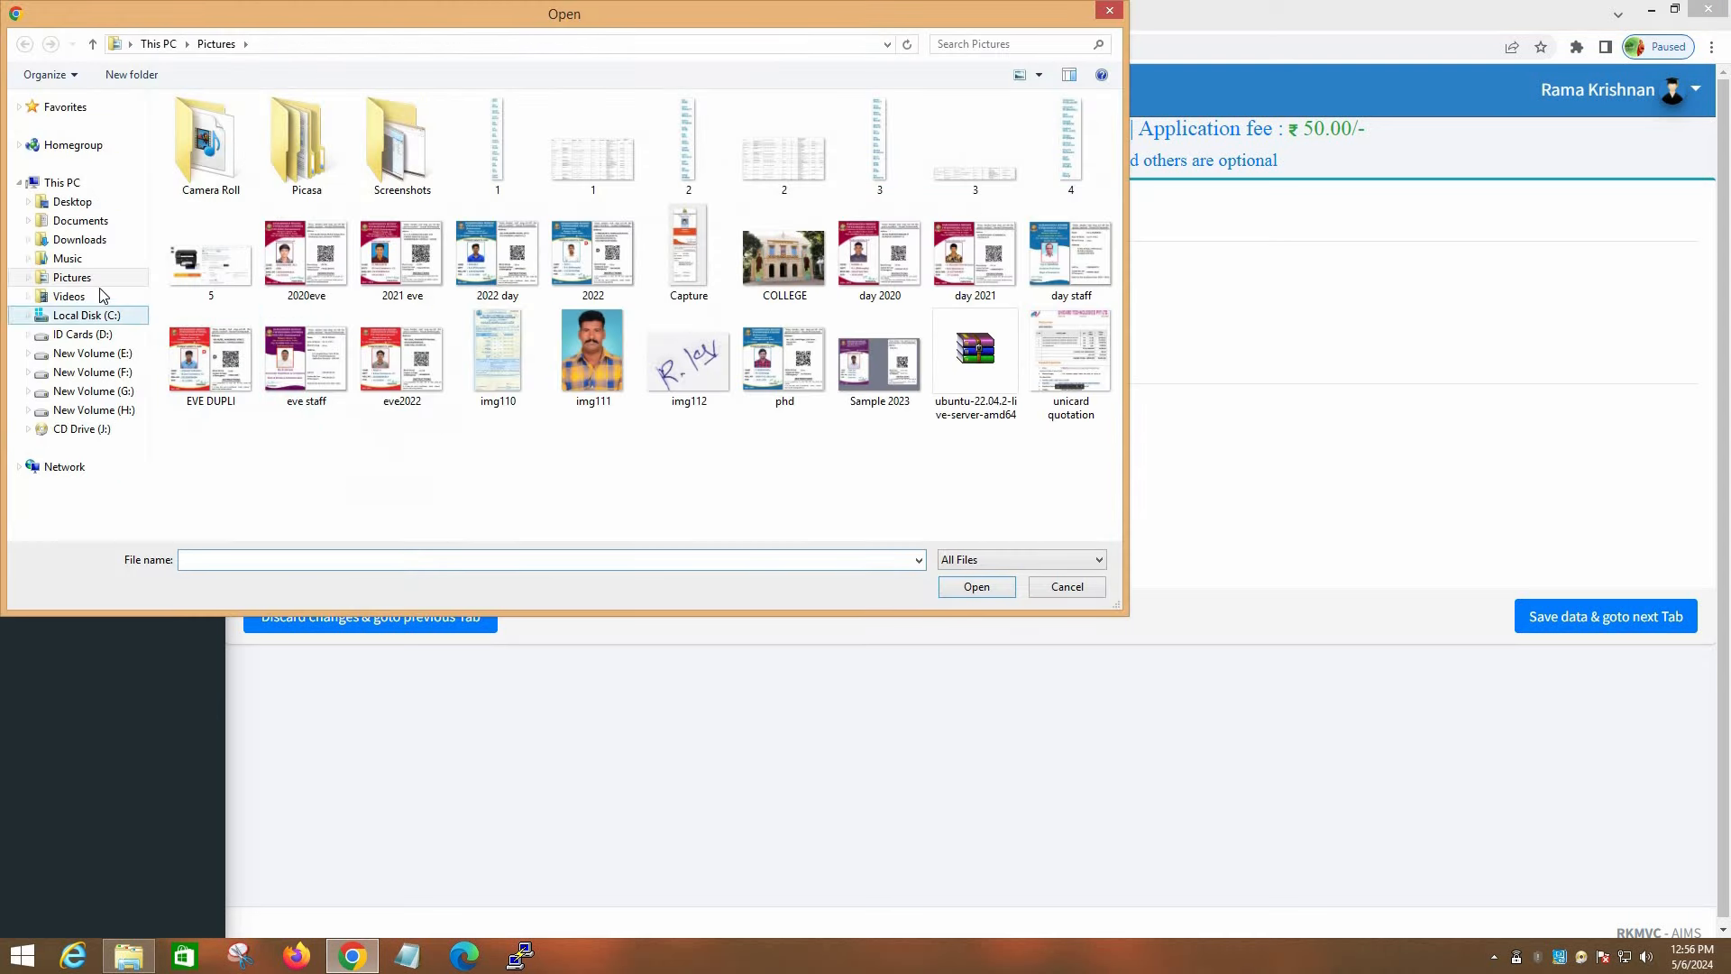
pyautogui.click(71, 296)
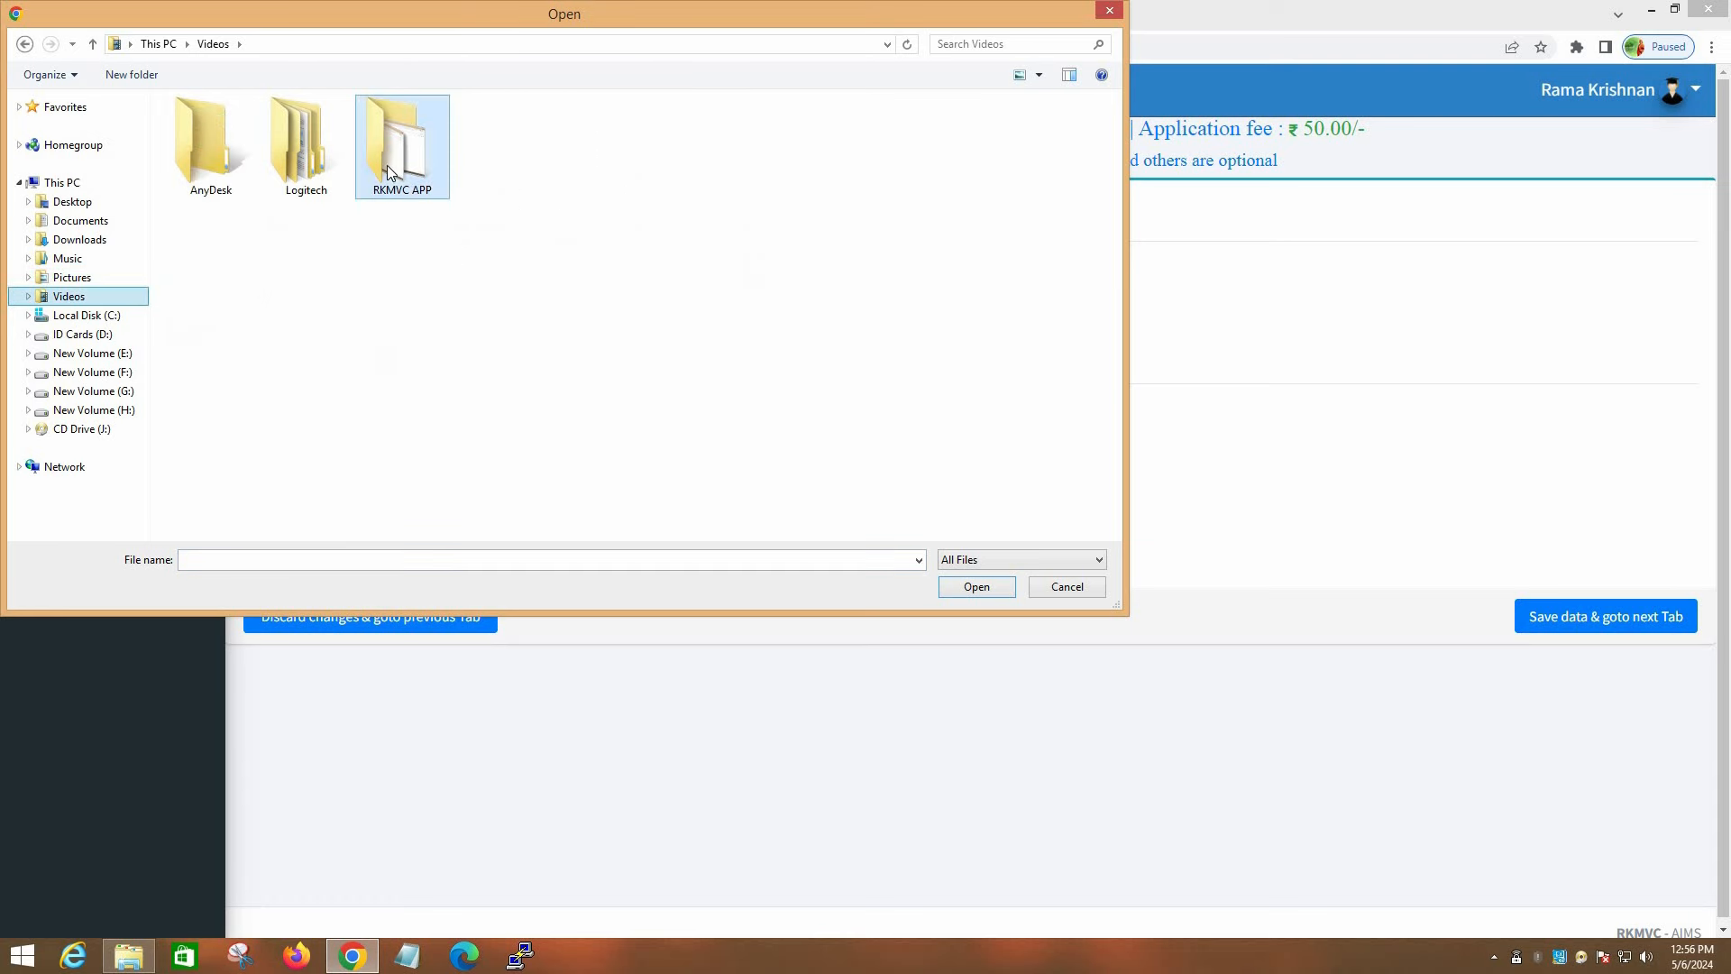
pyautogui.doubleClick(387, 165)
pyautogui.click(317, 138)
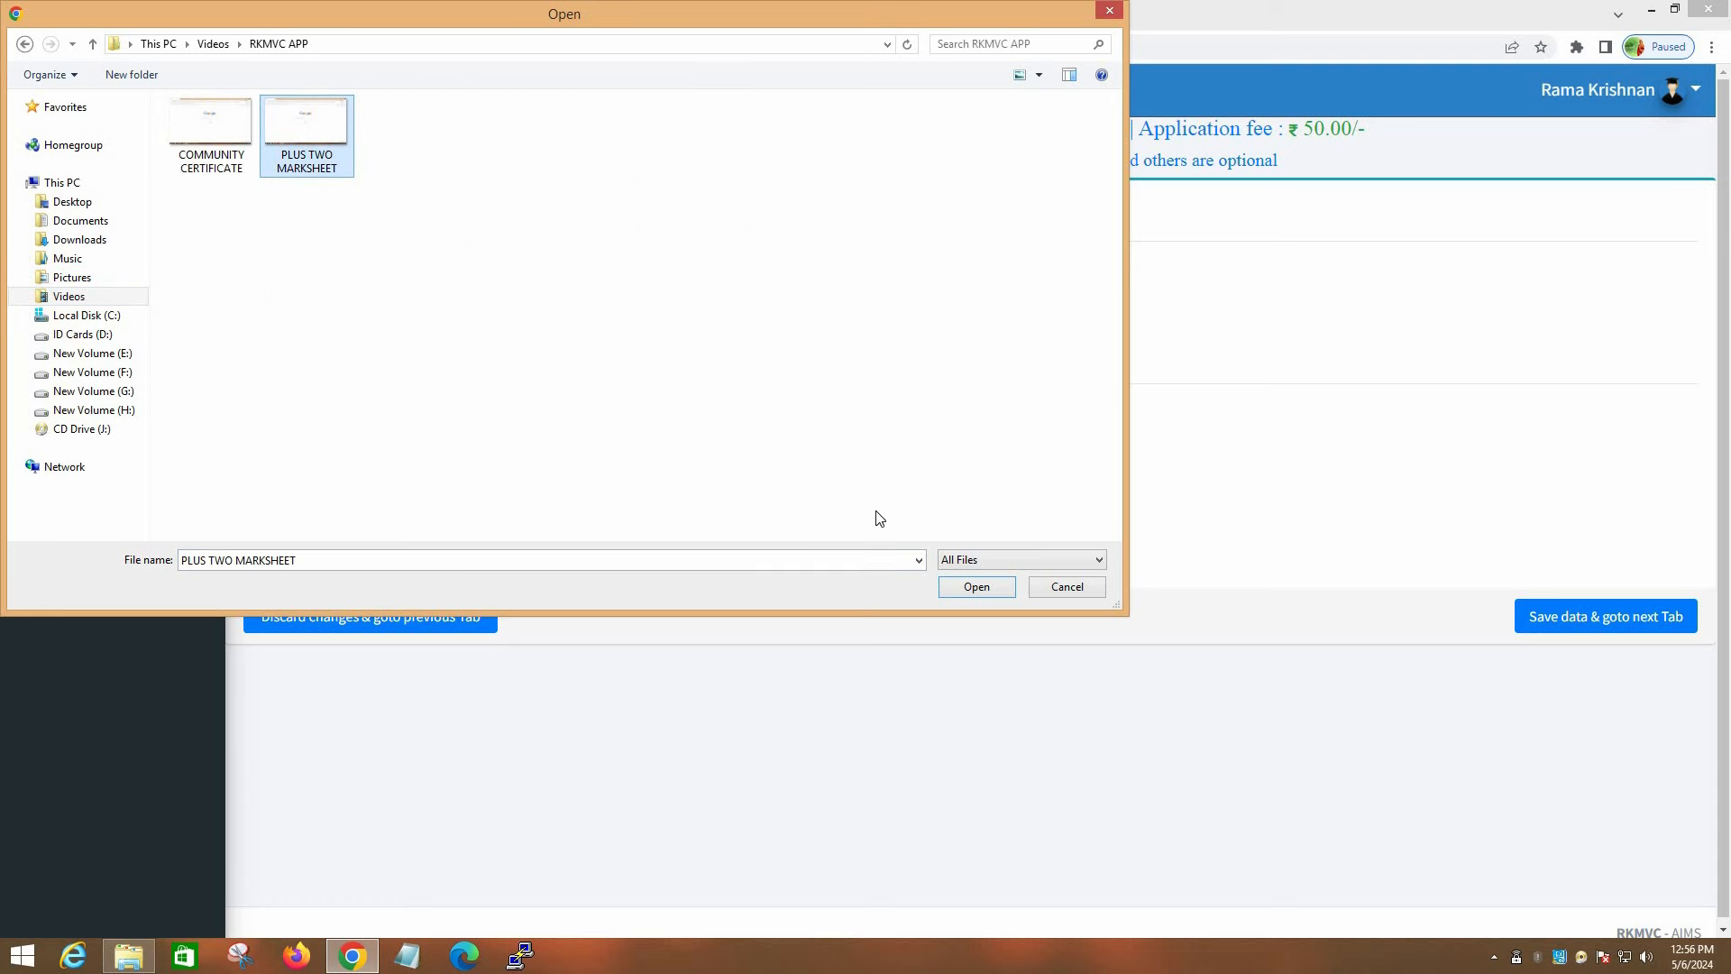
pyautogui.click(977, 587)
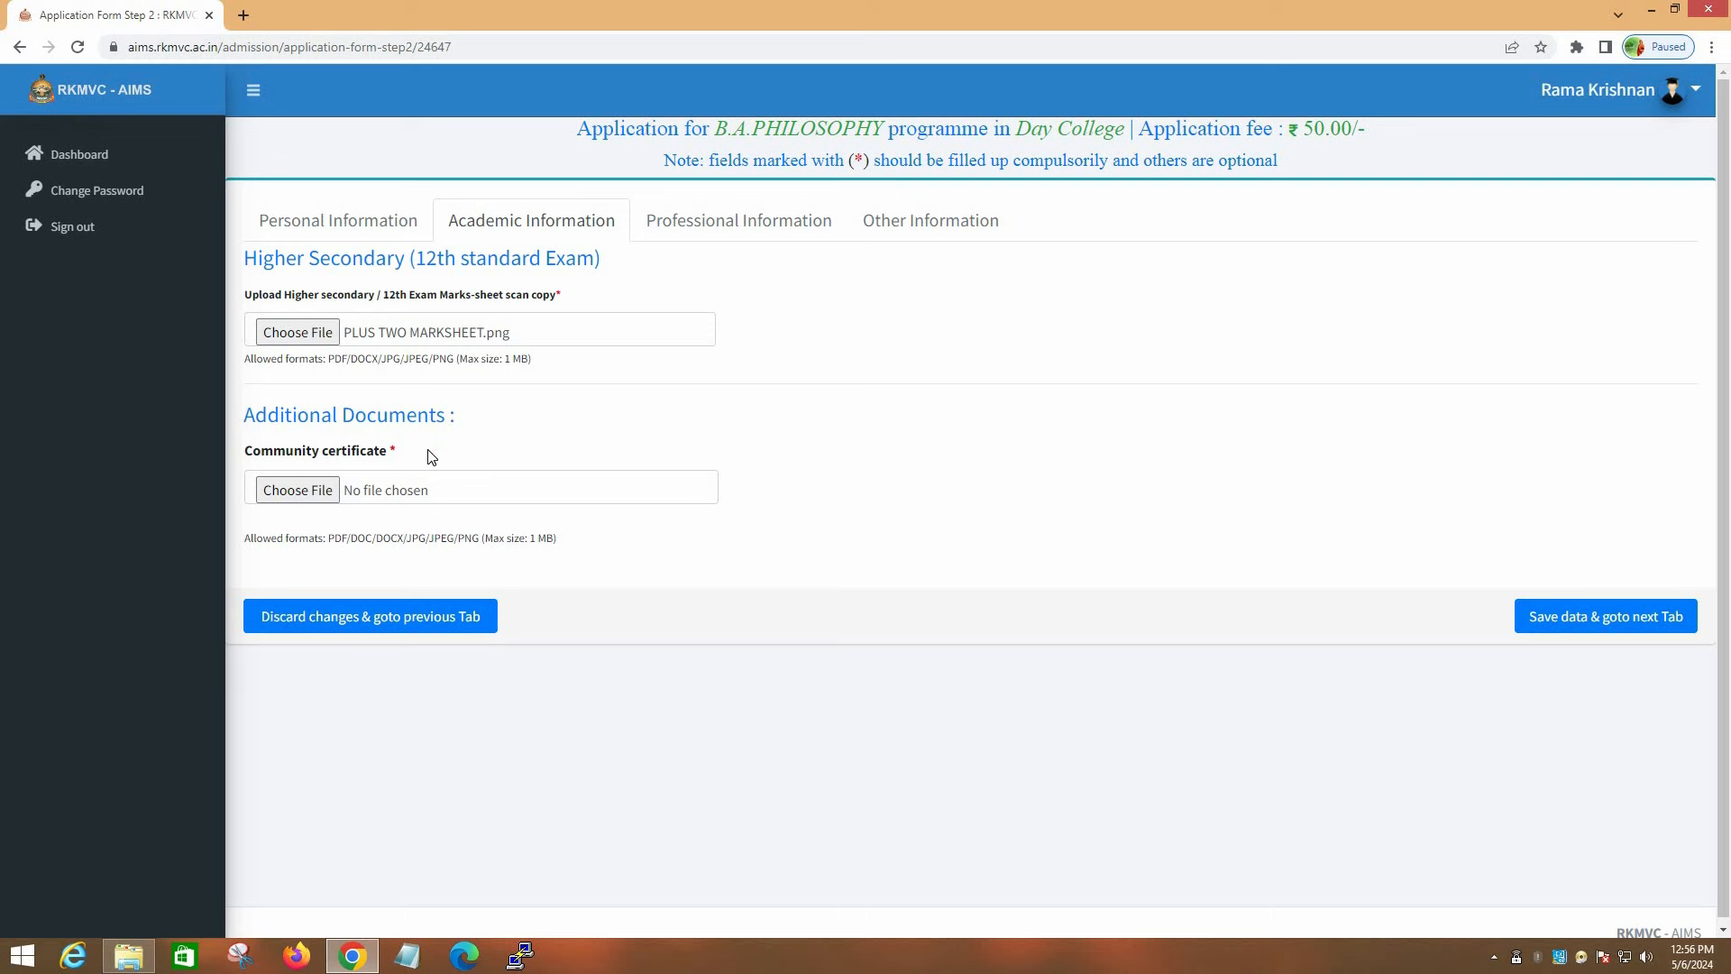
# Attach COMMUNITY CERTIFICATE.png as the community certificate and review the allowed-format note.
pyautogui.click(313, 498)
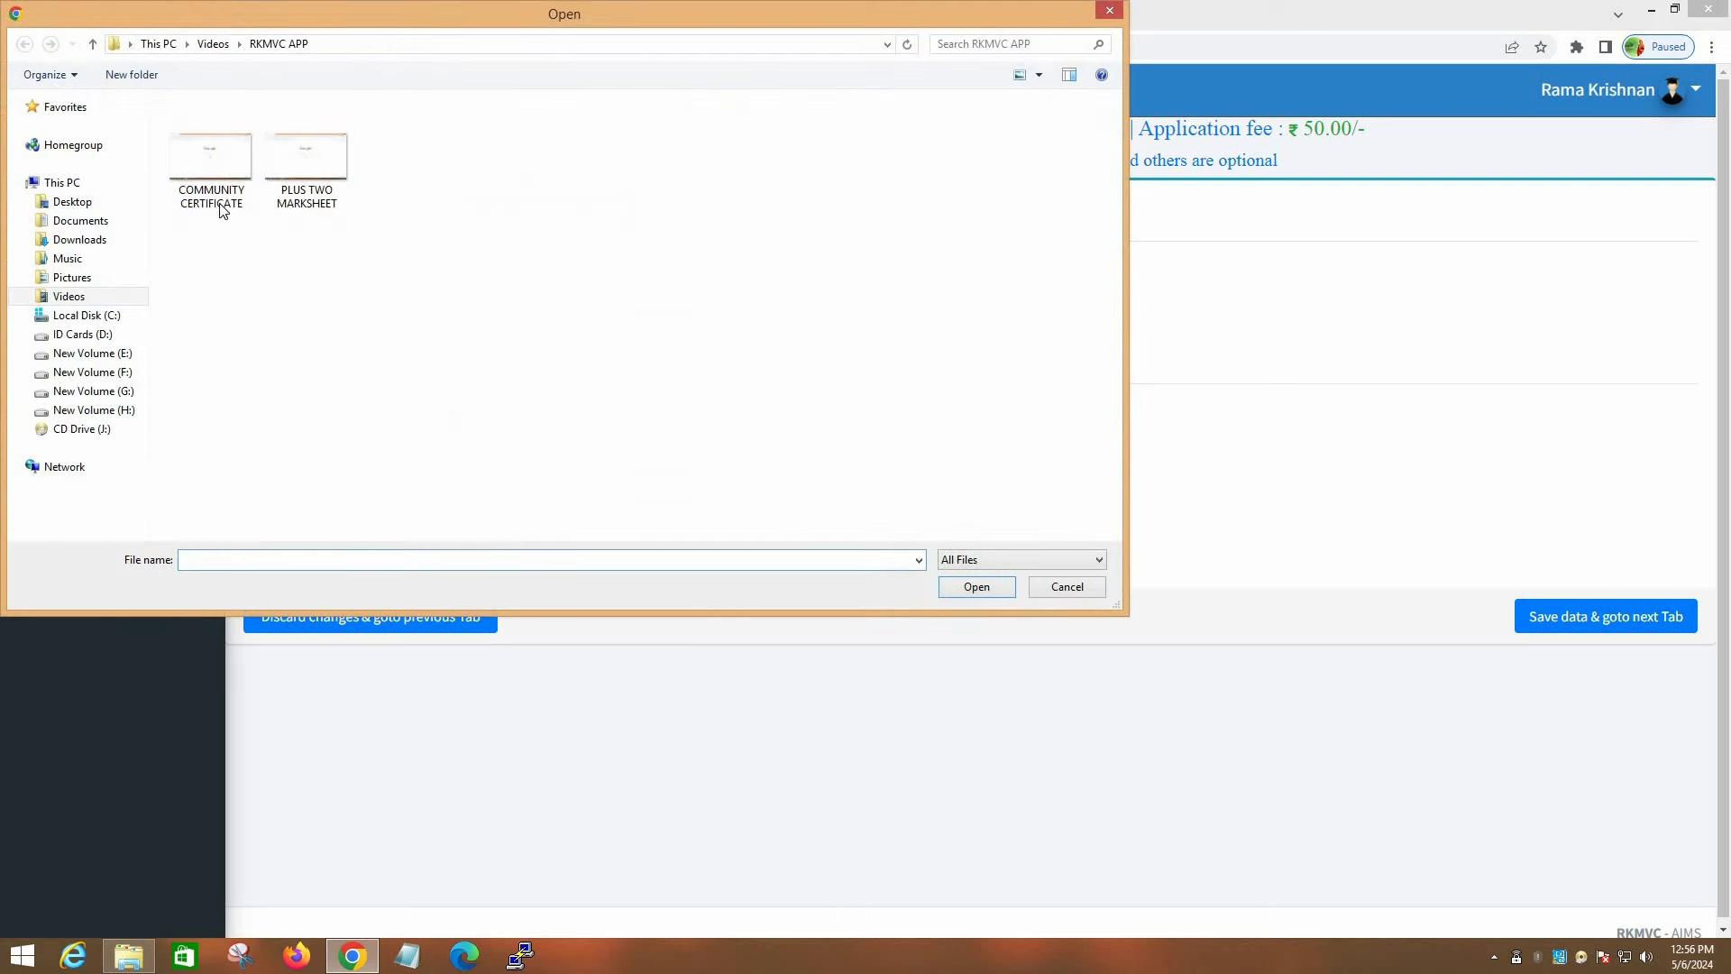
pyautogui.click(219, 174)
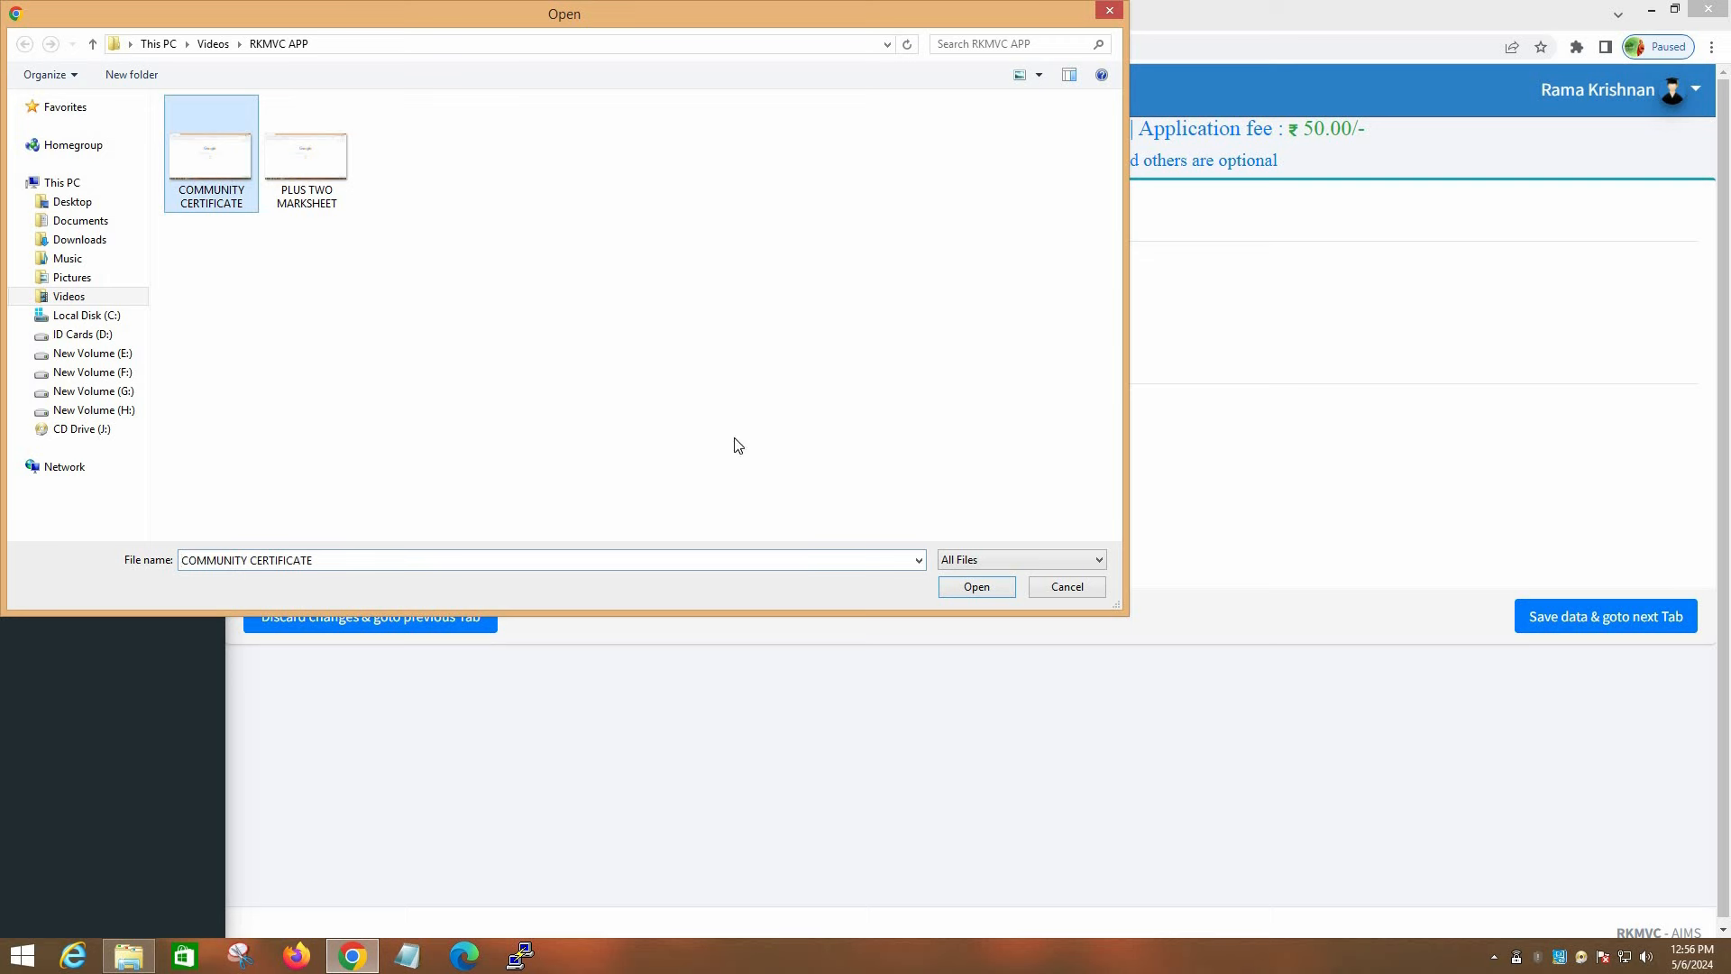
pyautogui.click(976, 587)
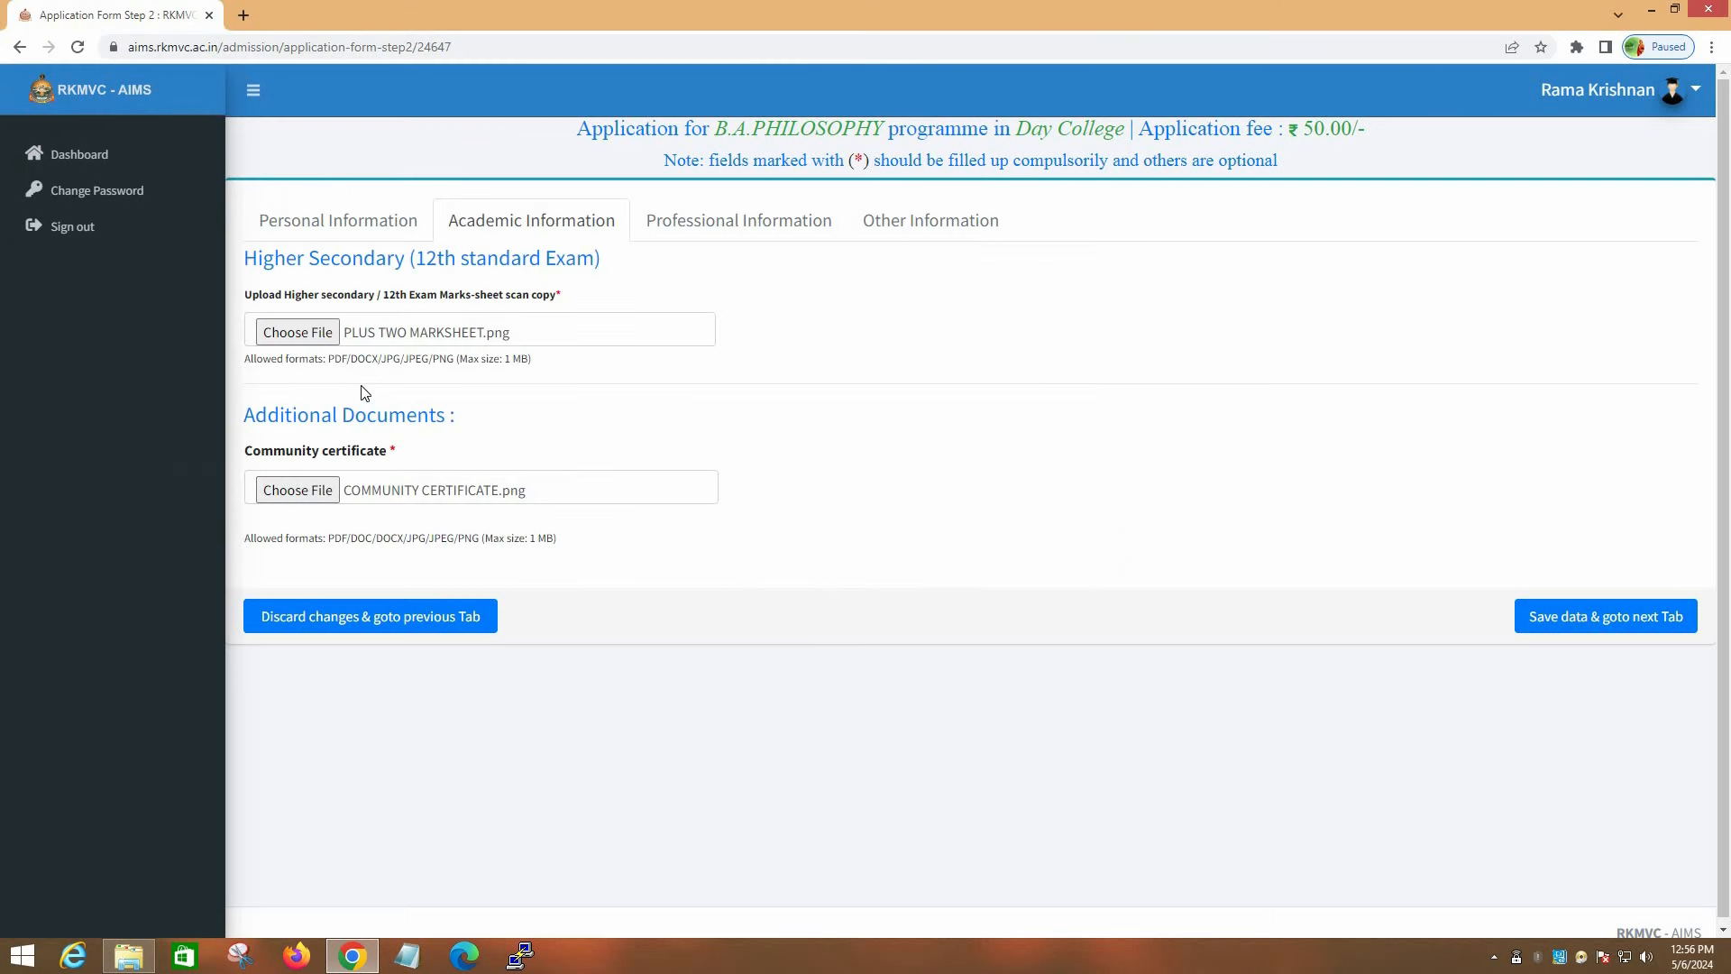
pyautogui.moveTo(329, 358); pyautogui.dragTo(541, 361)
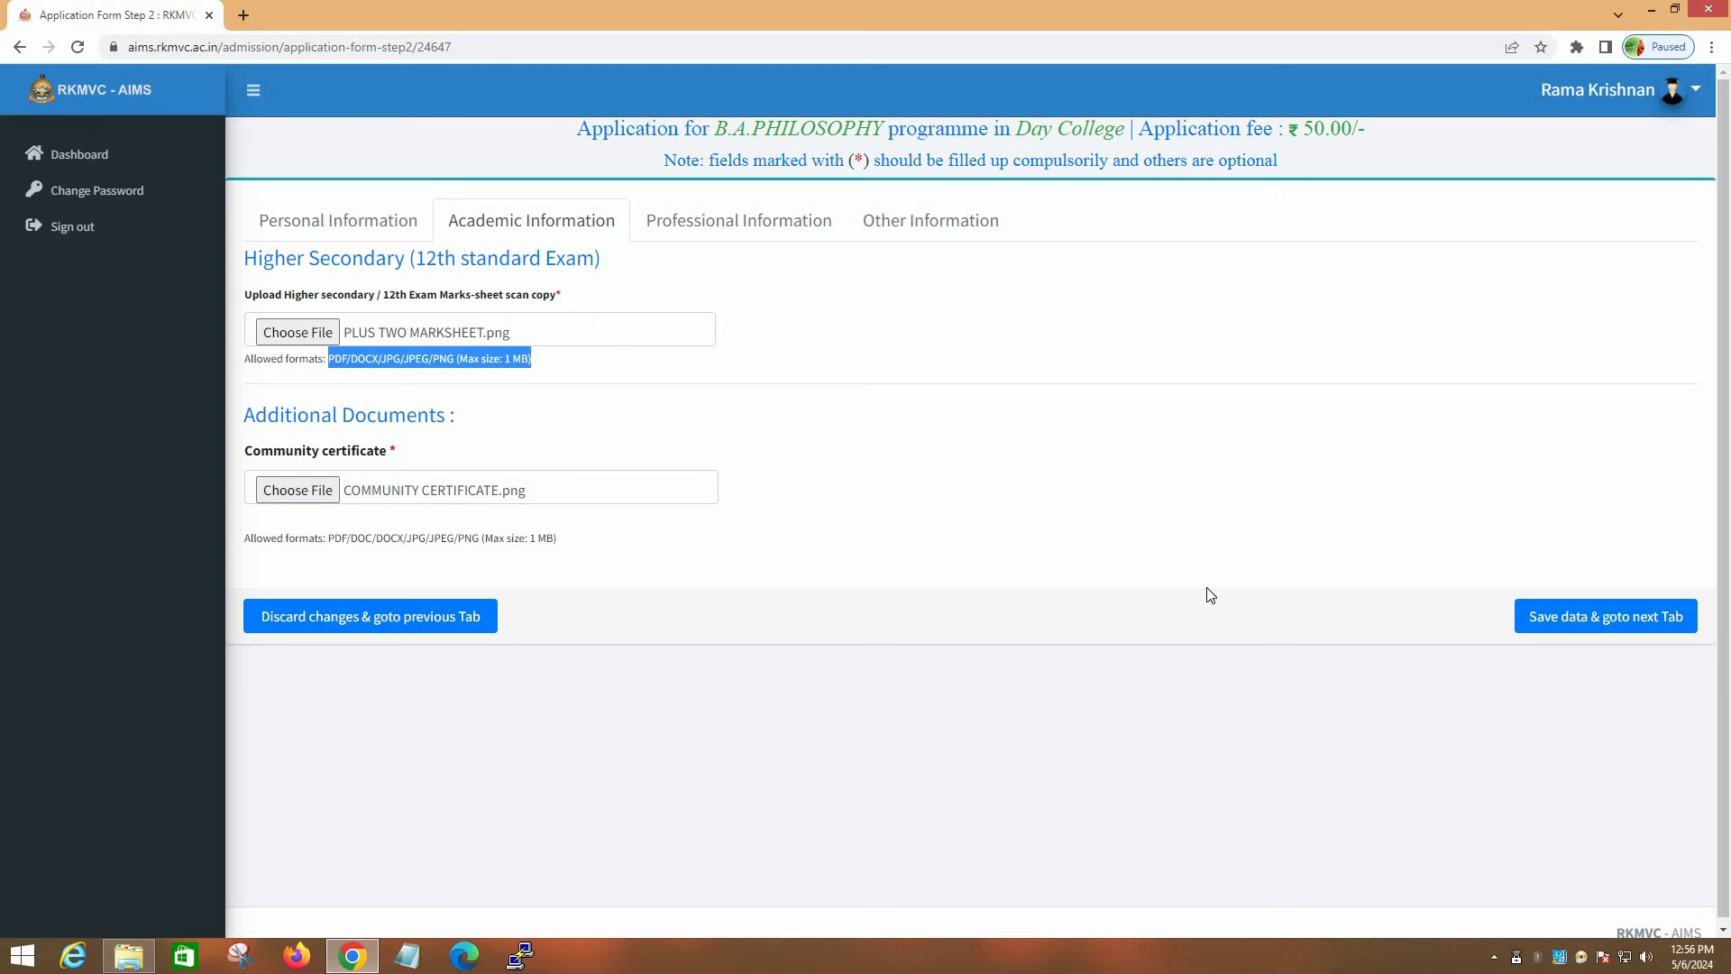
pyautogui.click(1279, 548)
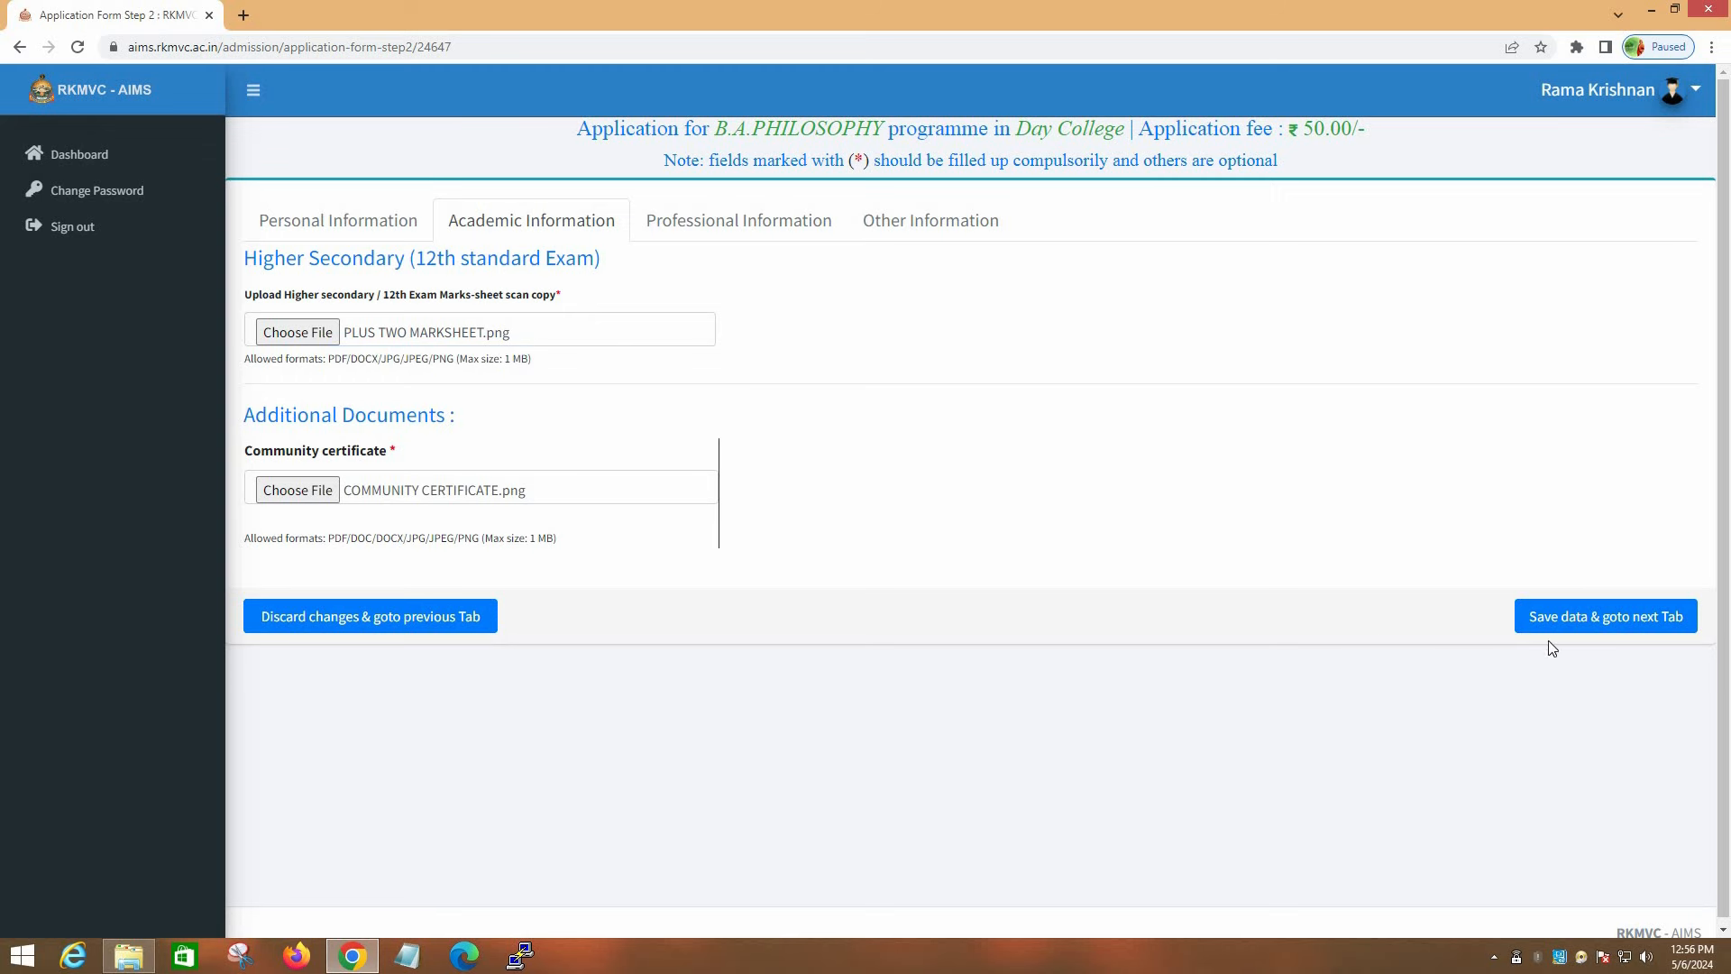
# Save the academic uploads and add Tamil as a known language with Read, Write and Speak ticked.
pyautogui.click(1596, 622)
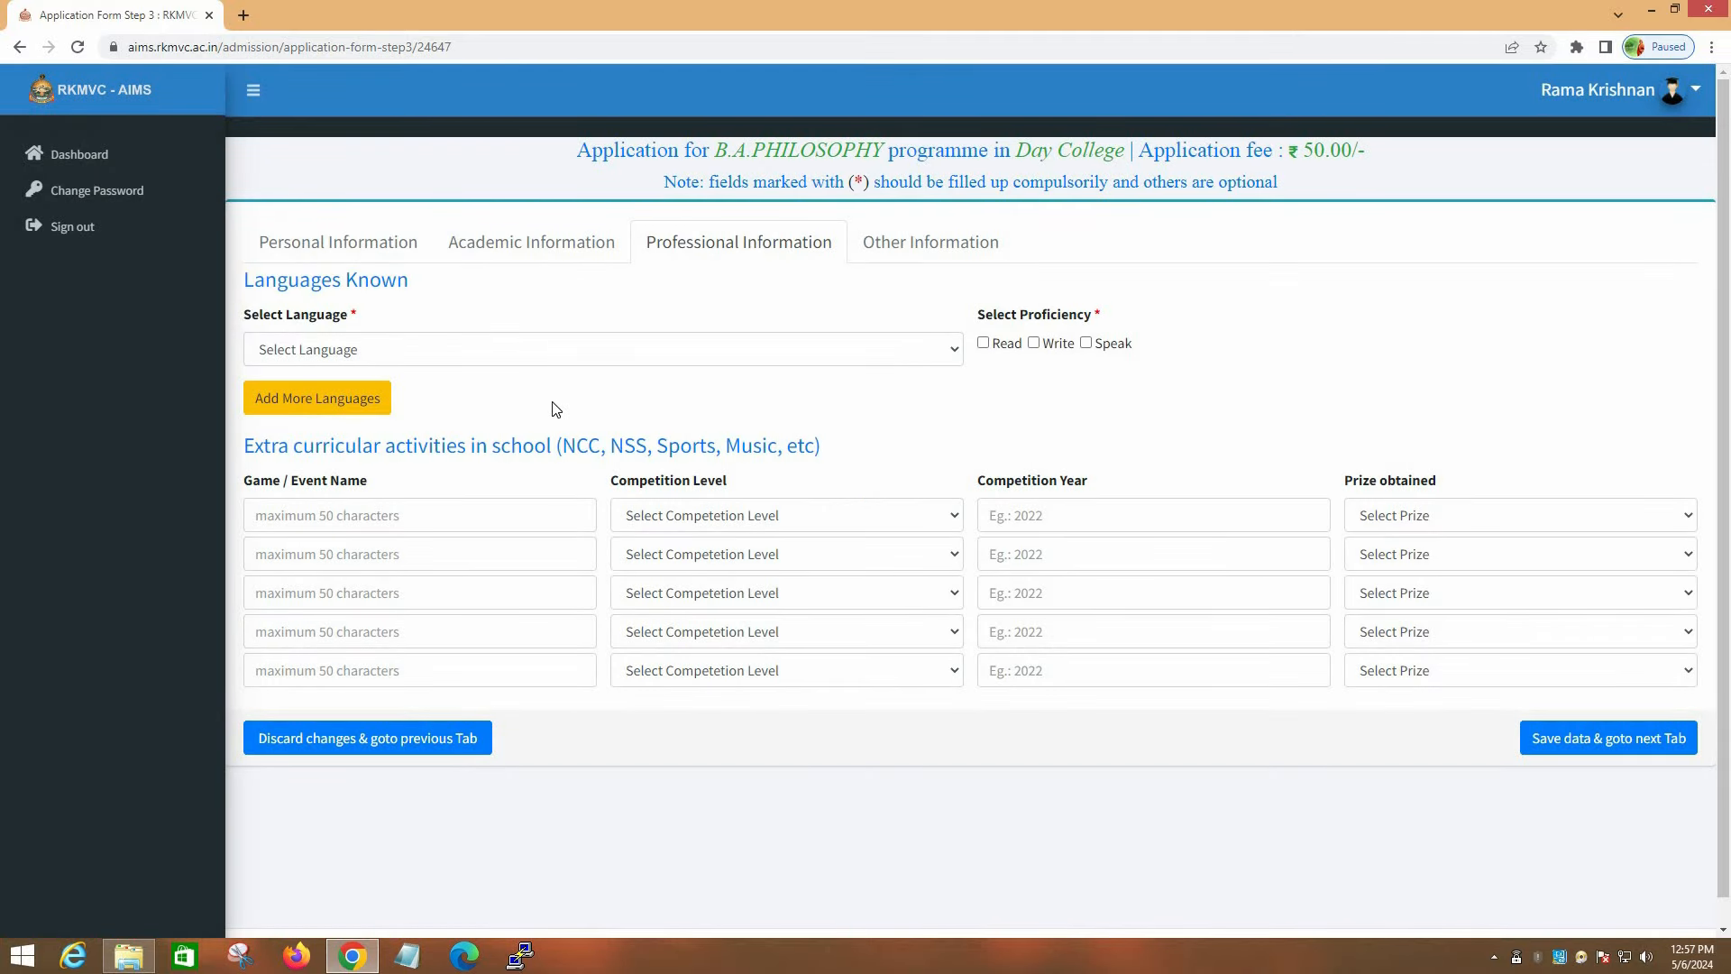
pyautogui.click(528, 349)
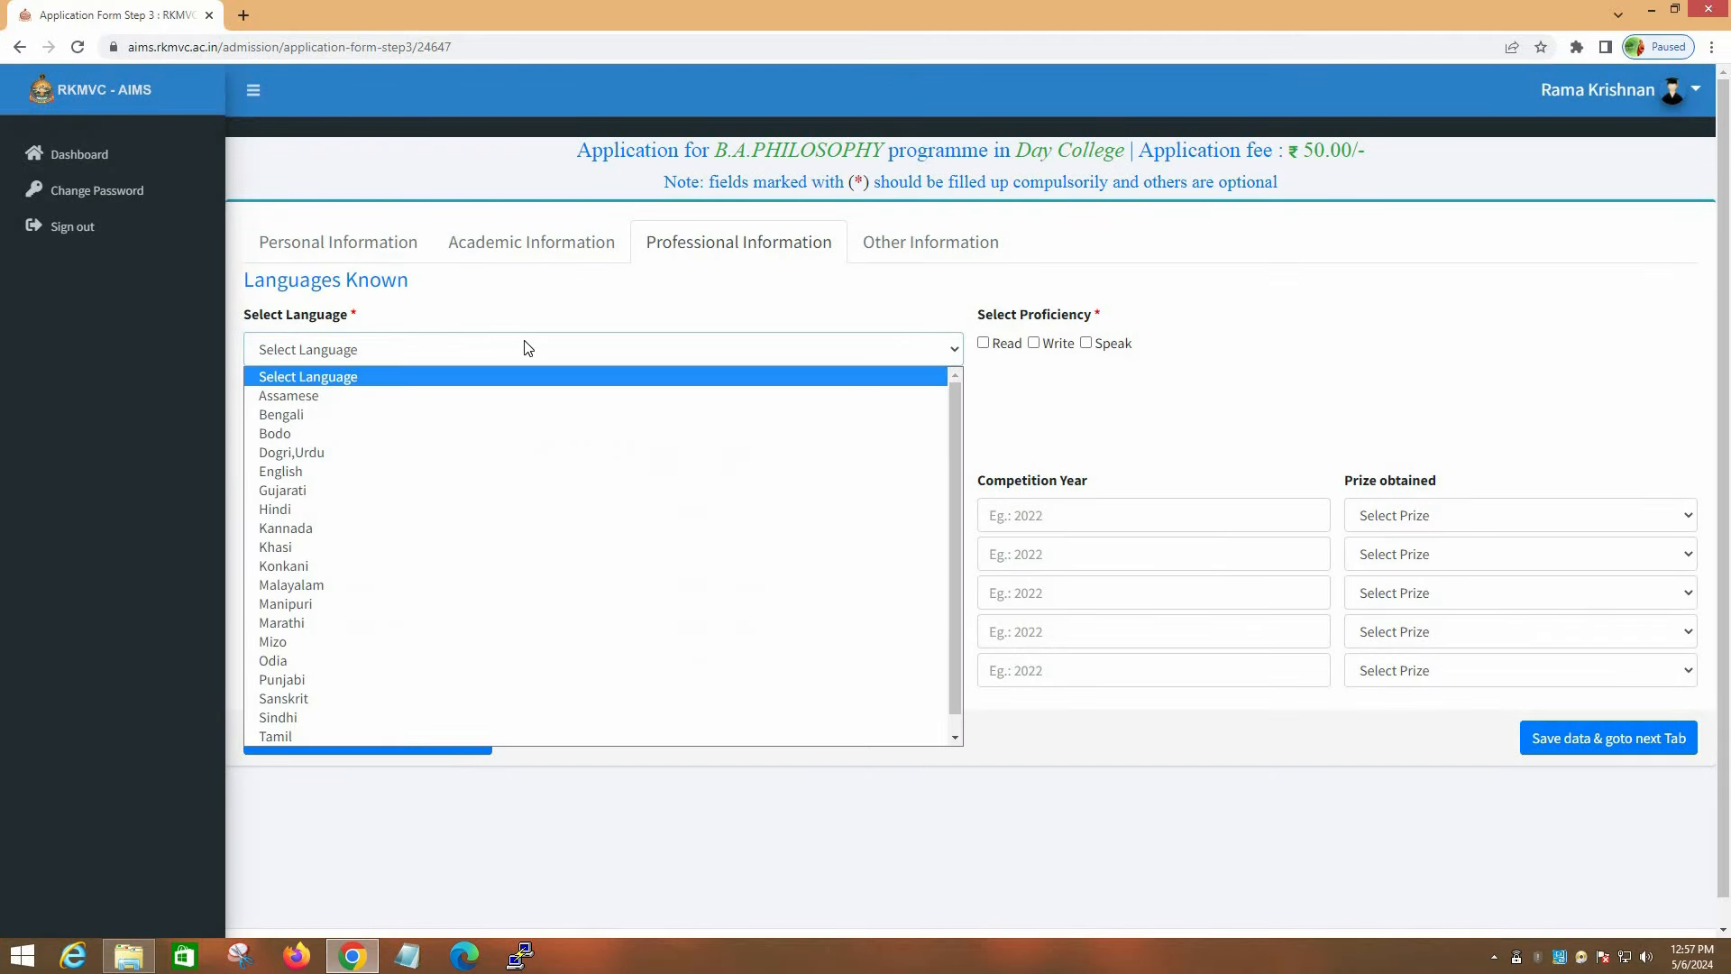
pyautogui.press('t')
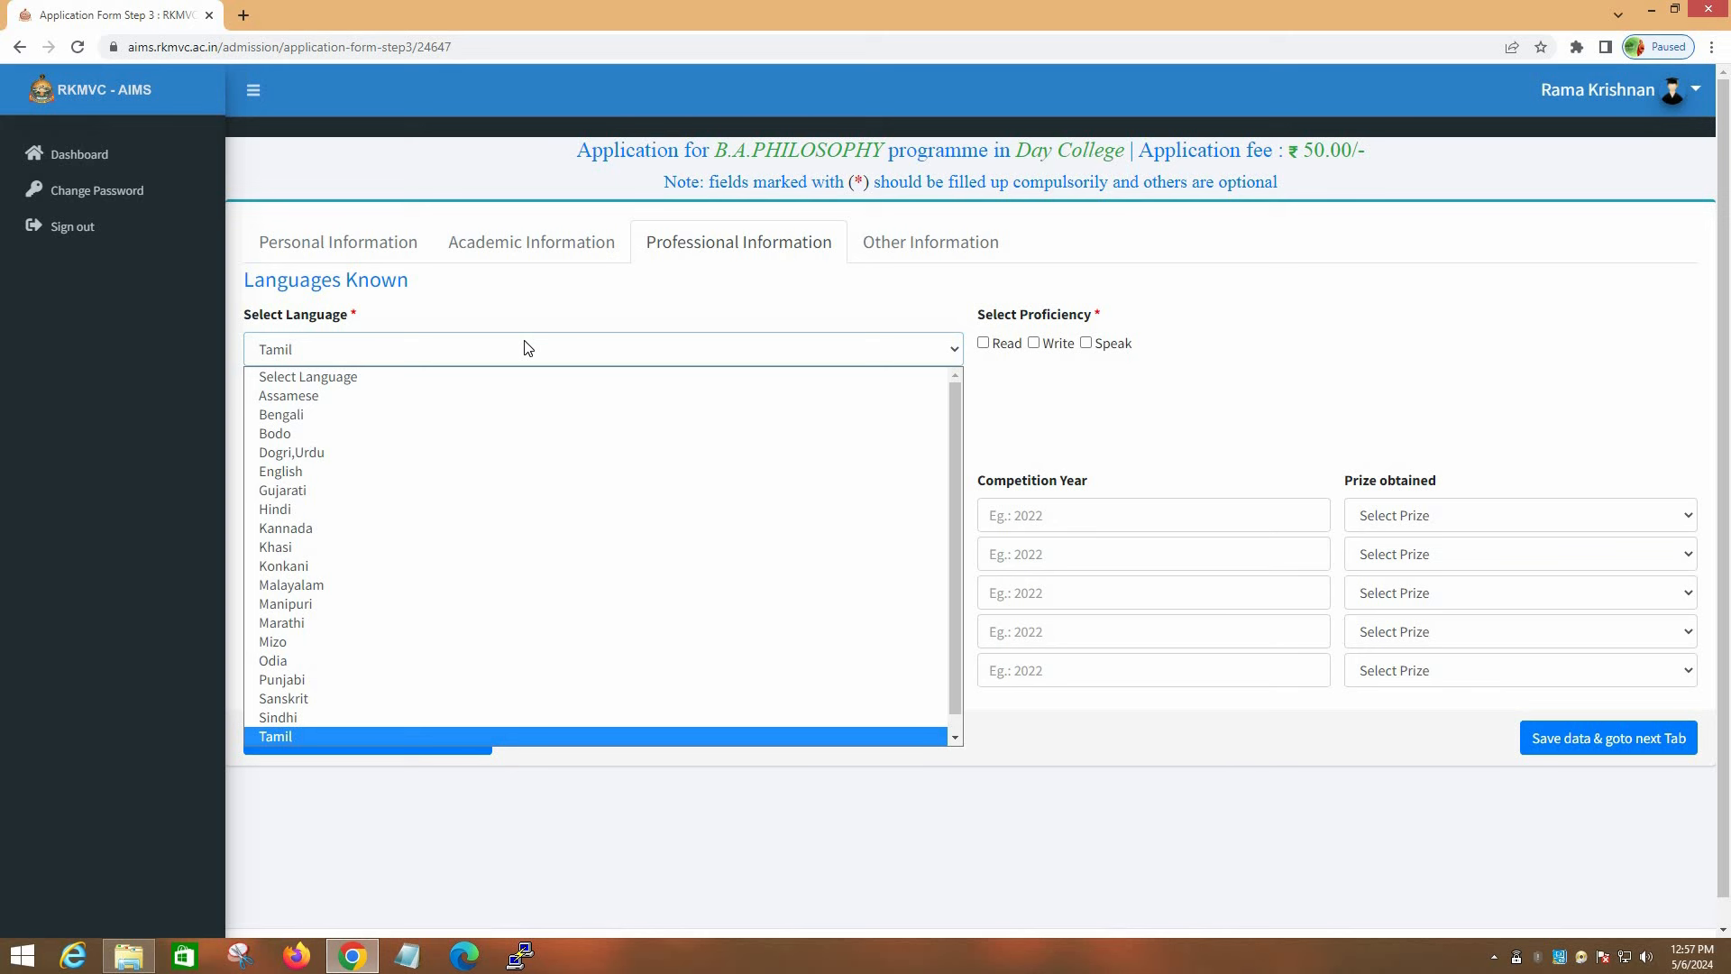
pyautogui.press('Return')
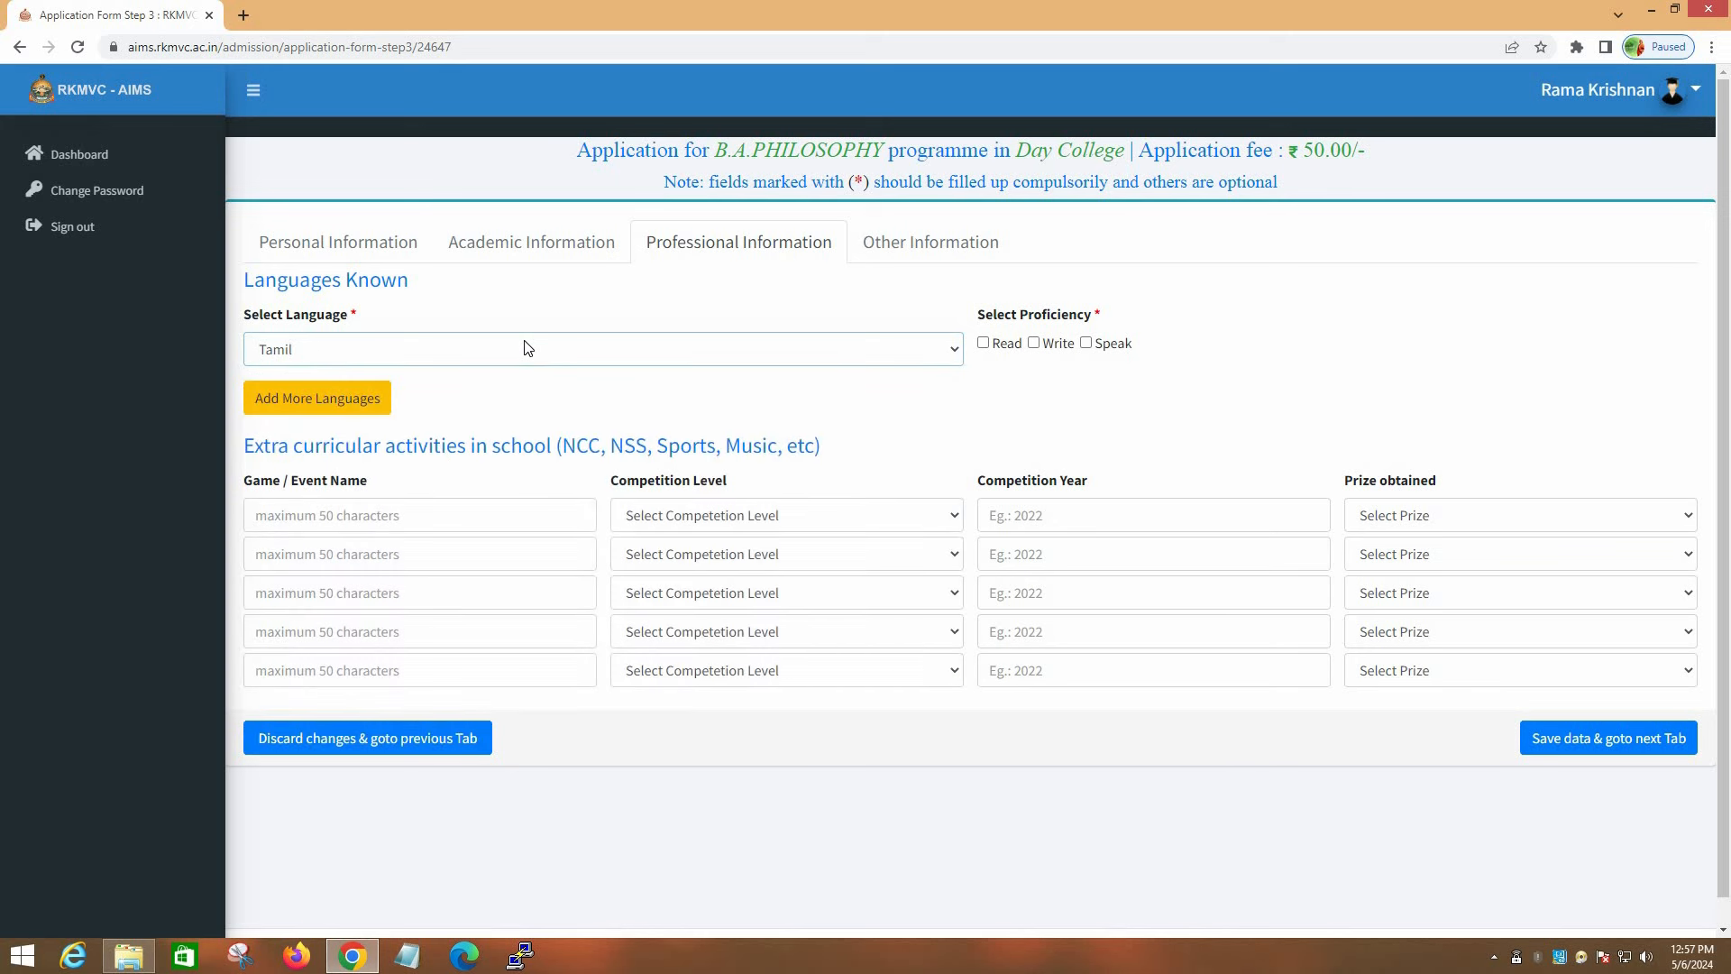
pyautogui.click(983, 344)
pyautogui.click(1034, 343)
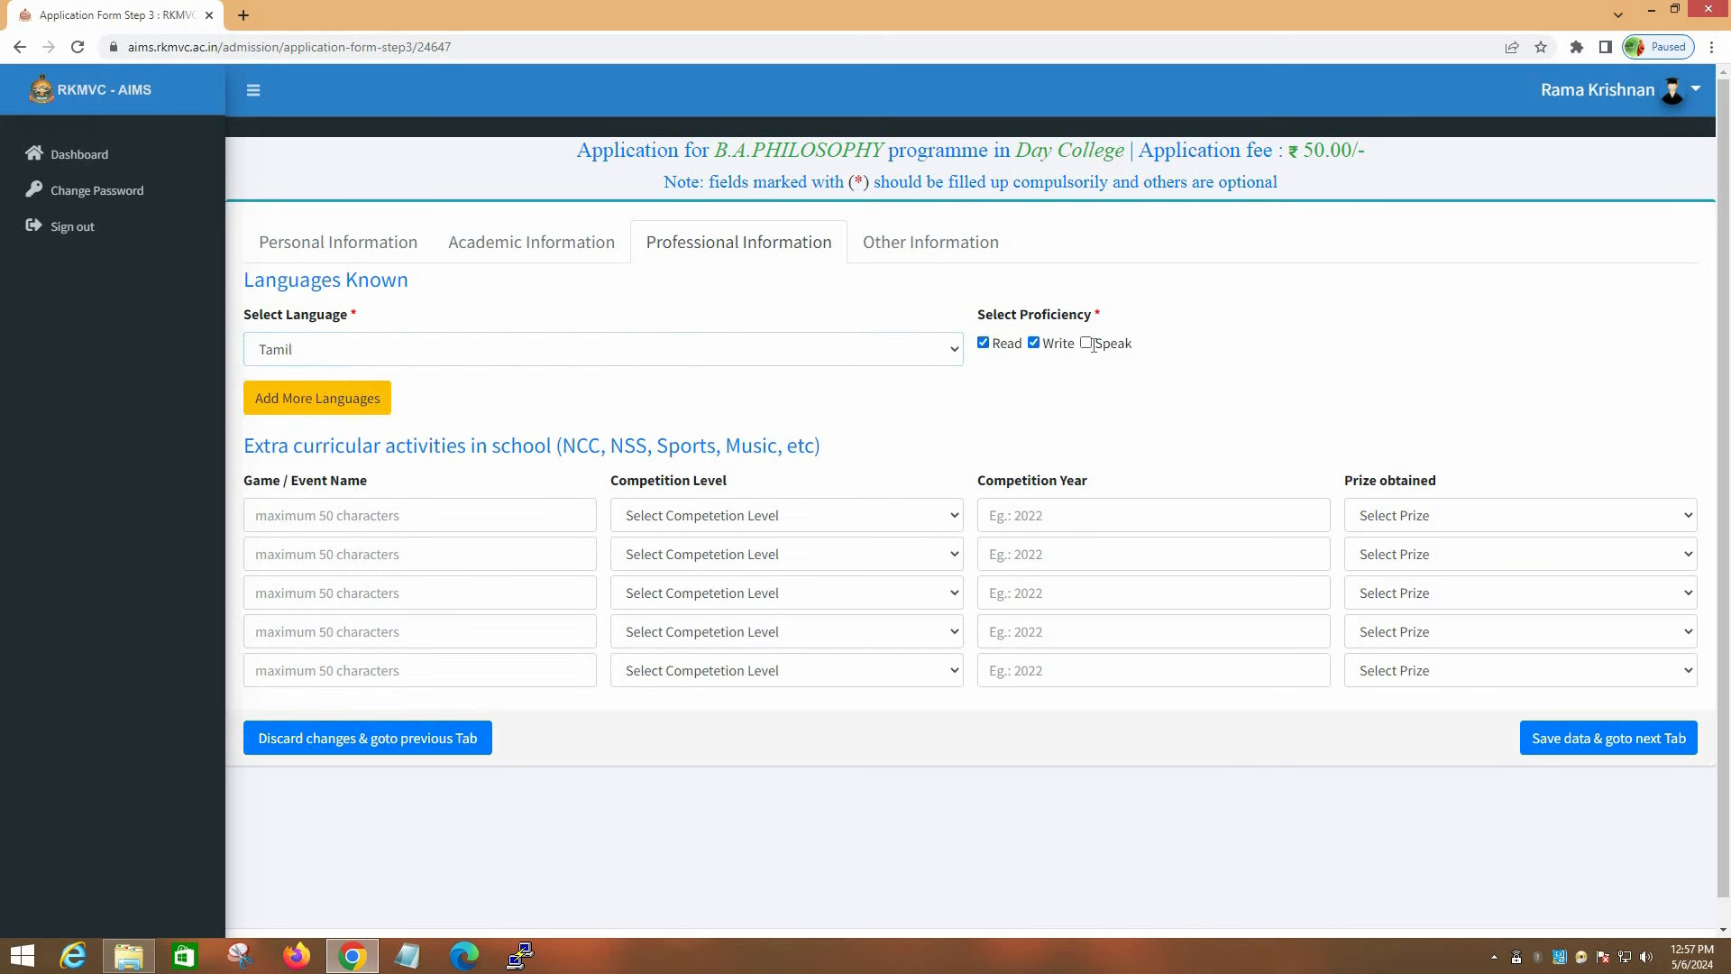
pyautogui.click(1089, 346)
# Add English as a second language with Read, Write and Speak ticked.
pyautogui.click(332, 408)
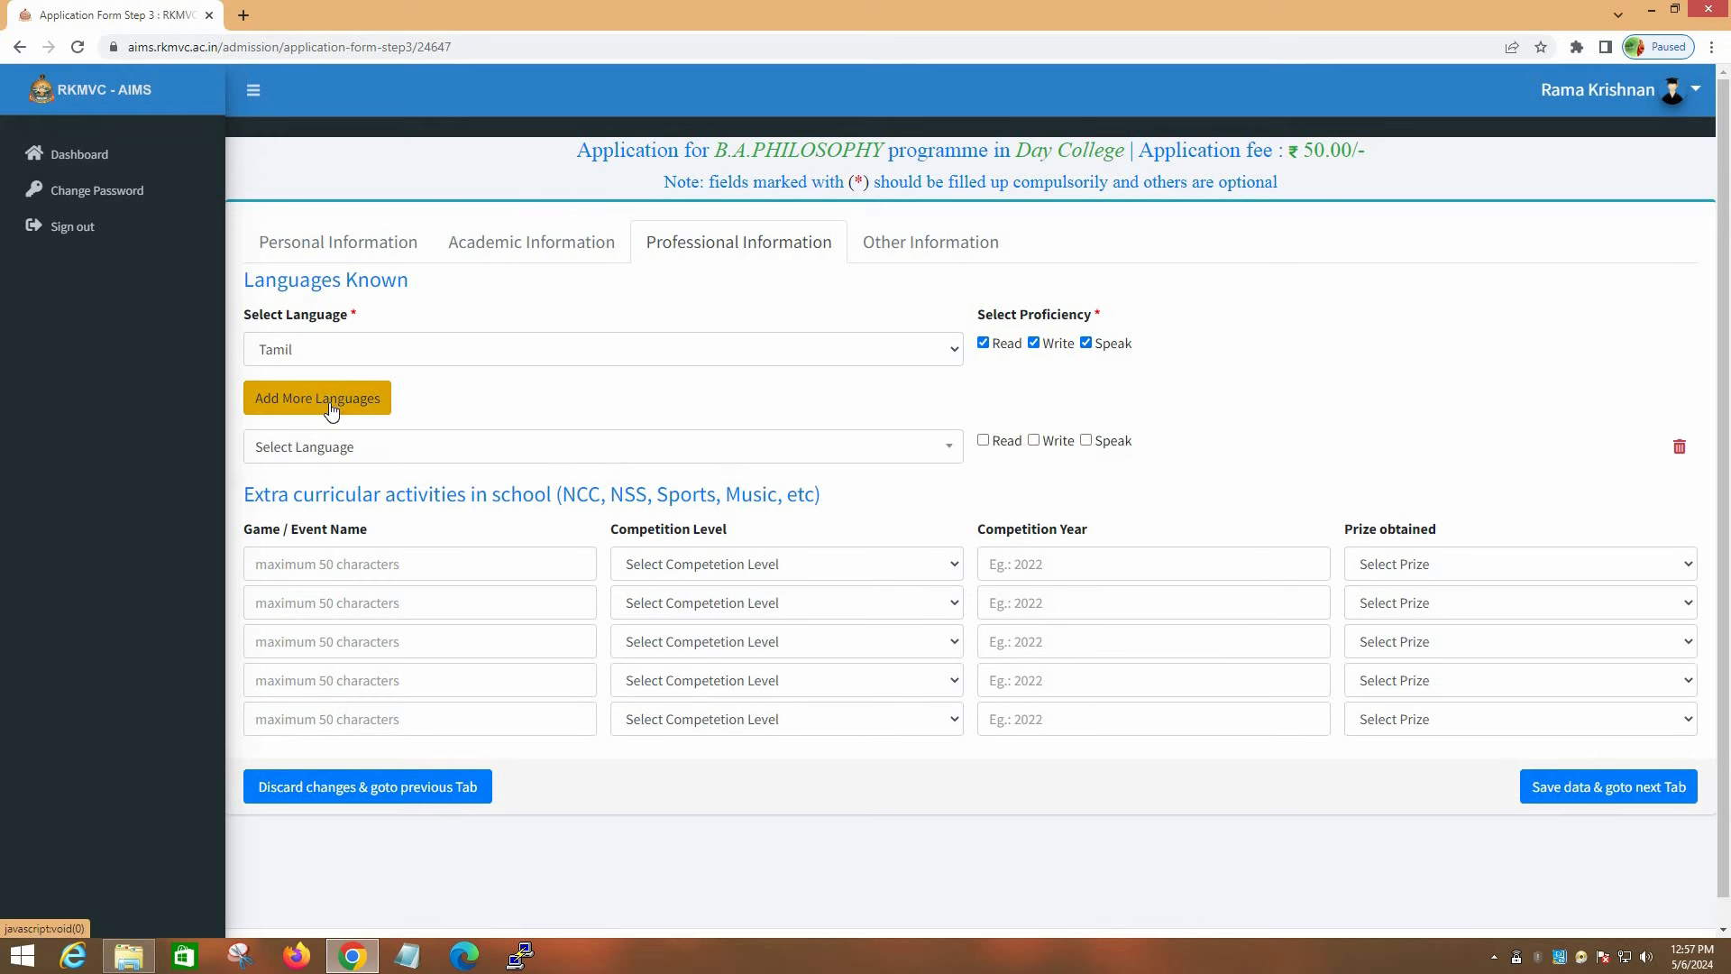
pyautogui.click(338, 449)
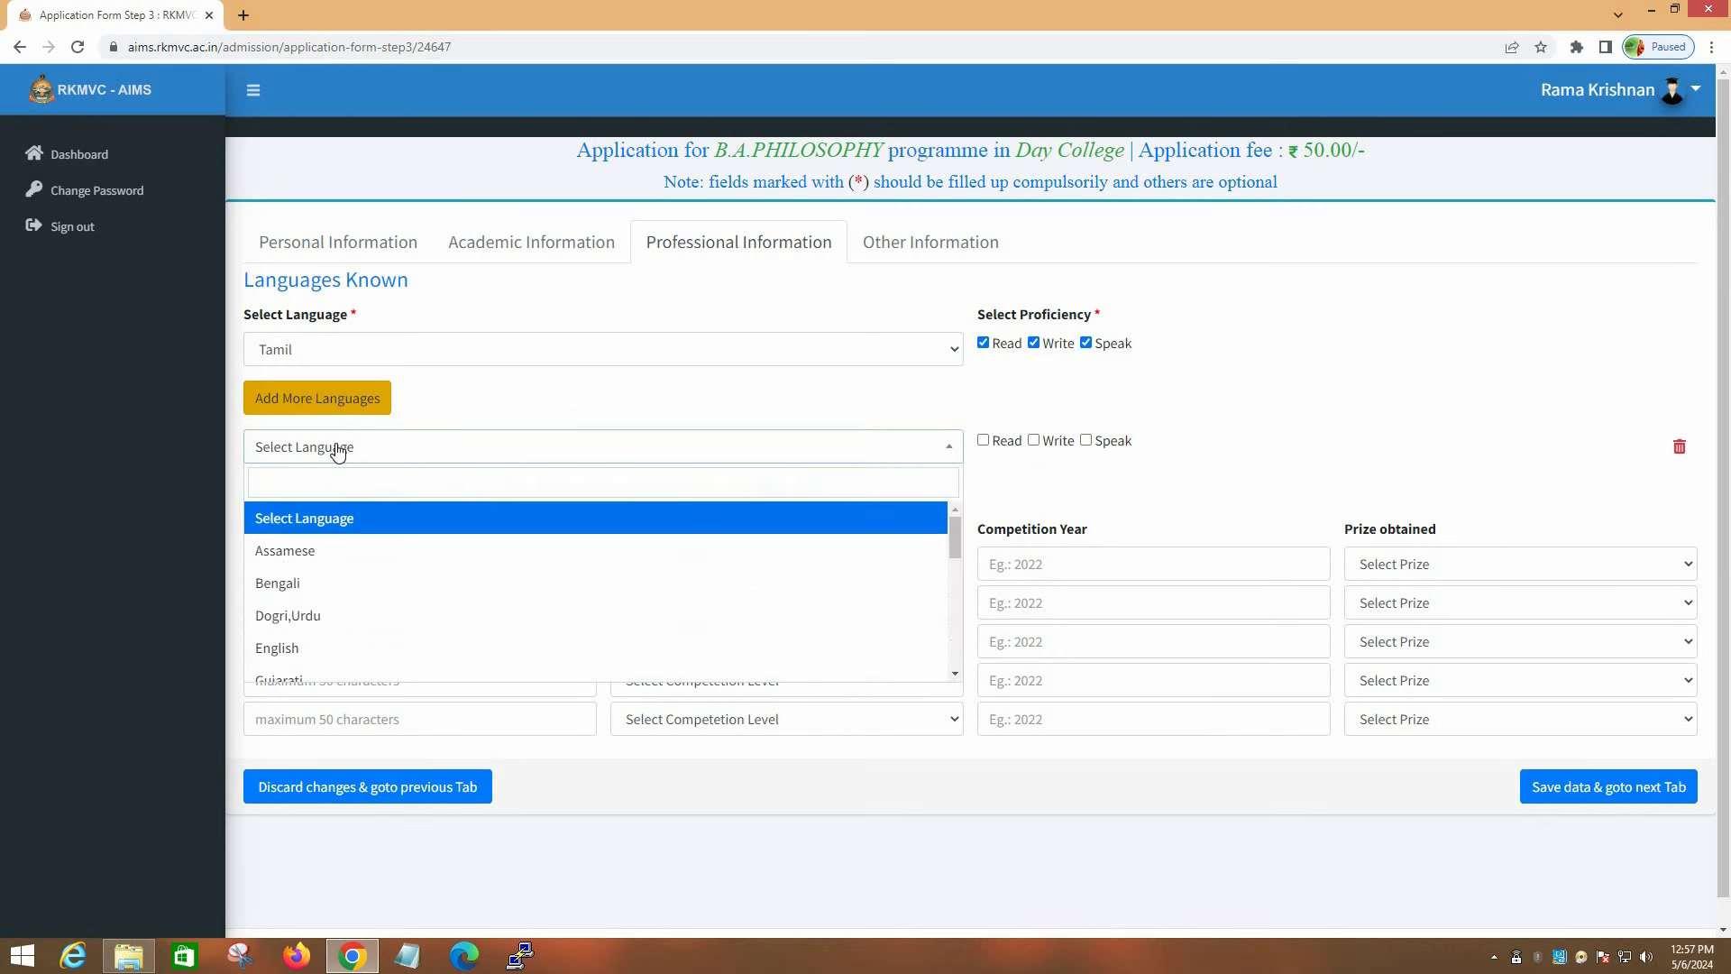
pyautogui.write('eng')
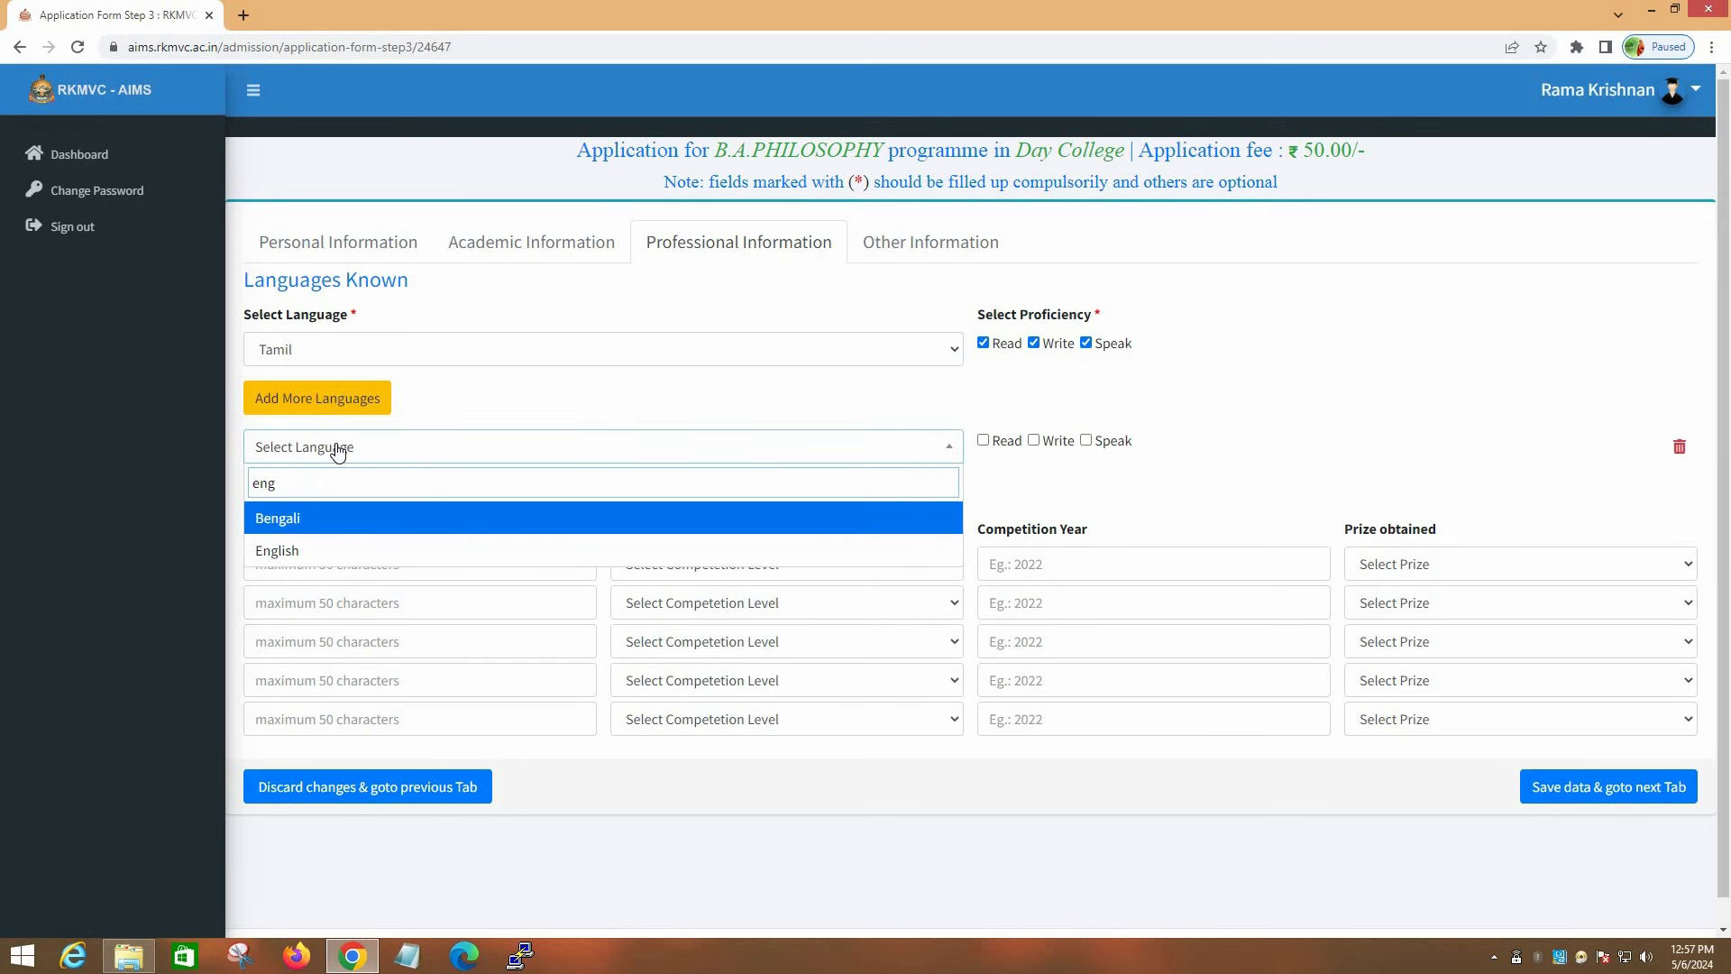
pyautogui.press('Down')
pyautogui.press('Return')
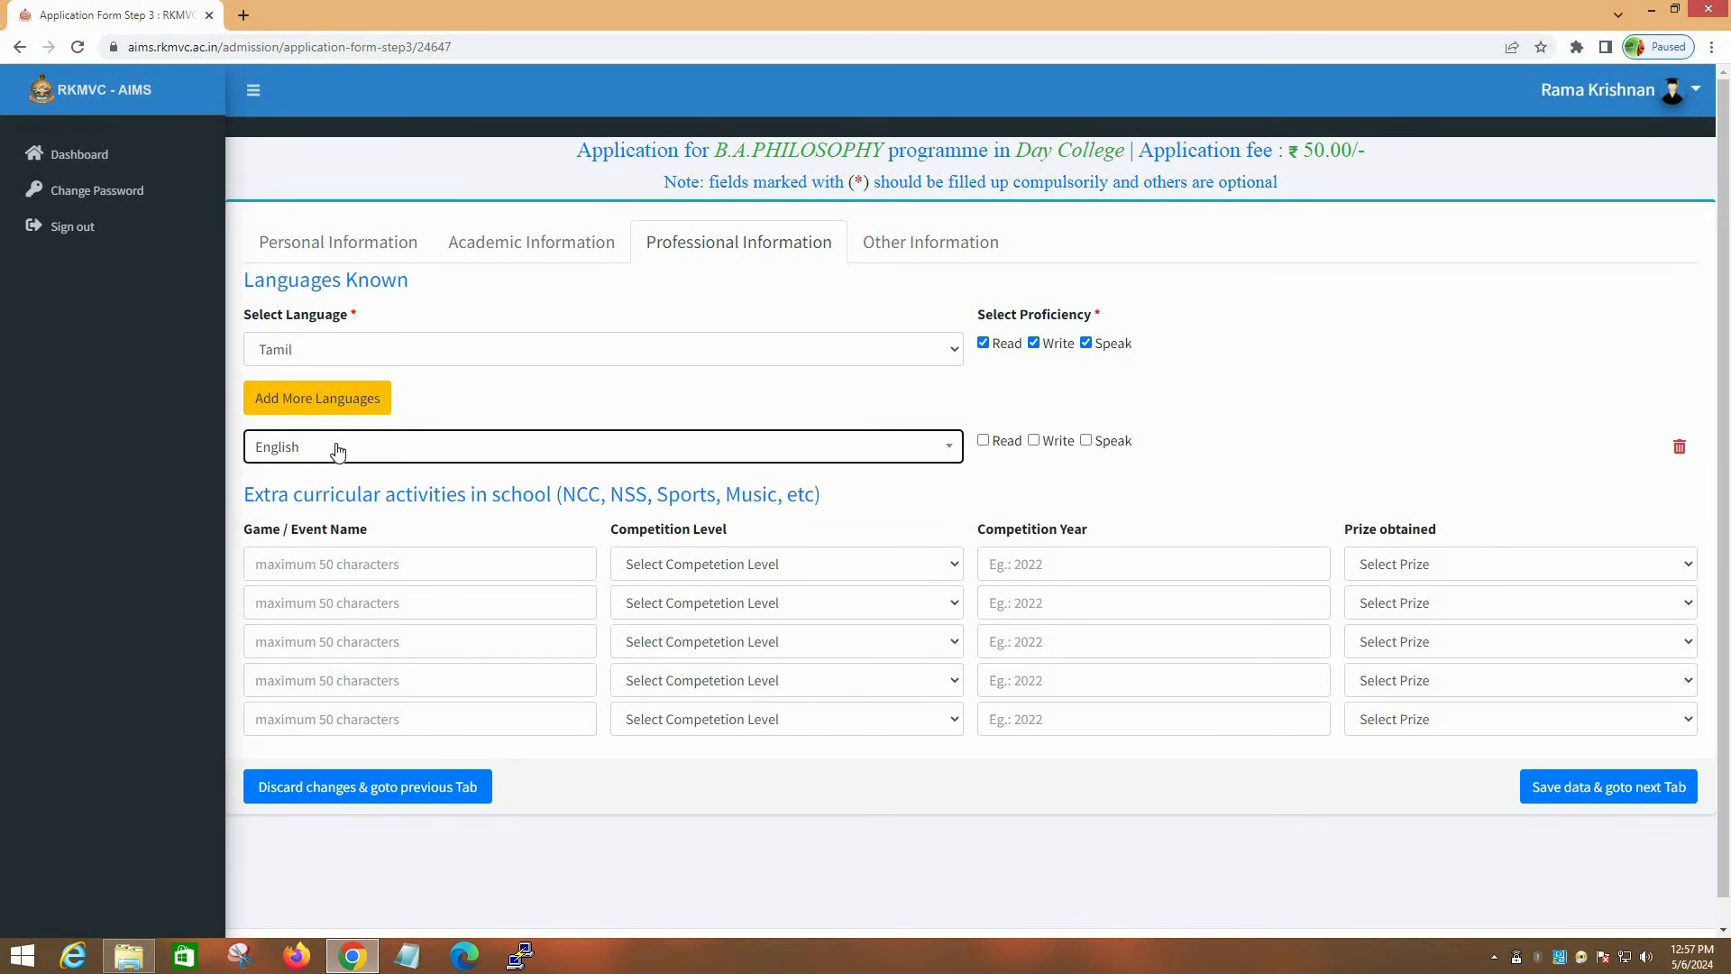
pyautogui.click(983, 440)
pyautogui.click(1034, 440)
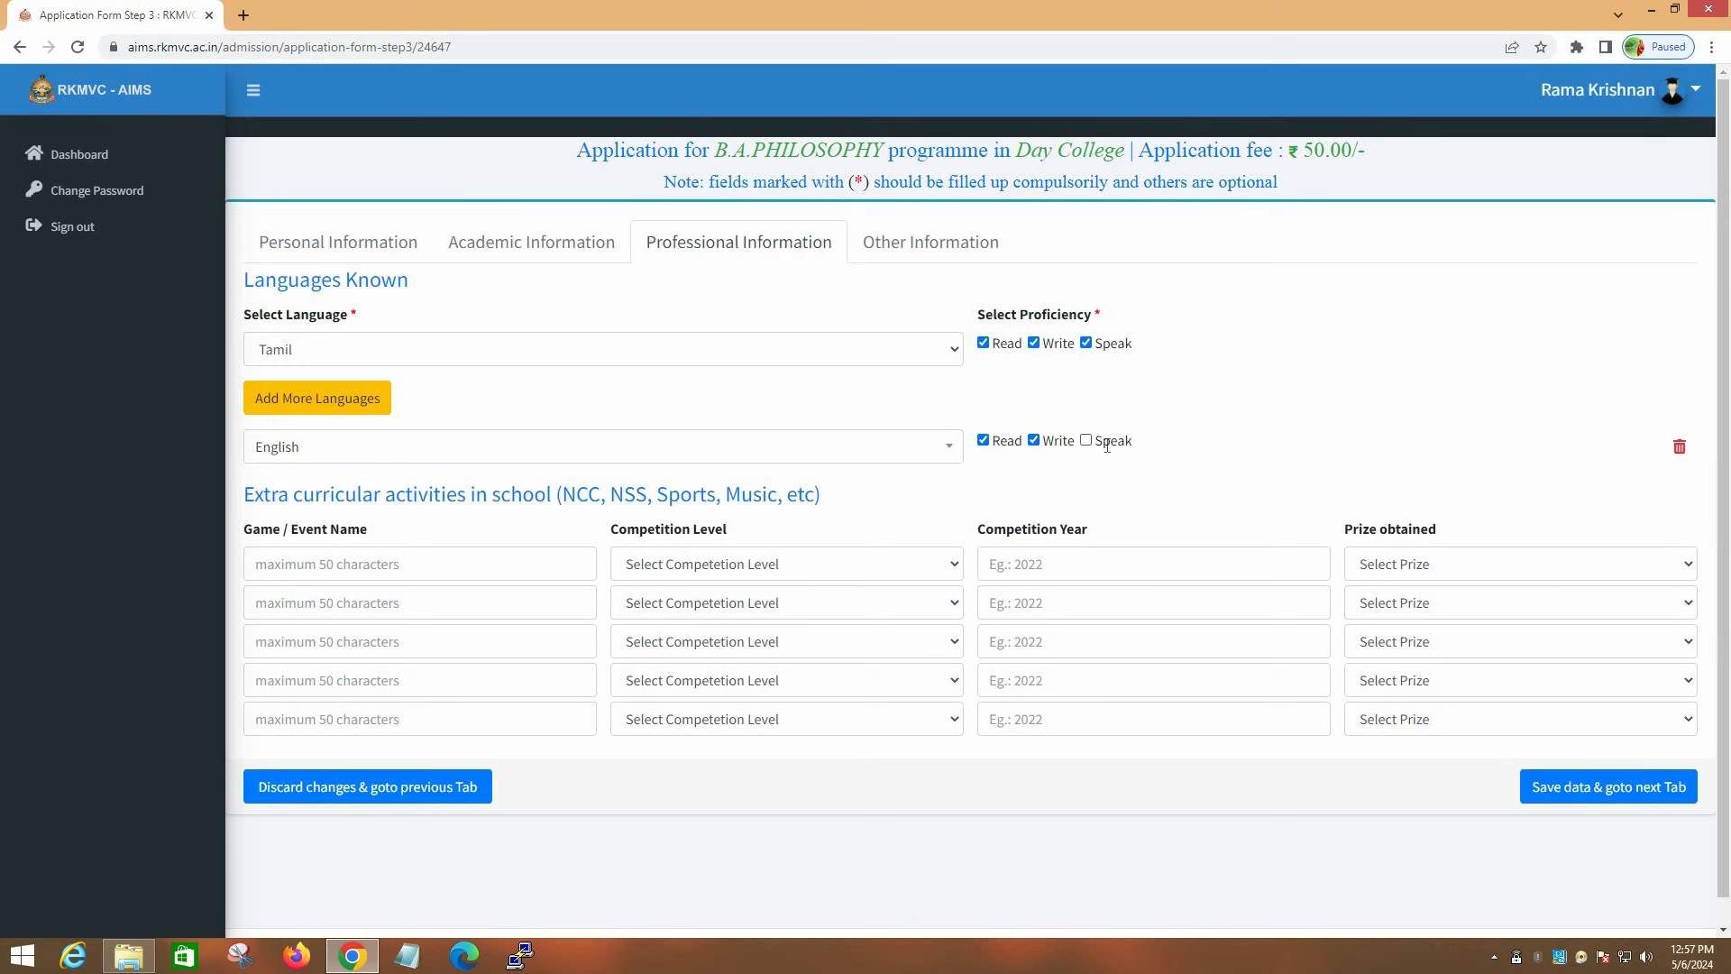
pyautogui.click(1108, 445)
# Check the competition level, year and prize dropdowns without choosing, then save the professional details.
pyautogui.scroll(-1, 1122, 504)
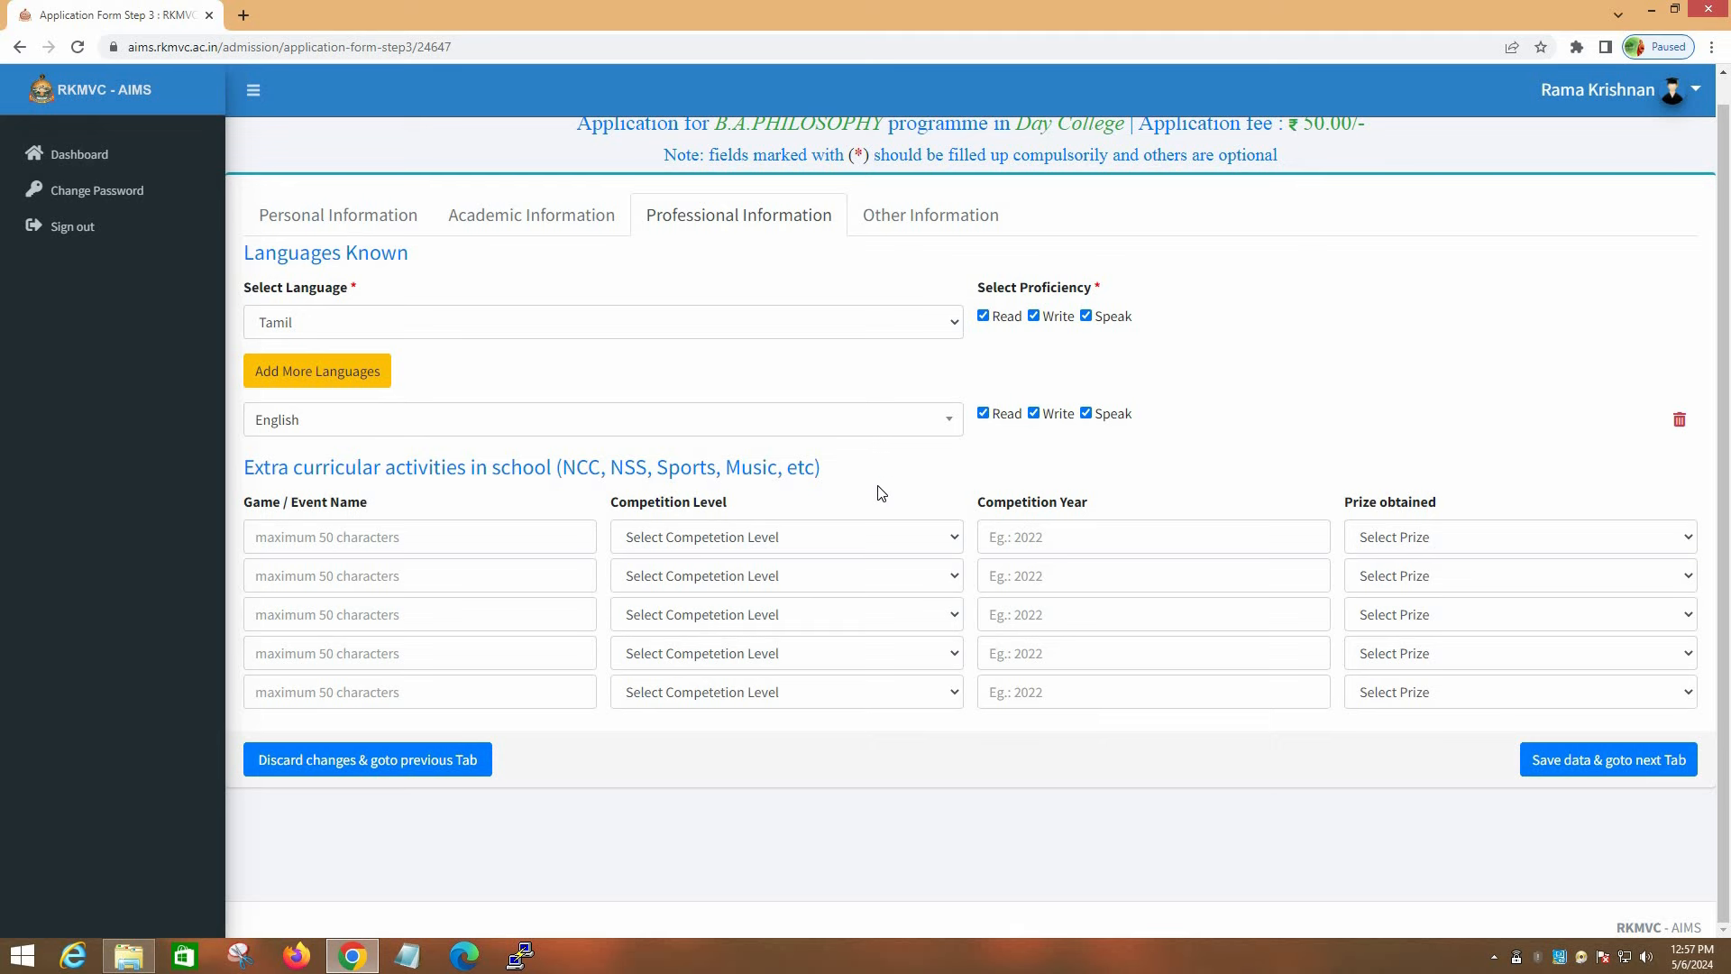
pyautogui.scroll(1, 874, 490)
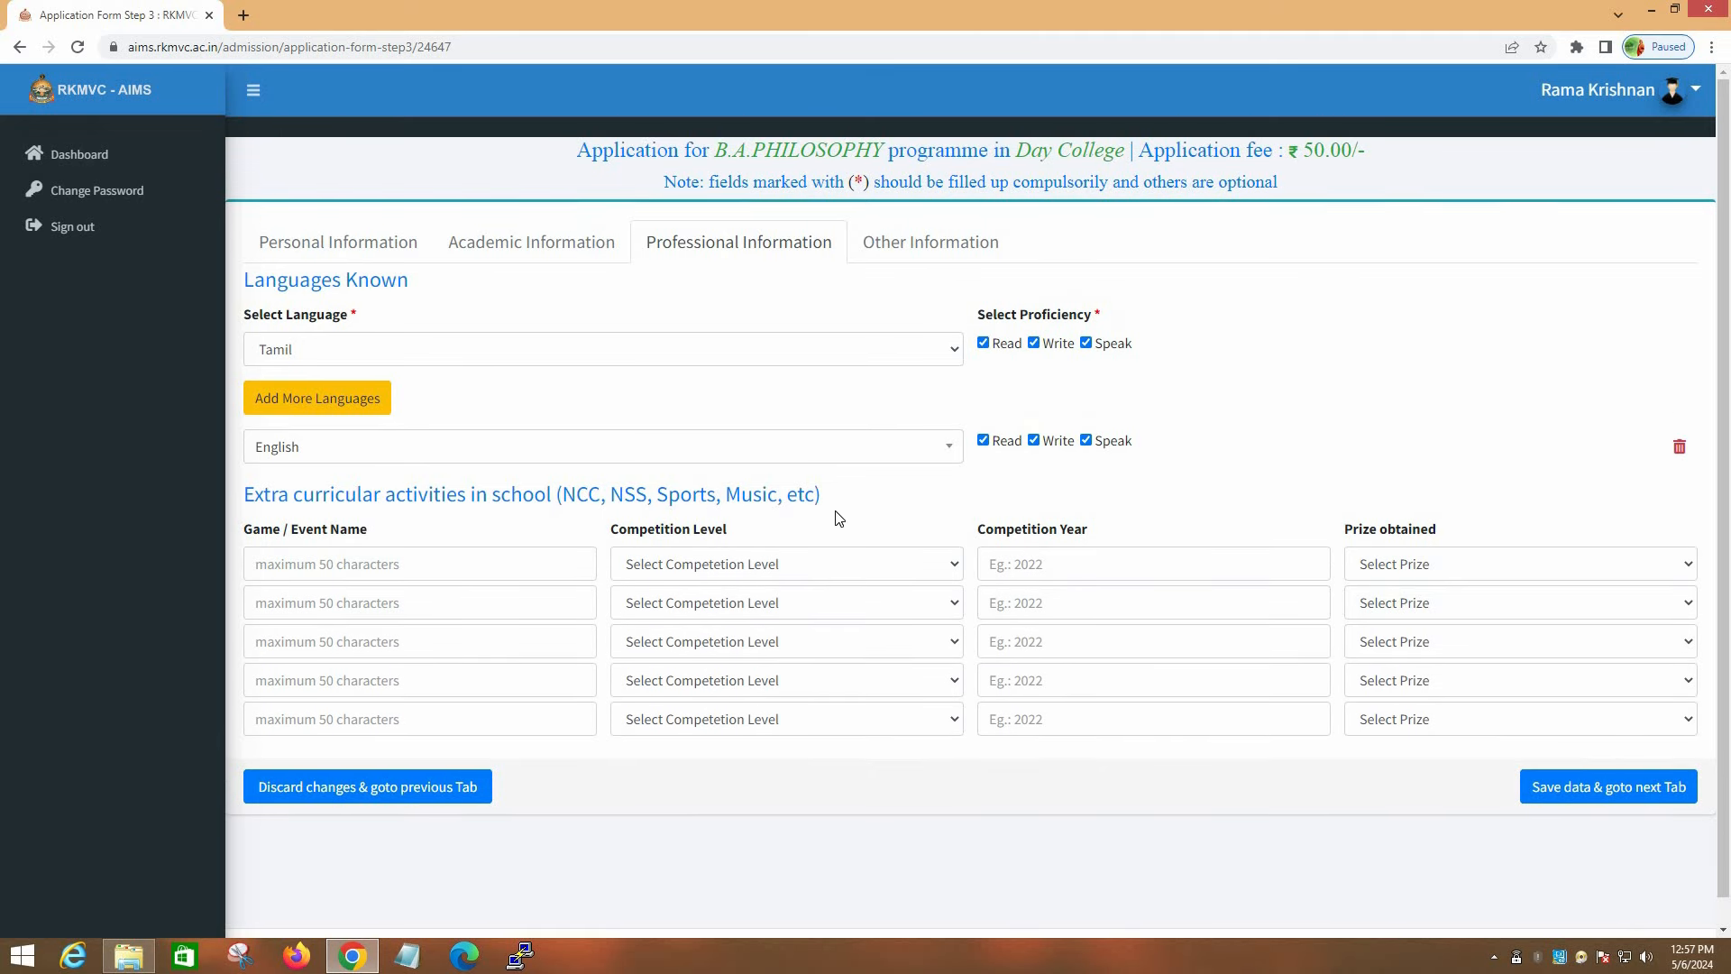
pyautogui.click(338, 562)
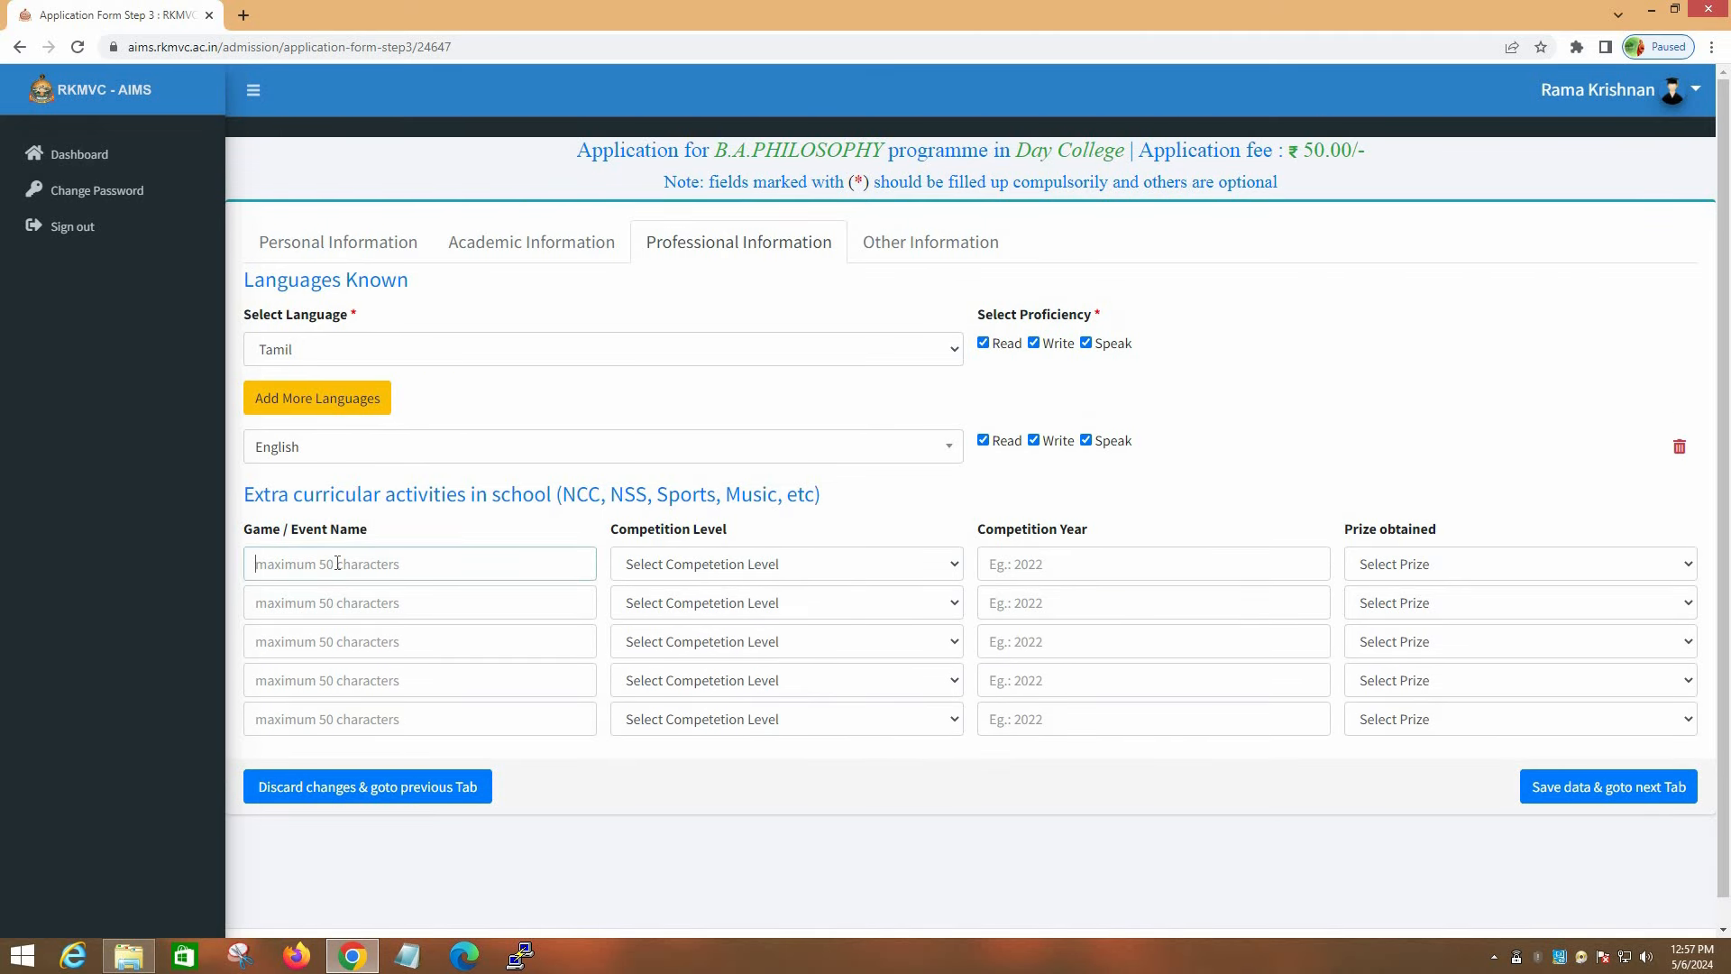
pyautogui.click(679, 570)
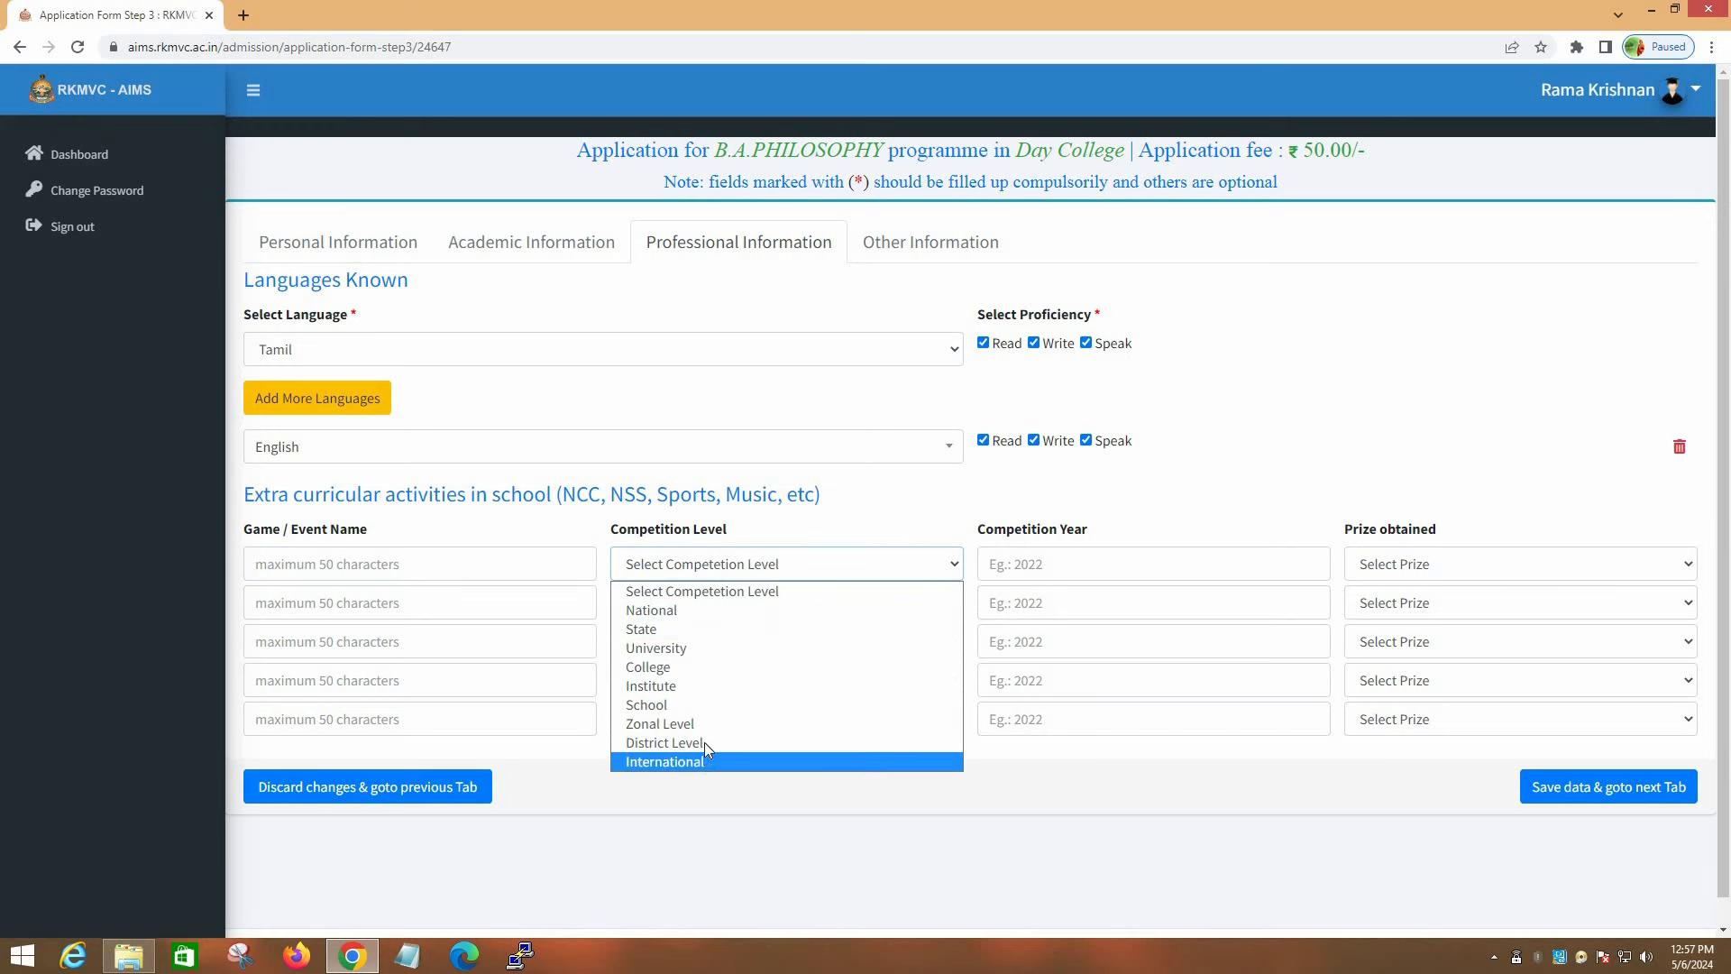
pyautogui.click(1041, 564)
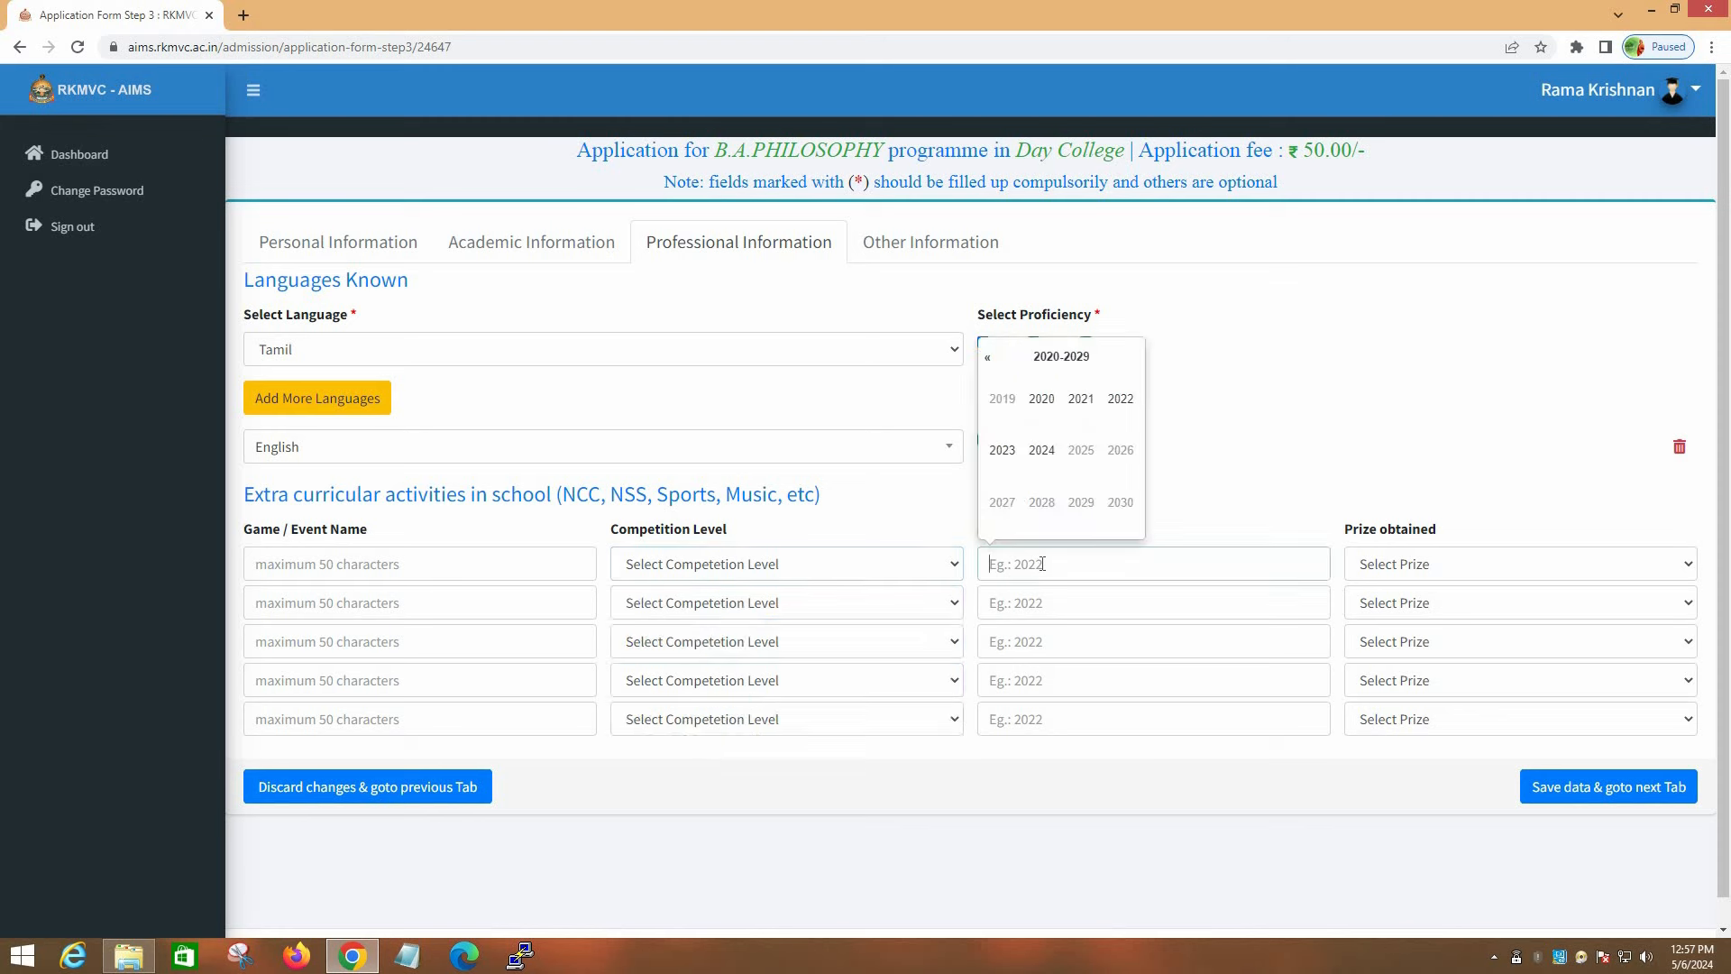
pyautogui.click(1407, 567)
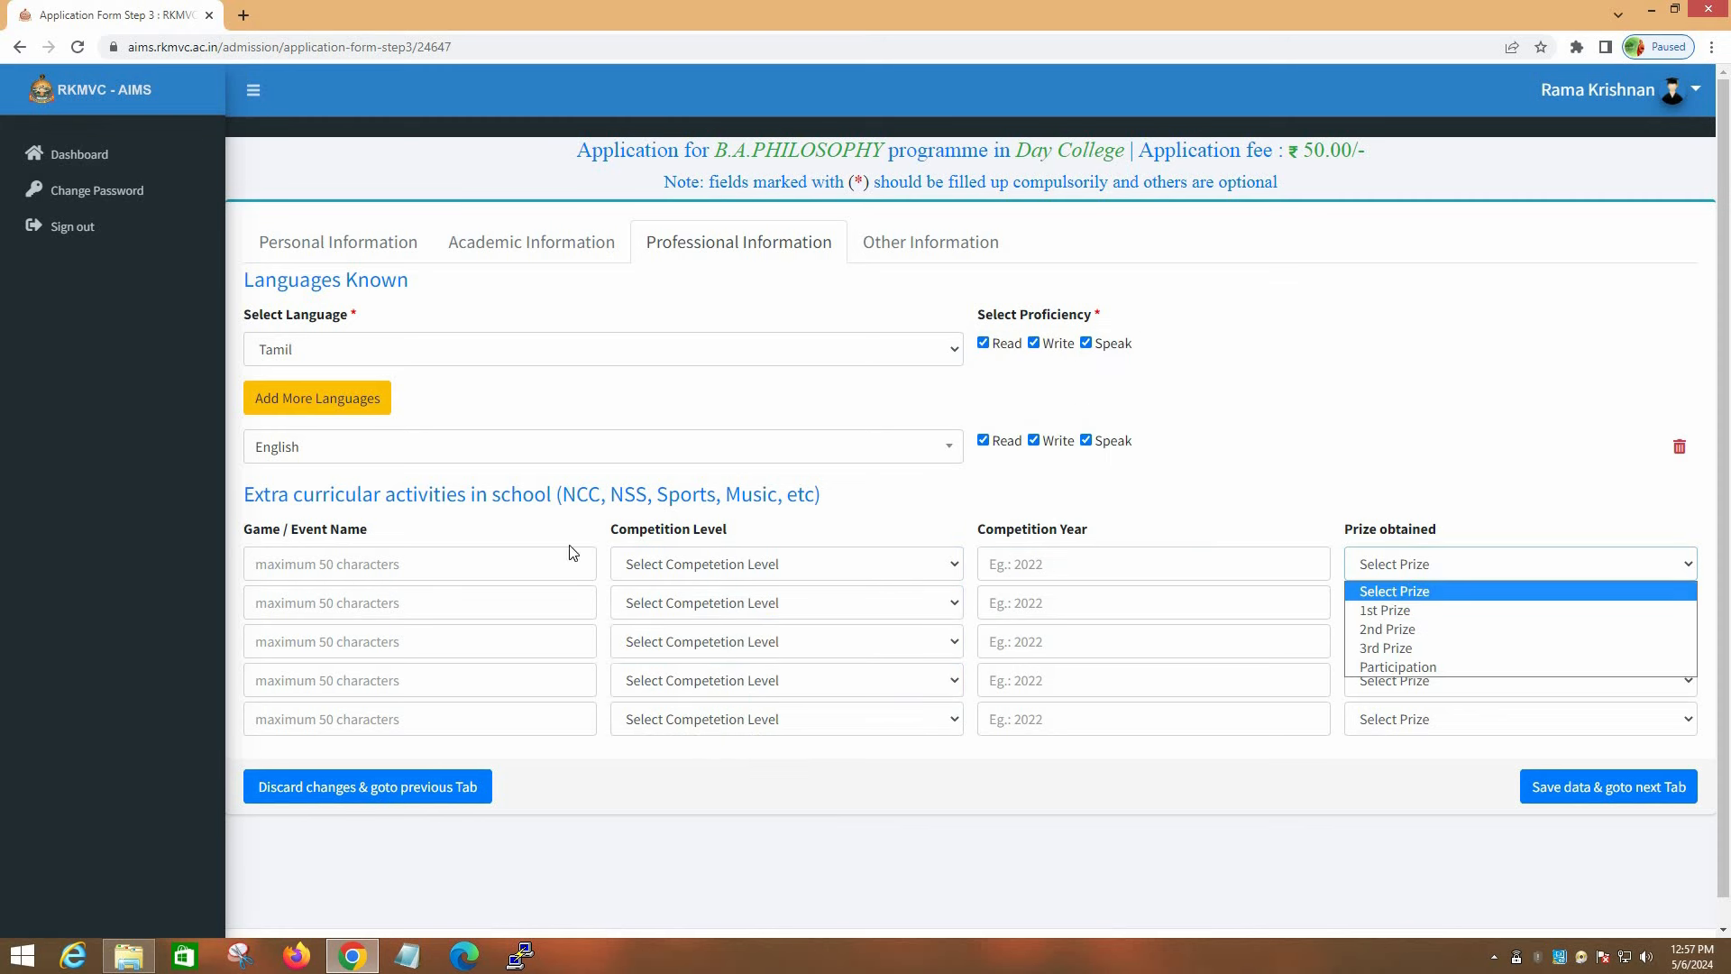
pyautogui.click(1553, 817)
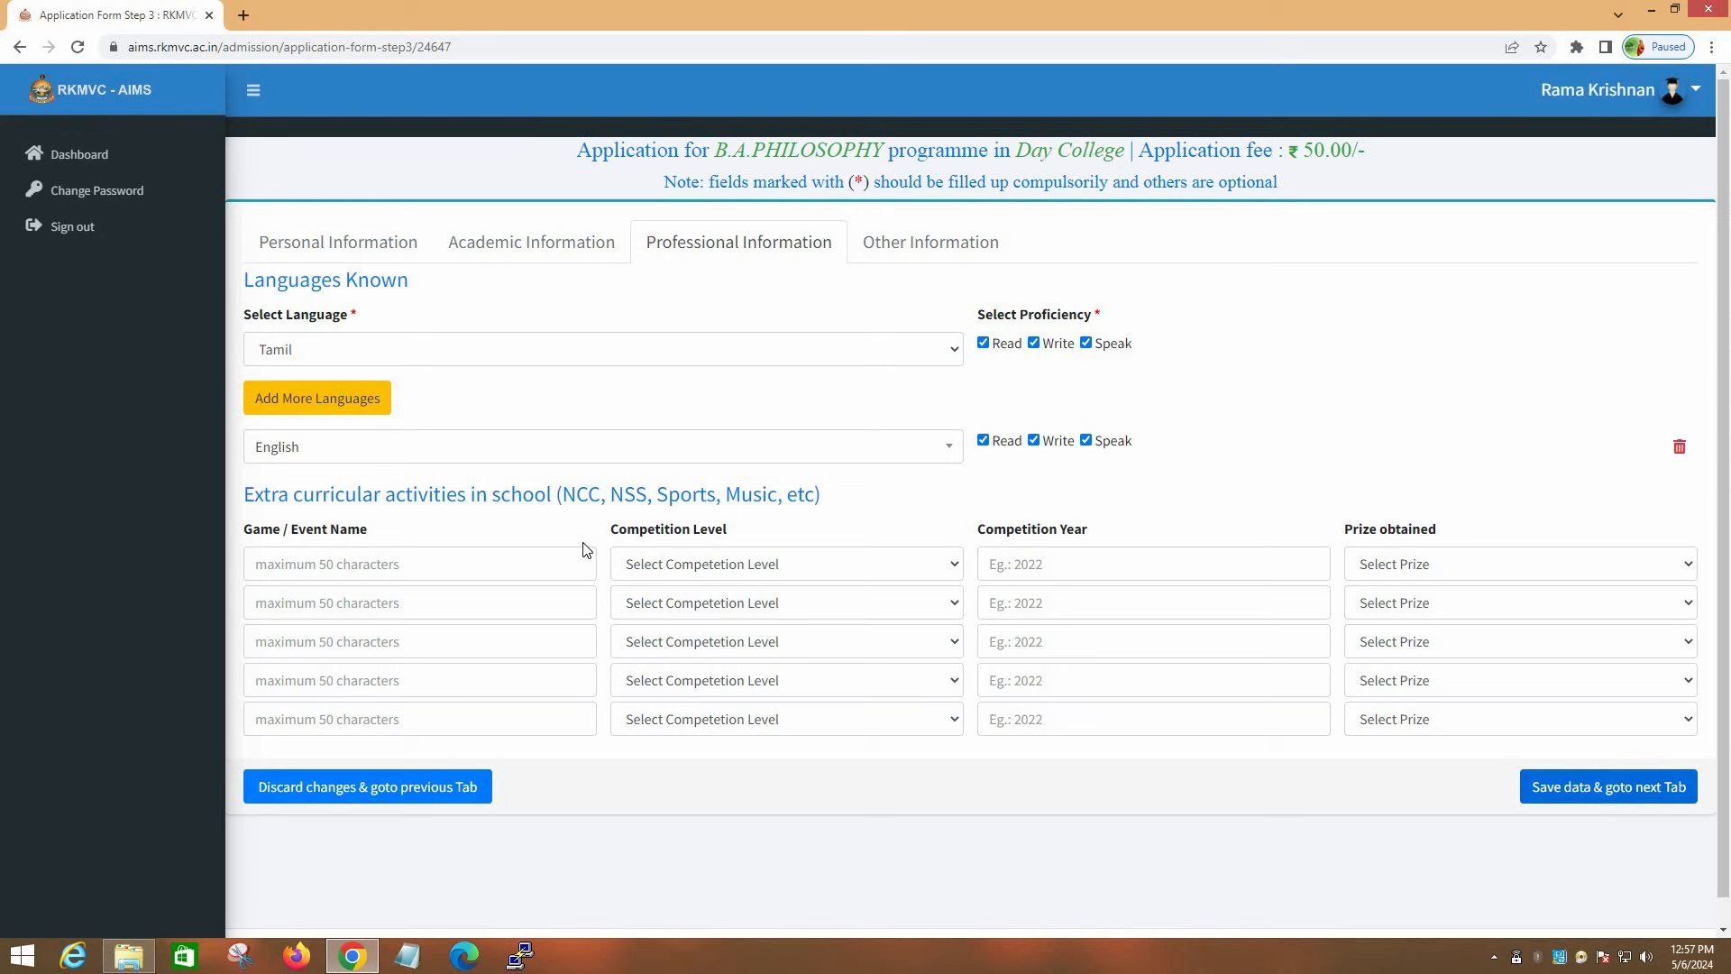
pyautogui.click(1596, 798)
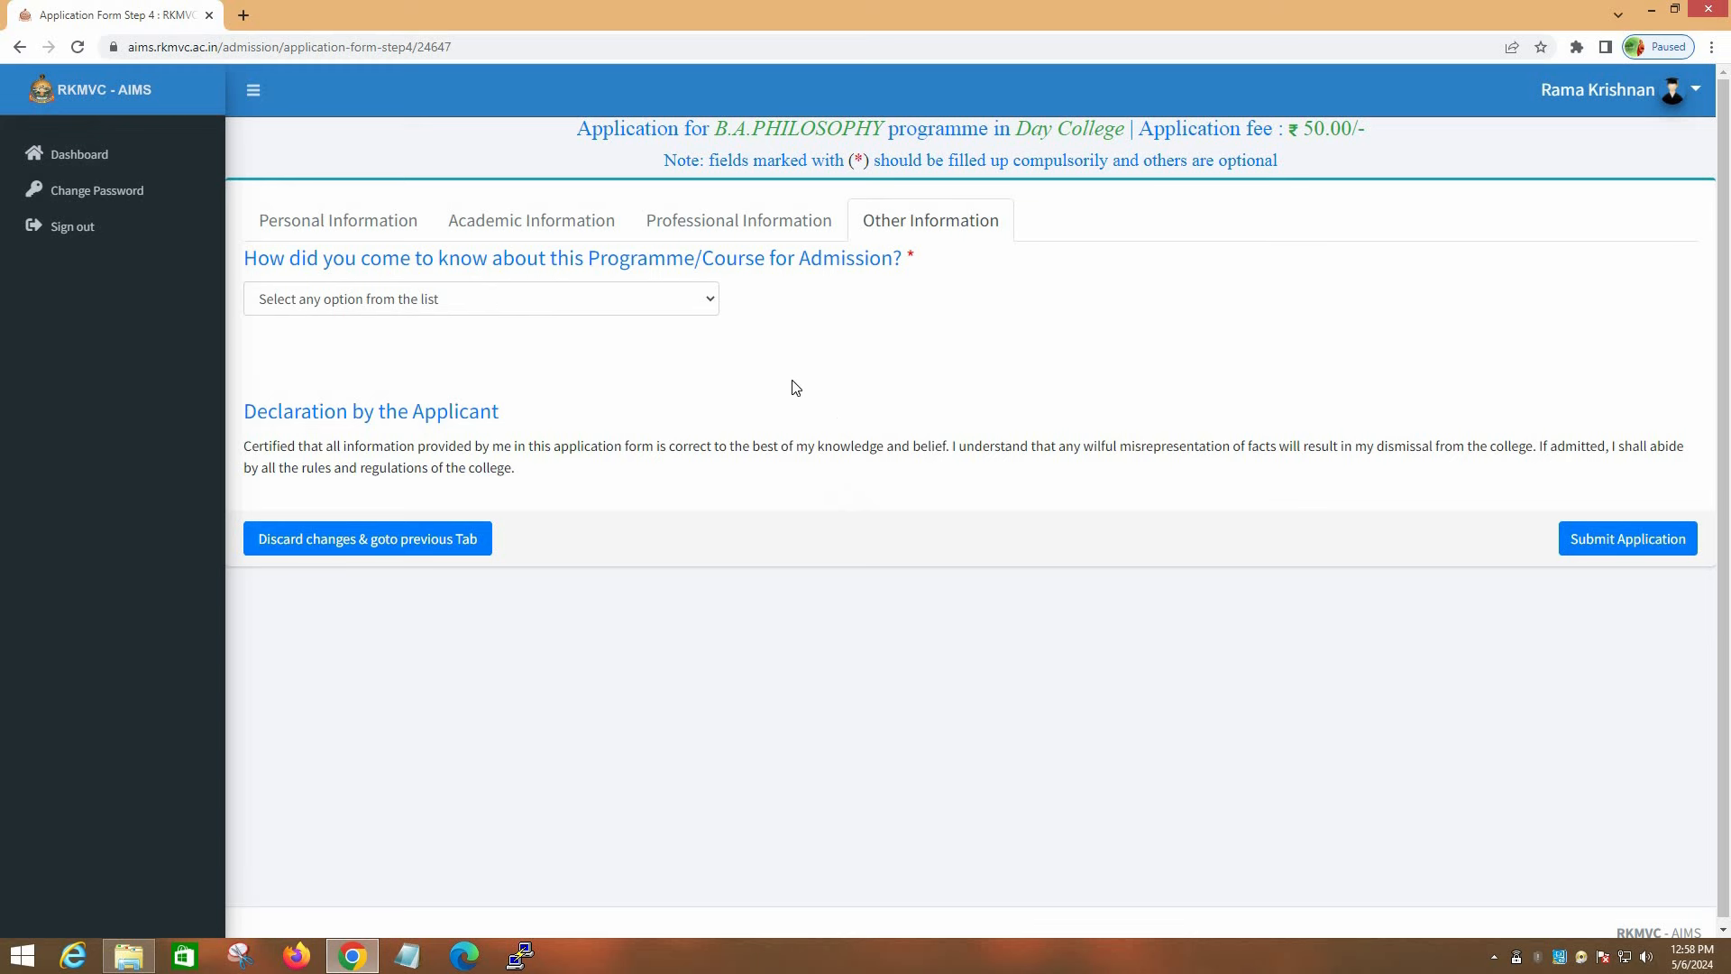
# Choose Daily Thanthi News Paper Ad as the source and submit the B.A. Philosophy application.
pyautogui.click(524, 307)
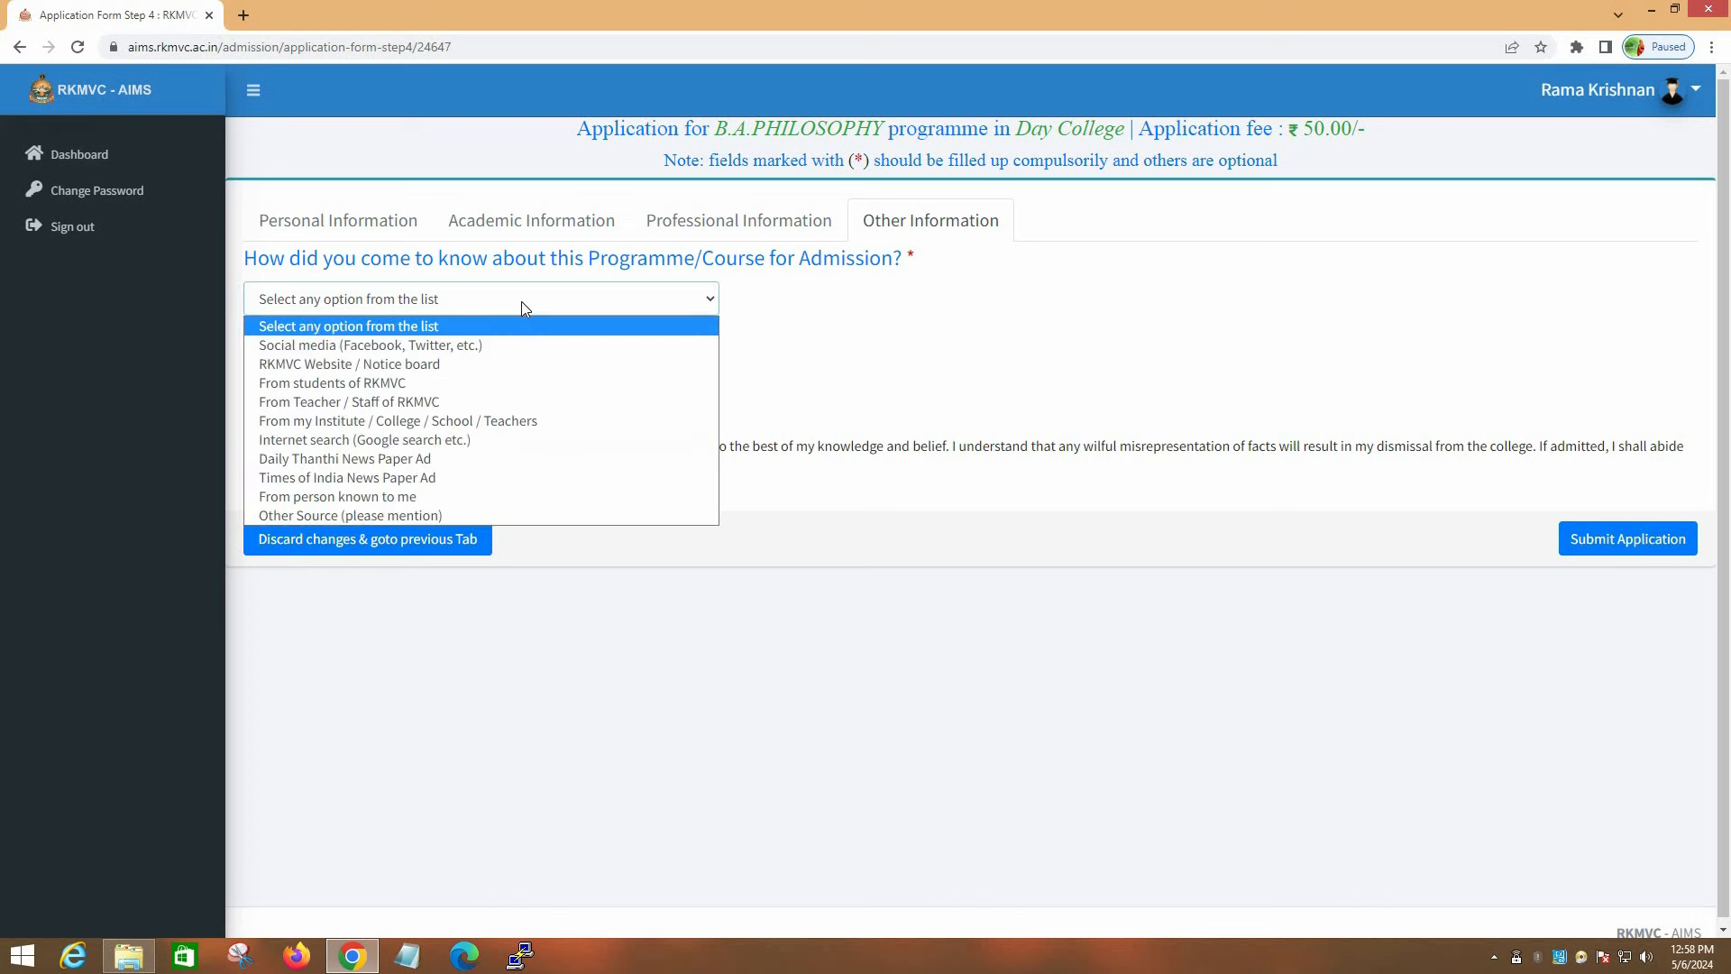
pyautogui.click(453, 462)
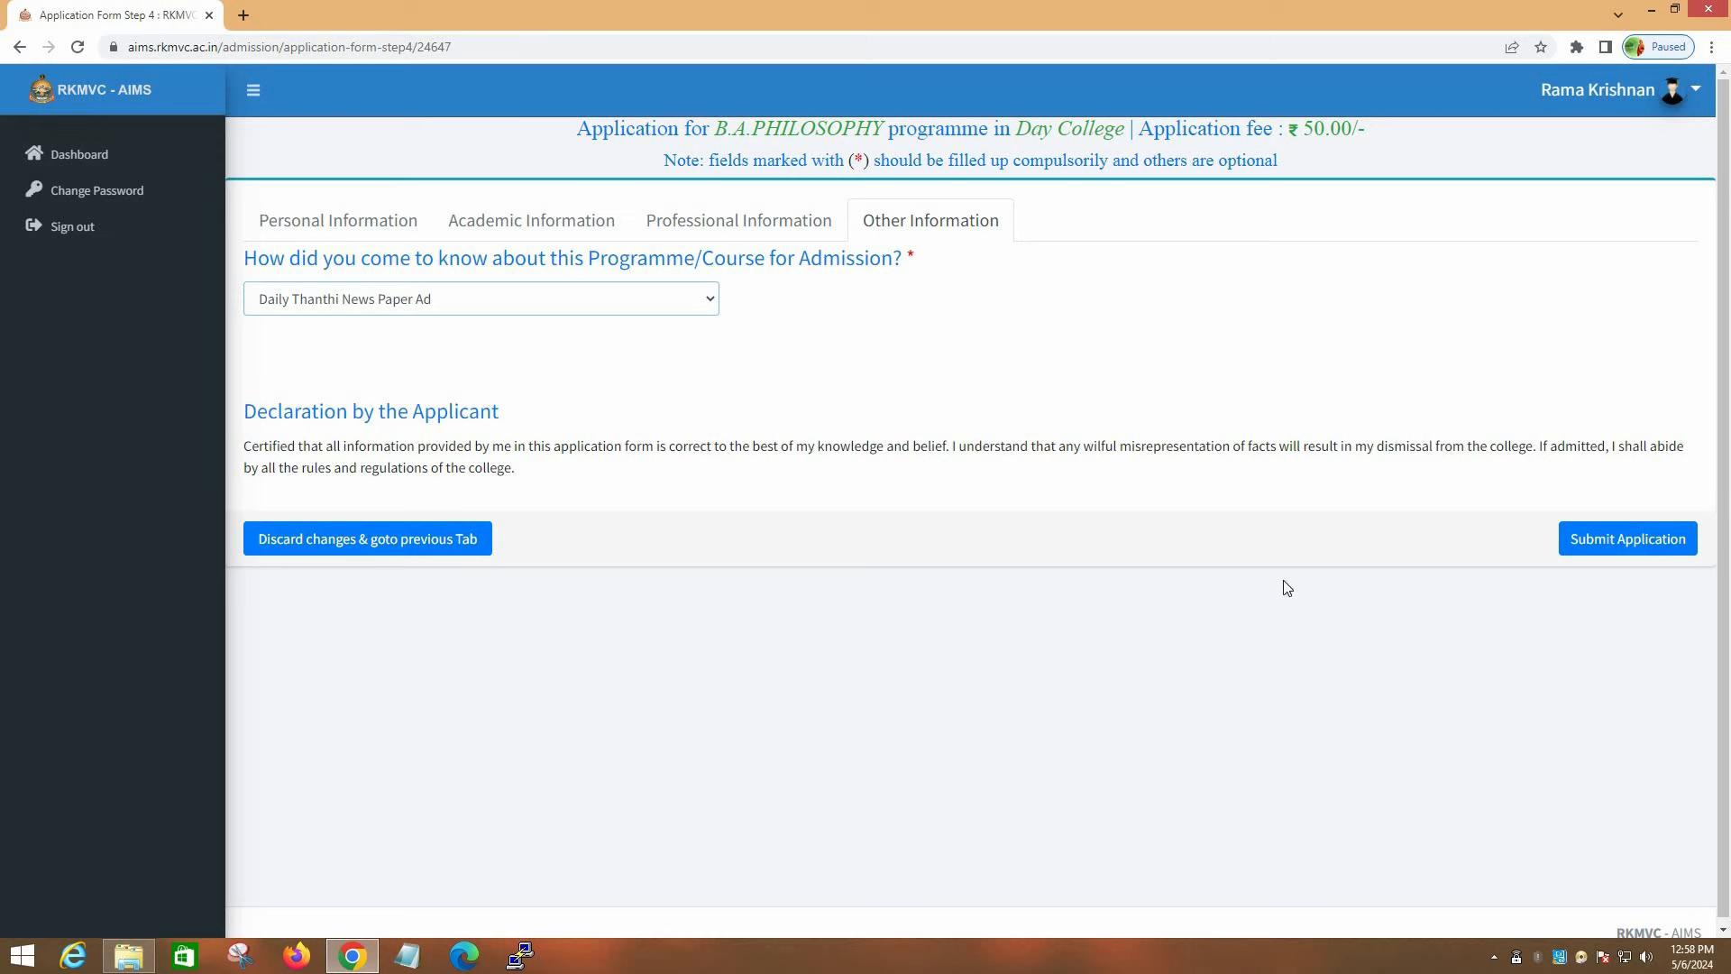
pyautogui.click(1617, 545)
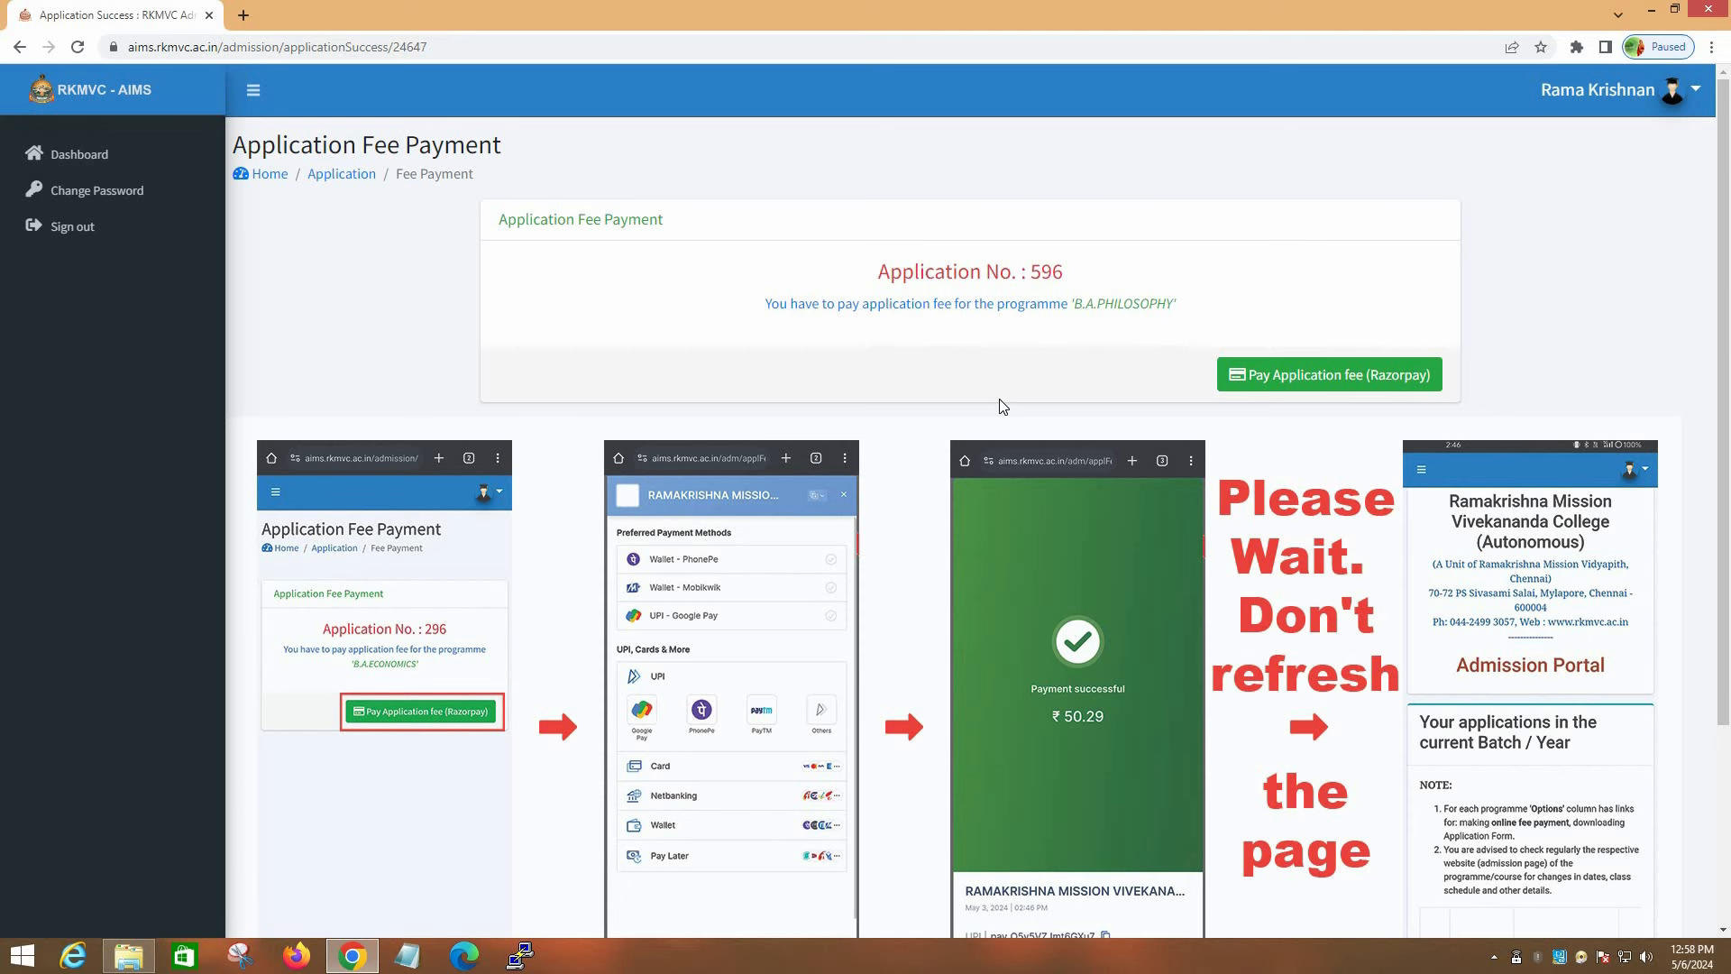
# Start paying the ₹50 application fee through Razorpay.
pyautogui.scroll(-1, 1171, 373)
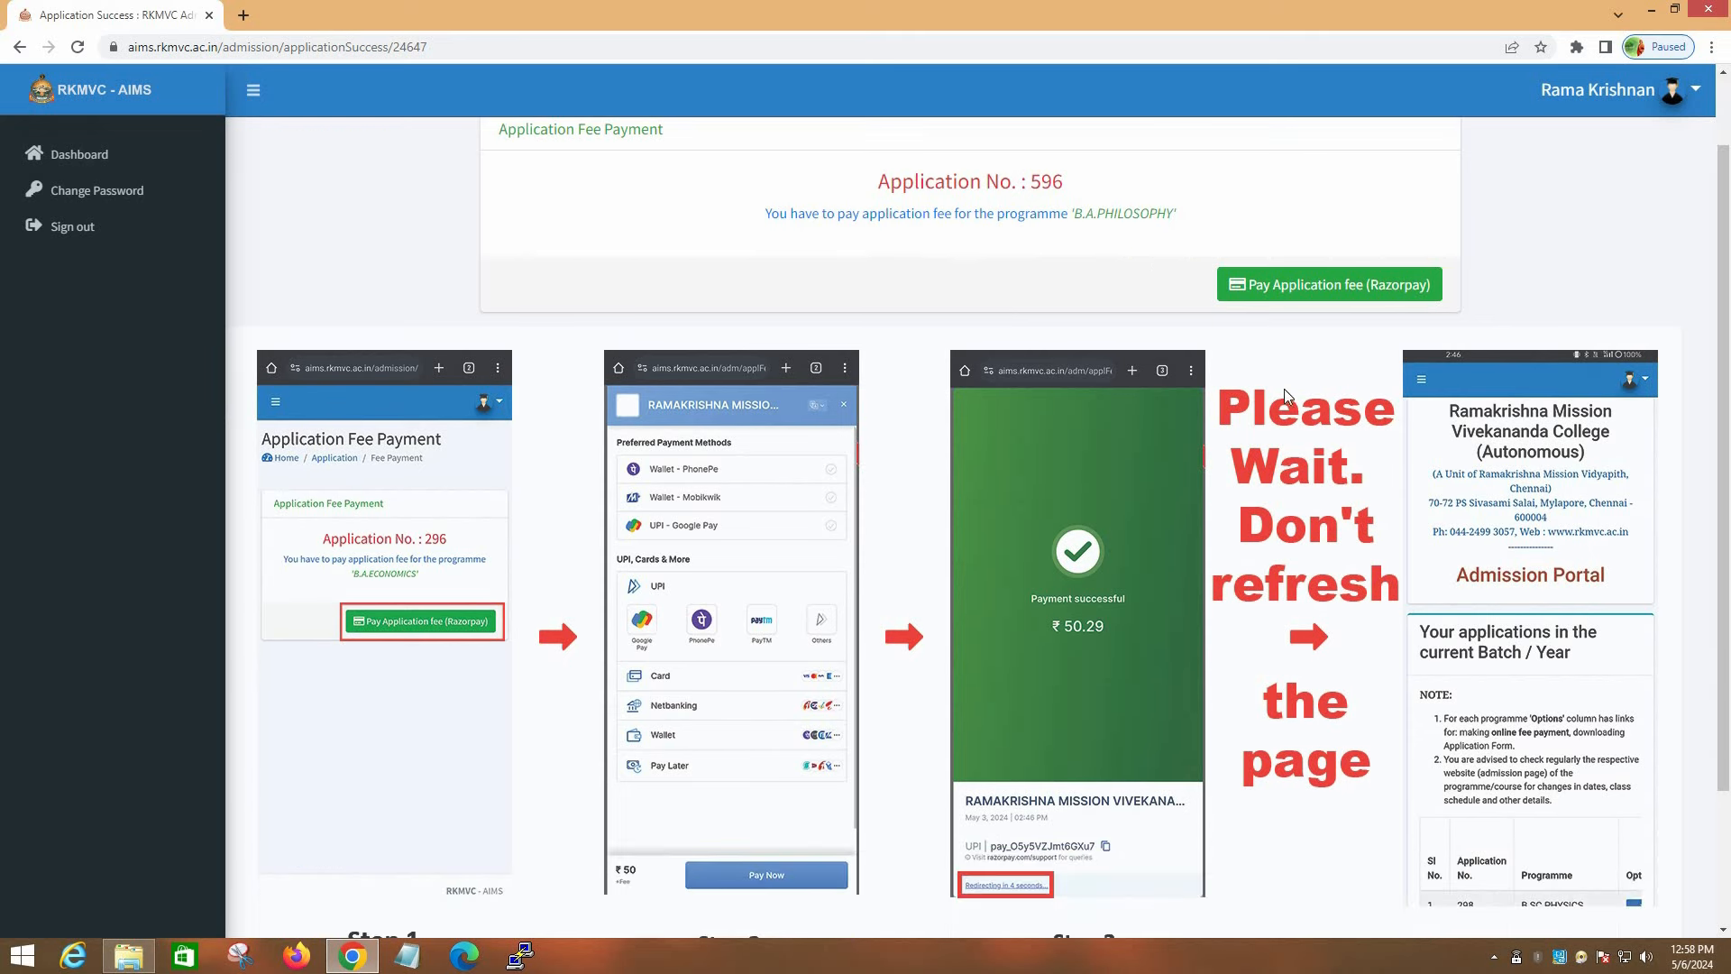
pyautogui.scroll(1, 1271, 383)
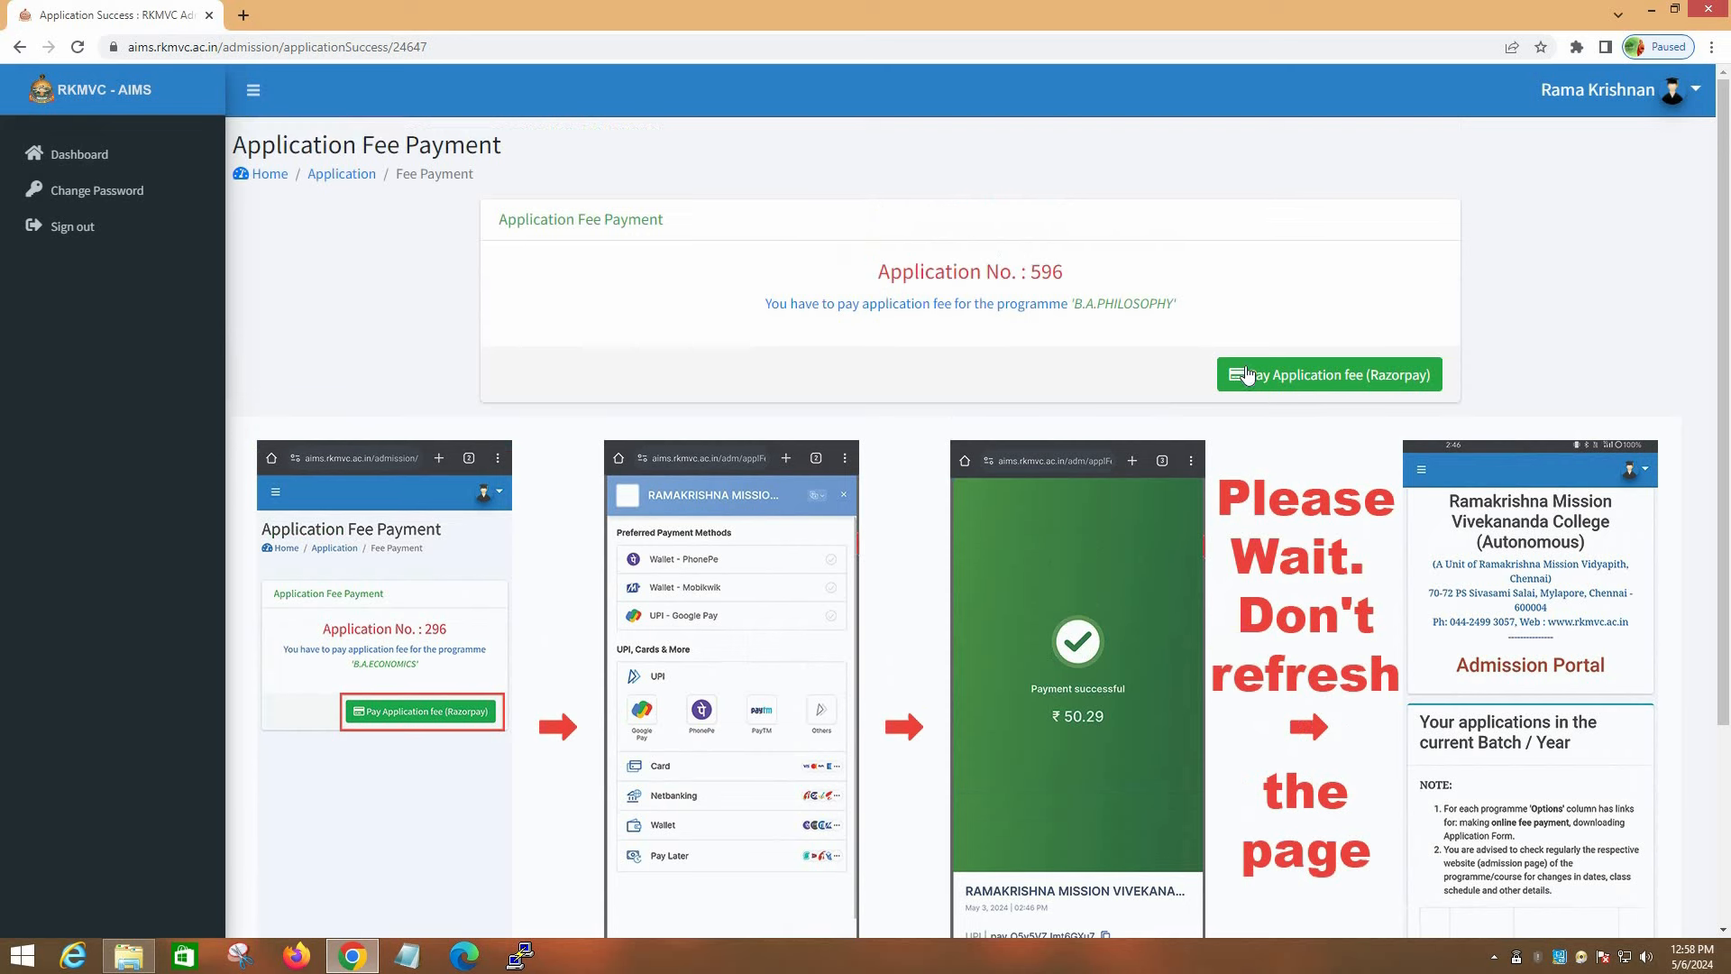
pyautogui.click(1332, 377)
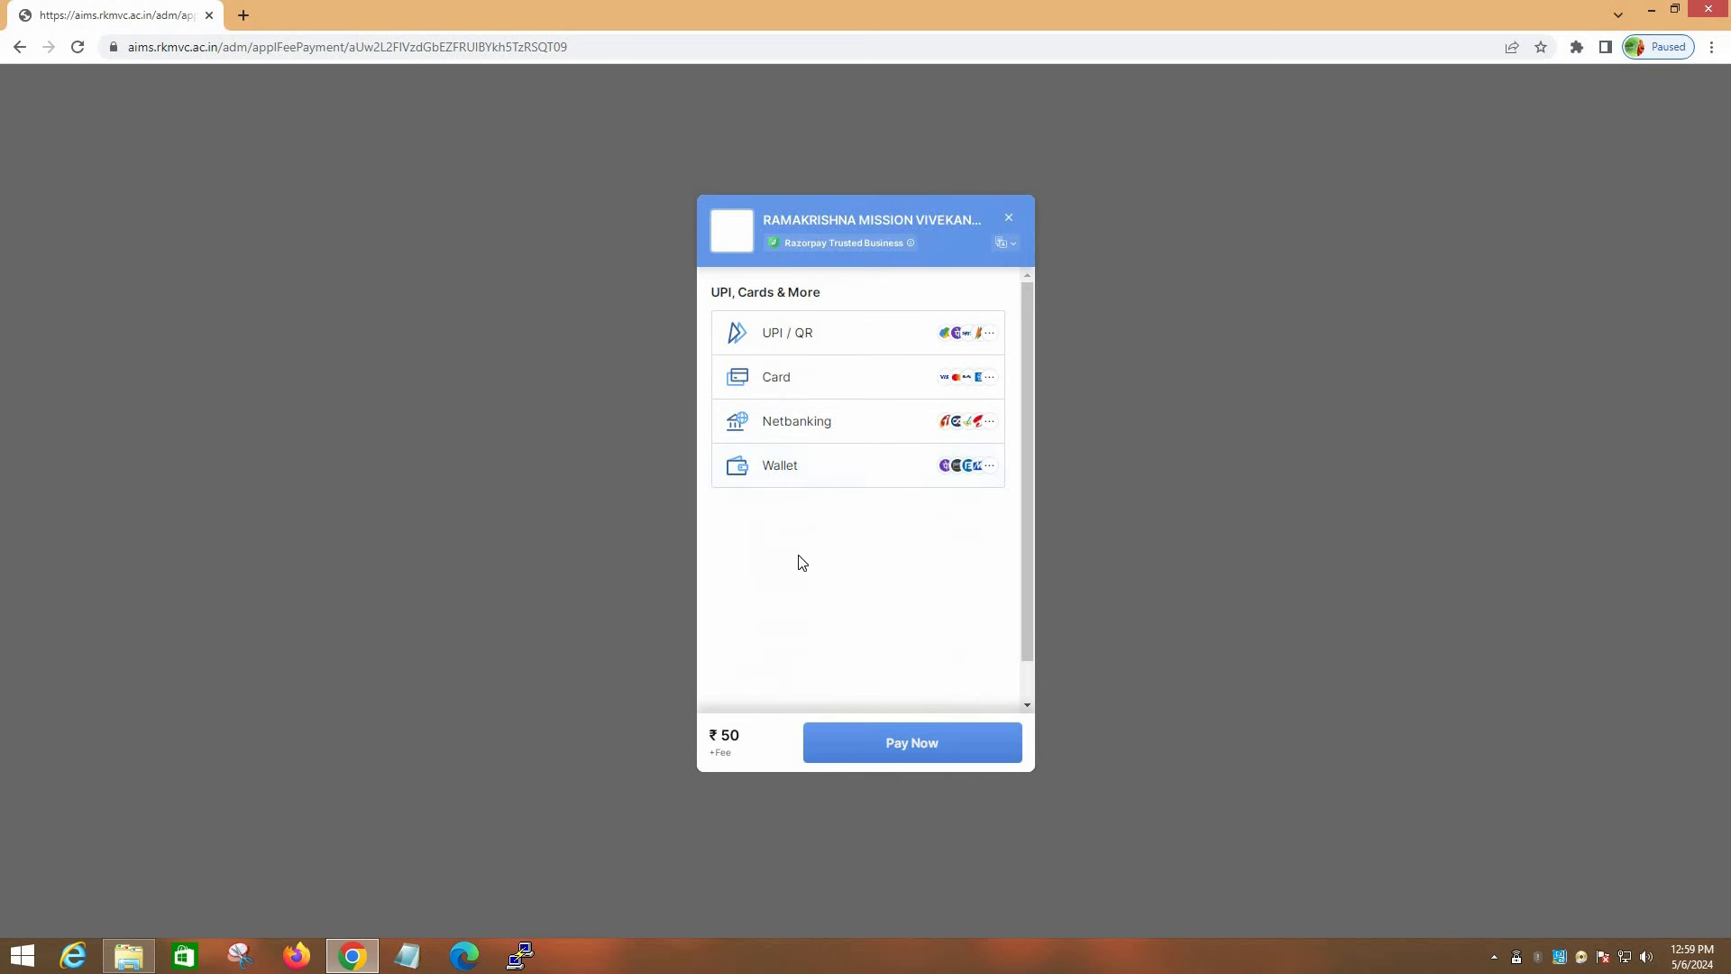
# Pay the ₹50.29 total by UPI using a QR code.
pyautogui.click(817, 344)
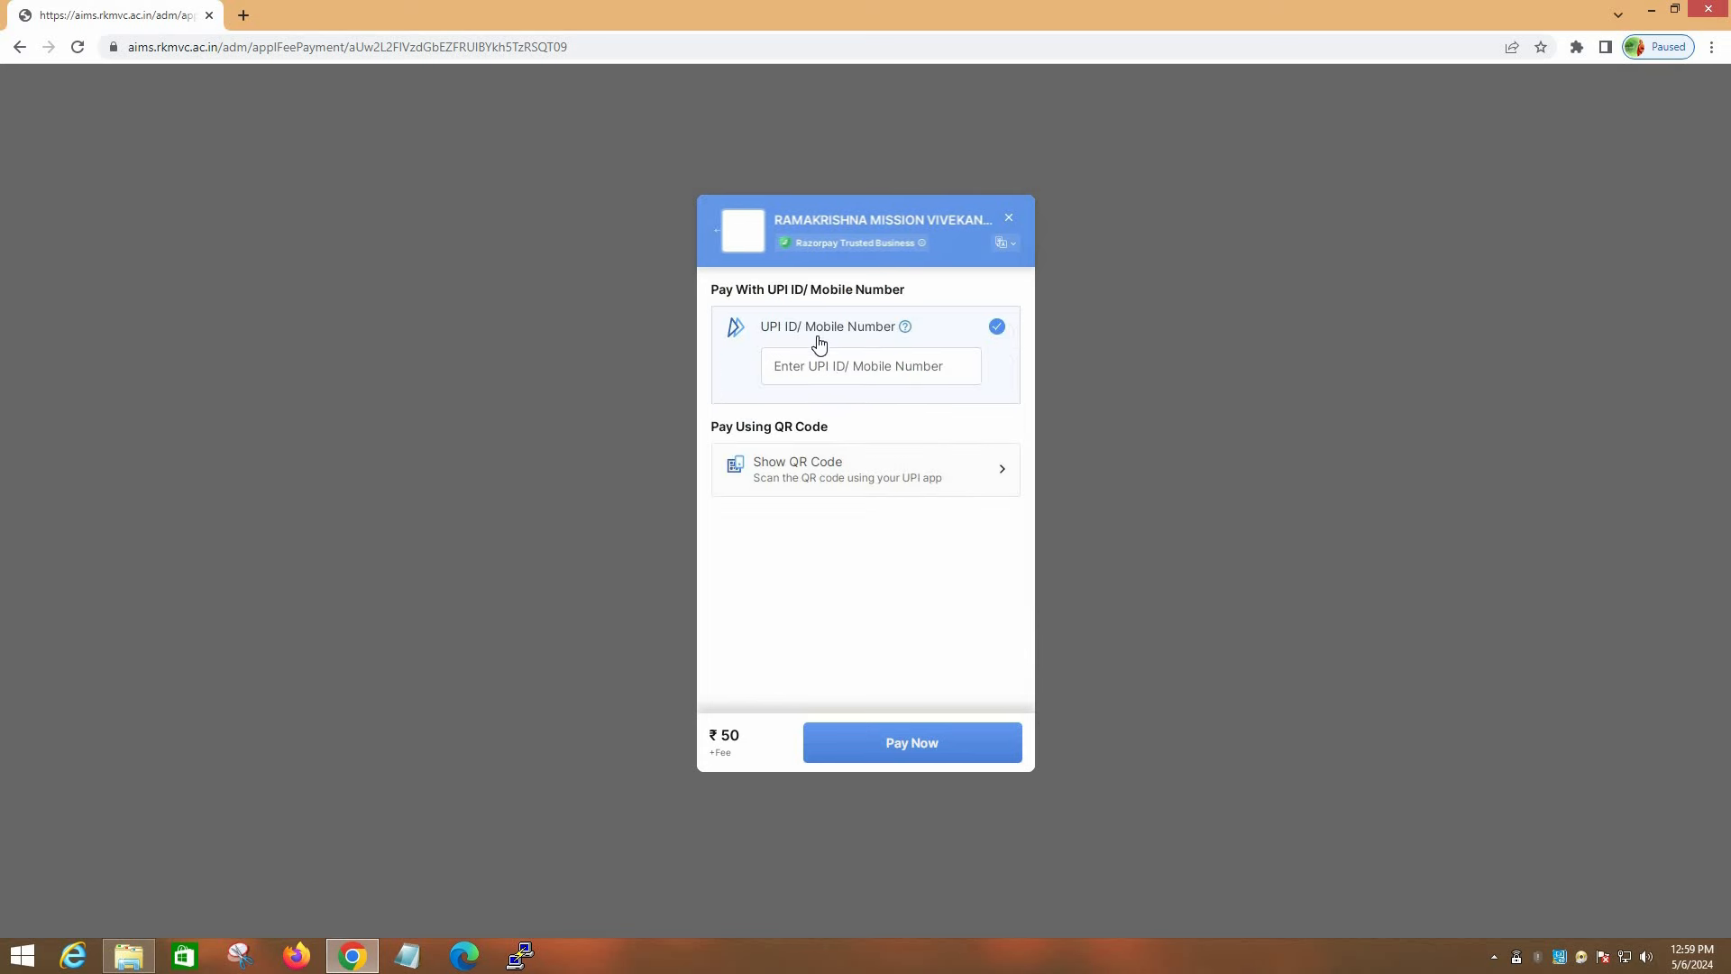
pyautogui.click(814, 471)
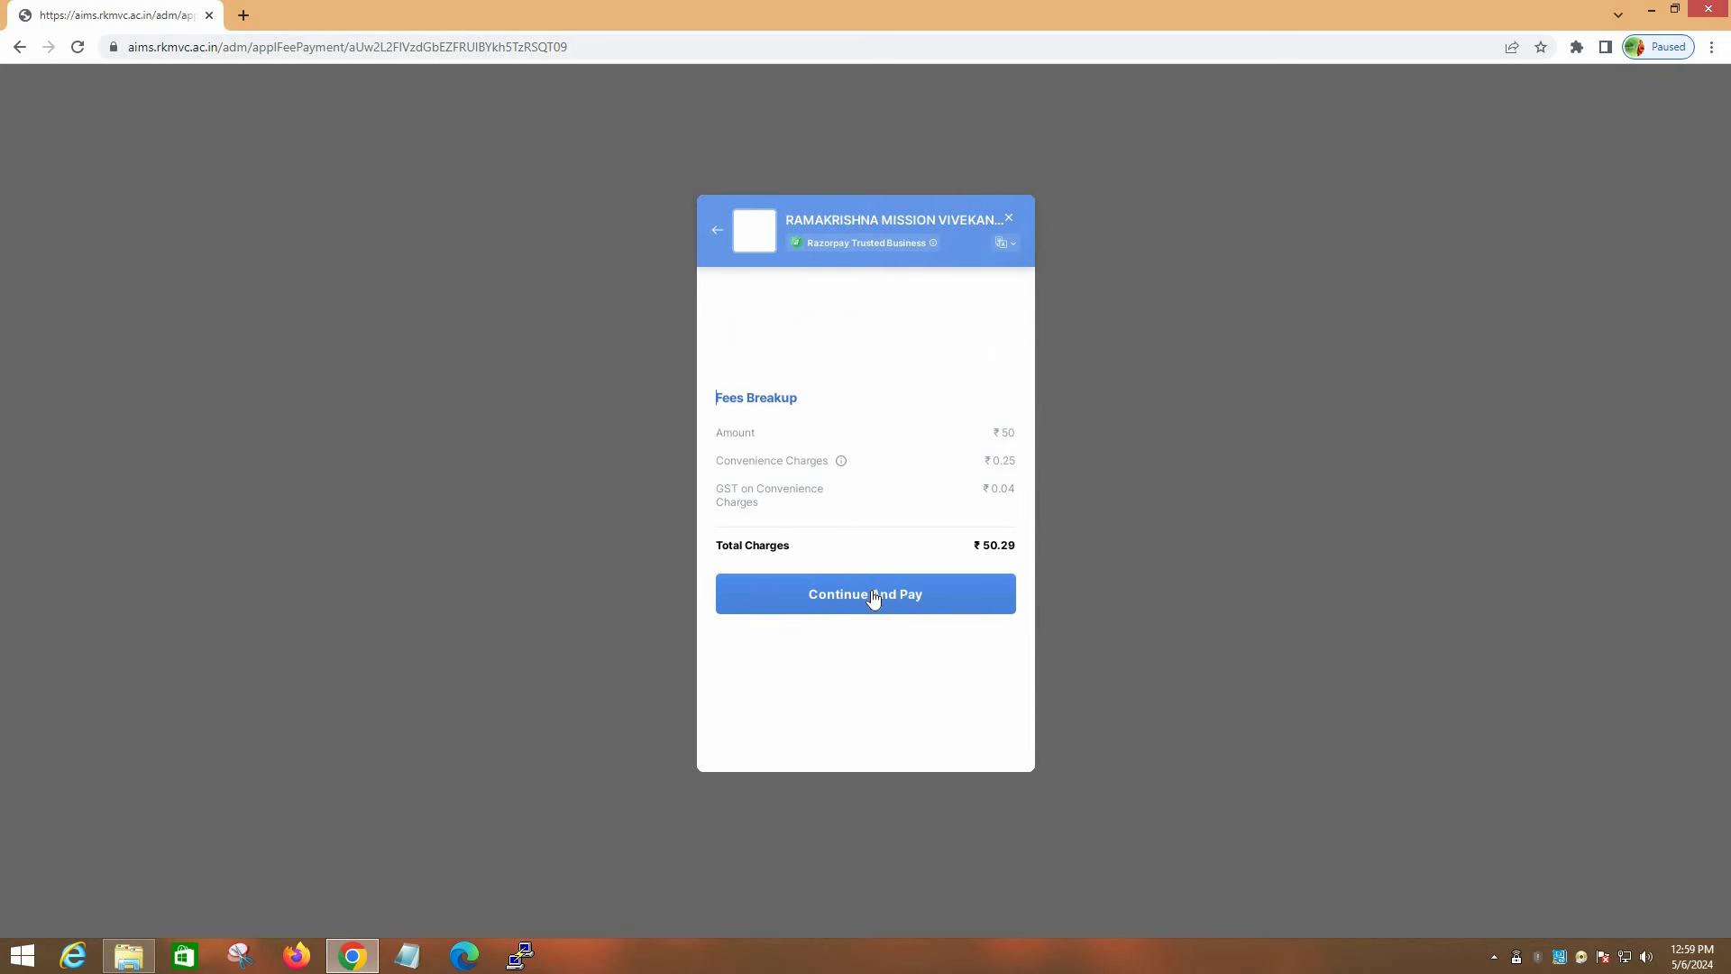
pyautogui.click(872, 593)
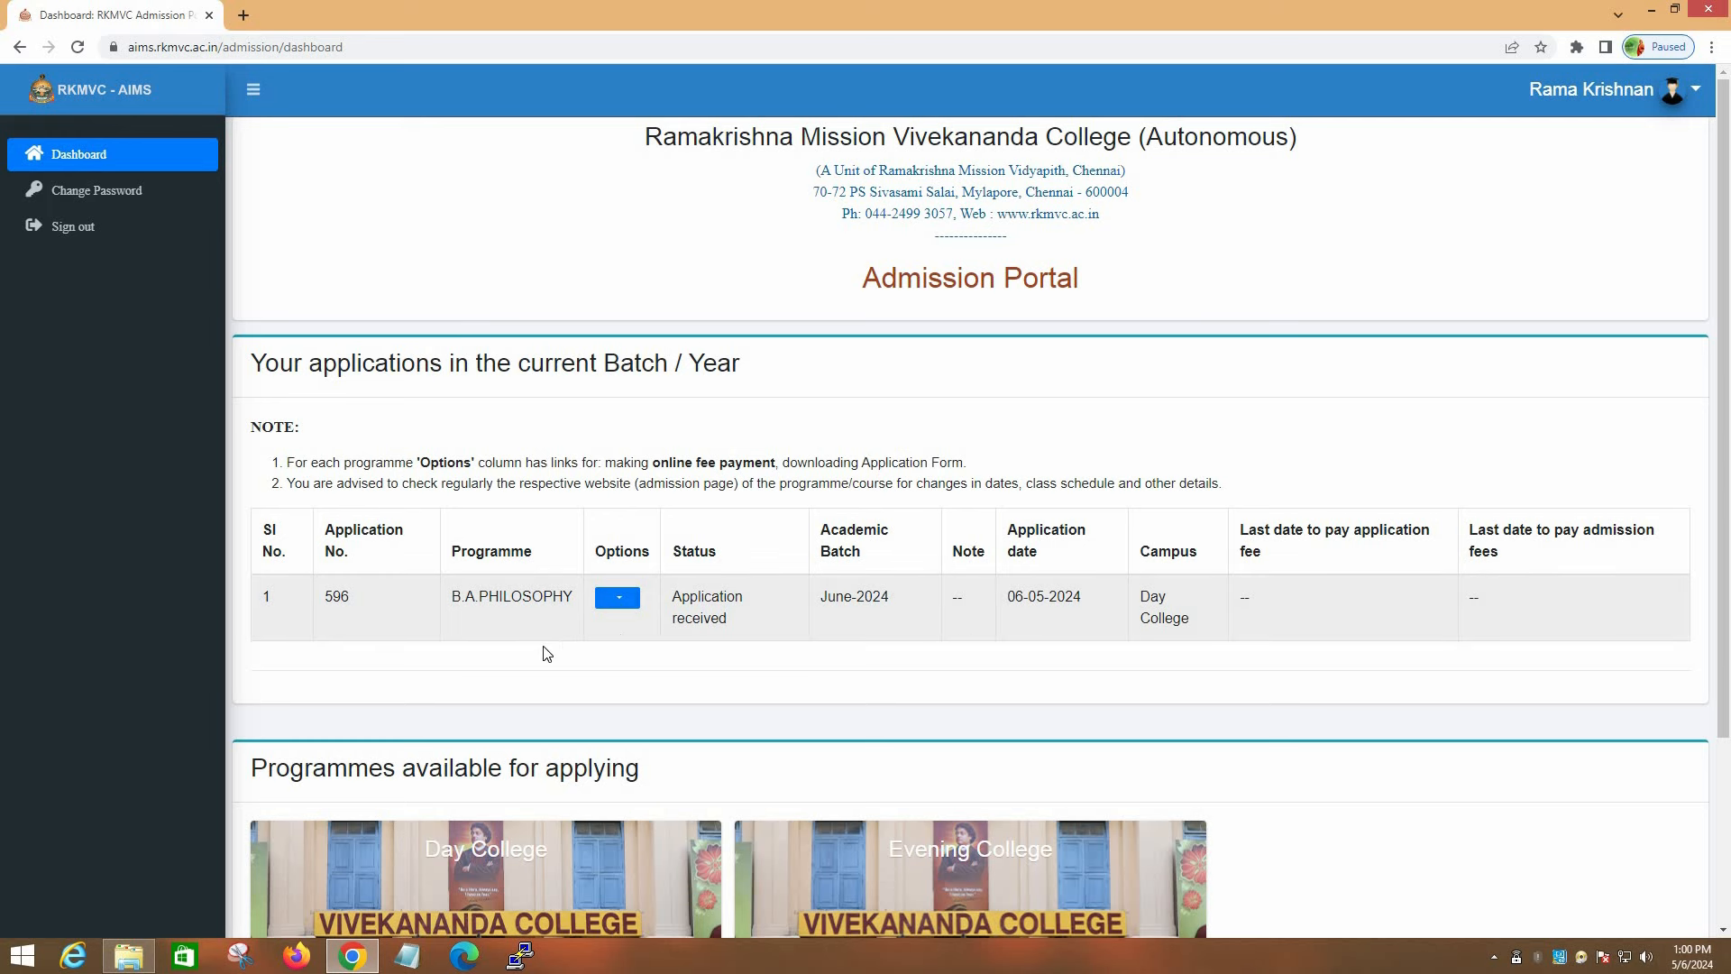
# Download the Philosophy application form from its Options menu and open application_596.pdf.
pyautogui.click(620, 605)
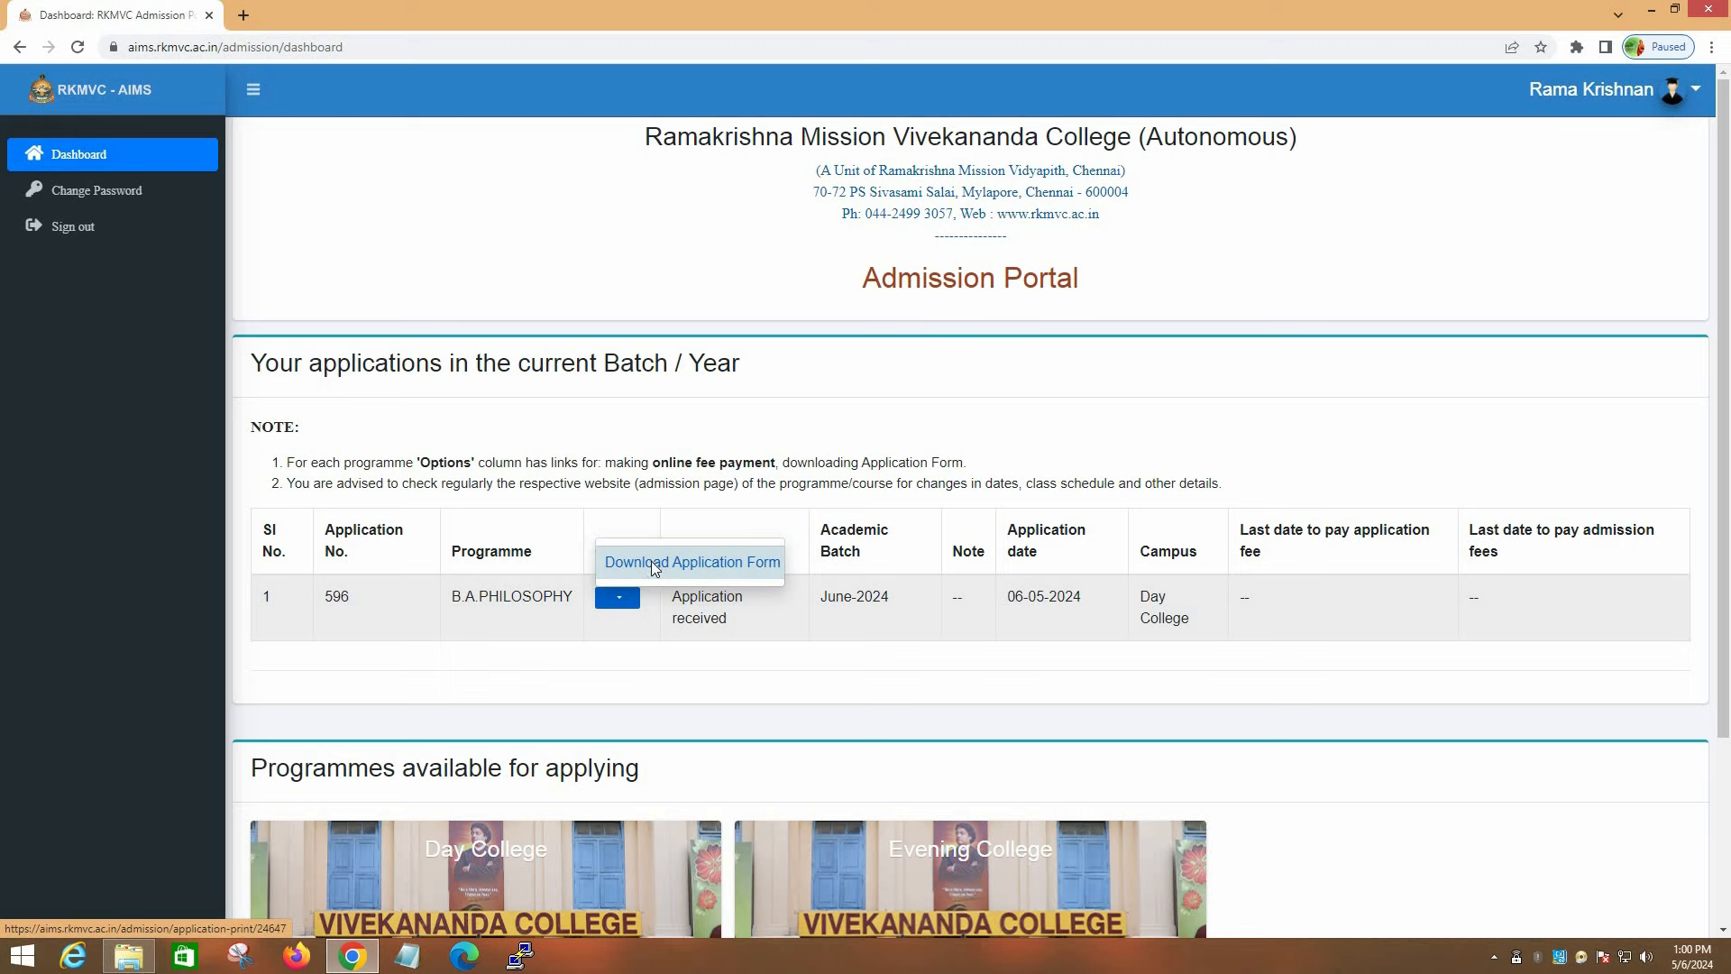
pyautogui.click(653, 562)
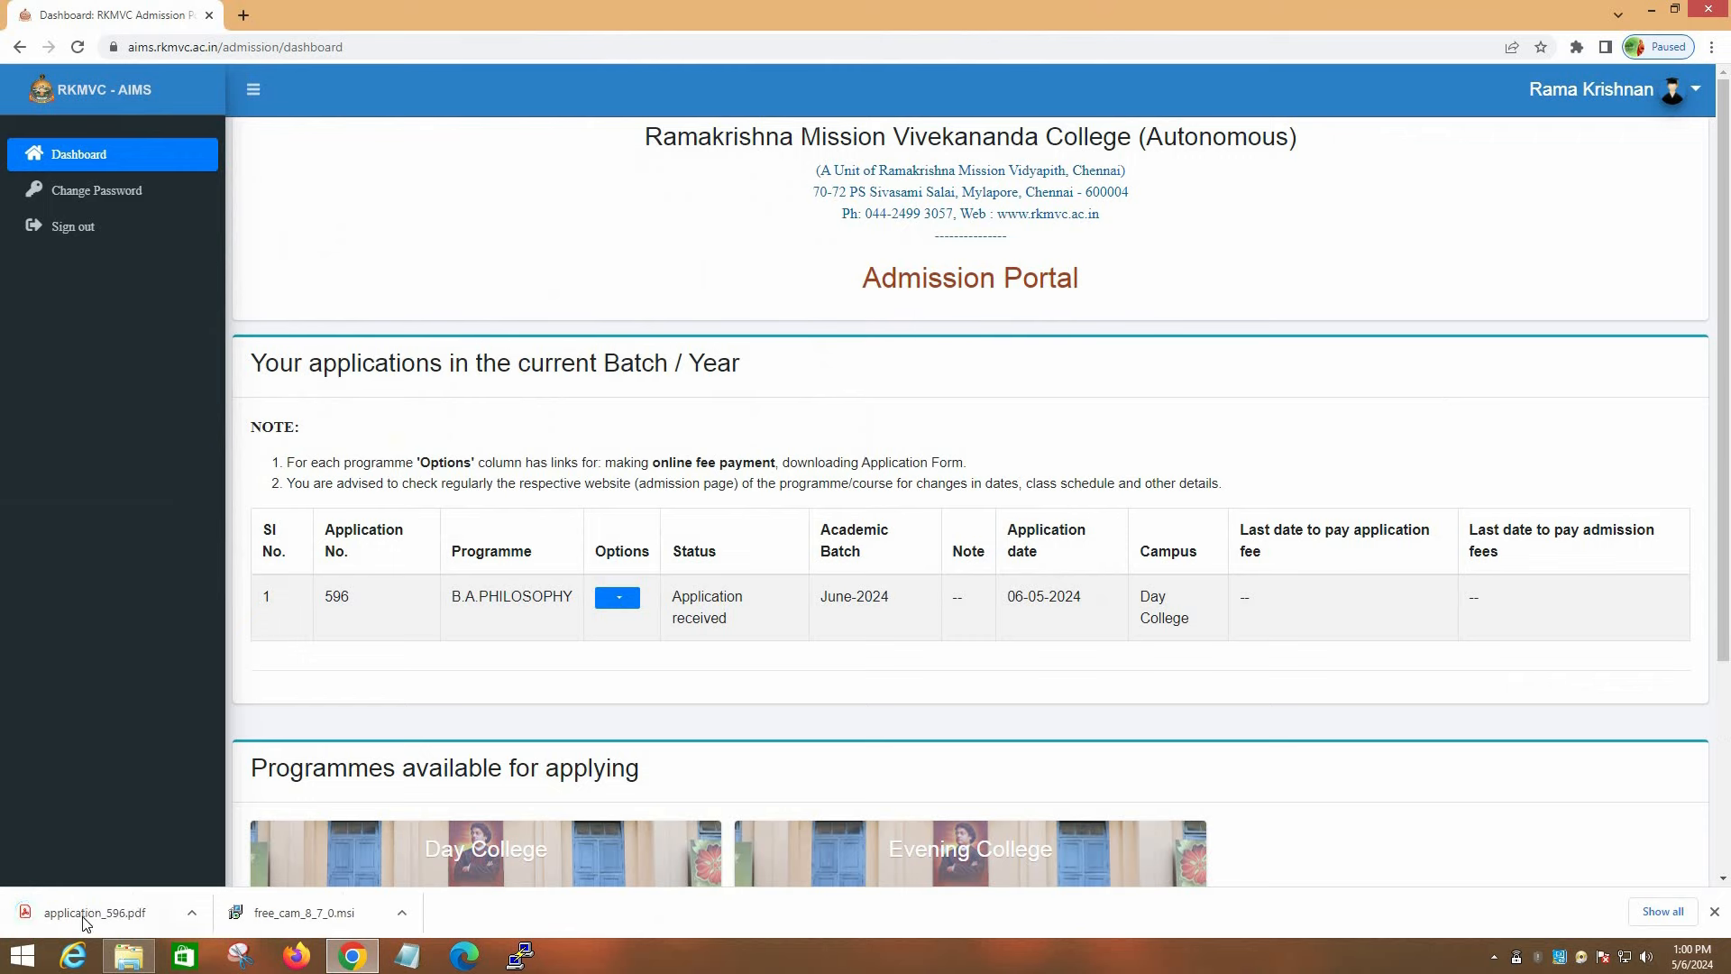
pyautogui.click(81, 913)
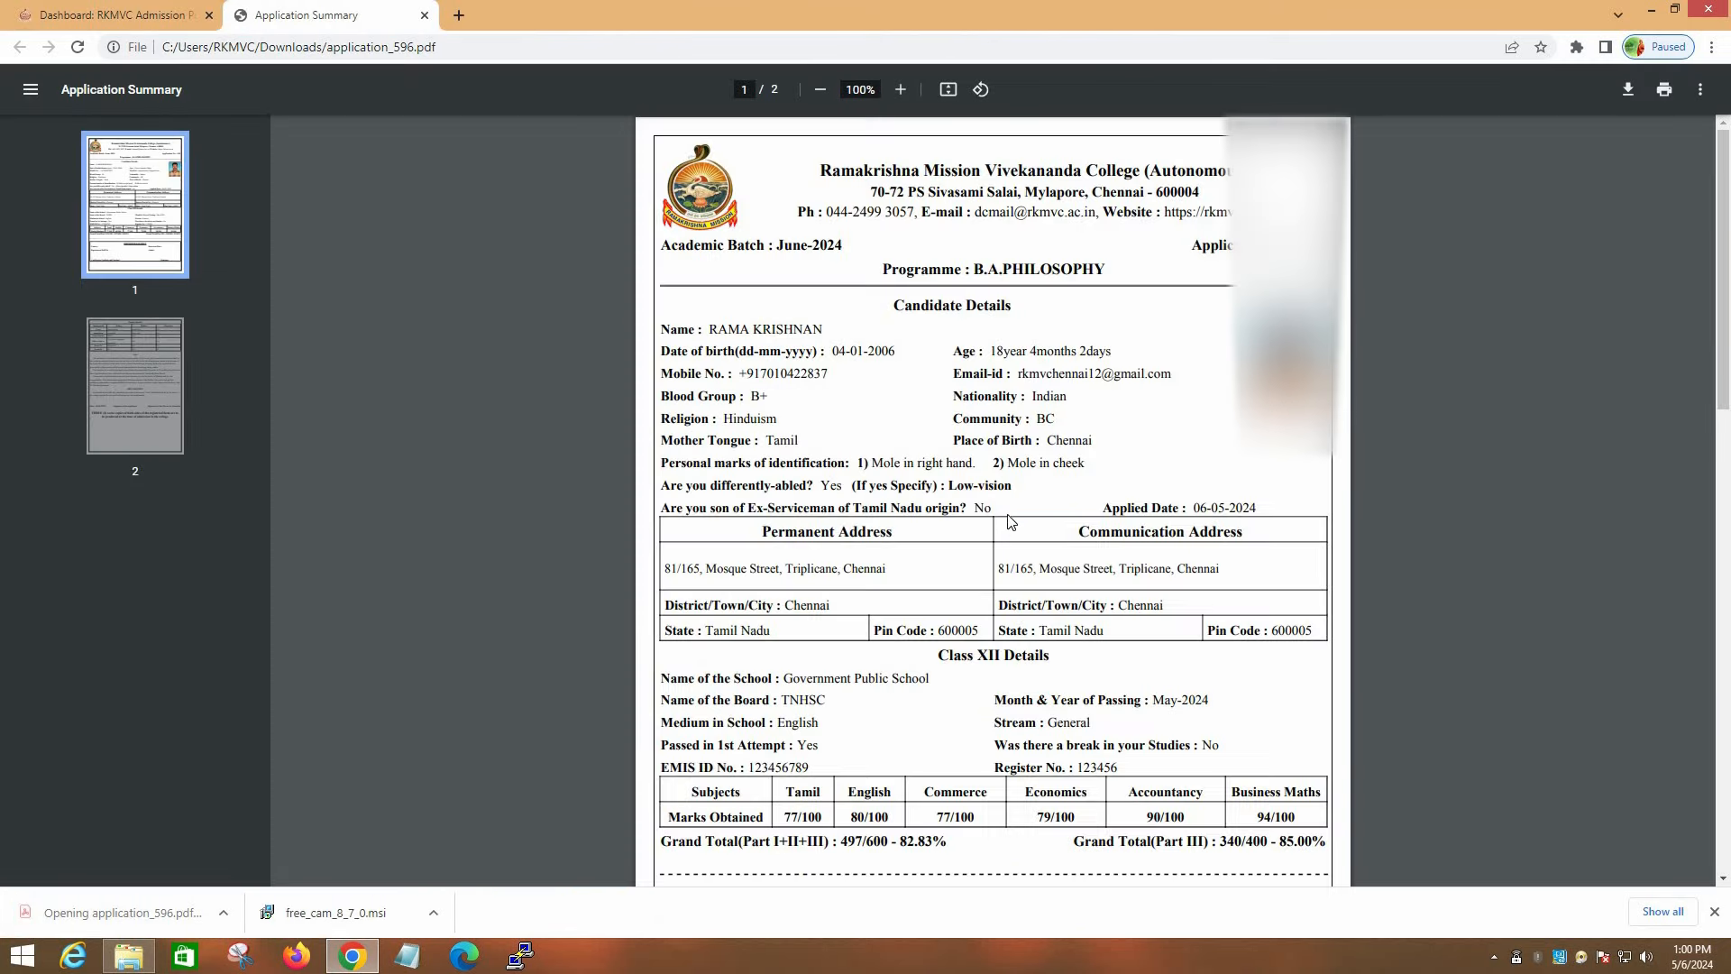
# Scroll through both pages of the Application Summary PDF, then close its tab with Ctrl+W.
pyautogui.scroll(-10, 1025, 517)
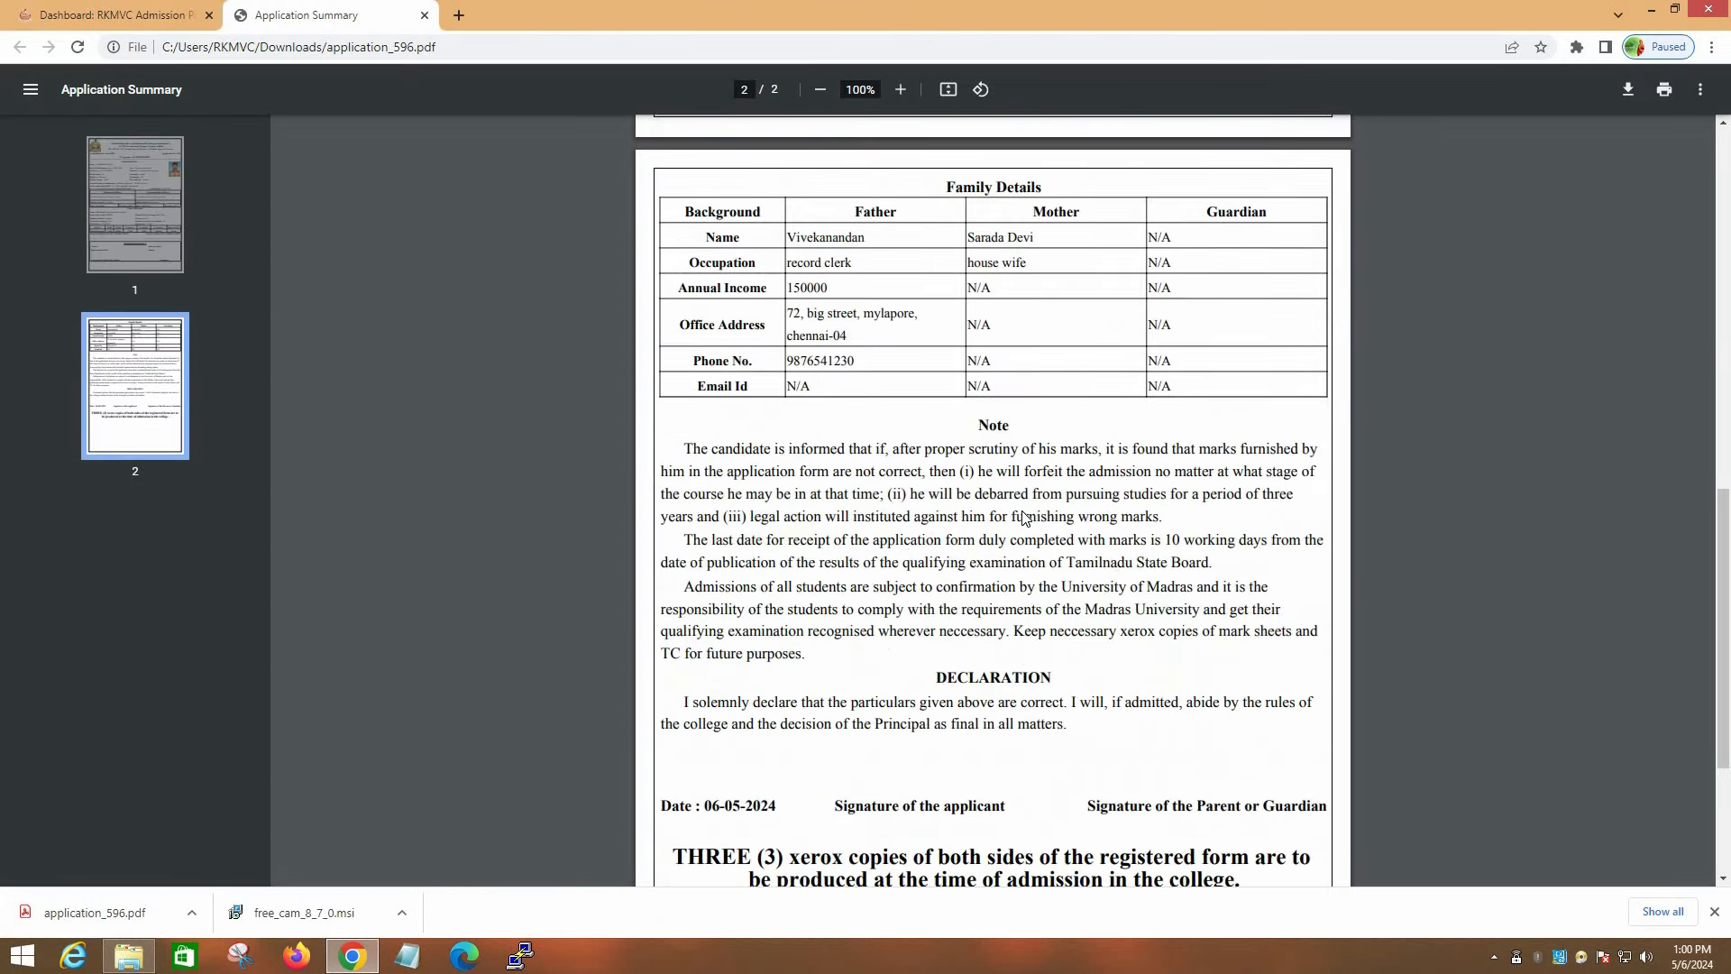
pyautogui.scroll(-3, 1026, 516)
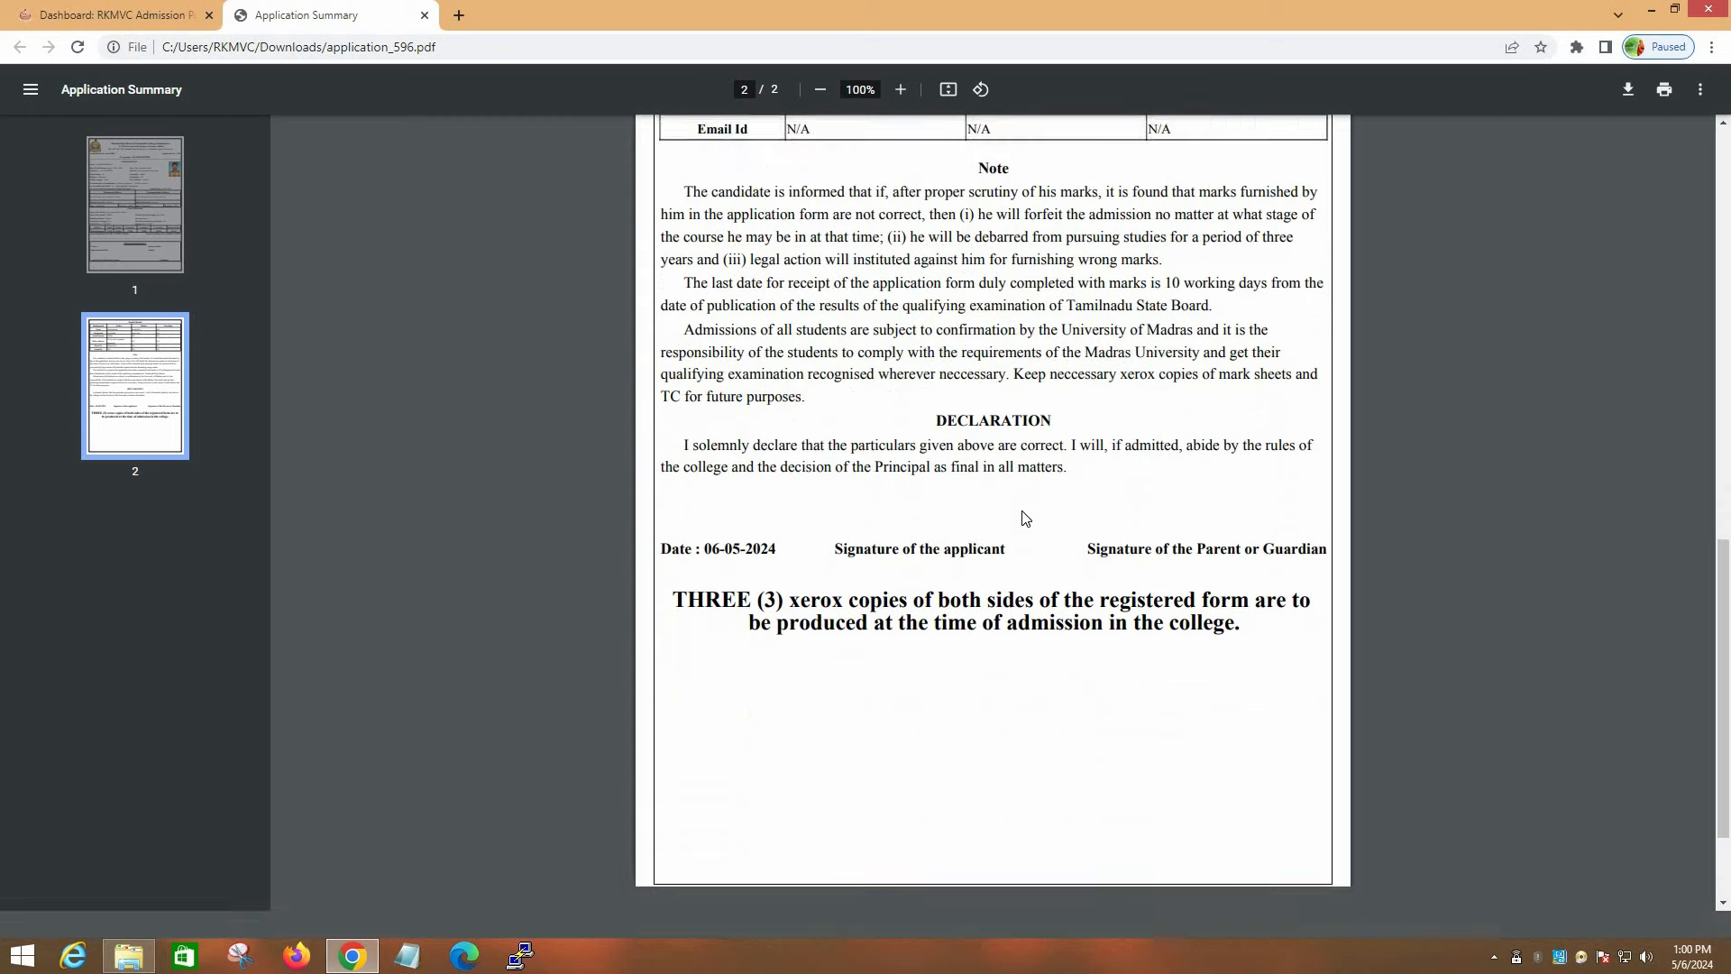
pyautogui.scroll(3, 1025, 517)
pyautogui.scroll(5, 1025, 516)
pyautogui.hotkey('ctrl', 'w')
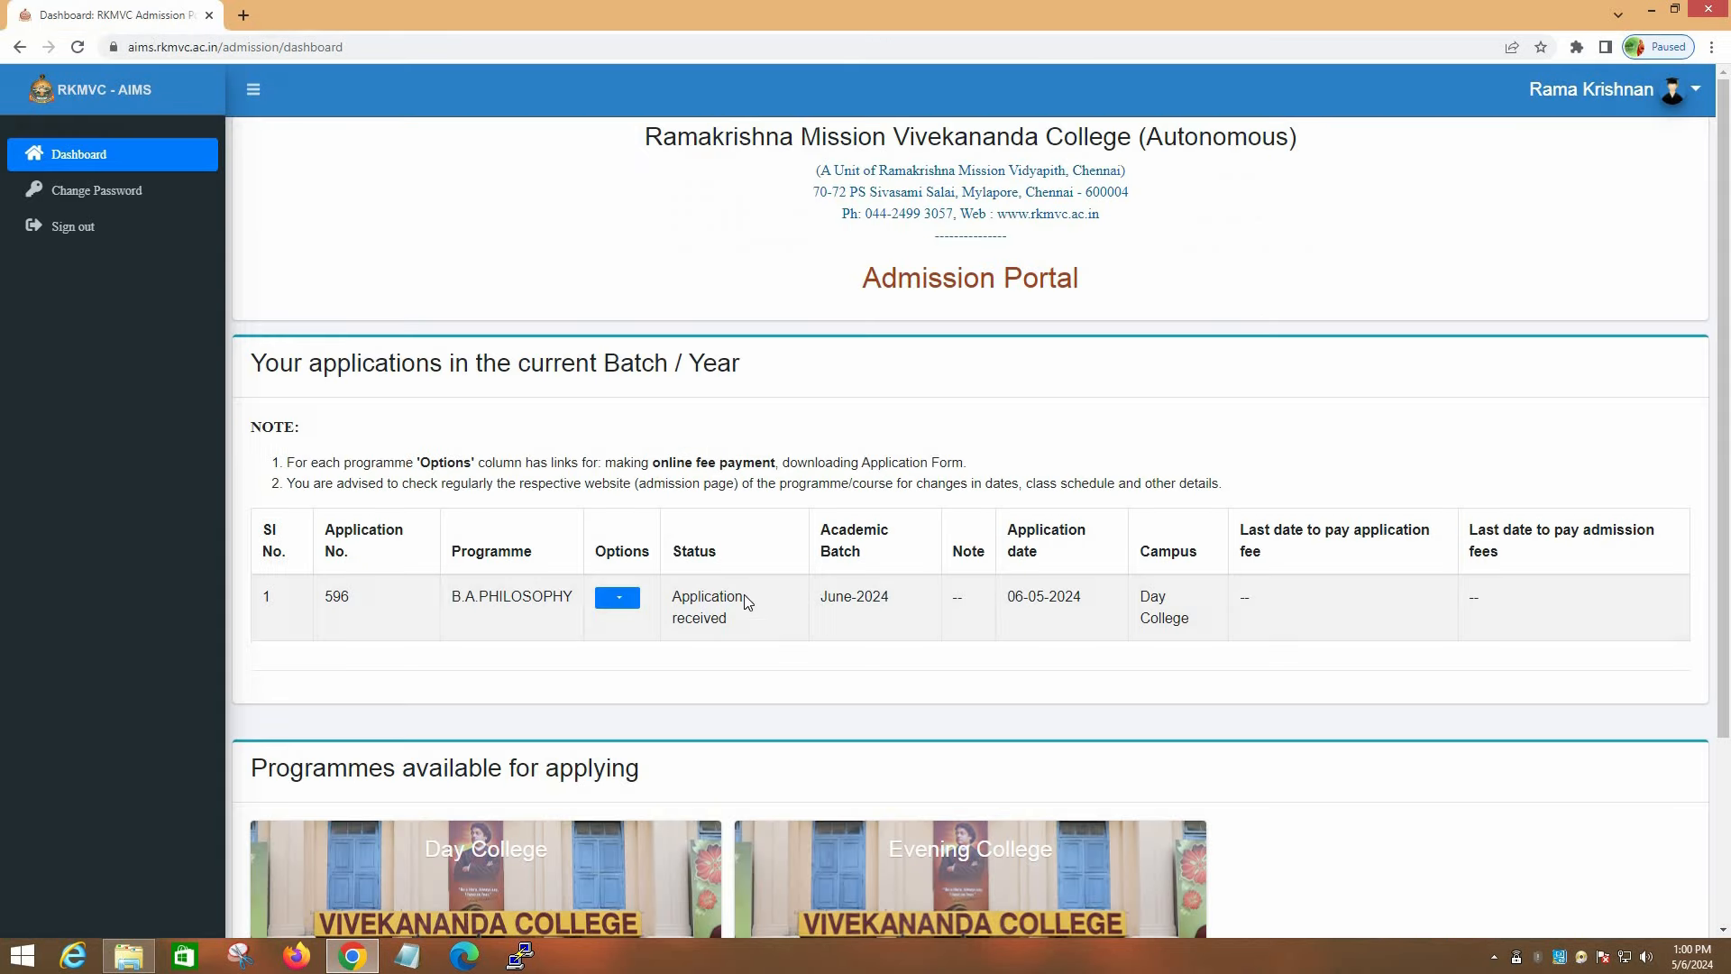
# Open Day College's available programmes and apply for B.COM.COMMERCE.
pyautogui.click(622, 602)
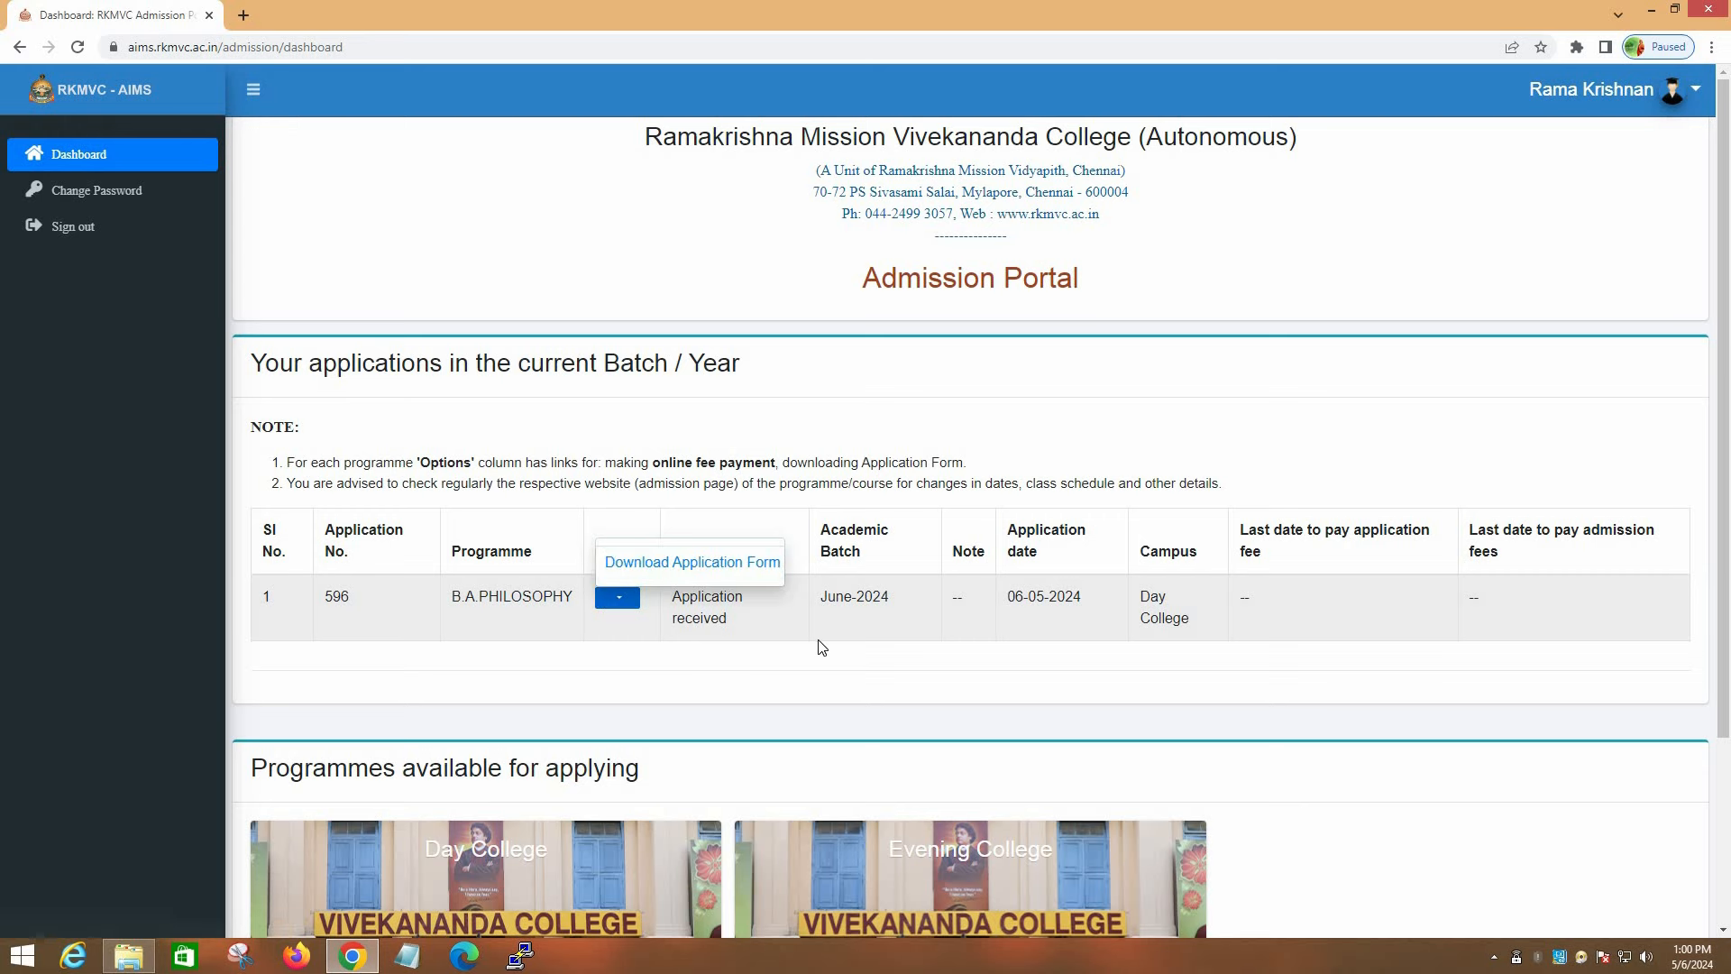
pyautogui.scroll(-1, 824, 631)
pyautogui.click(832, 589)
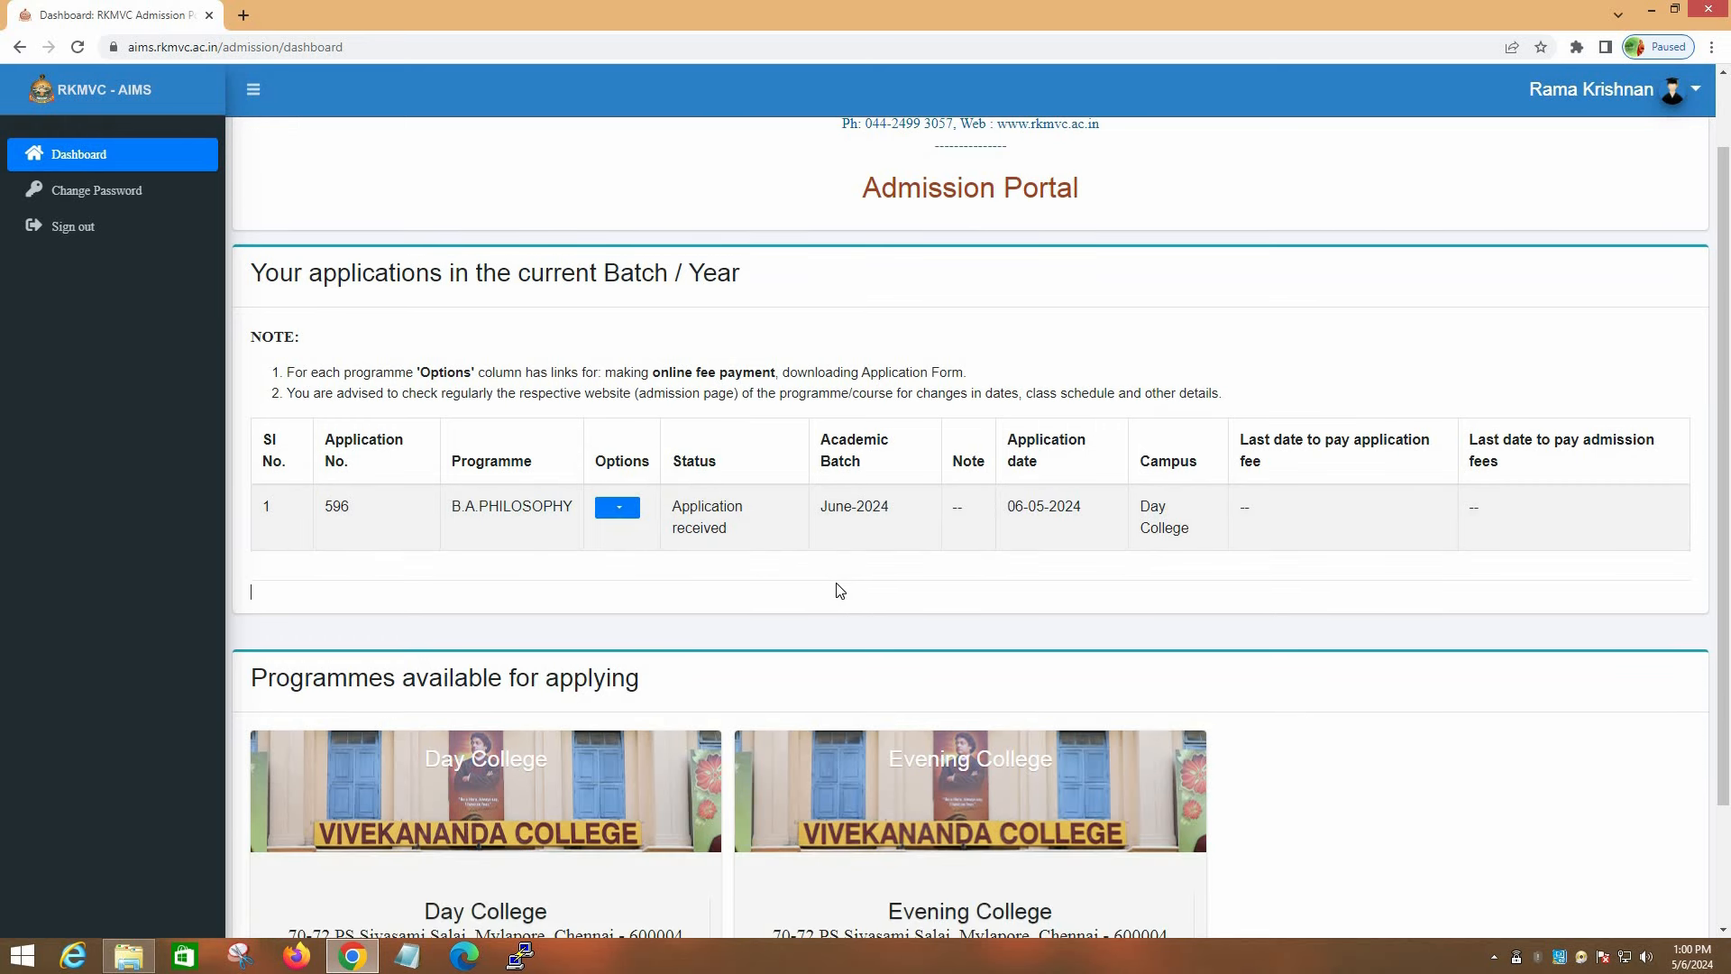
pyautogui.scroll(-1, 785, 631)
pyautogui.scroll(-1, 740, 653)
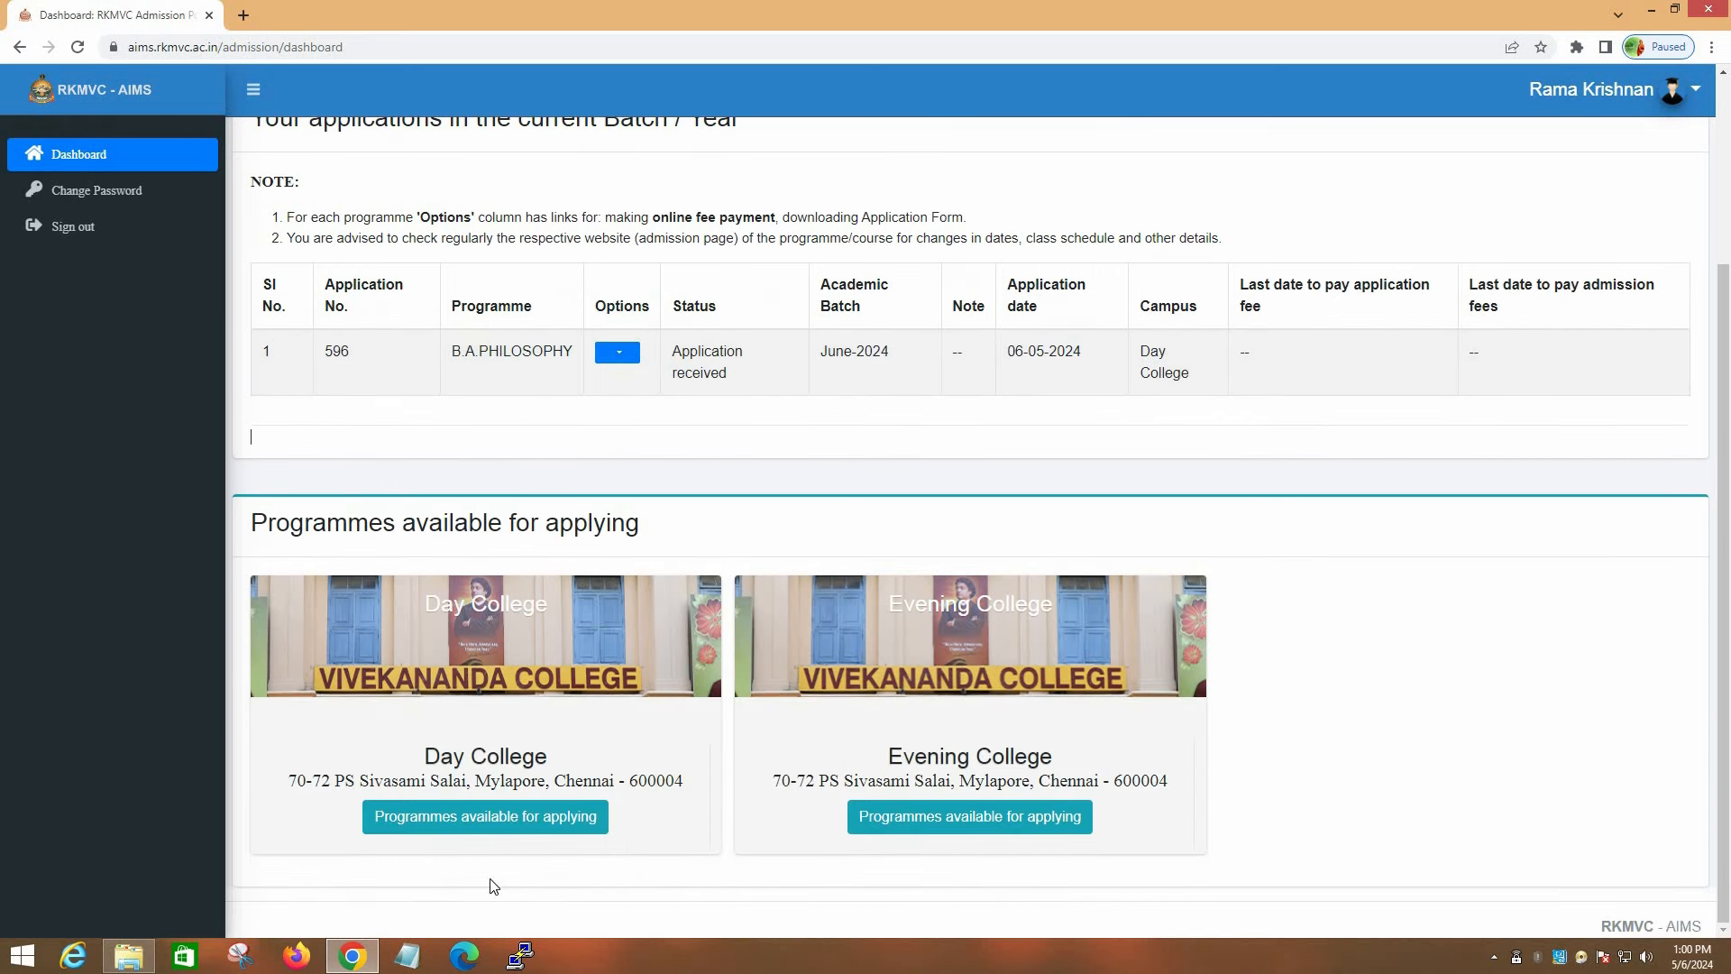
pyautogui.click(506, 819)
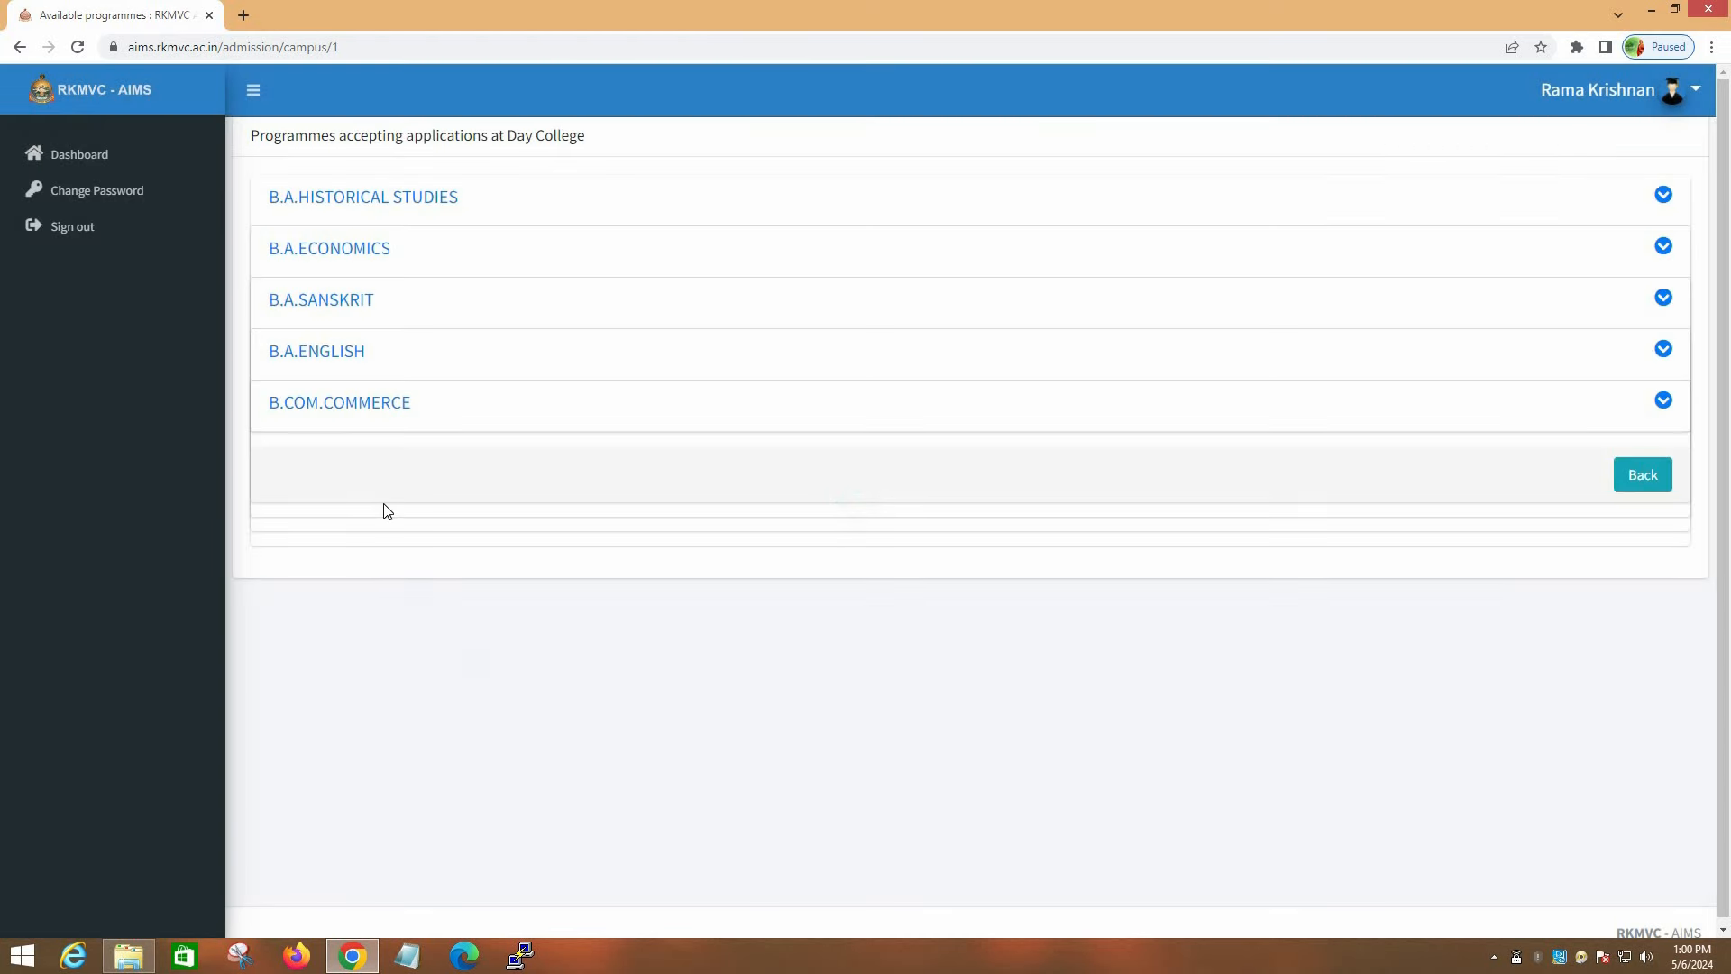
pyautogui.click(382, 403)
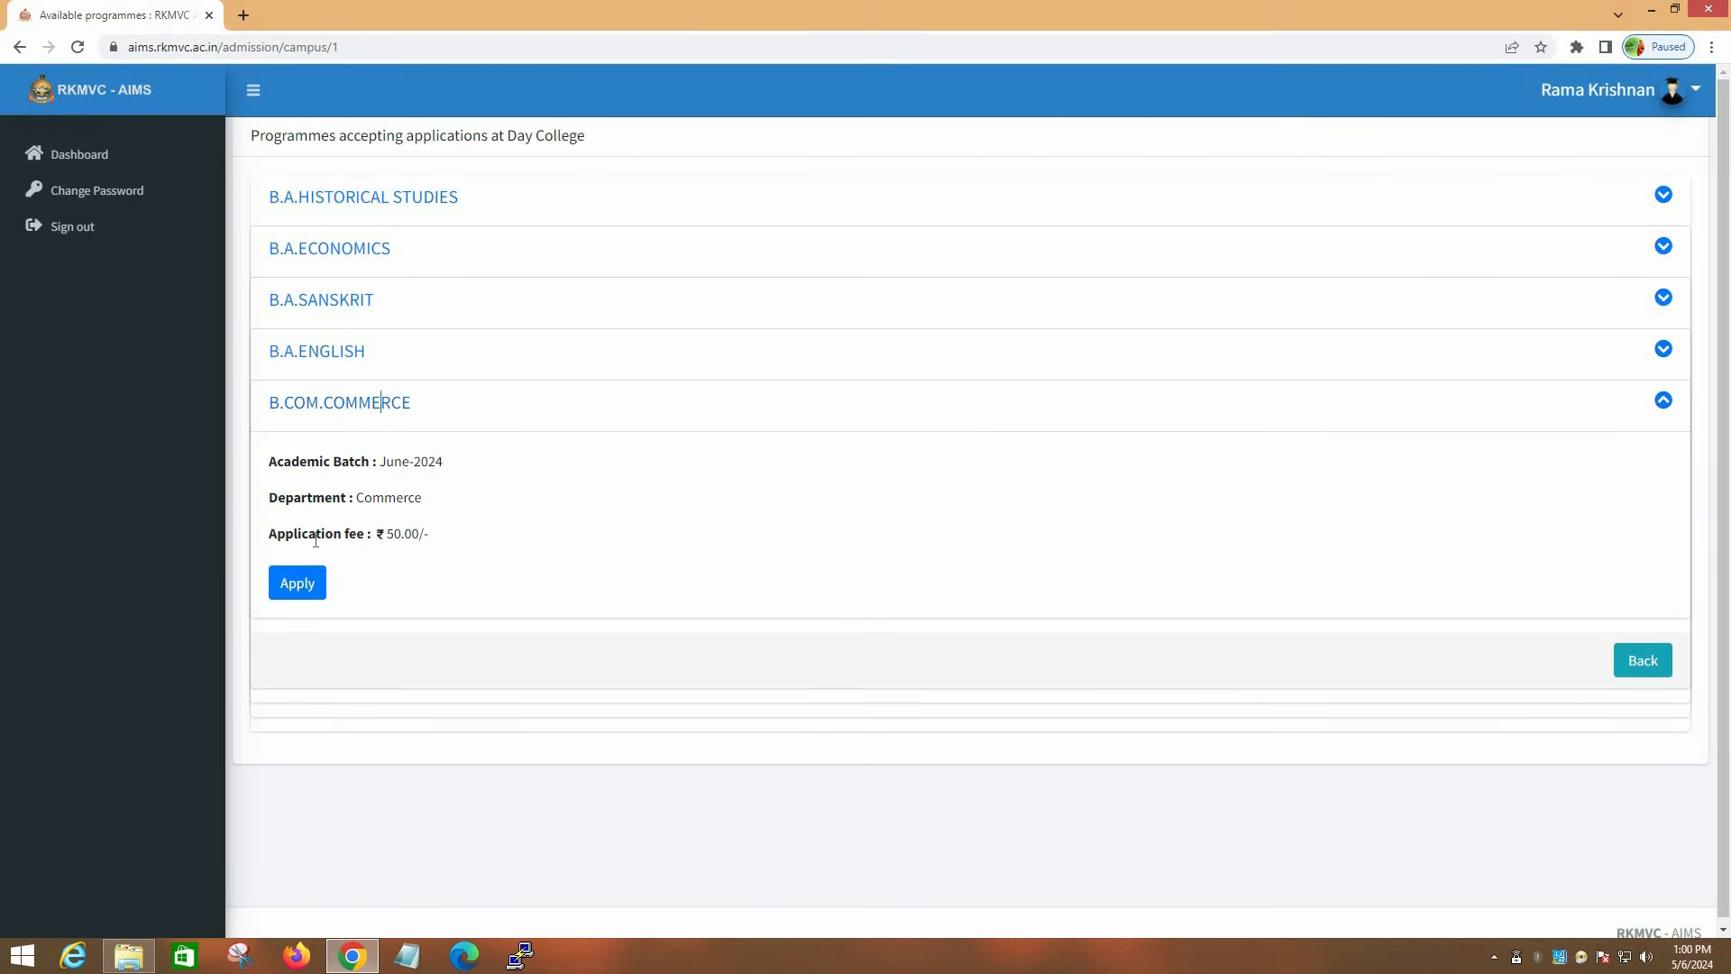
pyautogui.click(298, 587)
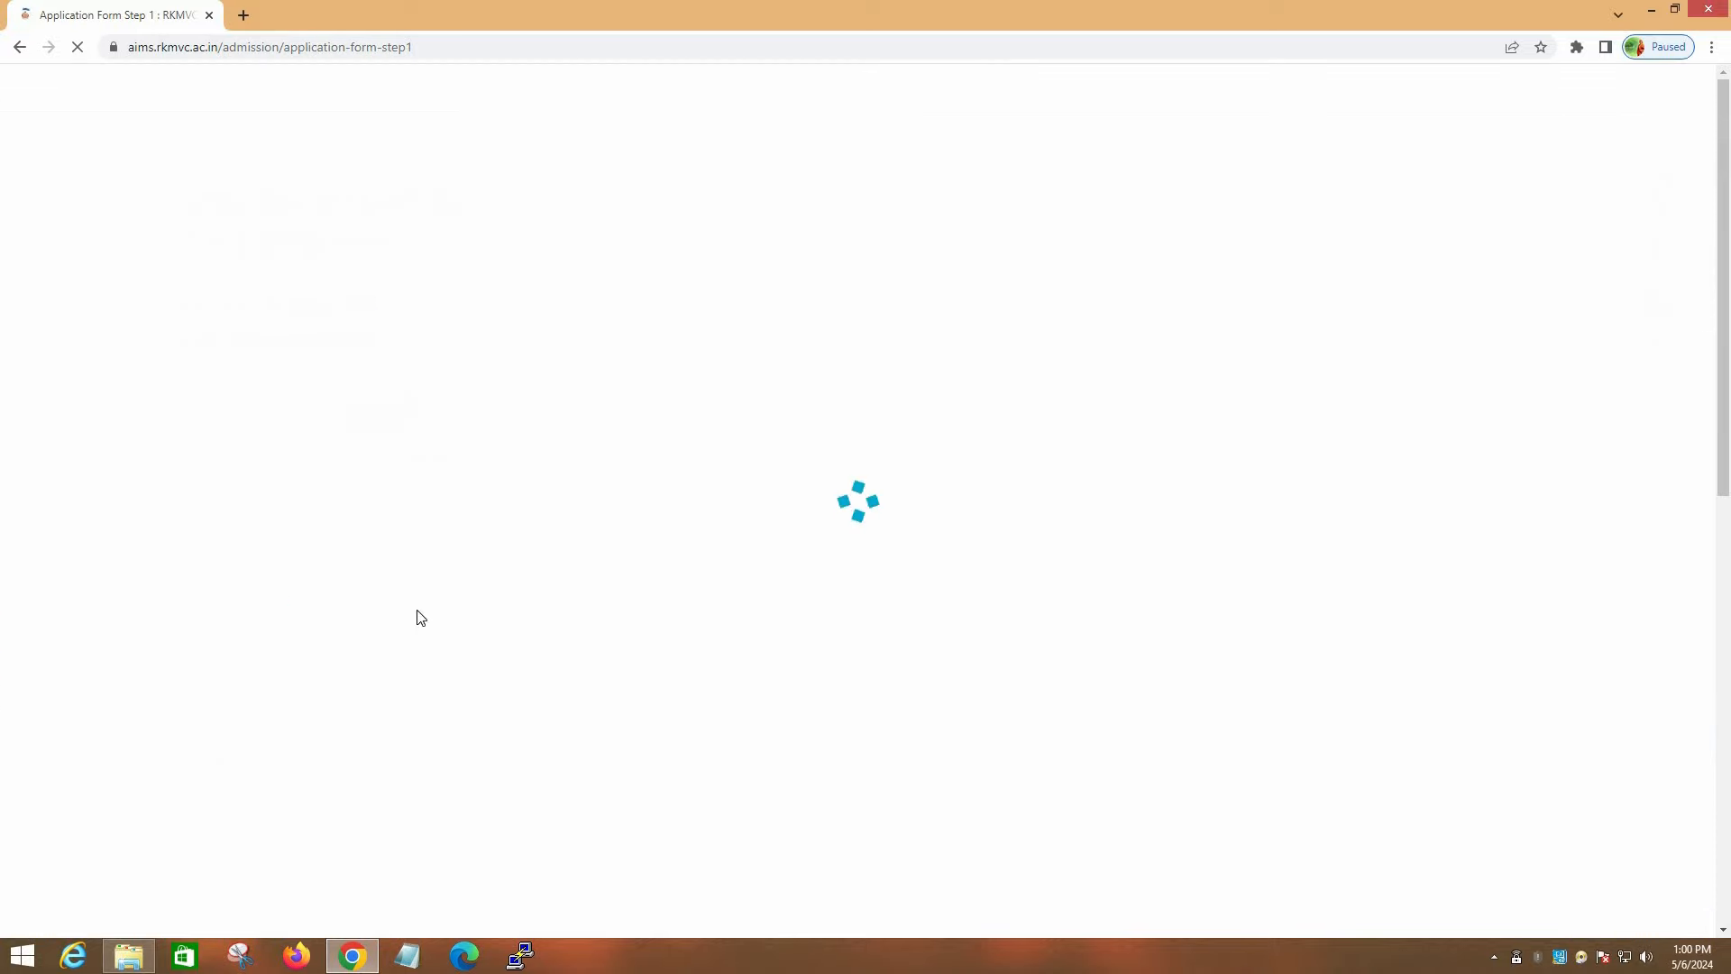
# Save the prefilled personal information for the B.COM.COMMERCE application.
pyautogui.scroll(-3, 972, 675)
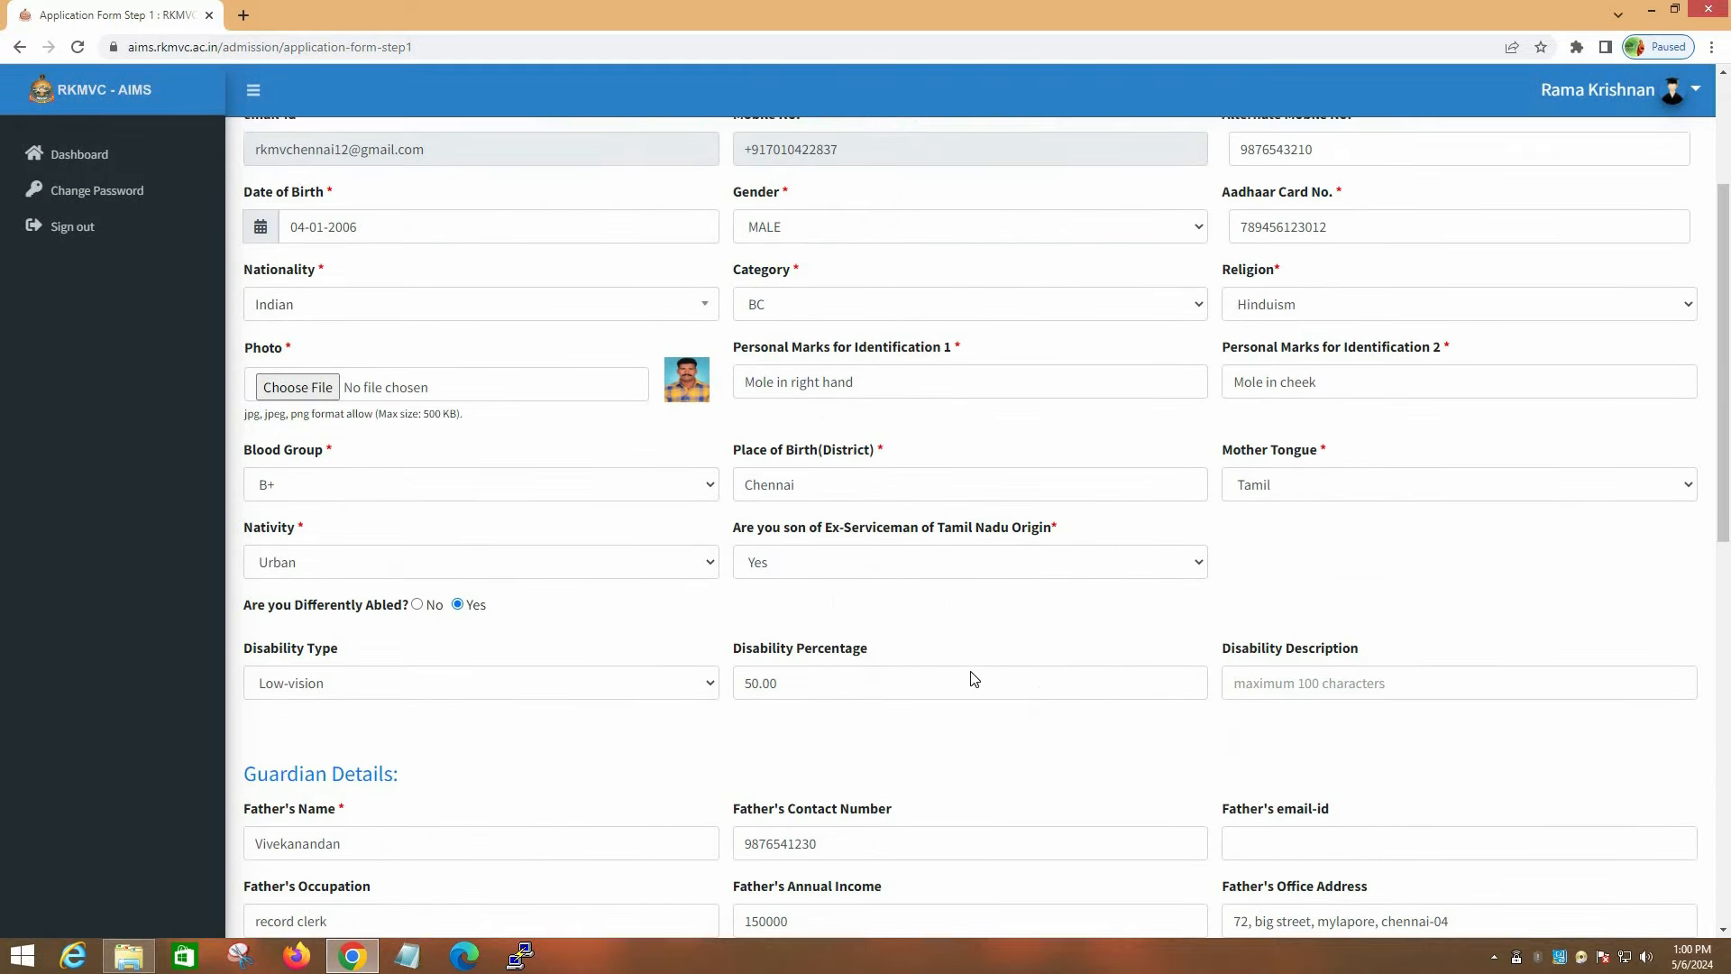
pyautogui.scroll(-8, 972, 672)
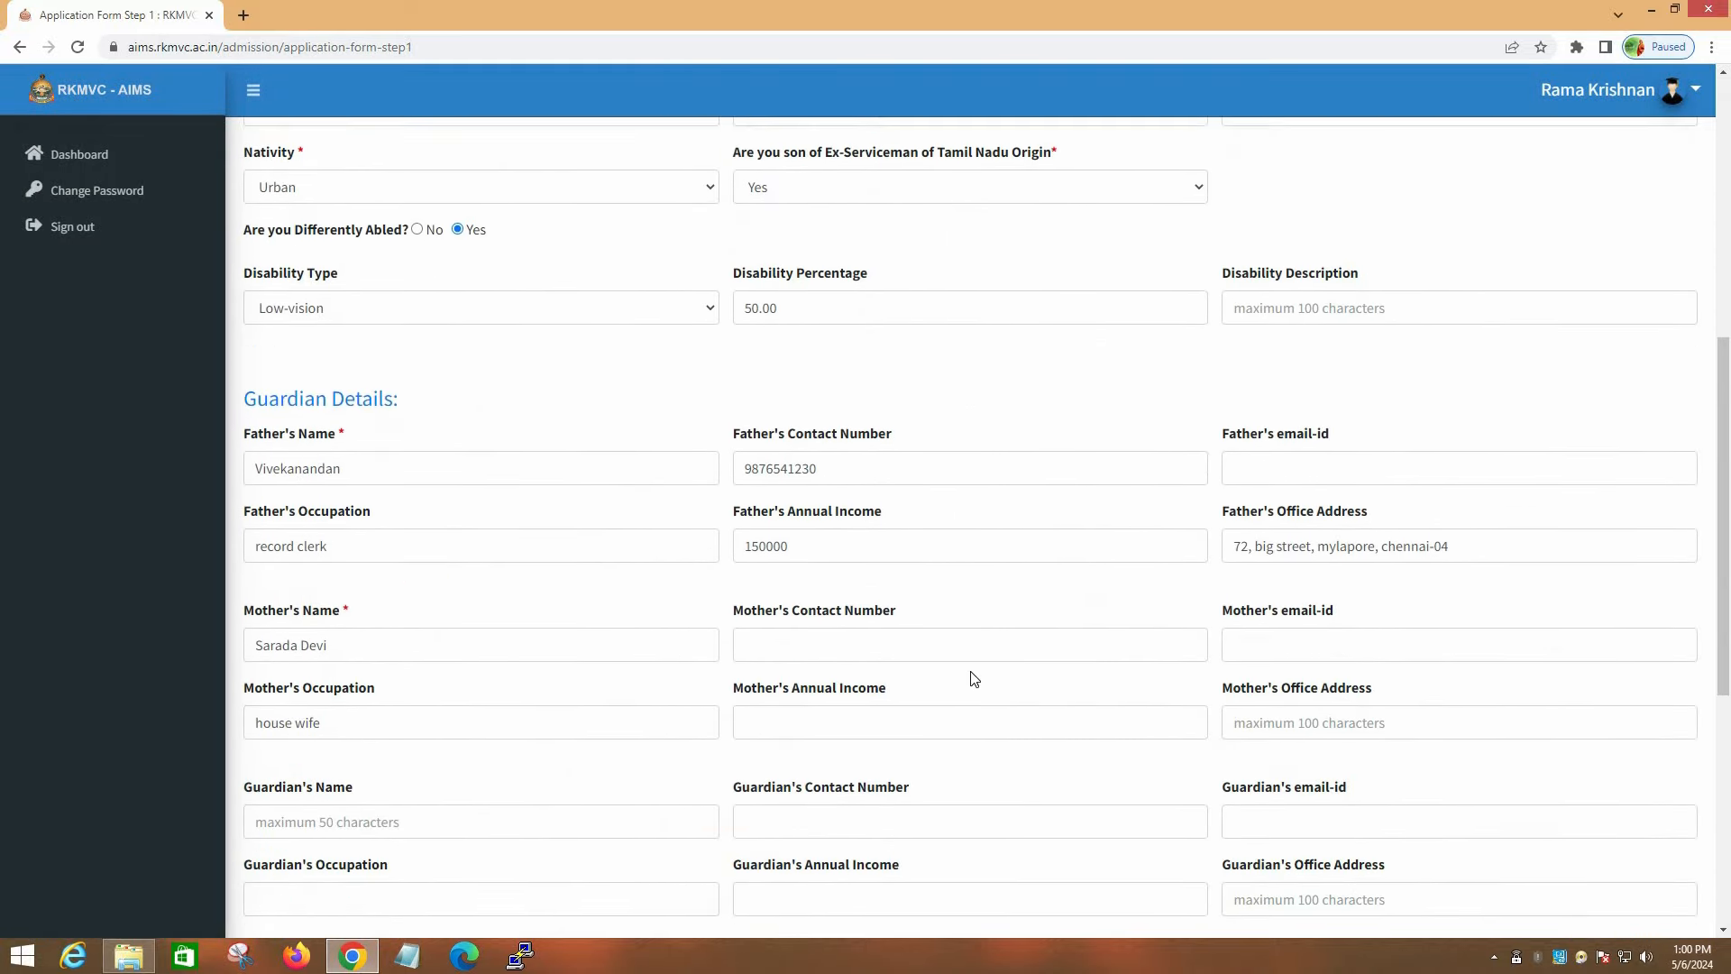
pyautogui.scroll(-3, 973, 678)
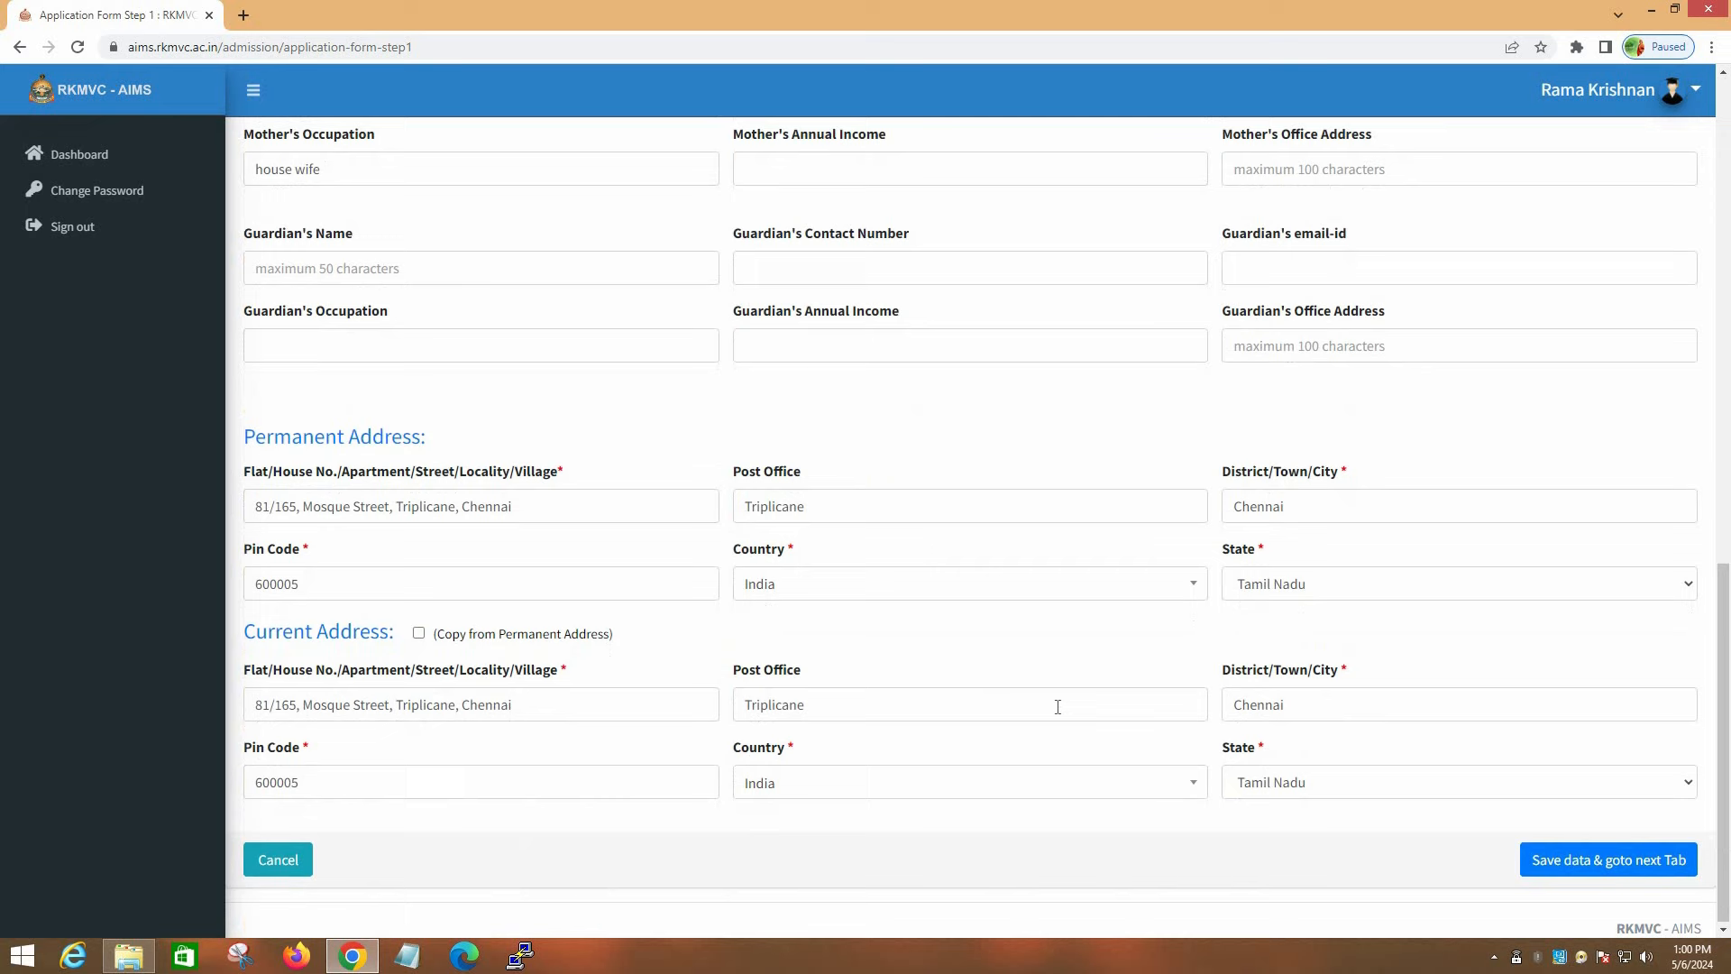
pyautogui.click(1621, 867)
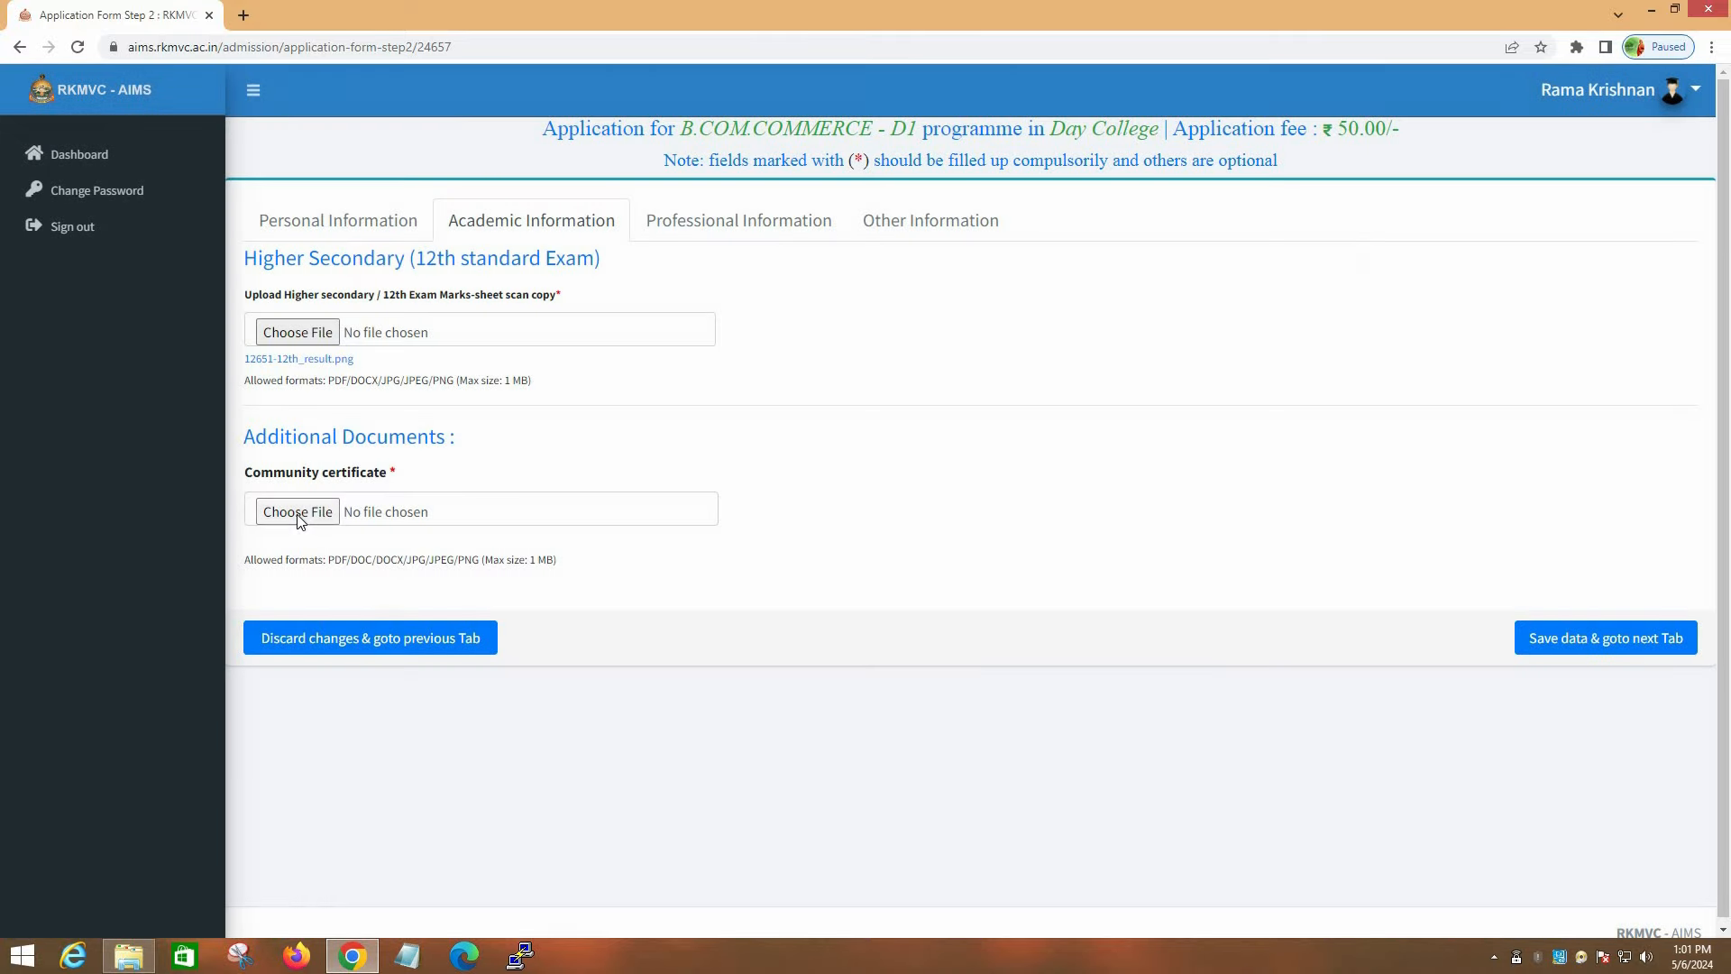
# Attach COMMUNITY CERTIFICATE.png as the community certificate and save the academic details.
pyautogui.click(298, 513)
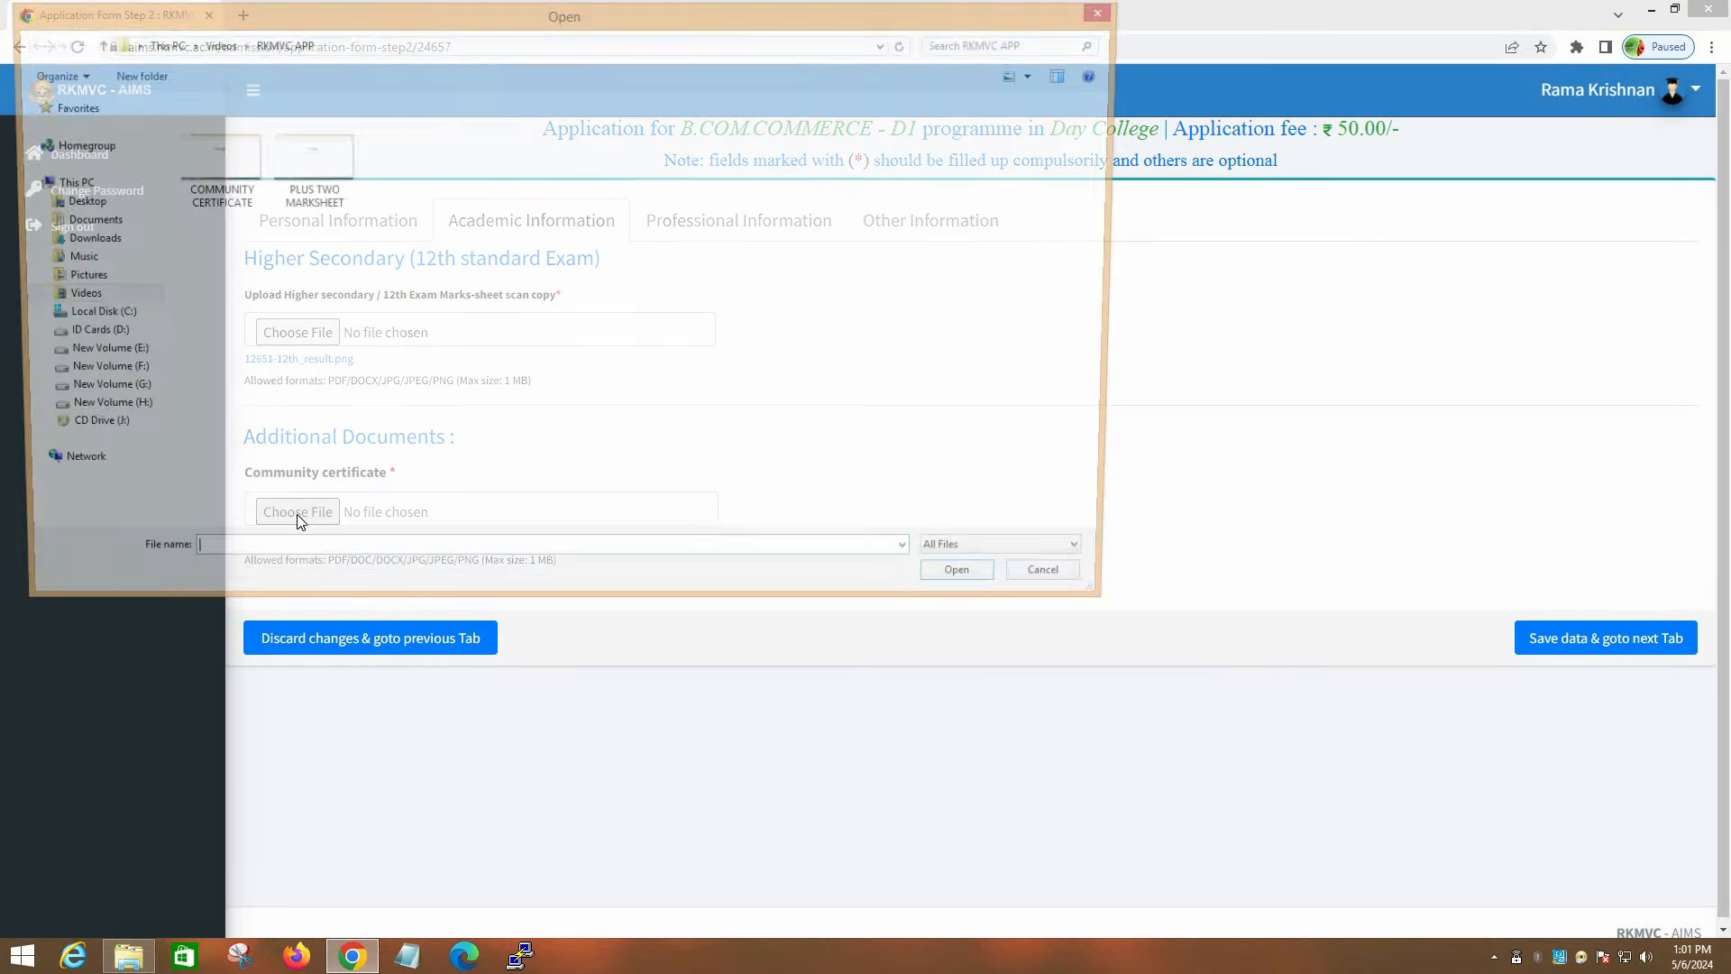
pyautogui.click(210, 200)
pyautogui.click(992, 588)
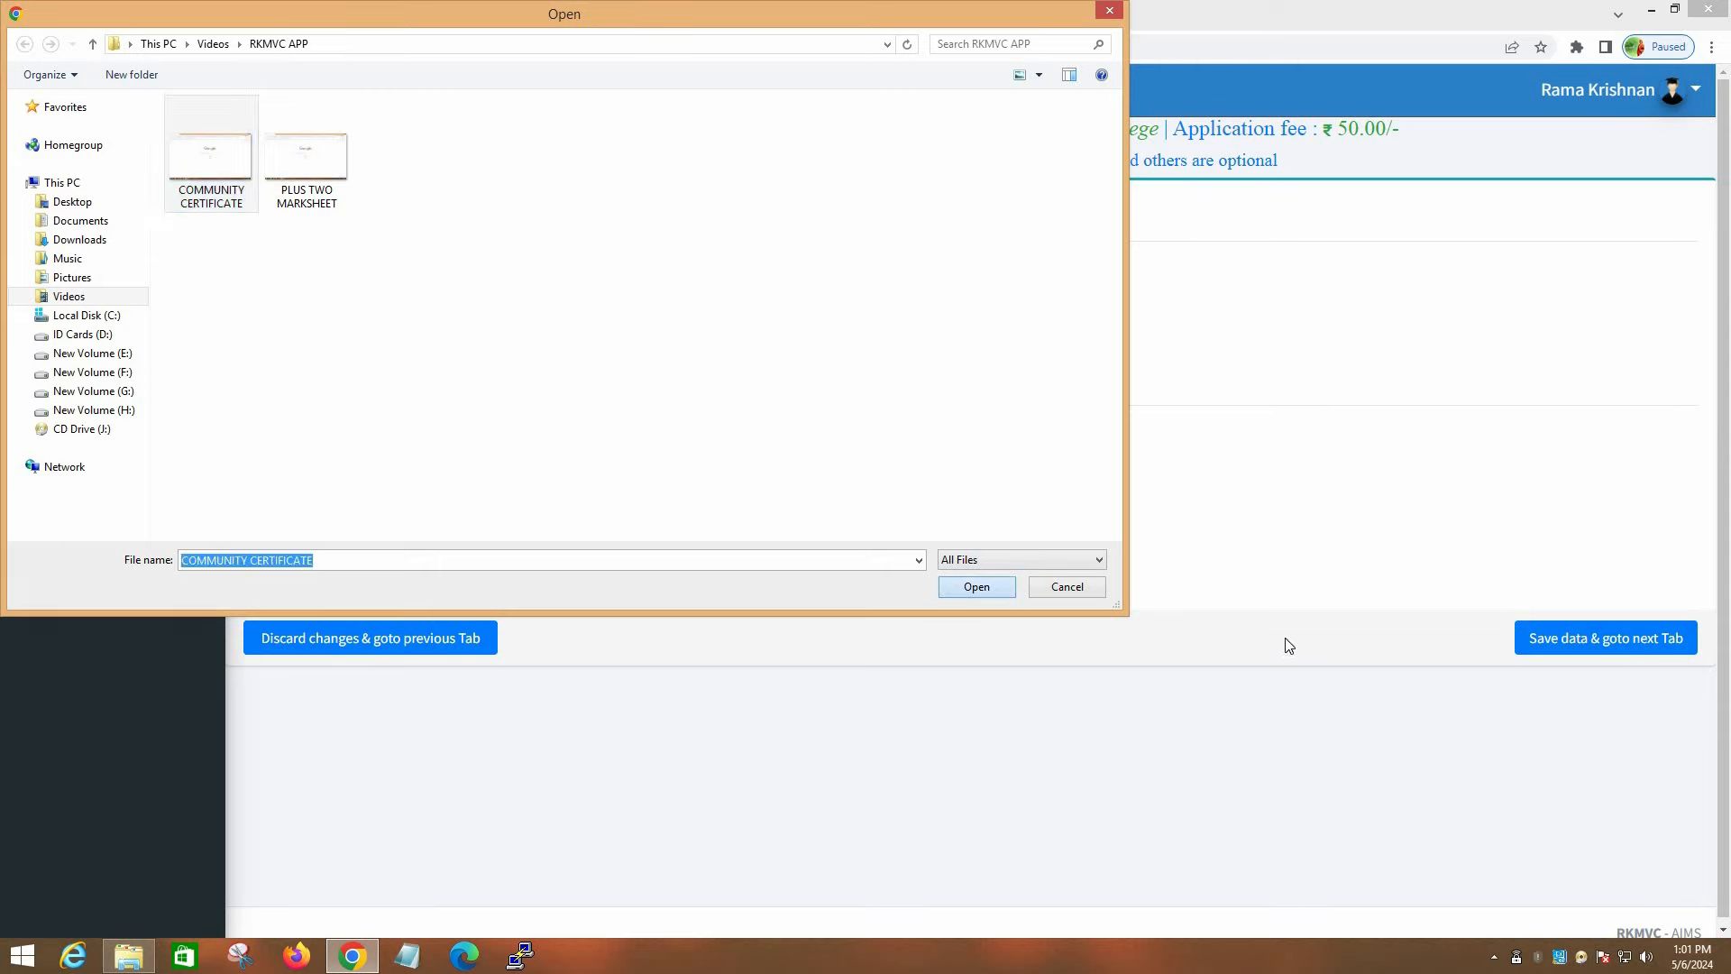
pyautogui.click(1594, 642)
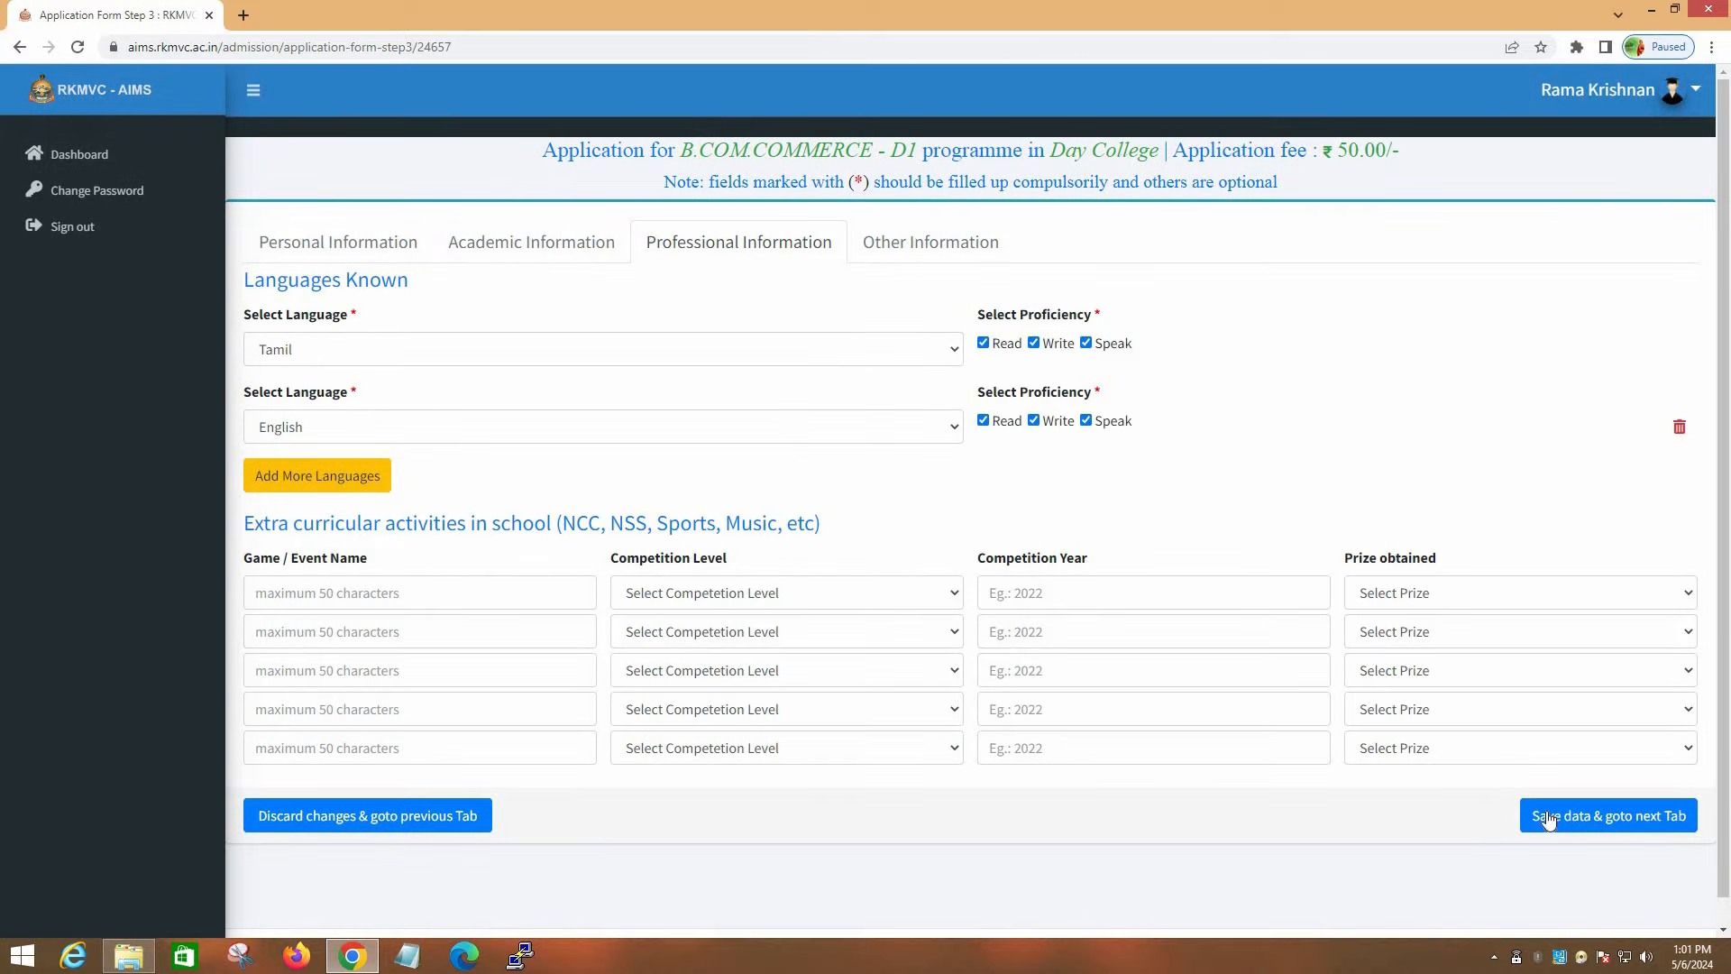
# Save the known languages, set the source to Daily Thanthi News Paper Ad, and submit B.COM.COMMERCE.
pyautogui.click(1567, 818)
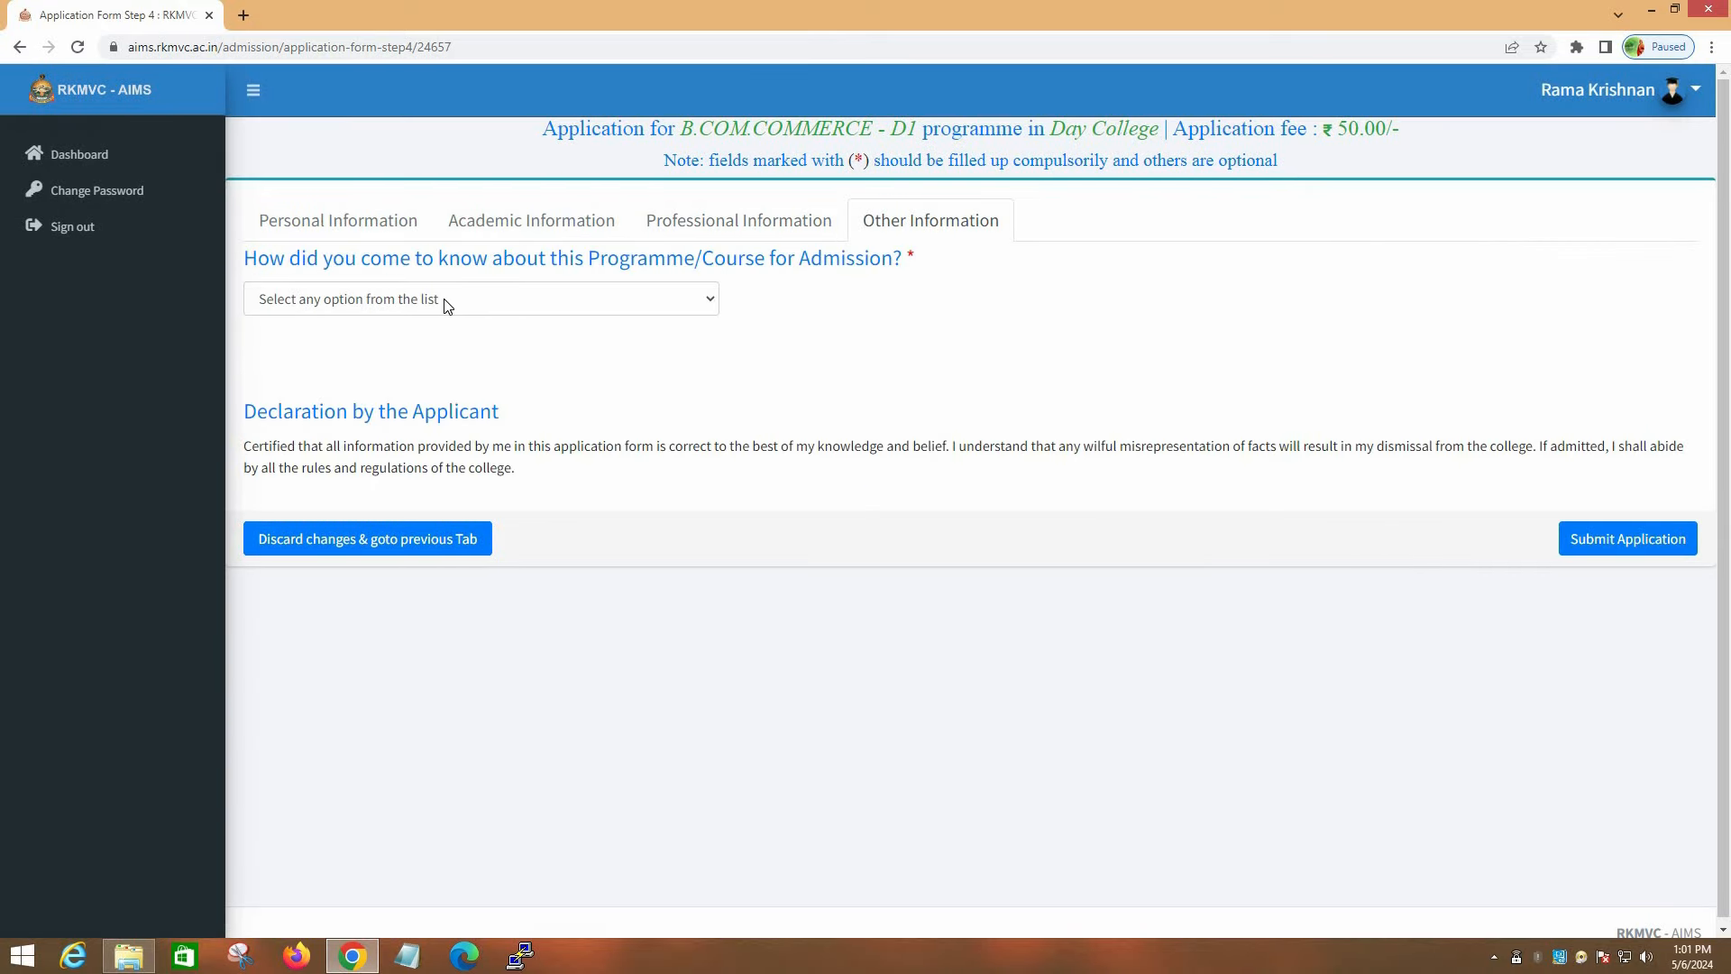
pyautogui.click(448, 307)
pyautogui.click(410, 452)
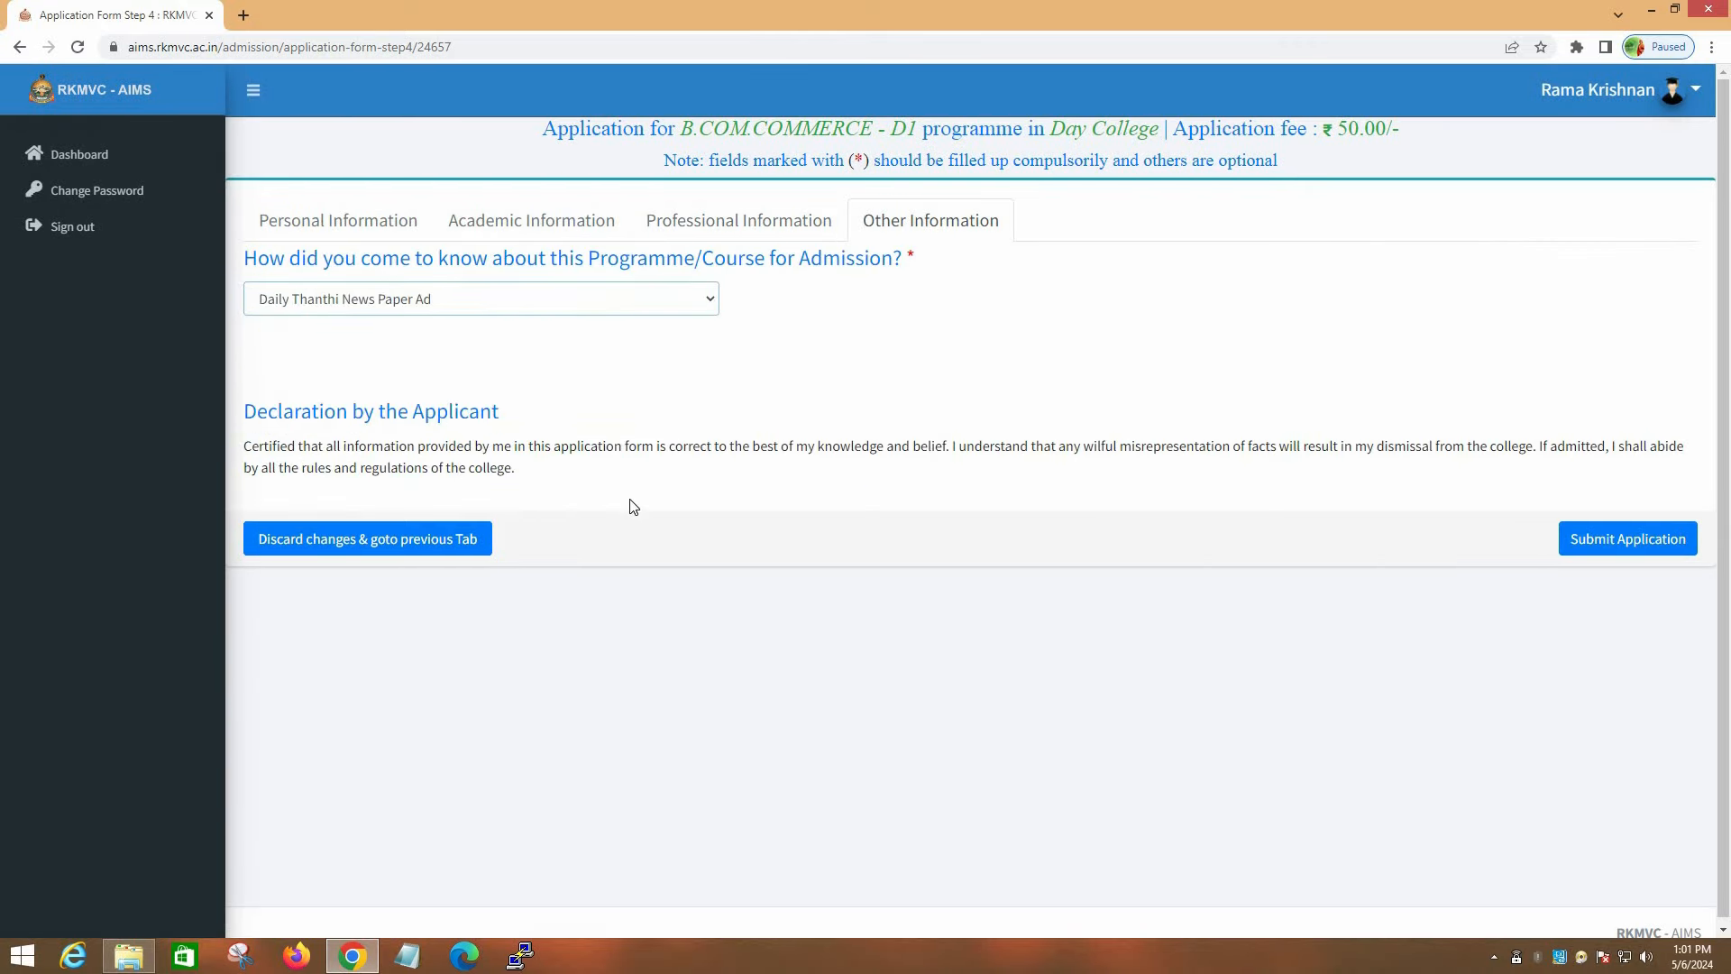
pyautogui.click(1646, 541)
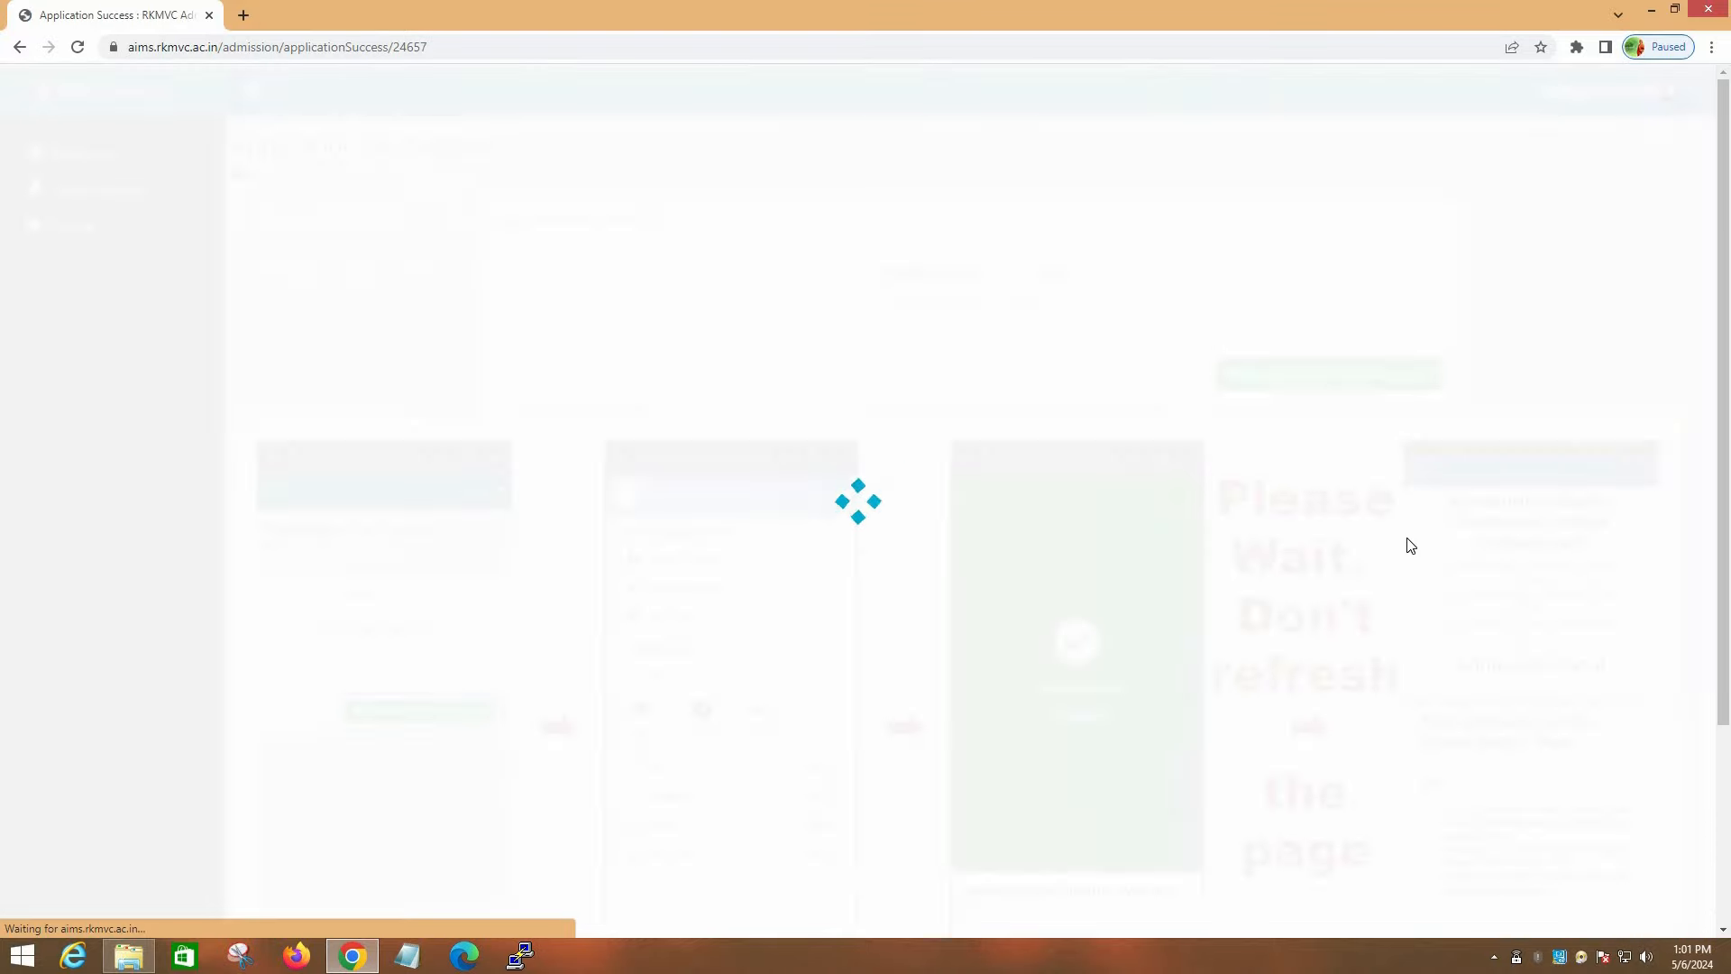
# Scroll through the B.COM.COMMERCE fee payment page to review the application number and ₹50 fee due.
pyautogui.scroll(-1, 1155, 392)
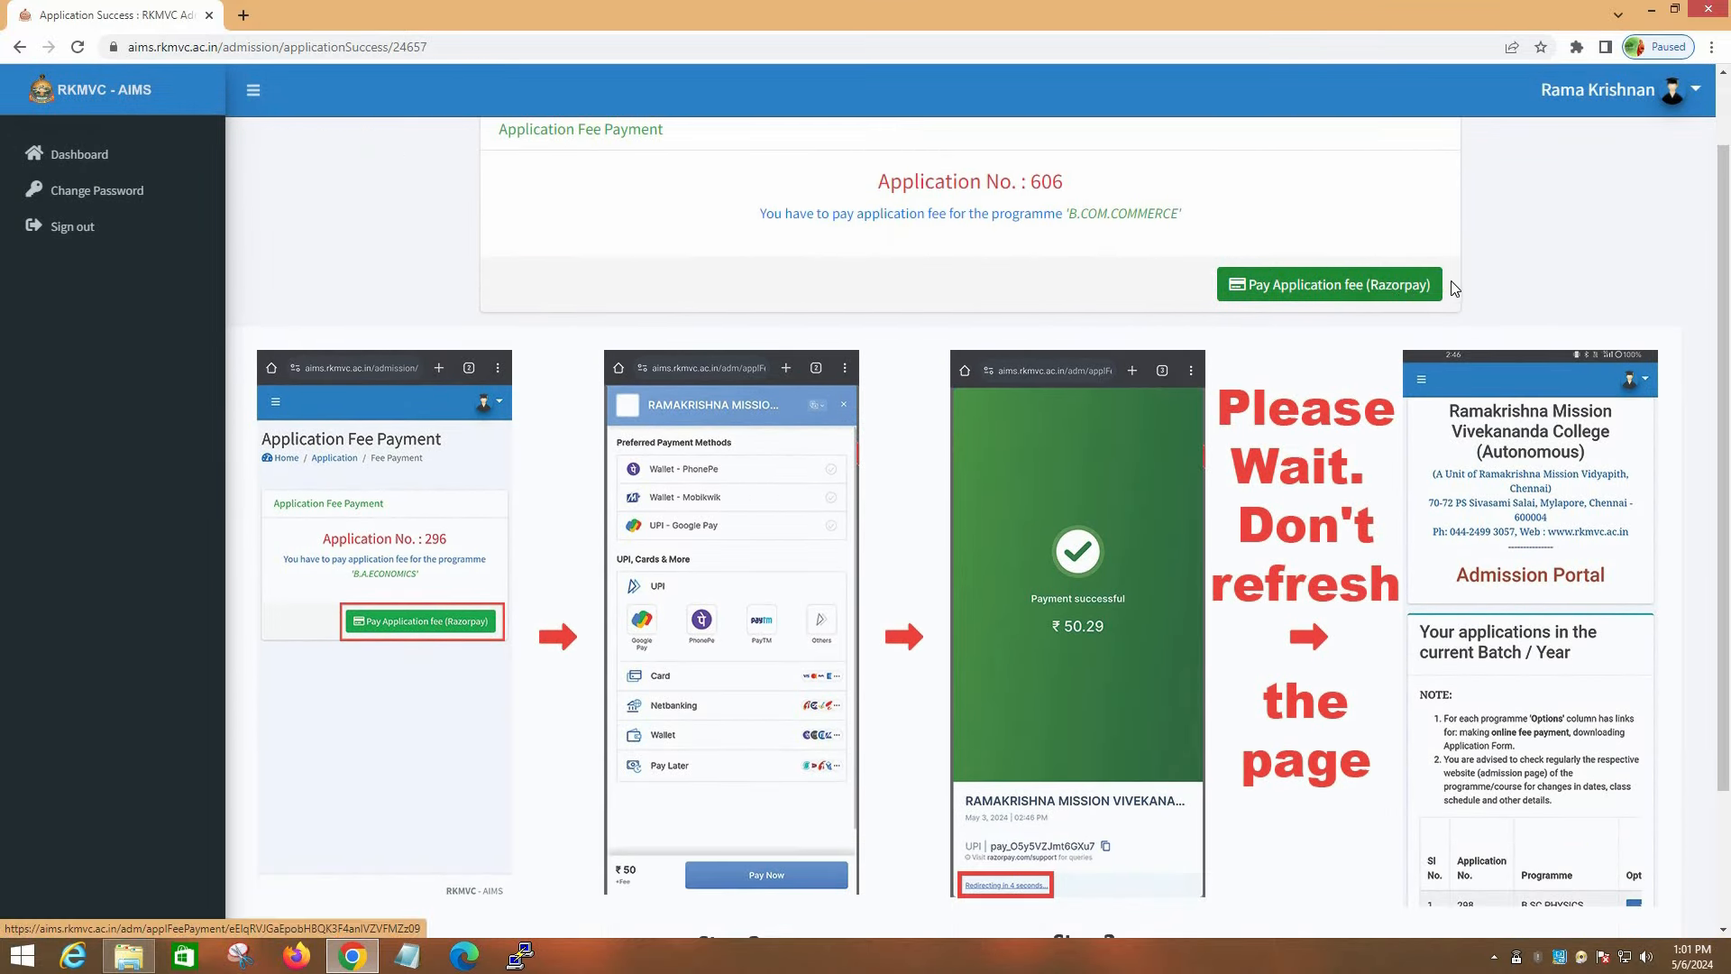
pyautogui.scroll(-1, 1296, 368)
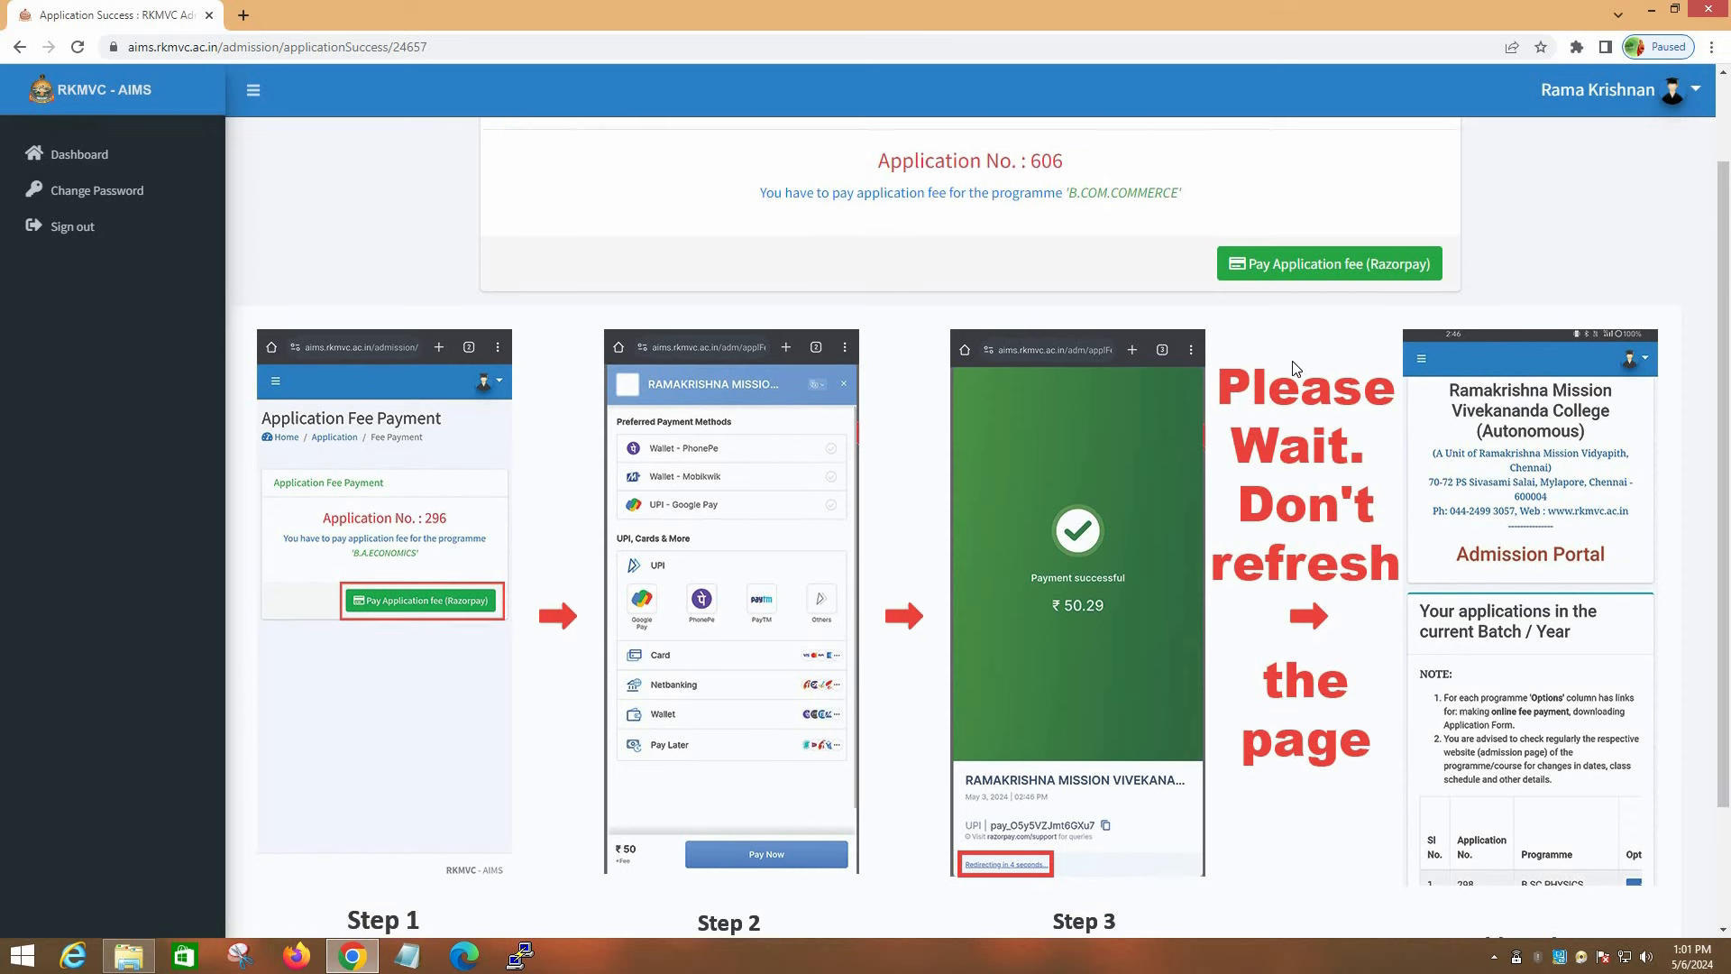
pyautogui.scroll(2, 1289, 359)
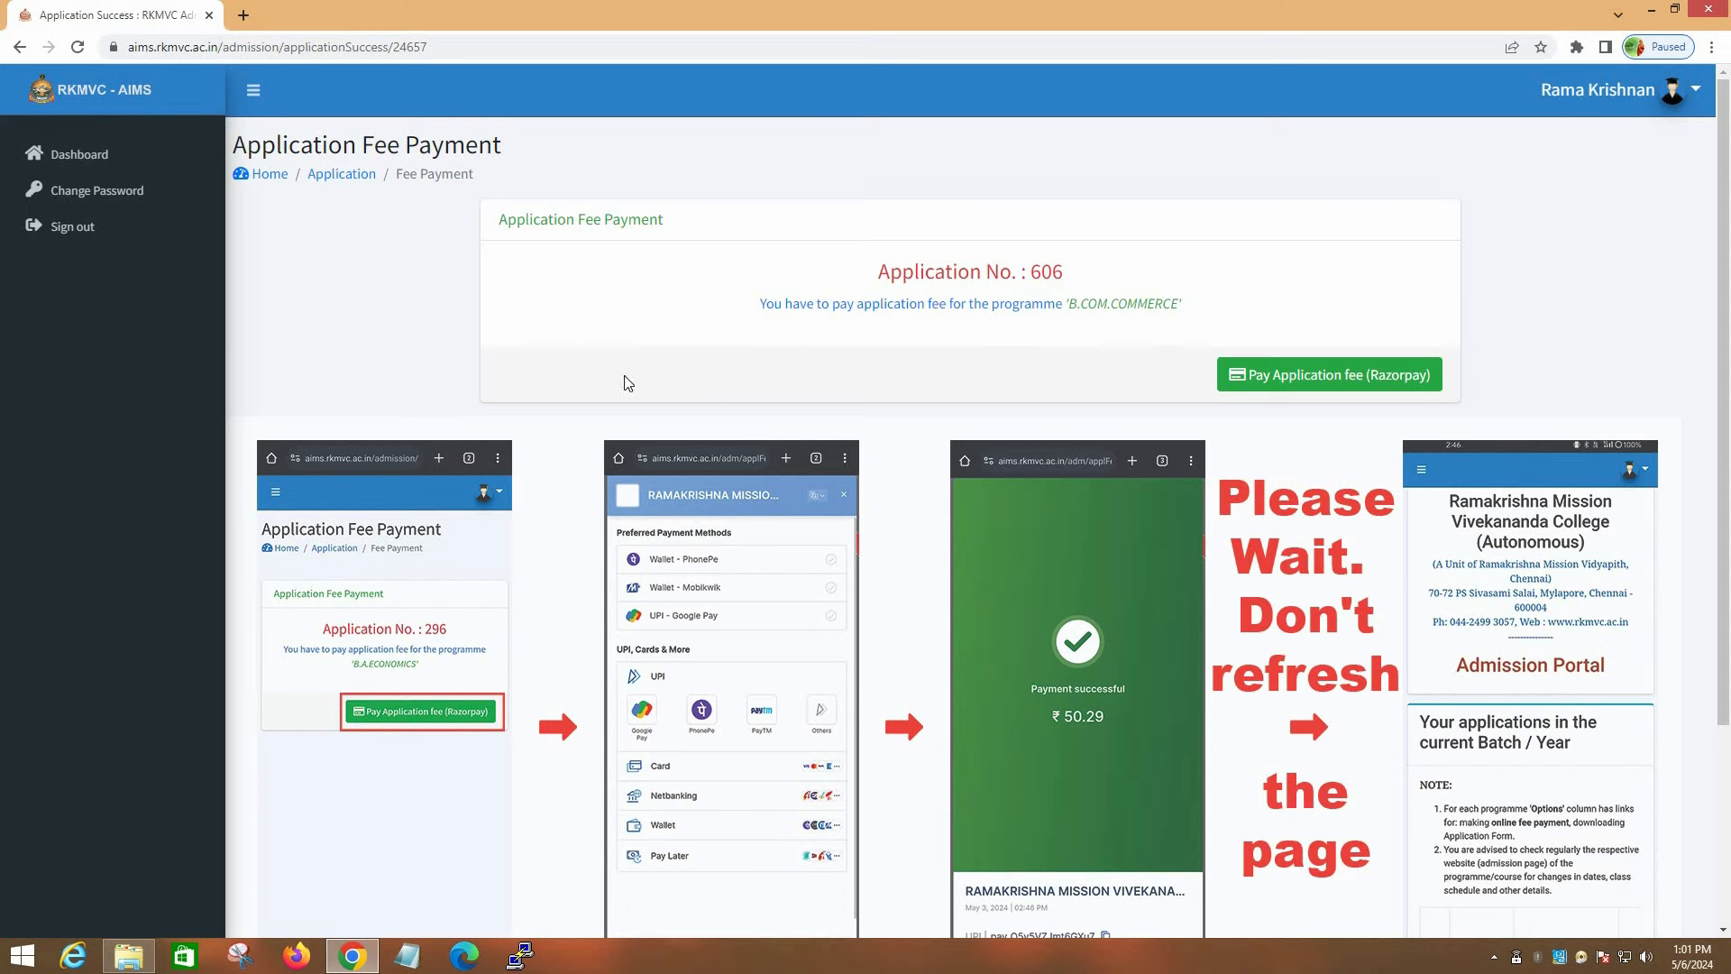
# From the dashboard, list Evening College programmes and expand B.COM.ACCOUNTING AND FINANCE (June-2024, ₹200 fee).
pyautogui.click(92, 161)
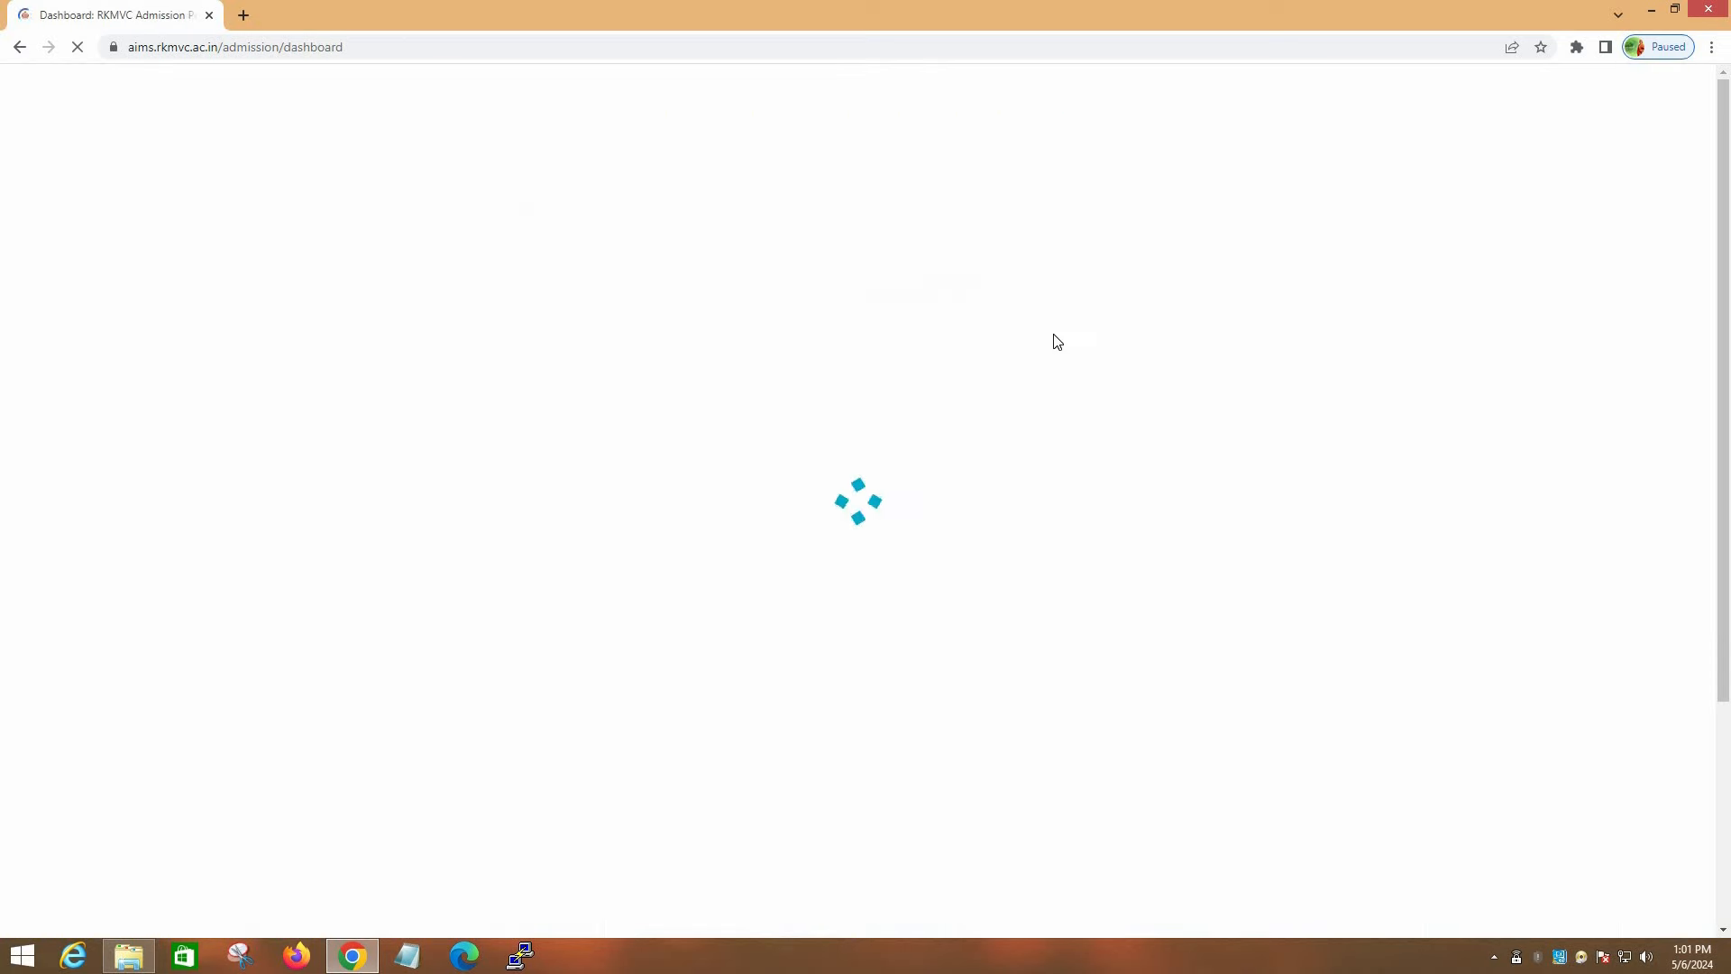
pyautogui.scroll(-3, 1488, 521)
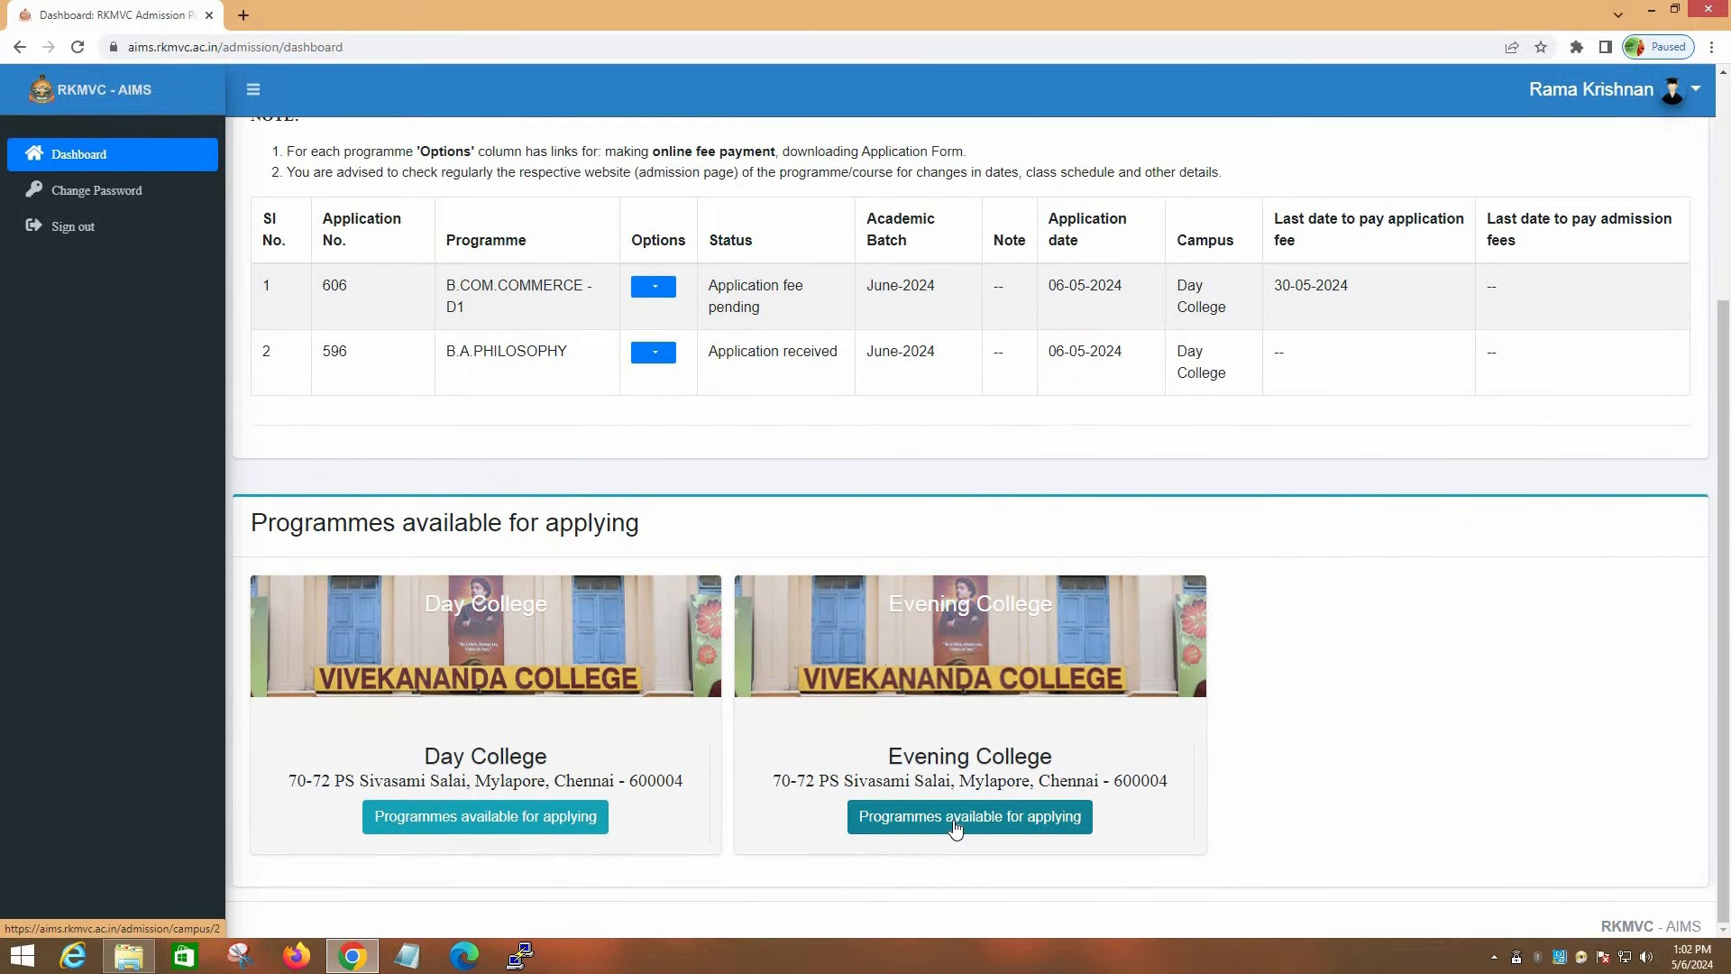
pyautogui.click(956, 820)
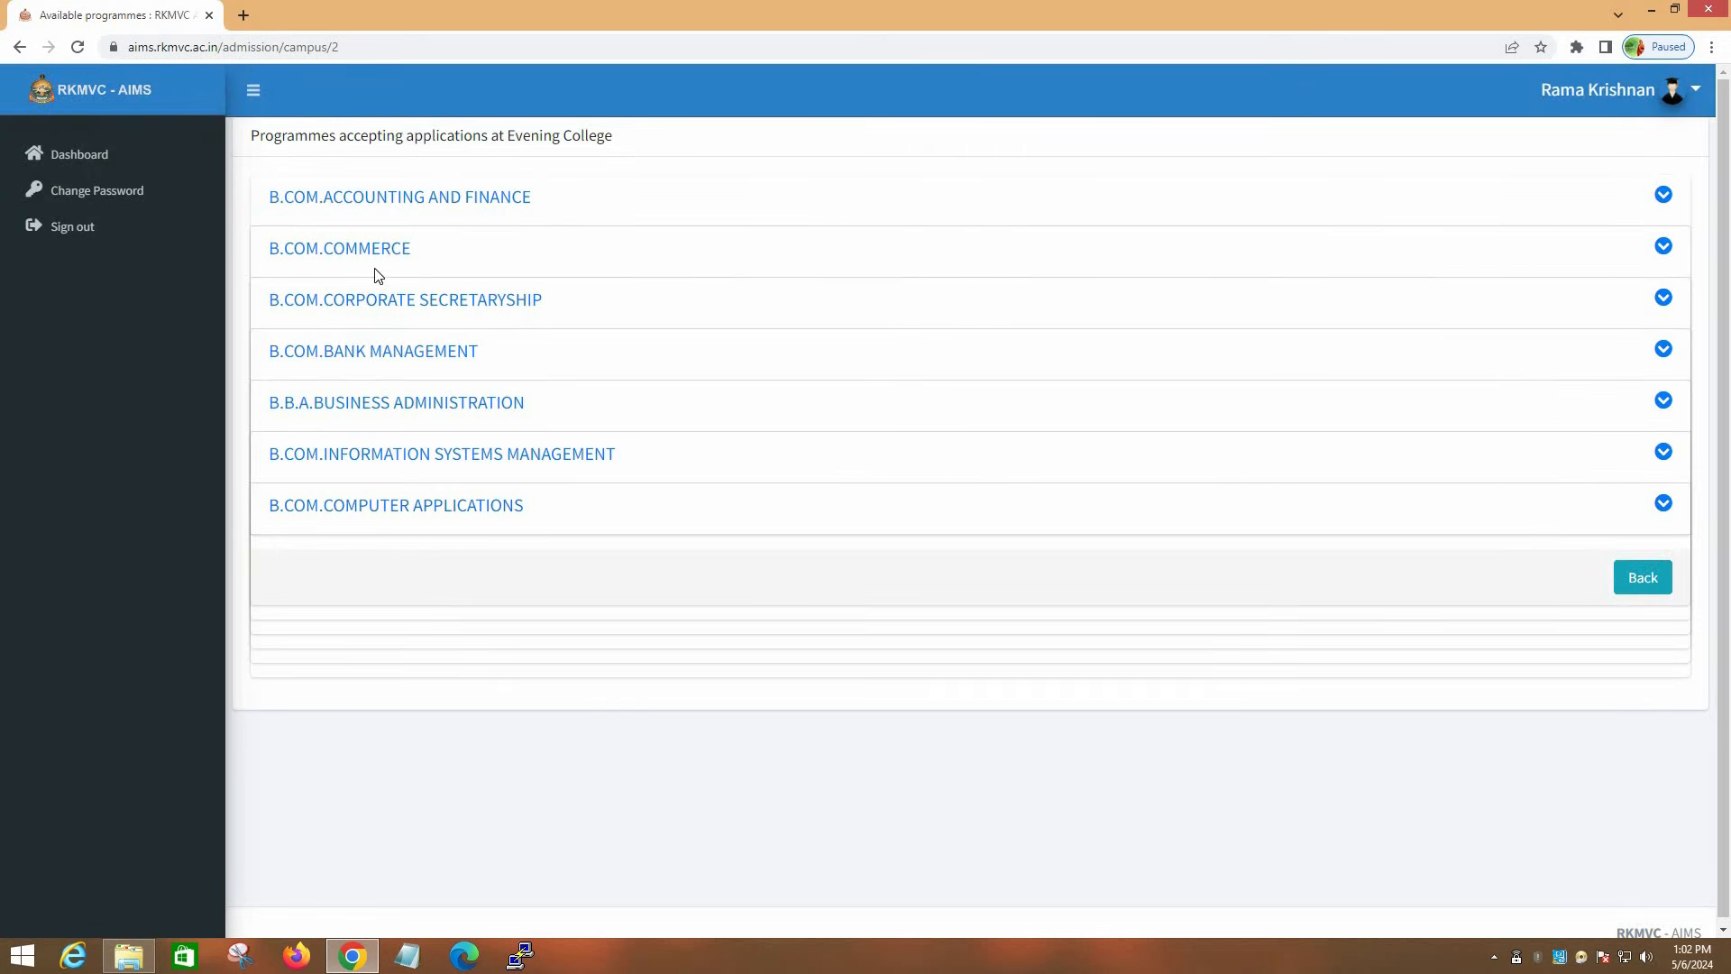
pyautogui.click(376, 197)
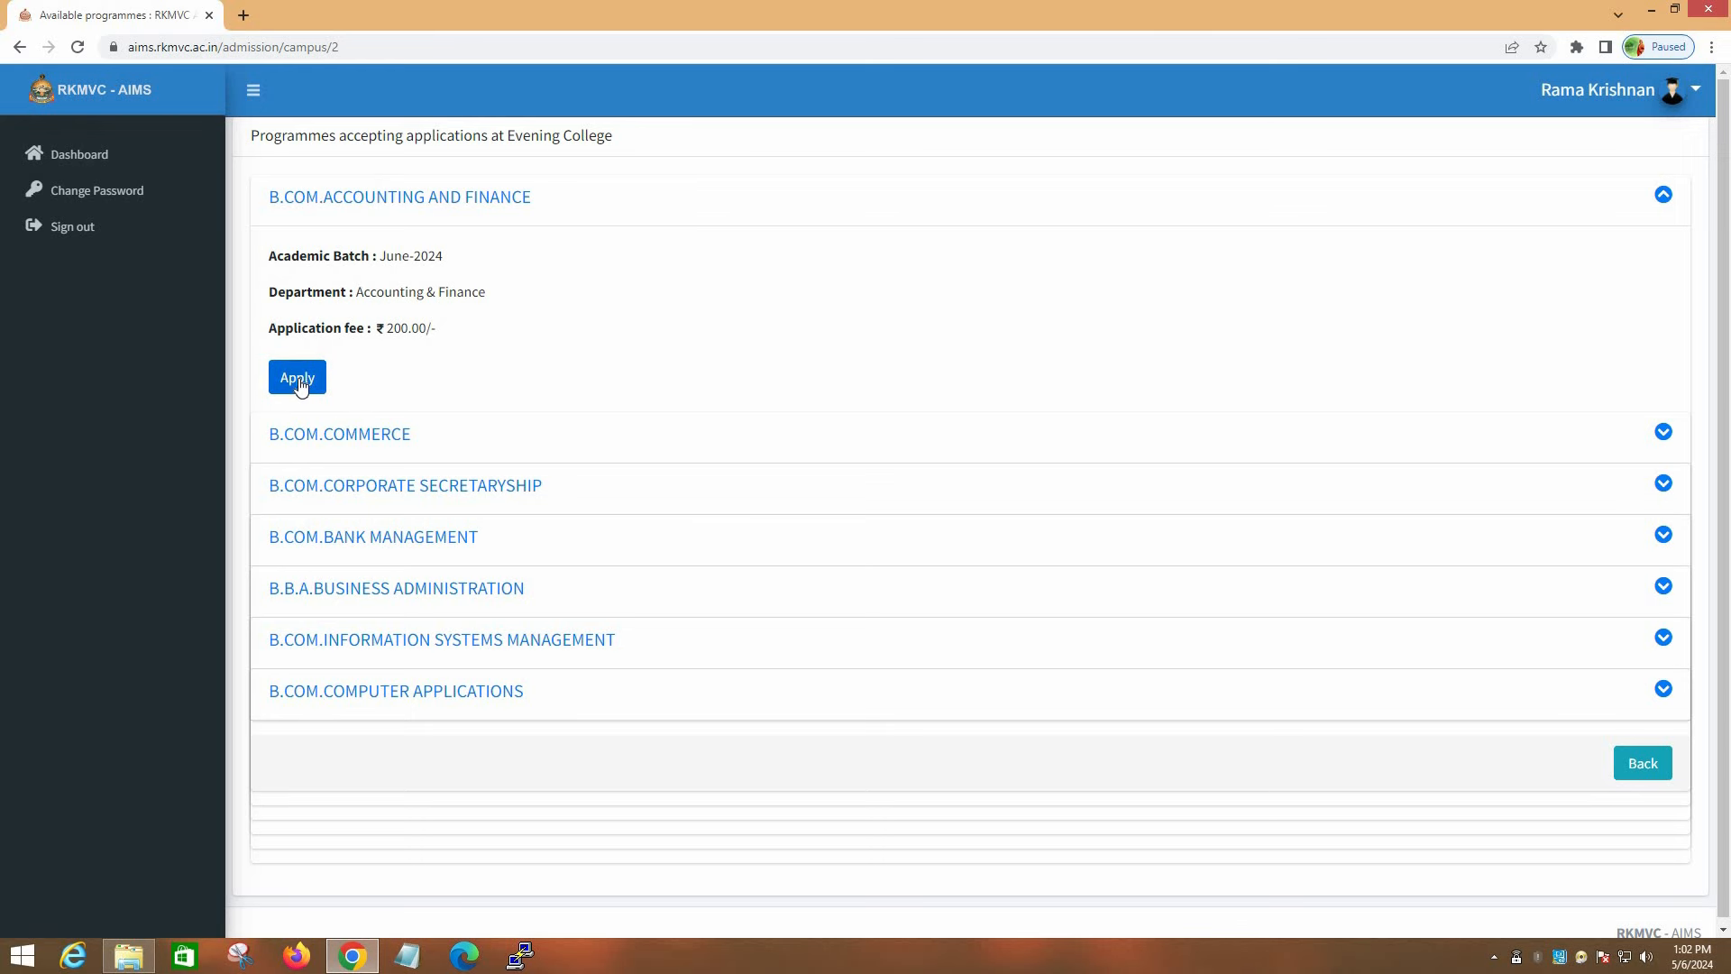
# Apply for B.COM.ACCOUNTING AND FINANCE and save the prefilled Personal Information tab.
pyautogui.click(298, 379)
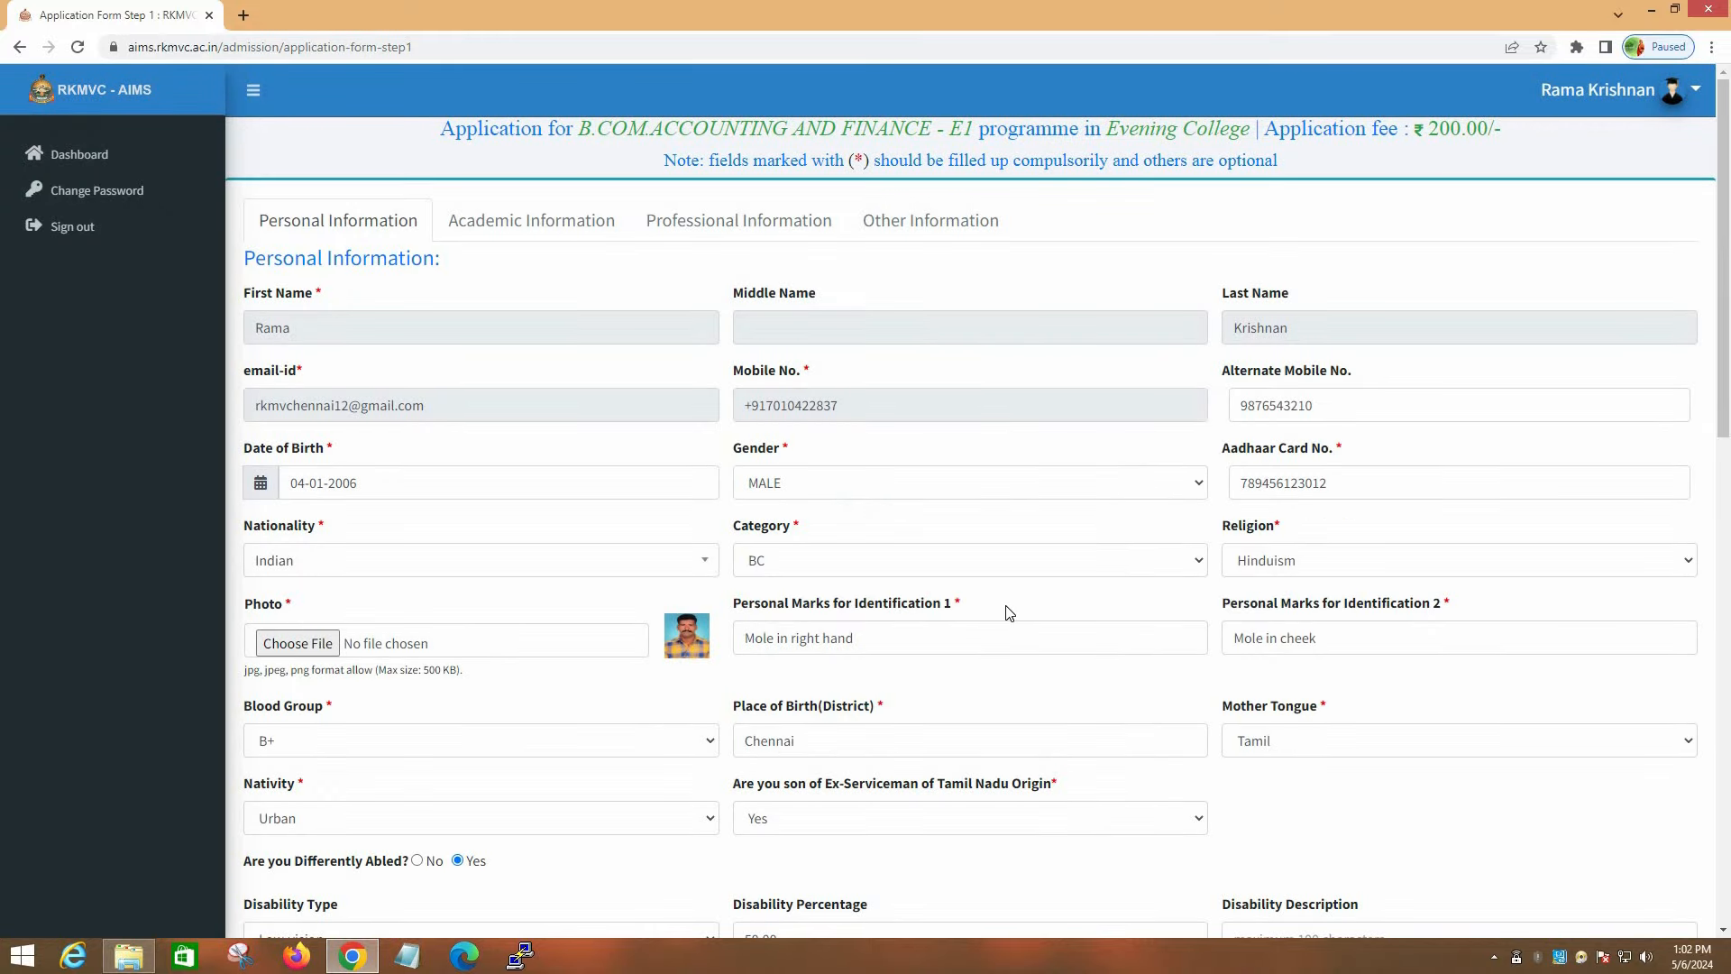
pyautogui.scroll(-5, 1009, 613)
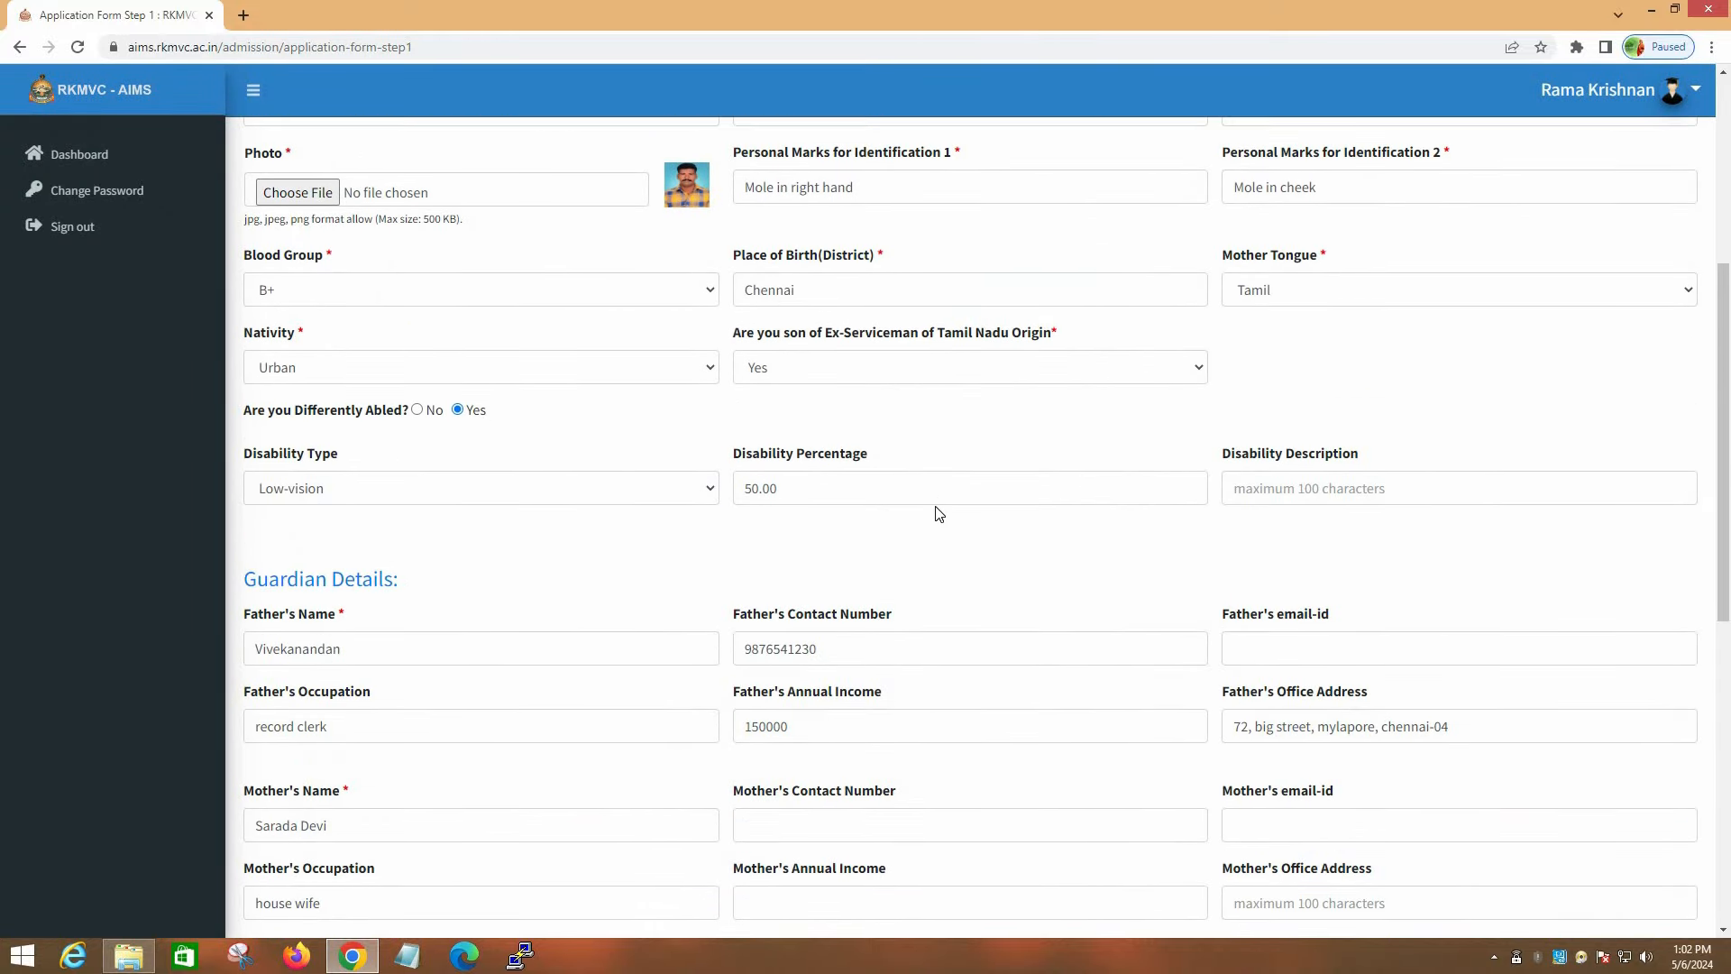
pyautogui.scroll(-8, 938, 512)
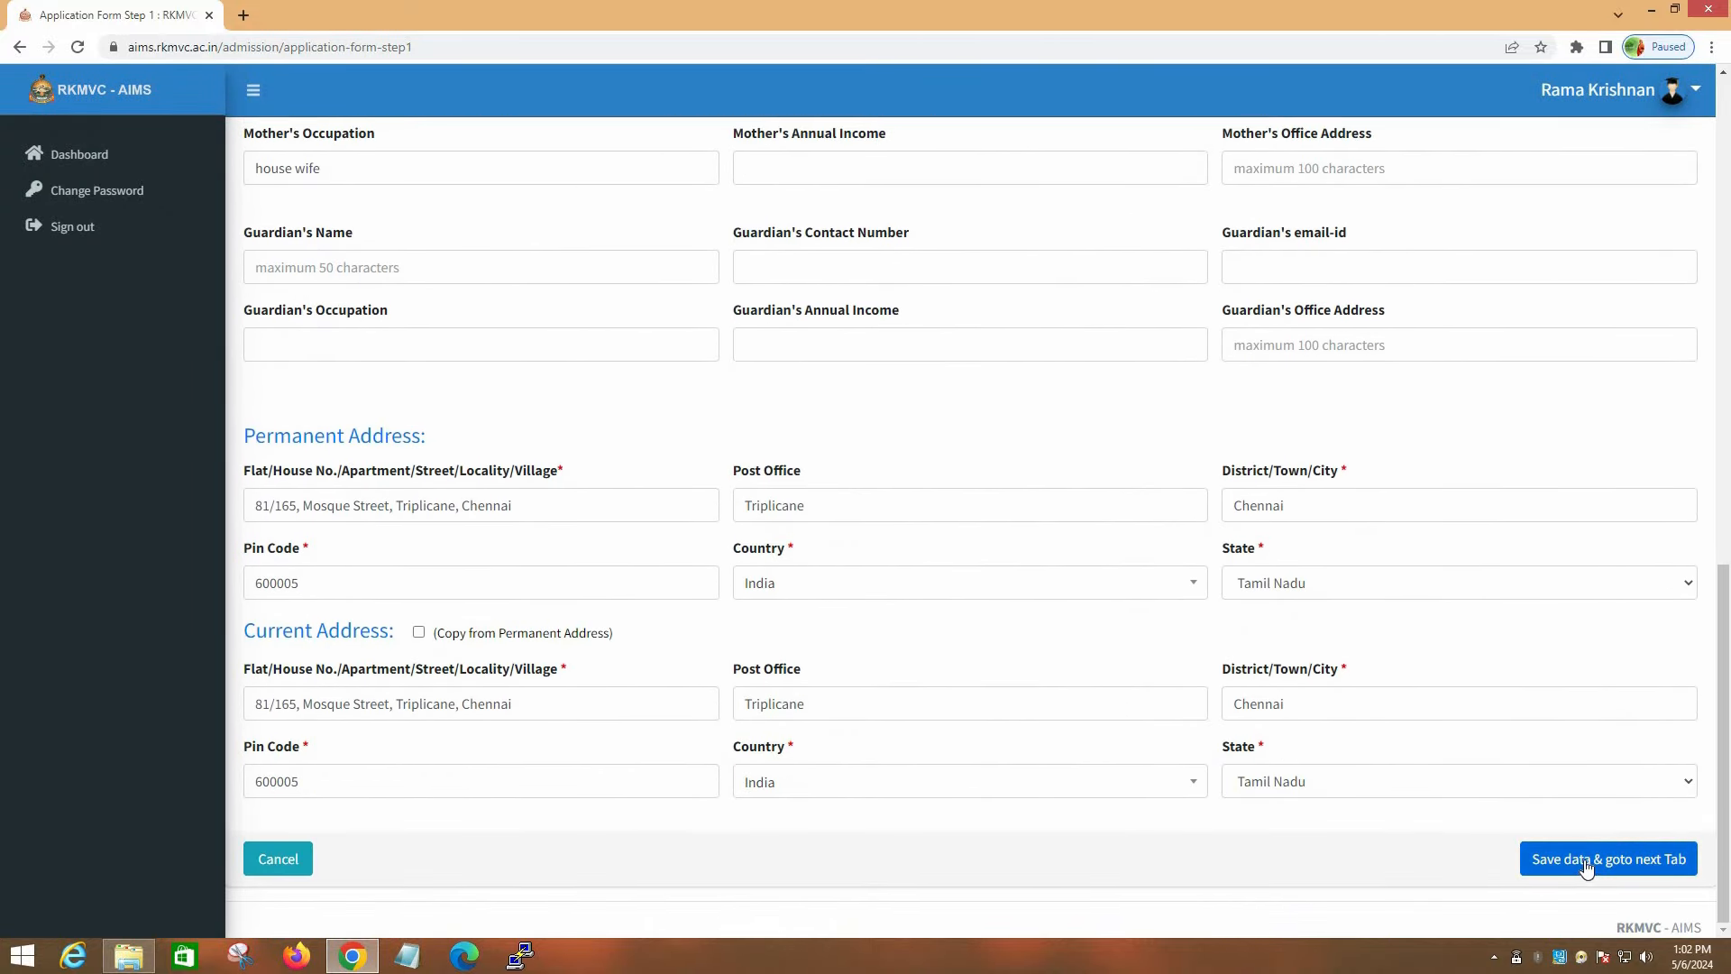
pyautogui.click(1585, 859)
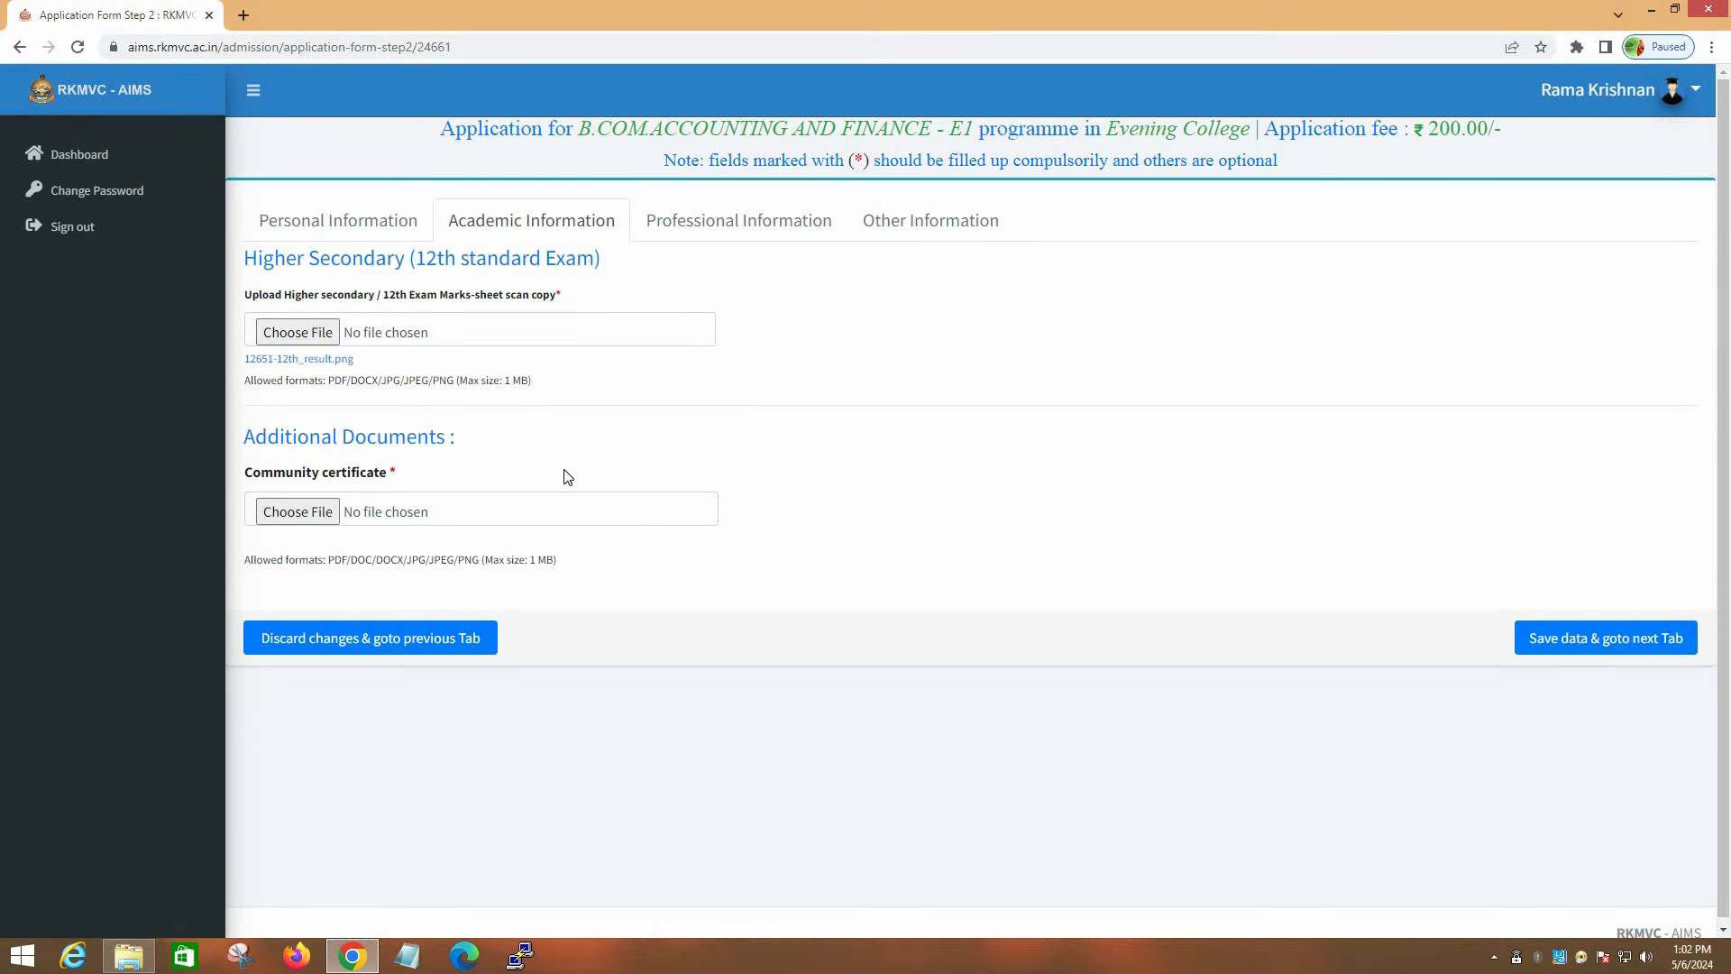
# Attach the COMMUNITY CERTIFICATE file and save the academic information.
pyautogui.click(298, 512)
pyautogui.click(211, 155)
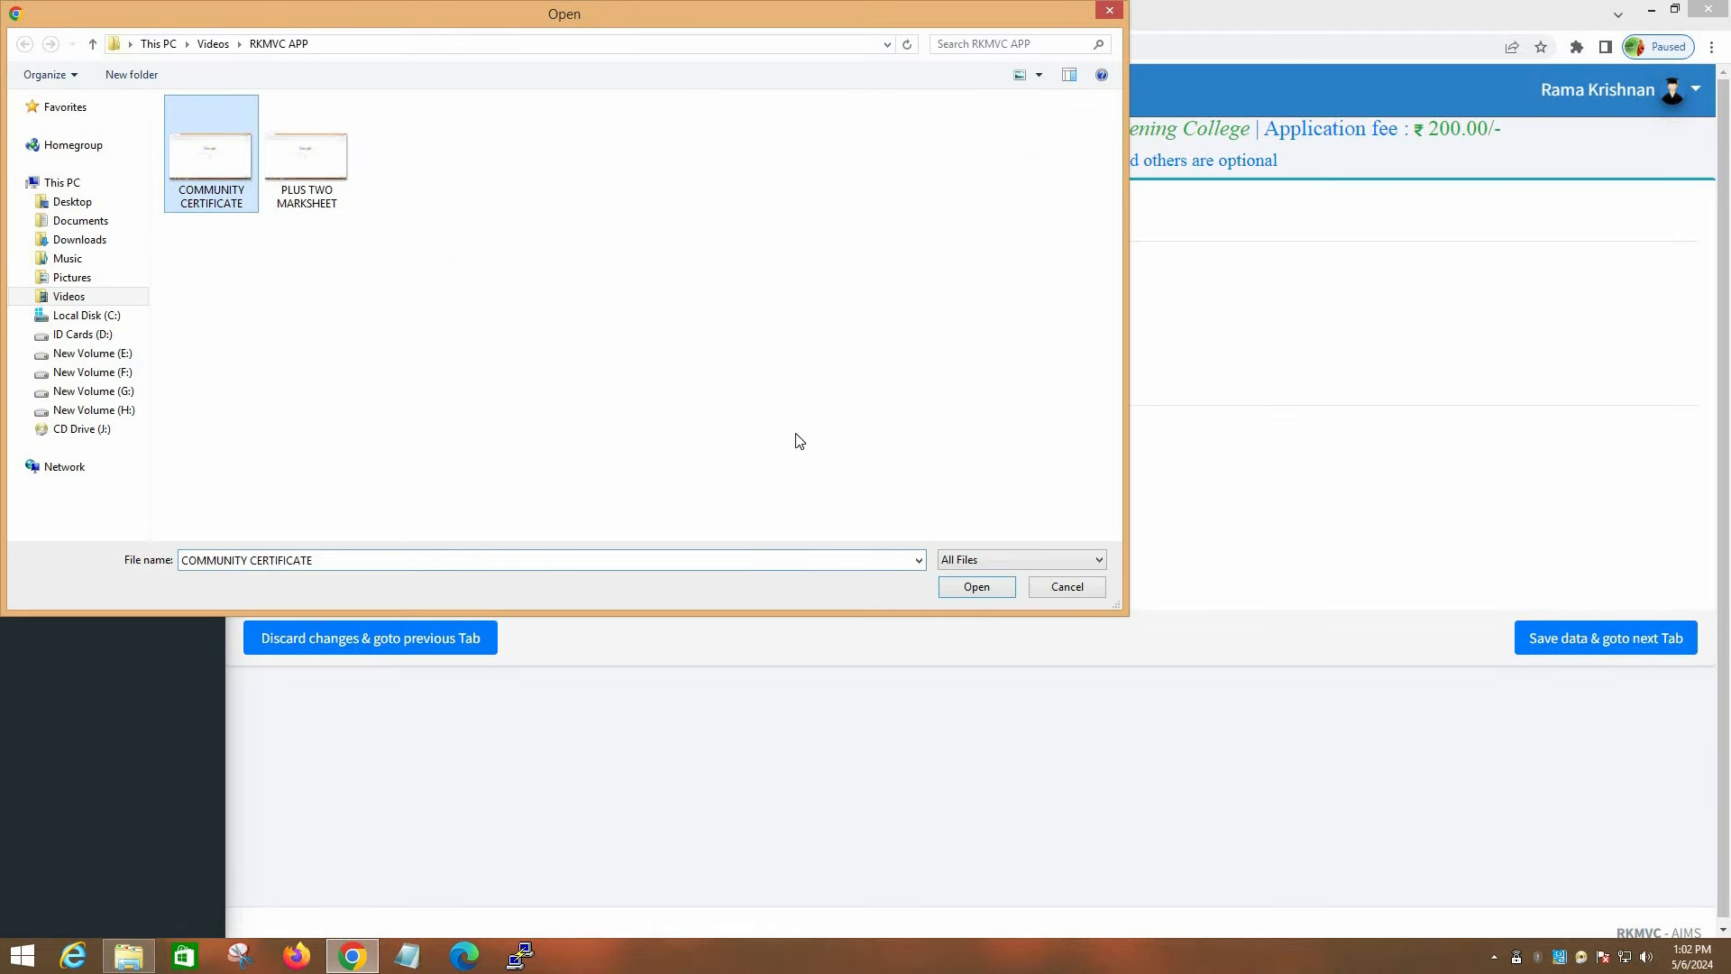
pyautogui.click(956, 587)
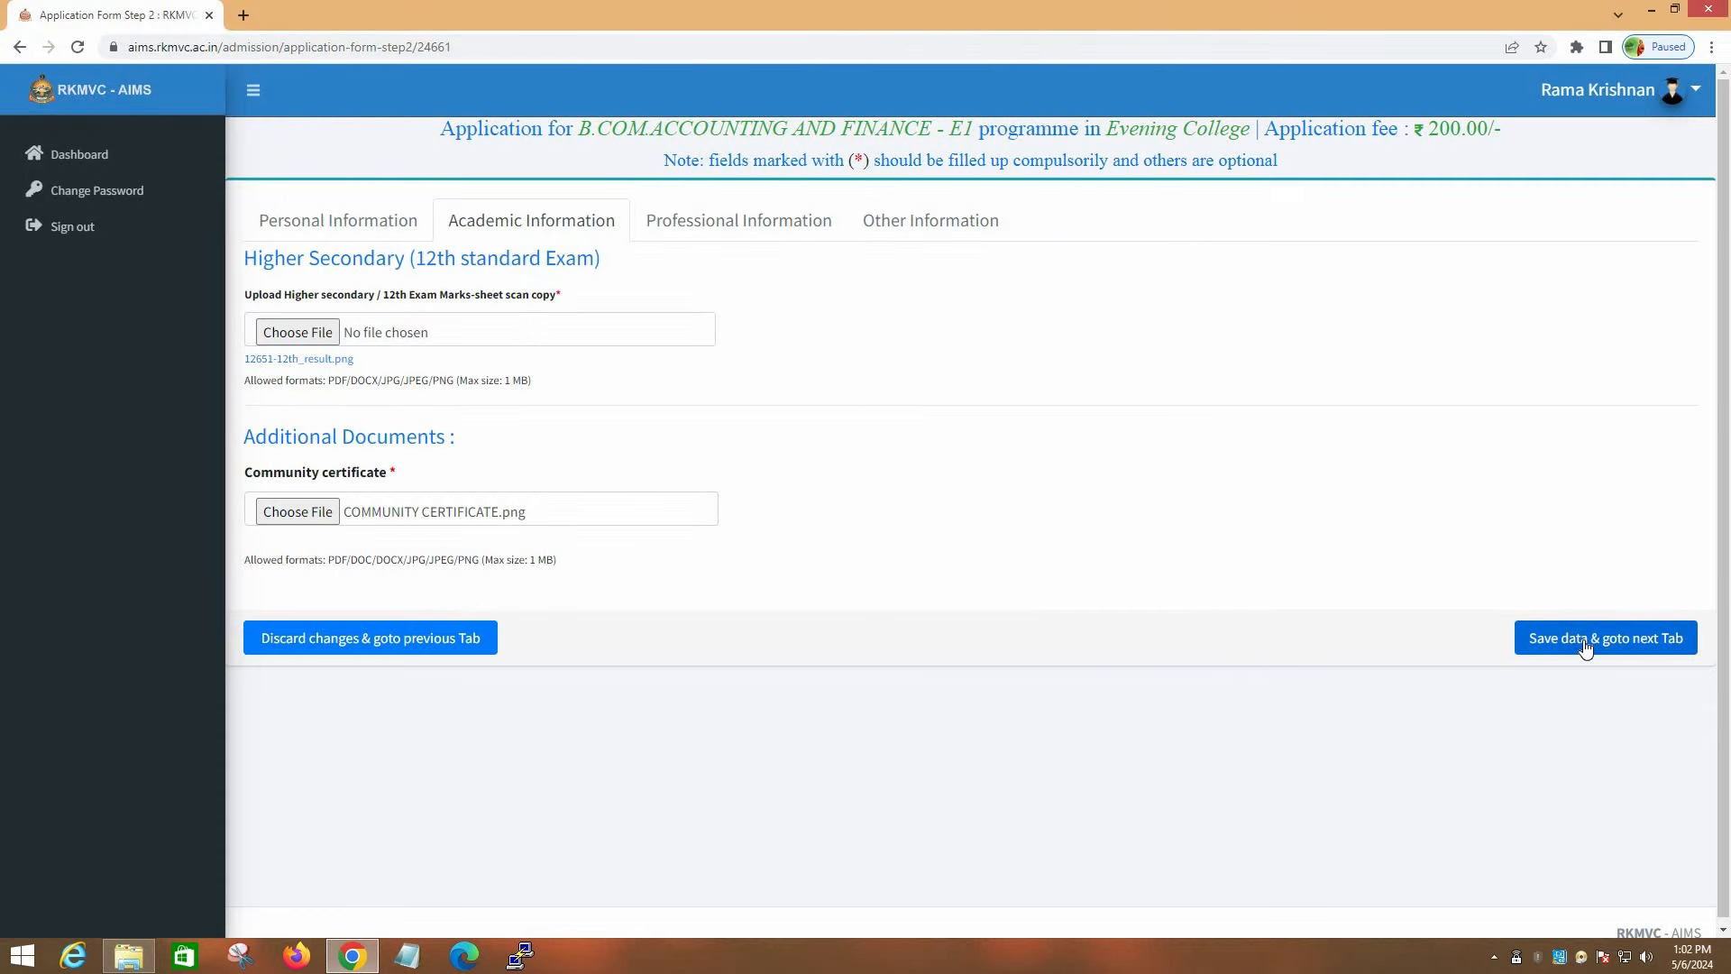
pyautogui.click(1583, 641)
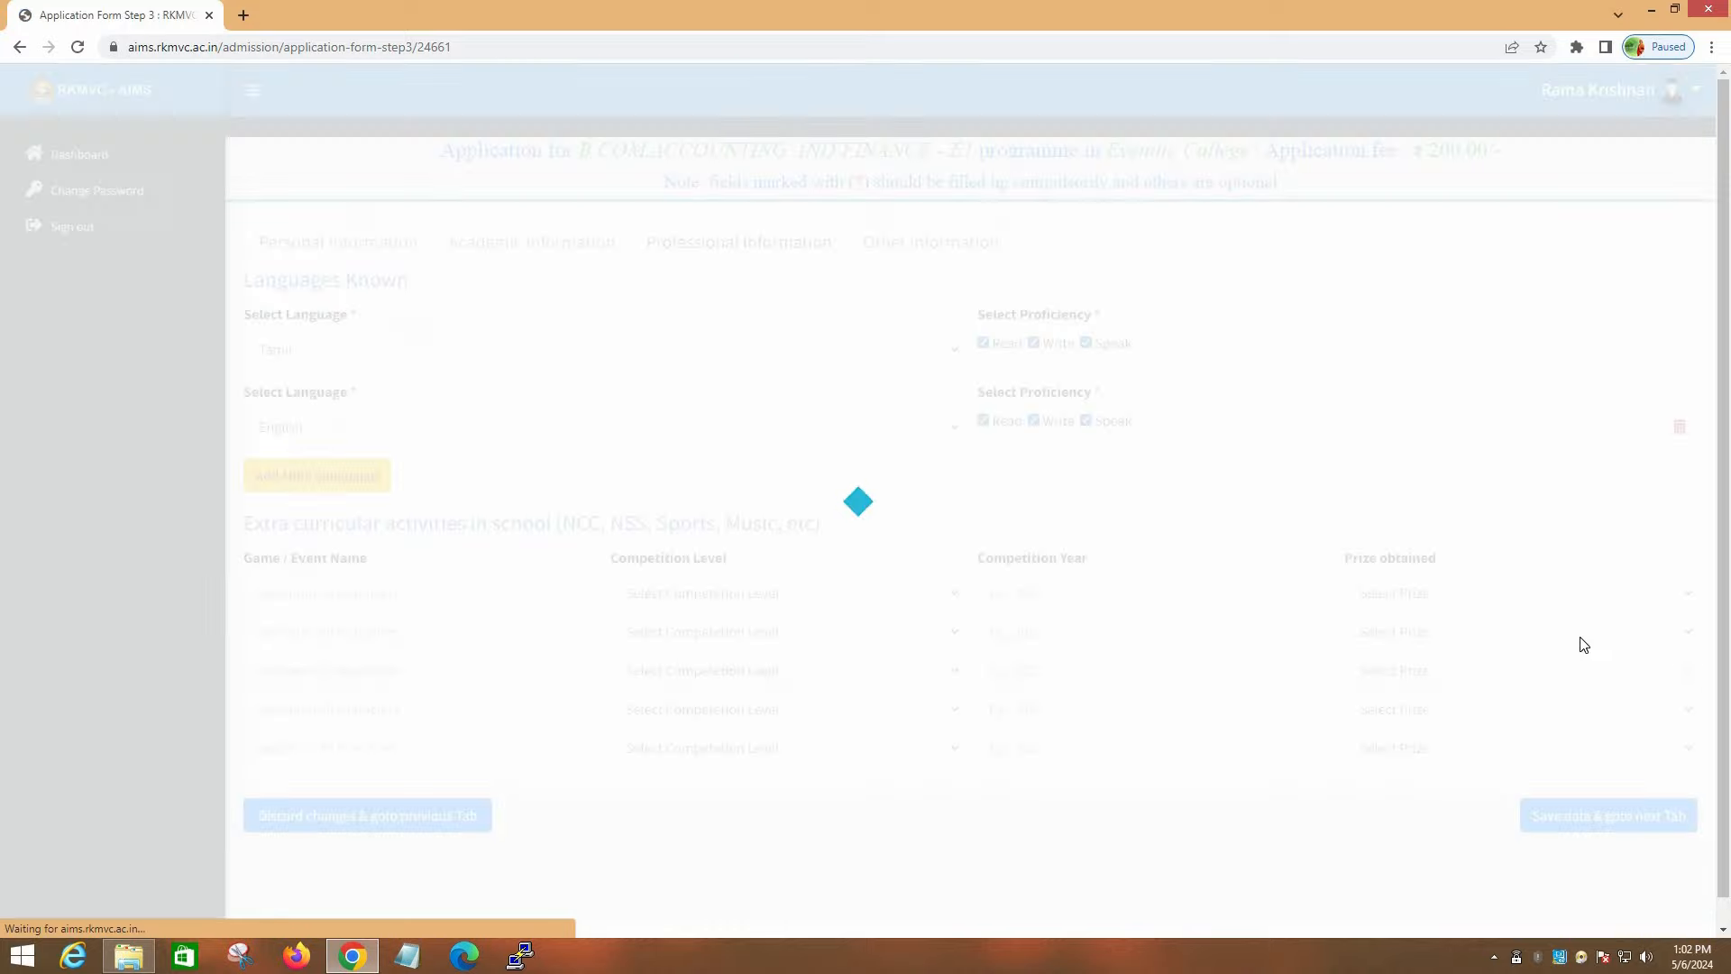
# Save the language details, pick Daily Thanthi News Paper Ad as the source, and submit the application.
pyautogui.scroll(-1, 1437, 707)
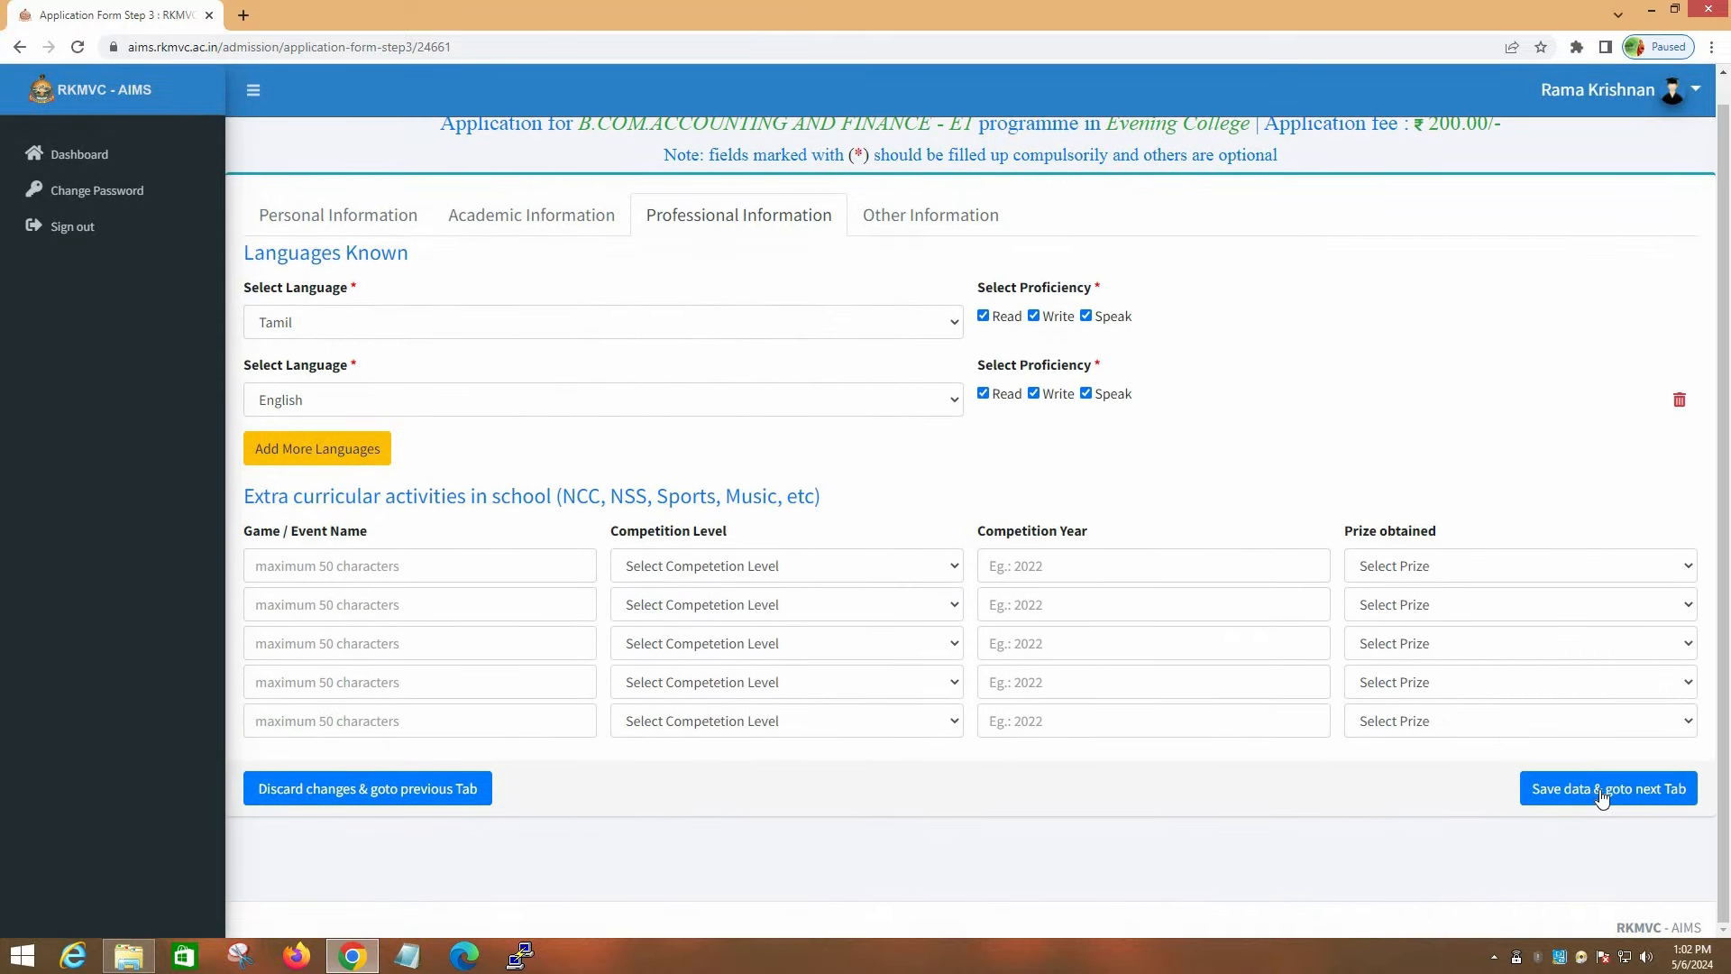
pyautogui.click(1609, 788)
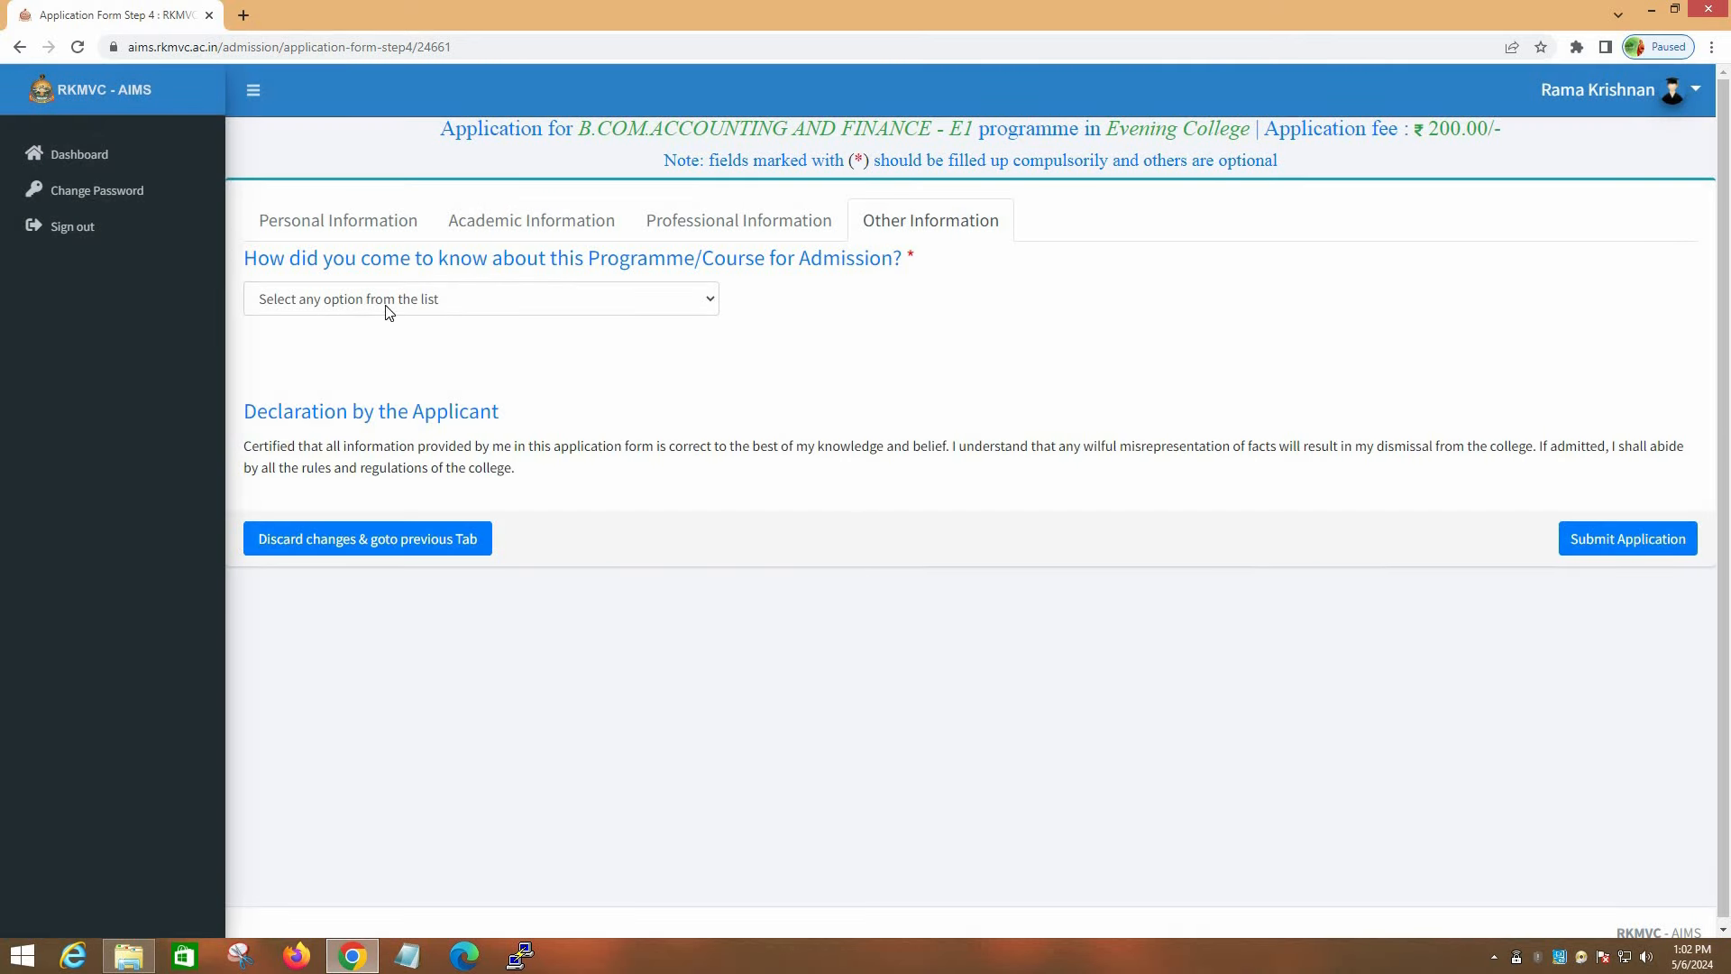
pyautogui.click(386, 305)
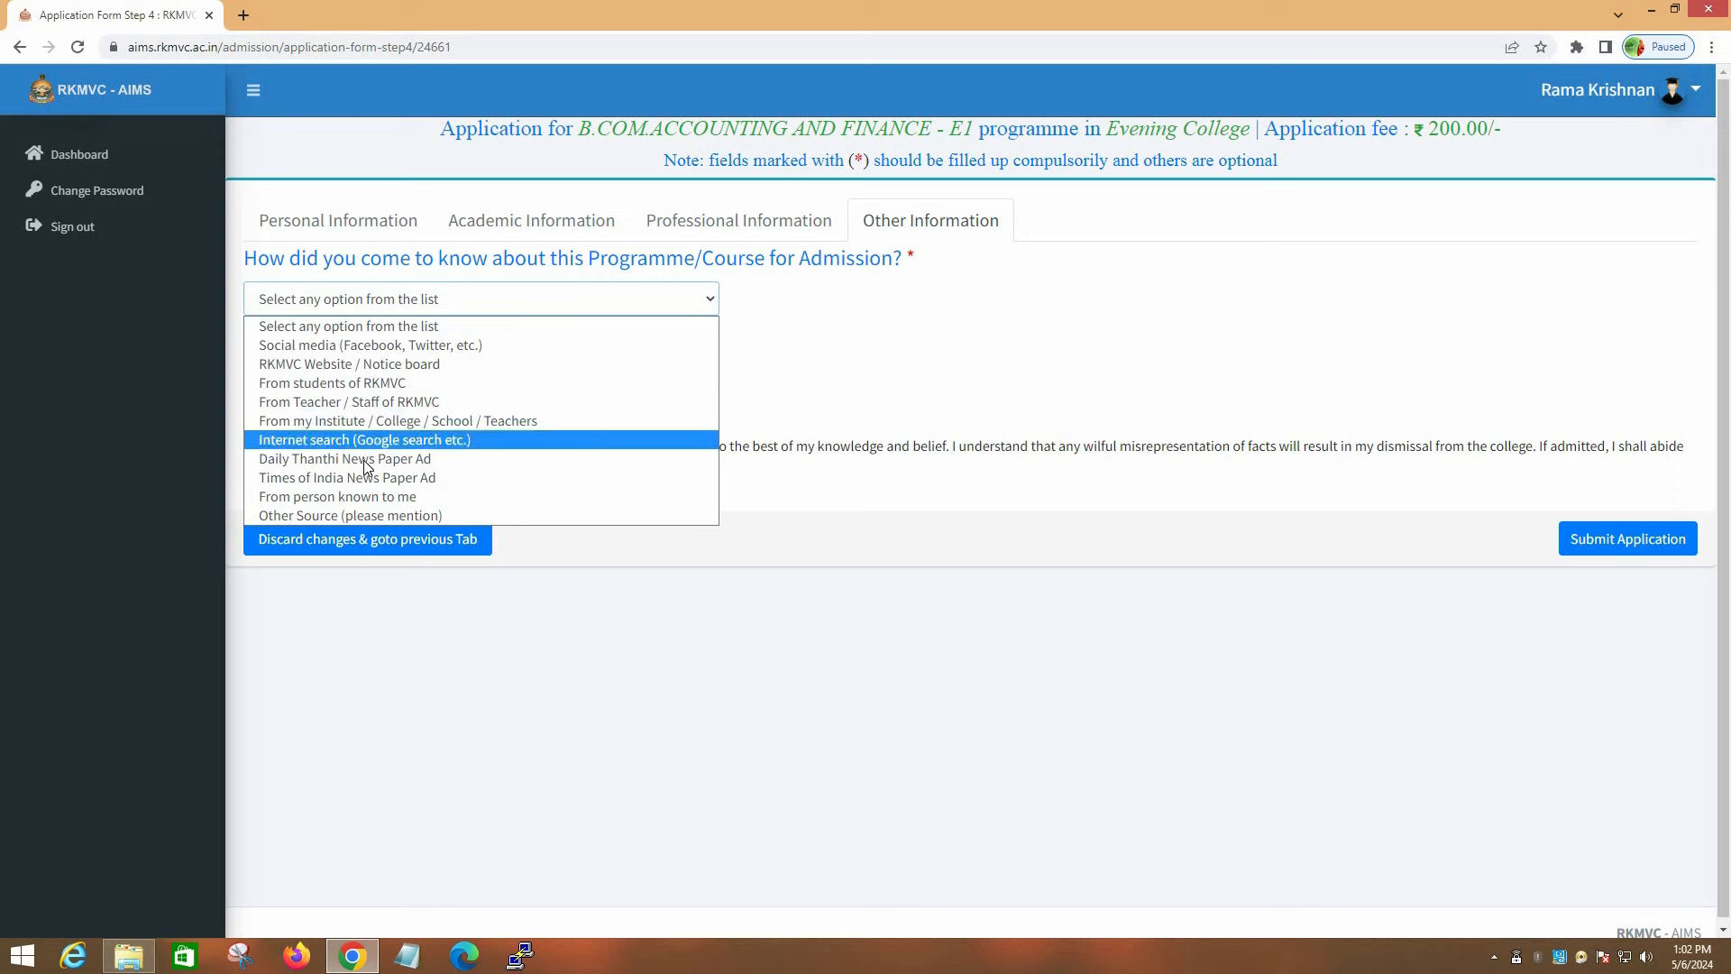
pyautogui.click(505, 456)
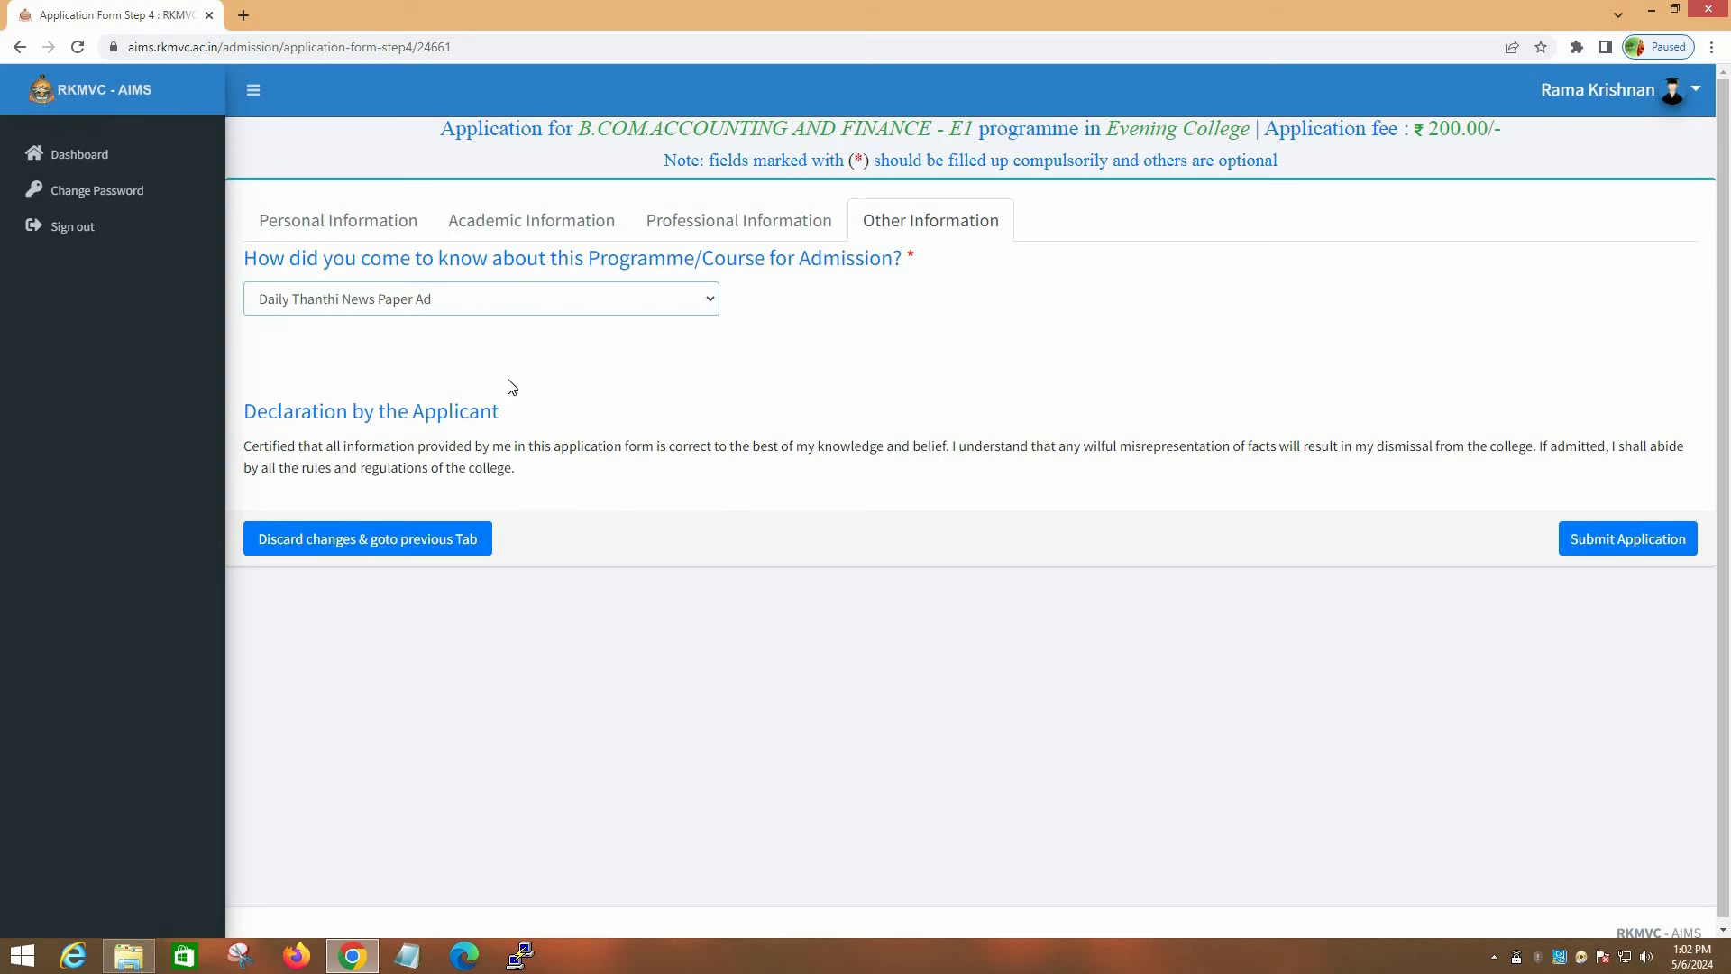
pyautogui.click(1623, 544)
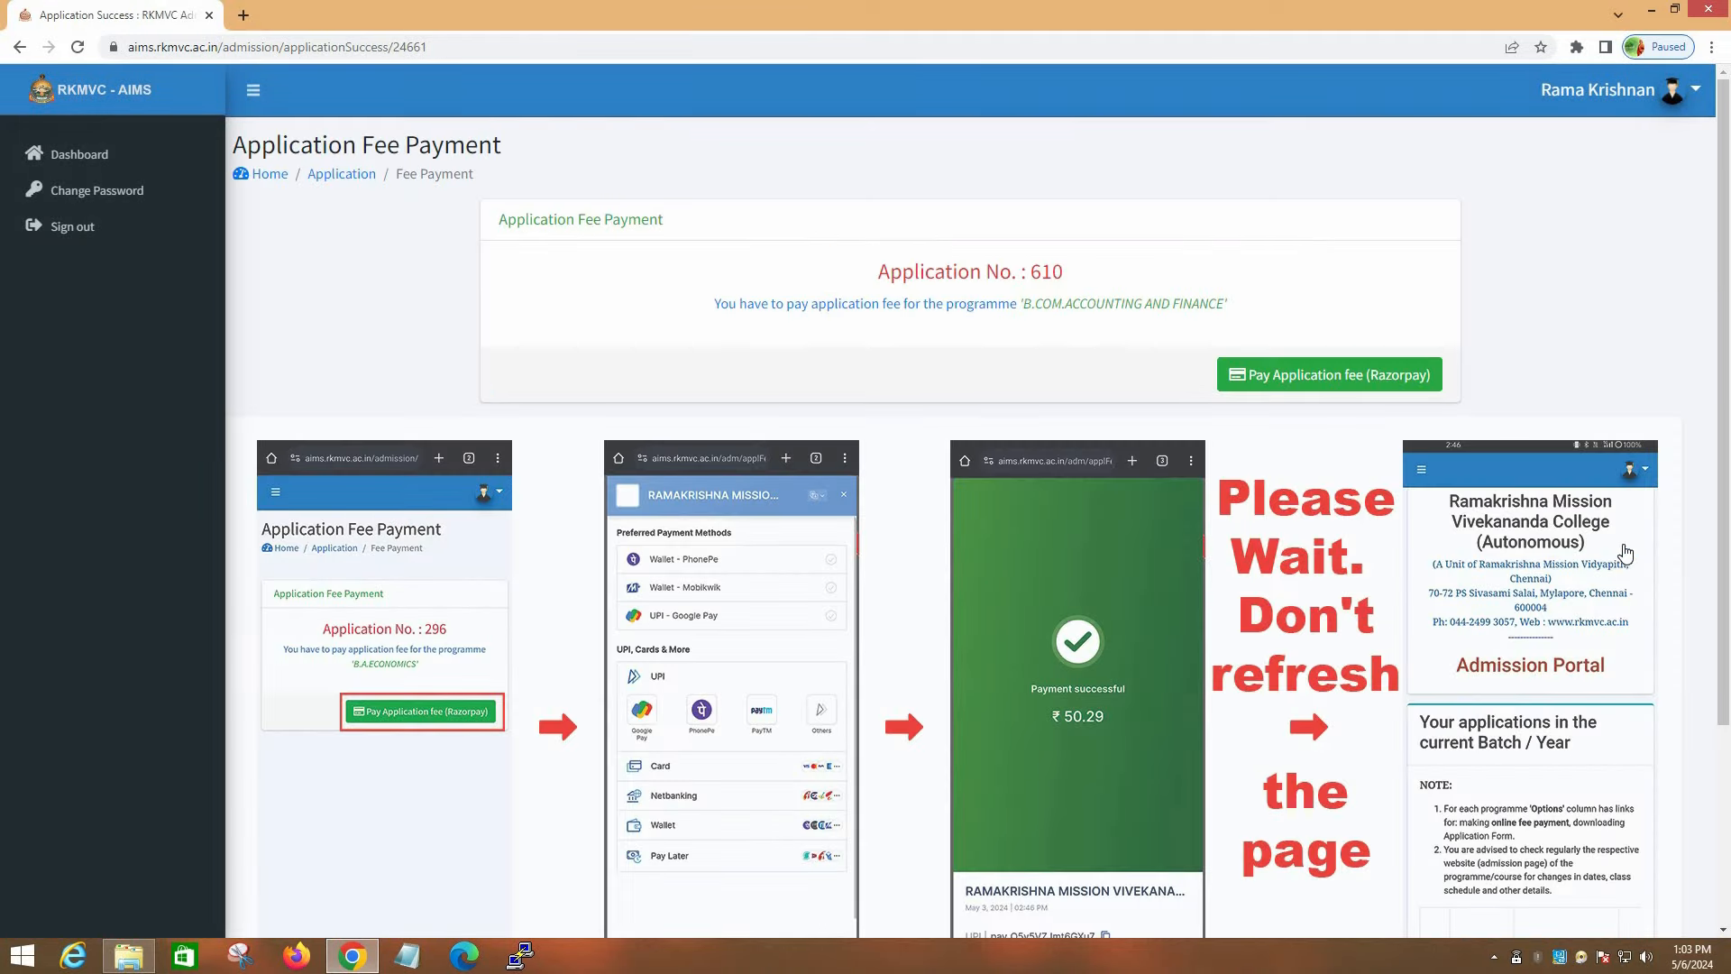
# Open the Razorpay application fee checkout, then close it unpaid to return to the dashboard.
pyautogui.click(1285, 375)
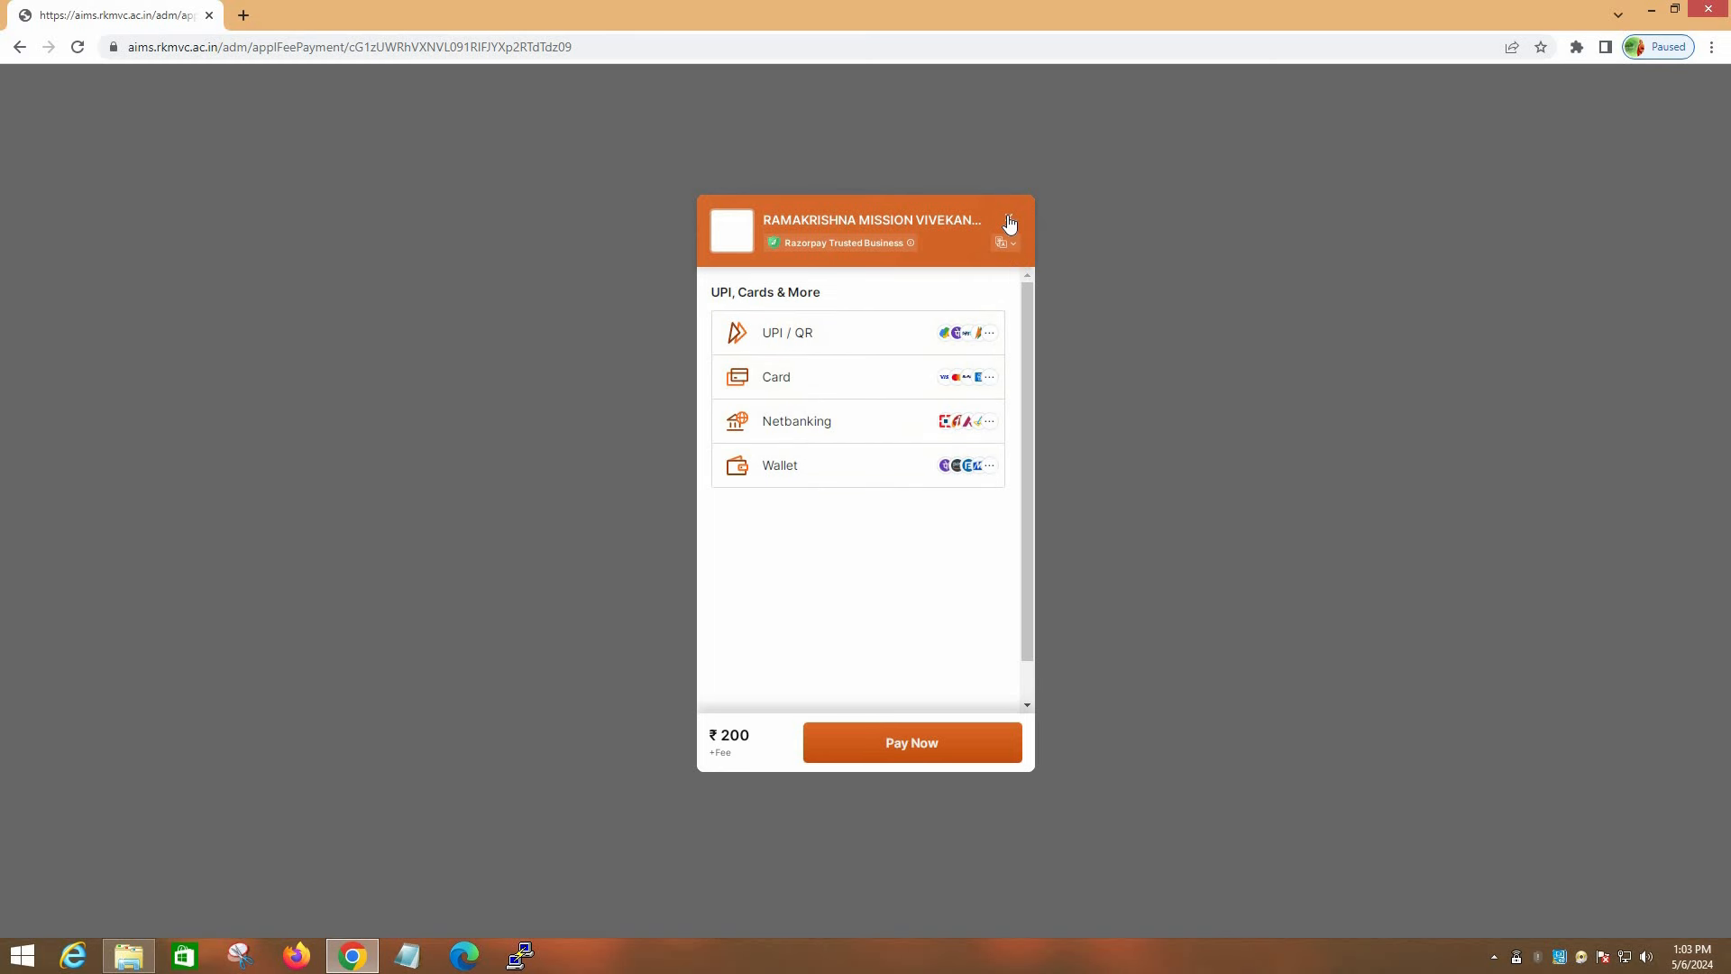
pyautogui.click(20, 47)
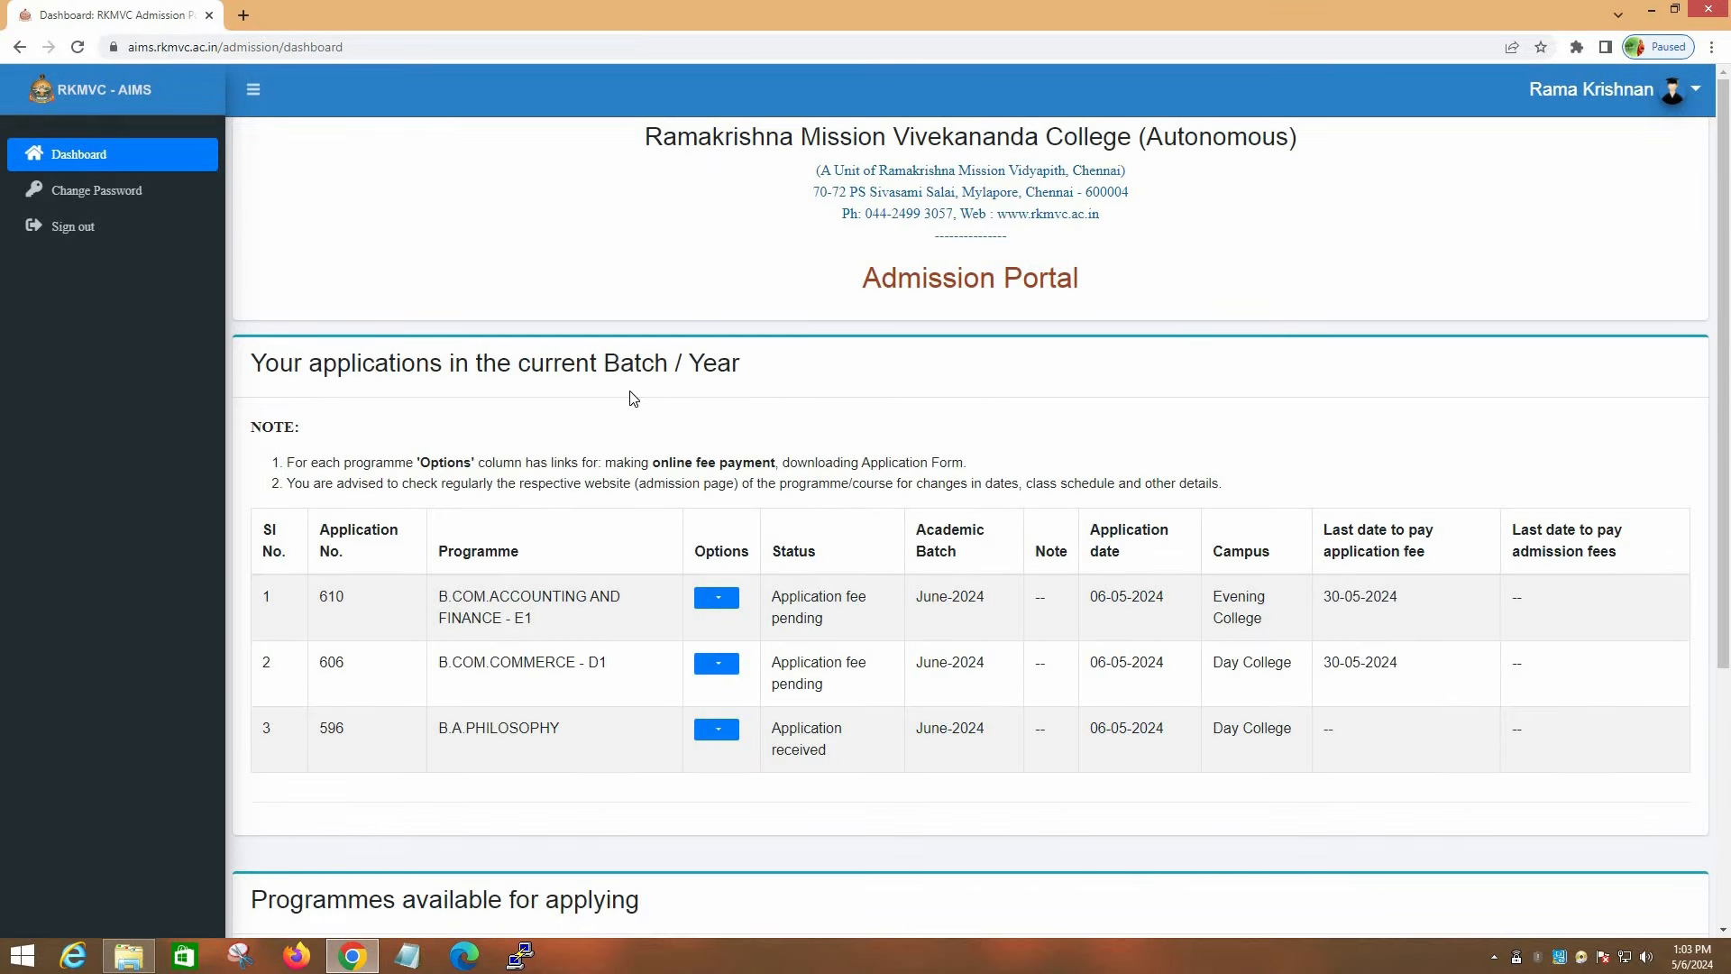
pyautogui.scroll(-1, 637, 401)
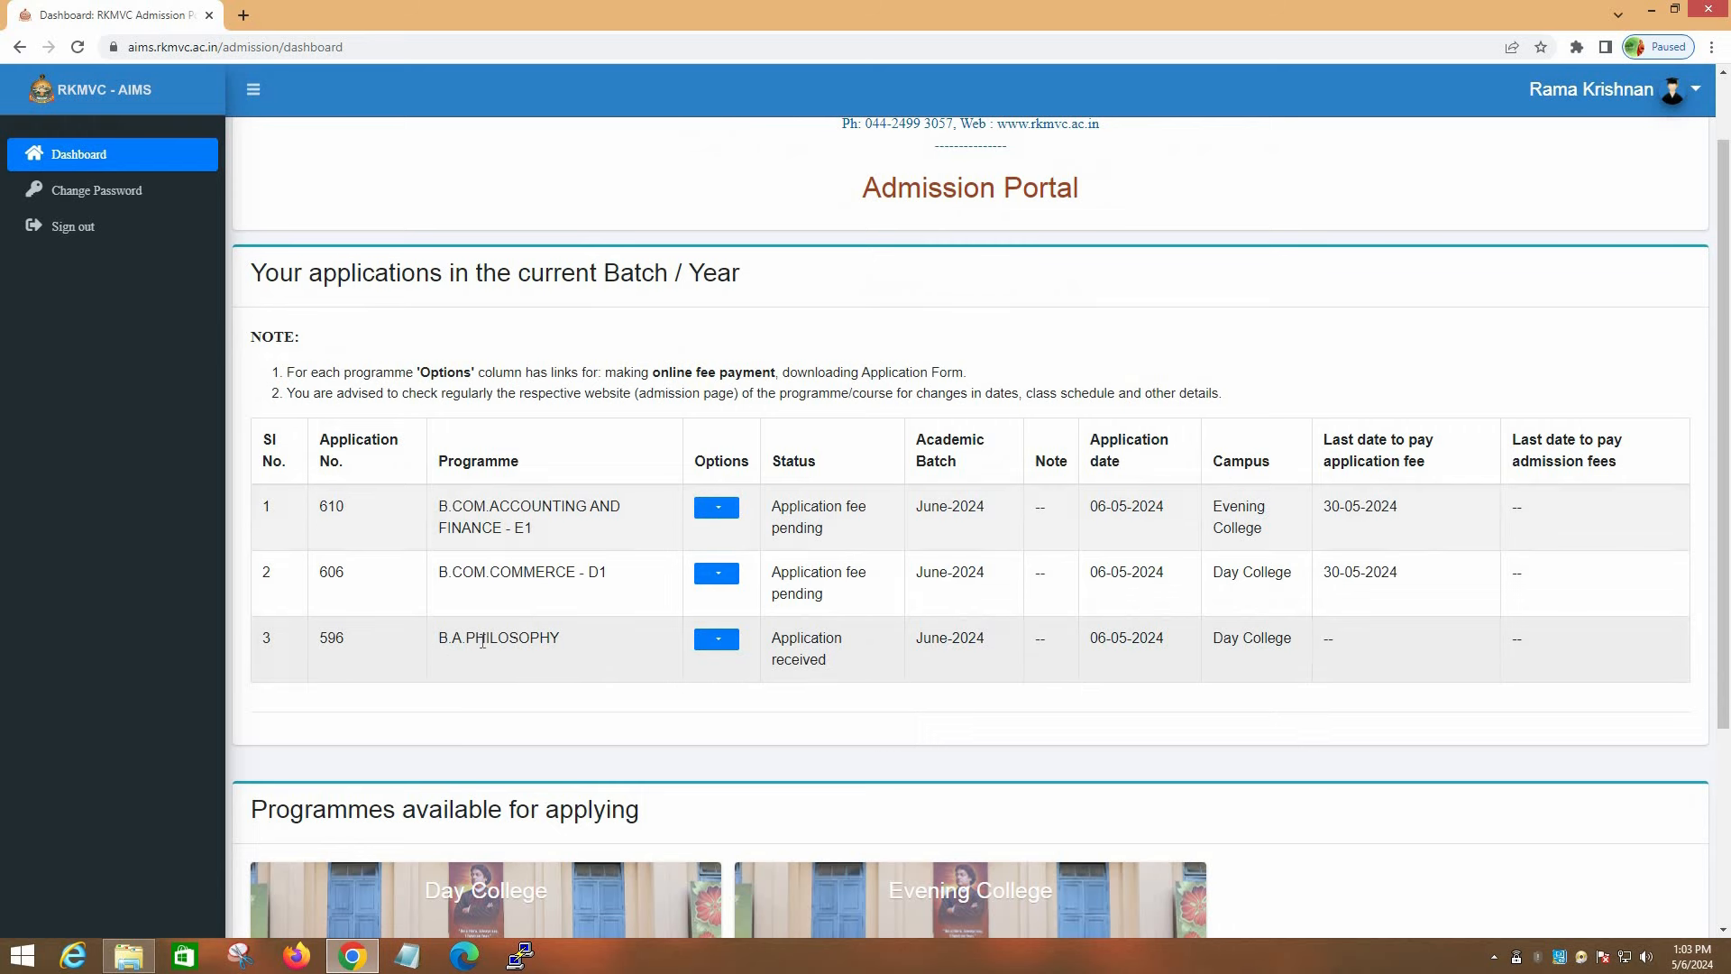
pyautogui.moveTo(439, 641); pyautogui.dragTo(558, 641)
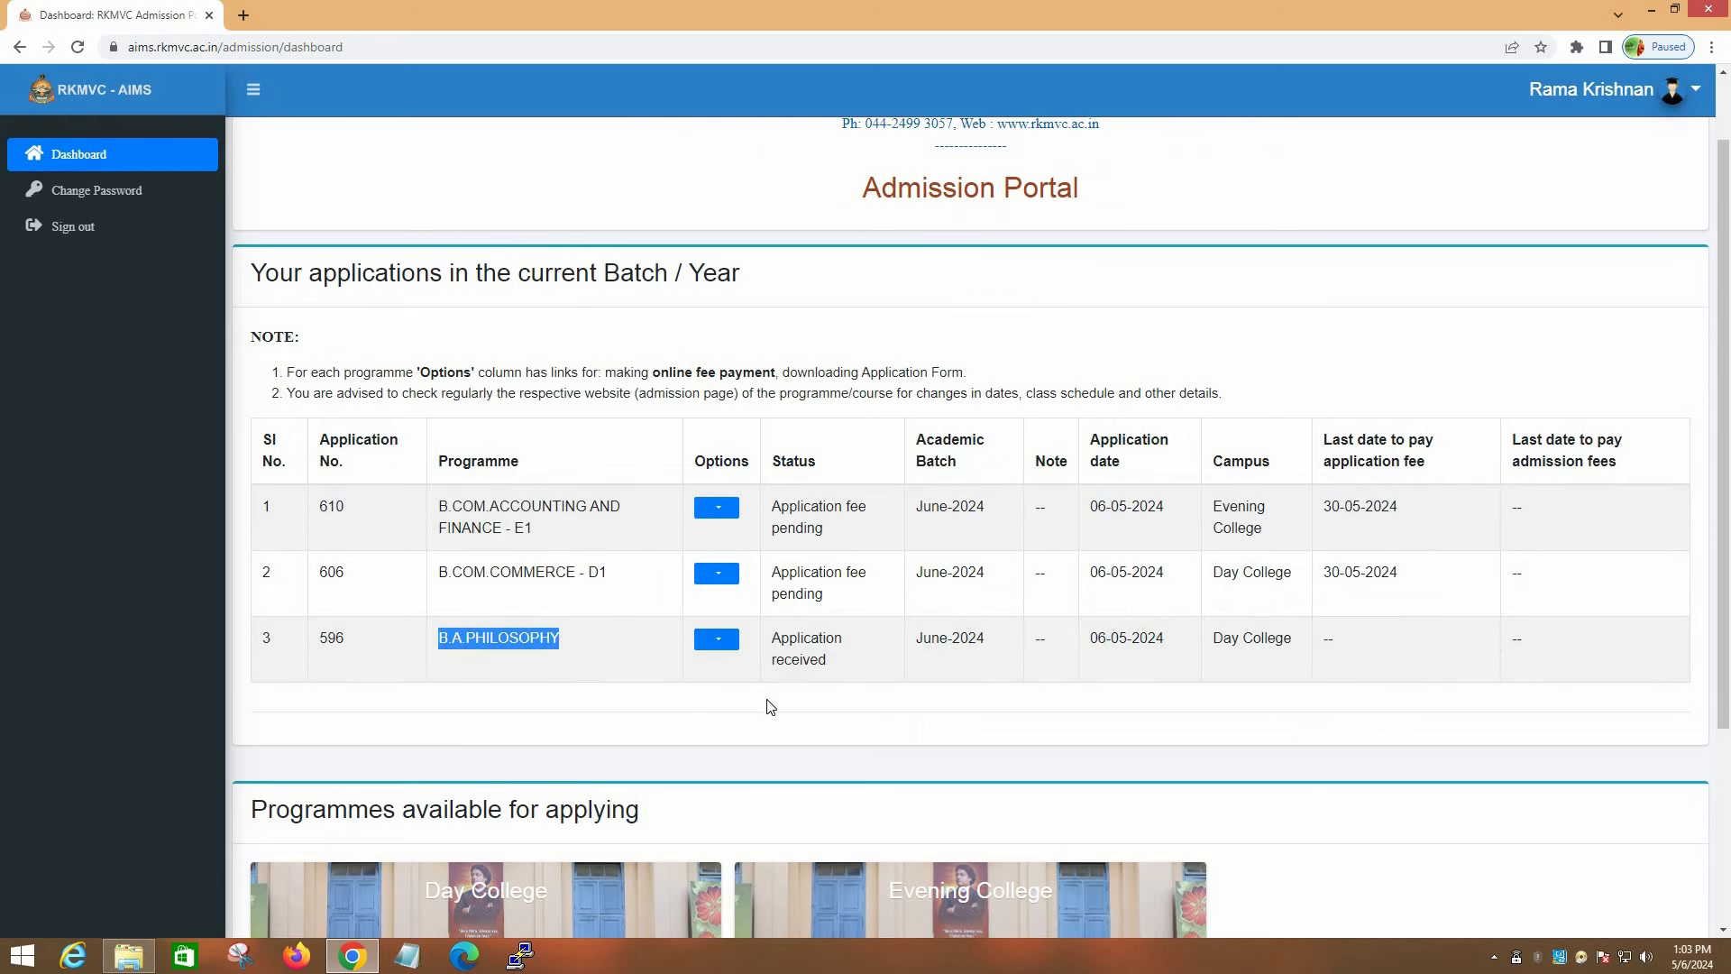
pyautogui.scroll(-2, 770, 706)
pyautogui.click(817, 514)
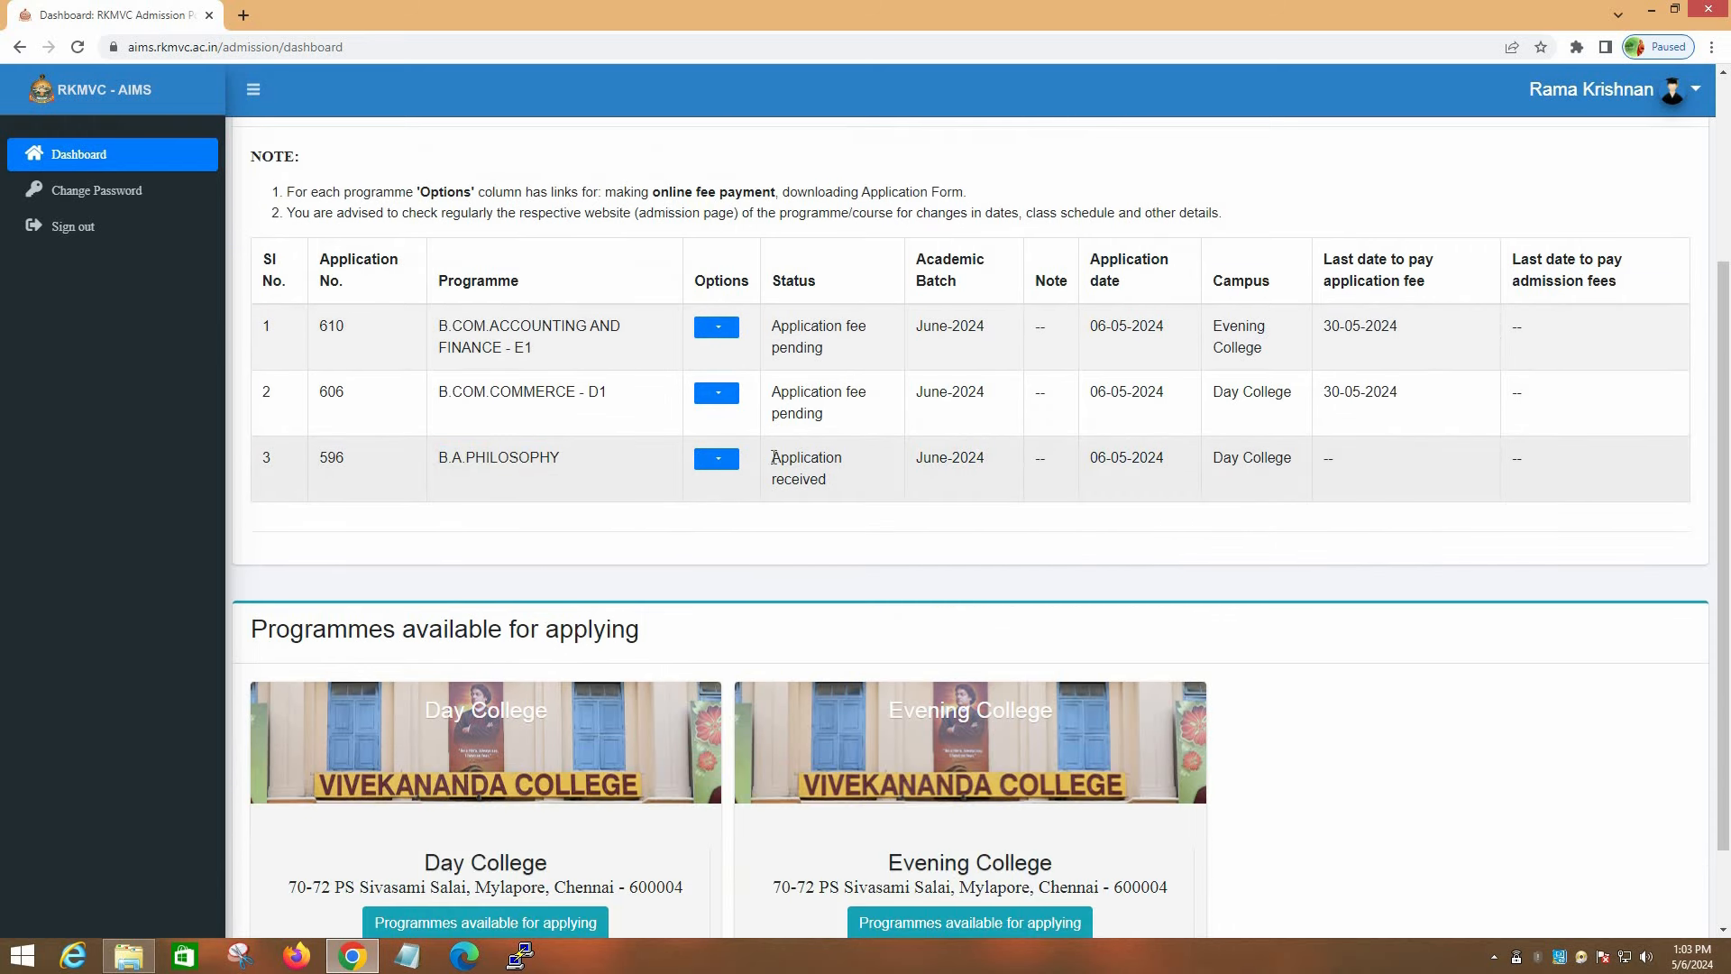
pyautogui.moveTo(832, 475); pyautogui.dragTo(877, 493)
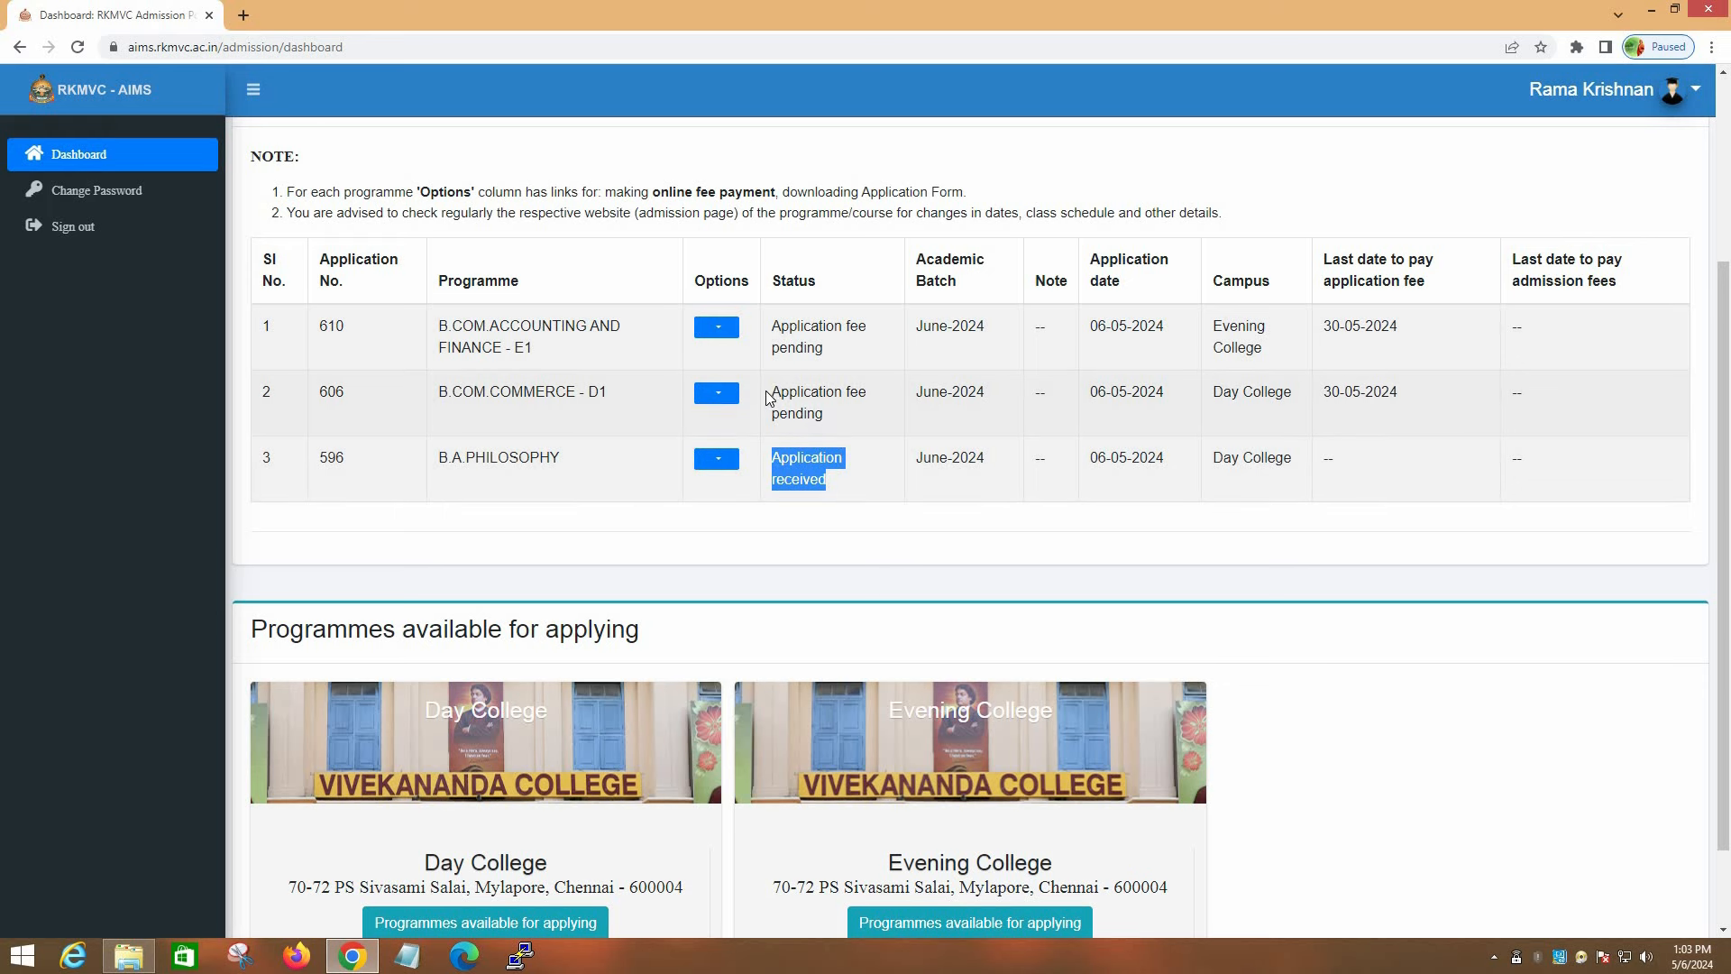
pyautogui.moveTo(773, 394); pyautogui.dragTo(844, 415)
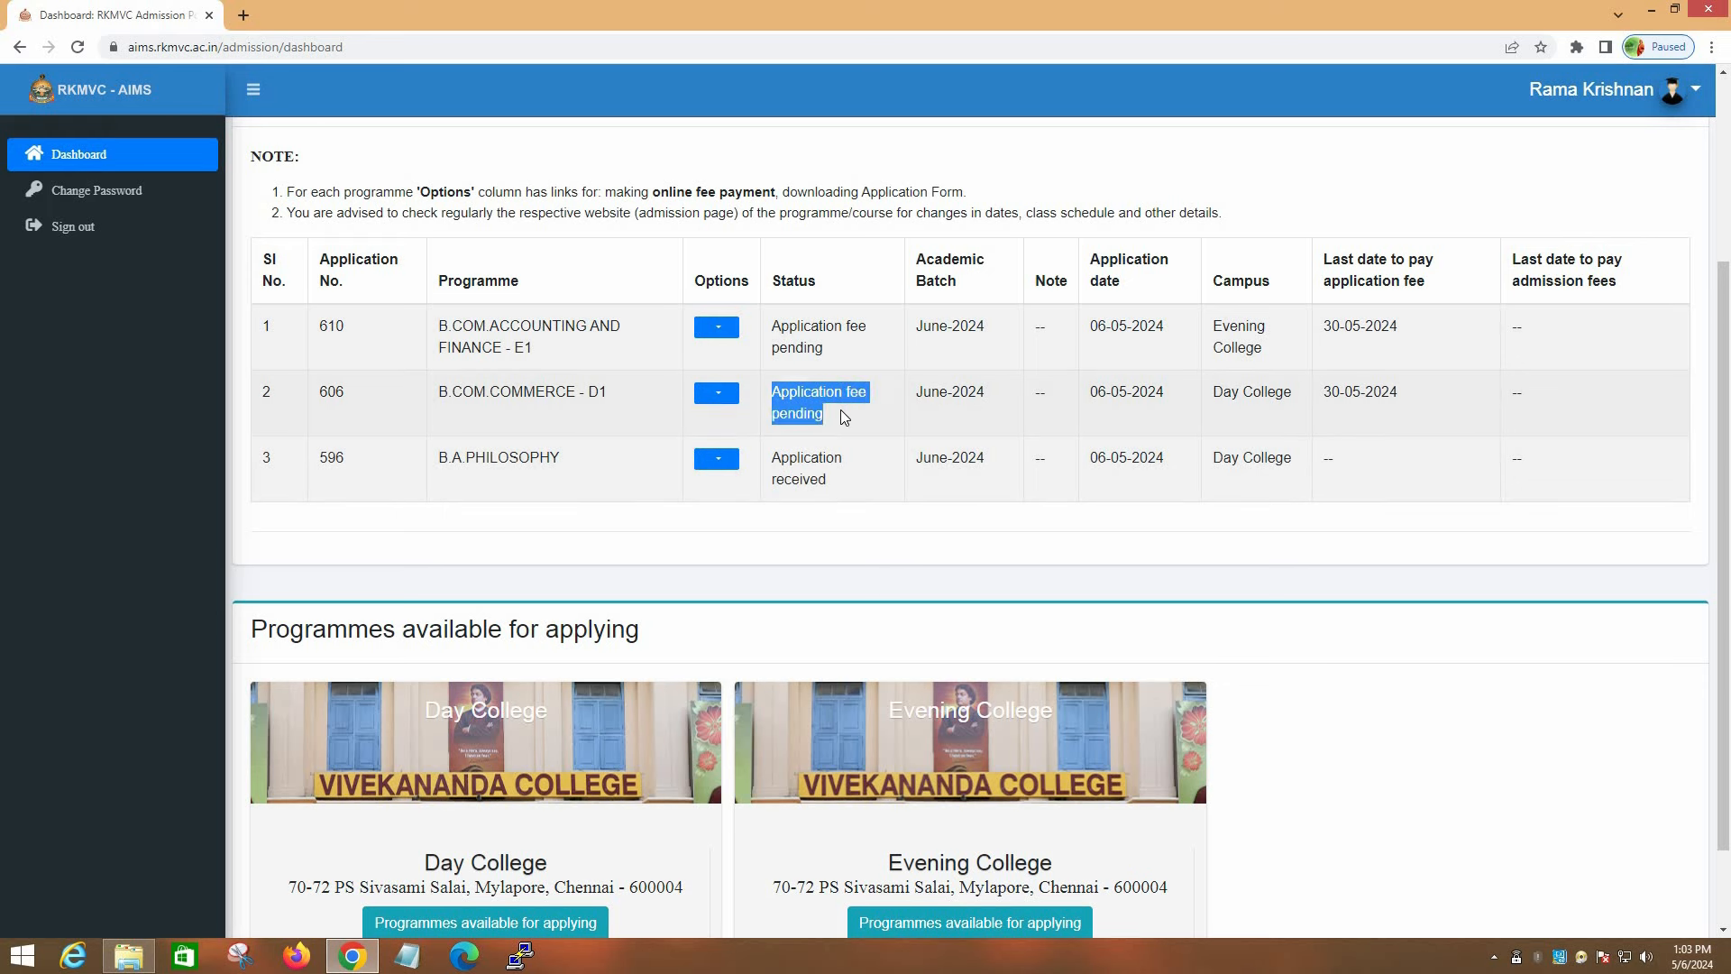
pyautogui.click(718, 393)
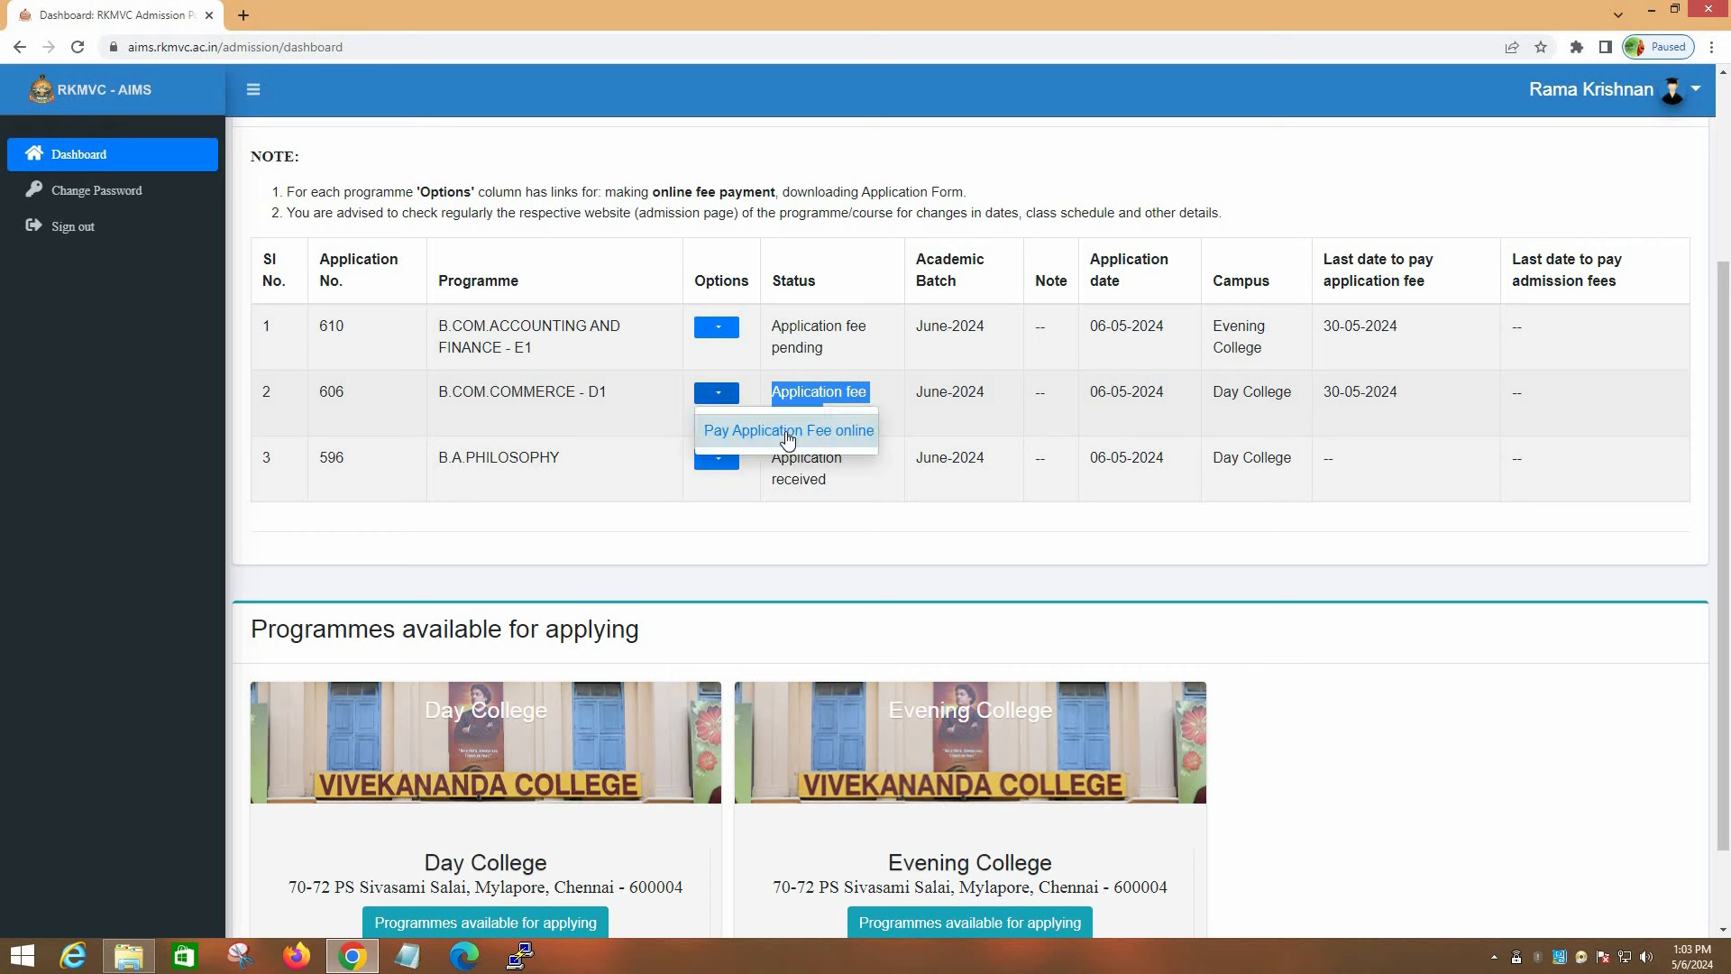
pyautogui.click(893, 413)
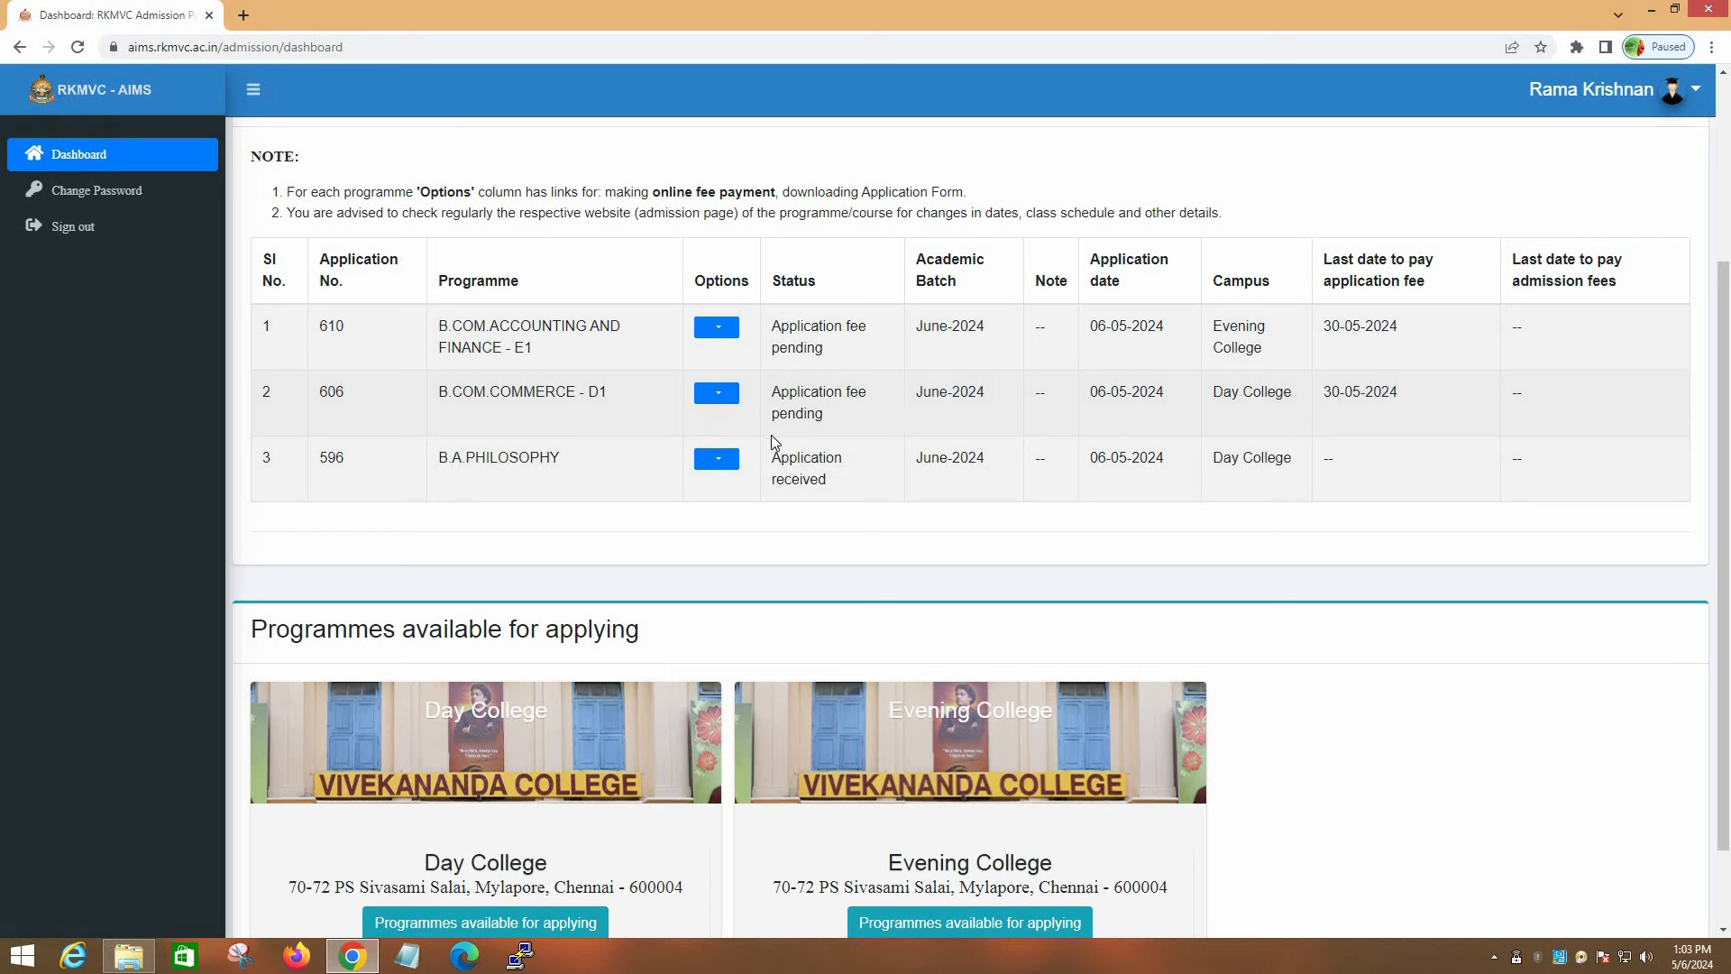
pyautogui.click(720, 461)
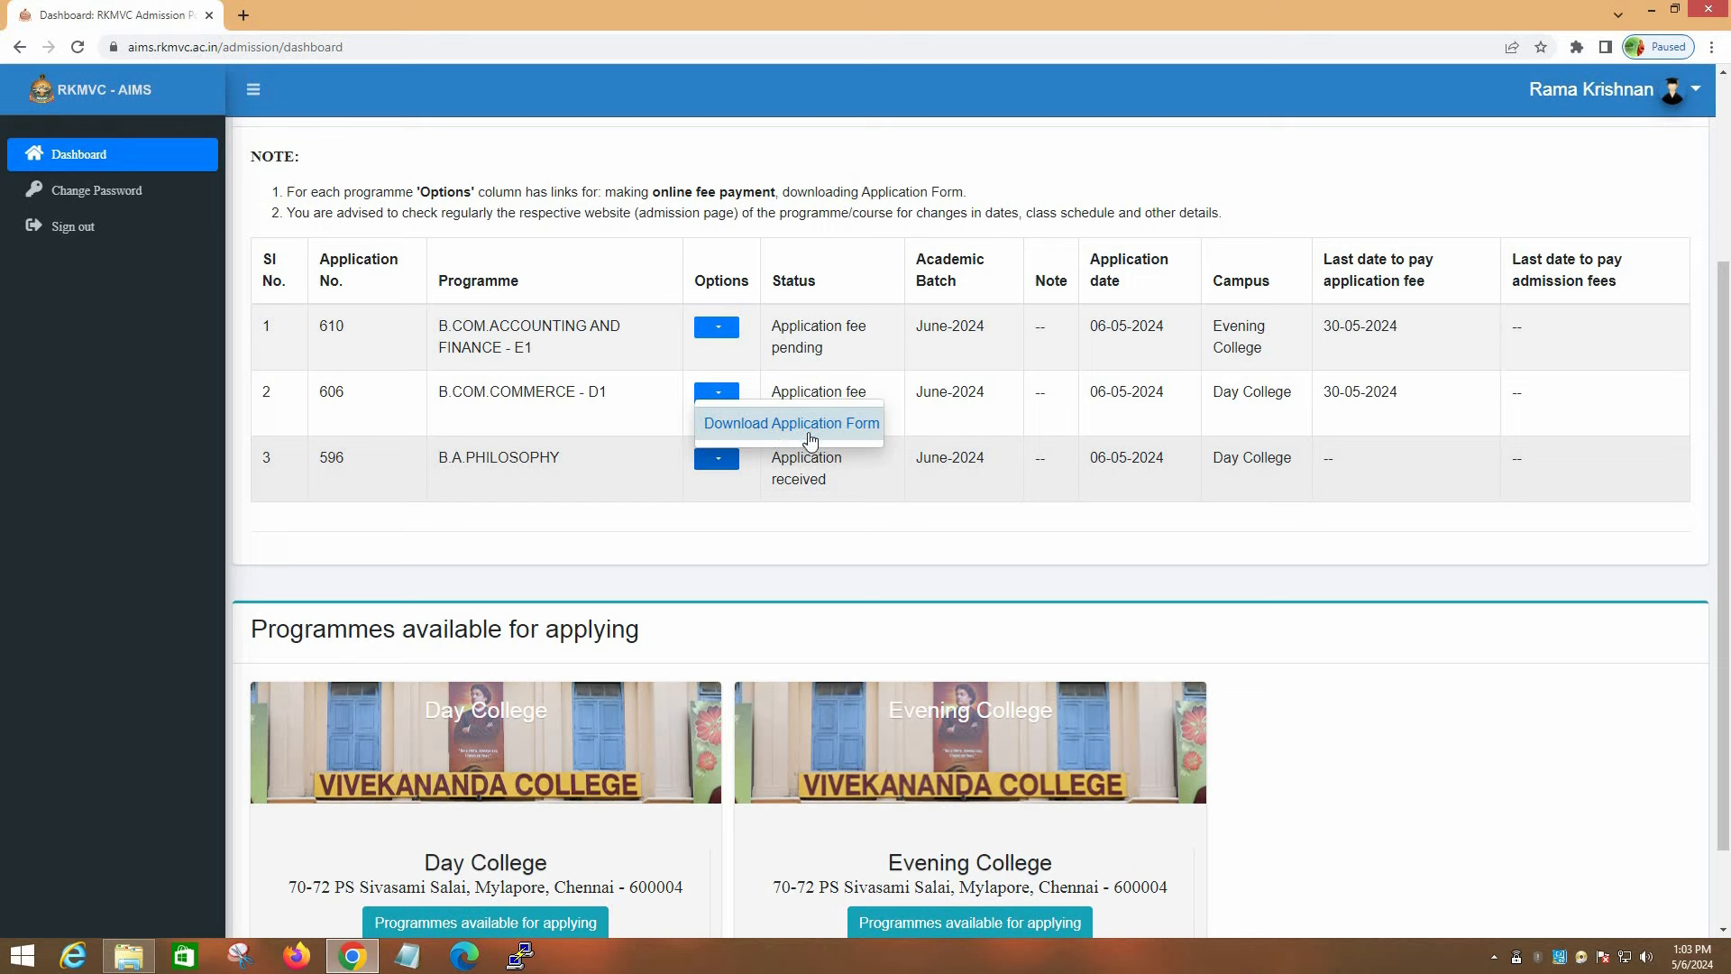
pyautogui.click(805, 510)
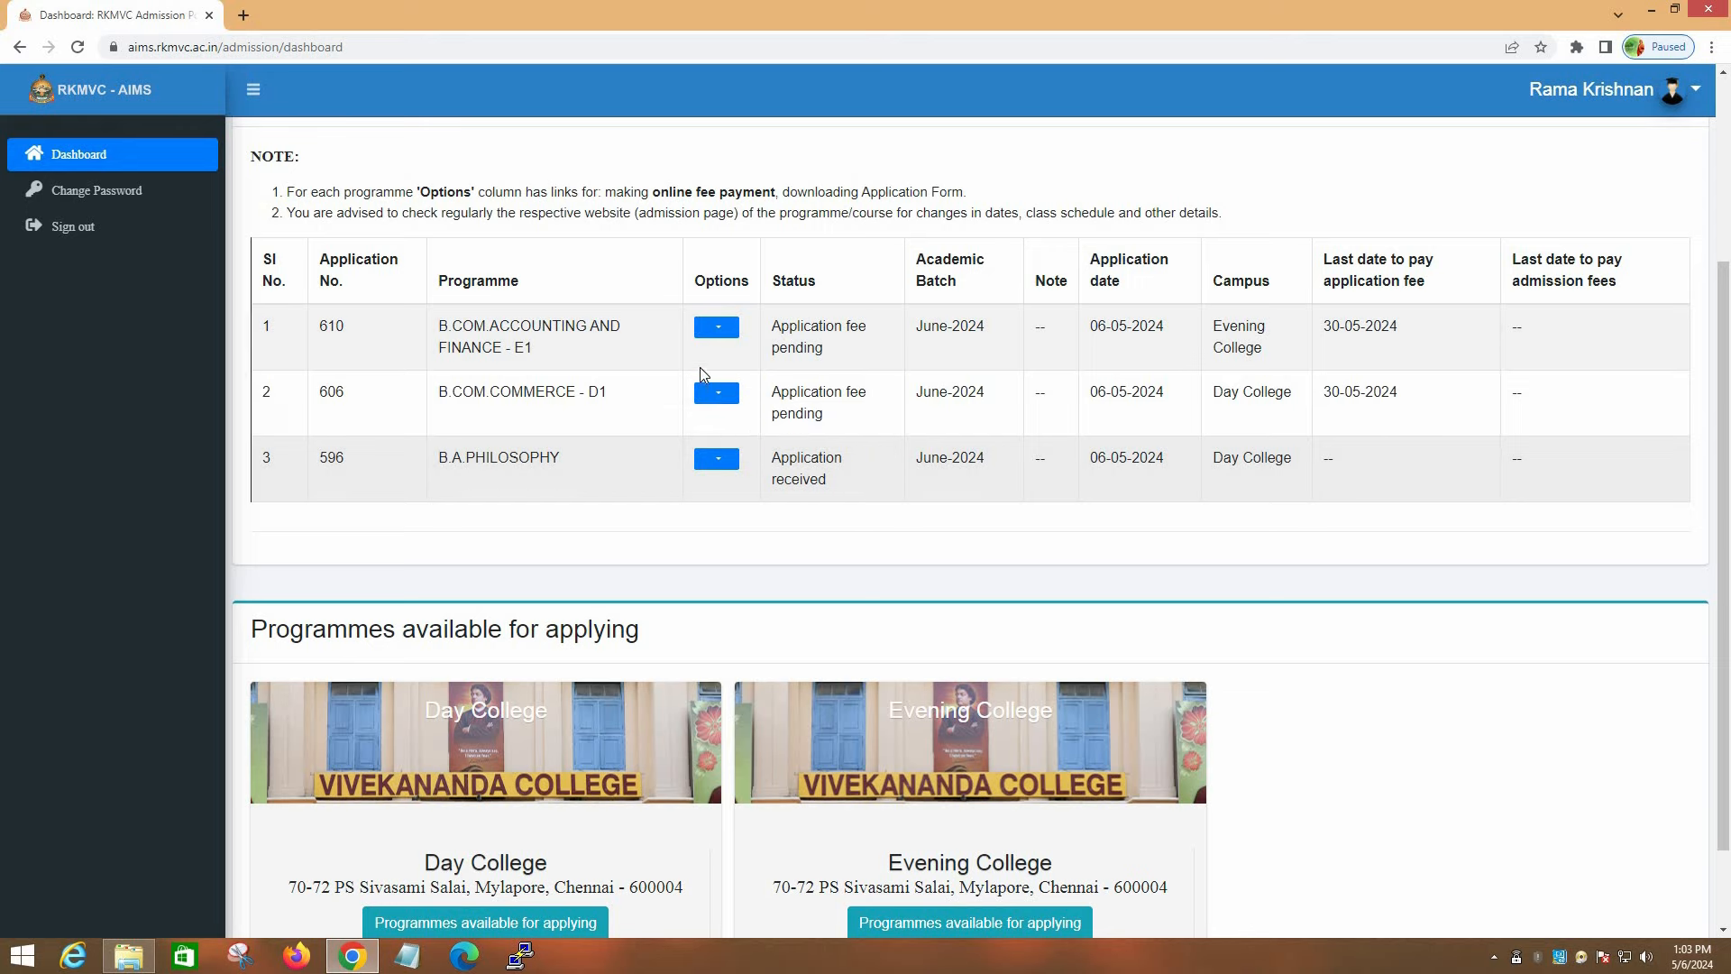
pyautogui.scroll(2, 857, 559)
pyautogui.scroll(-2, 884, 585)
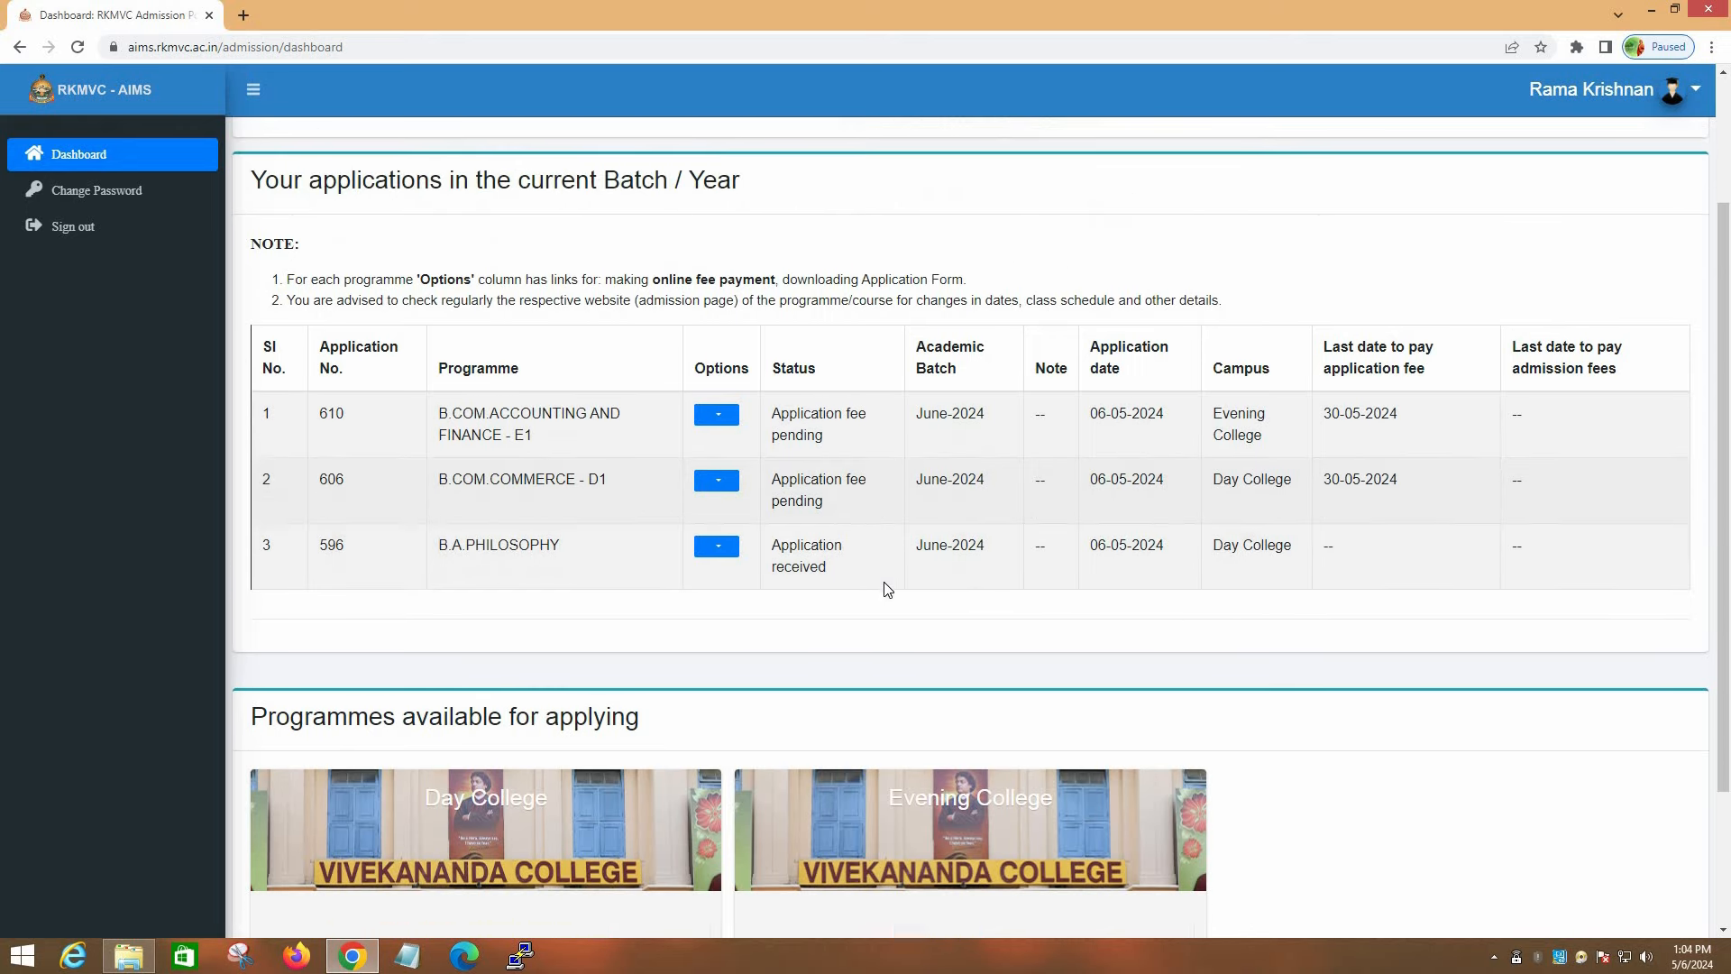
pyautogui.scroll(-2, 886, 584)
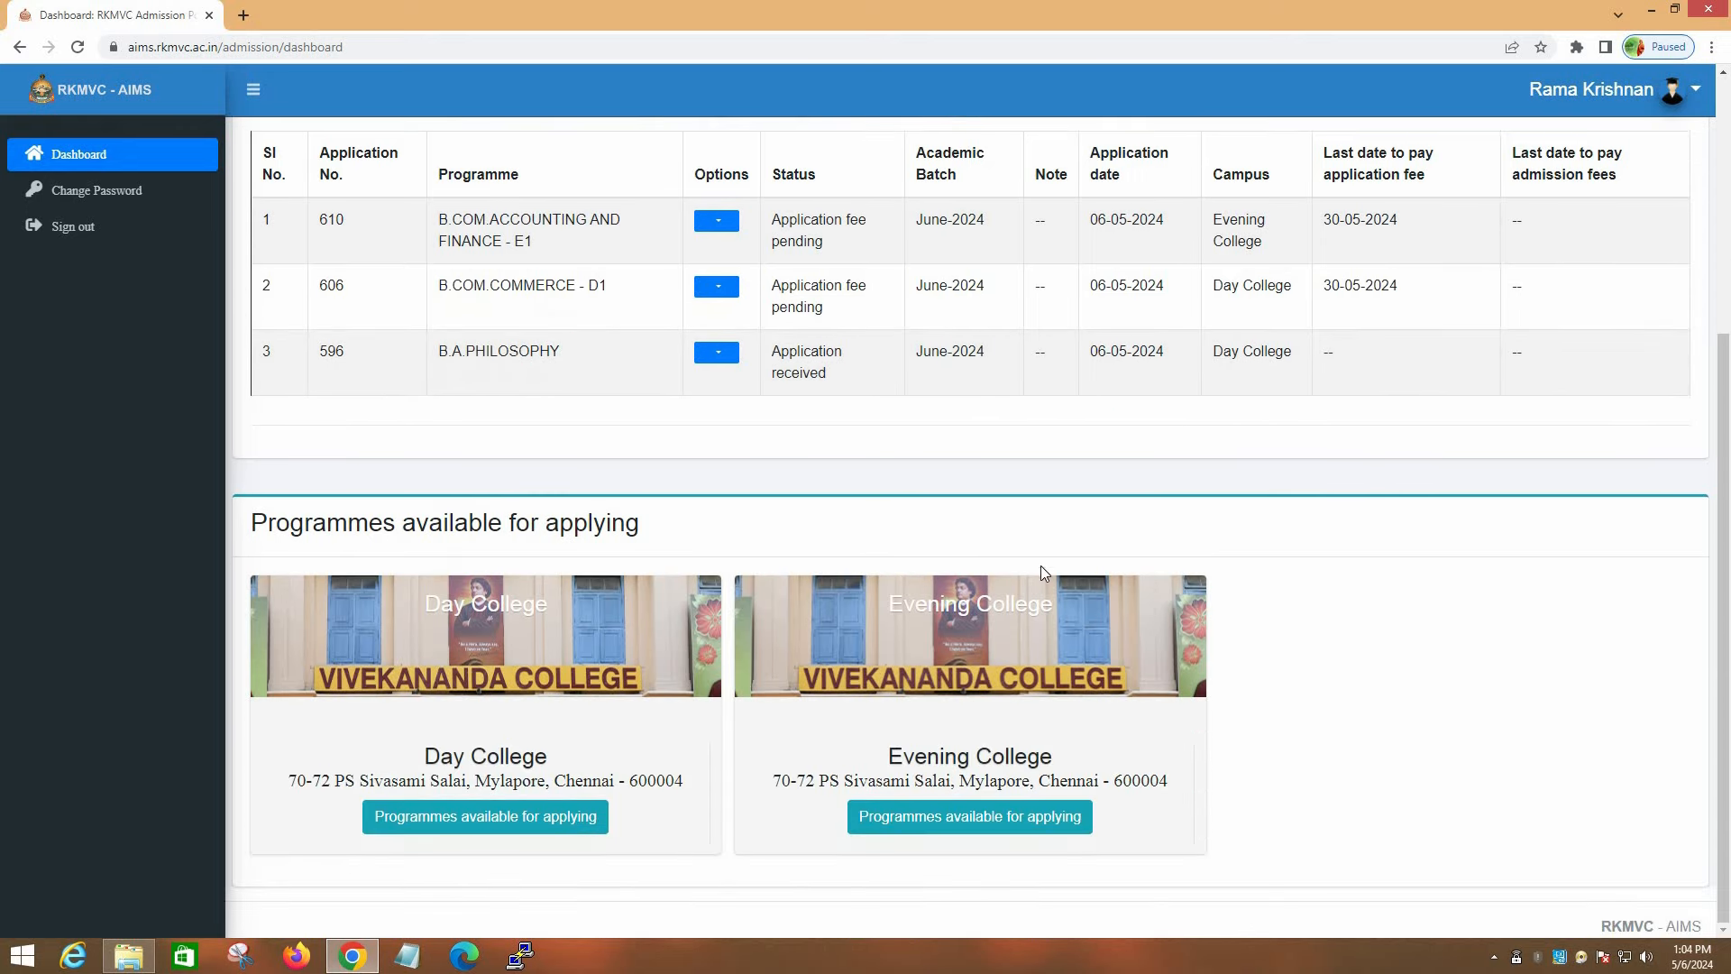